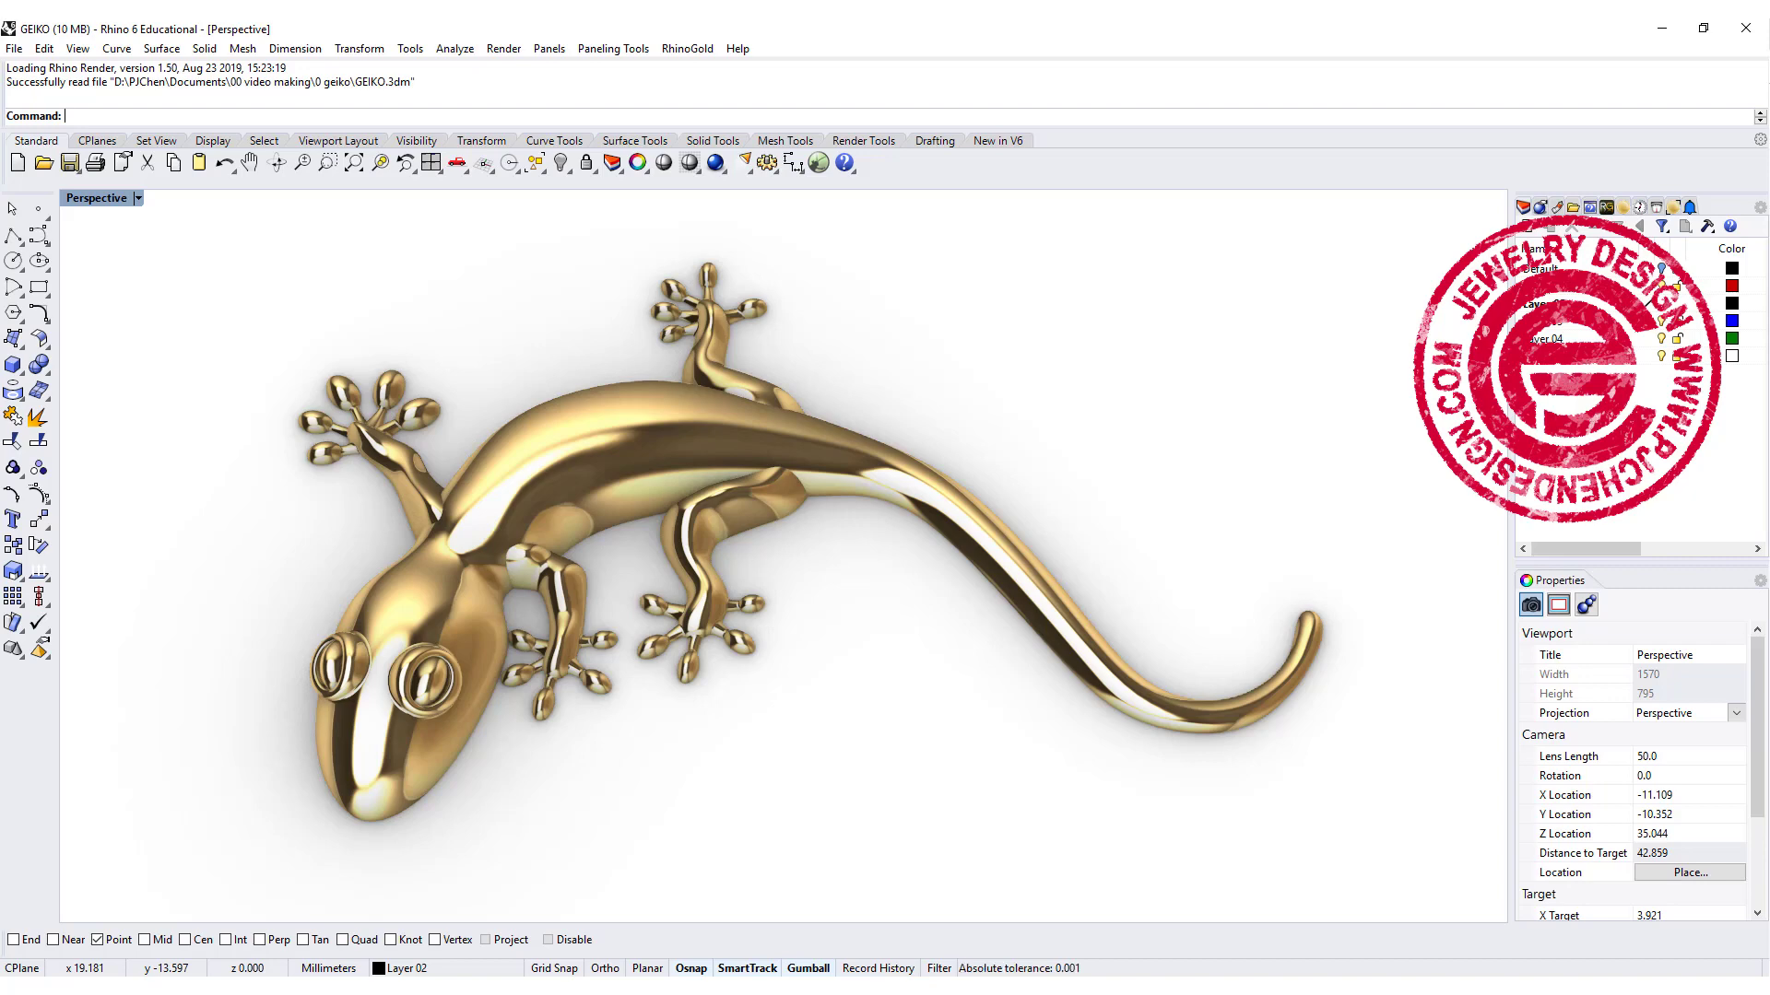
right_drag(931, 636, 1074, 519)
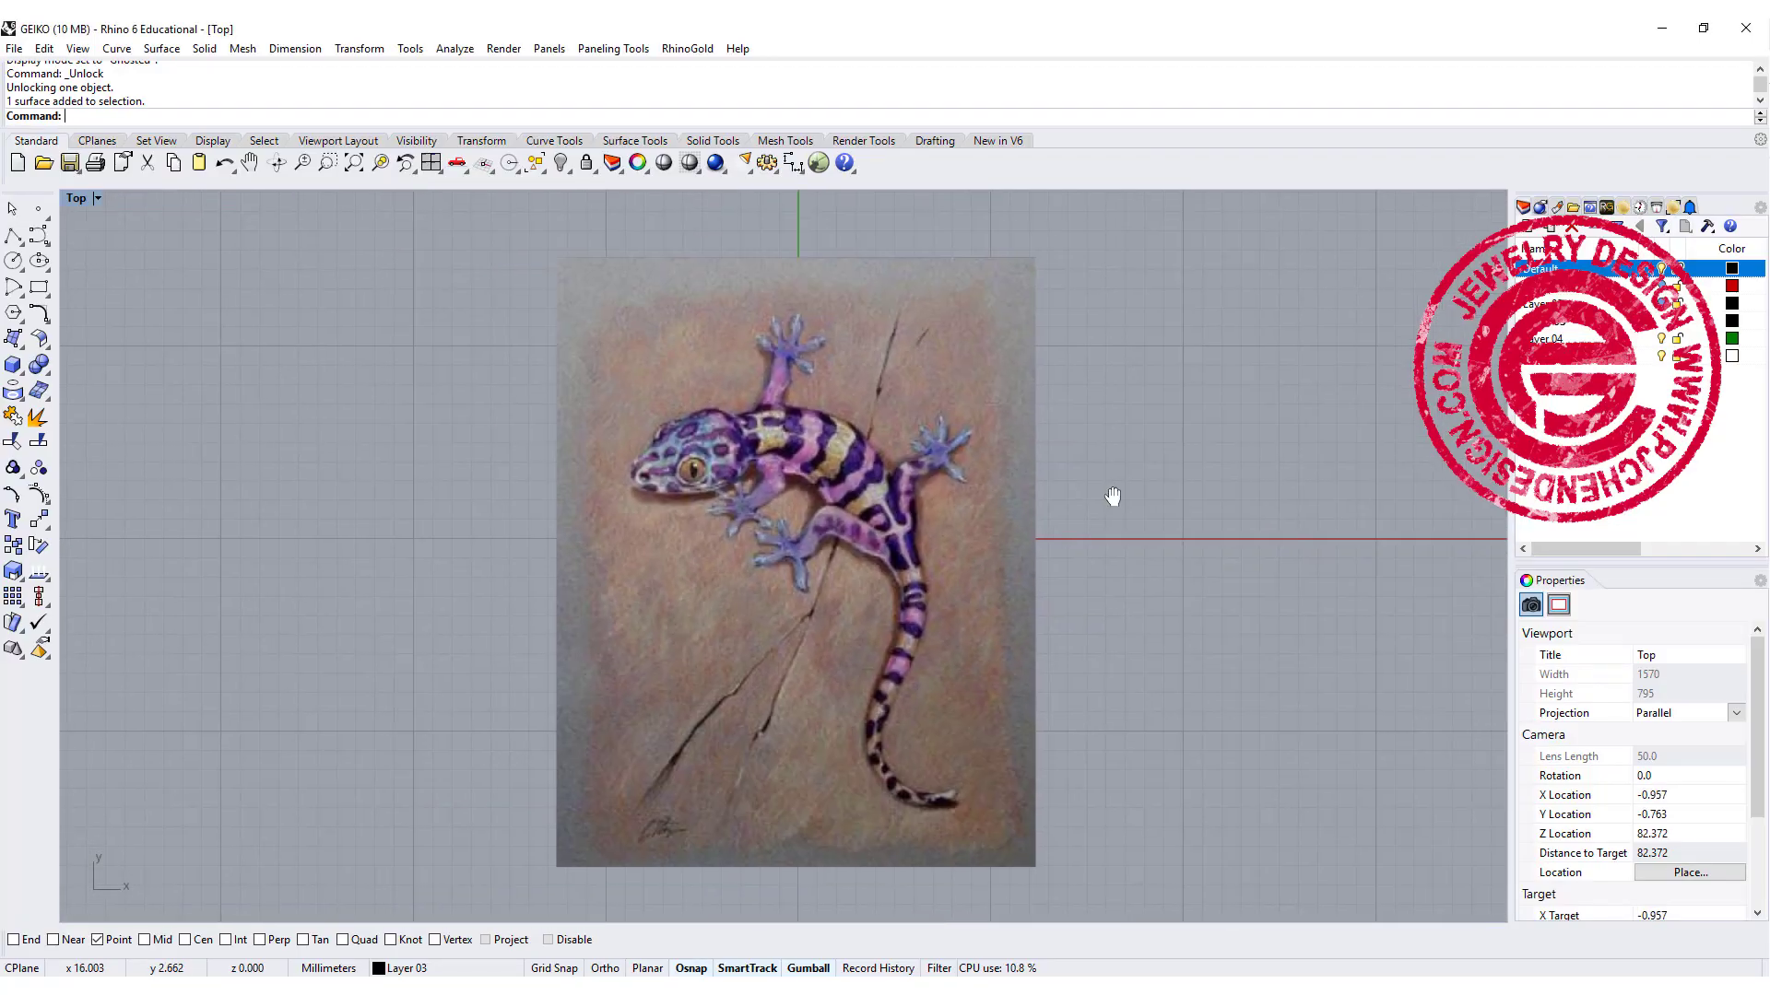
Step: Set the gecko reference picture's transparency to 57% so it can serve as a tracing background
right_drag(1109, 490, 1059, 473)
click(904, 513)
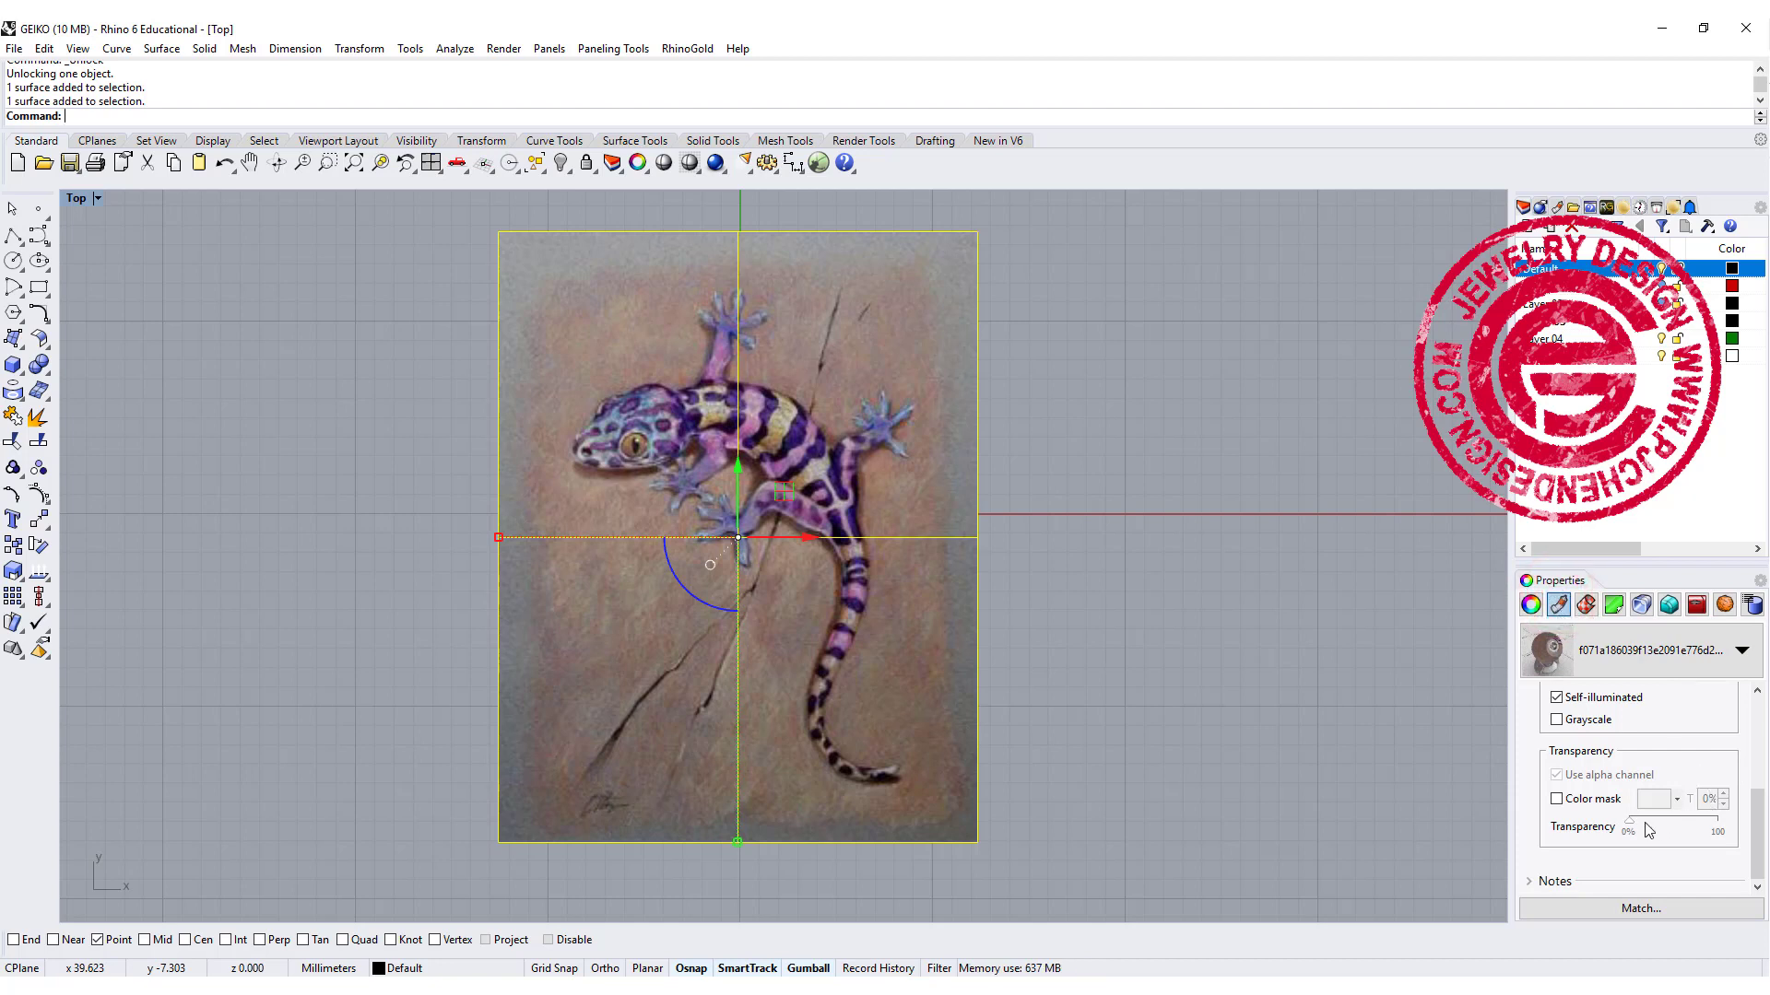
drag(1634, 829, 1686, 833)
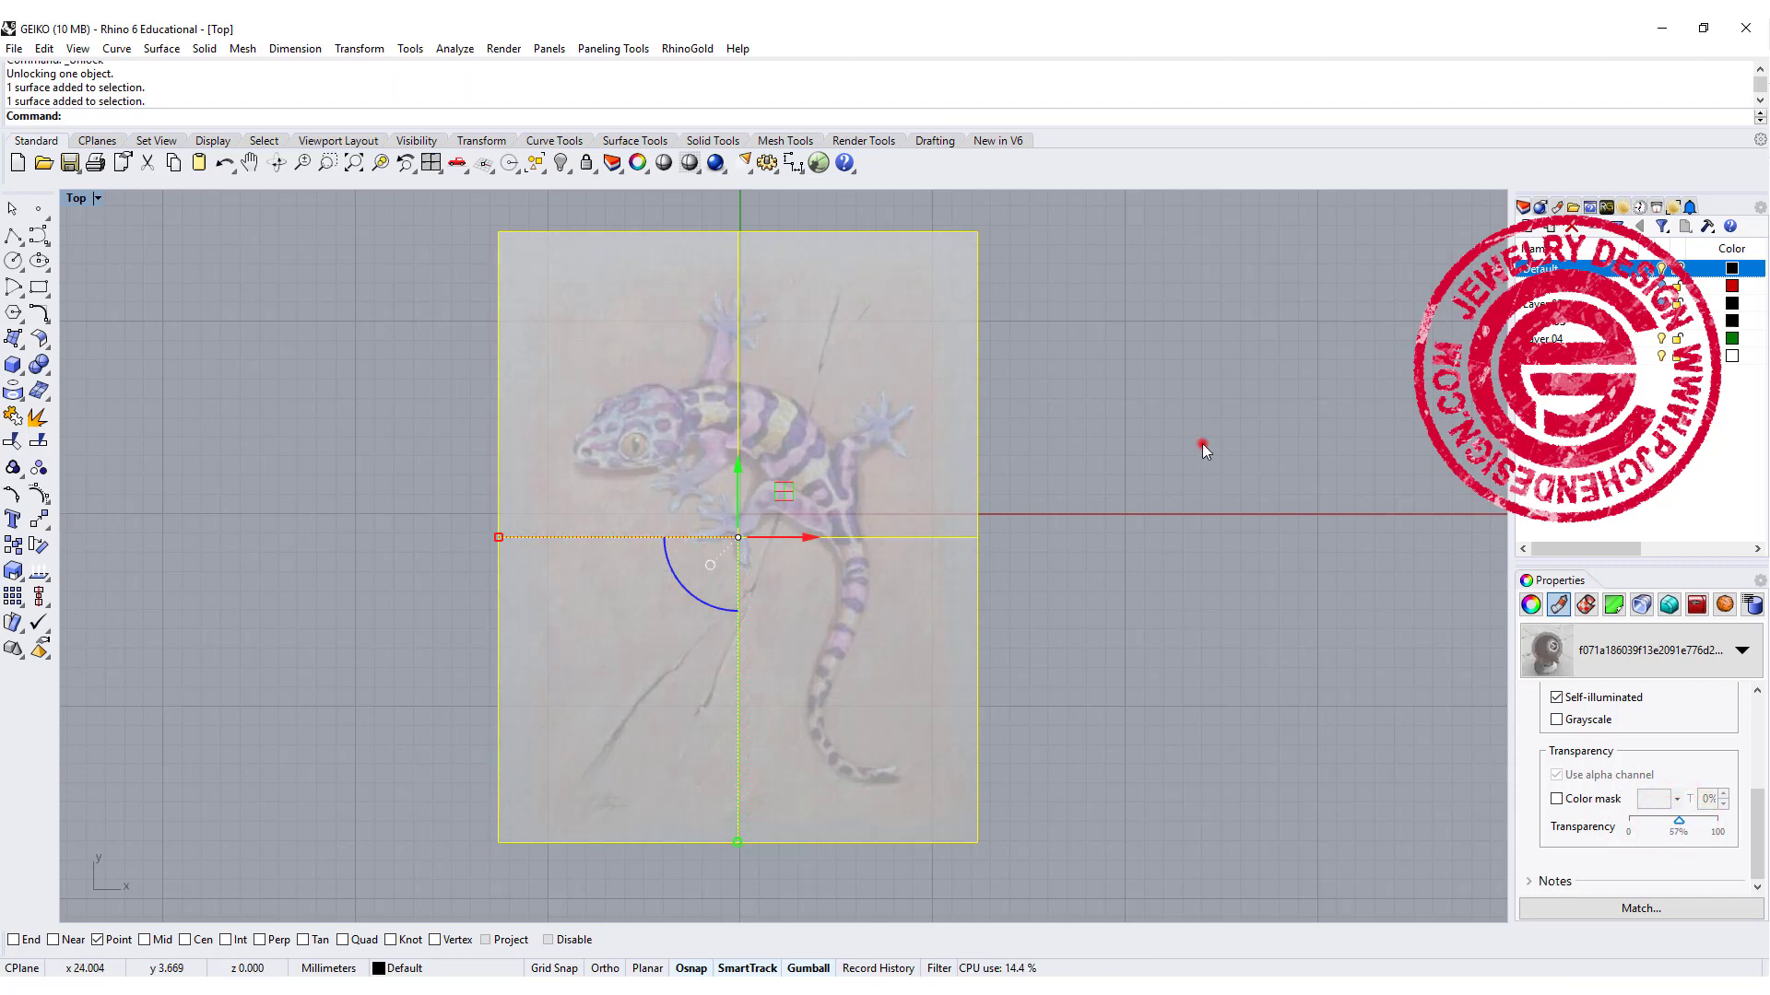
click(1202, 446)
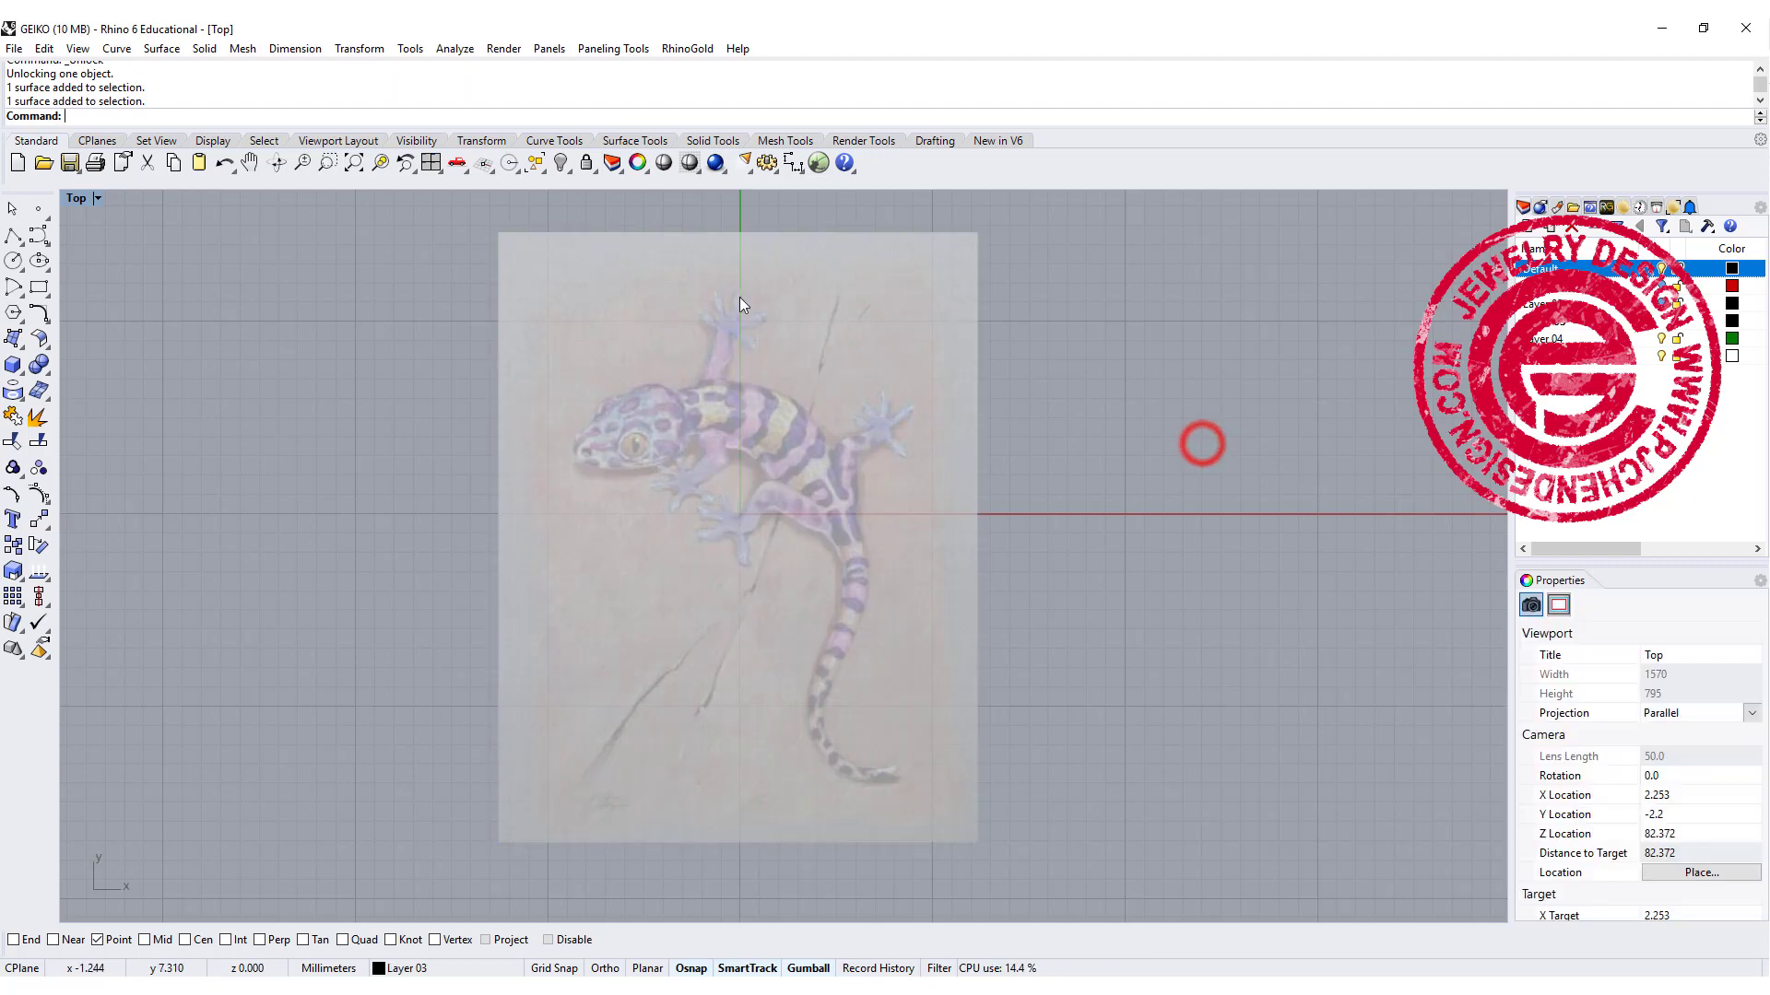
Step: Change the color of Layer 03 from the layer list to red
click(1339, 391)
scroll(656, 456, up, 5)
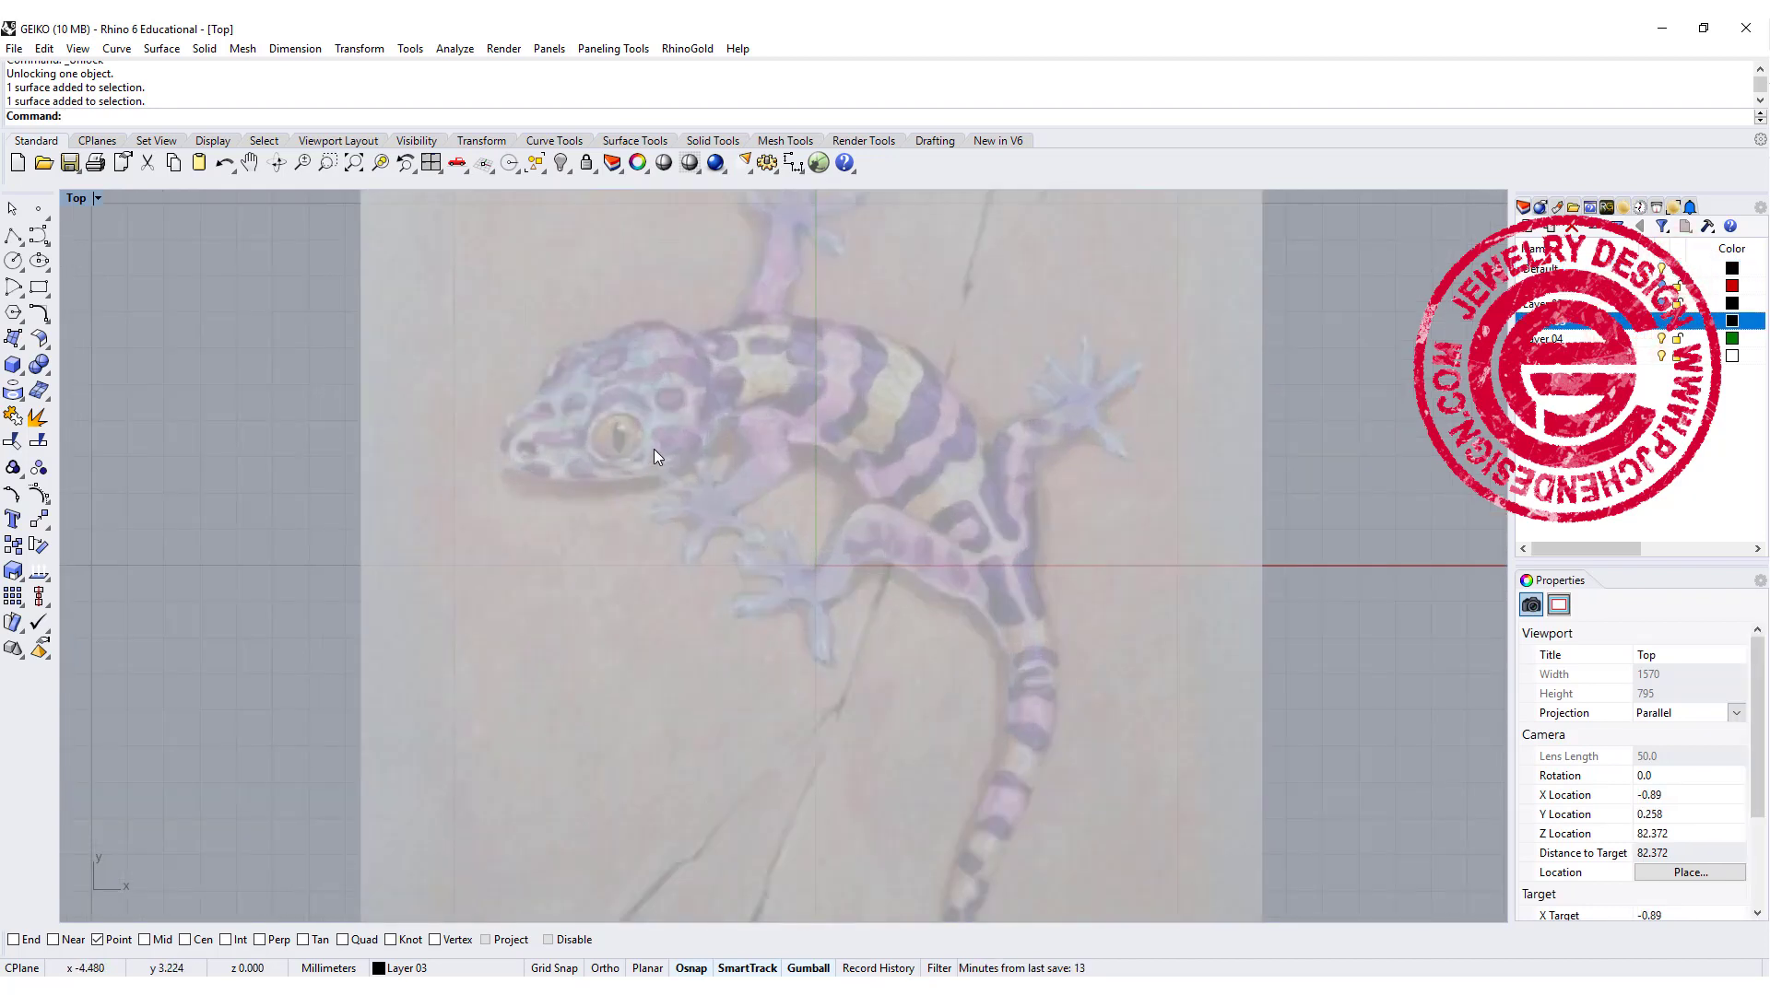
click(1731, 321)
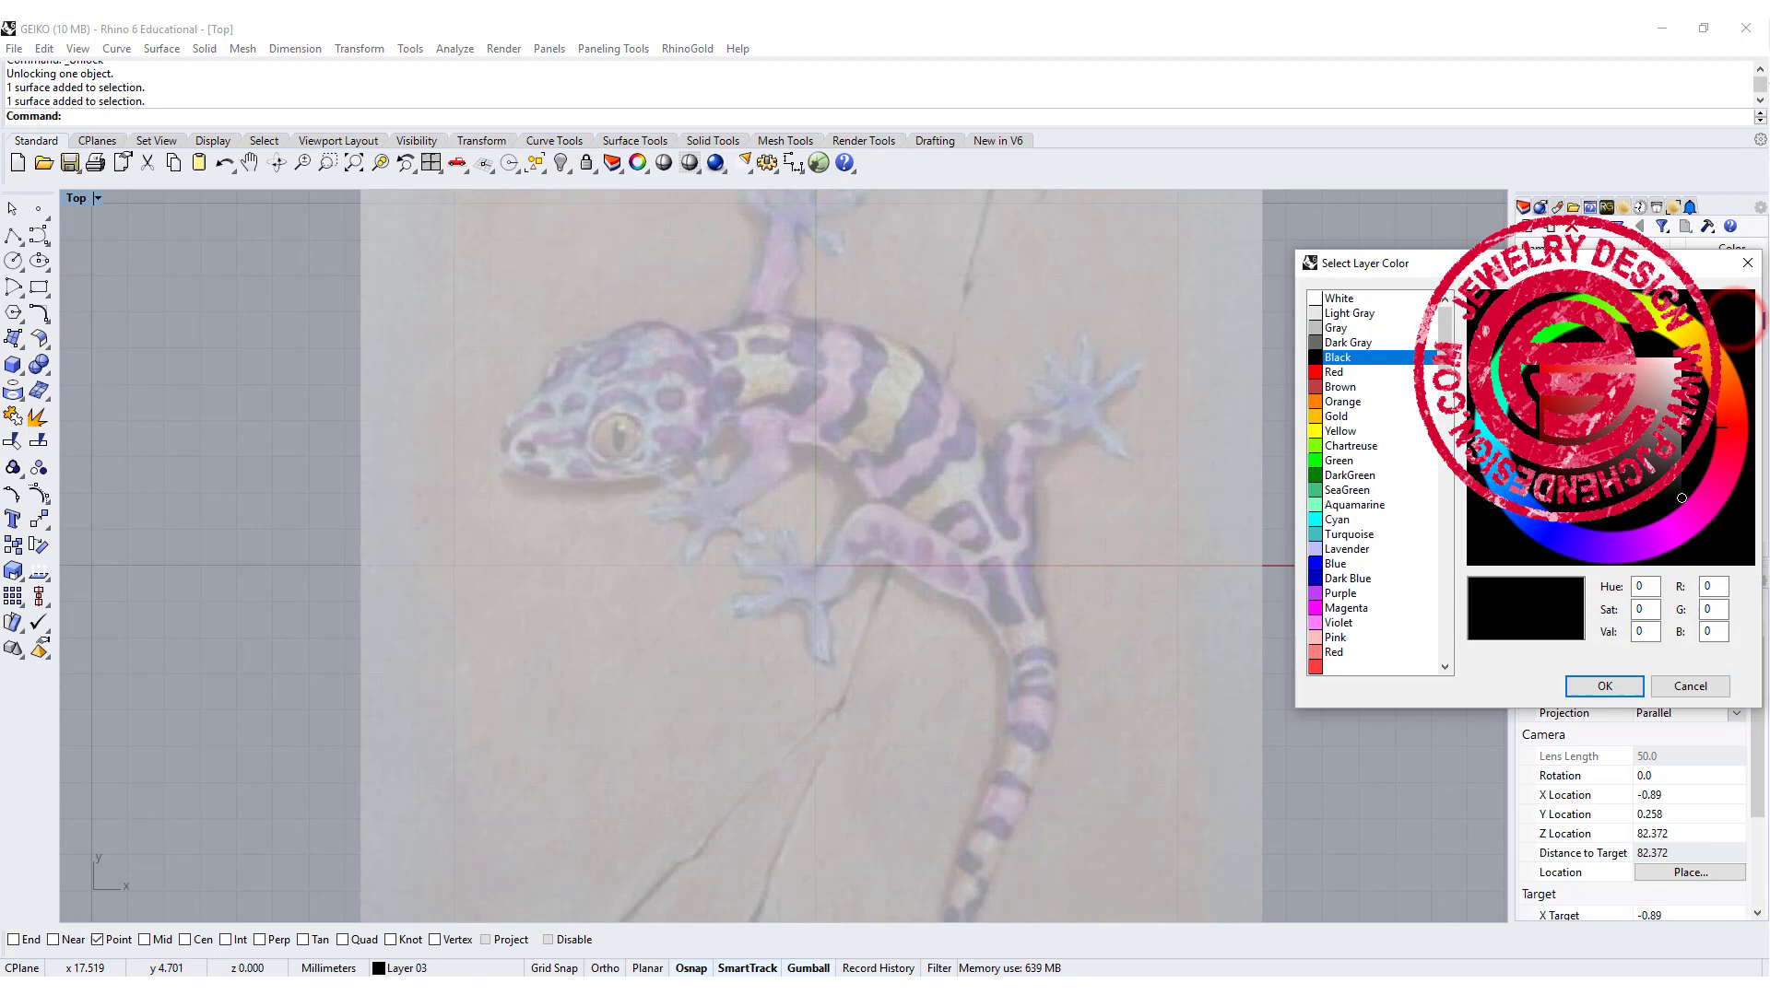
drag(1565, 360, 1539, 357)
click(1606, 686)
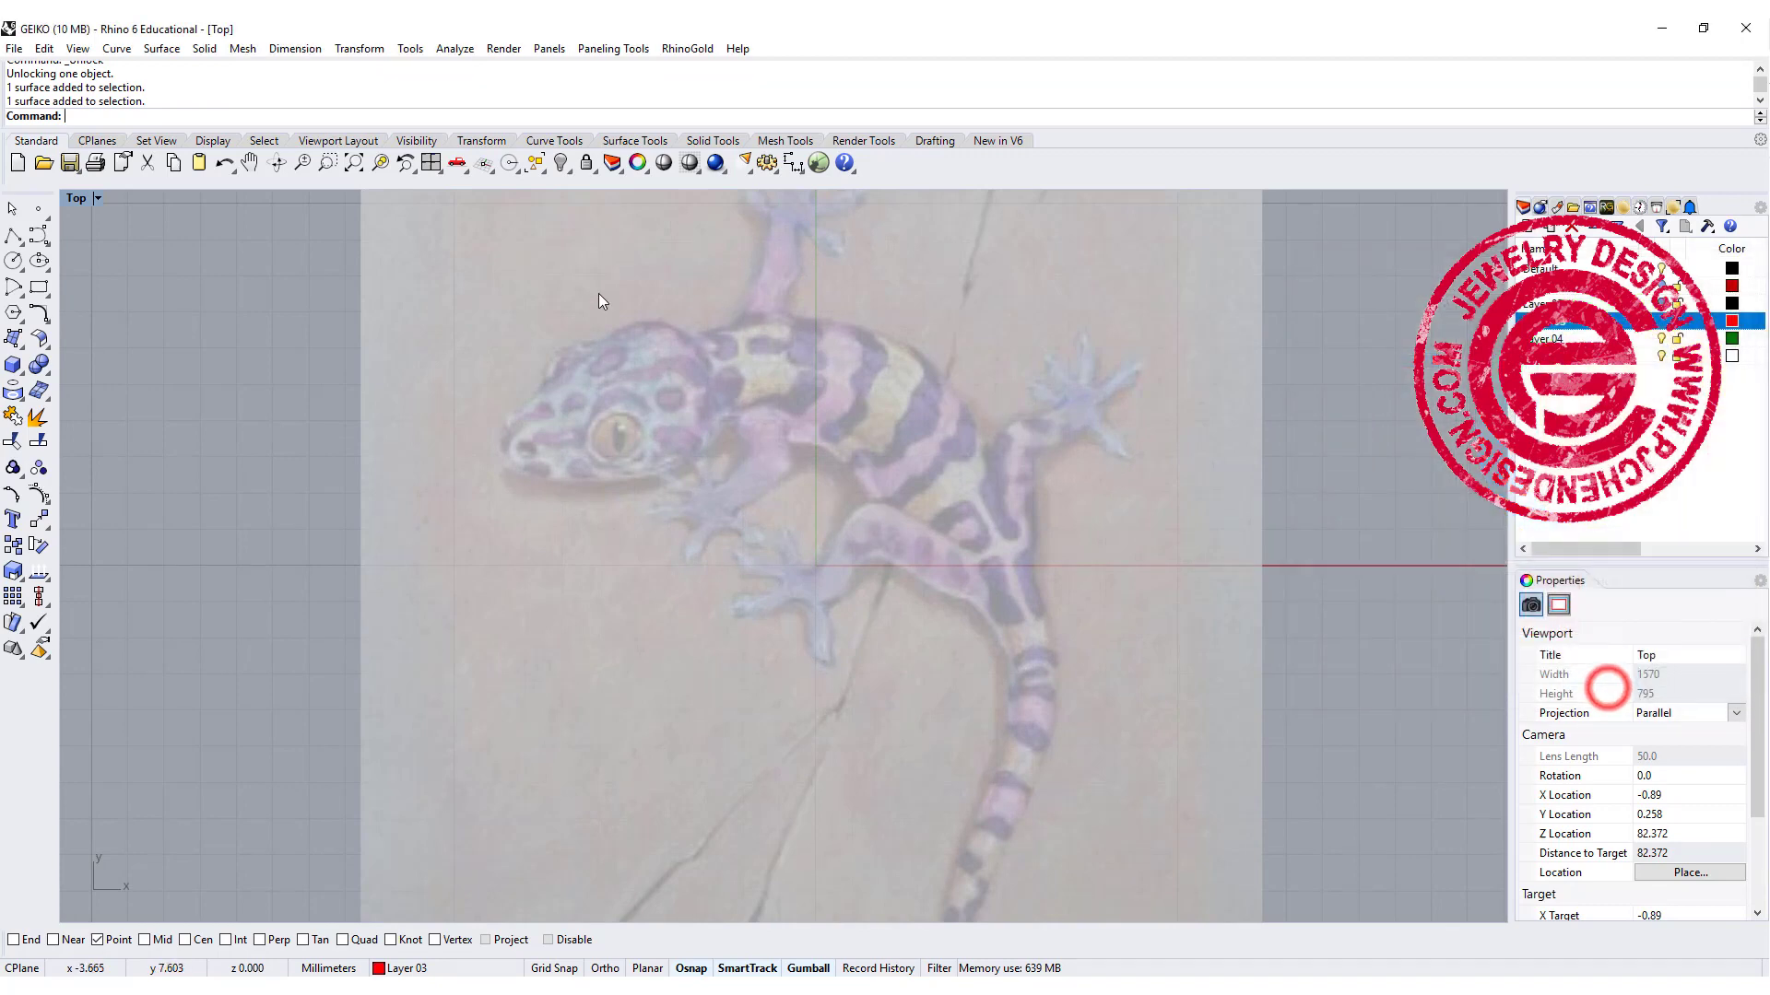
Step: Trace the gecko's upper outline with a degree-3 control point curve from the snout over the head and back to the tail tip
right_drag(451, 328, 428, 403)
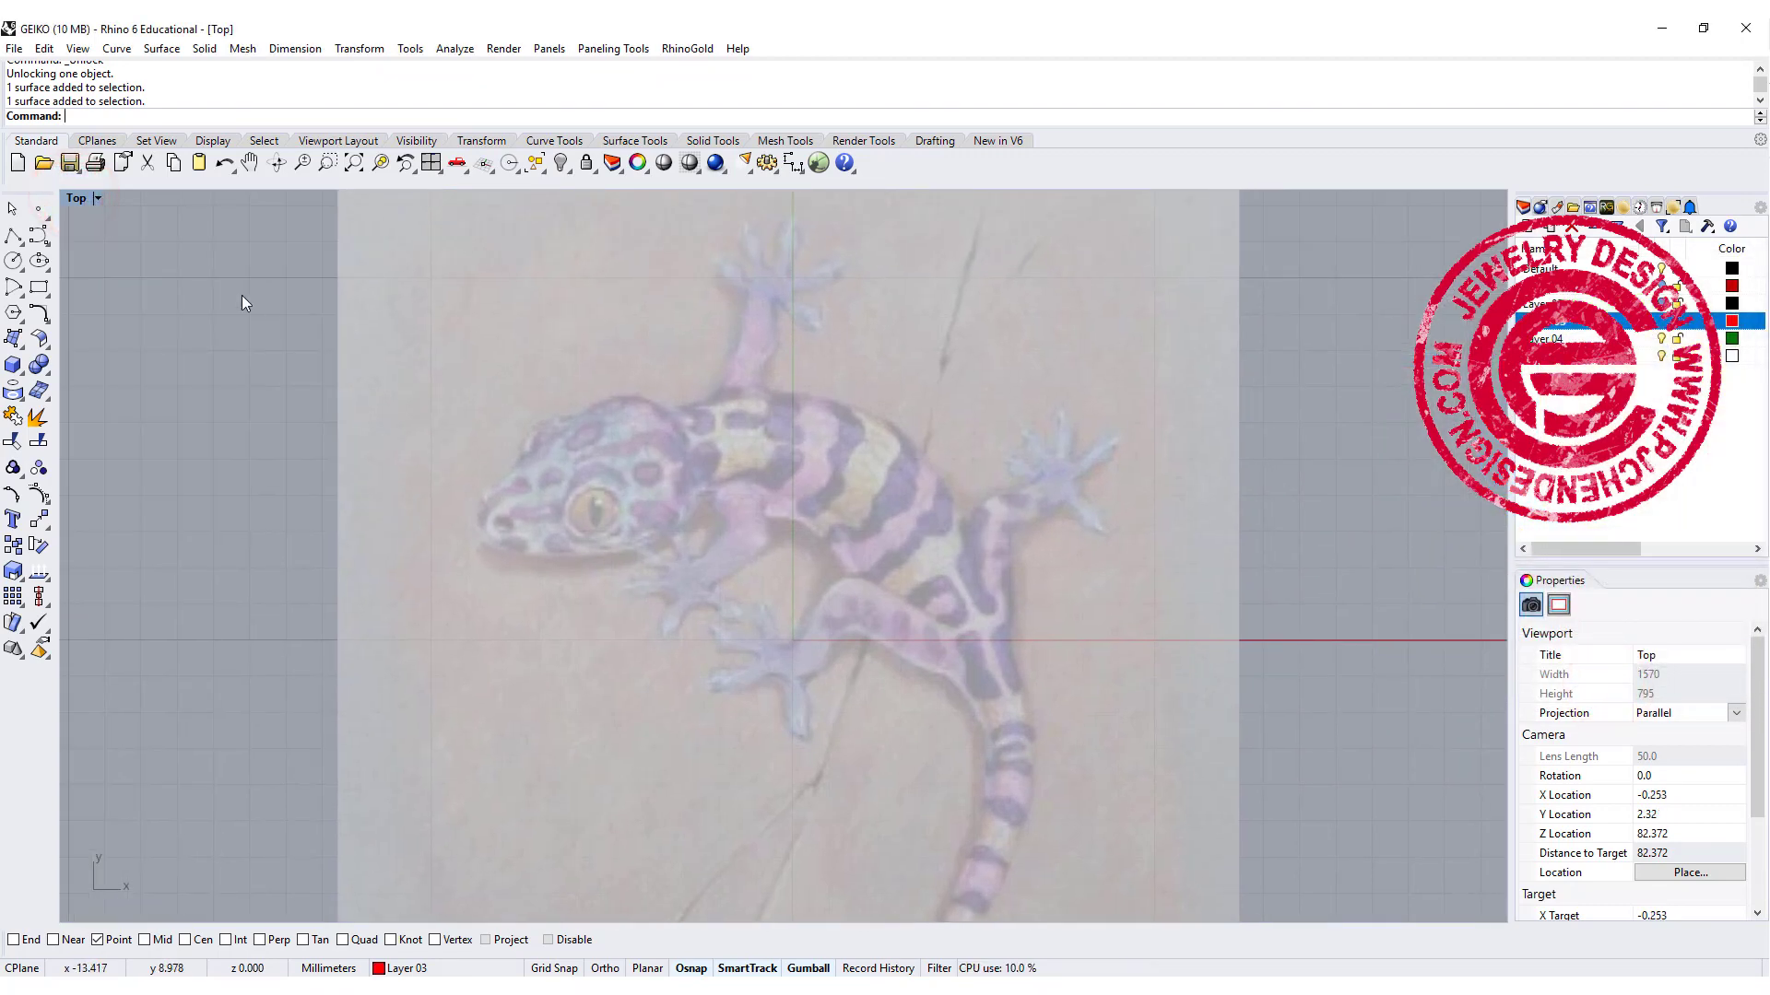
click(35, 237)
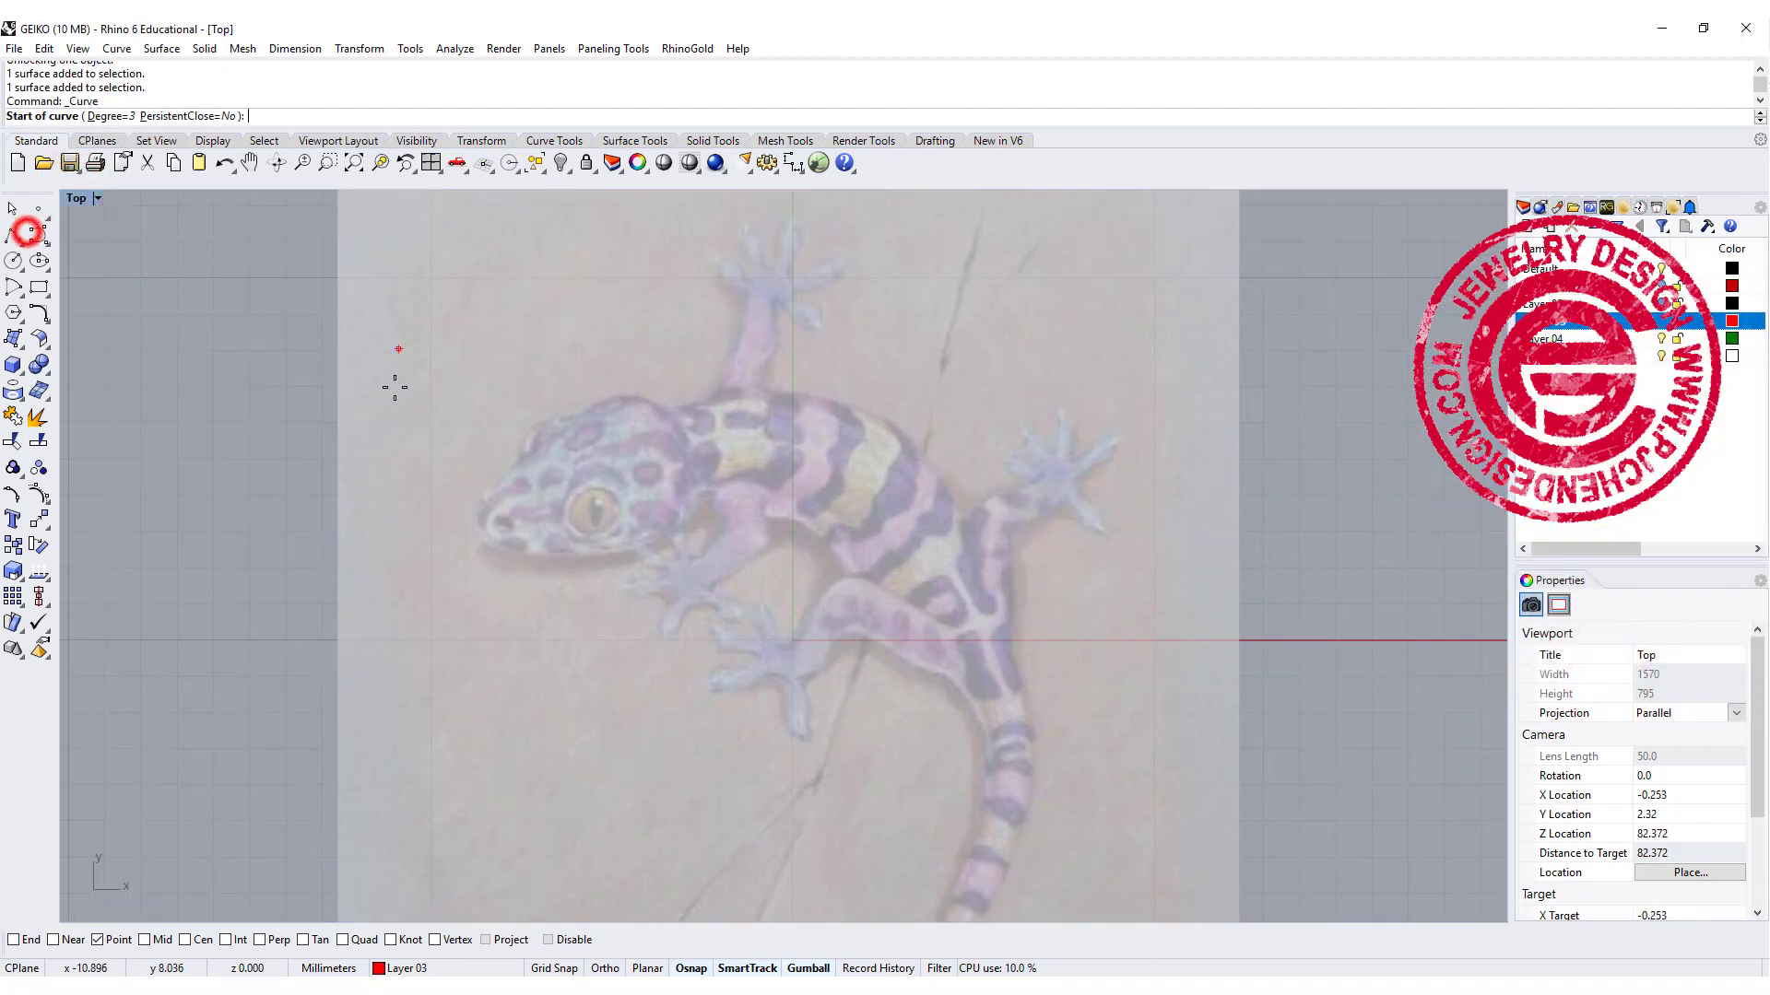
click(477, 531)
click(472, 501)
click(497, 473)
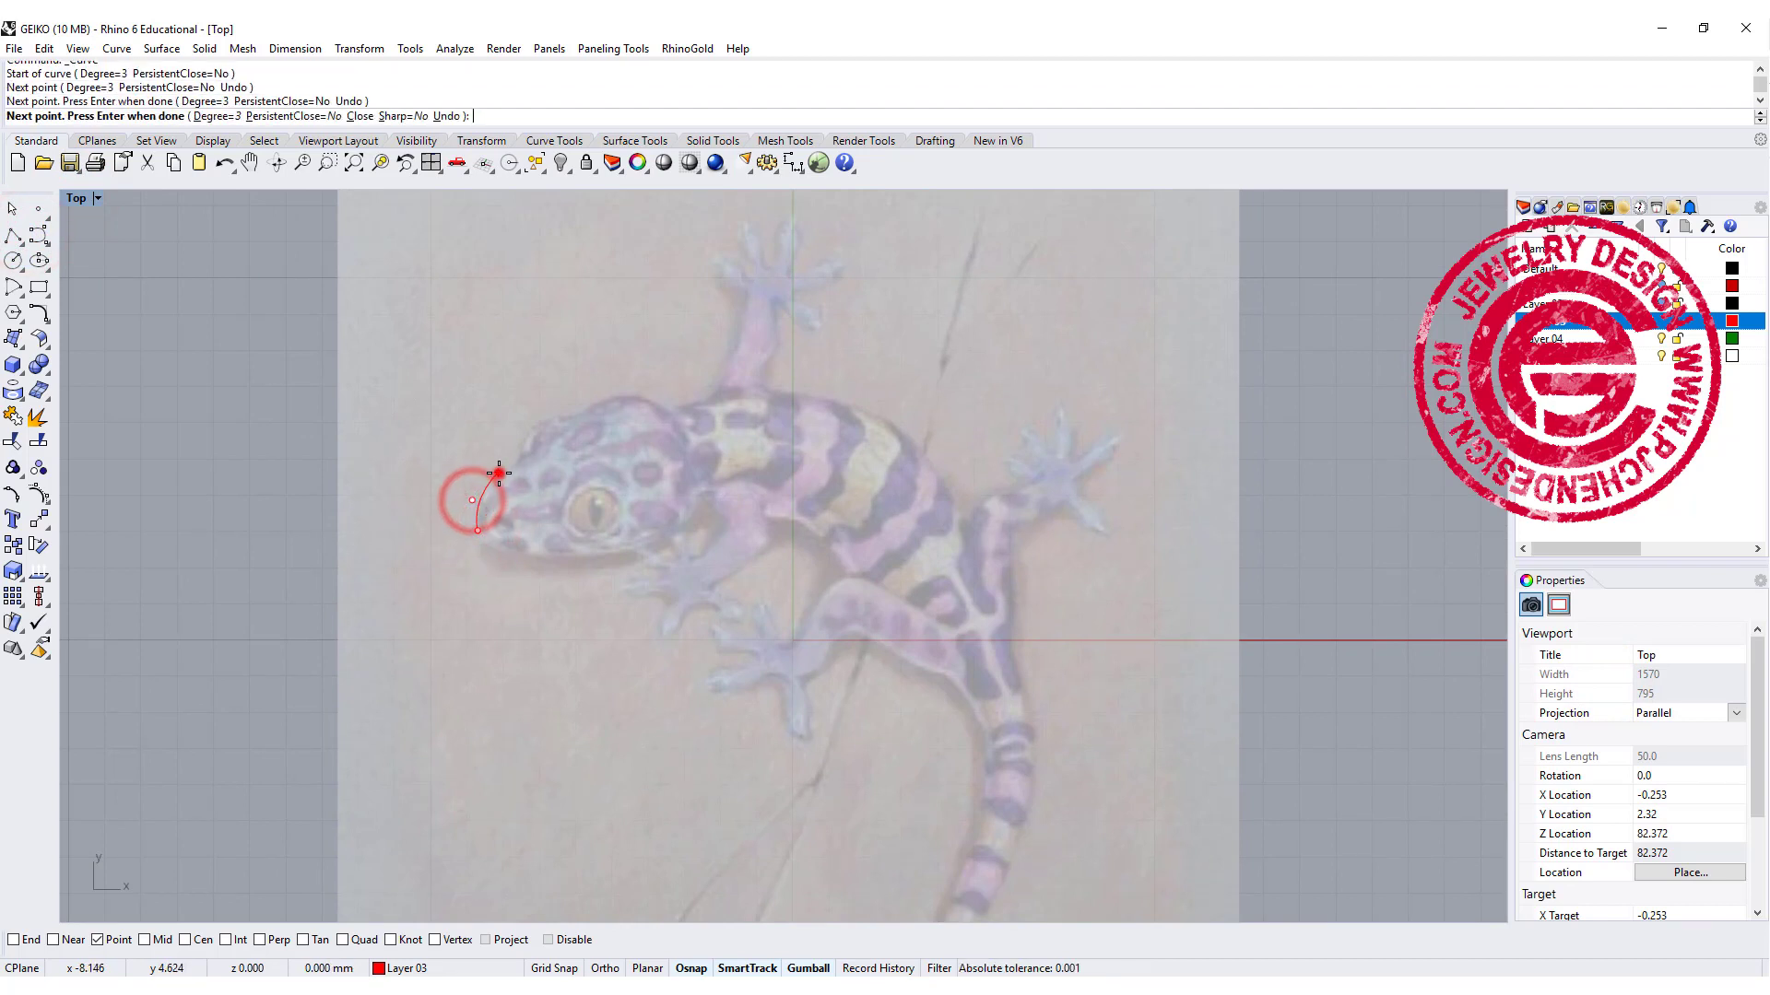
click(548, 426)
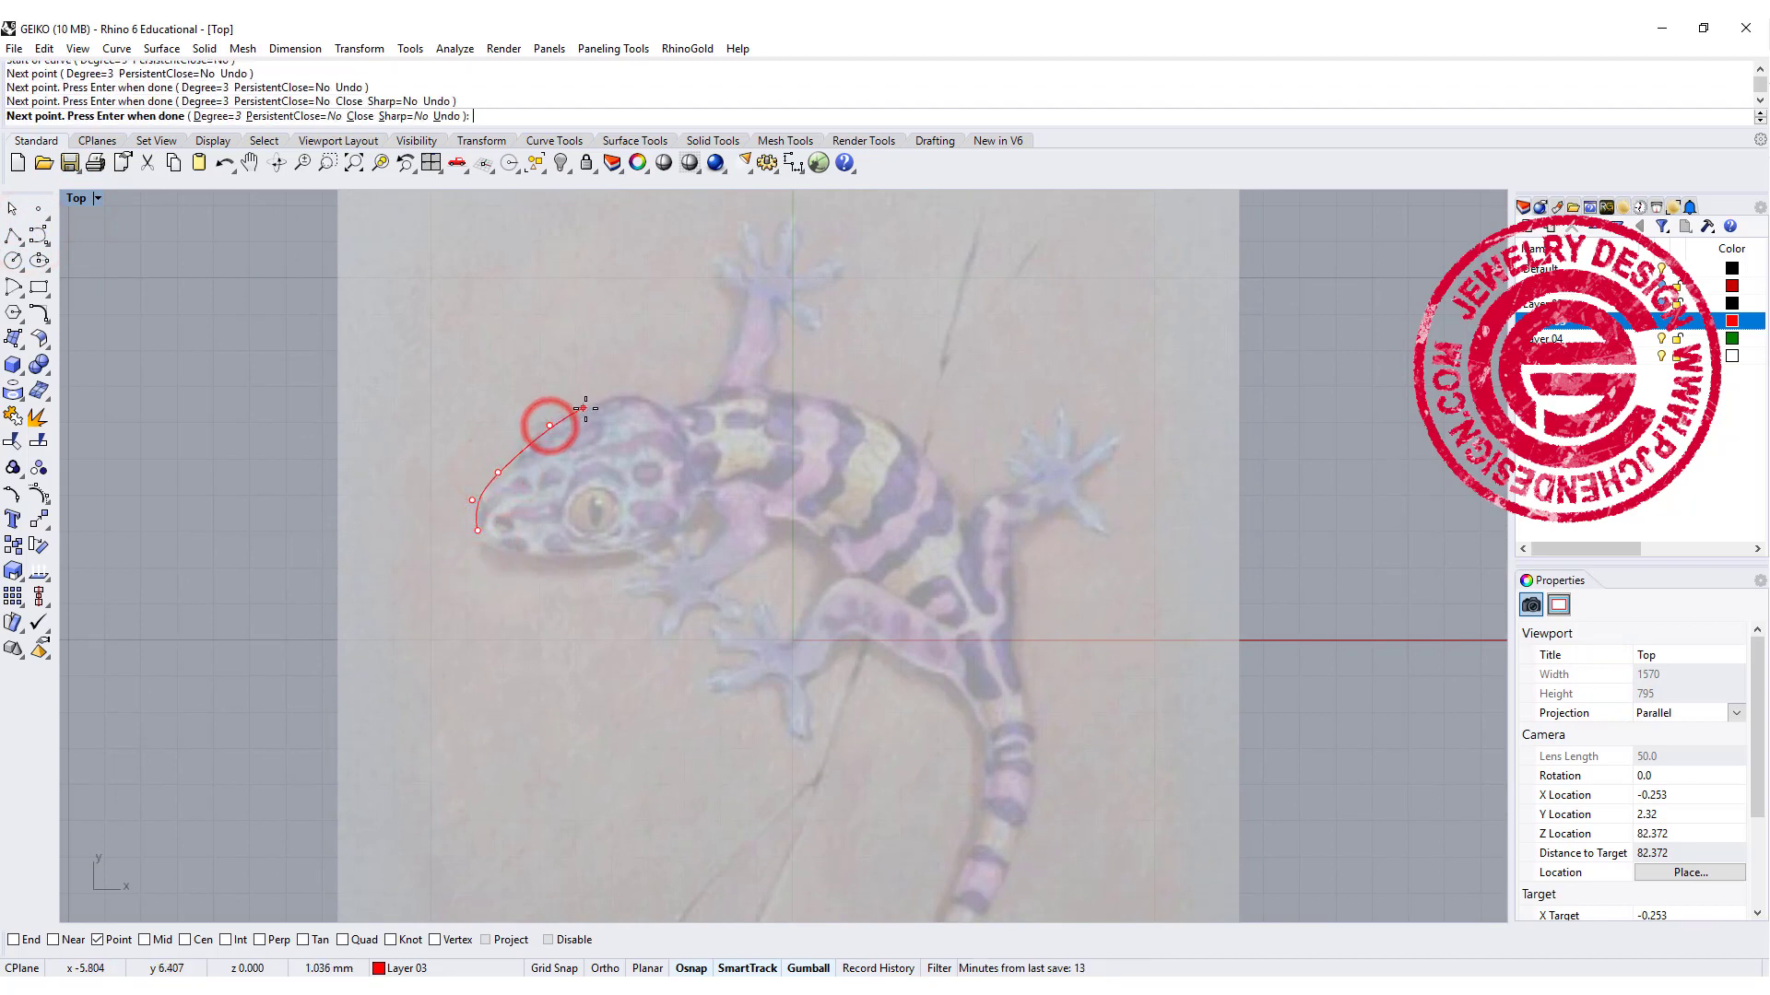
click(586, 406)
click(615, 397)
click(640, 398)
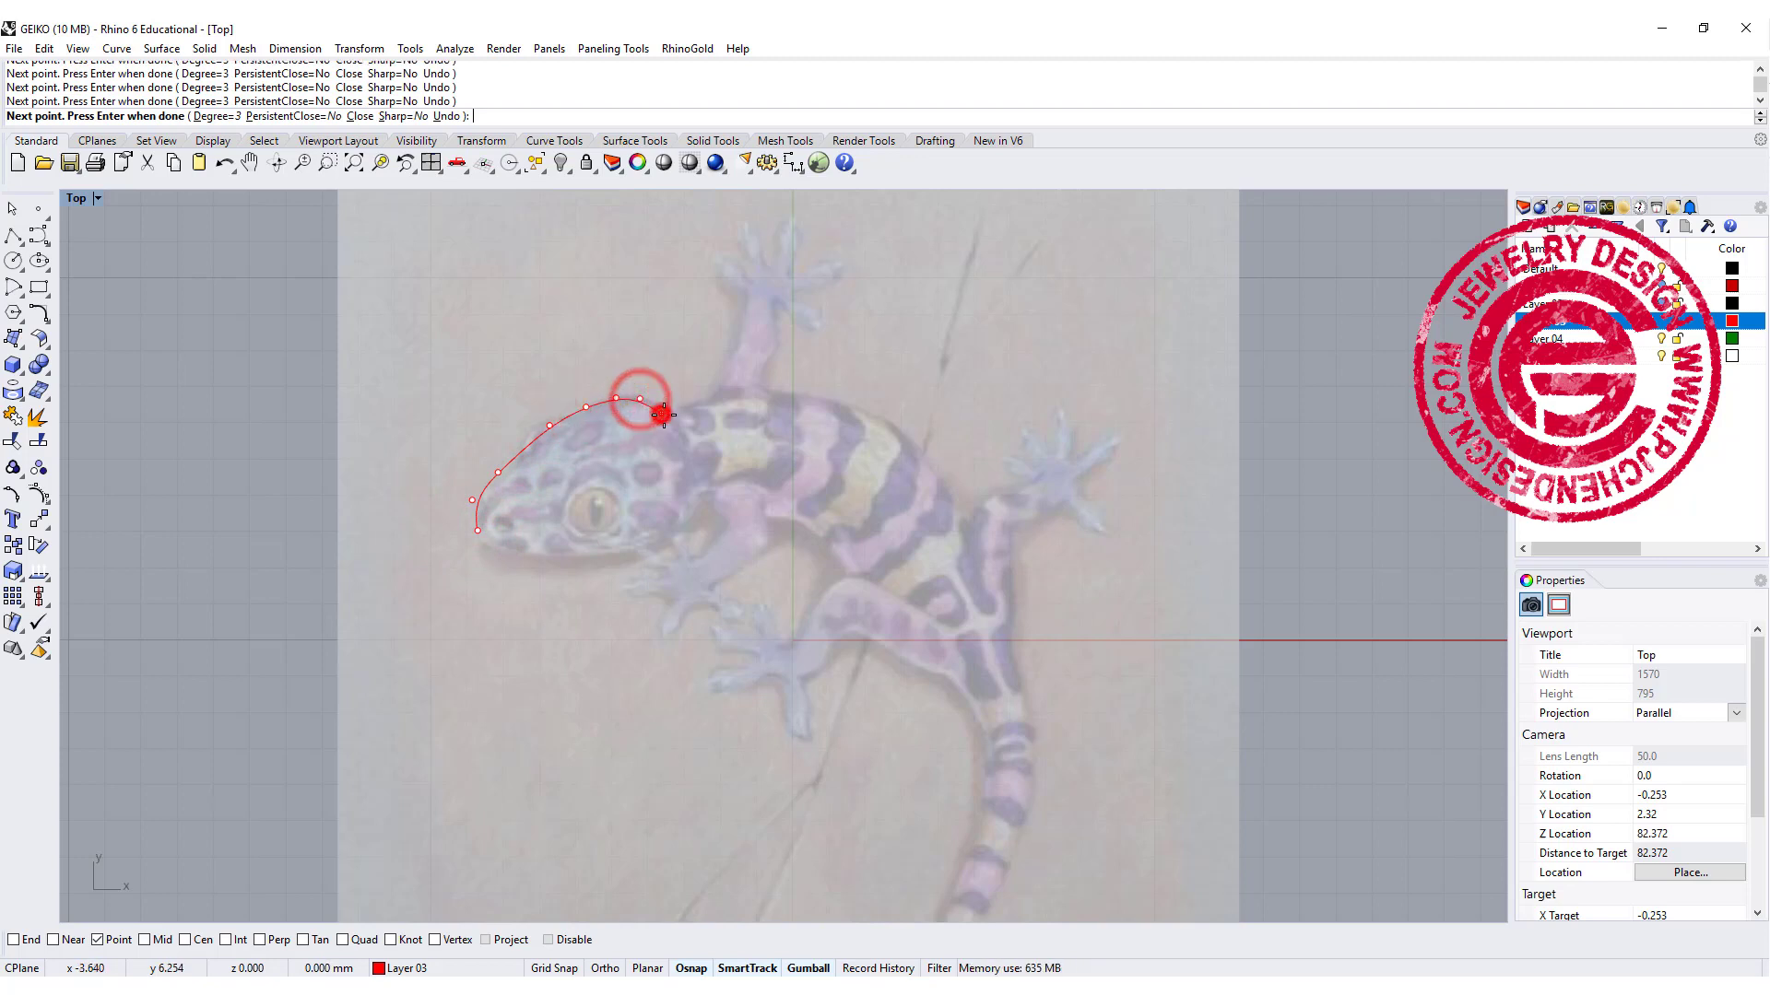
click(662, 415)
click(678, 410)
click(719, 393)
click(789, 389)
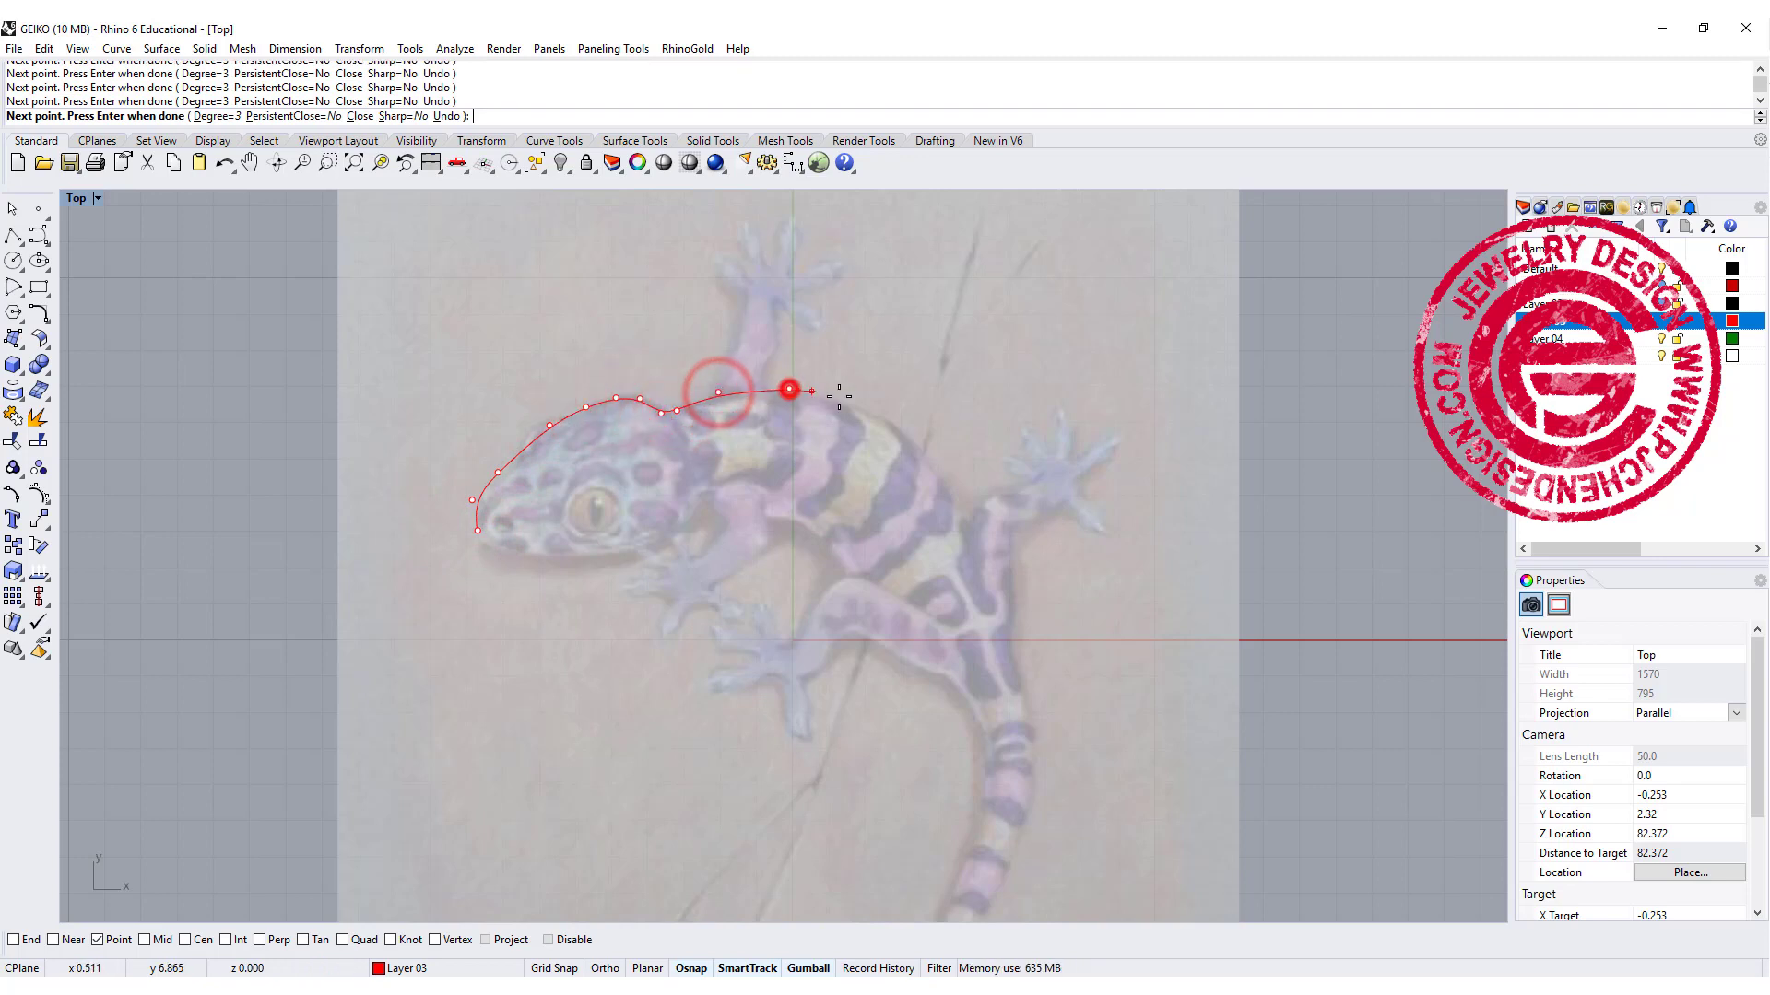
click(874, 406)
click(925, 447)
click(995, 536)
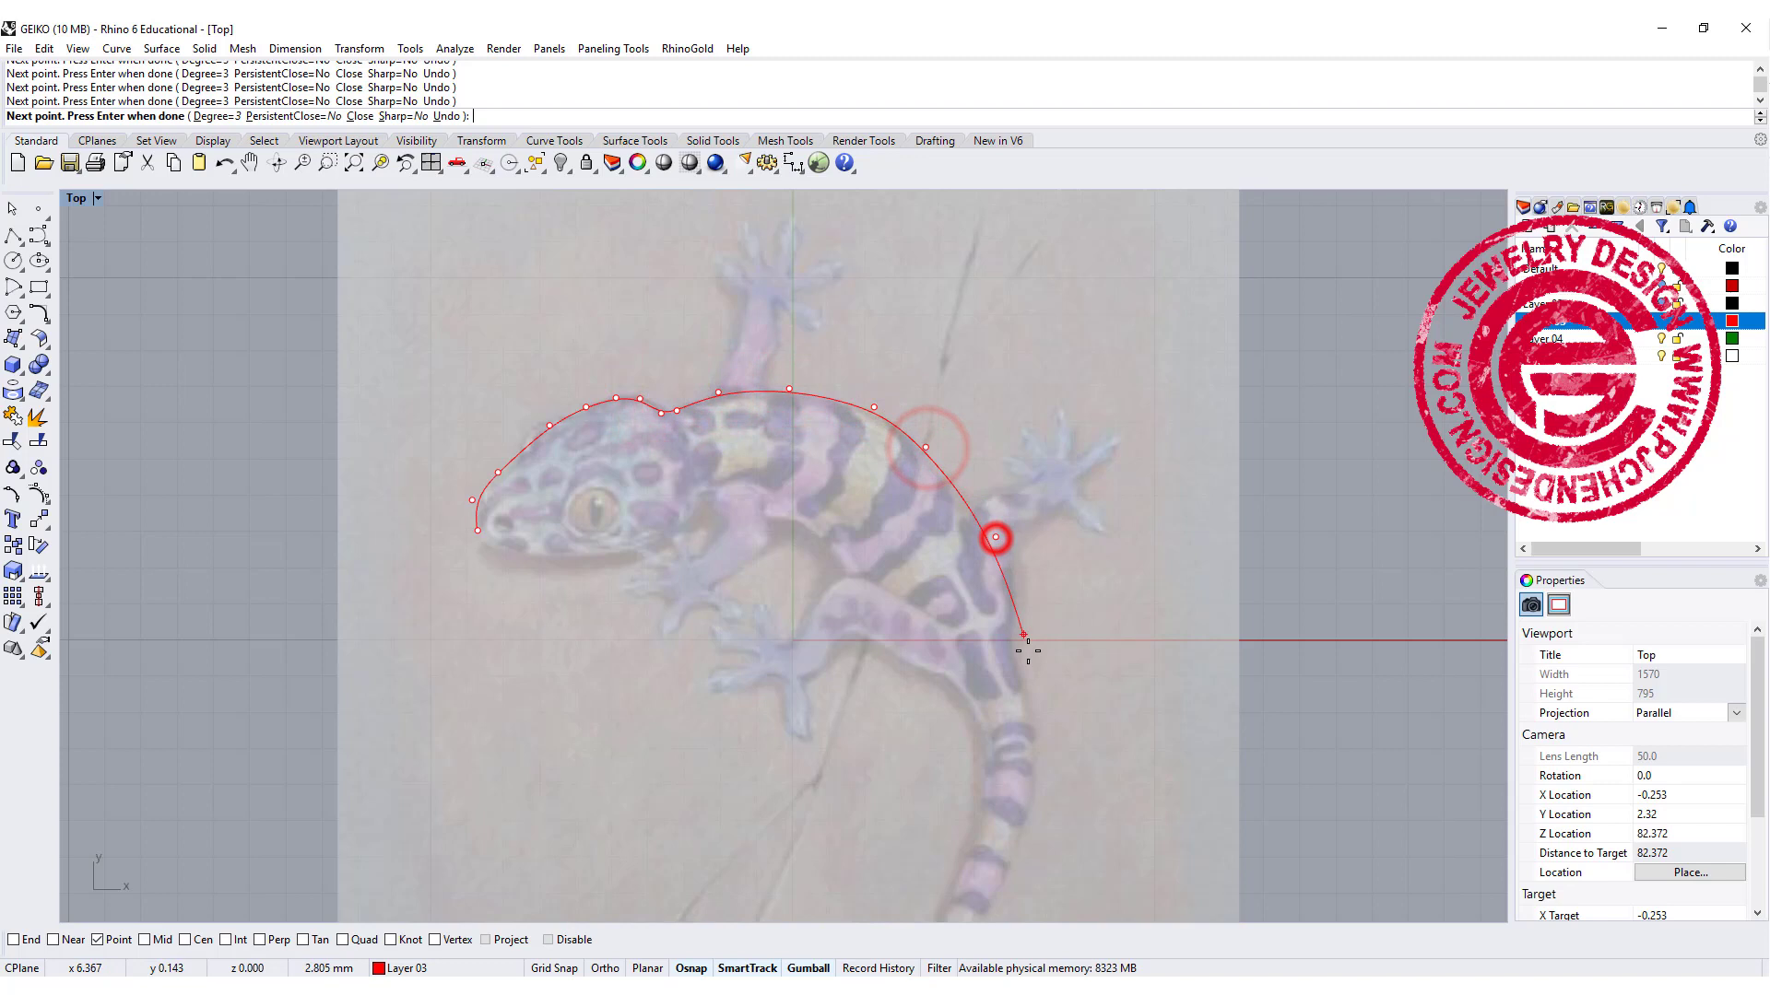
click(1029, 664)
right_drag(1037, 789, 1071, 515)
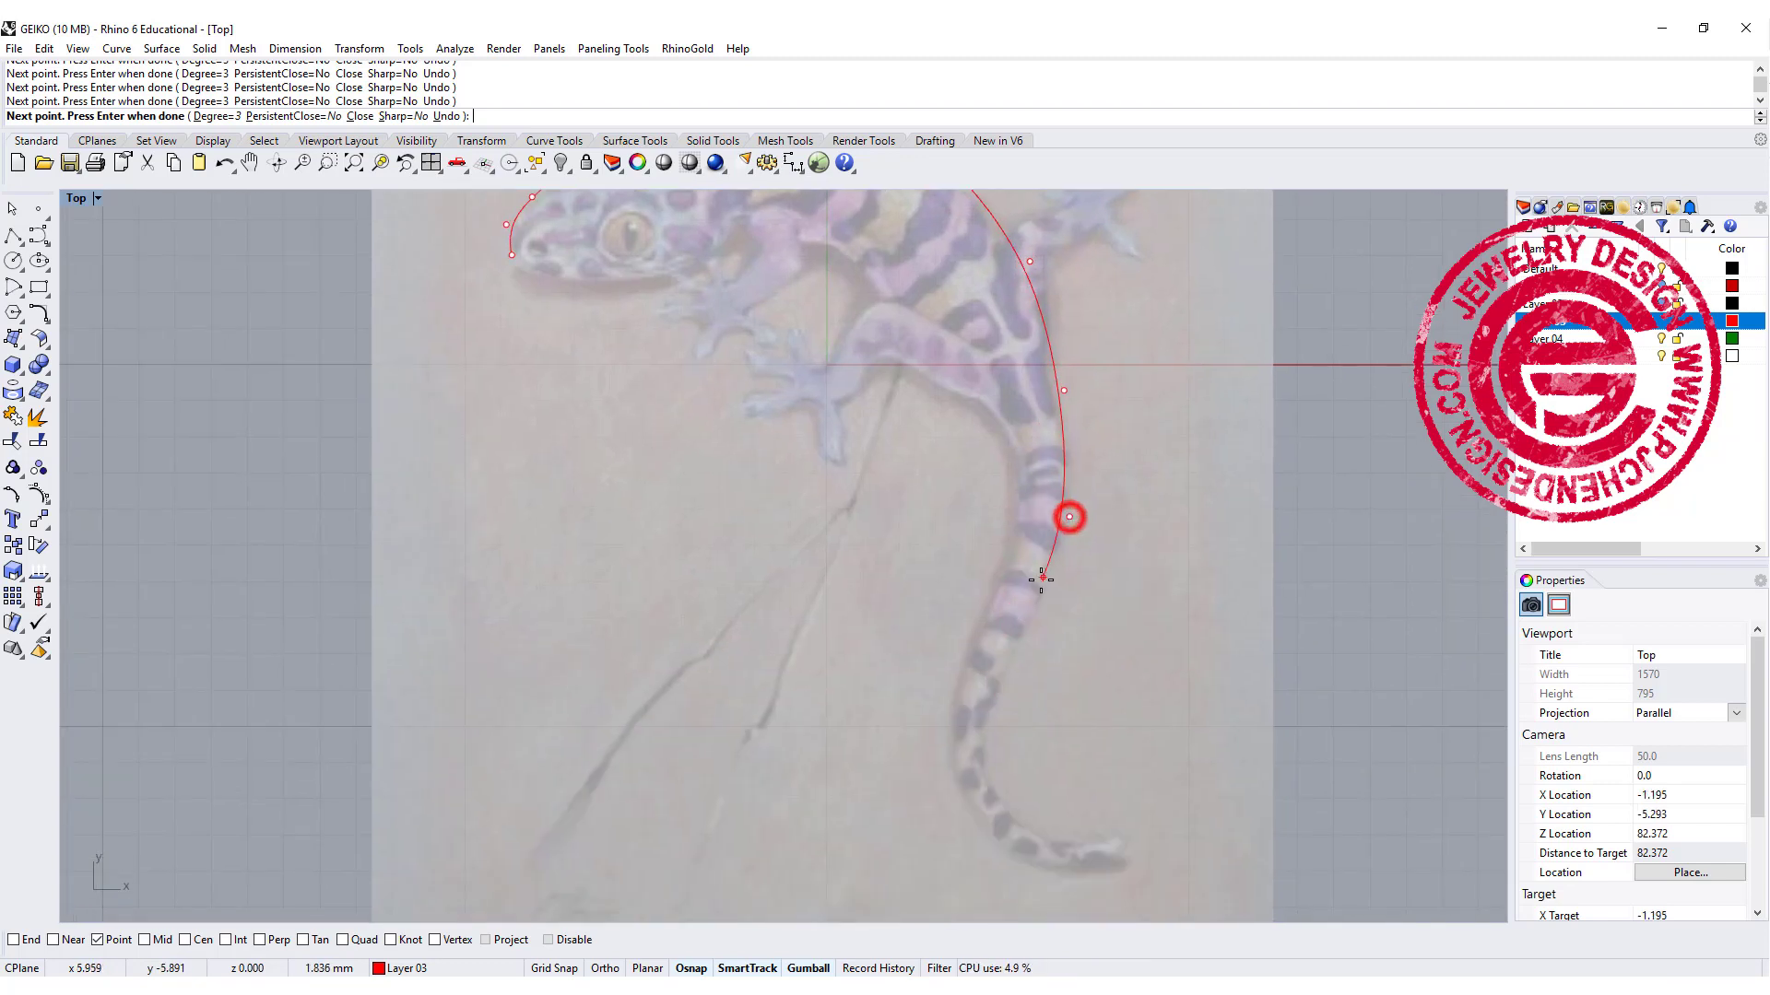
click(1037, 606)
click(1007, 660)
click(985, 733)
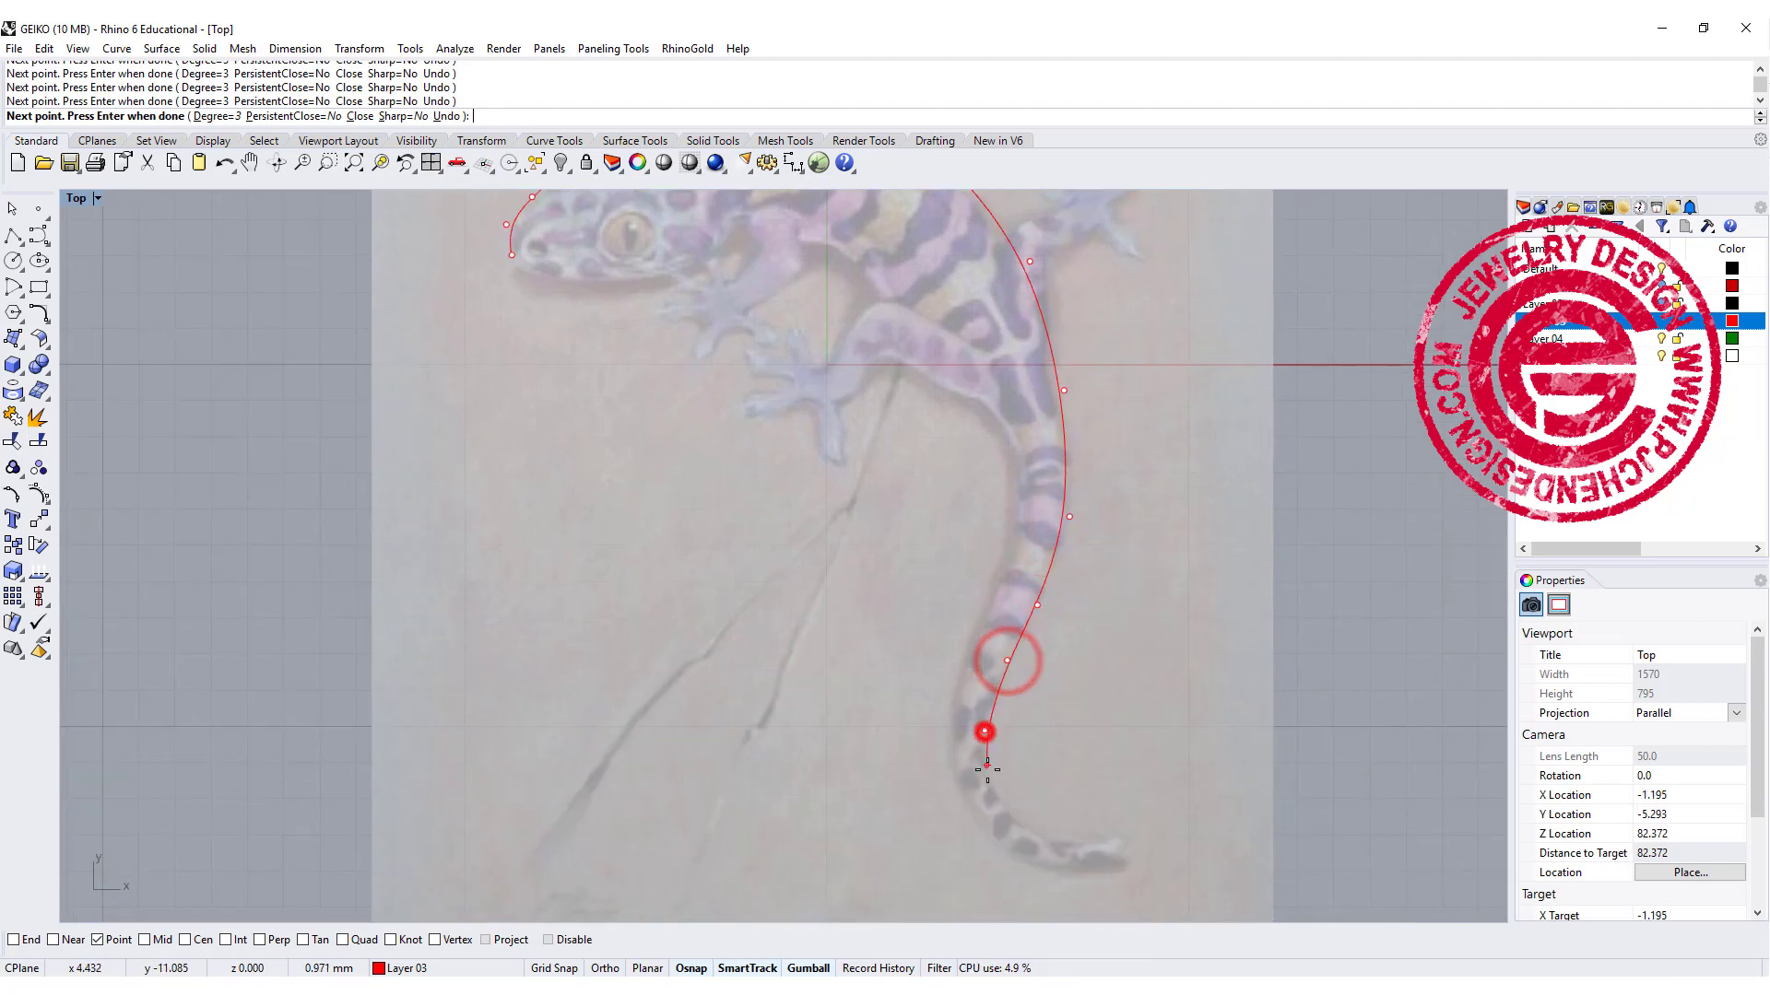
click(990, 782)
click(1028, 831)
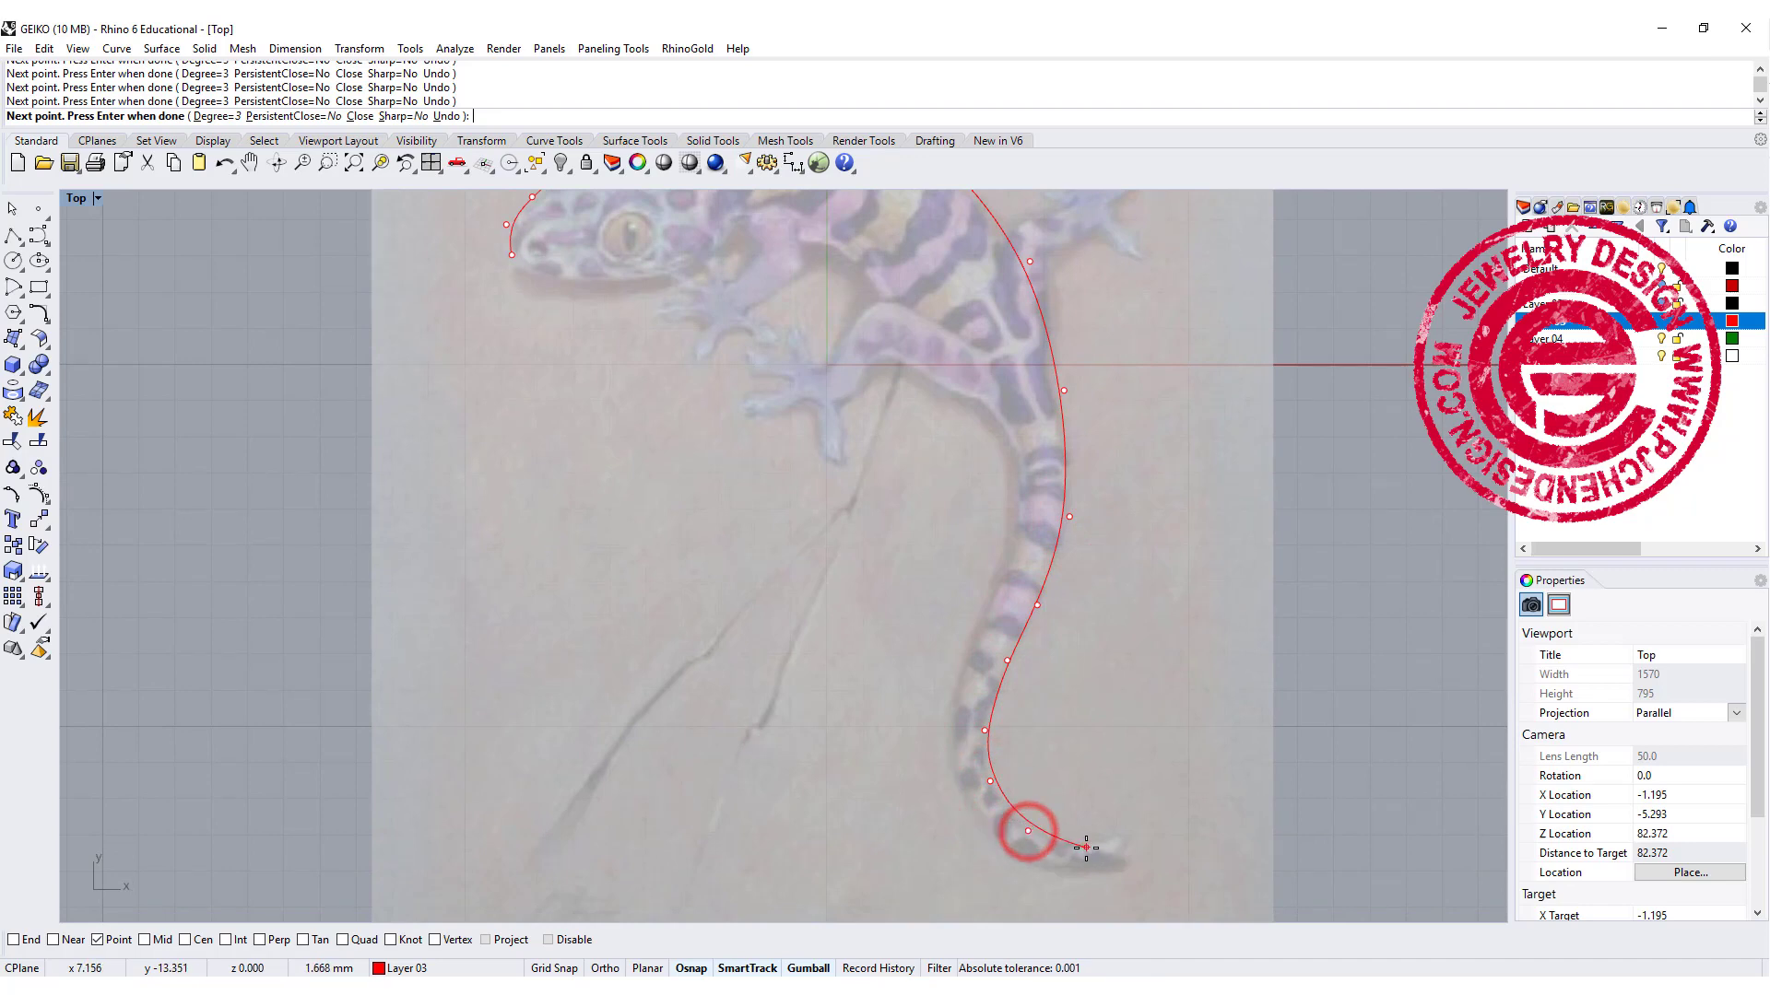
click(1086, 847)
right_click(1125, 838)
Step: Trace the lower outline with a second degree-3 control point curve from the first curve's snout end, along jaw, neck and belly to the tail tip
right_drag(637, 464, 717, 640)
right_click(604, 462)
scroll(589, 452, up, 5)
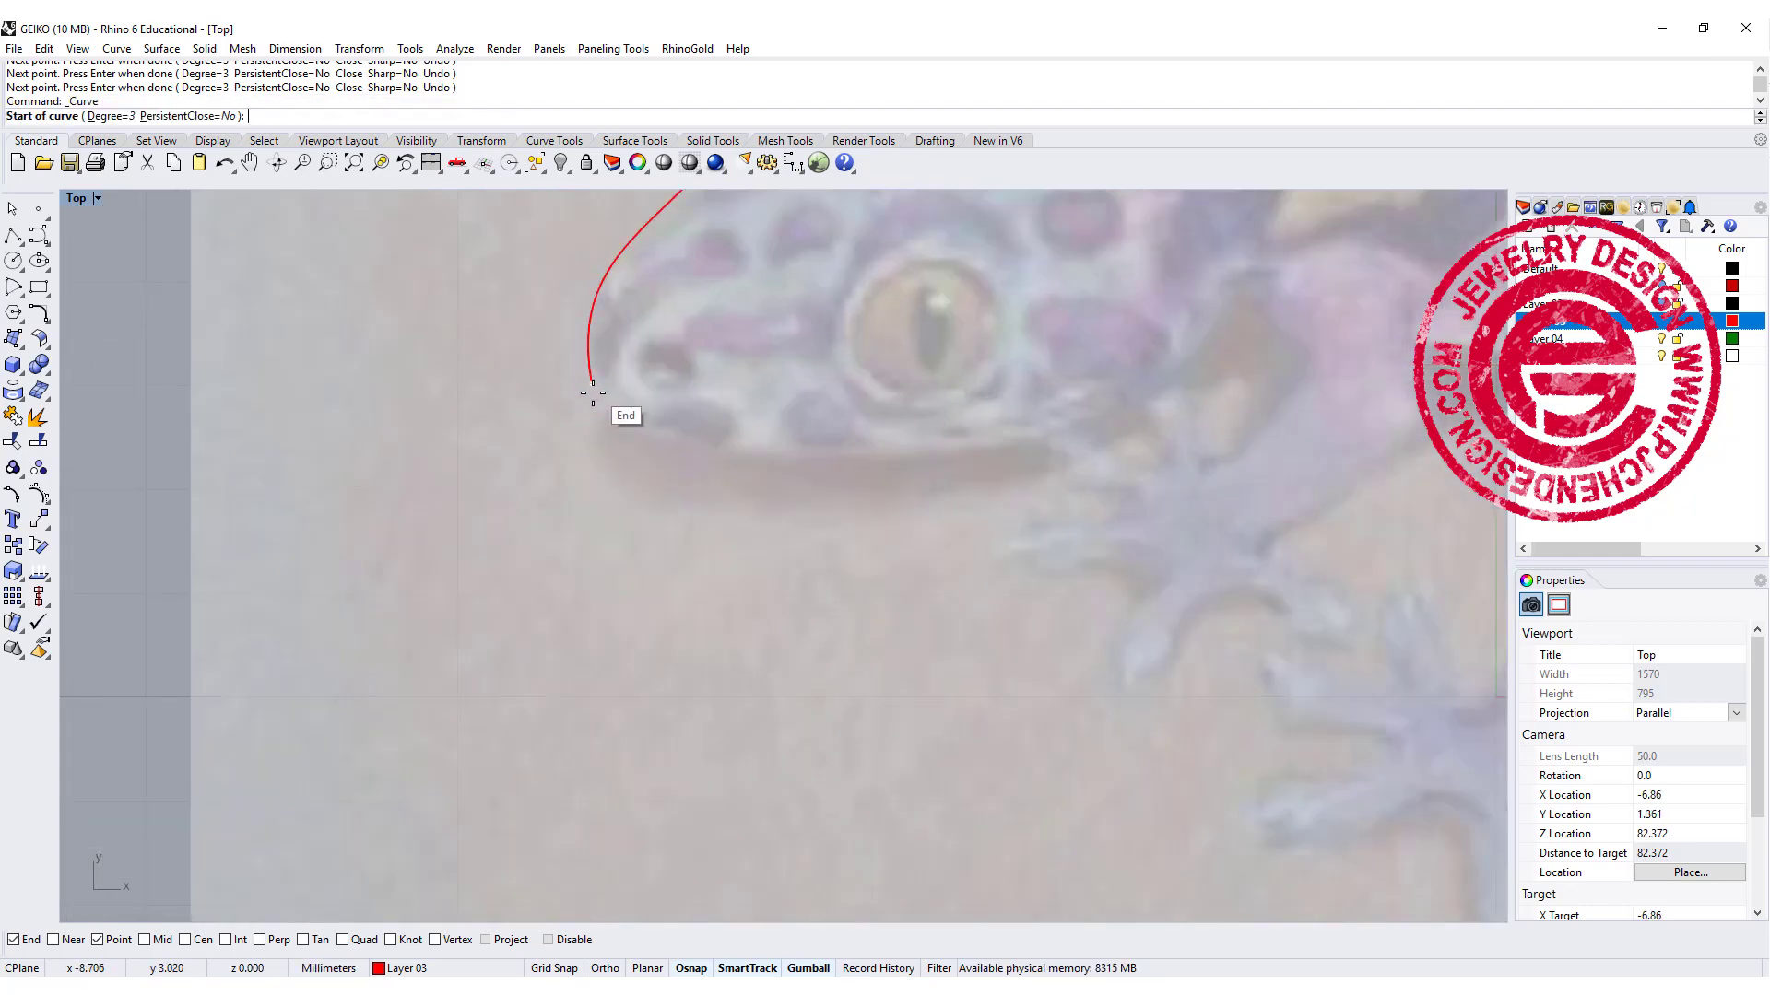
click(593, 393)
click(649, 485)
click(887, 468)
right_drag(1158, 427, 617, 481)
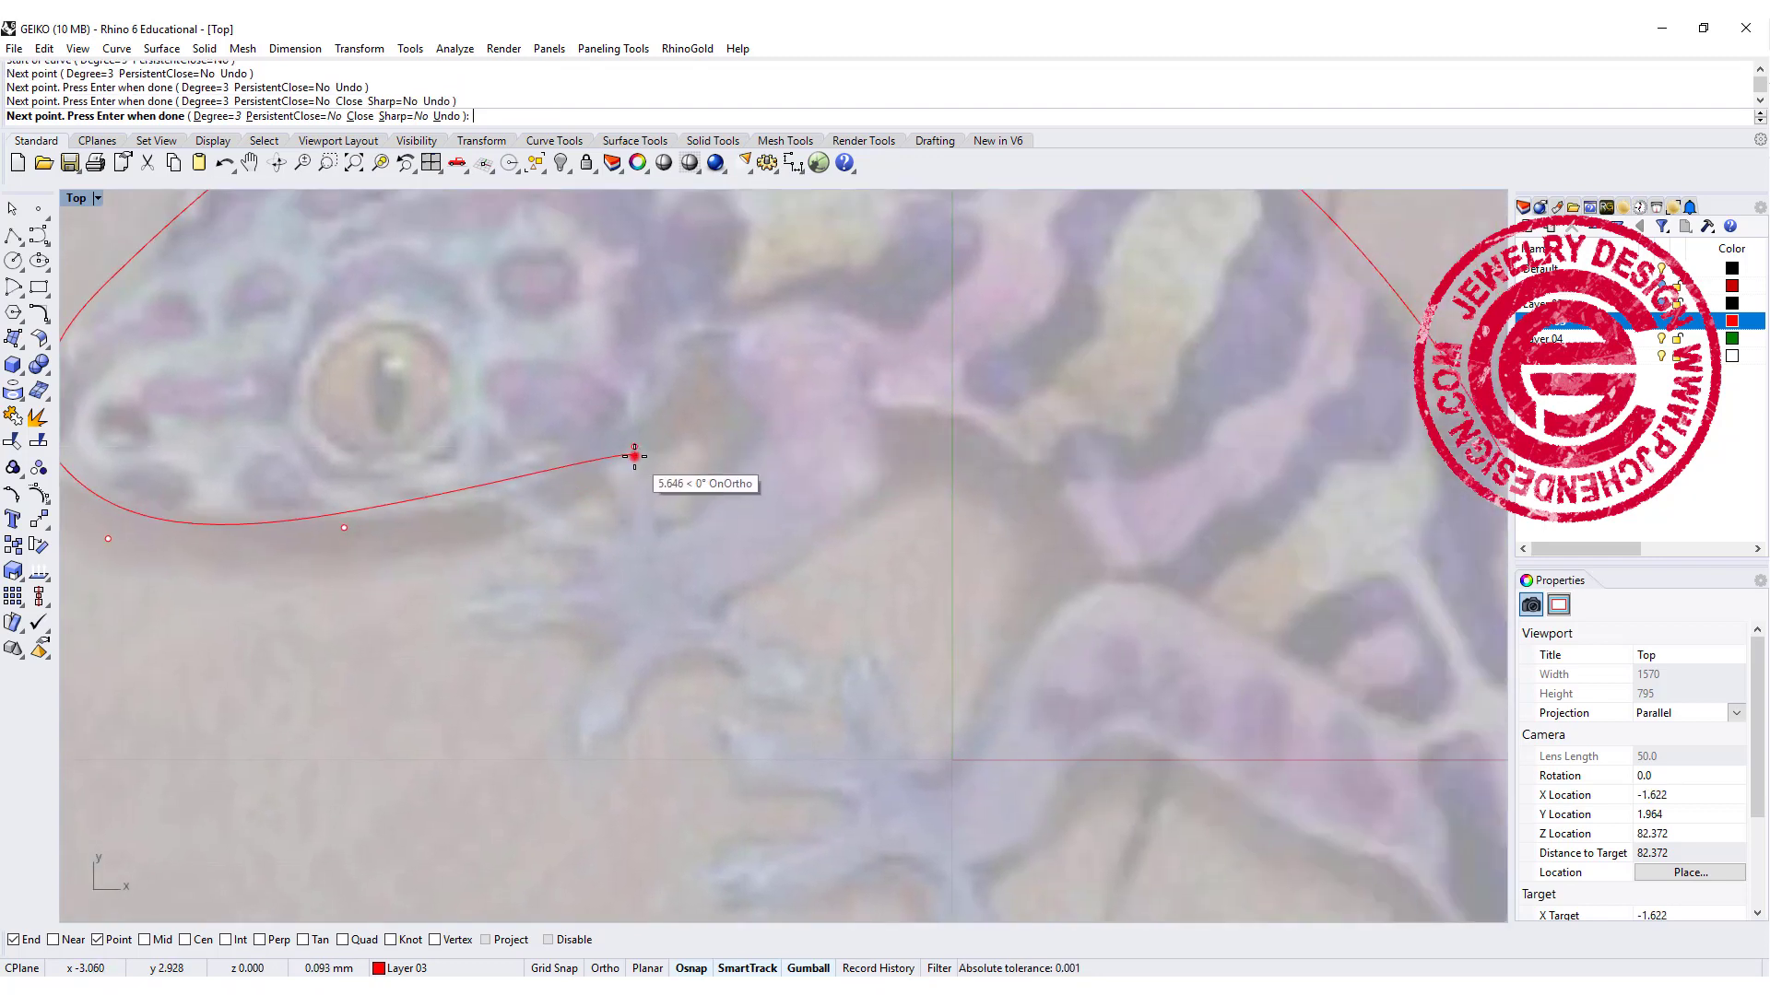
click(634, 452)
click(686, 395)
click(695, 332)
click(761, 325)
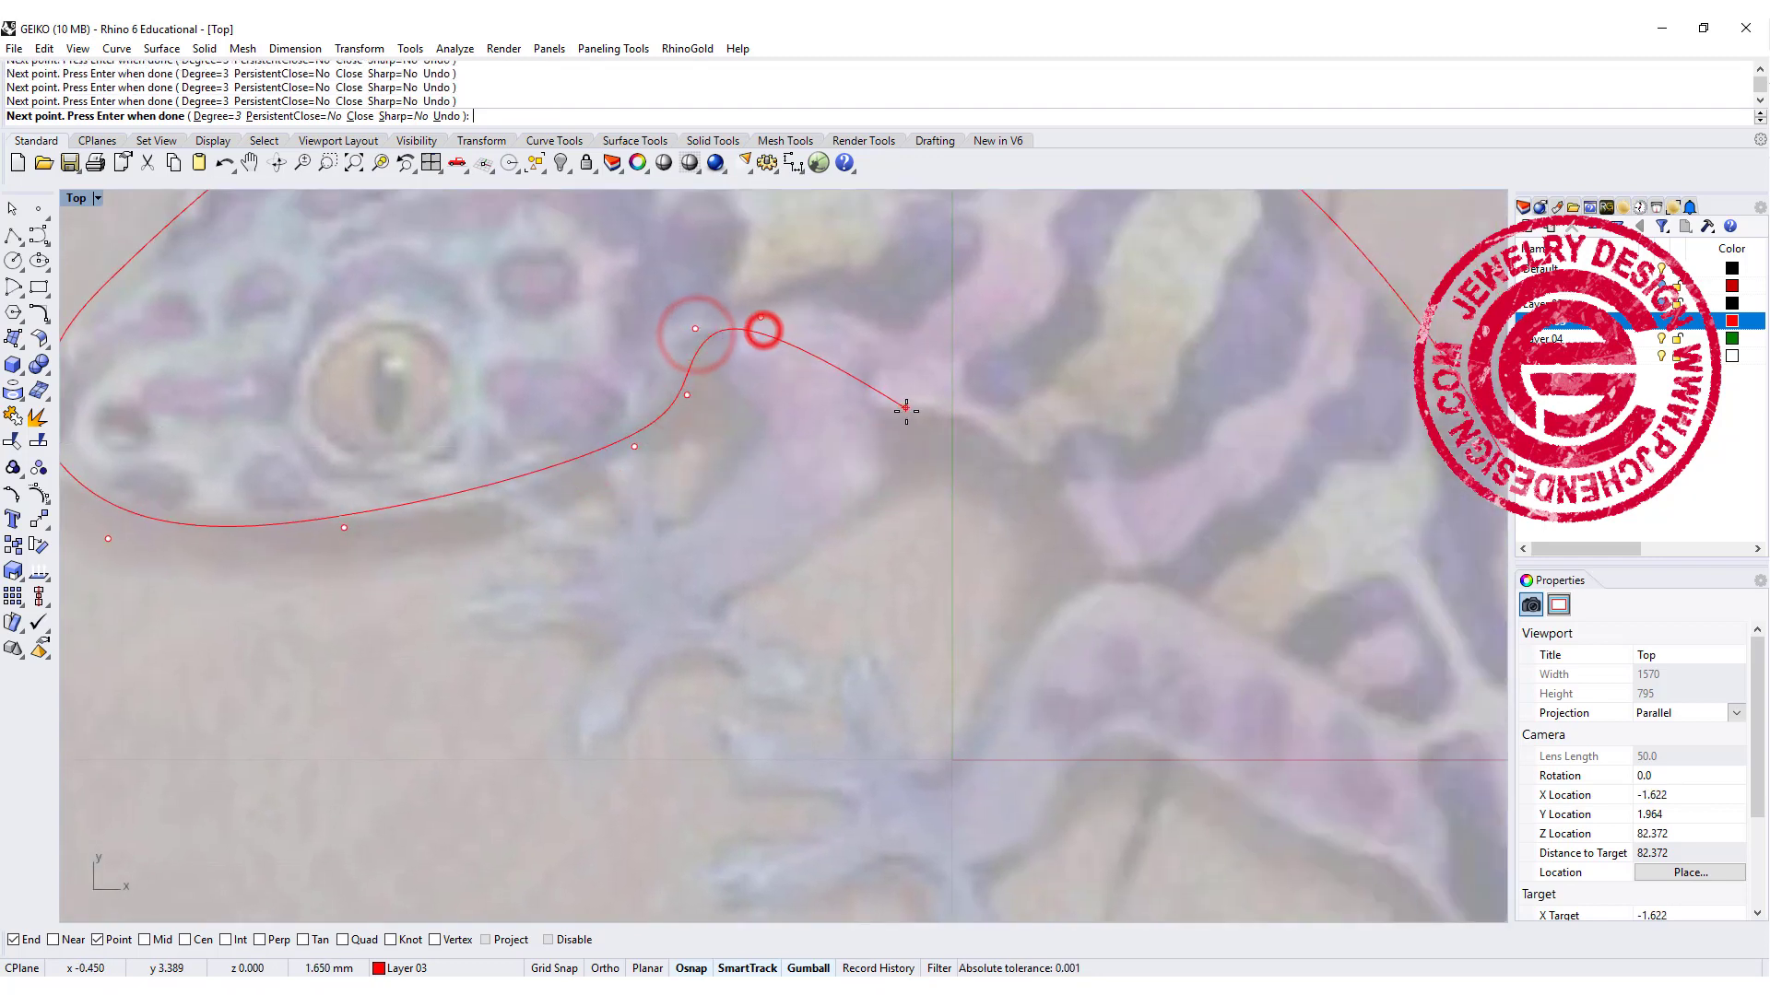
click(917, 421)
click(996, 427)
click(1083, 513)
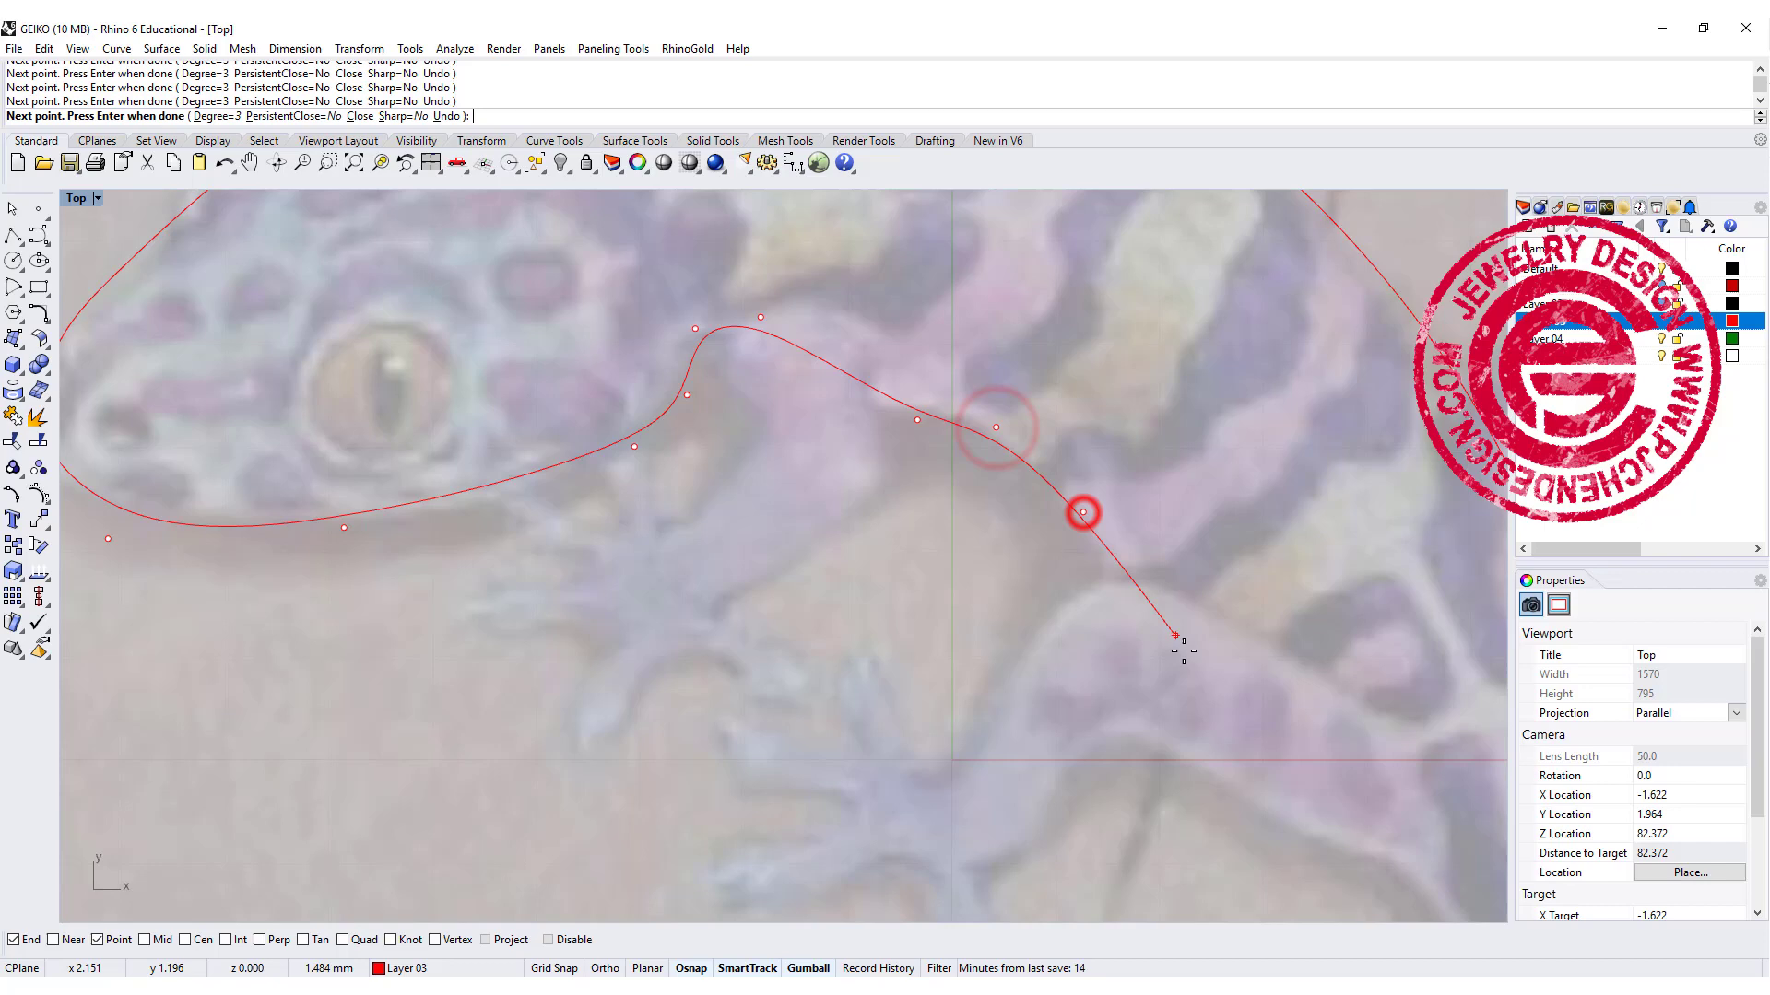
right_drag(1184, 650, 804, 261)
click(997, 456)
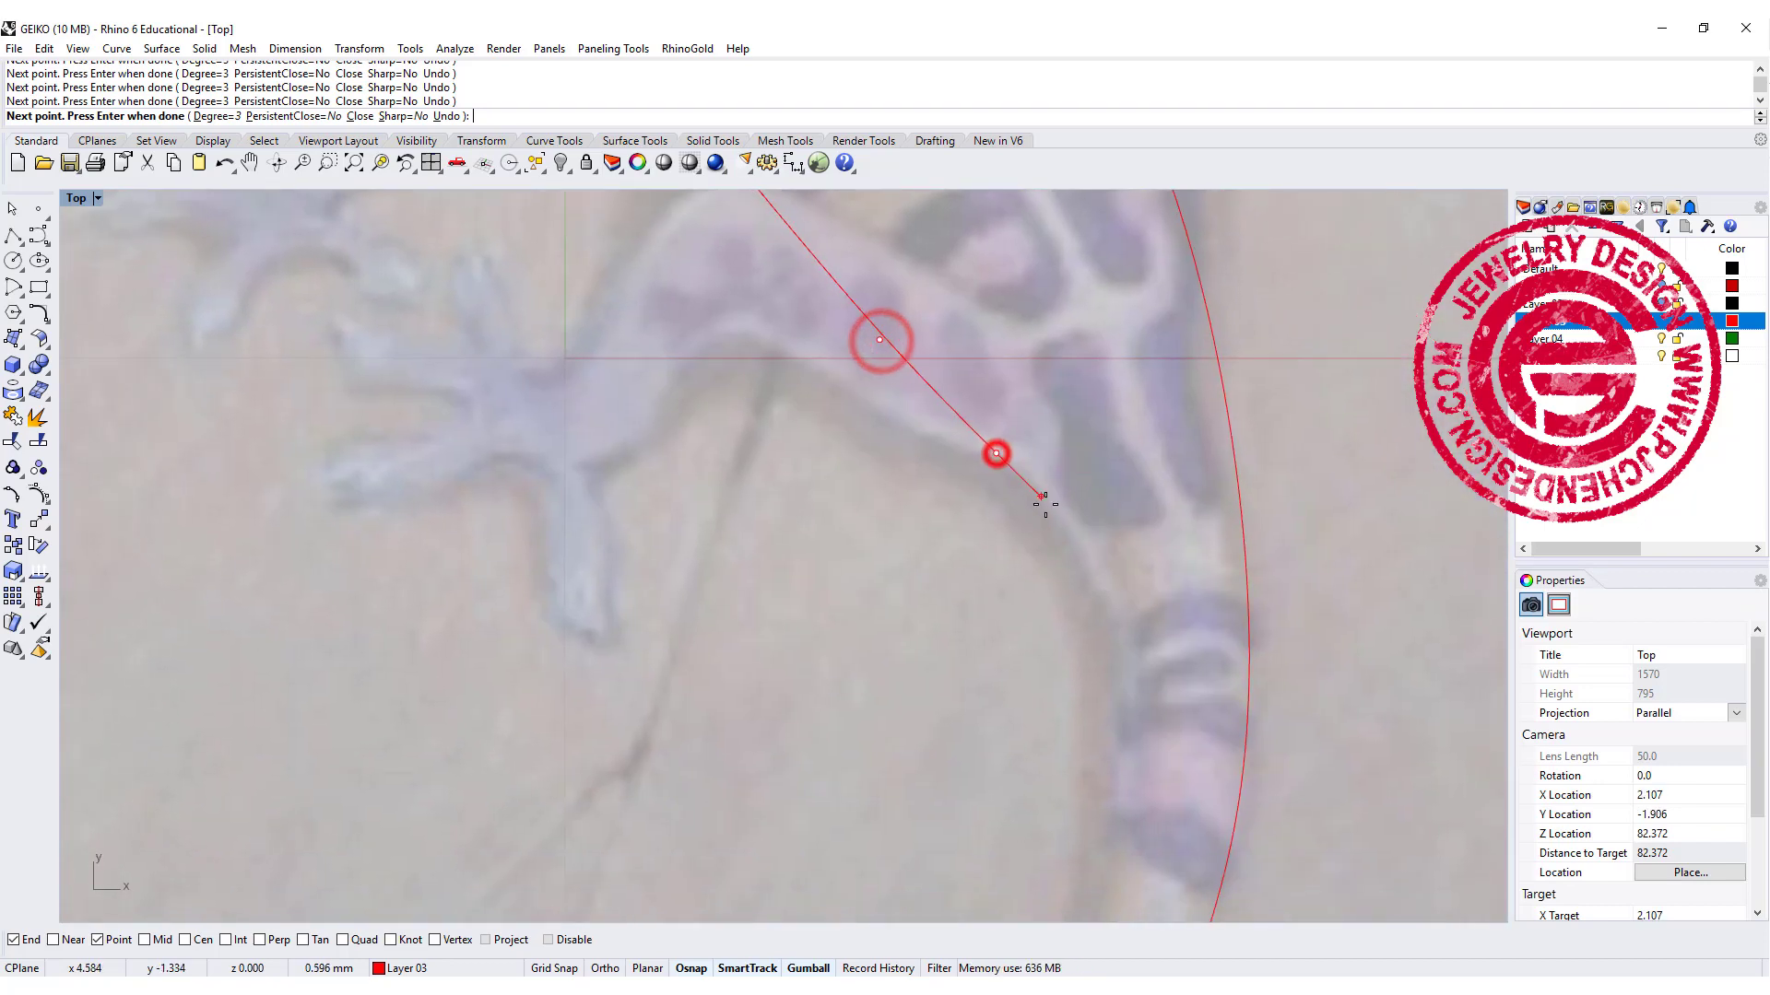
click(1088, 532)
right_drag(1153, 675, 1055, 385)
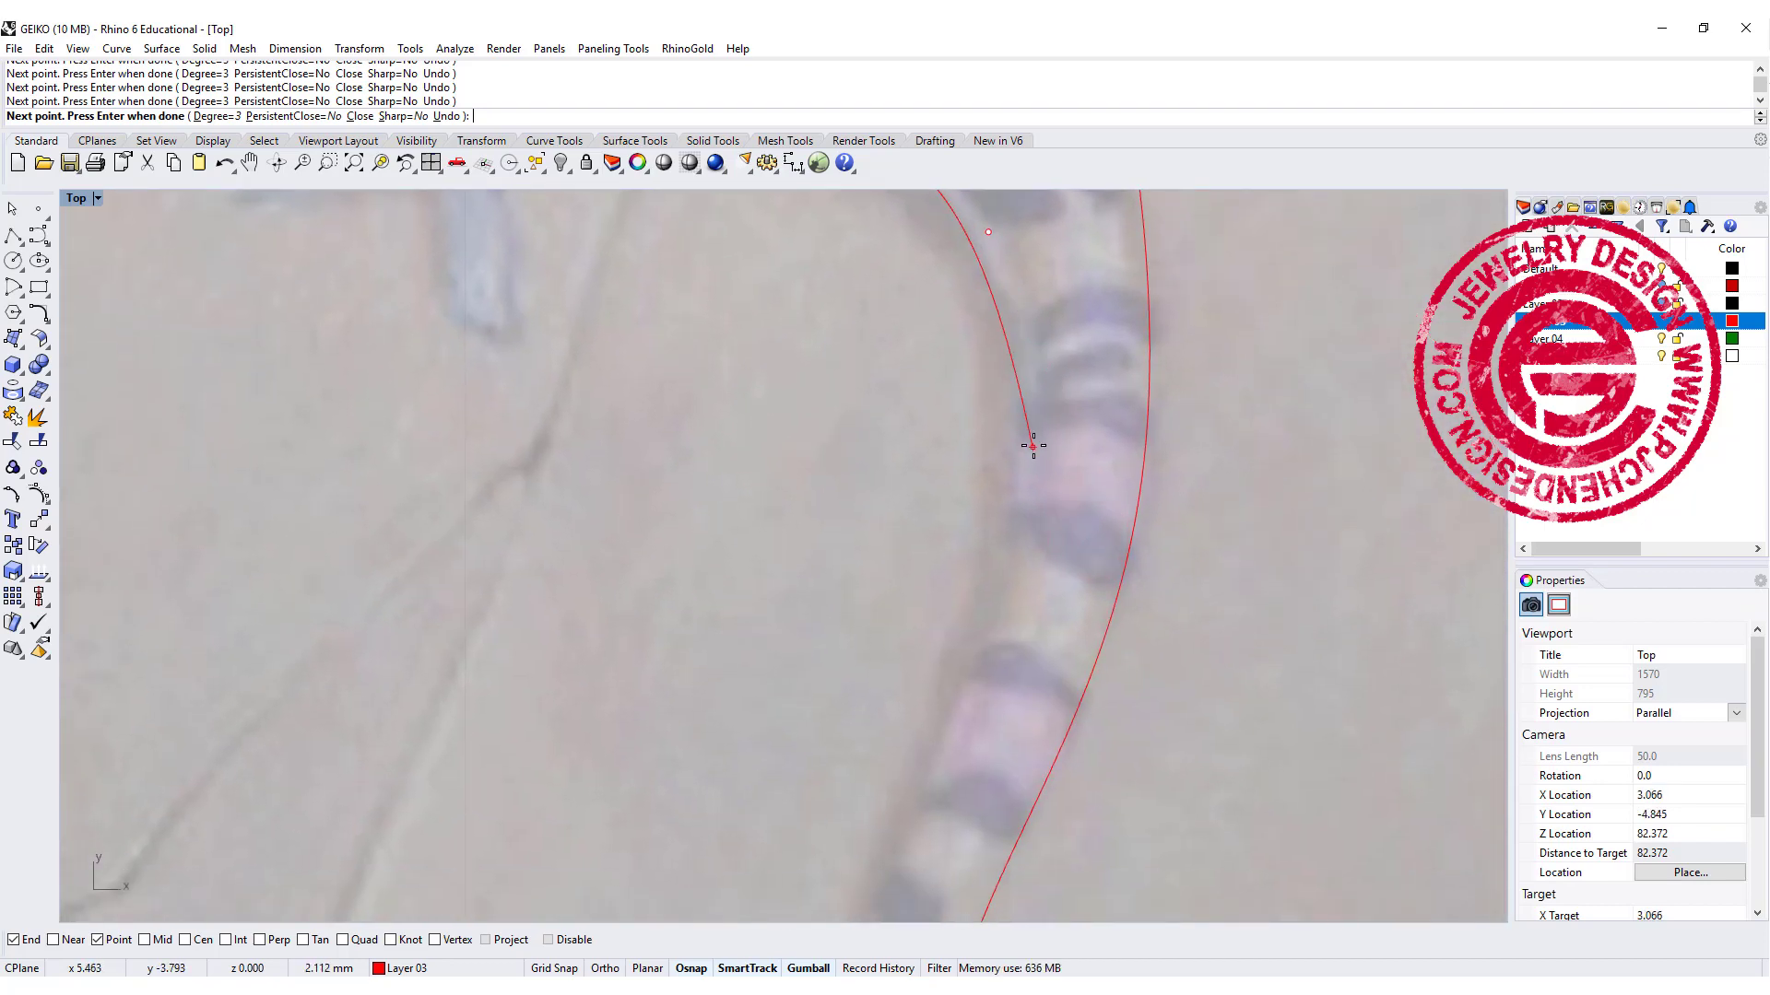
scroll(1030, 432, down, 5)
click(1009, 565)
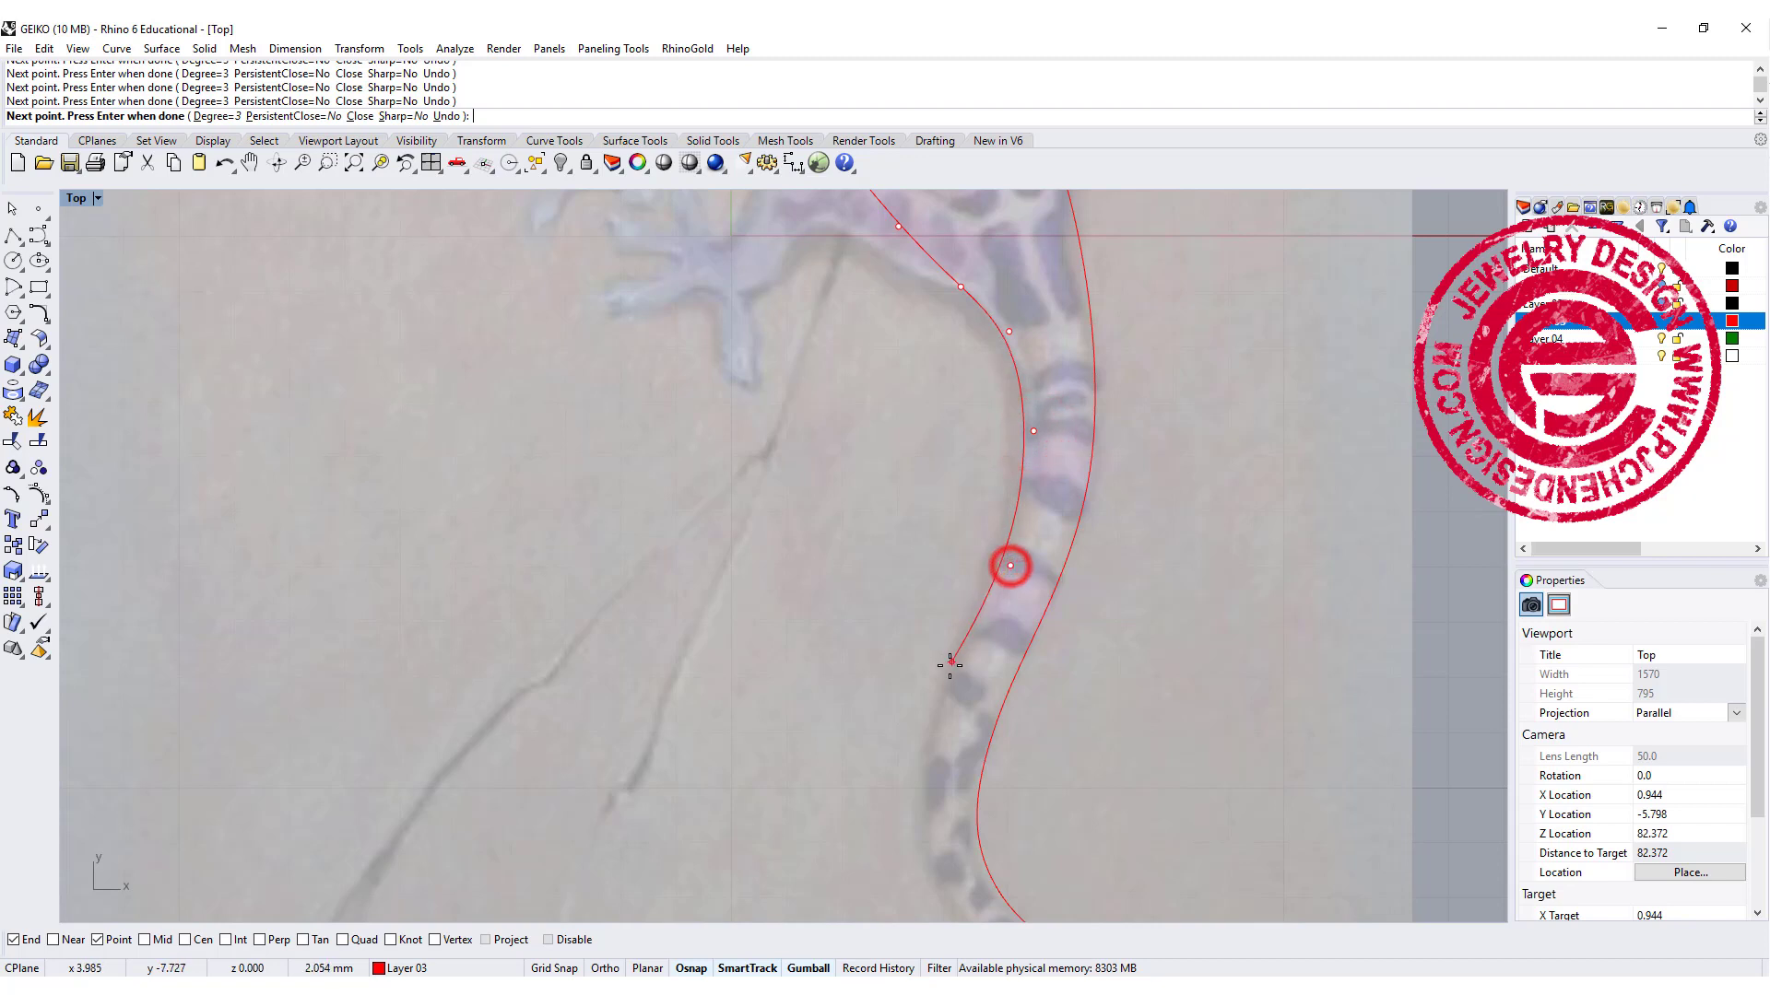
click(947, 663)
right_drag(904, 832, 830, 502)
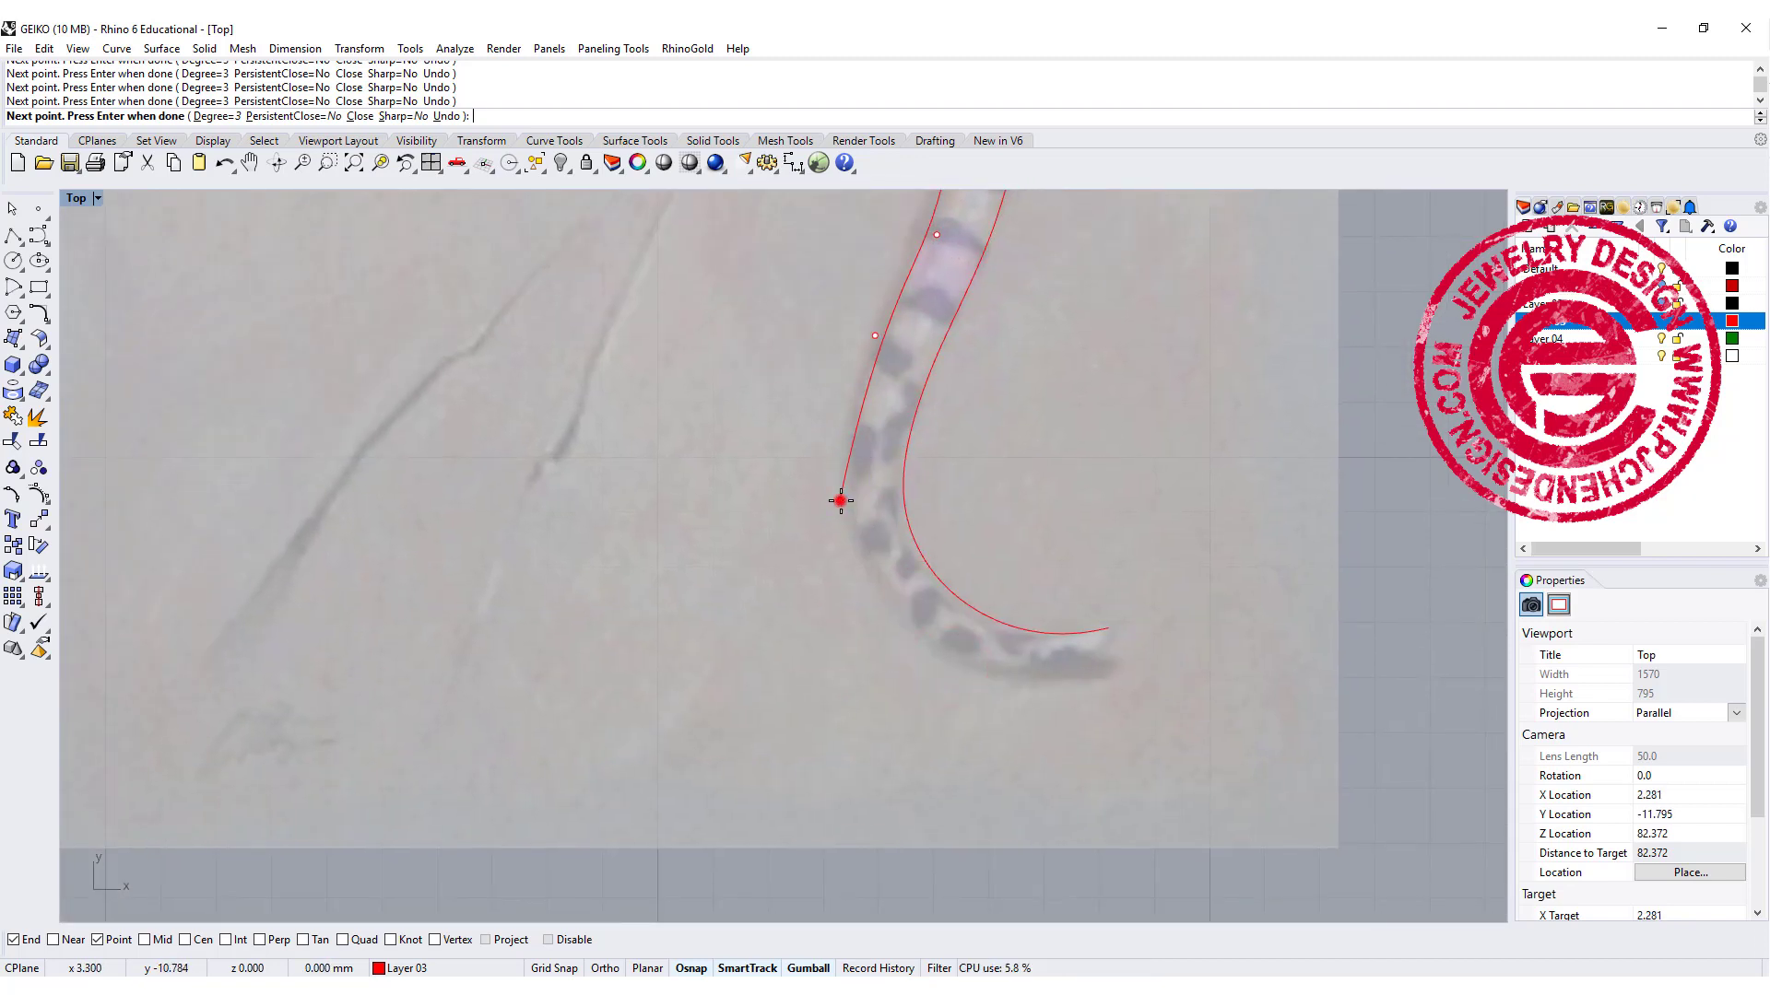
click(860, 571)
click(981, 679)
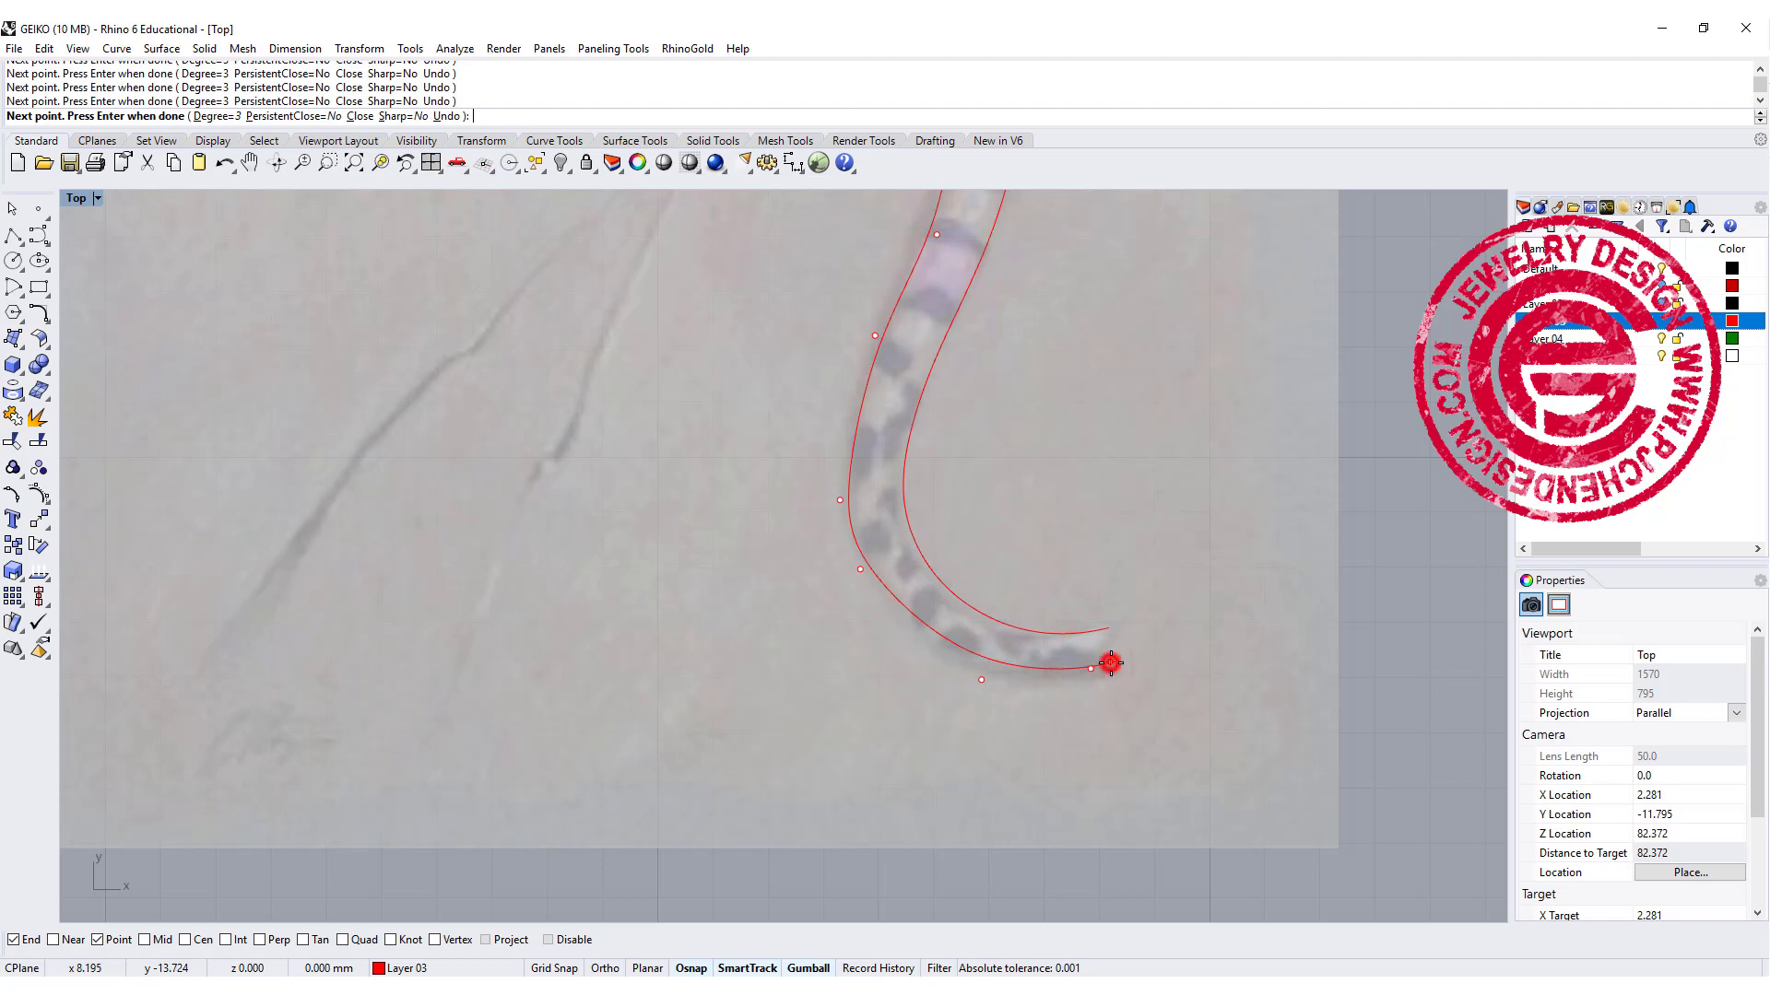
right_click(1109, 662)
Step: Show the lower outline curve's control points and move two of them along the tail to fit the reference picture
click(857, 559)
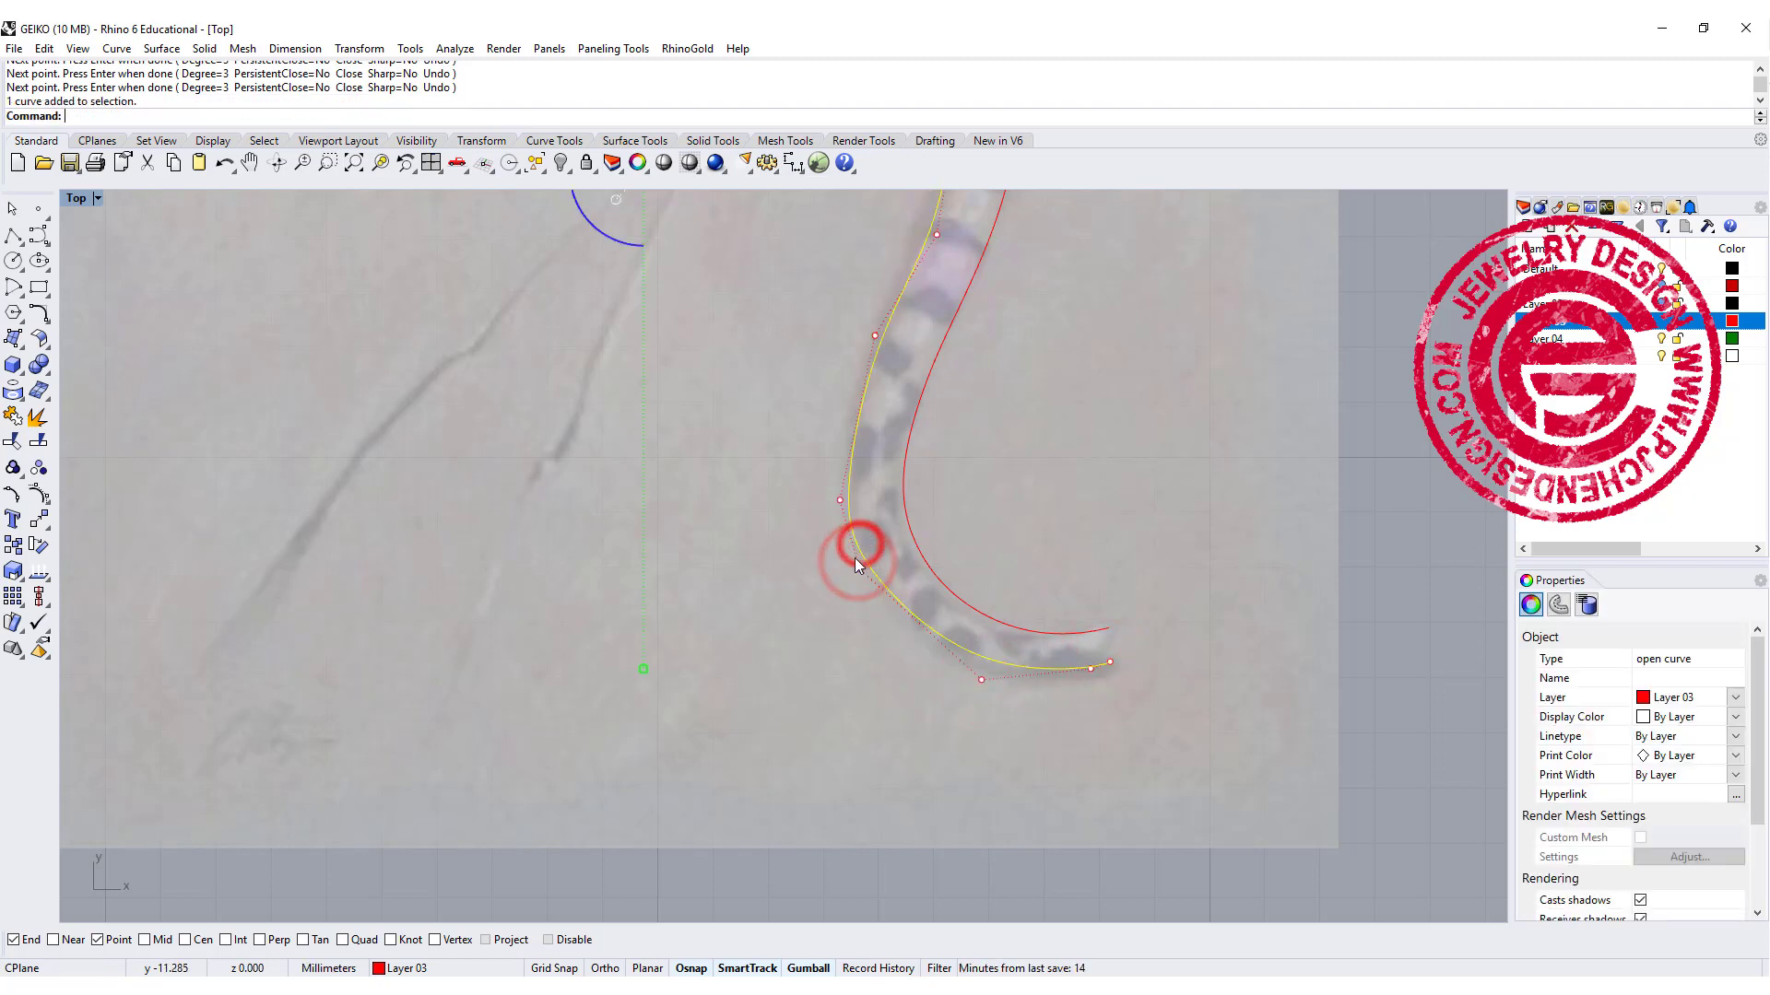
key(F10)
click(860, 568)
drag(907, 533, 922, 569)
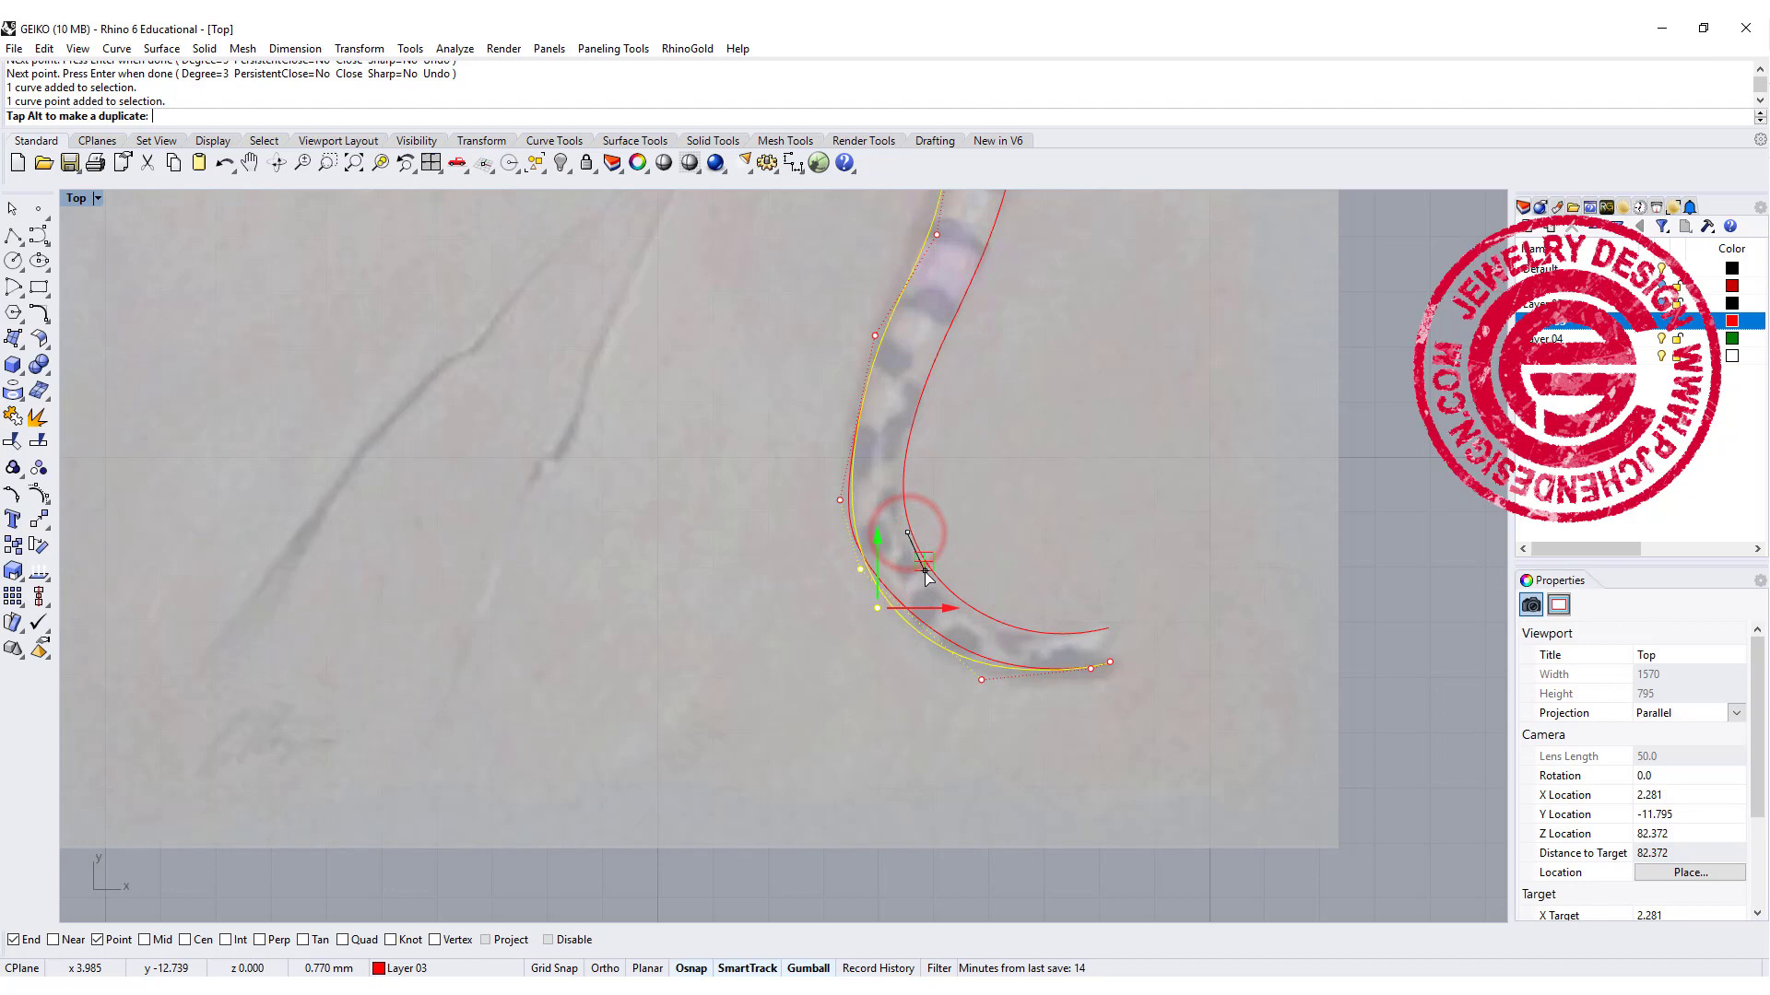
scroll(931, 498, down, 1)
scroll(937, 426, up, 2)
click(900, 397)
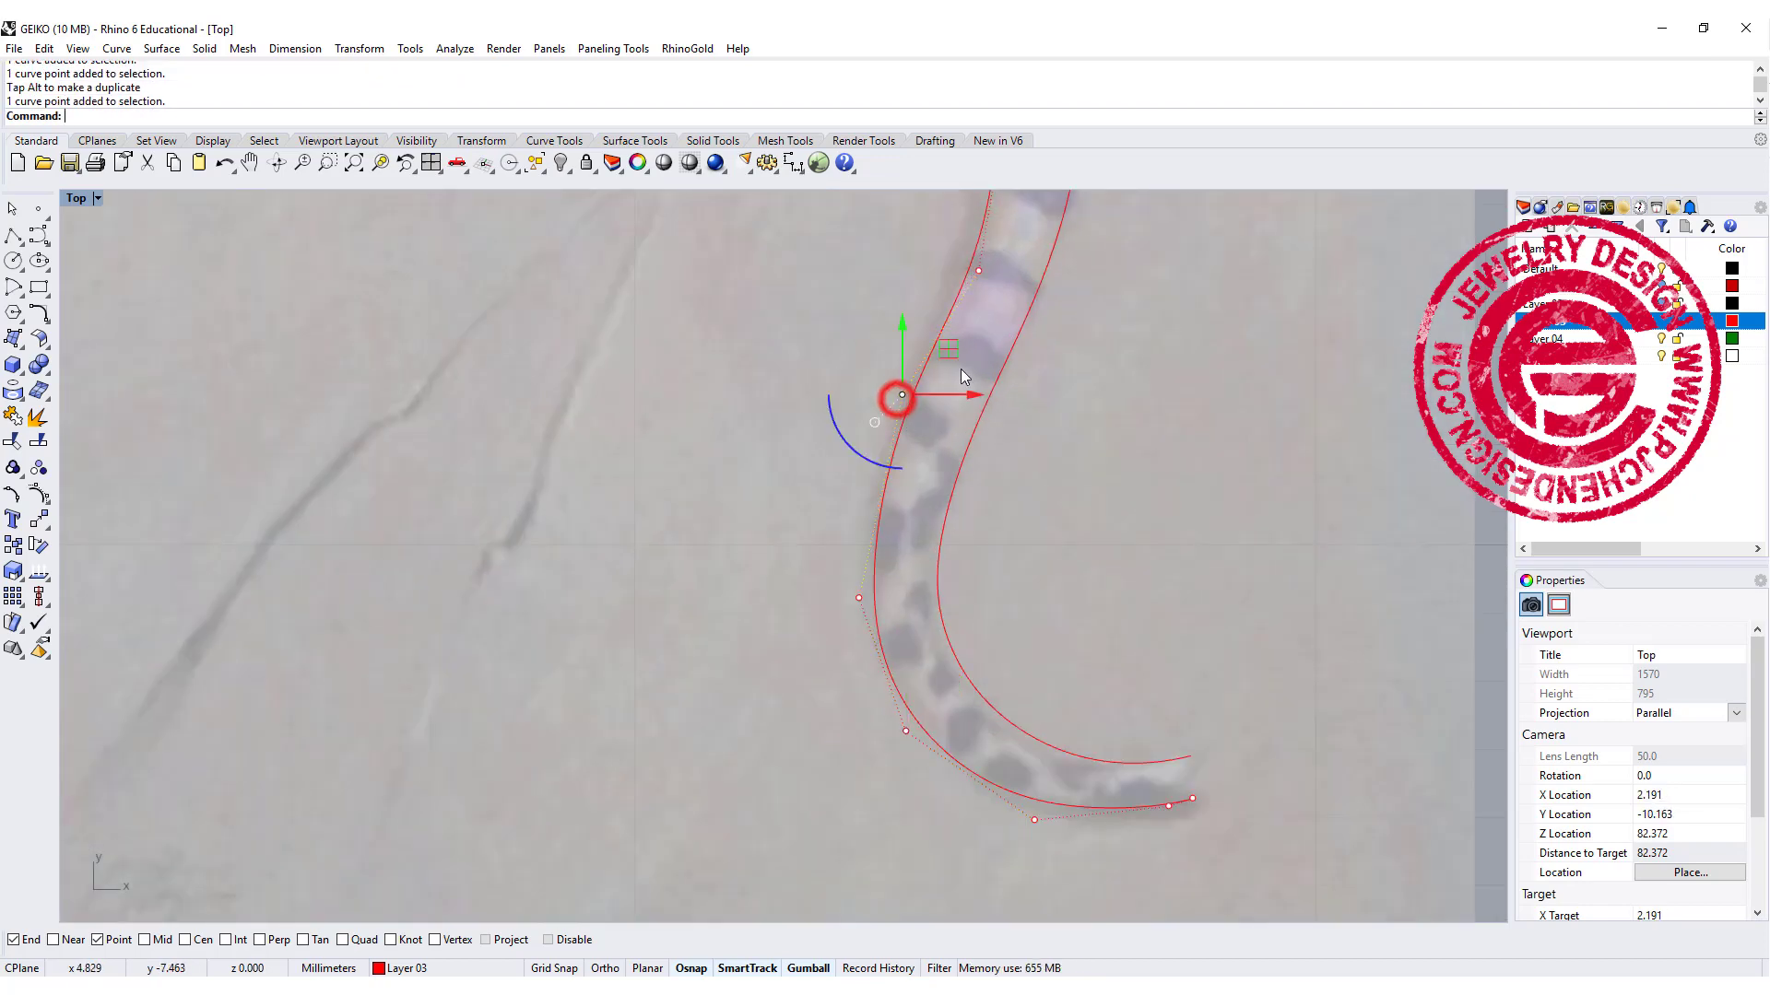
drag(951, 355, 934, 392)
scroll(1102, 709, down, 8)
right_drag(1102, 710, 790, 537)
click(929, 547)
key(Escape)
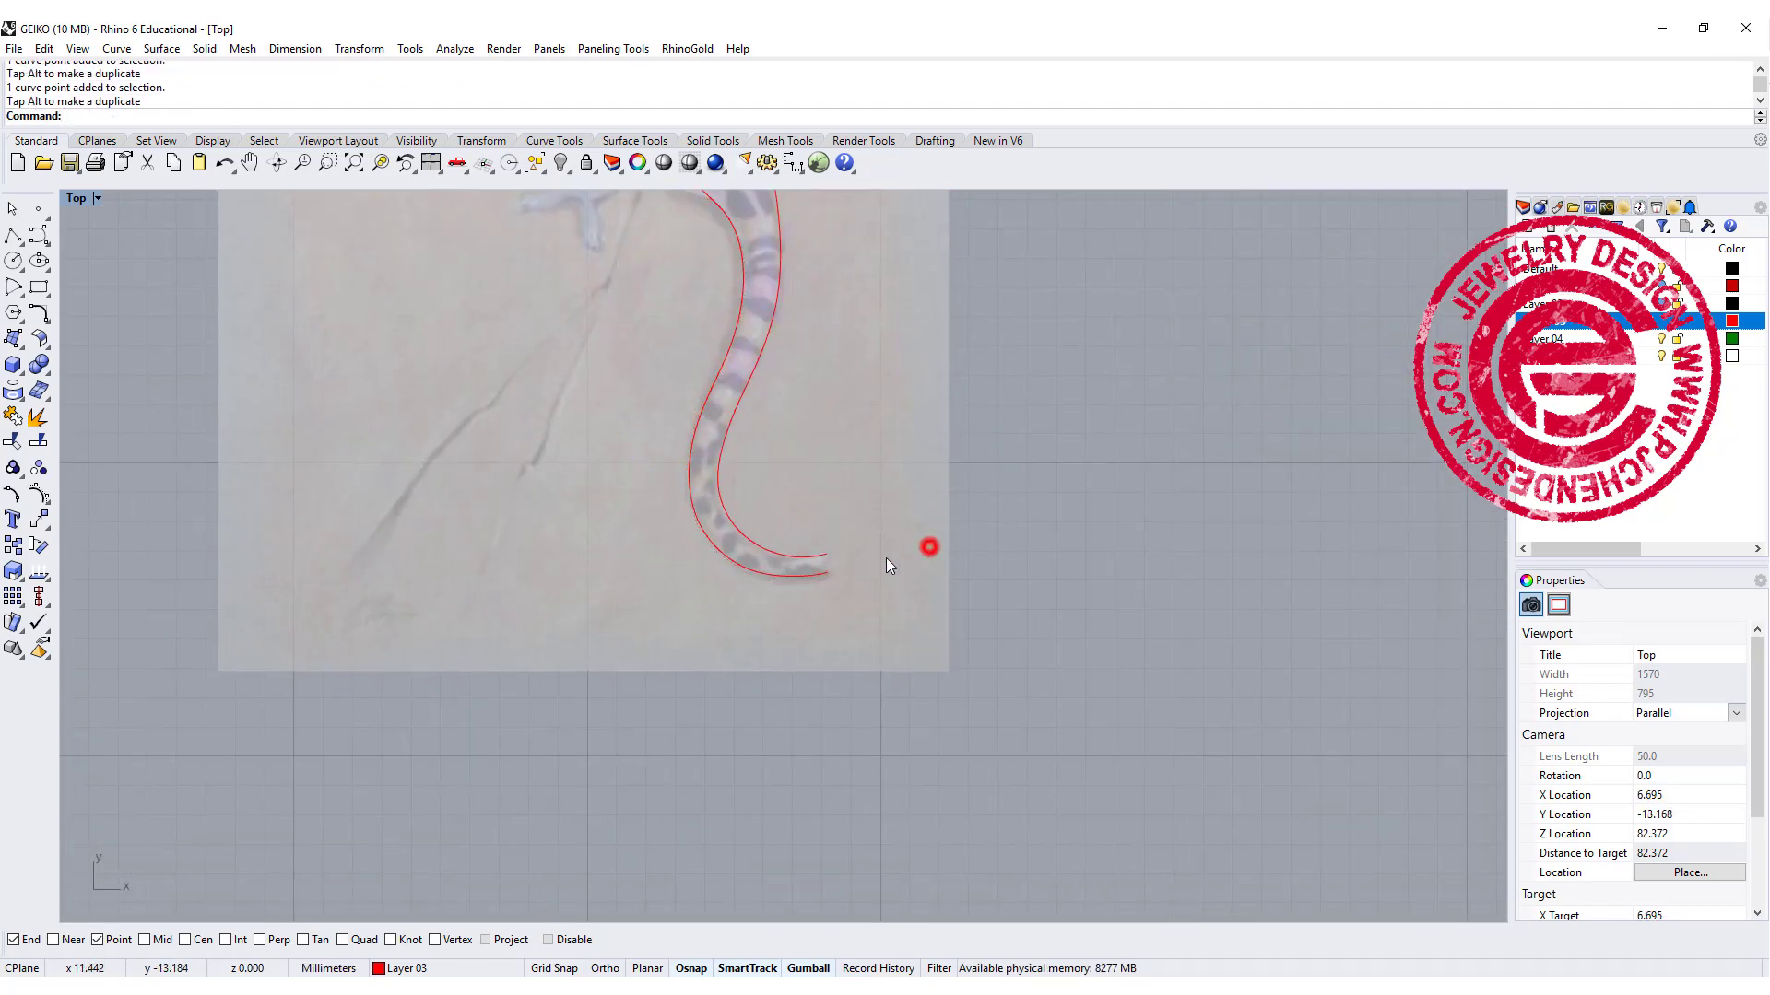
Step: Close the open tail tip with an adjustable curve blend between the ends of the two outline curves
scroll(834, 555, up, 12)
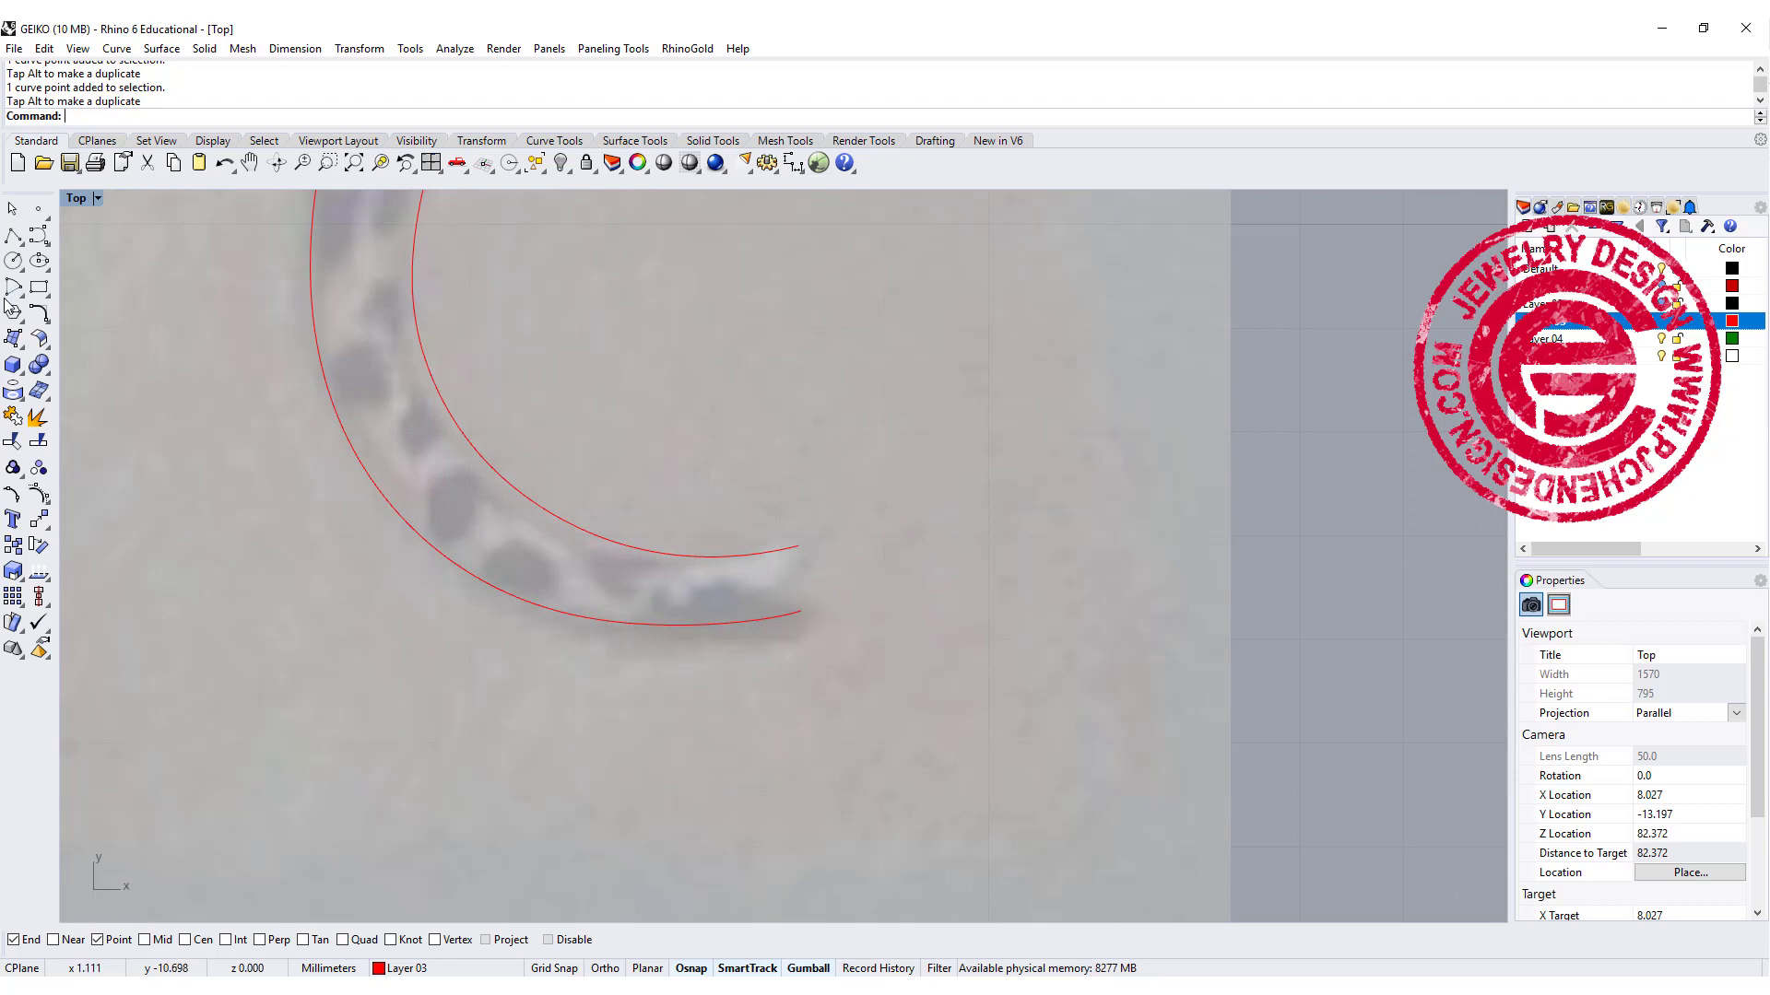
click(40, 313)
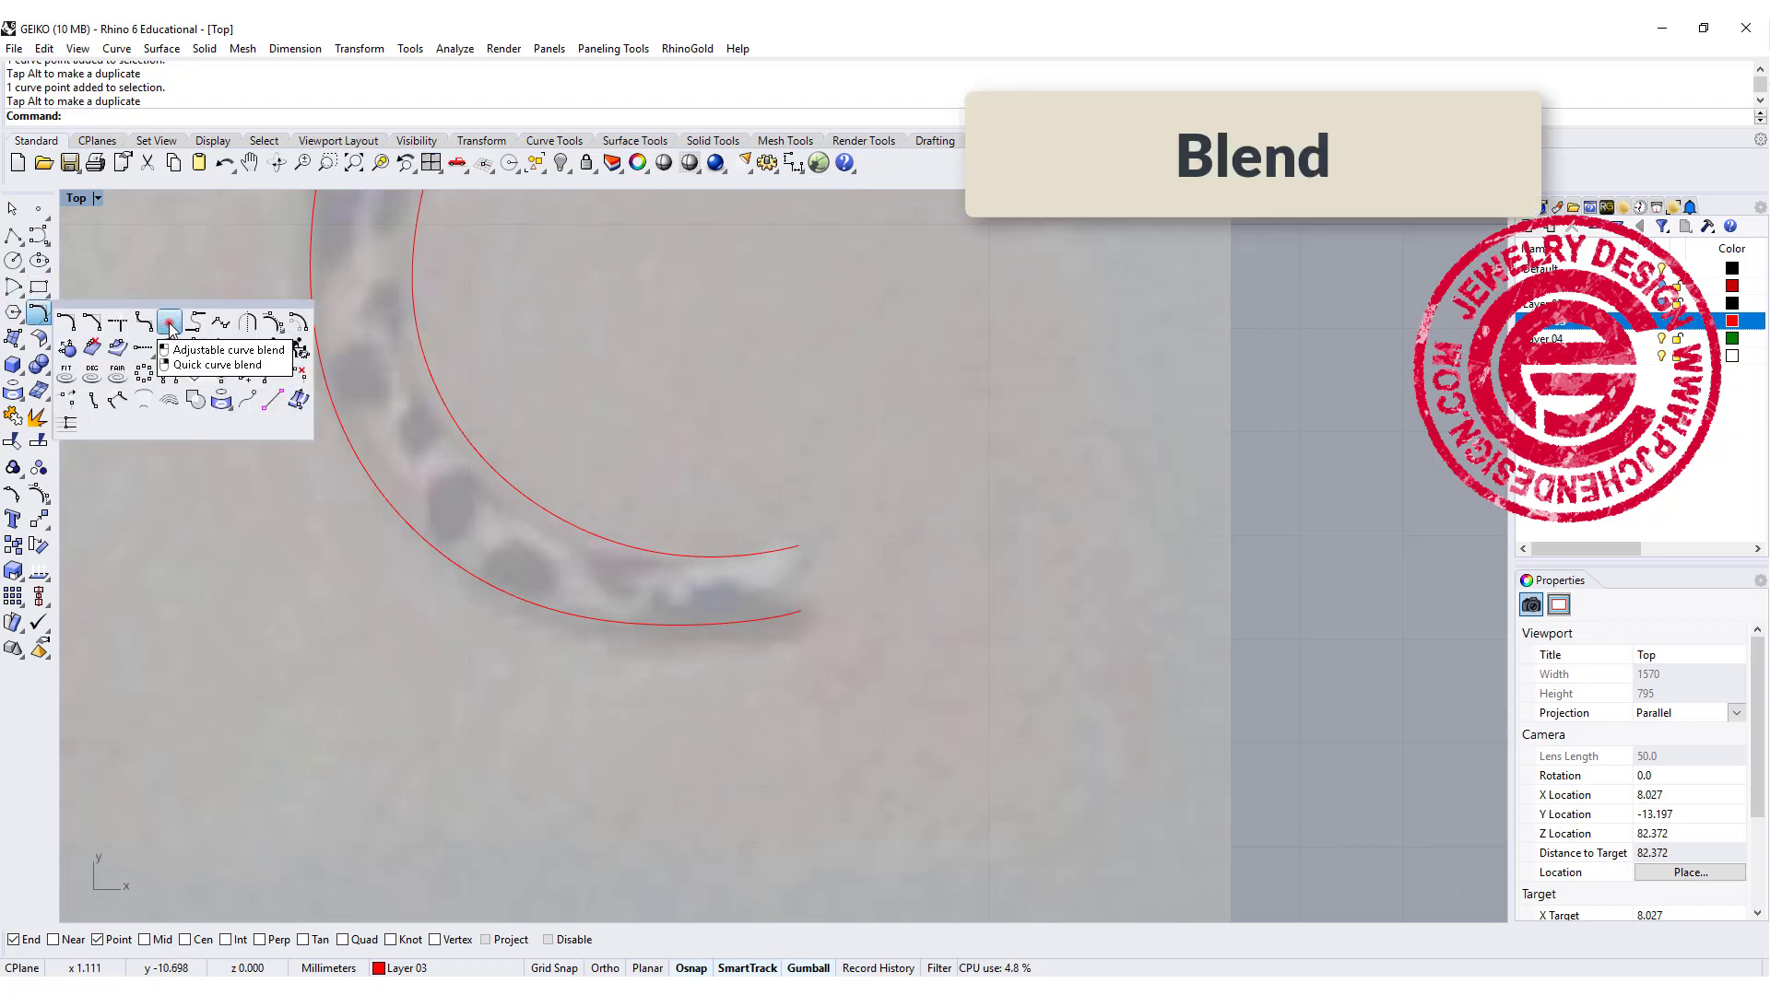
click(171, 347)
click(791, 547)
click(797, 622)
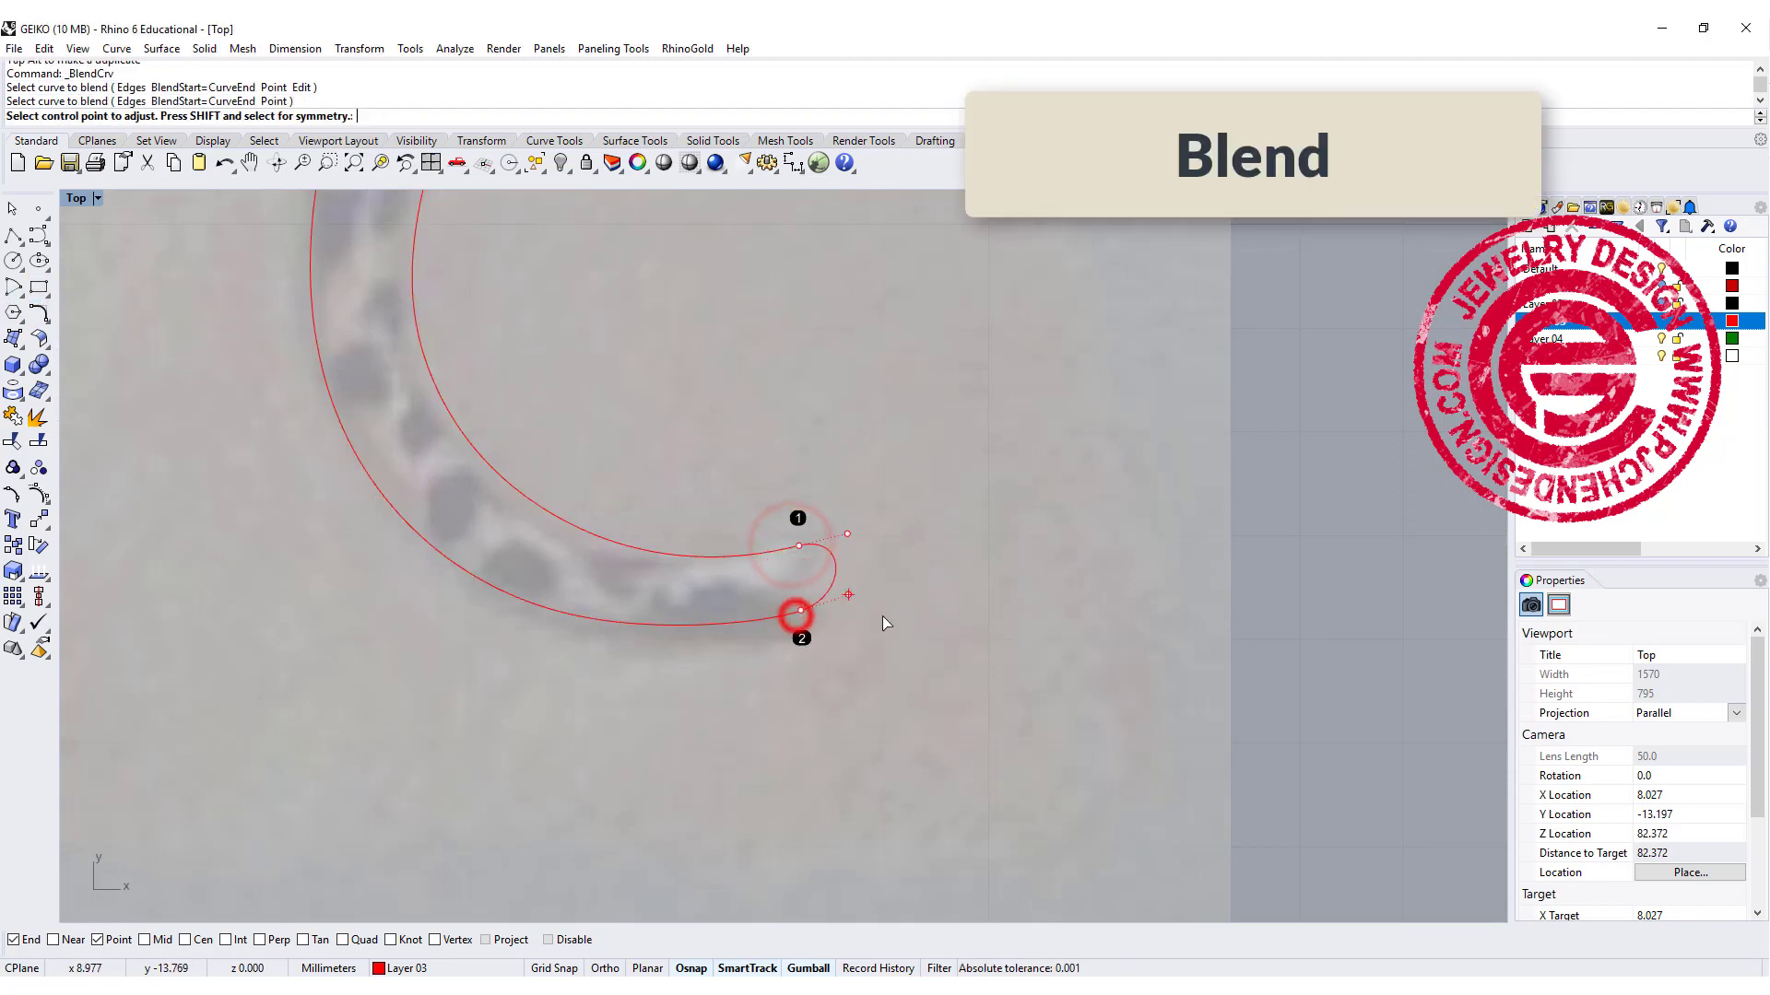
right_click(891, 658)
Step: Join the two outline curves and the tail-tip blend into one closed body outline
drag(957, 686, 665, 455)
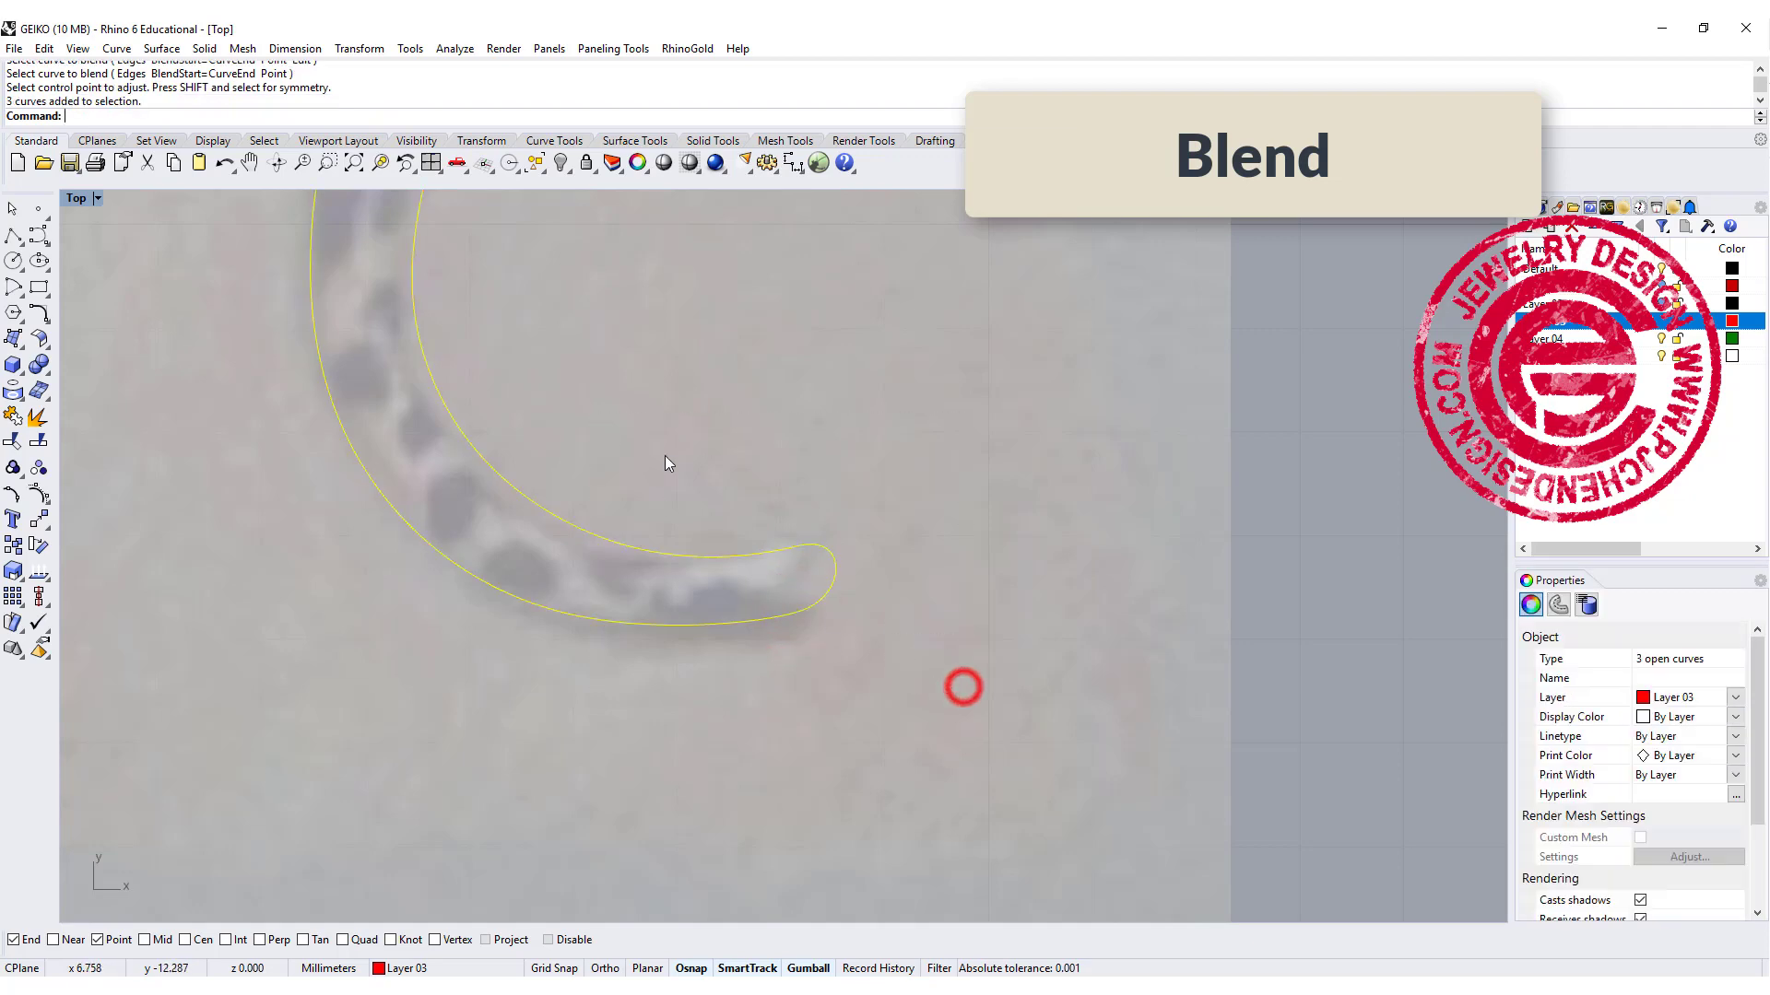
click(13, 416)
scroll(651, 516, down, 6)
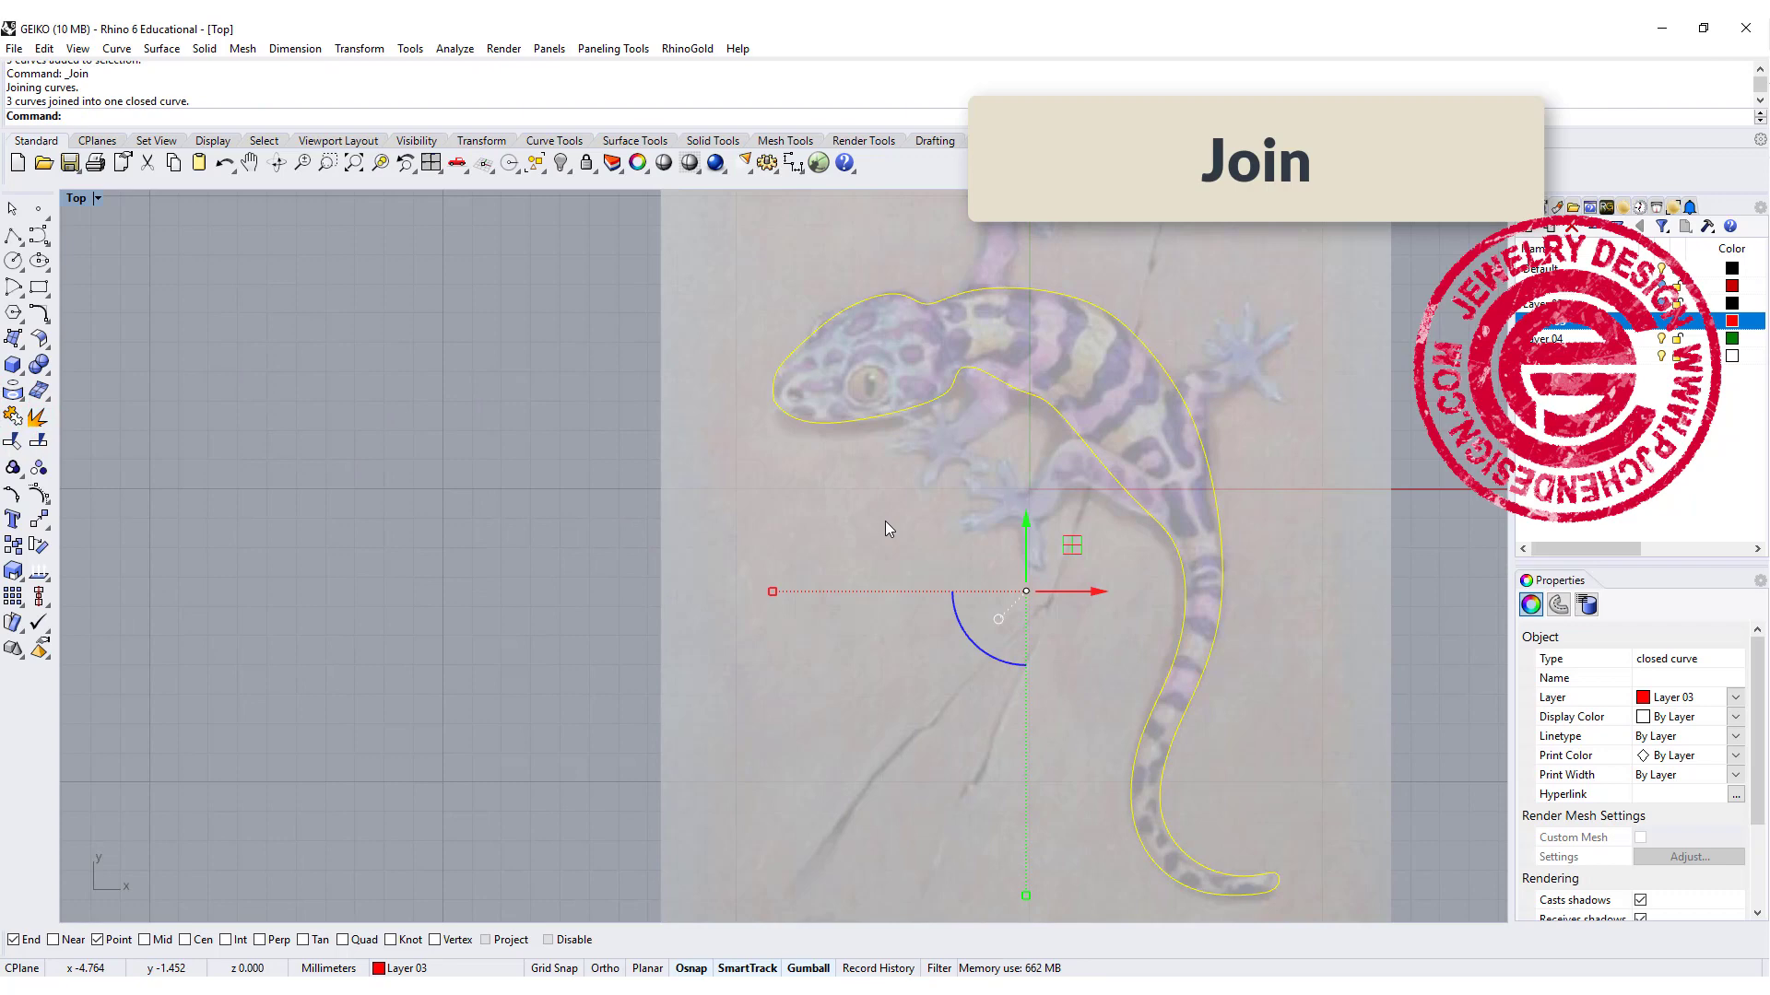
Step: Rebuild the closed body outline to smooth the kink at the snout, using 46 points, degree 3, and deleting the input
scroll(777, 411, up, 6)
scroll(774, 475, up, 3)
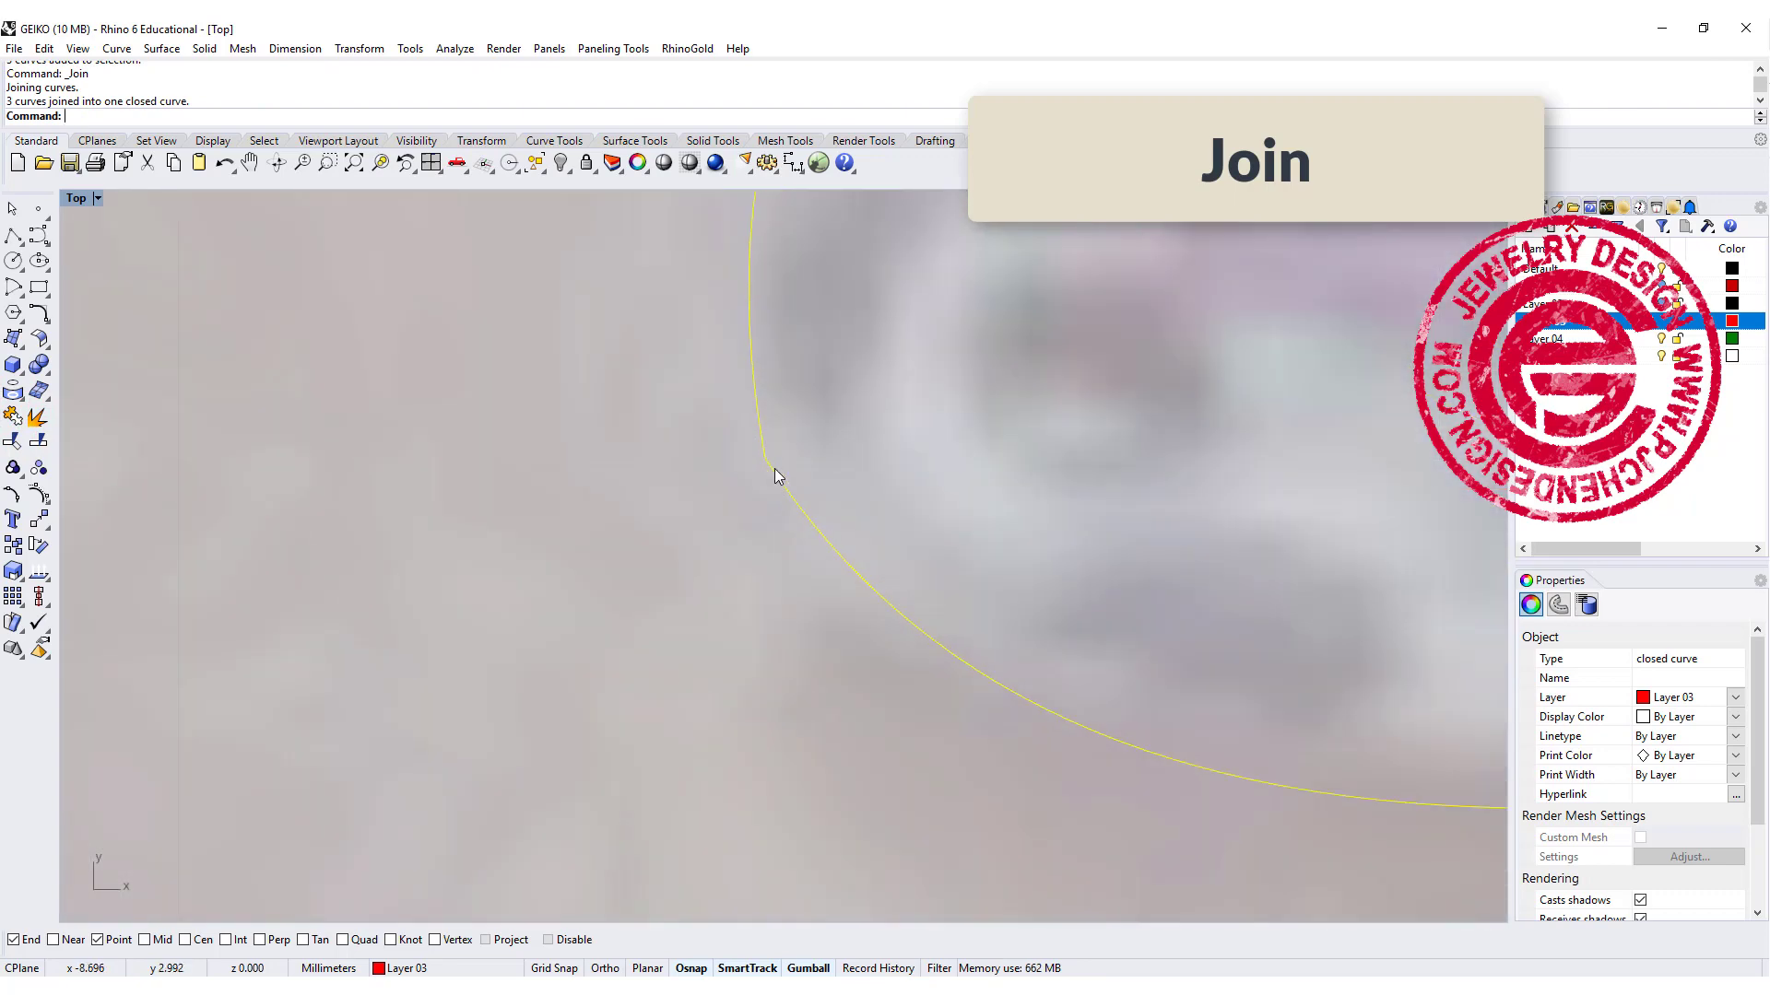
scroll(794, 435, down, 10)
right_drag(794, 435, 679, 467)
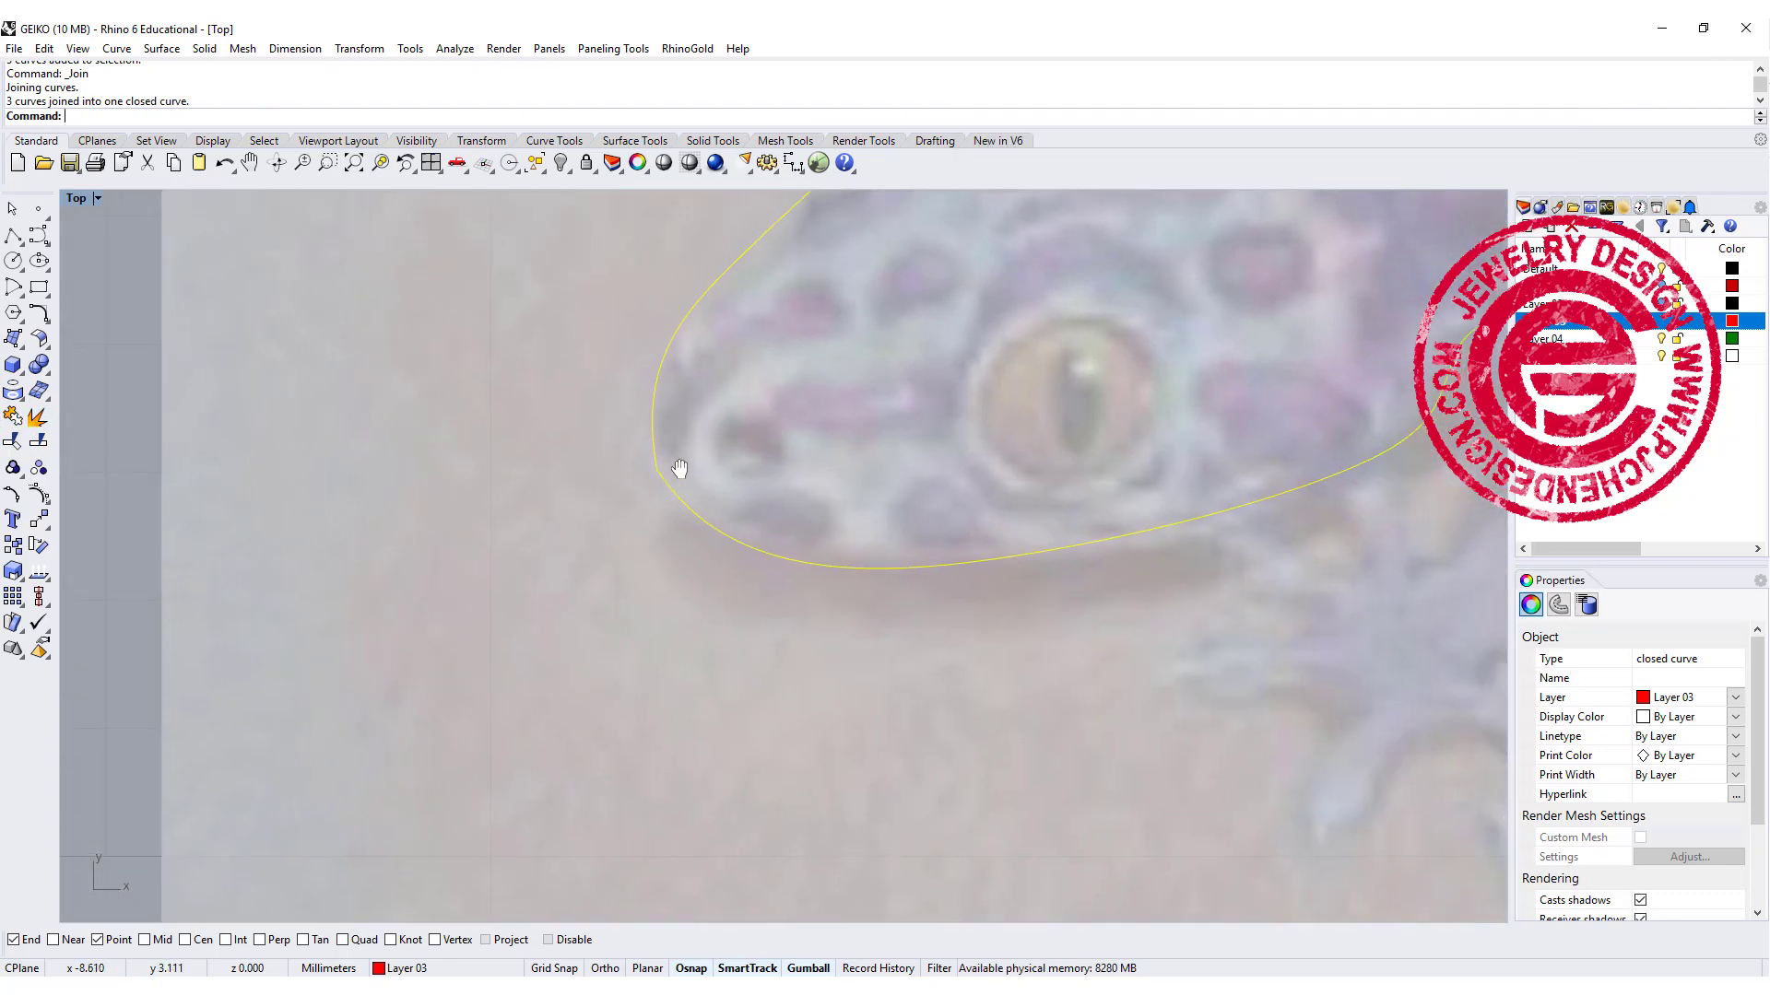
scroll(800, 491, down, 5)
scroll(727, 500, up, 2)
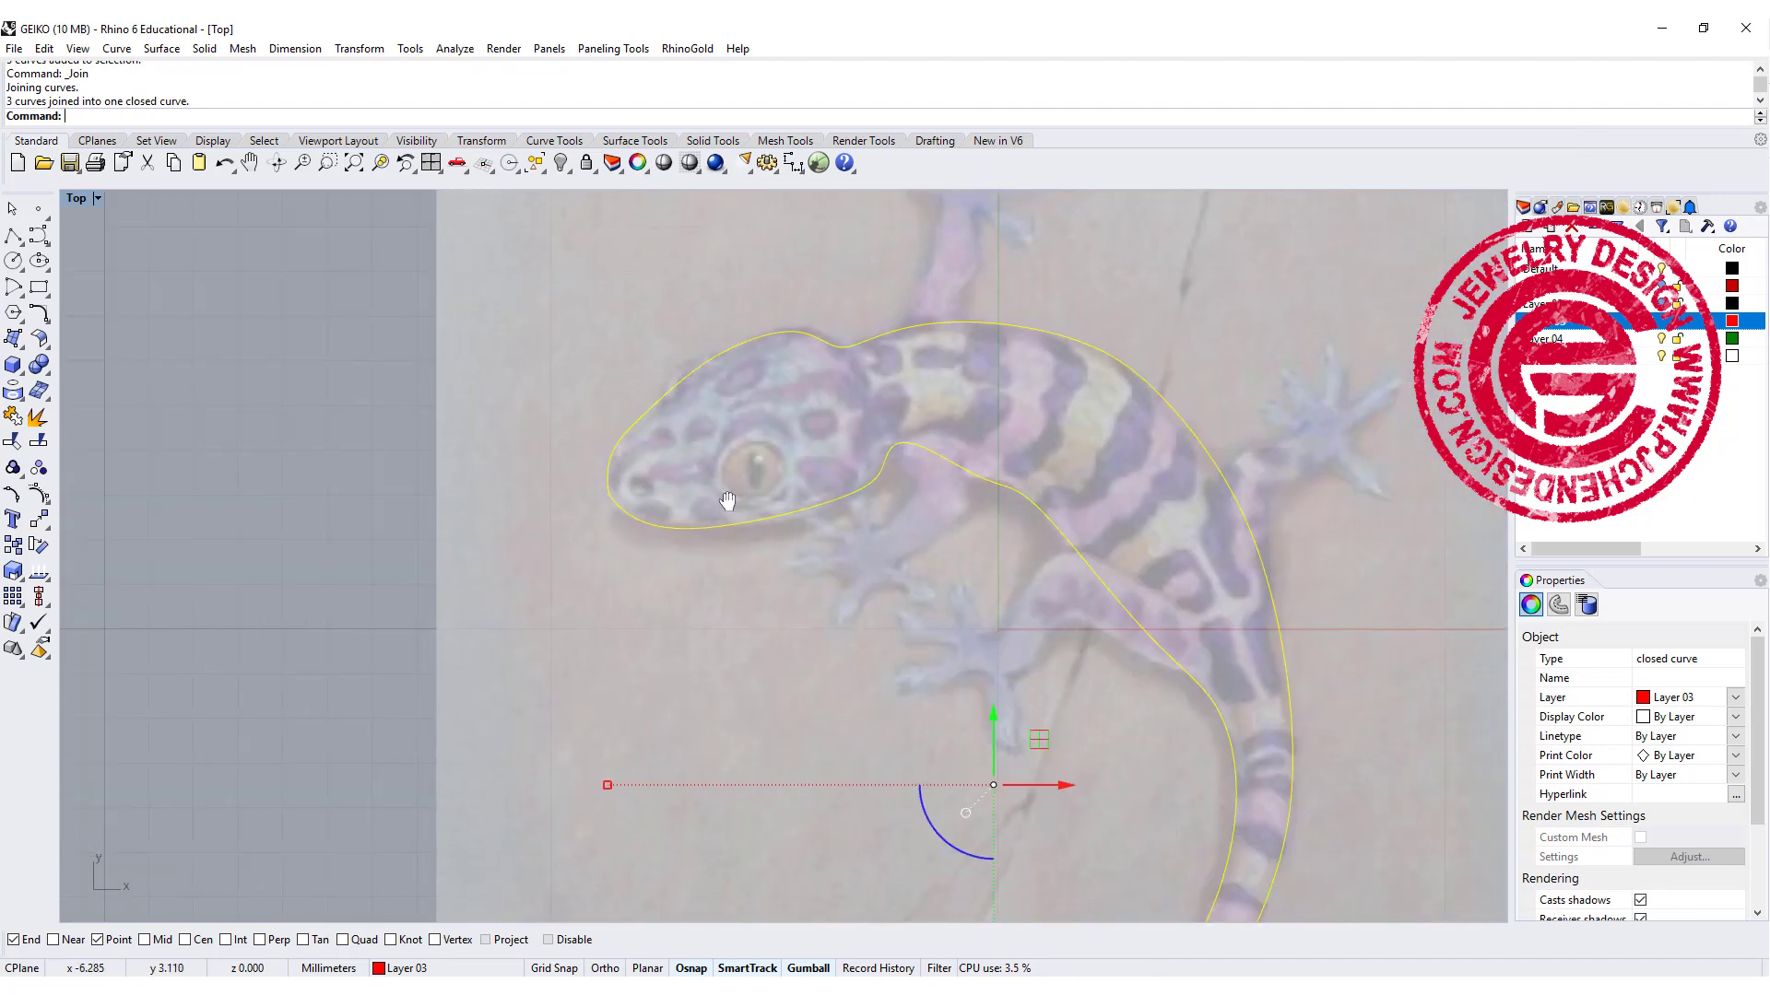
text(ebuild)
key(Return)
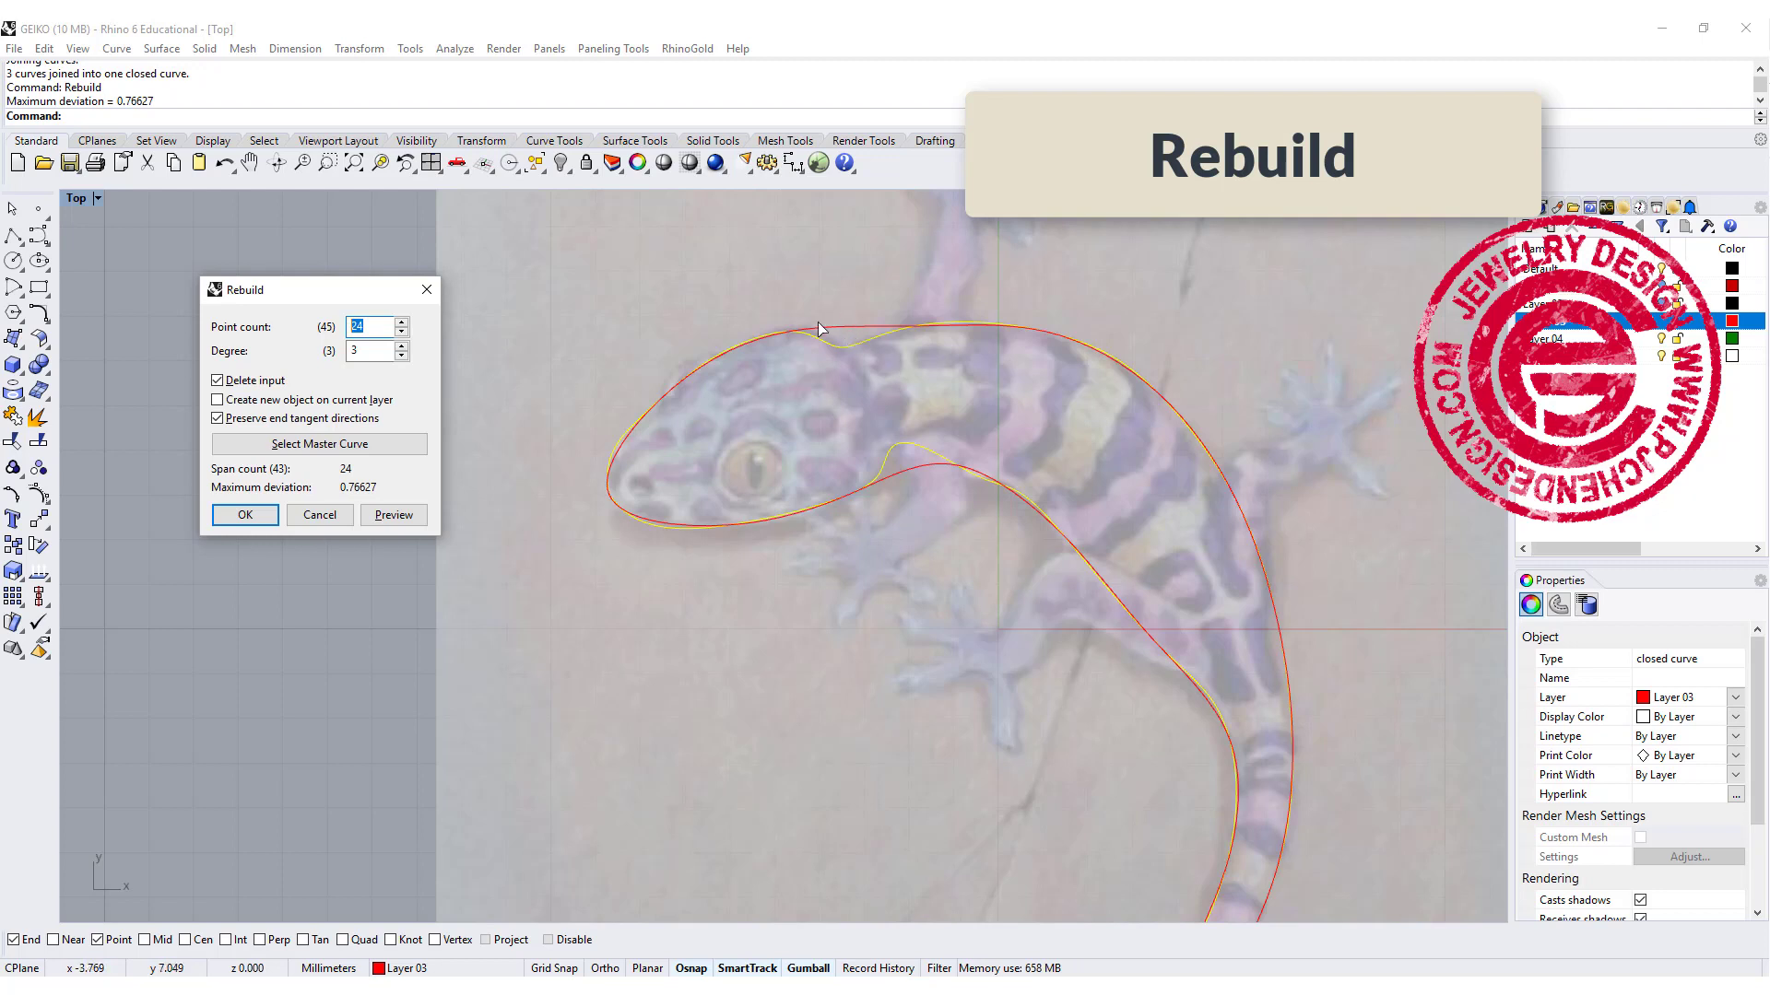
click(370, 348)
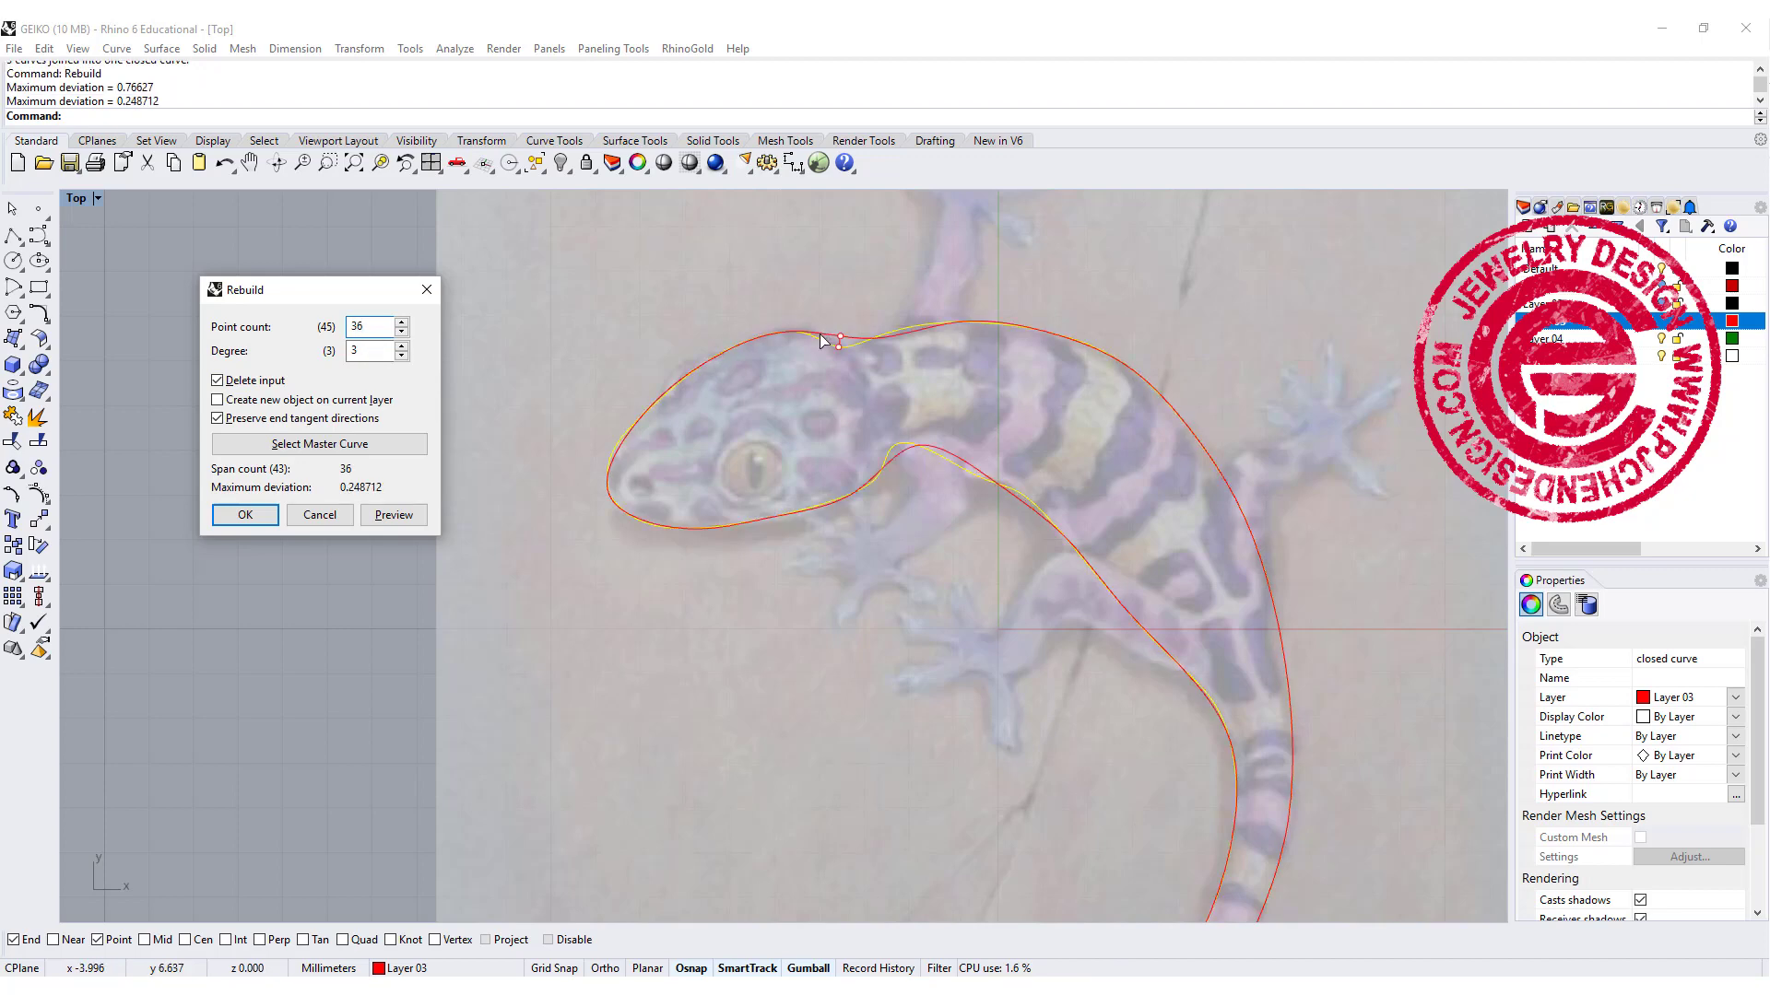
scroll(830, 340, up, 3)
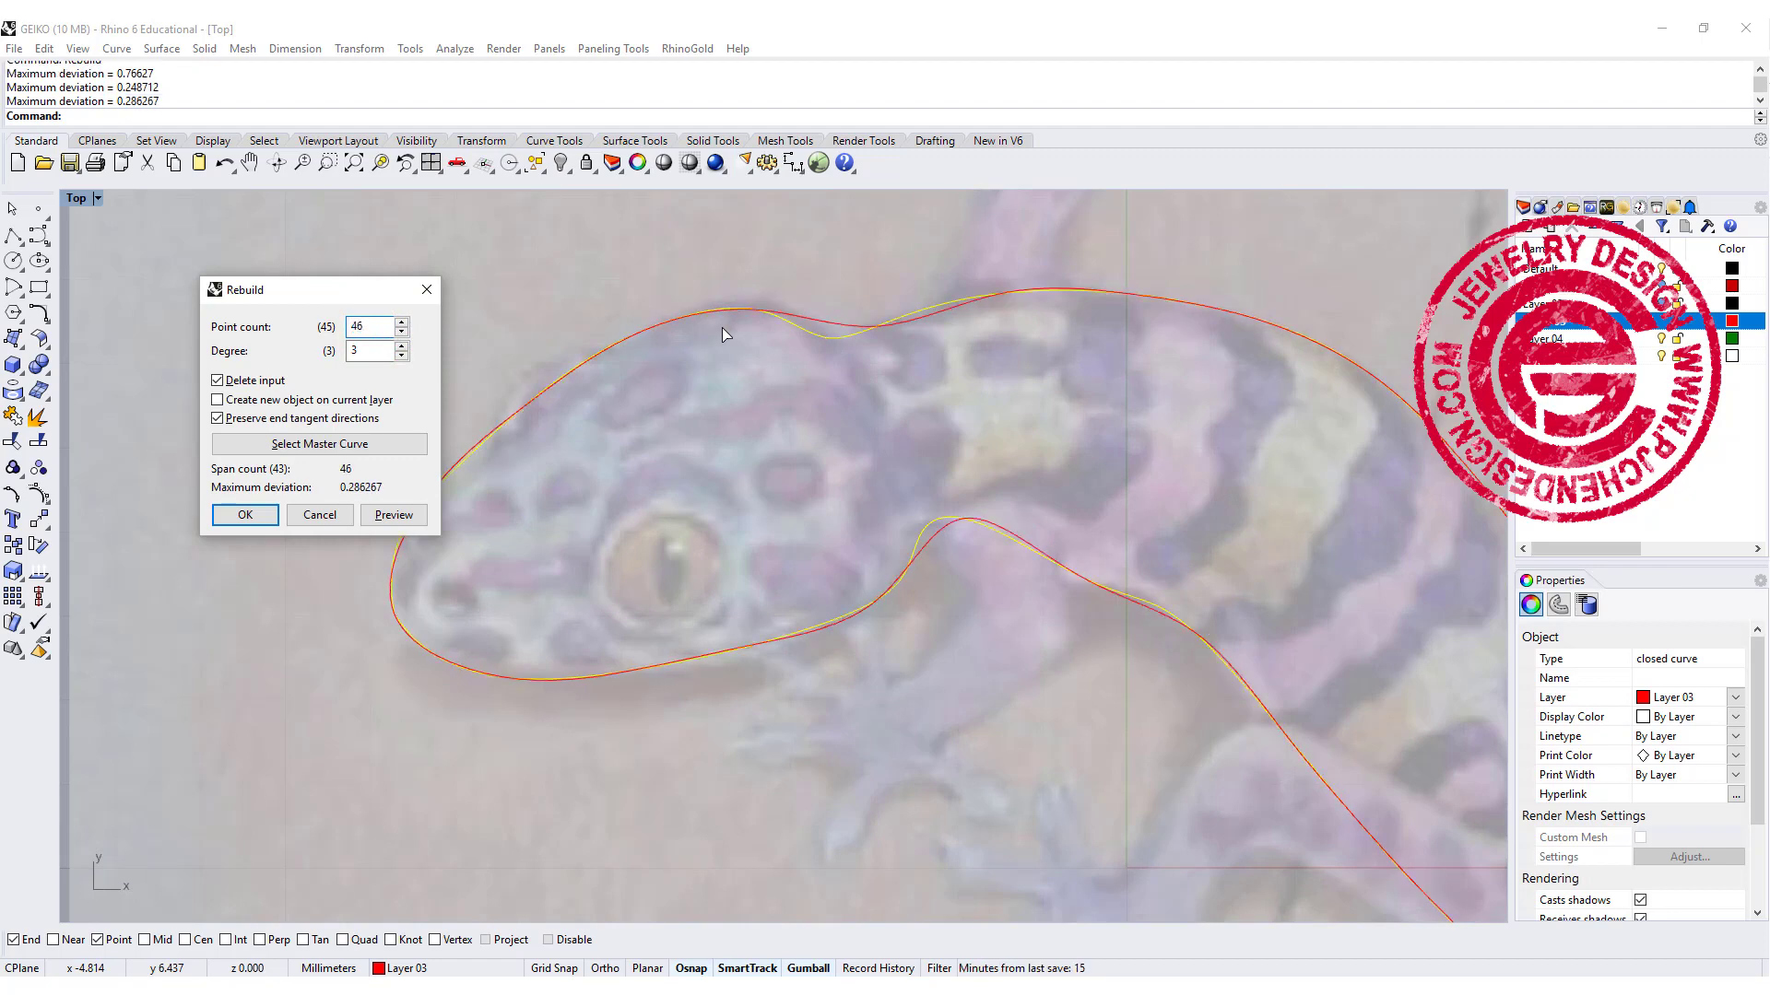
scroll(922, 540, down, 5)
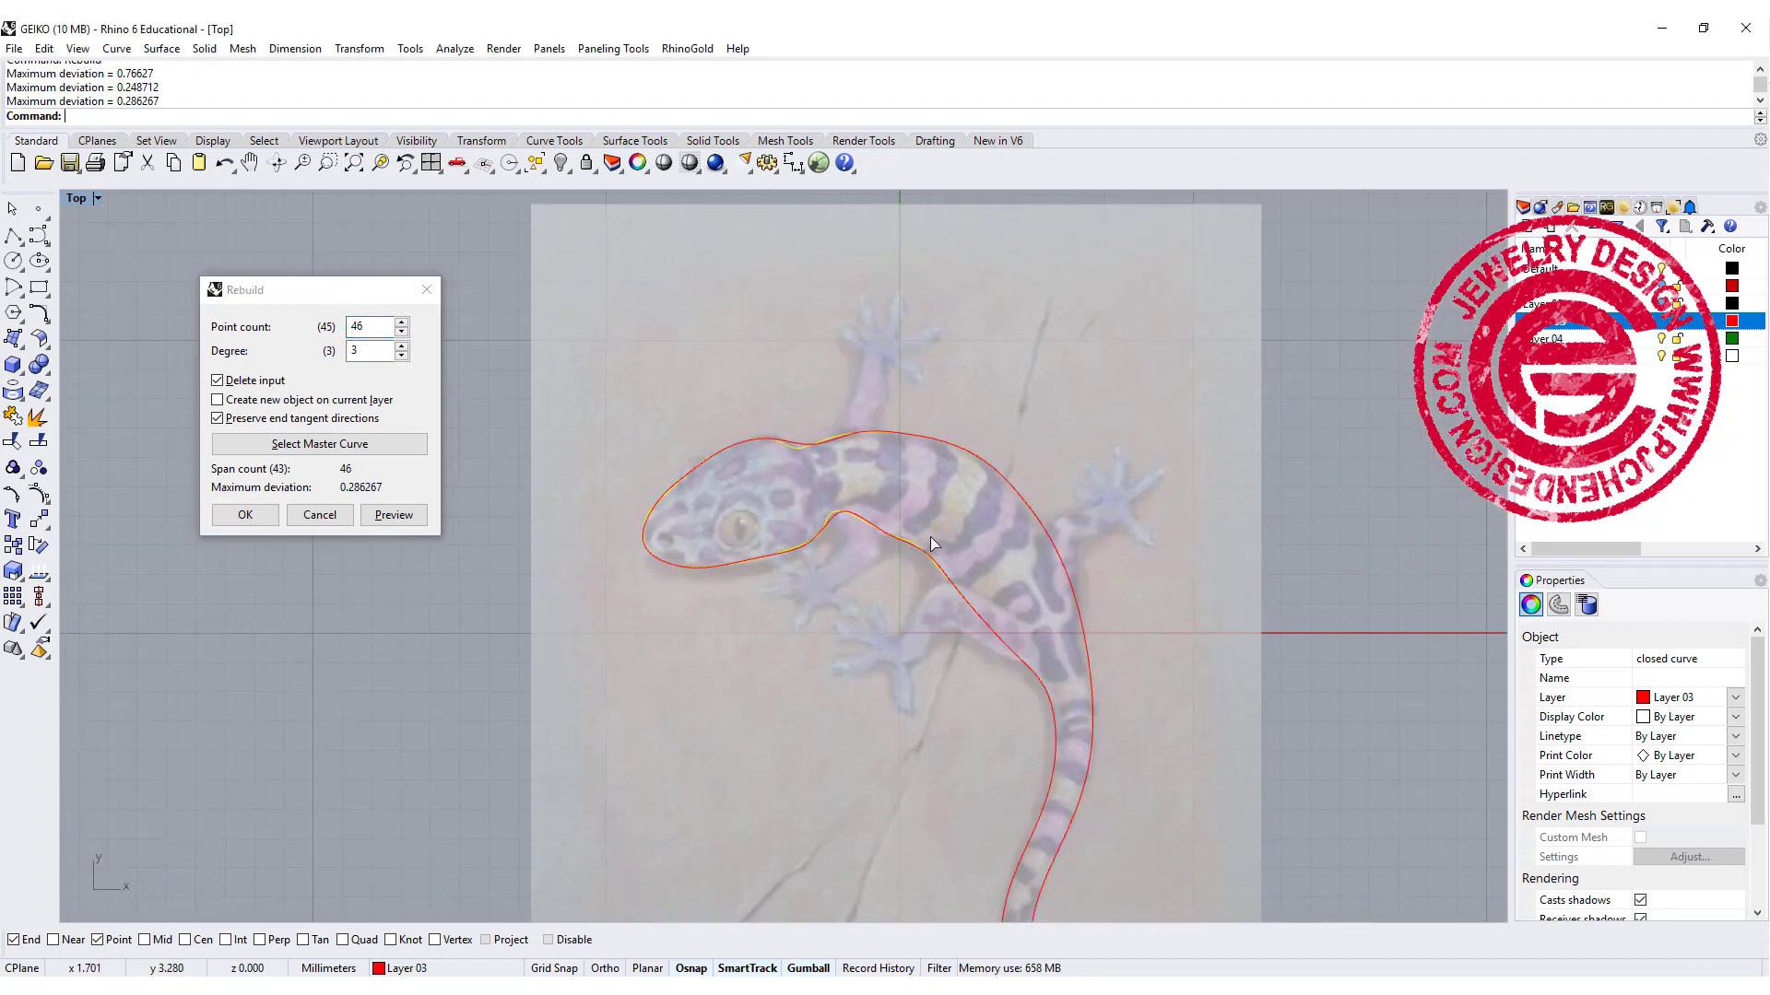
scroll(838, 525, up, 4)
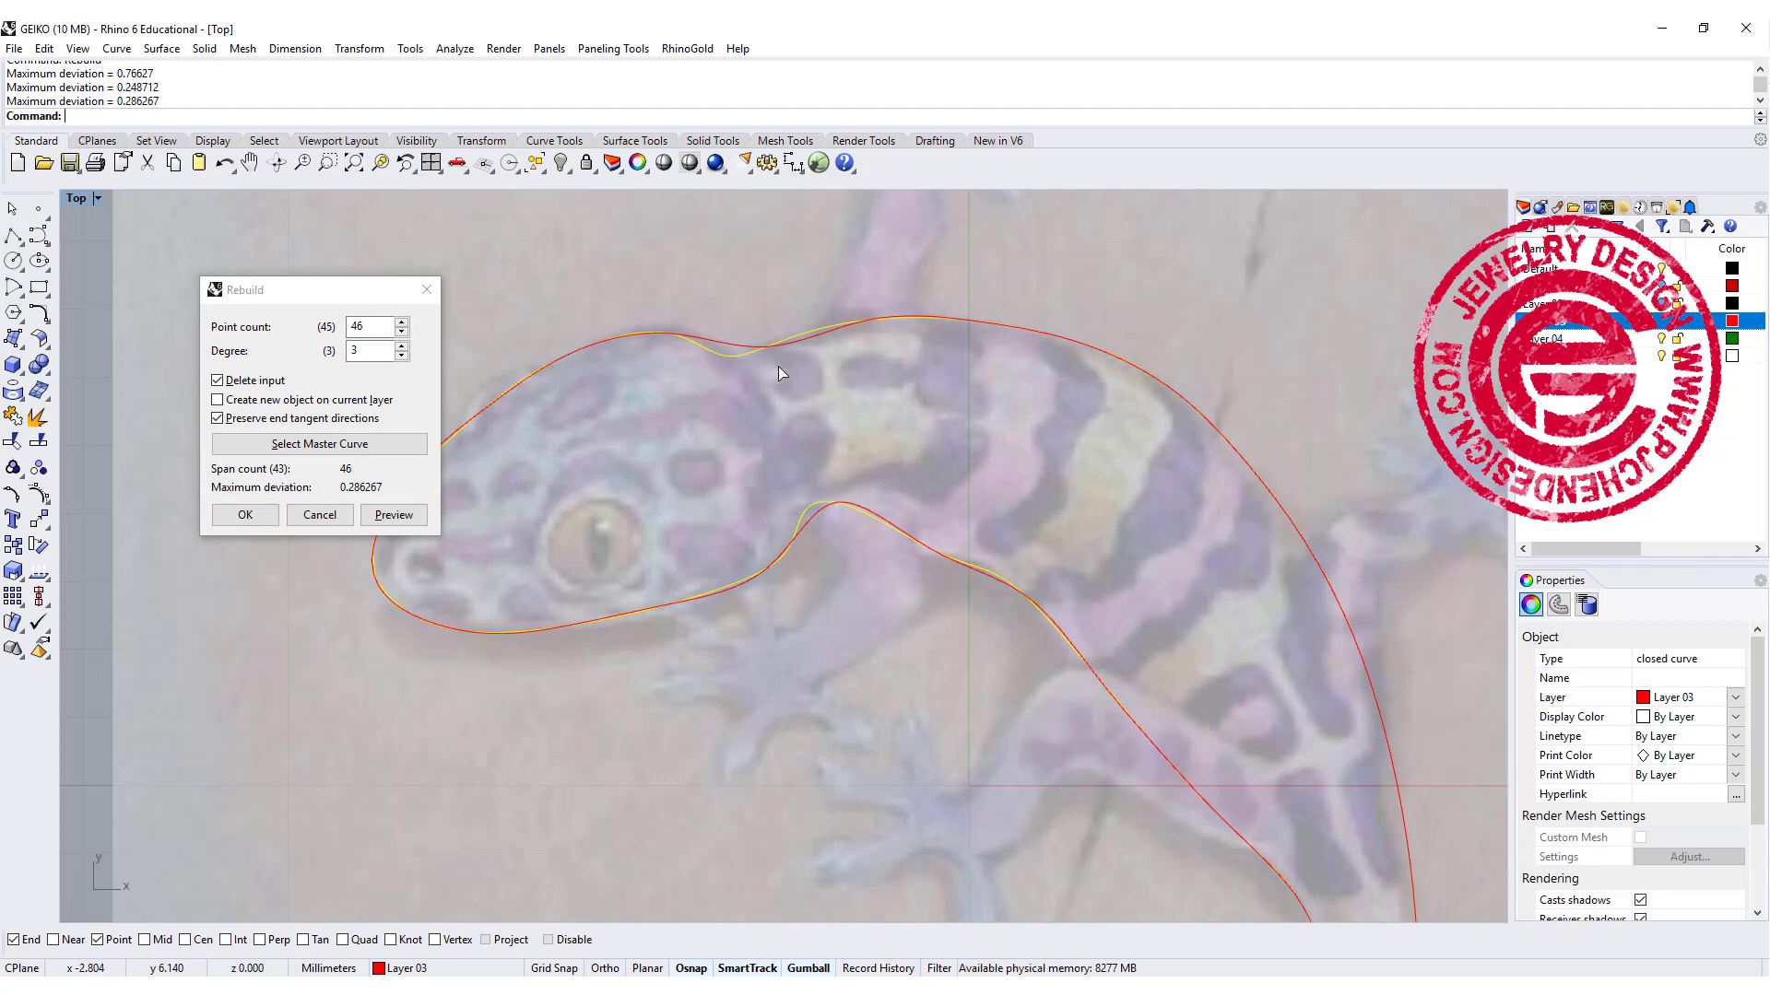
scroll(1023, 433, down, 4)
right_drag(1020, 451, 884, 264)
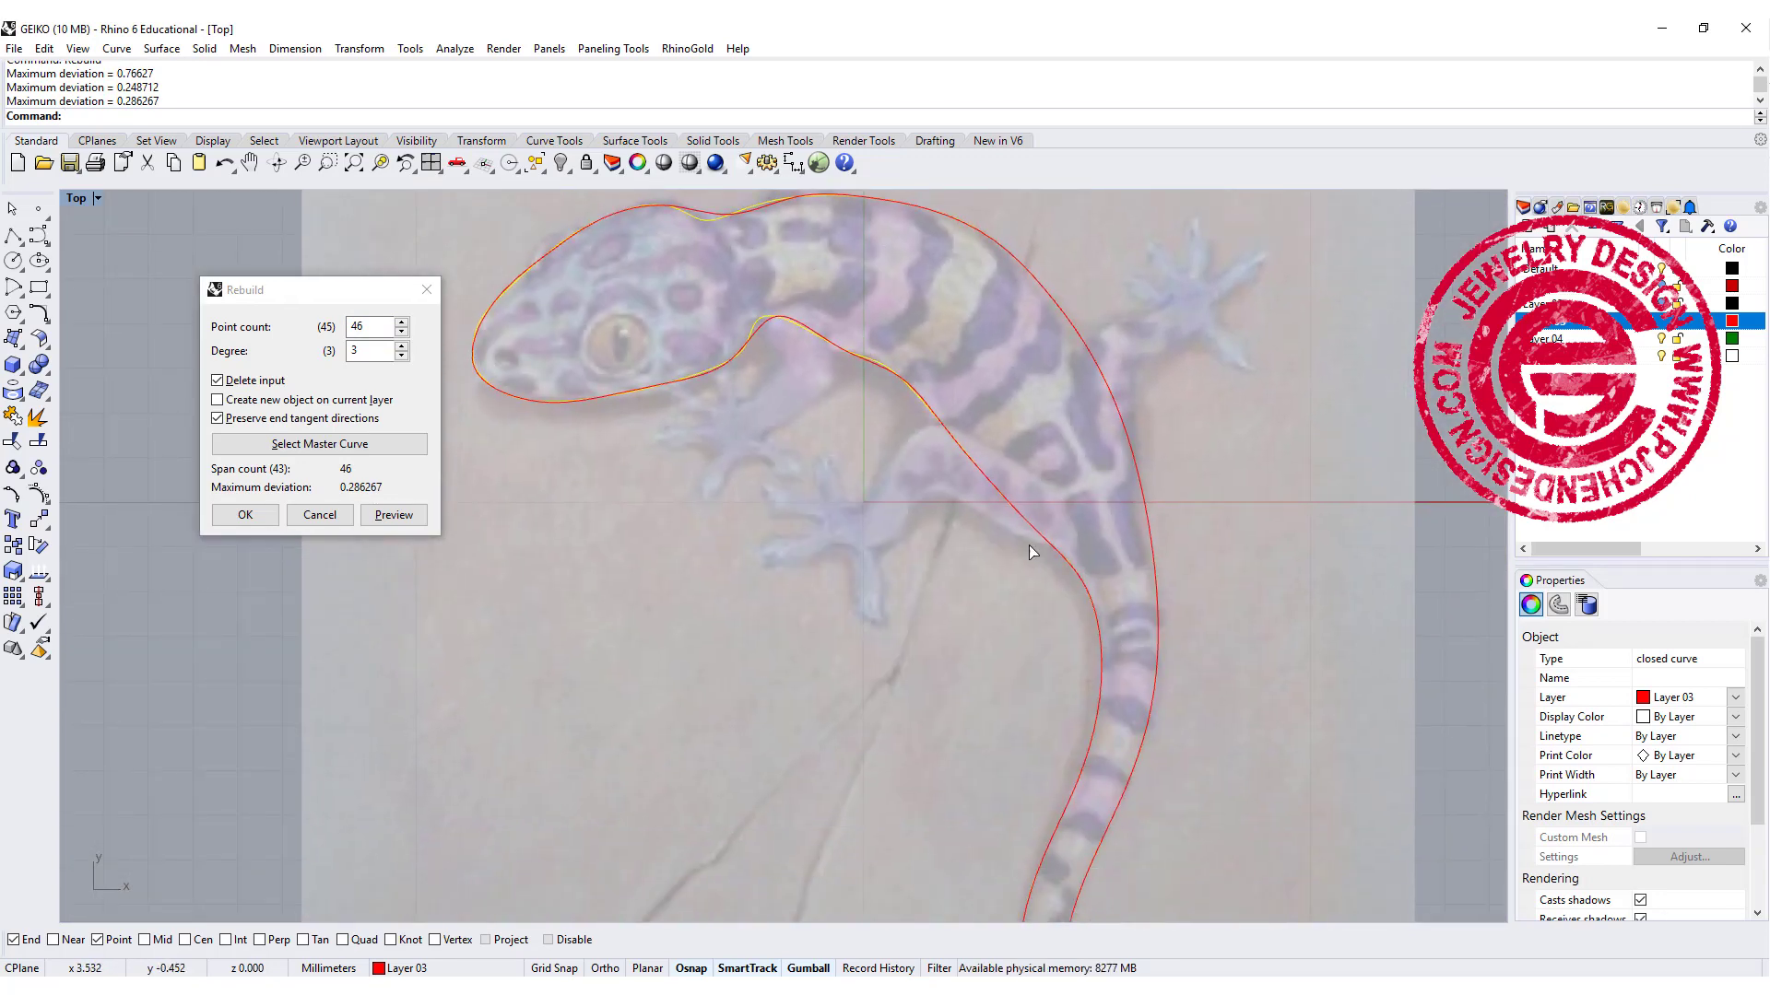
scroll(1029, 545, down, 3)
scroll(1136, 828, up, 5)
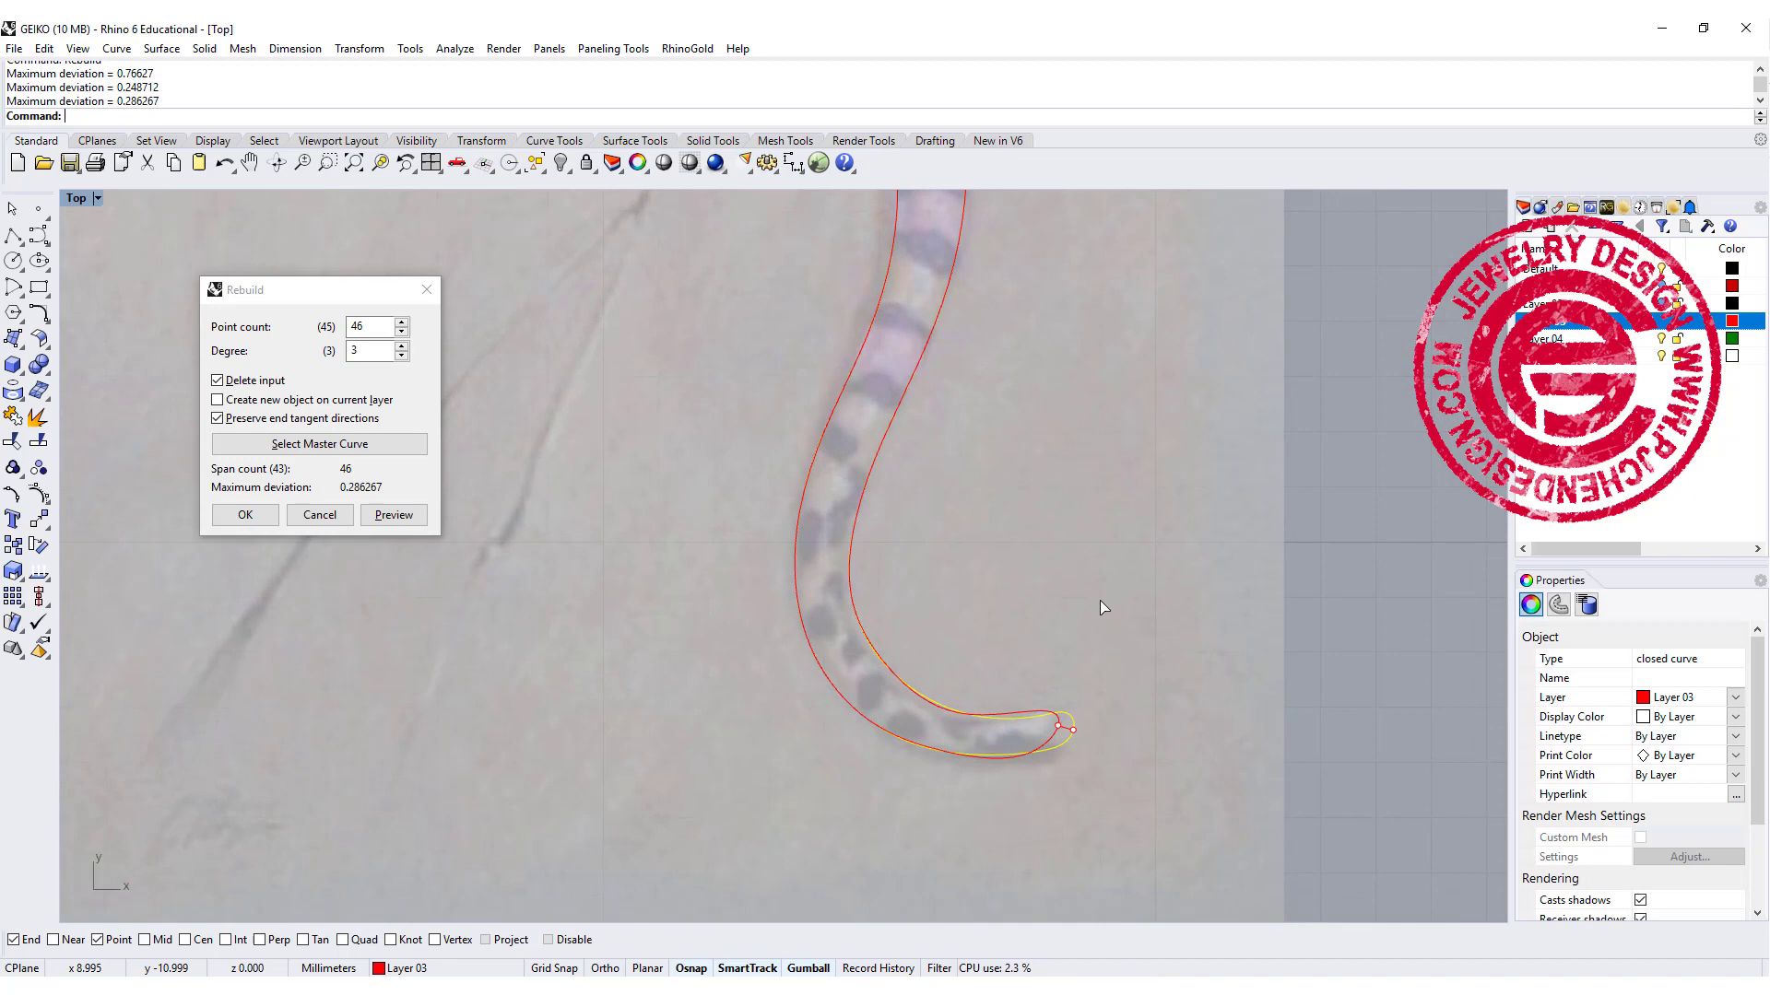
click(230, 516)
Step: Move the control point below the tail tip outward so the rebuilt outline covers the end of the tail
click(1045, 739)
scroll(1062, 737, up, 6)
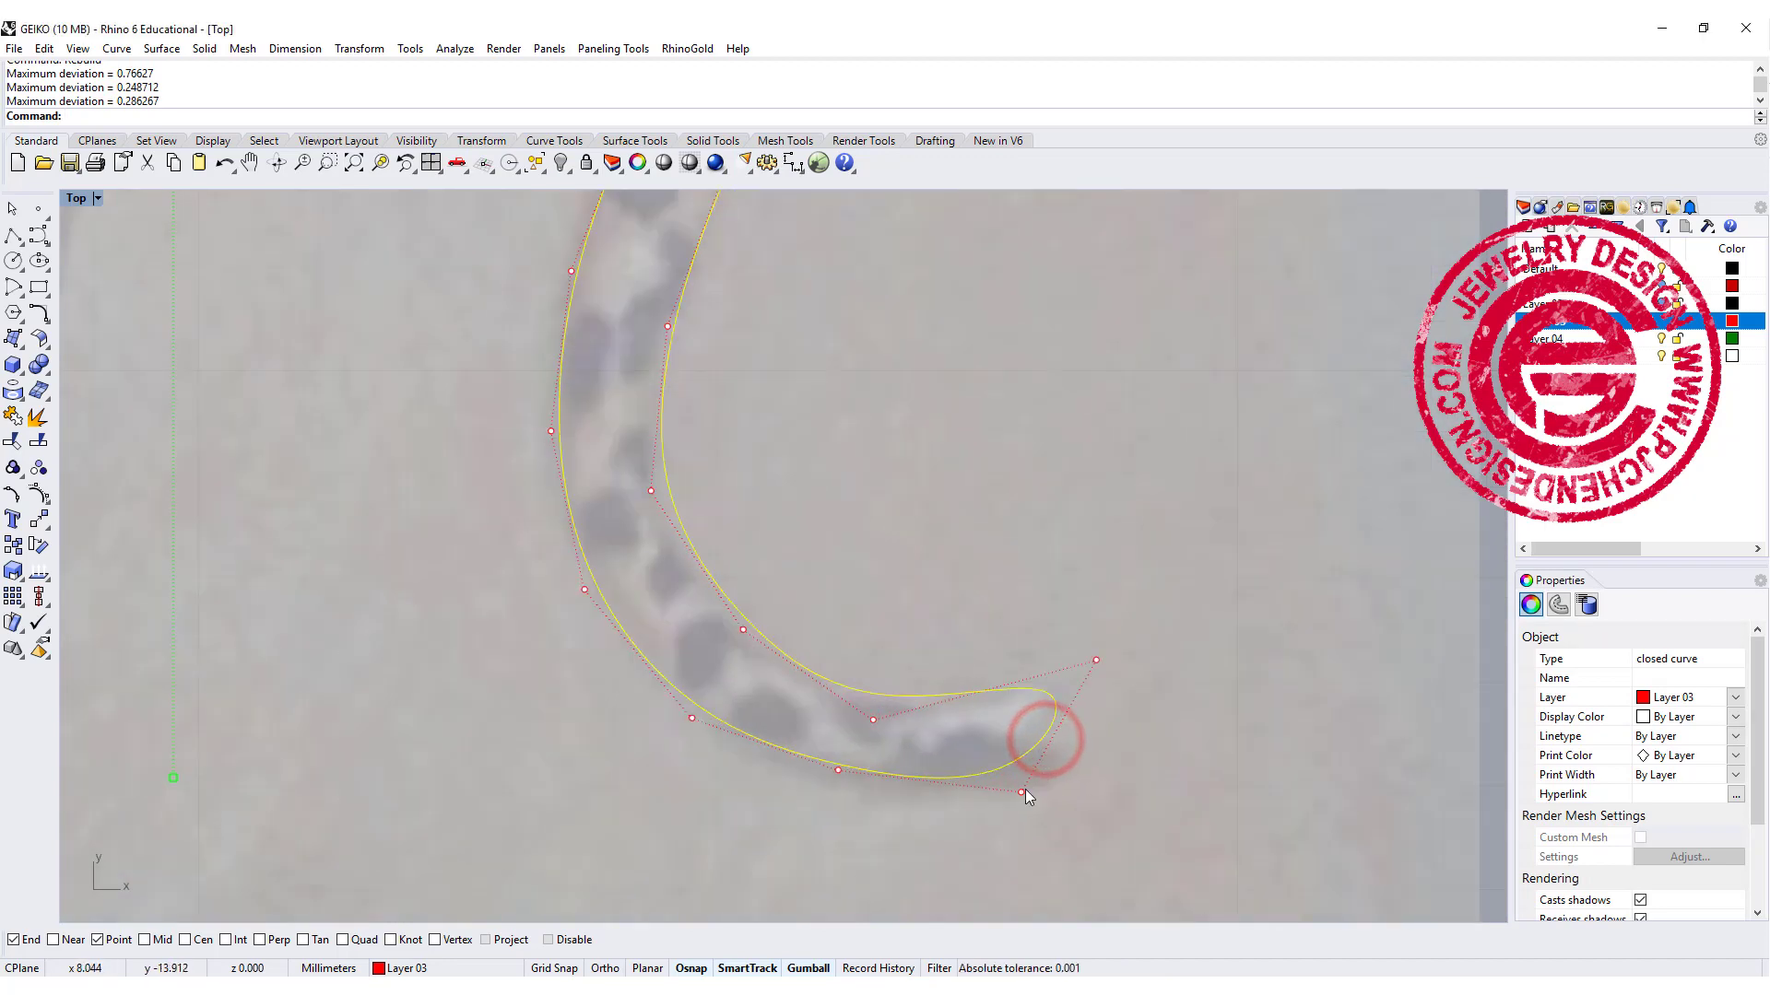
click(1021, 791)
drag(1063, 749, 1102, 739)
Step: Move the control points on the lower and upper sides of the neck so the body outline follows the reference picture
scroll(803, 424, down, 4)
scroll(821, 479, down, 3)
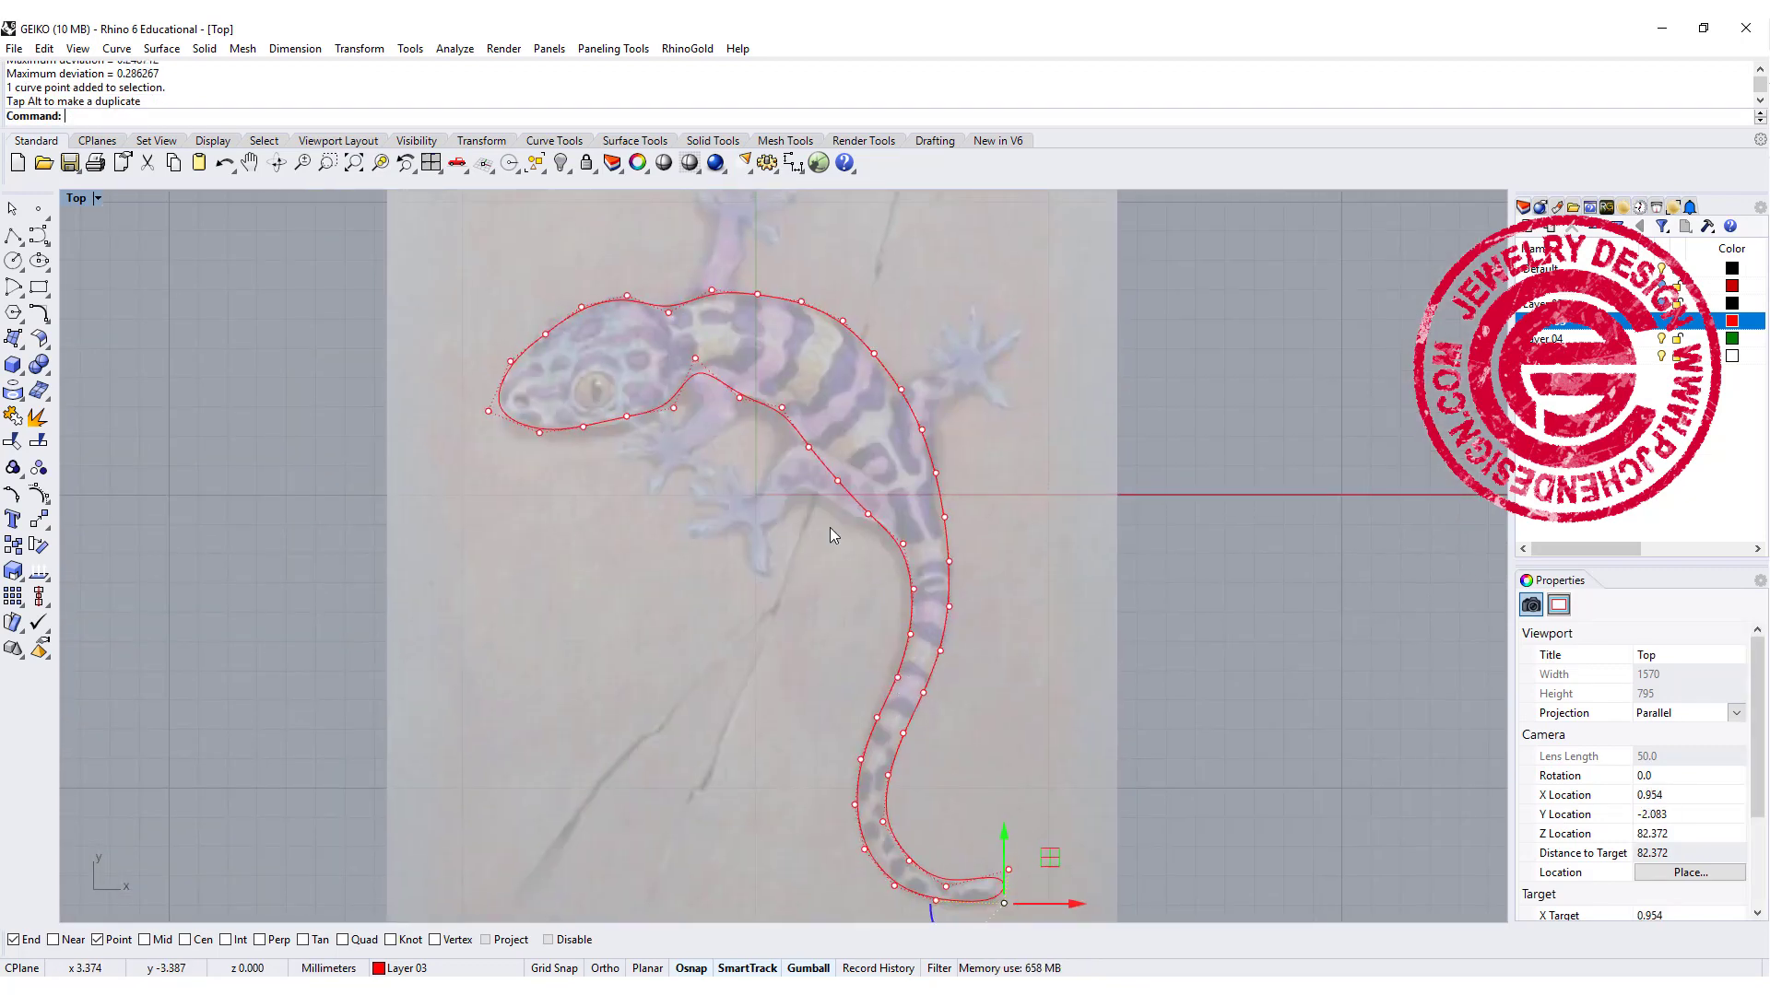
scroll(815, 511, up, 8)
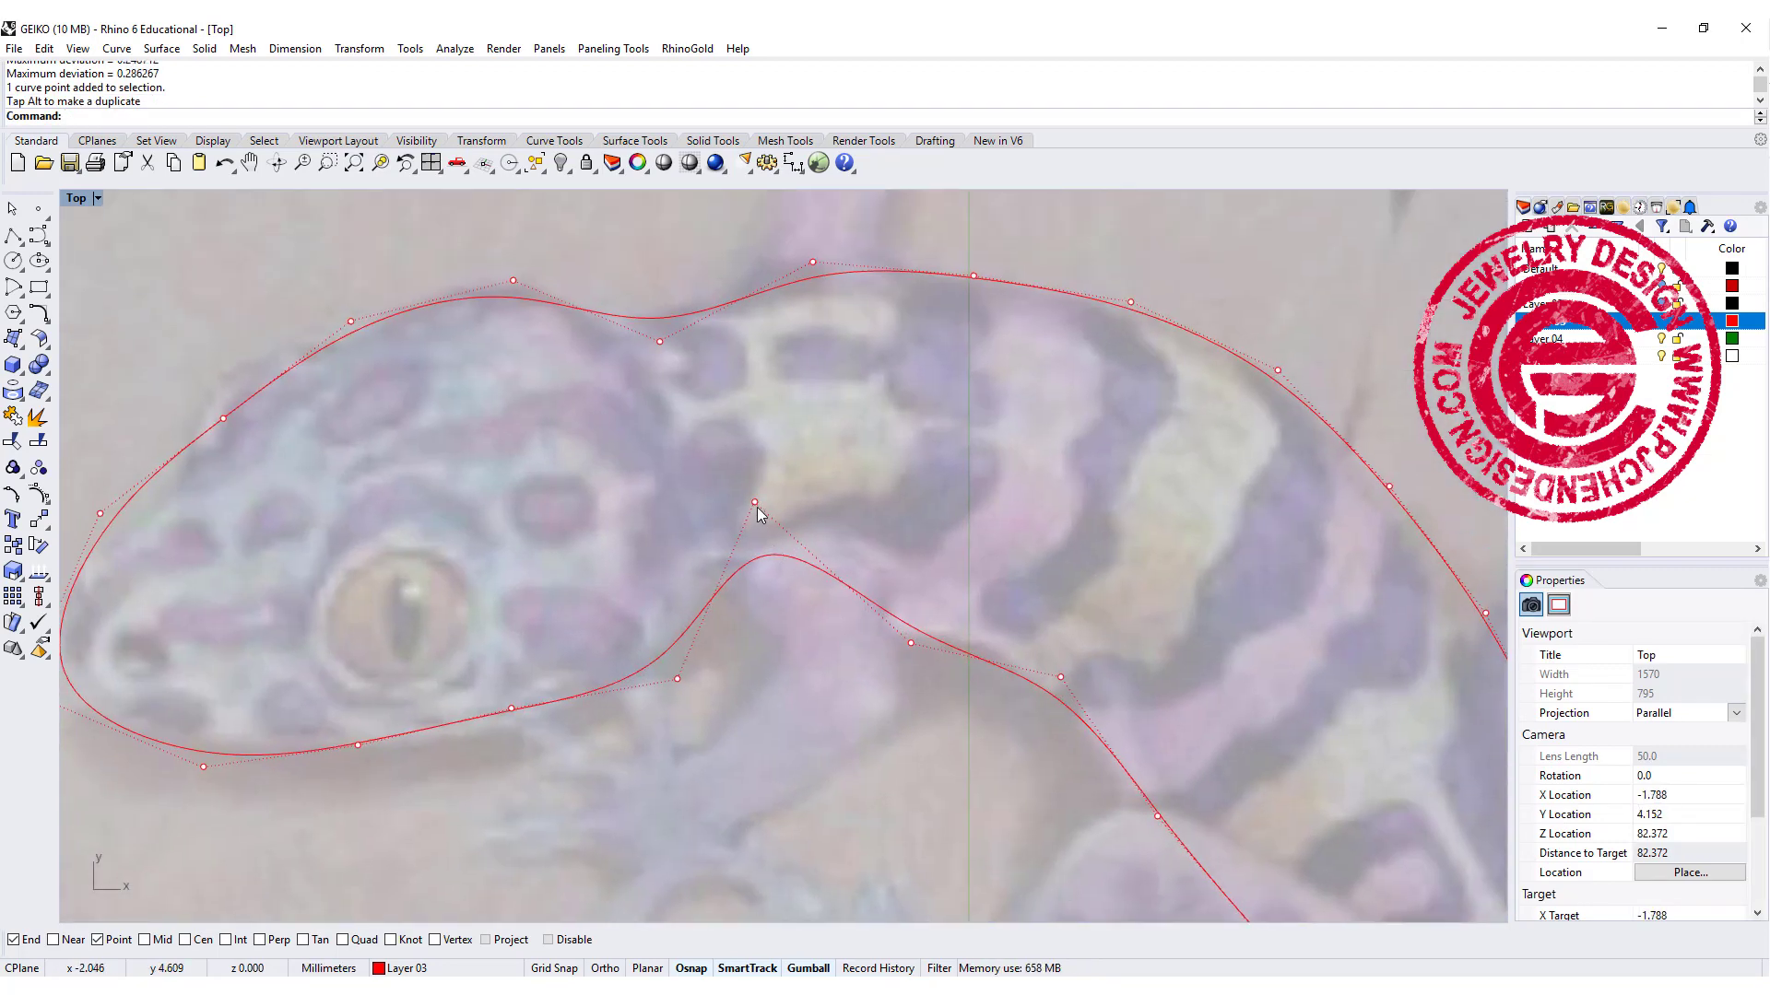
click(755, 504)
drag(800, 455, 761, 452)
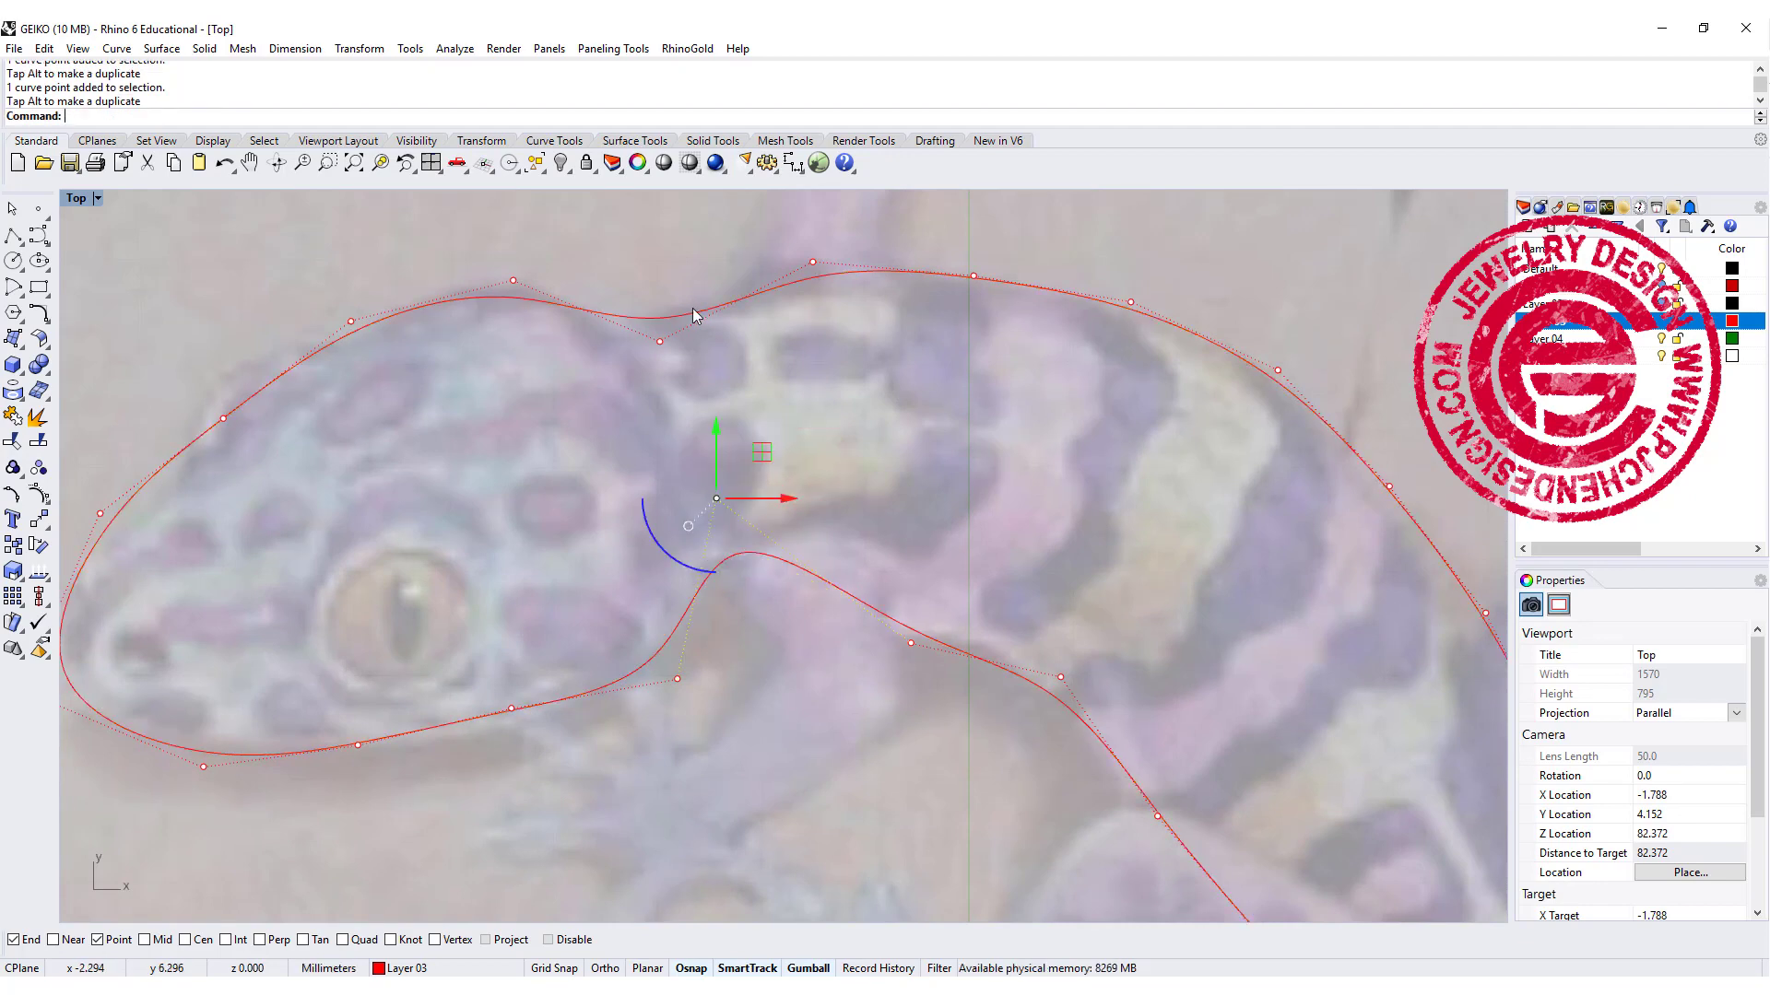
right_drag(664, 318, 685, 409)
click(707, 406)
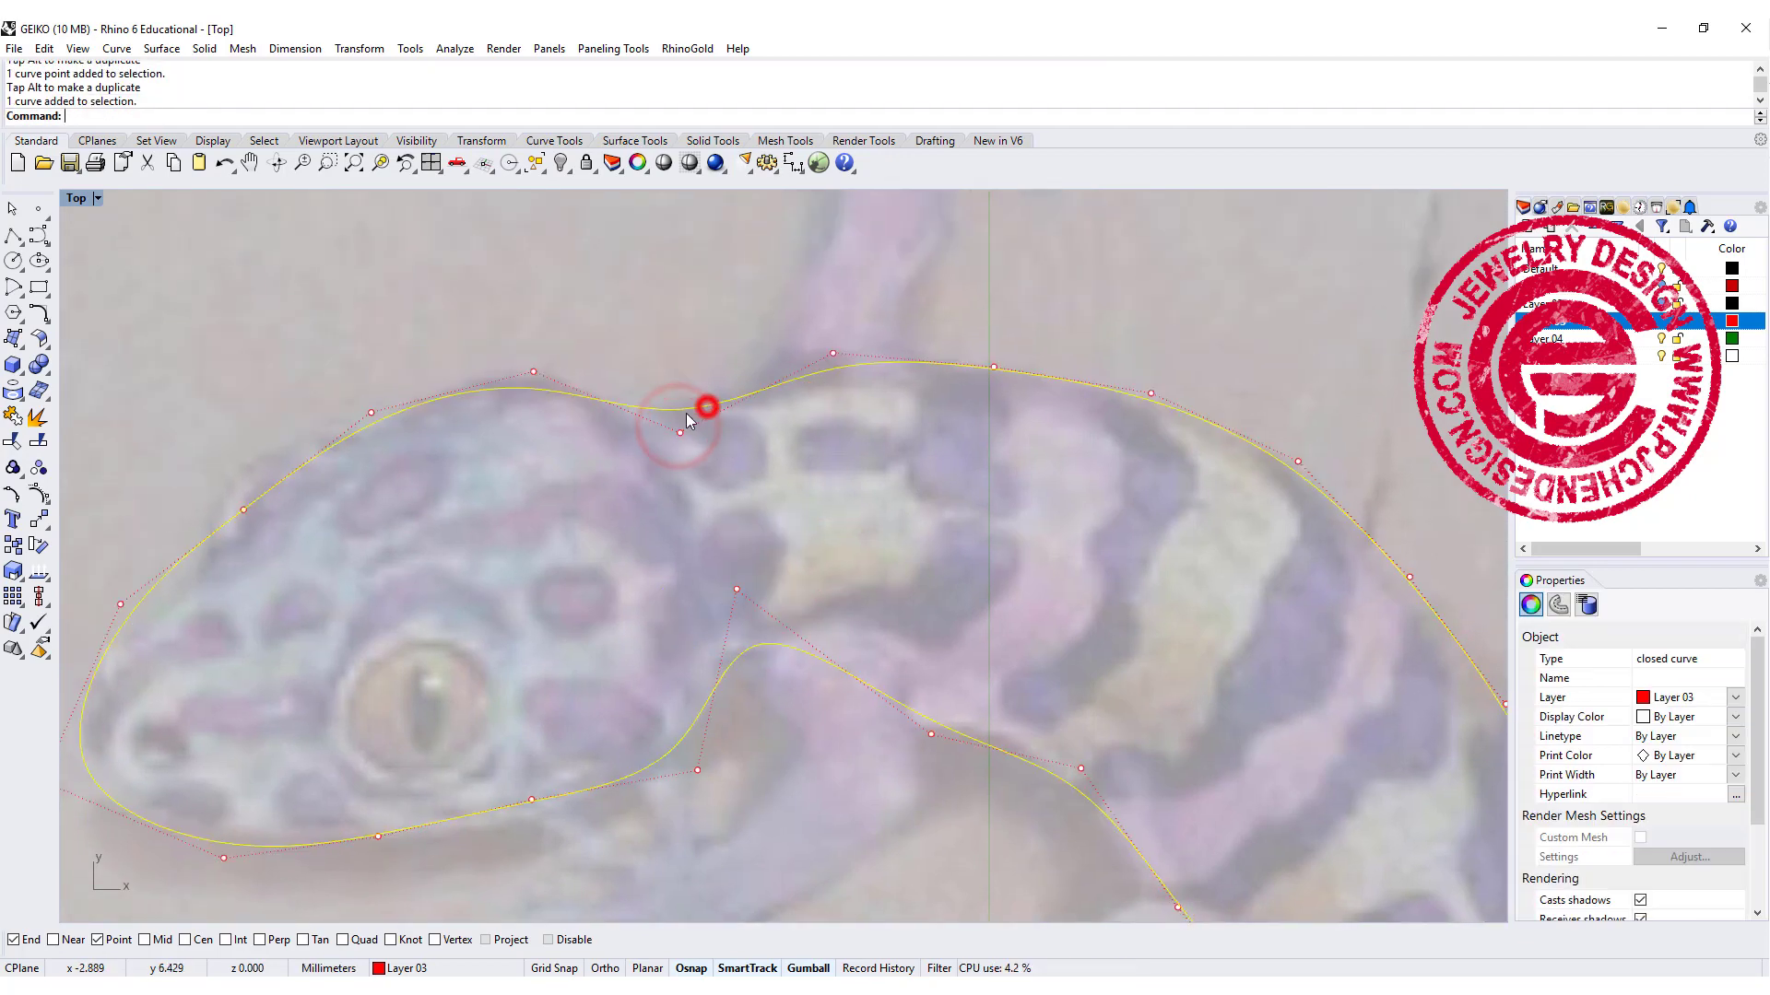
click(679, 429)
Step: Check the adjusted body outline at the snout, neck and back against the reference picture, and hide its control points
scroll(1248, 461, down, 6)
scroll(668, 600, up, 4)
scroll(668, 605, up, 4)
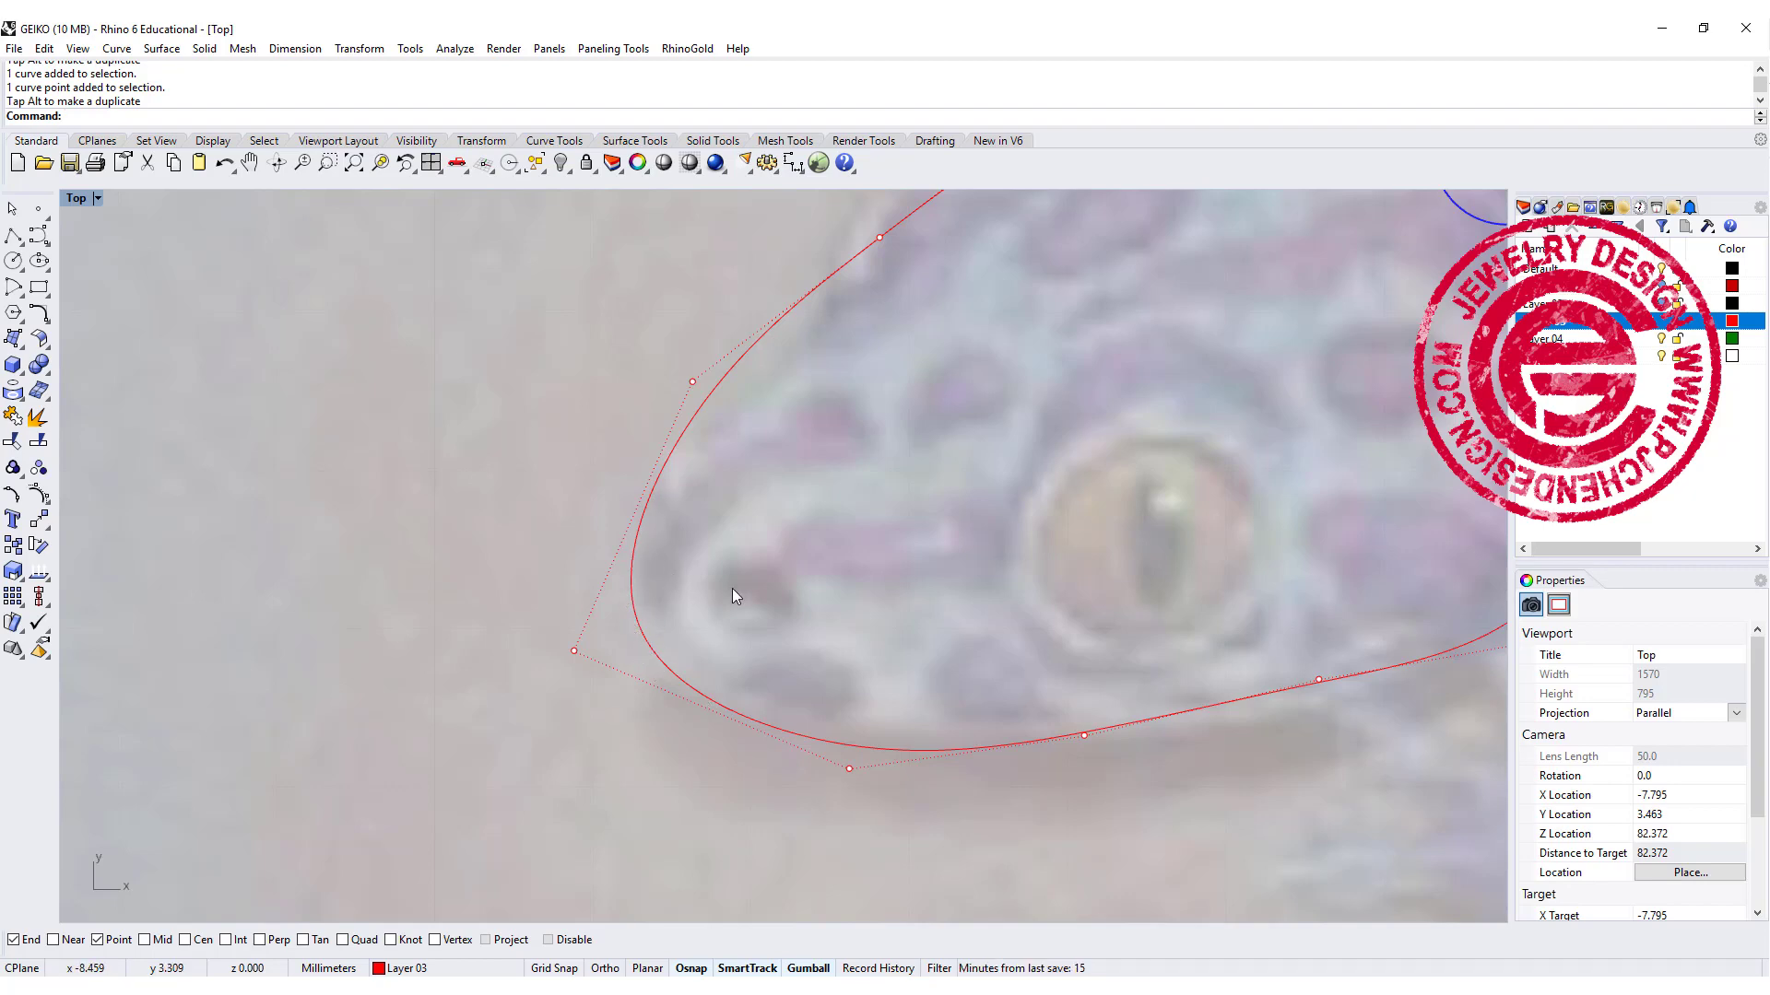
scroll(732, 588, down, 8)
right_drag(1179, 518, 872, 429)
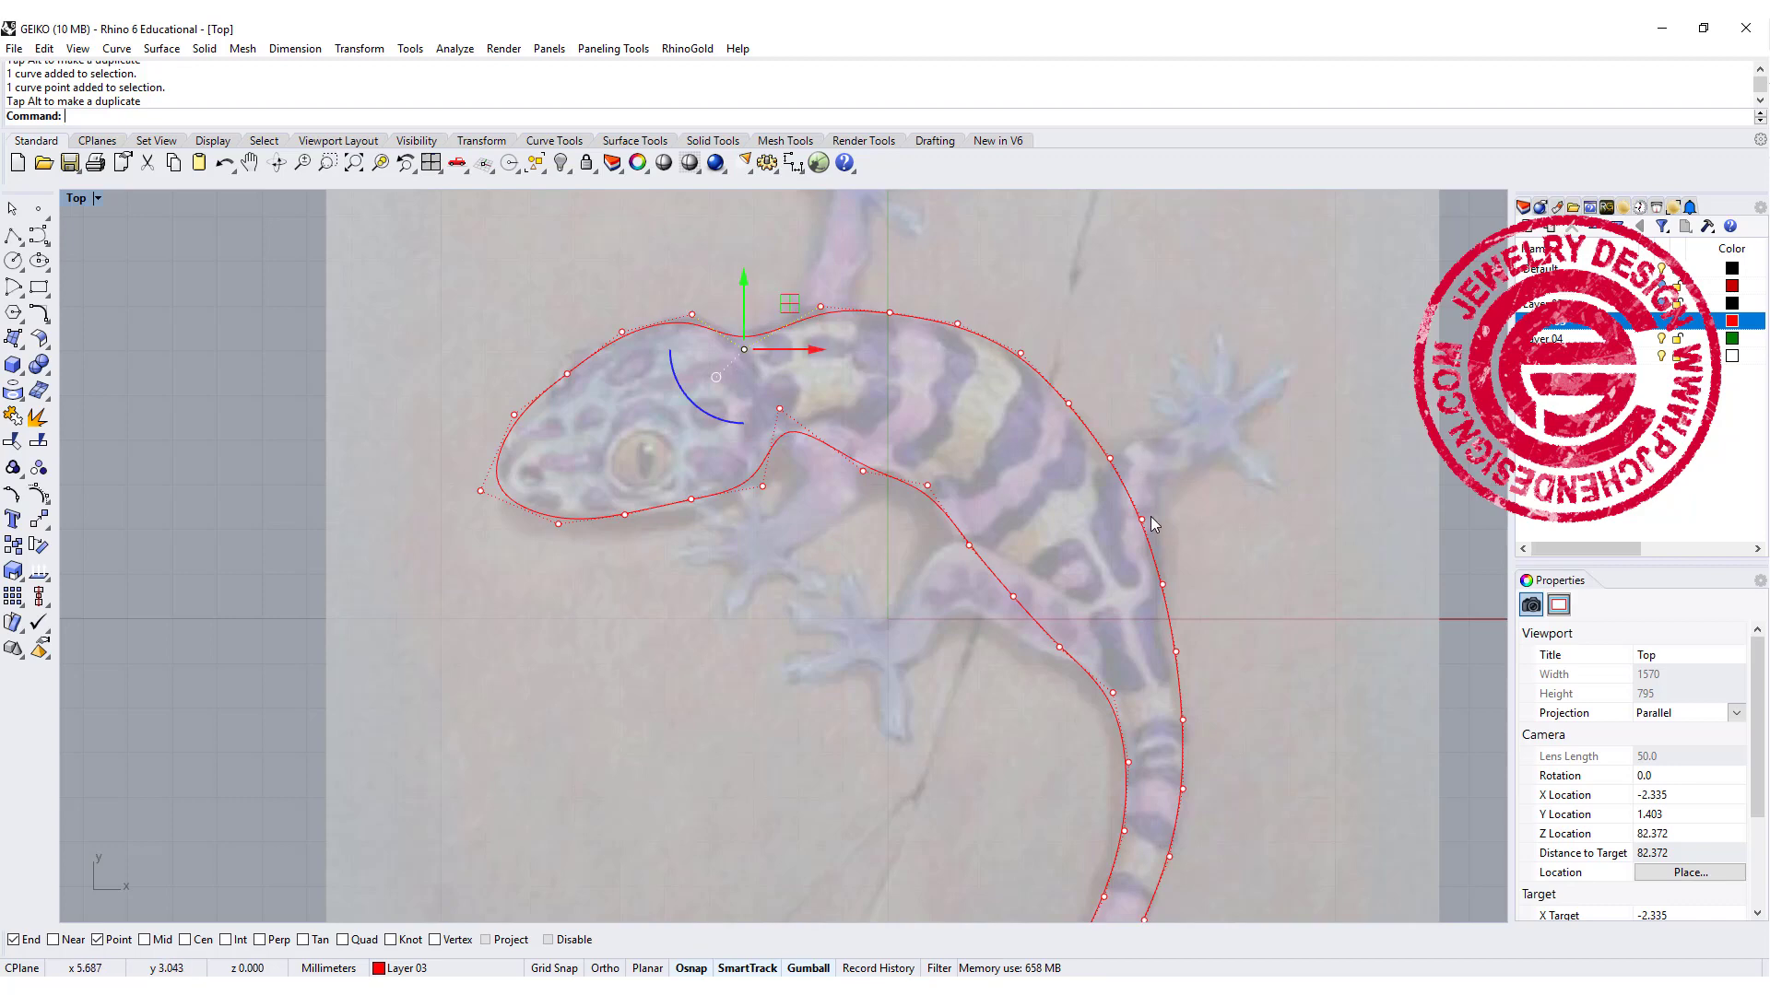
right_drag(960, 594, 884, 563)
right_drag(843, 490, 883, 618)
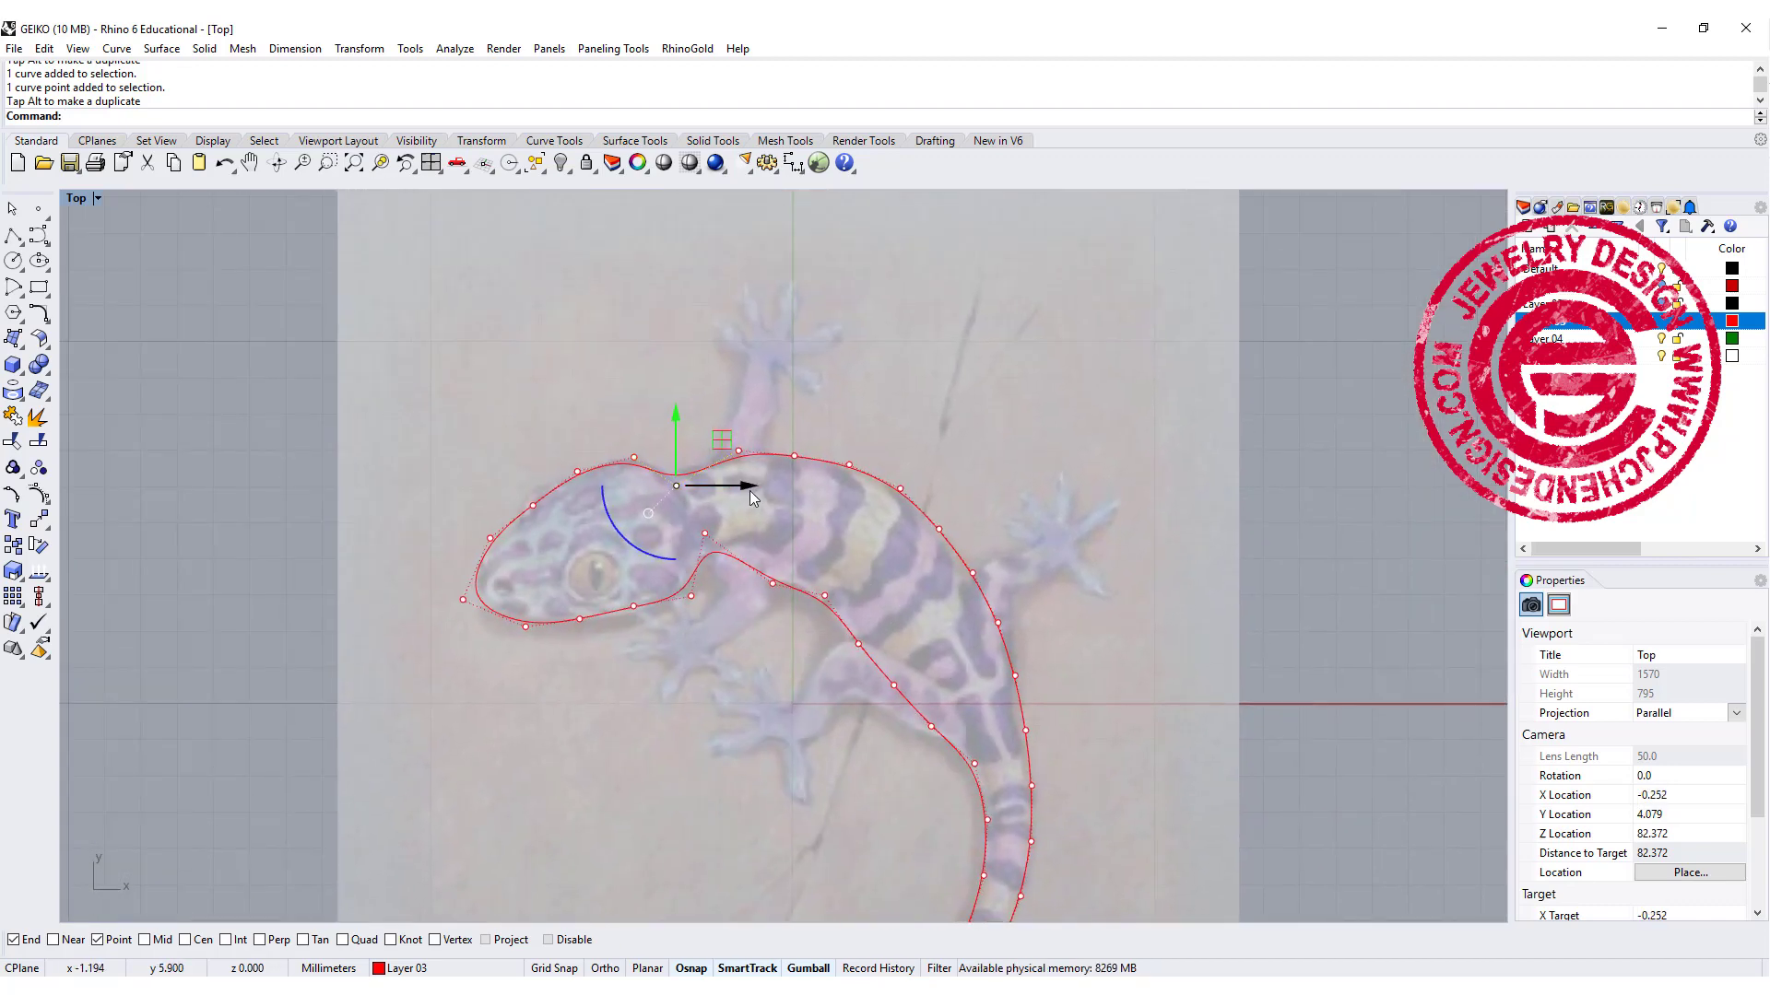
scroll(749, 491, up, 2)
click(953, 341)
key(Escape)
Step: Trace the front leg above the back with an open degree-3 control point curve, starting inside the shoulder, rounding the palm and ending inside the body
scroll(726, 414, up, 6)
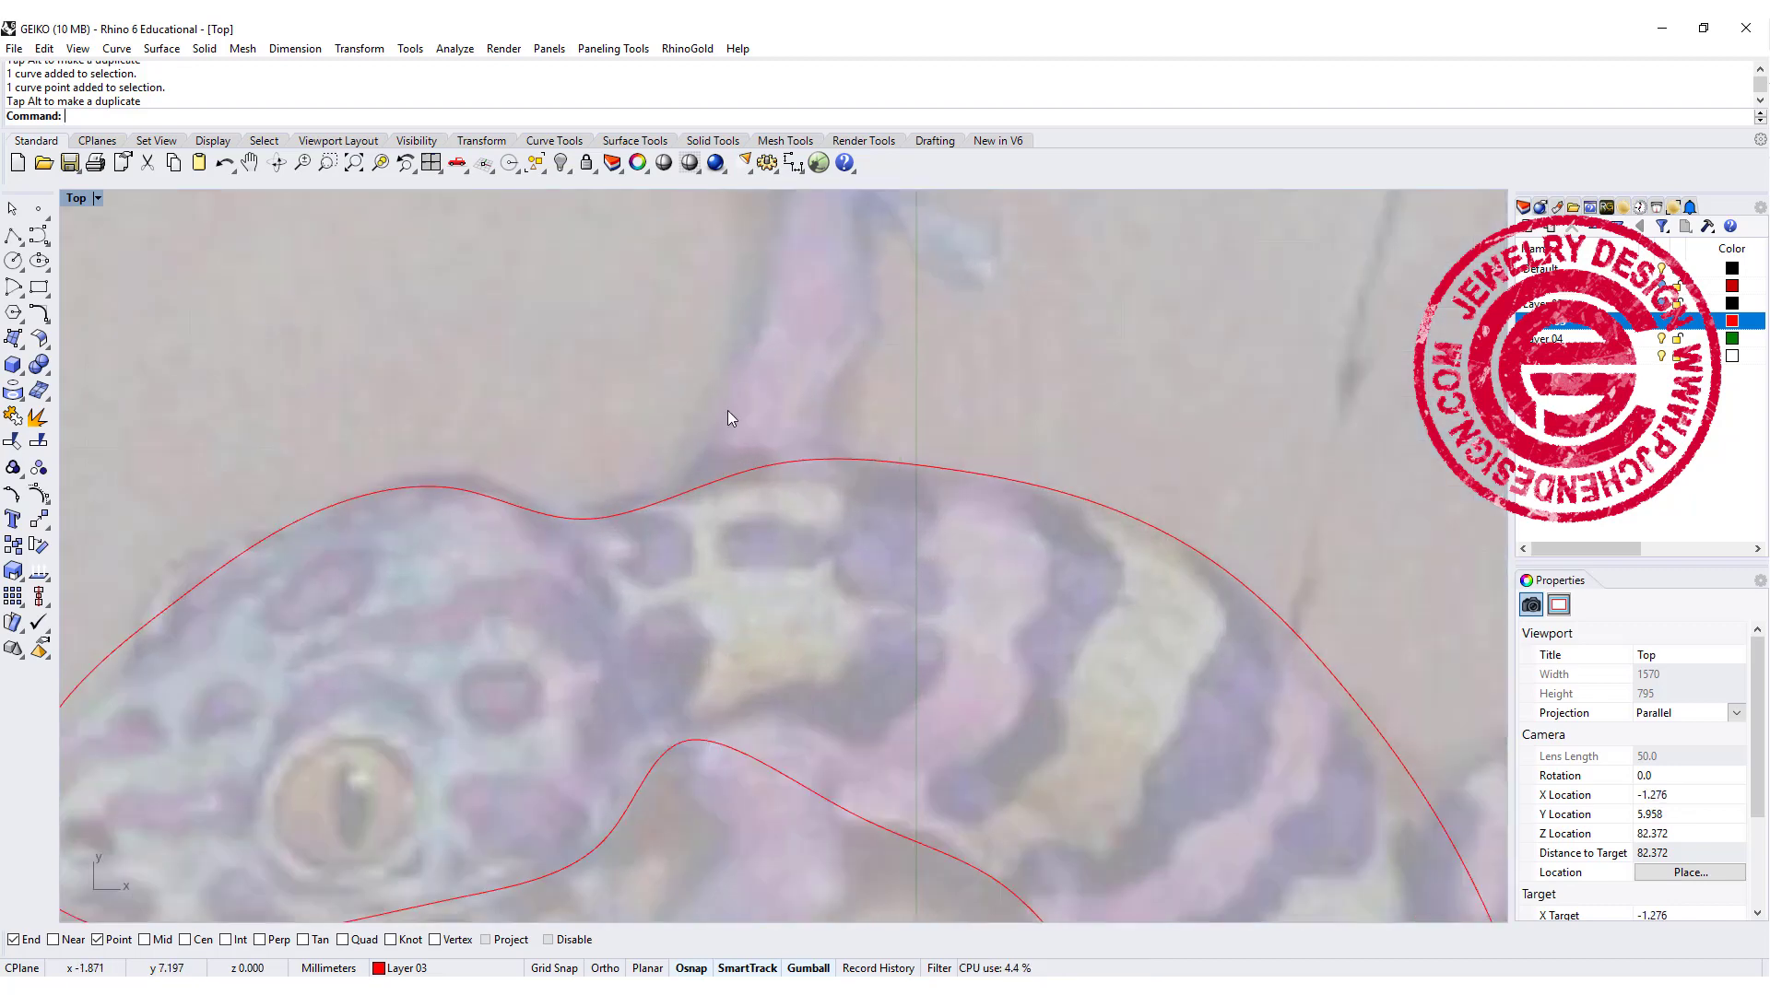
right_drag(727, 413, 643, 557)
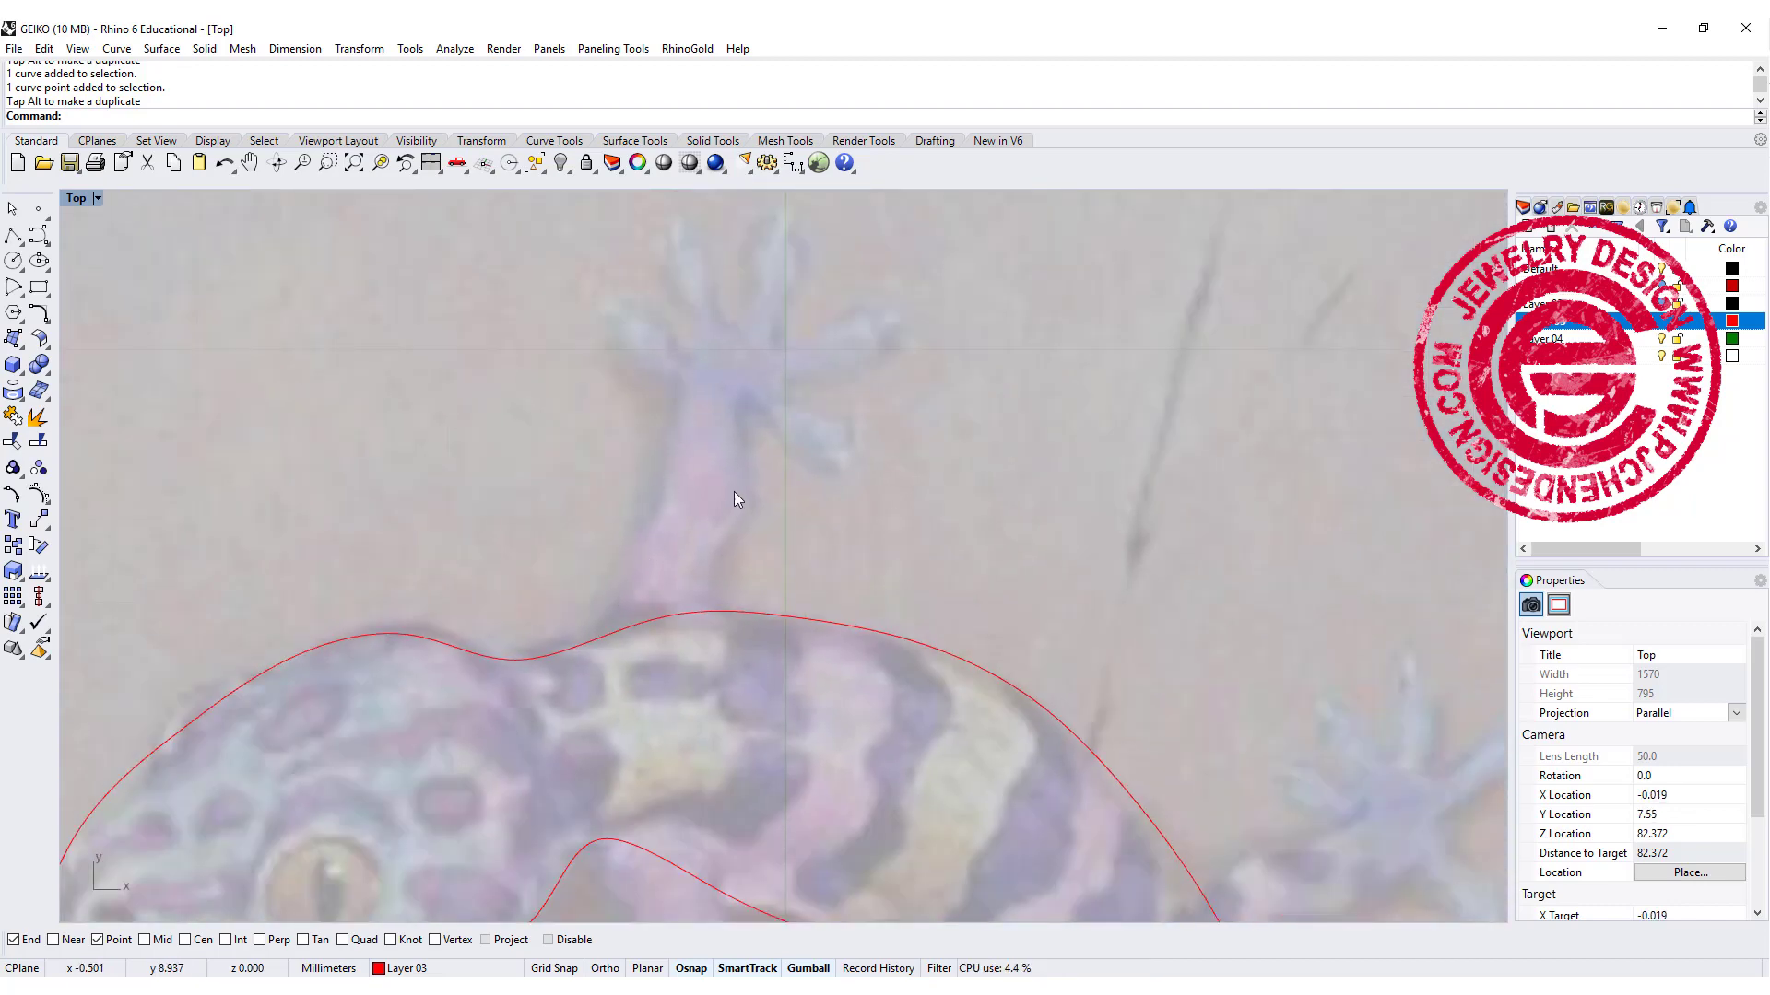
click(39, 237)
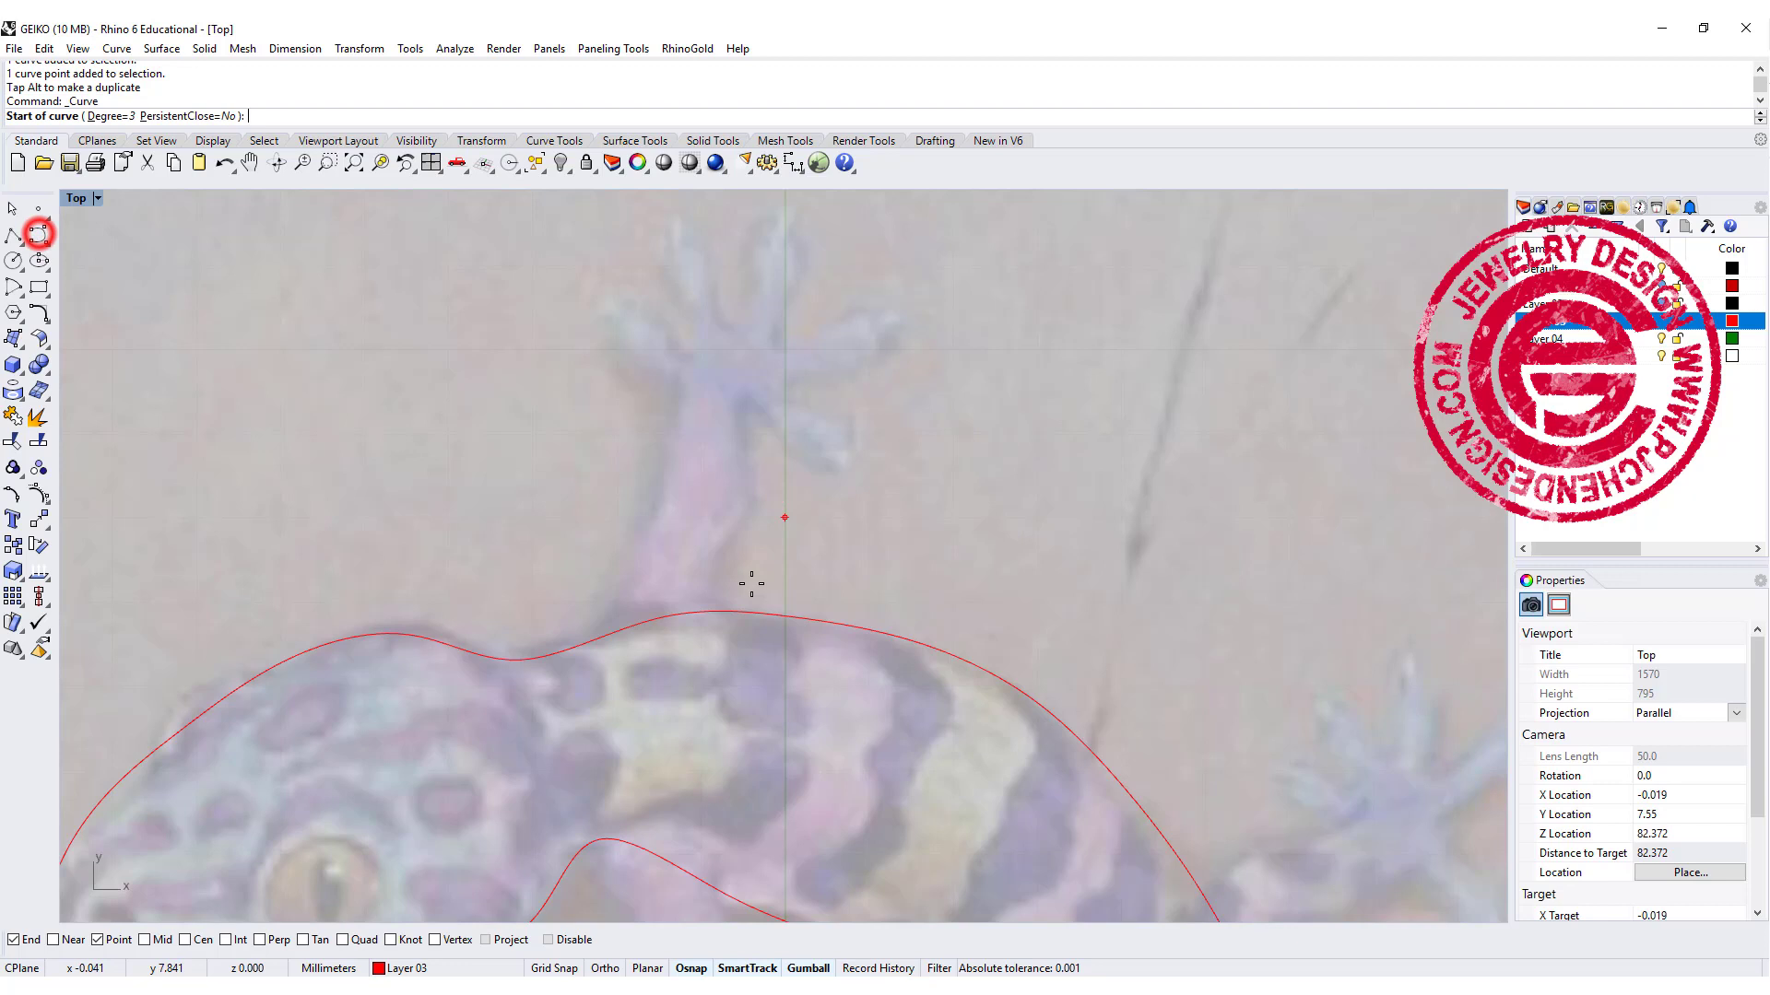
click(561, 685)
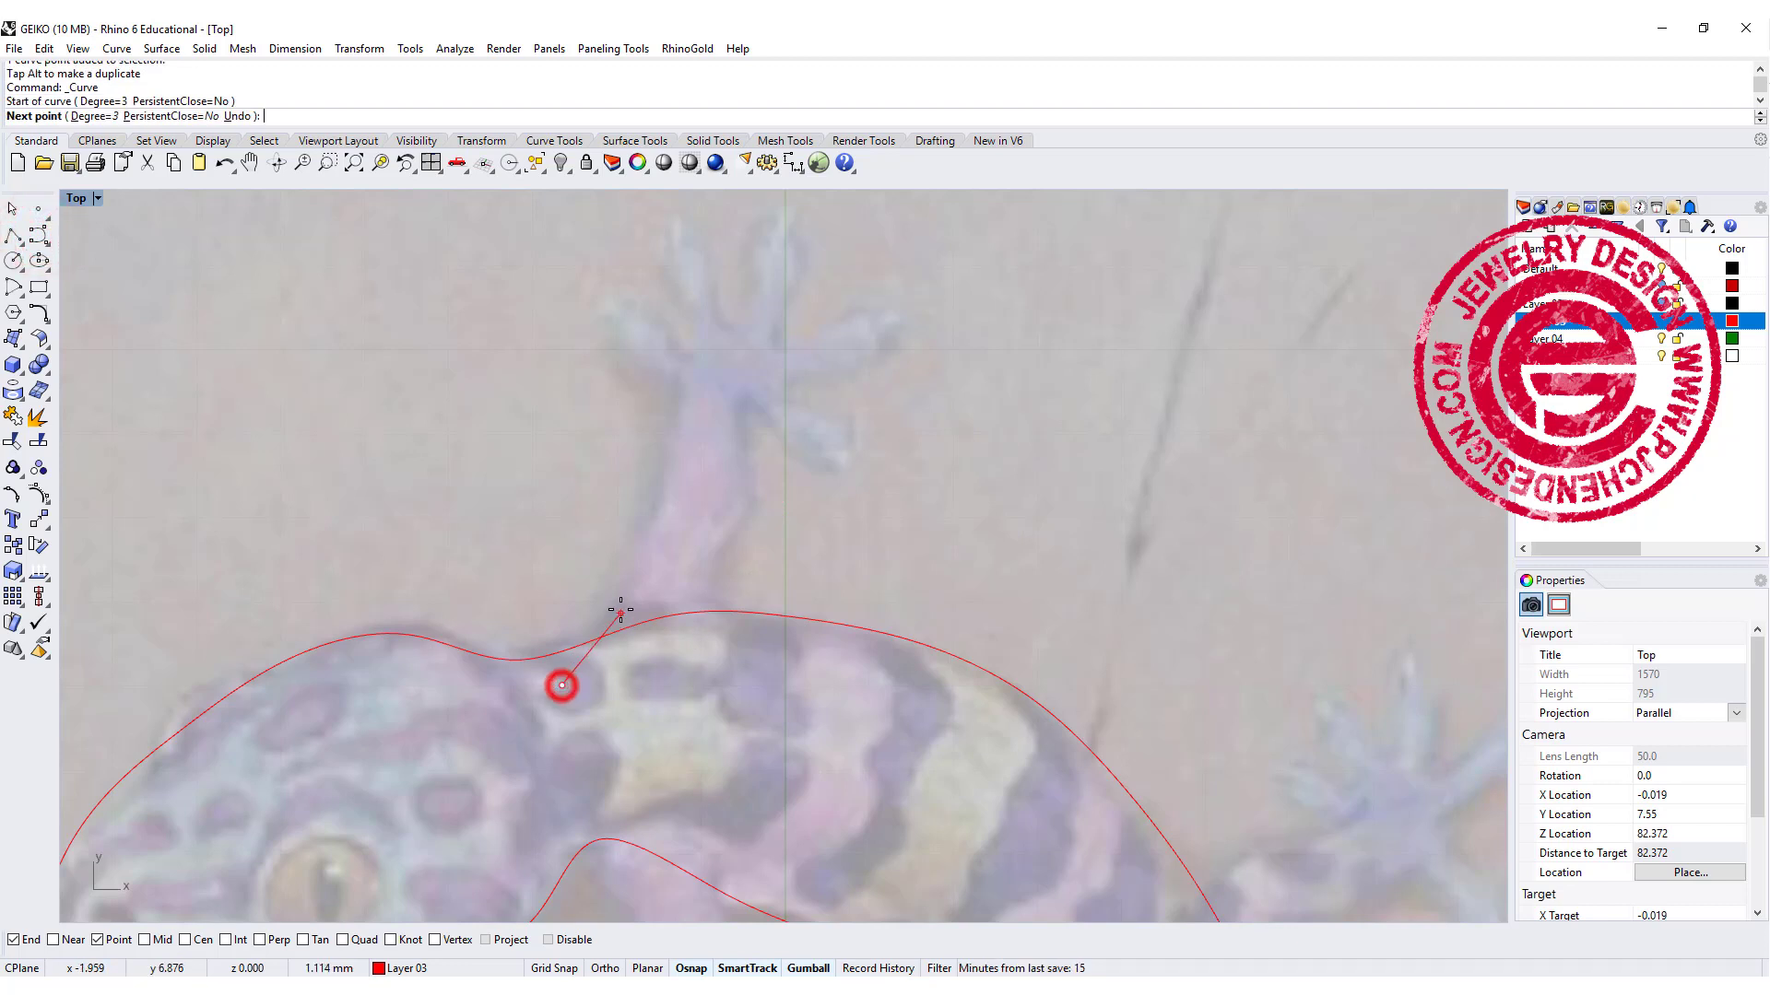
click(619, 584)
click(666, 523)
click(683, 448)
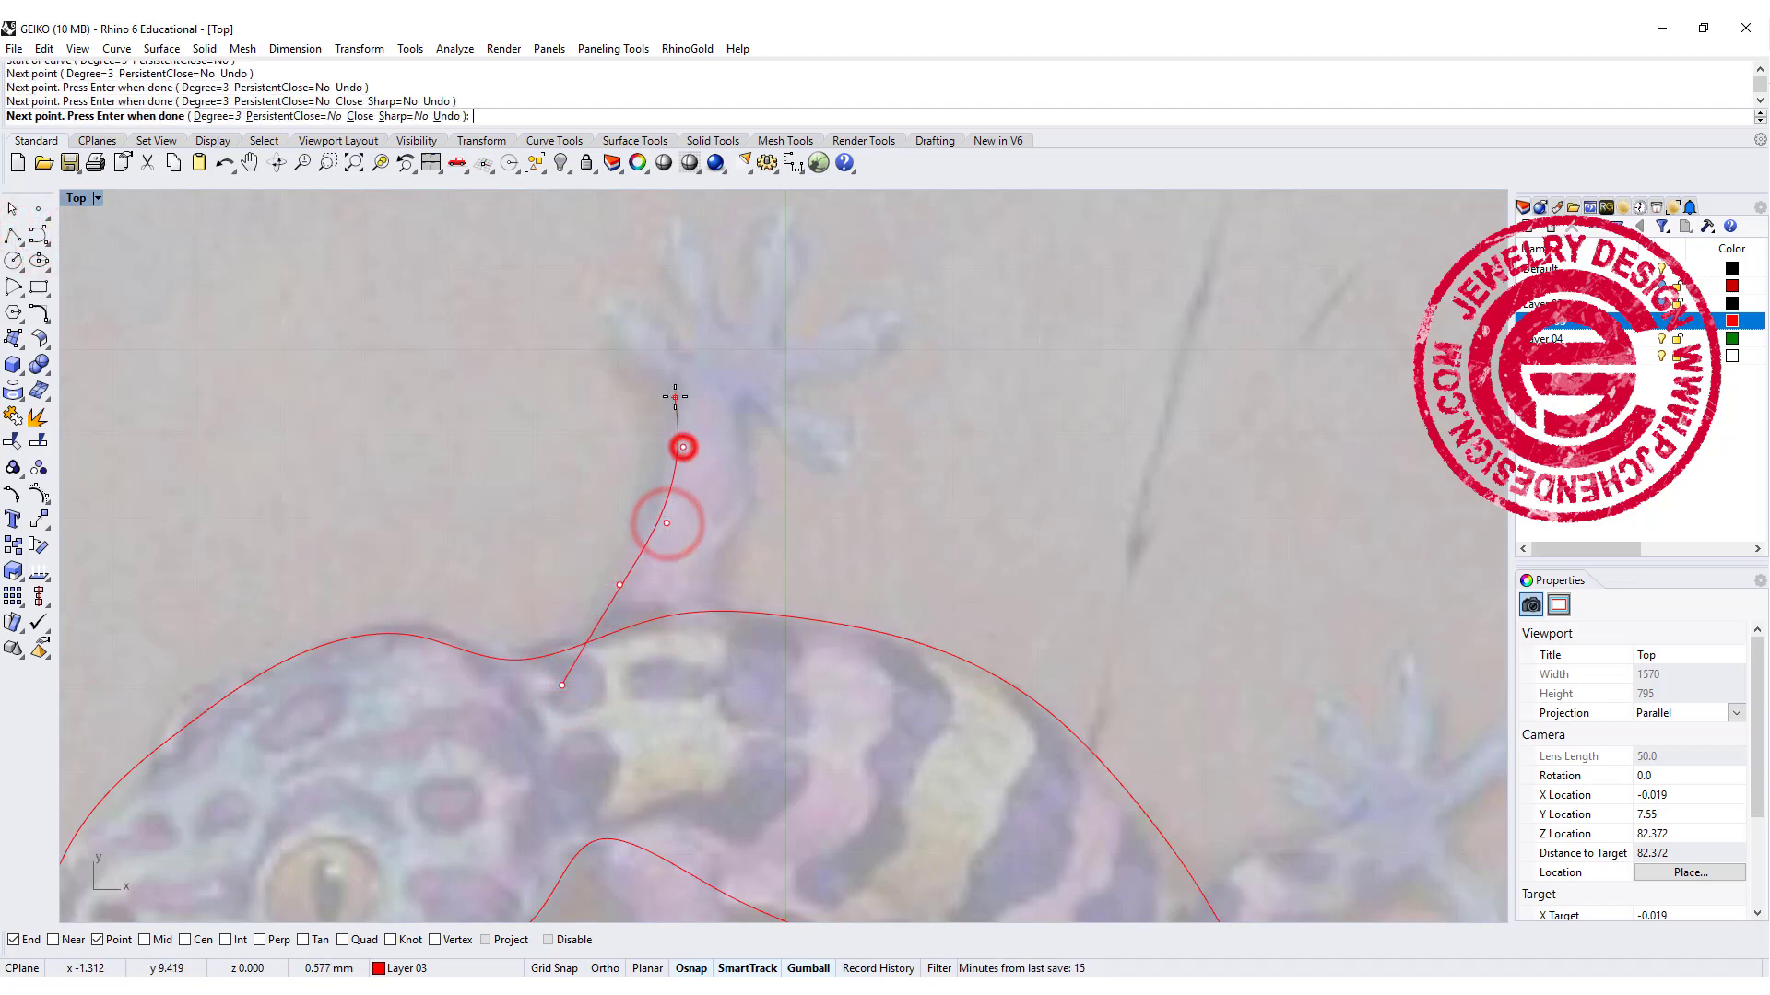
click(675, 388)
click(687, 353)
click(712, 337)
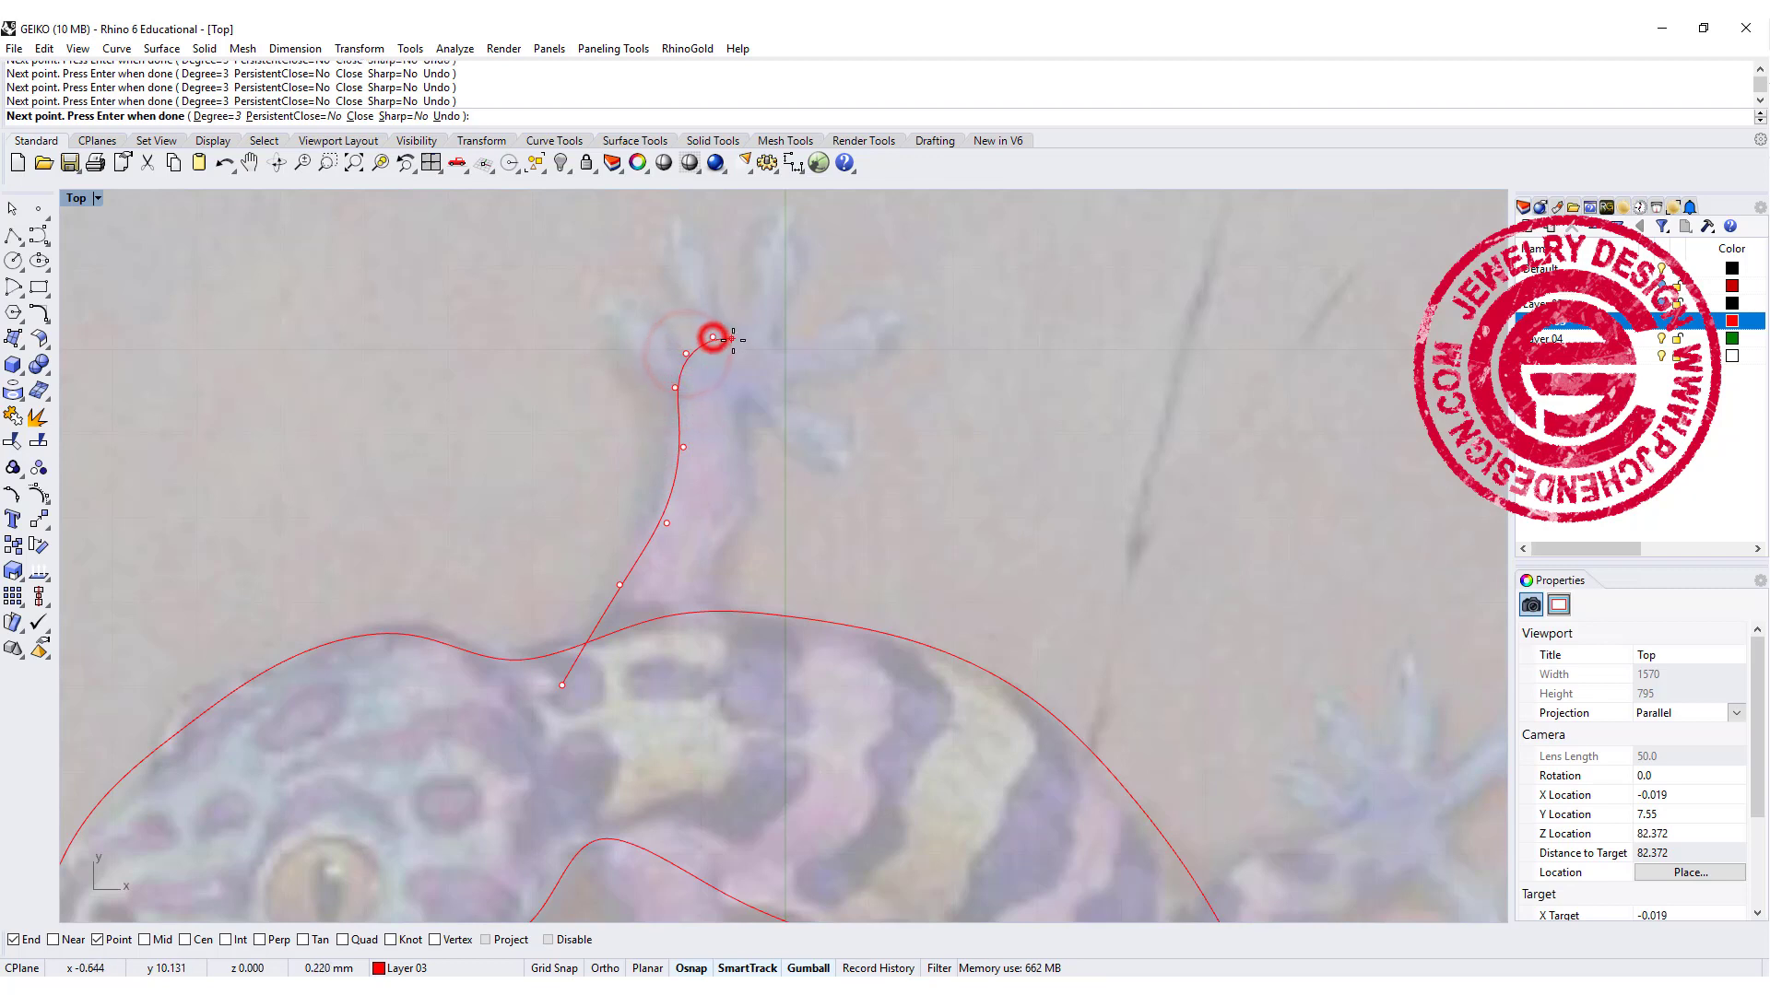
click(736, 346)
click(739, 377)
click(745, 430)
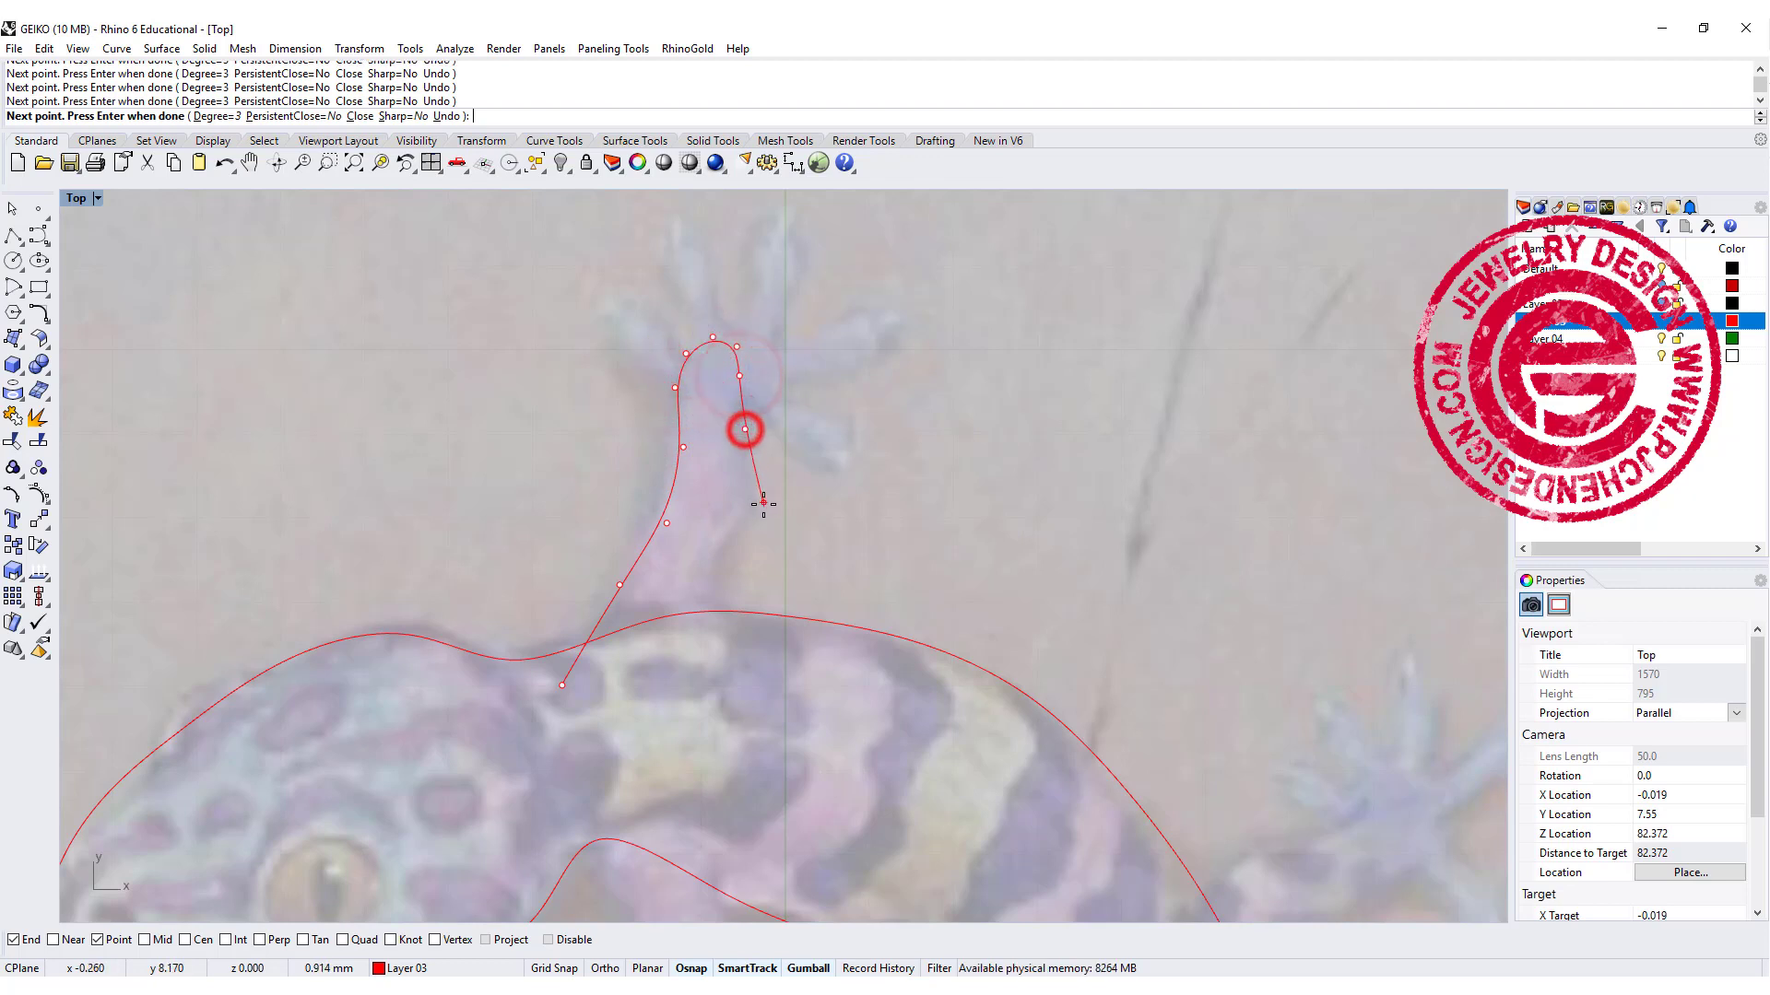
click(764, 505)
click(746, 529)
click(710, 559)
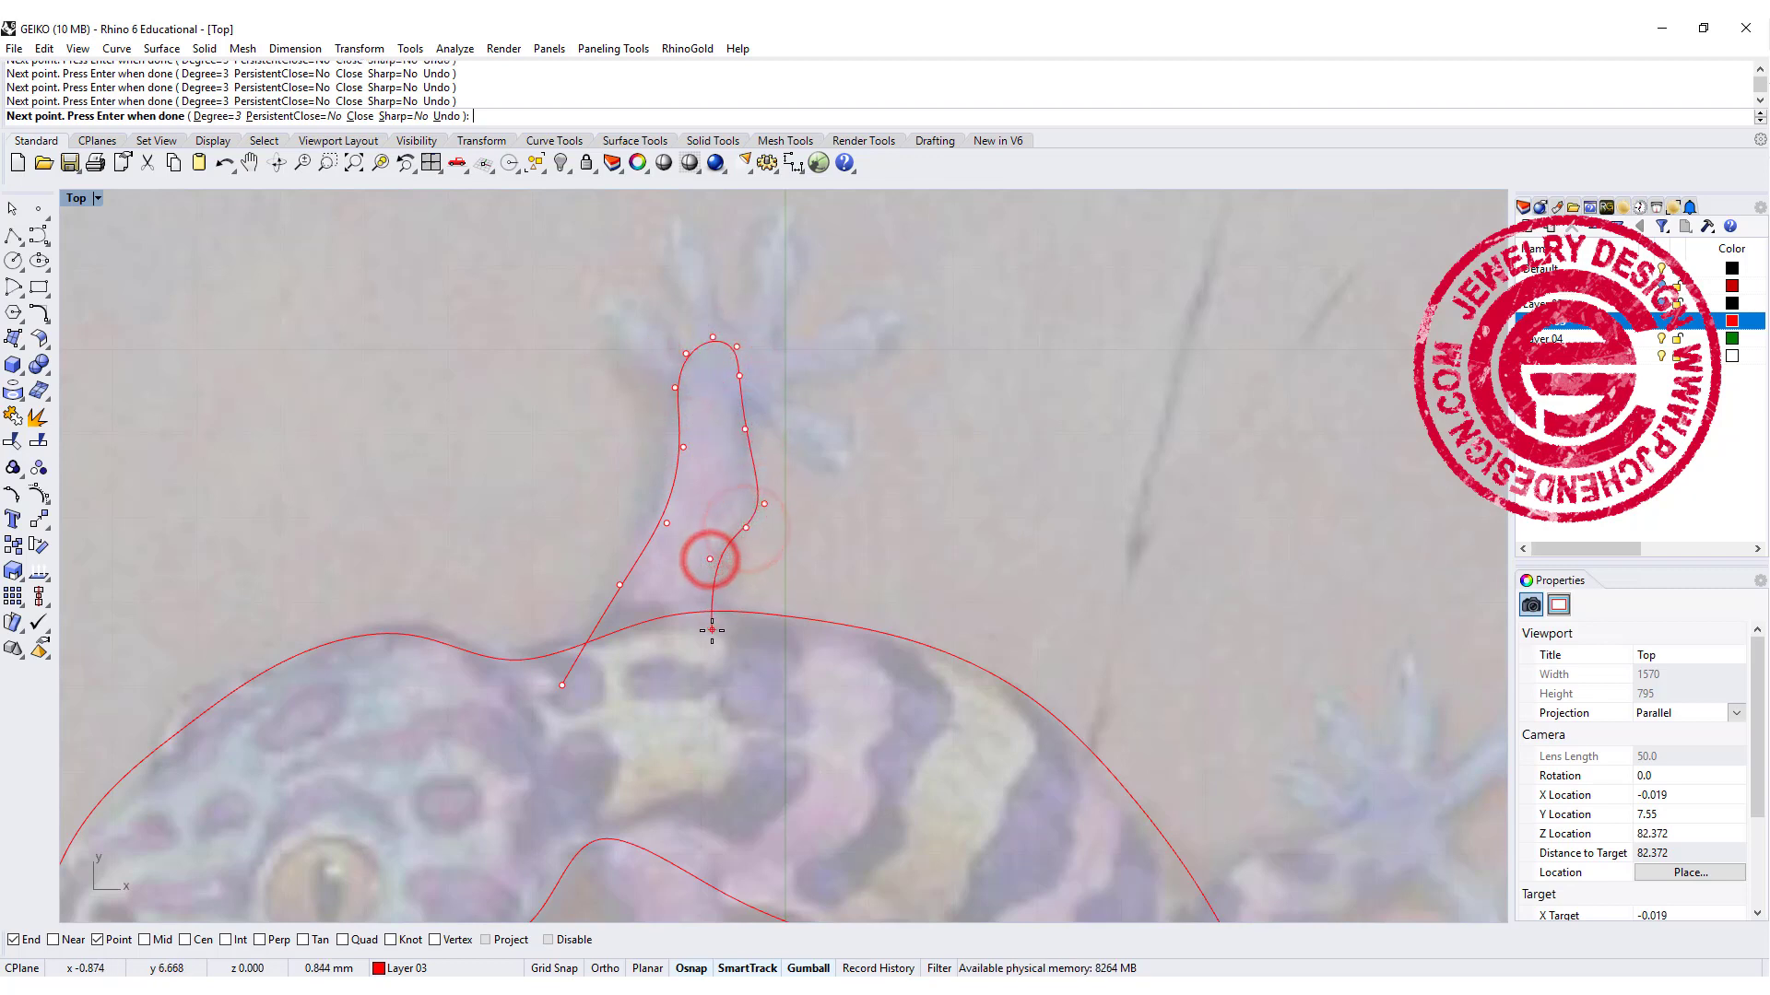
click(711, 624)
click(728, 665)
key(Return)
Step: Trace the hind leg on the outer side of the back with an open control point curve around its palm, both ends inside the body
right_drag(908, 630, 472, 269)
key(Return)
click(675, 560)
click(678, 498)
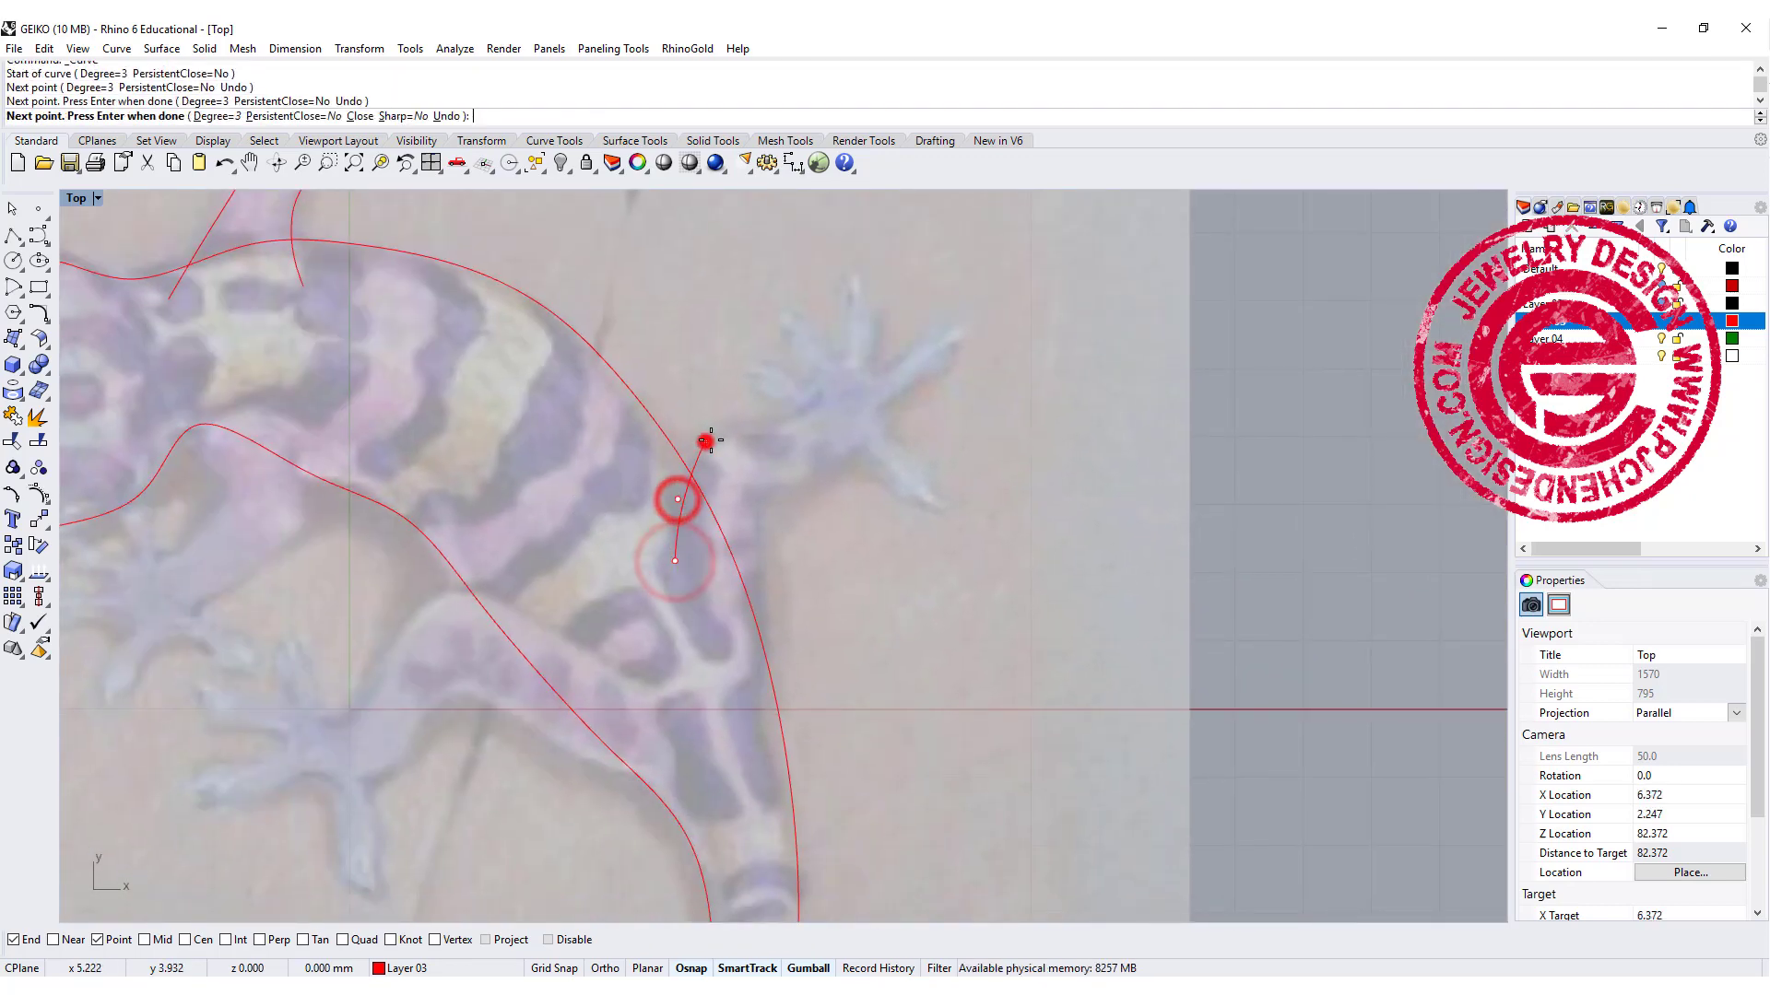
click(705, 441)
click(749, 432)
click(787, 423)
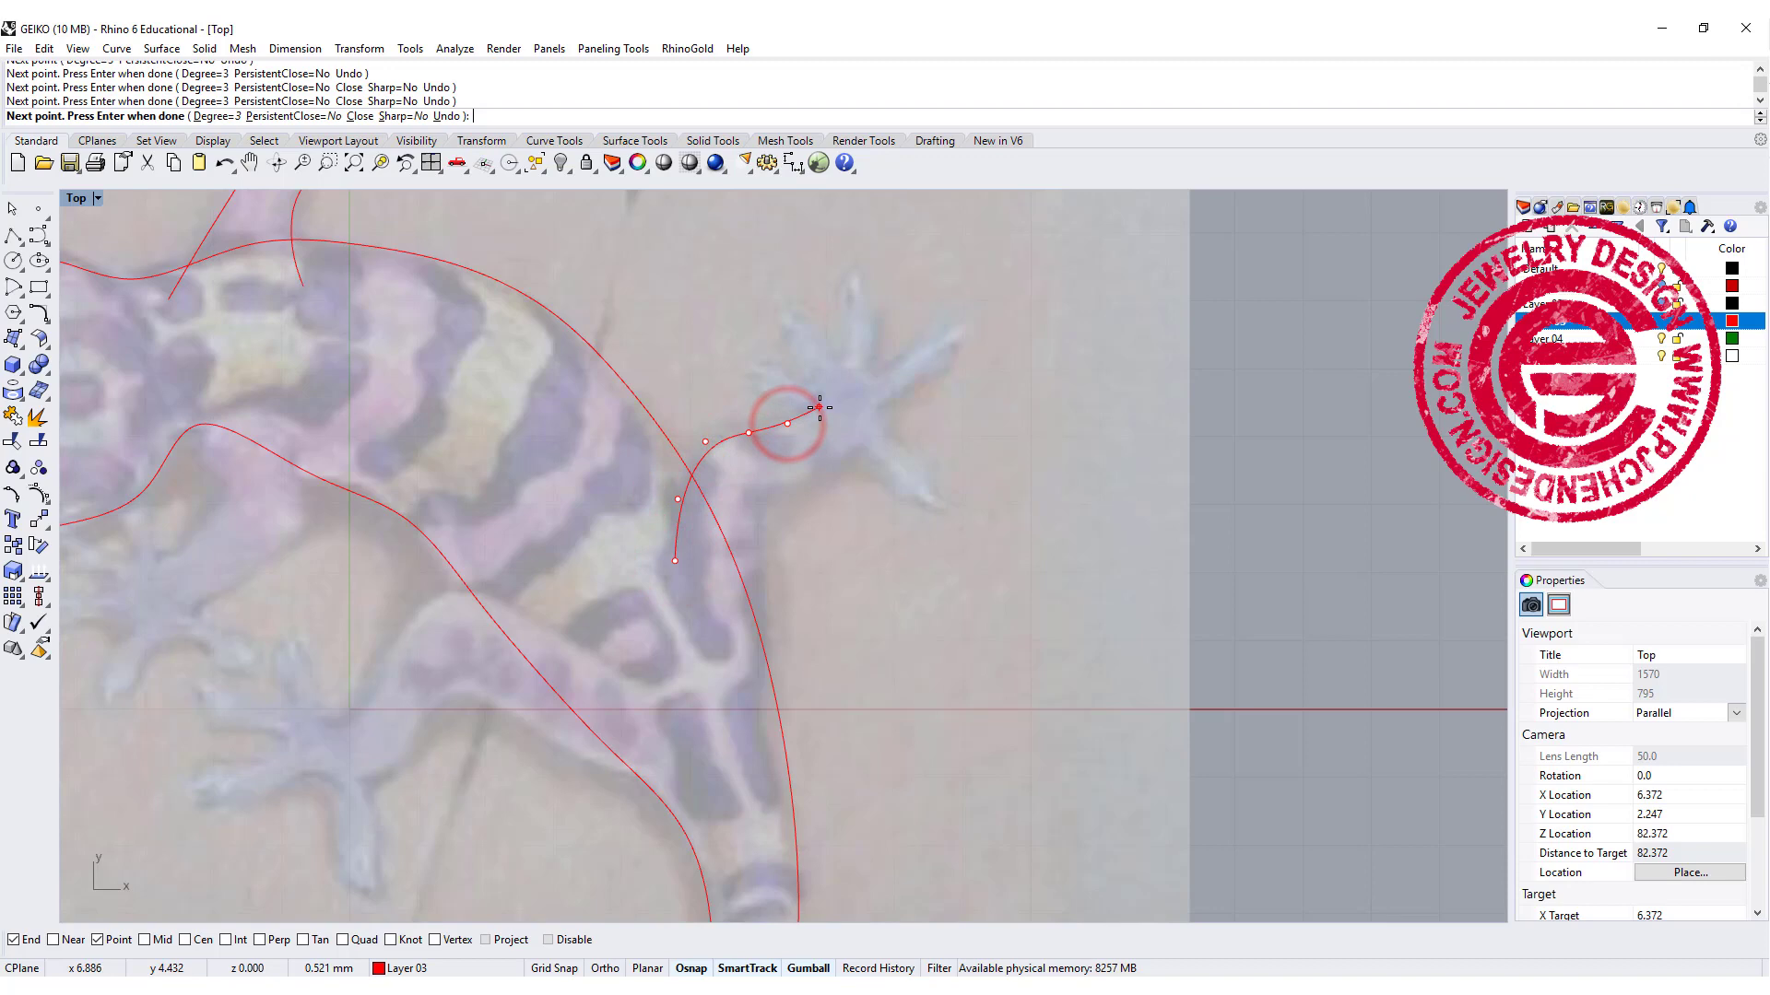
click(820, 407)
click(827, 377)
click(846, 368)
click(874, 370)
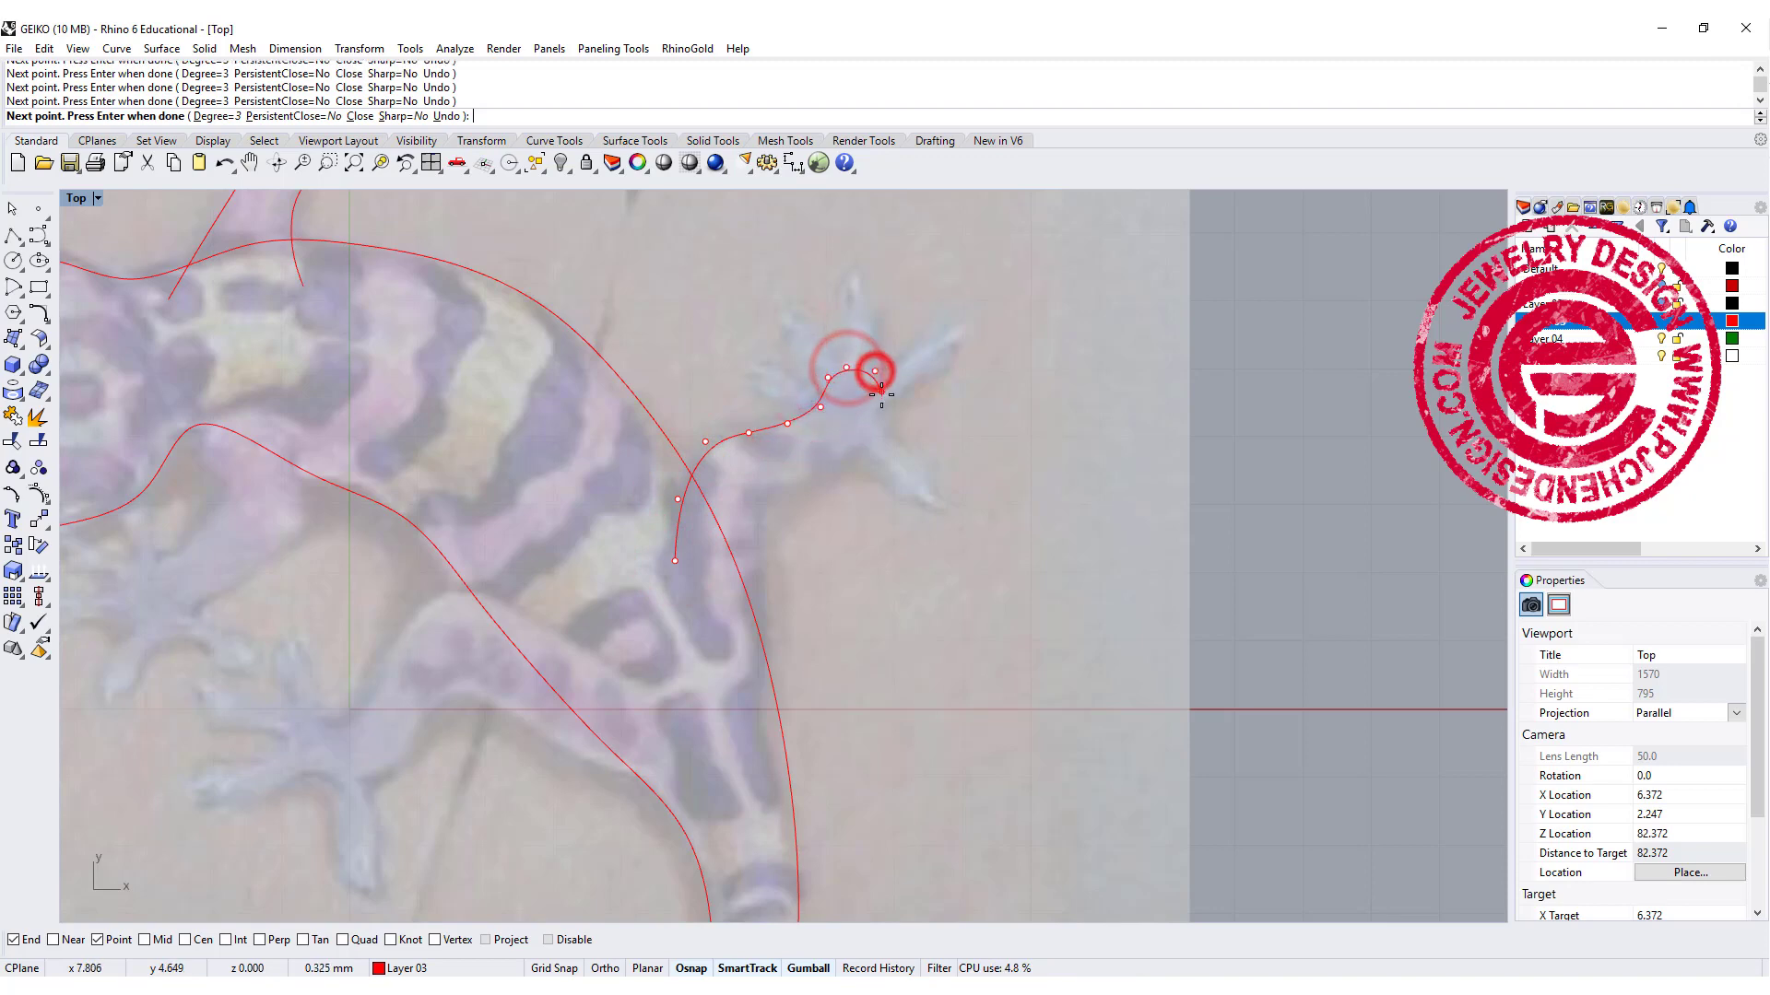
click(881, 394)
click(871, 426)
click(856, 454)
click(806, 477)
click(759, 495)
click(772, 568)
click(783, 624)
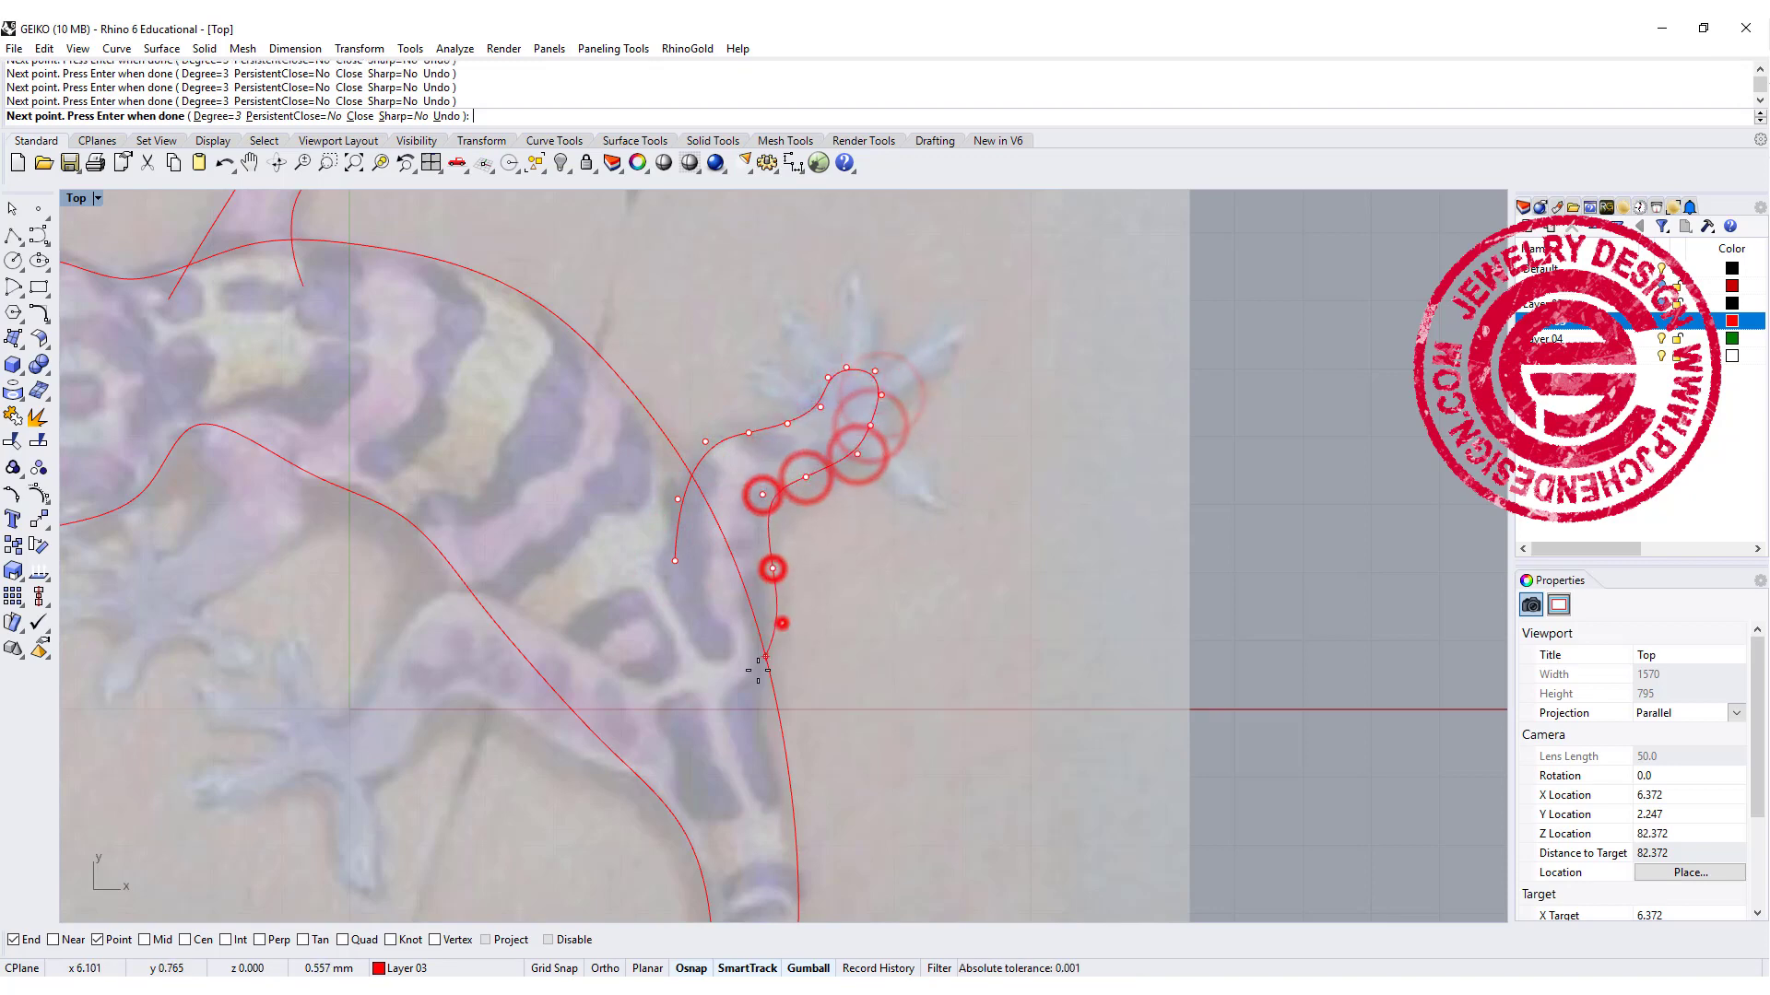
click(744, 682)
right_click(744, 681)
Step: Trace the hind leg on the belly side with an open control point curve around its foot, both ends inside the body
right_click(744, 681)
right_drag(458, 736, 611, 517)
click(697, 387)
click(629, 352)
click(570, 369)
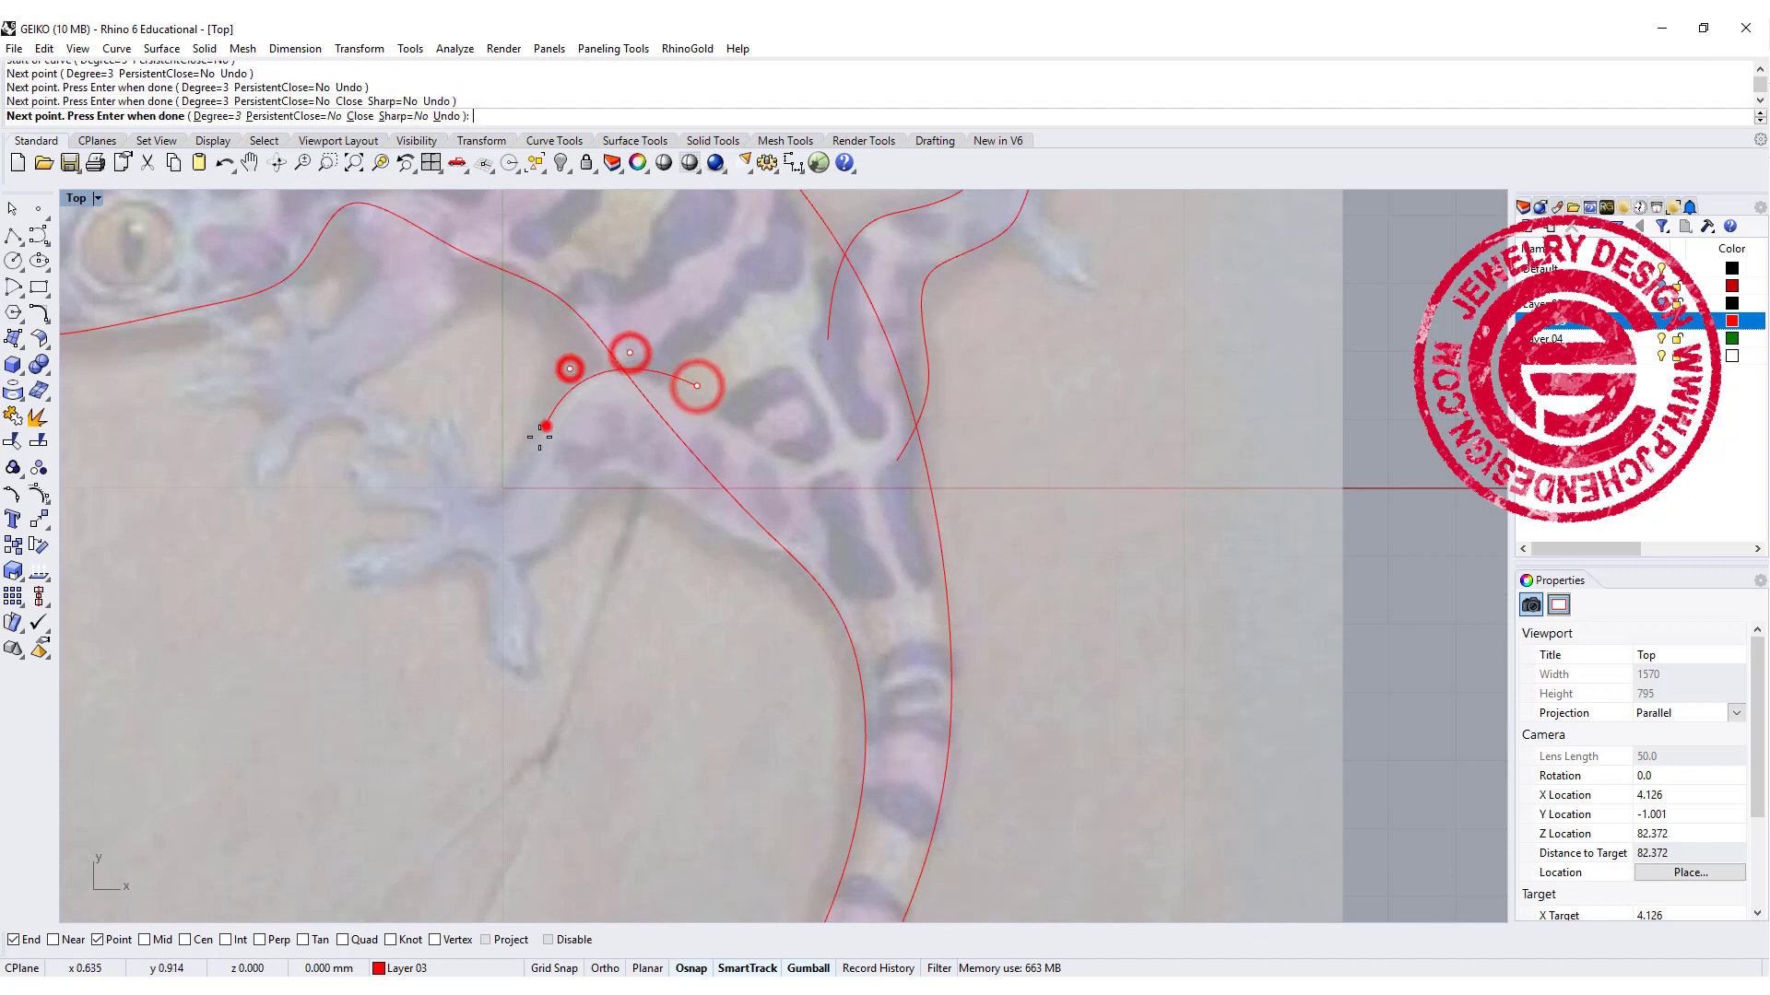
click(546, 425)
click(519, 474)
click(473, 495)
click(447, 526)
click(526, 555)
click(574, 494)
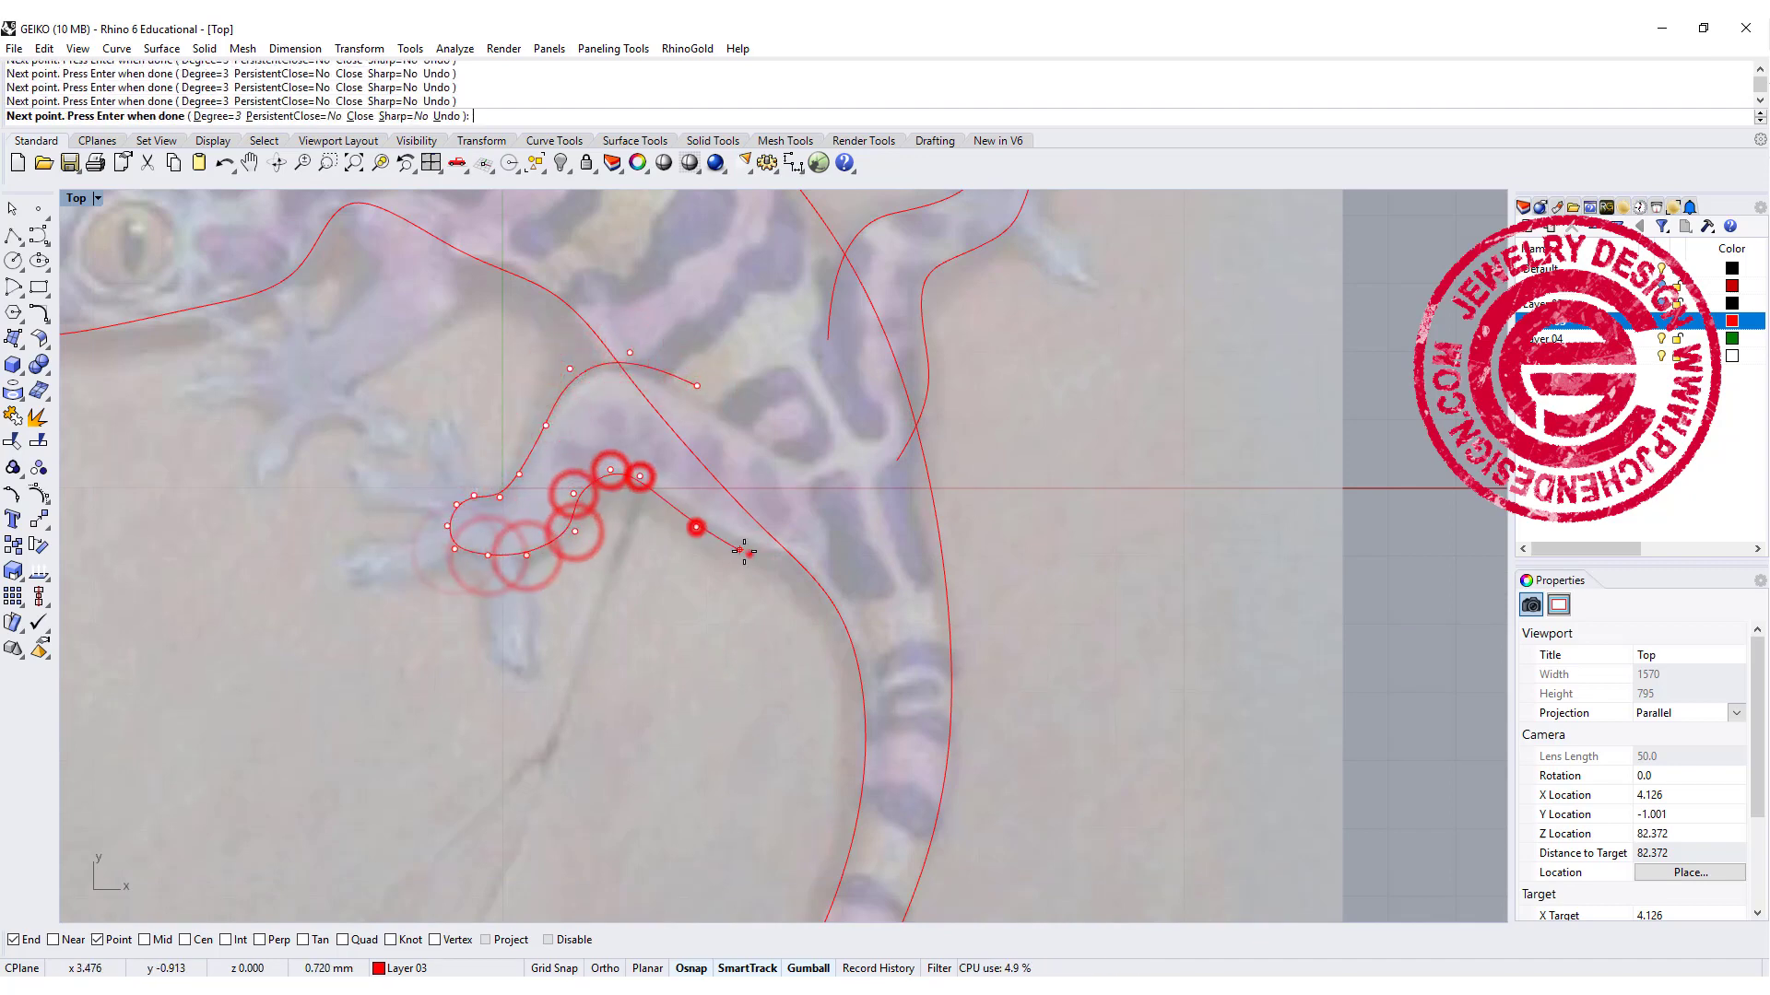
click(778, 561)
click(826, 530)
right_click(798, 541)
Step: Trace the front leg below the neck with an open control point curve around its foot, both ends inside the body
scroll(798, 541, down, 6)
scroll(787, 551, up, 6)
right_click(861, 446)
click(865, 437)
click(864, 460)
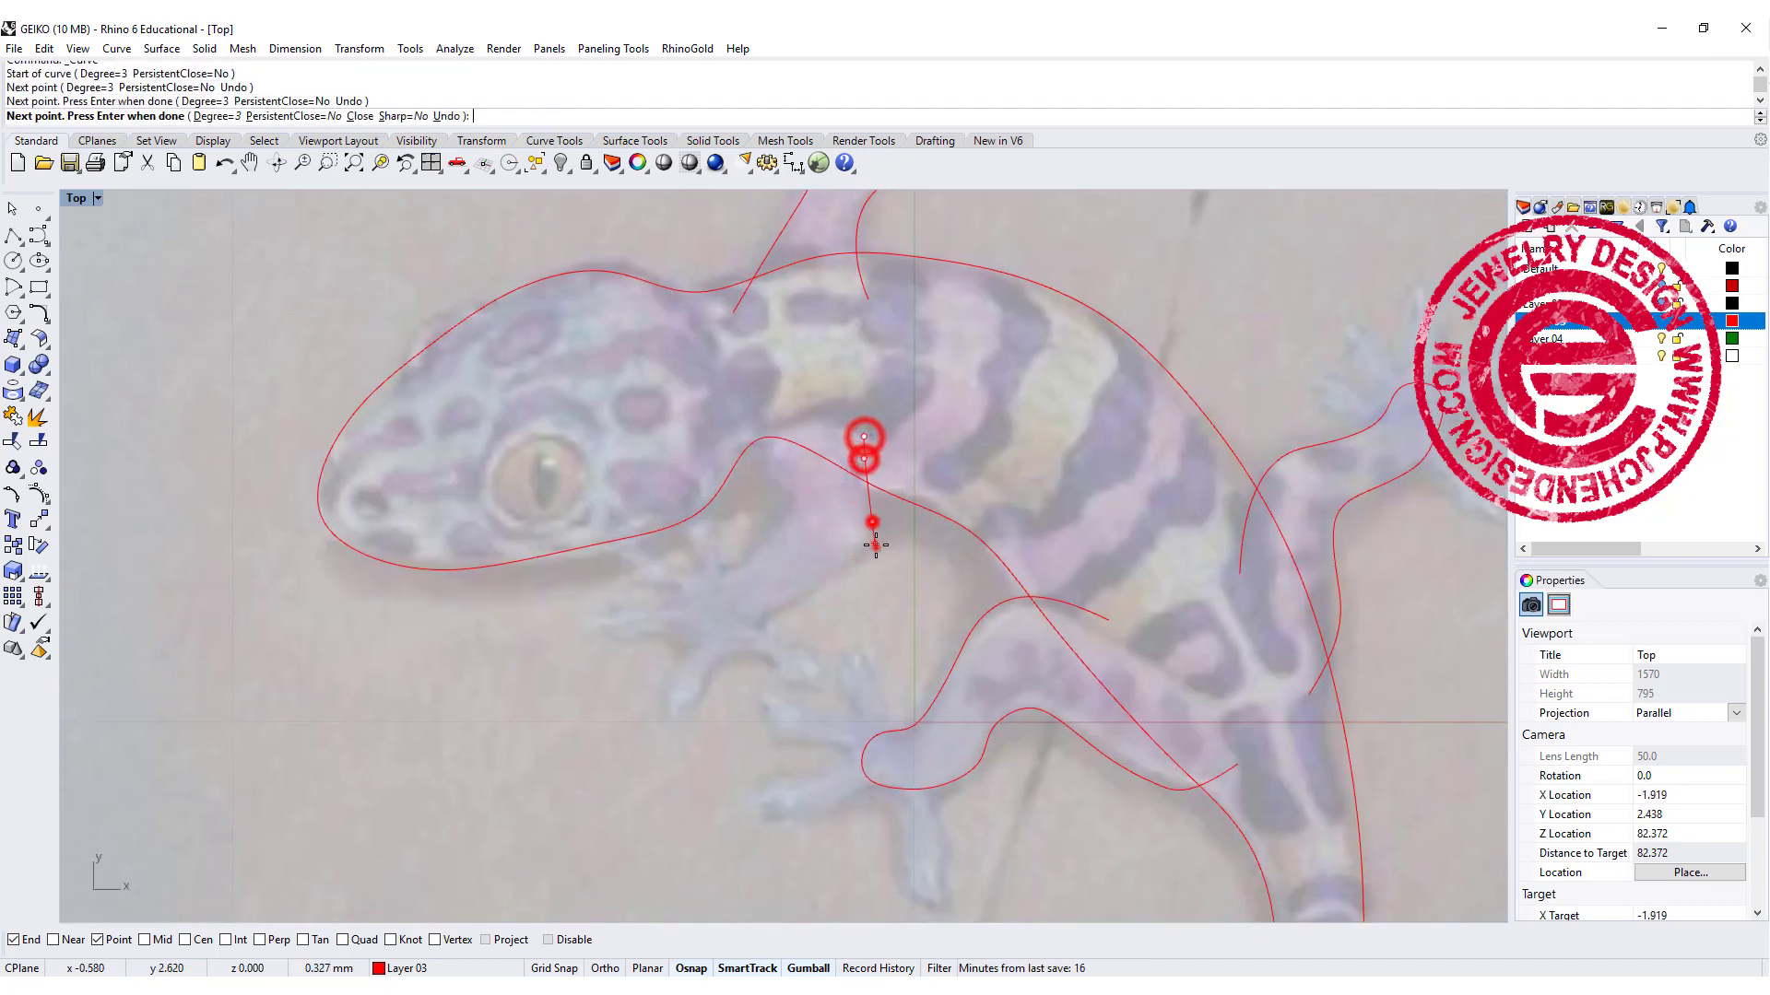
click(876, 547)
click(848, 570)
click(789, 606)
click(757, 628)
click(712, 635)
click(688, 618)
click(698, 591)
click(720, 573)
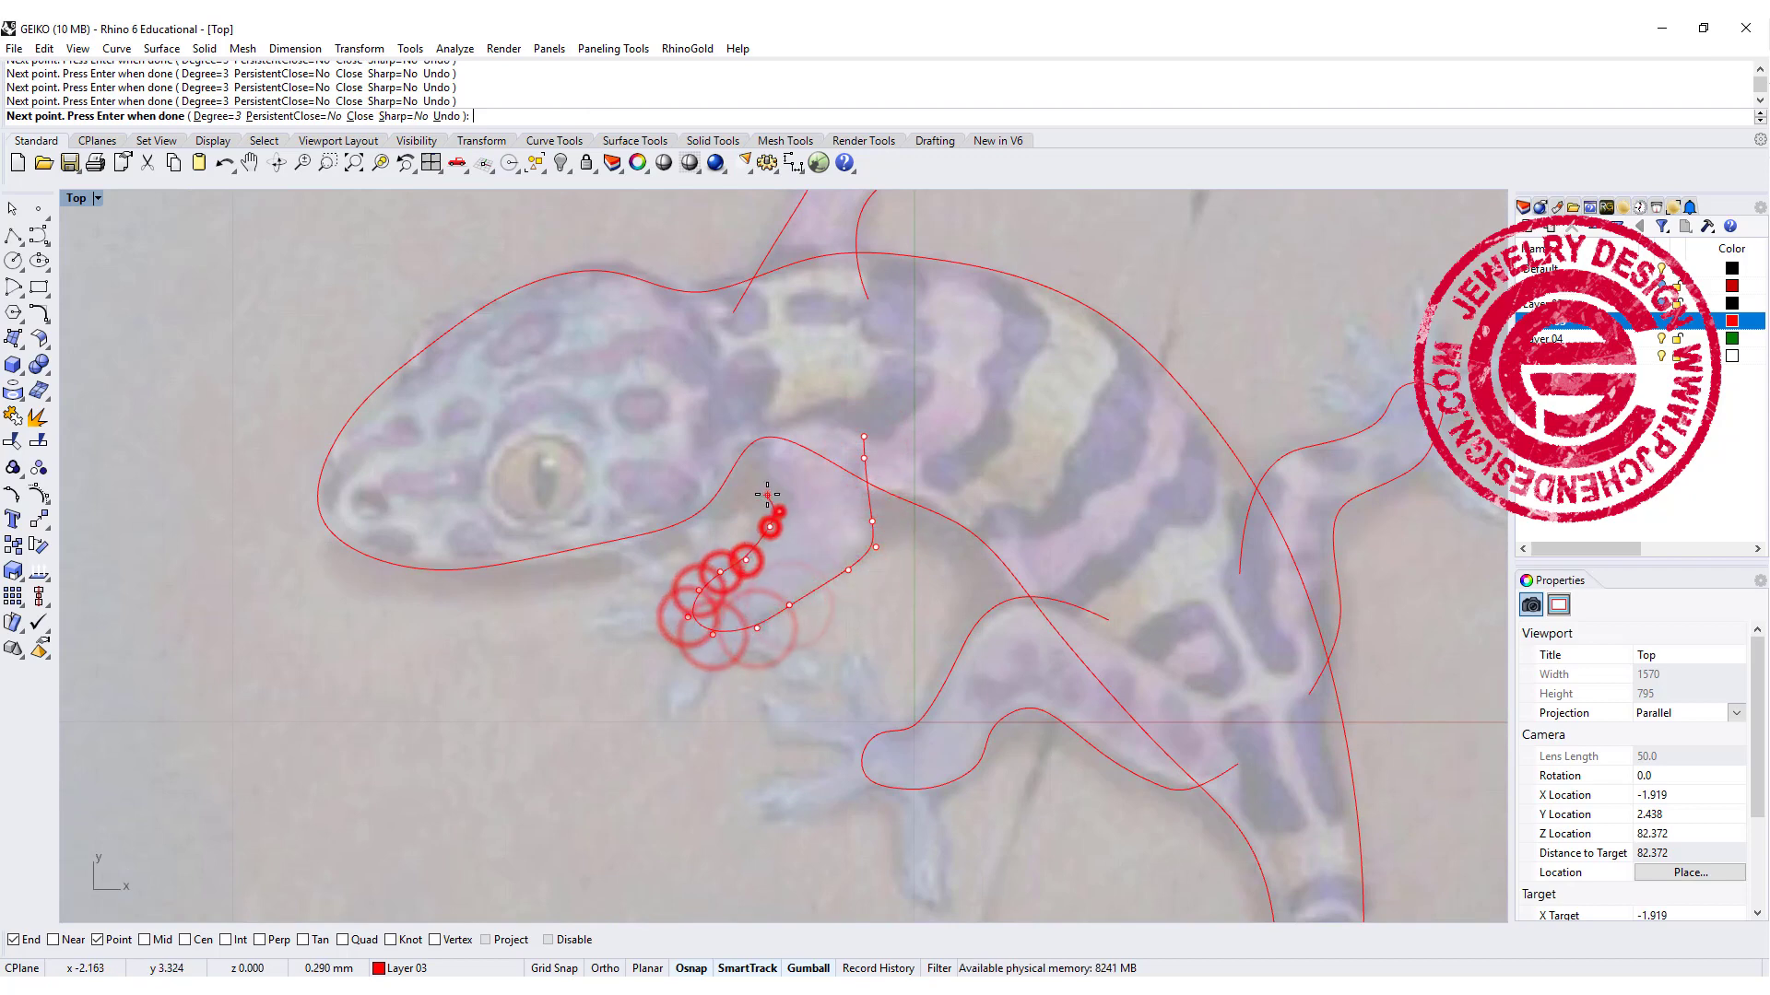
click(793, 414)
right_click(794, 415)
scroll(656, 618, down, 6)
mouse_move(665, 508)
right_down()
mouse_move(660, 545)
mouse_move(799, 479)
right_up()
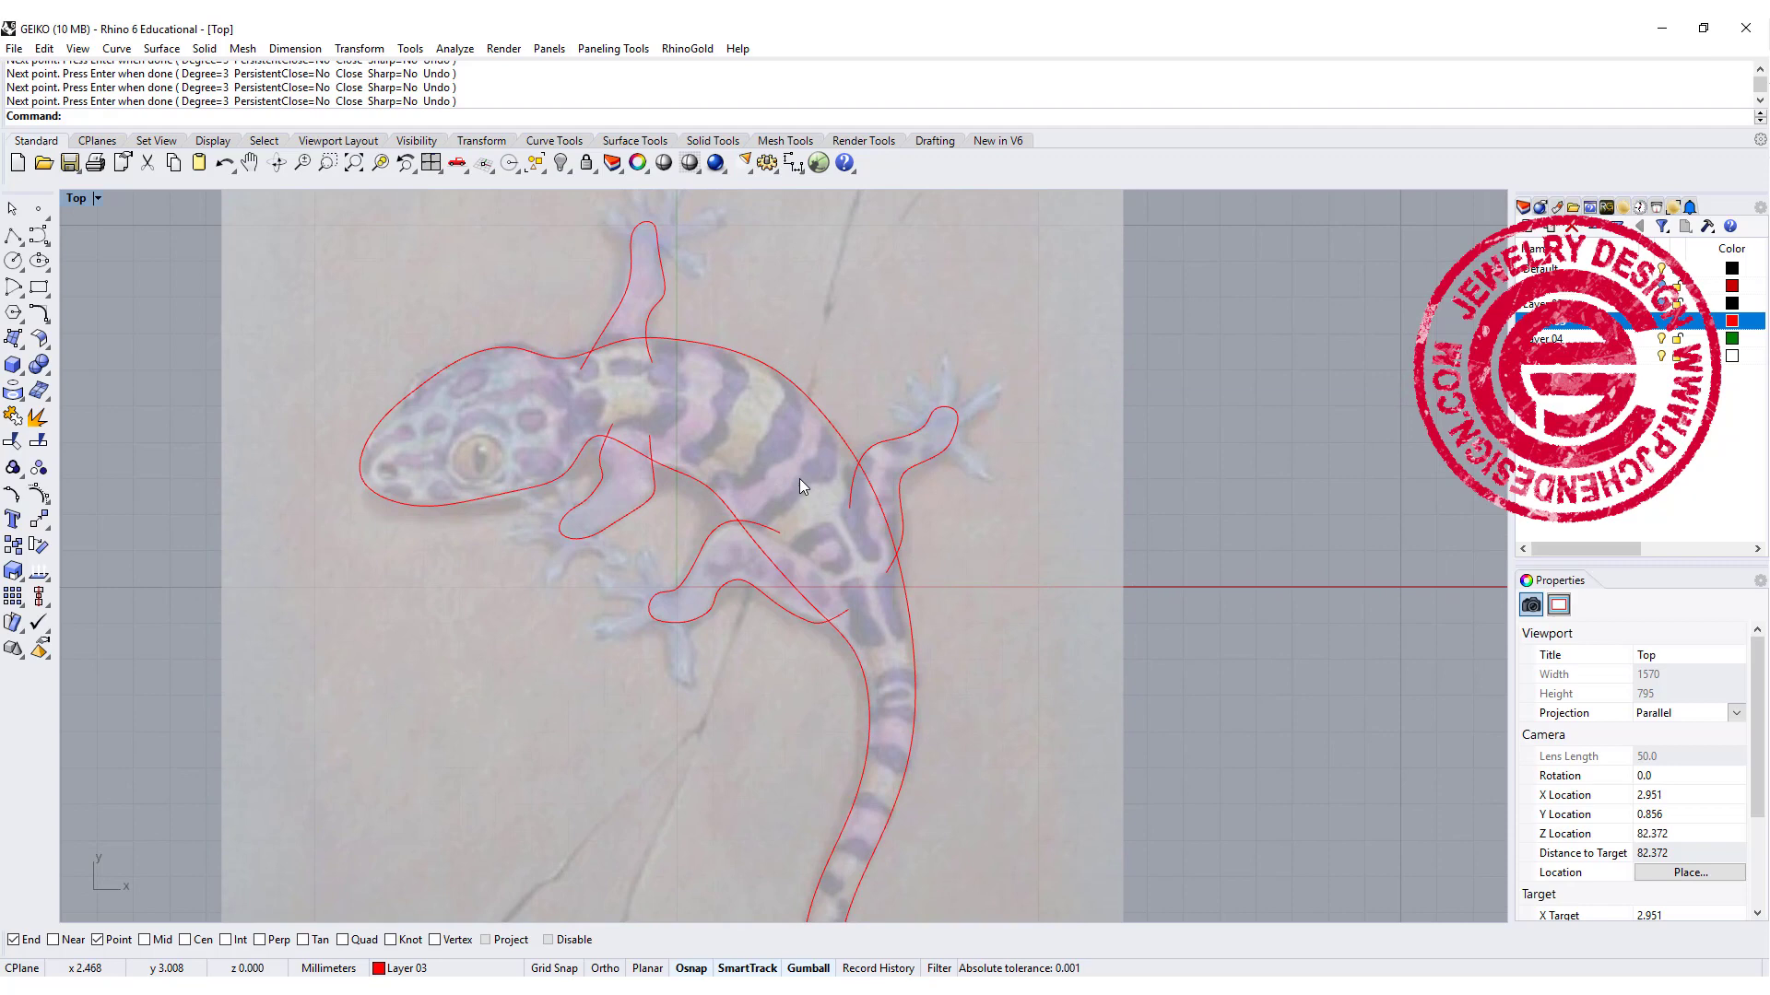
Step: Split the closed body outline into two curves at points on the tip of the snout and the tip of the tail
right_drag(676, 392, 672, 442)
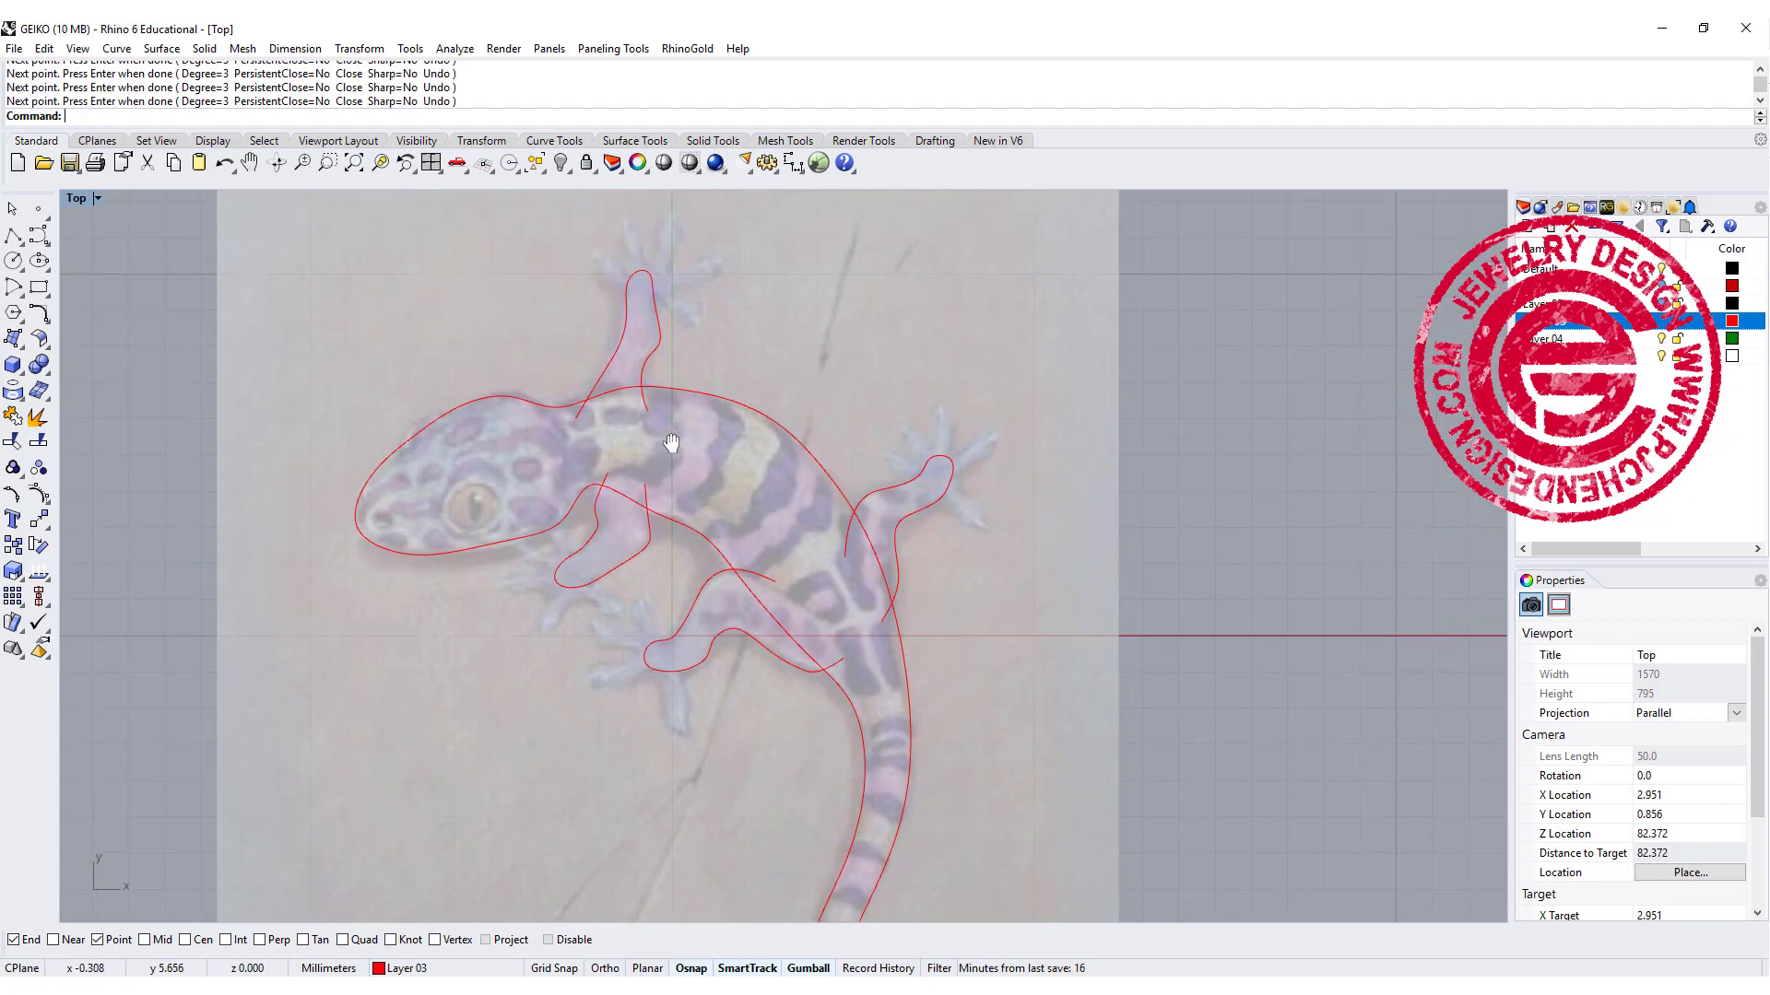
click(476, 404)
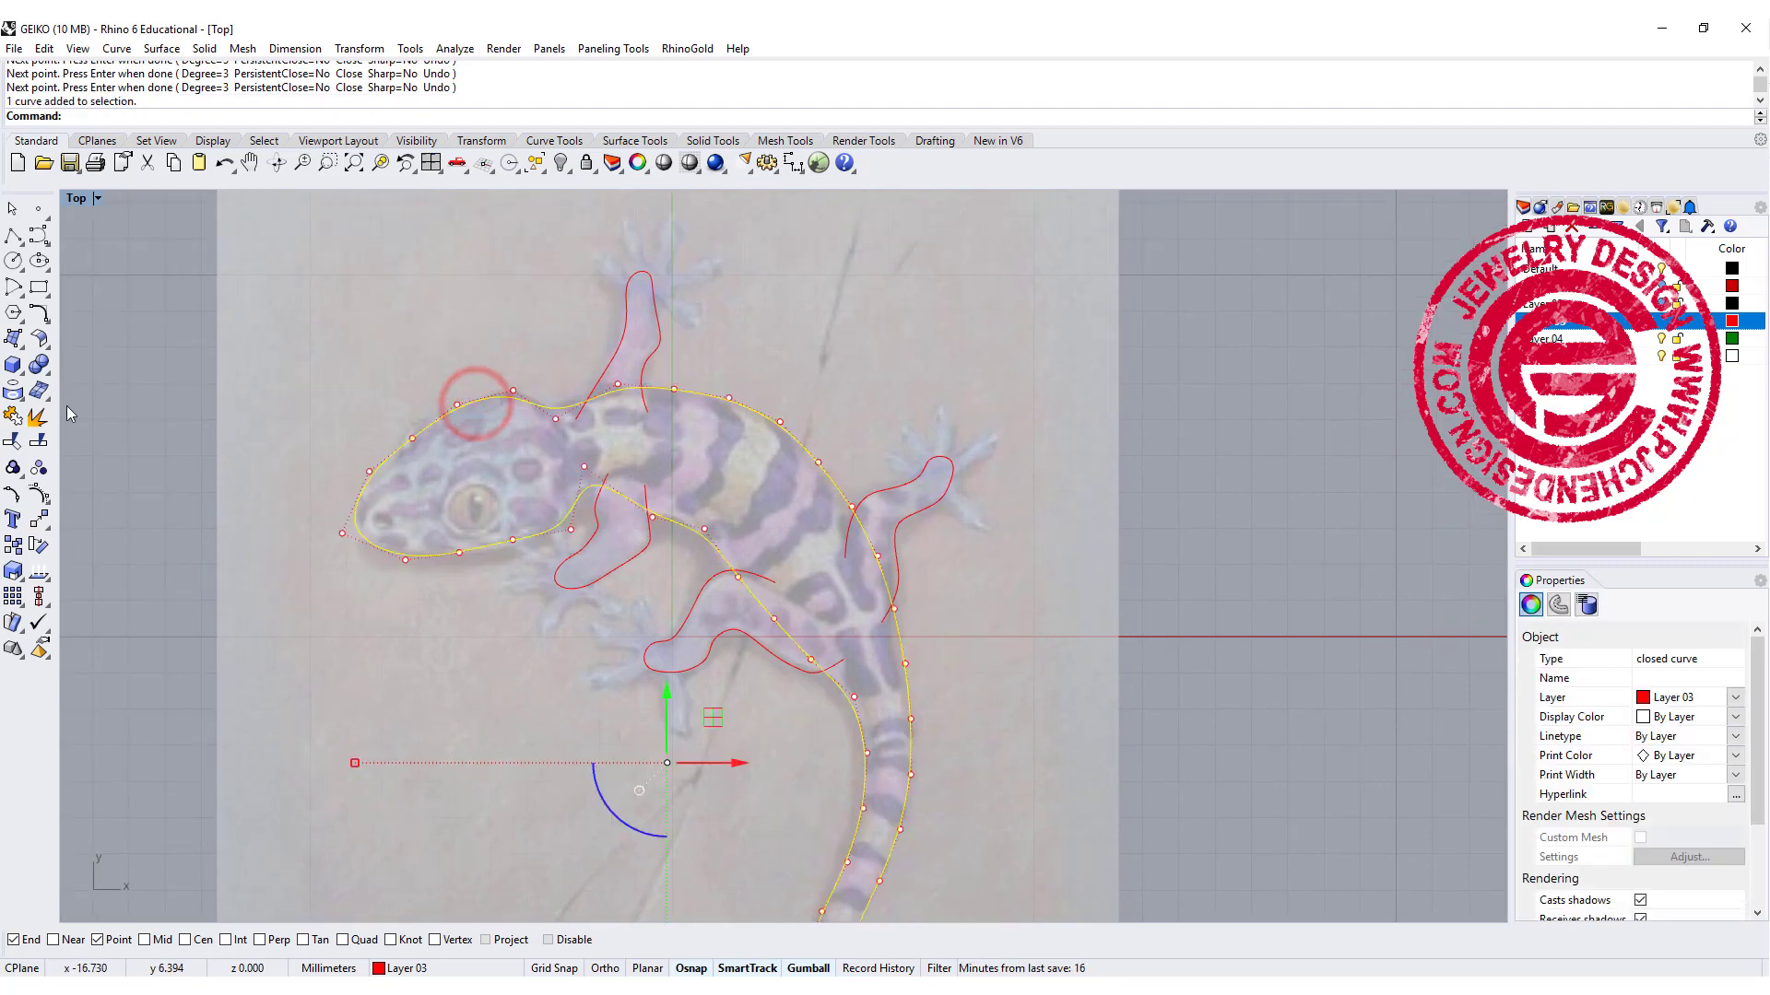
click(38, 442)
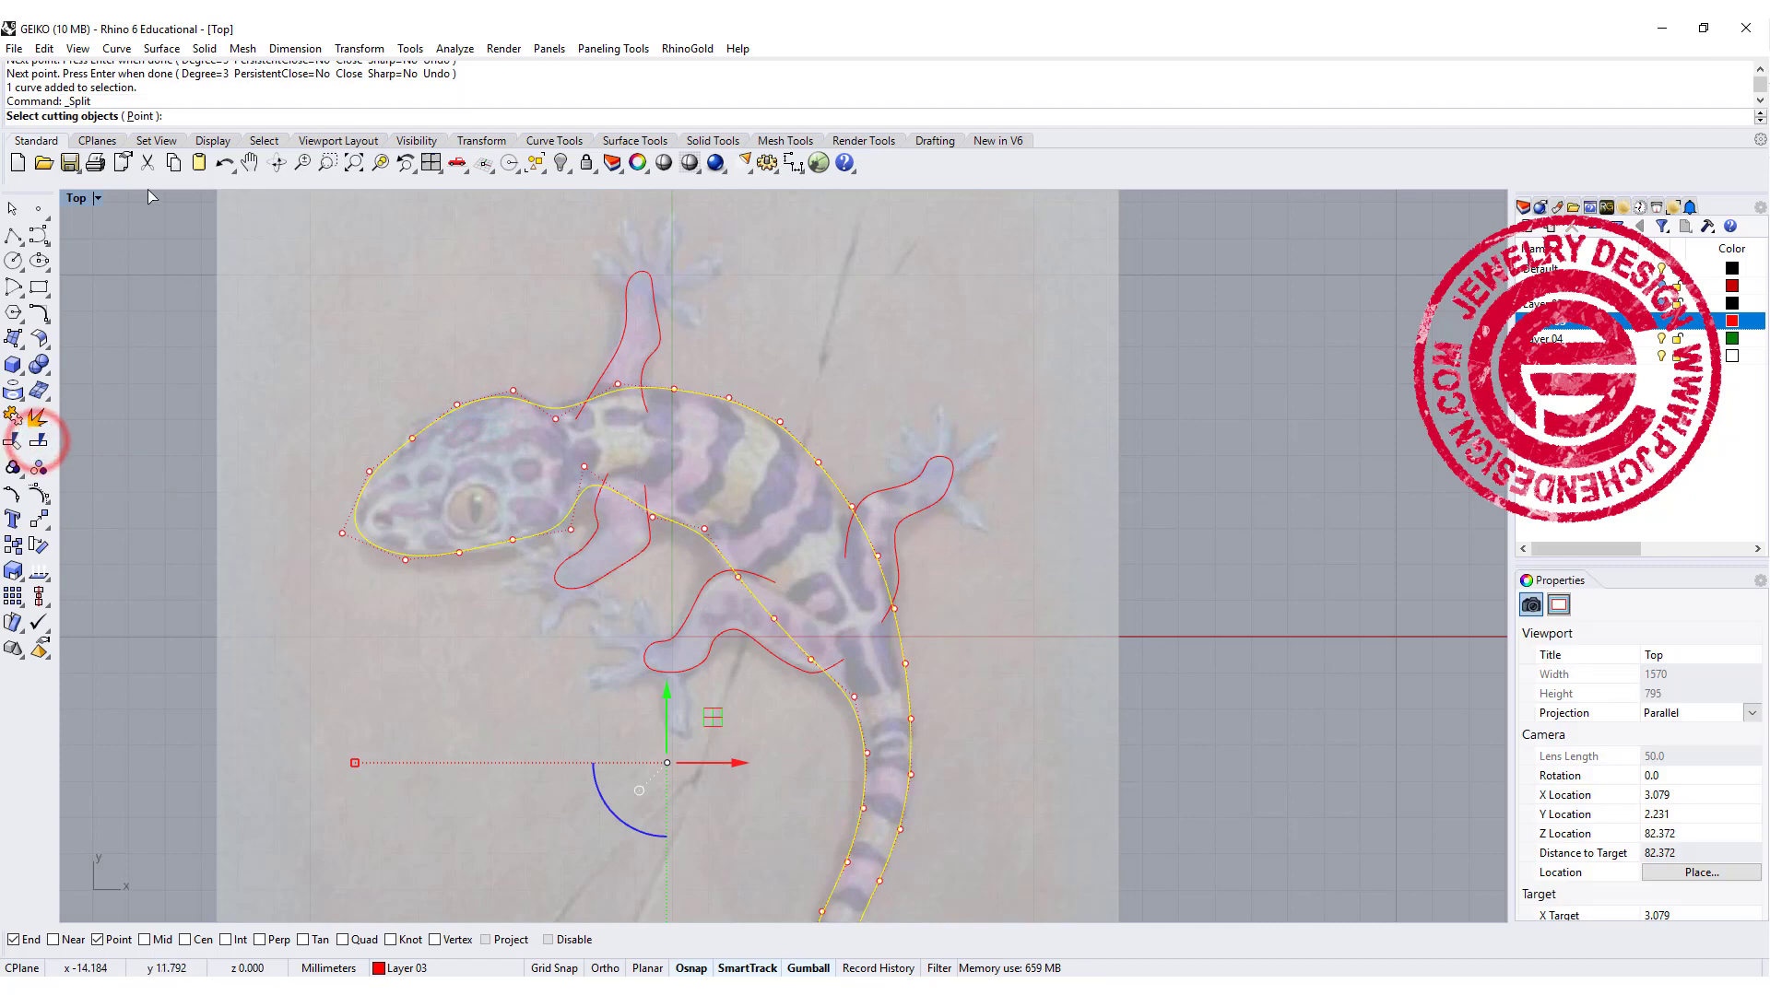
click(140, 116)
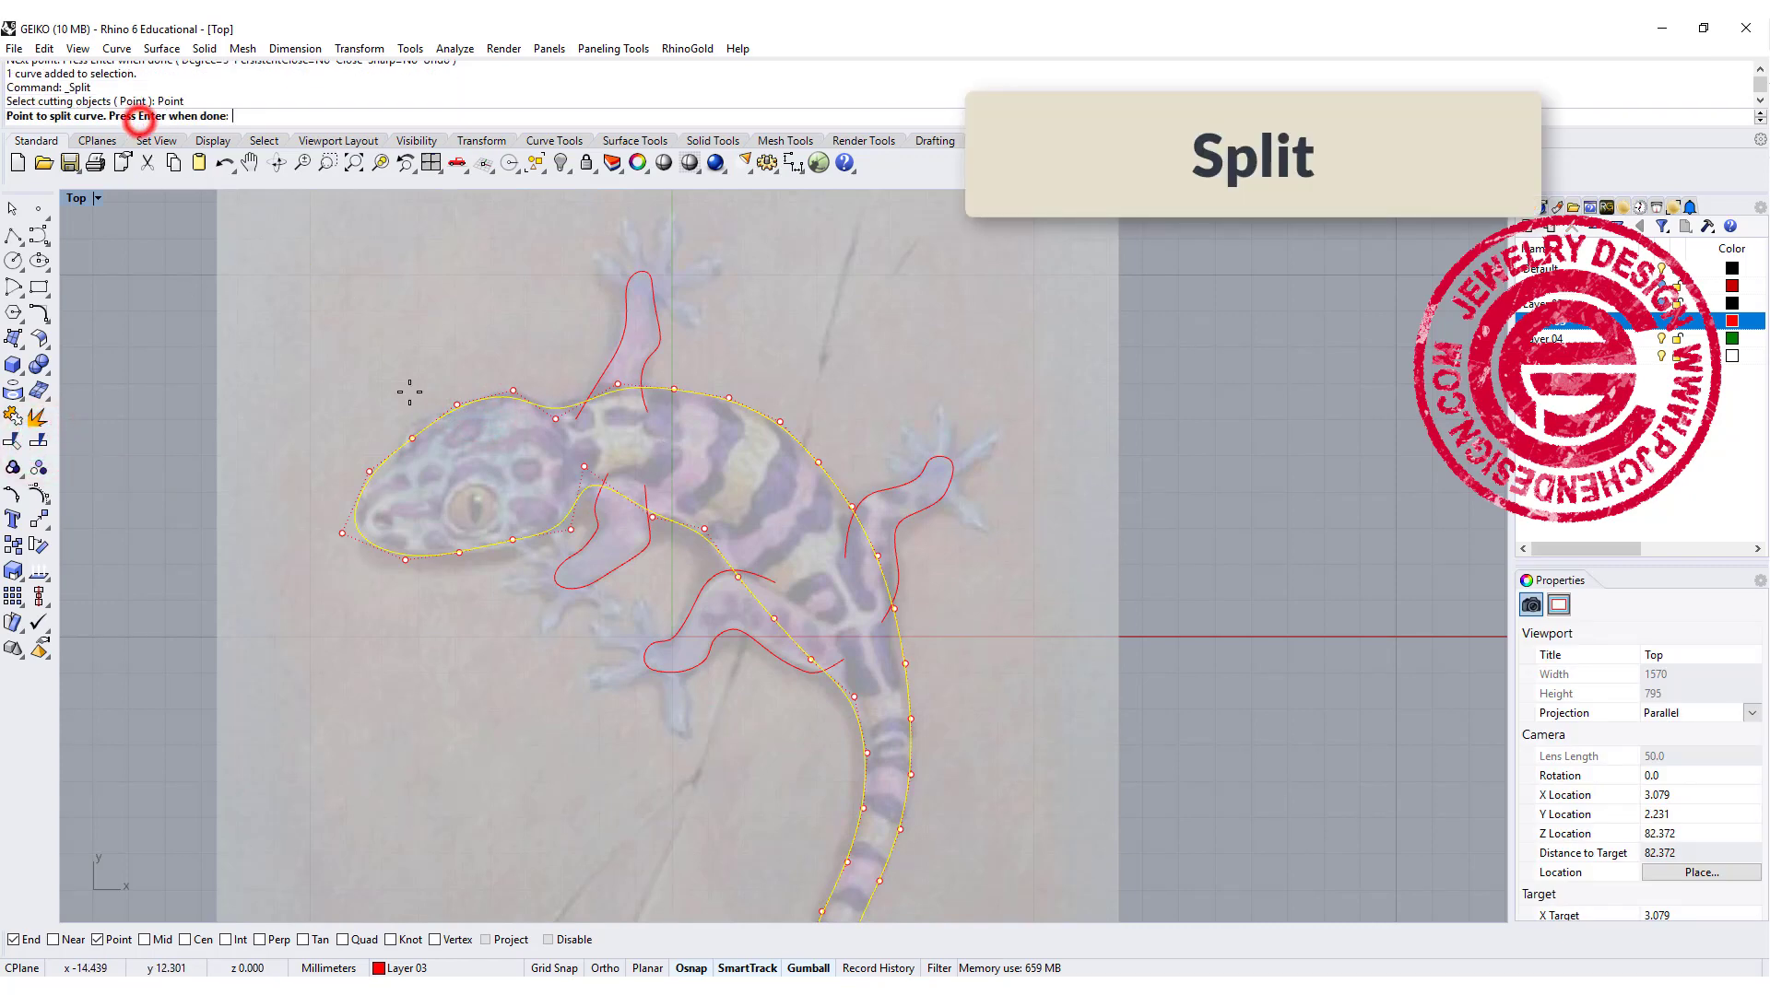
click(356, 533)
scroll(721, 670, down, 3)
scroll(842, 811, up, 8)
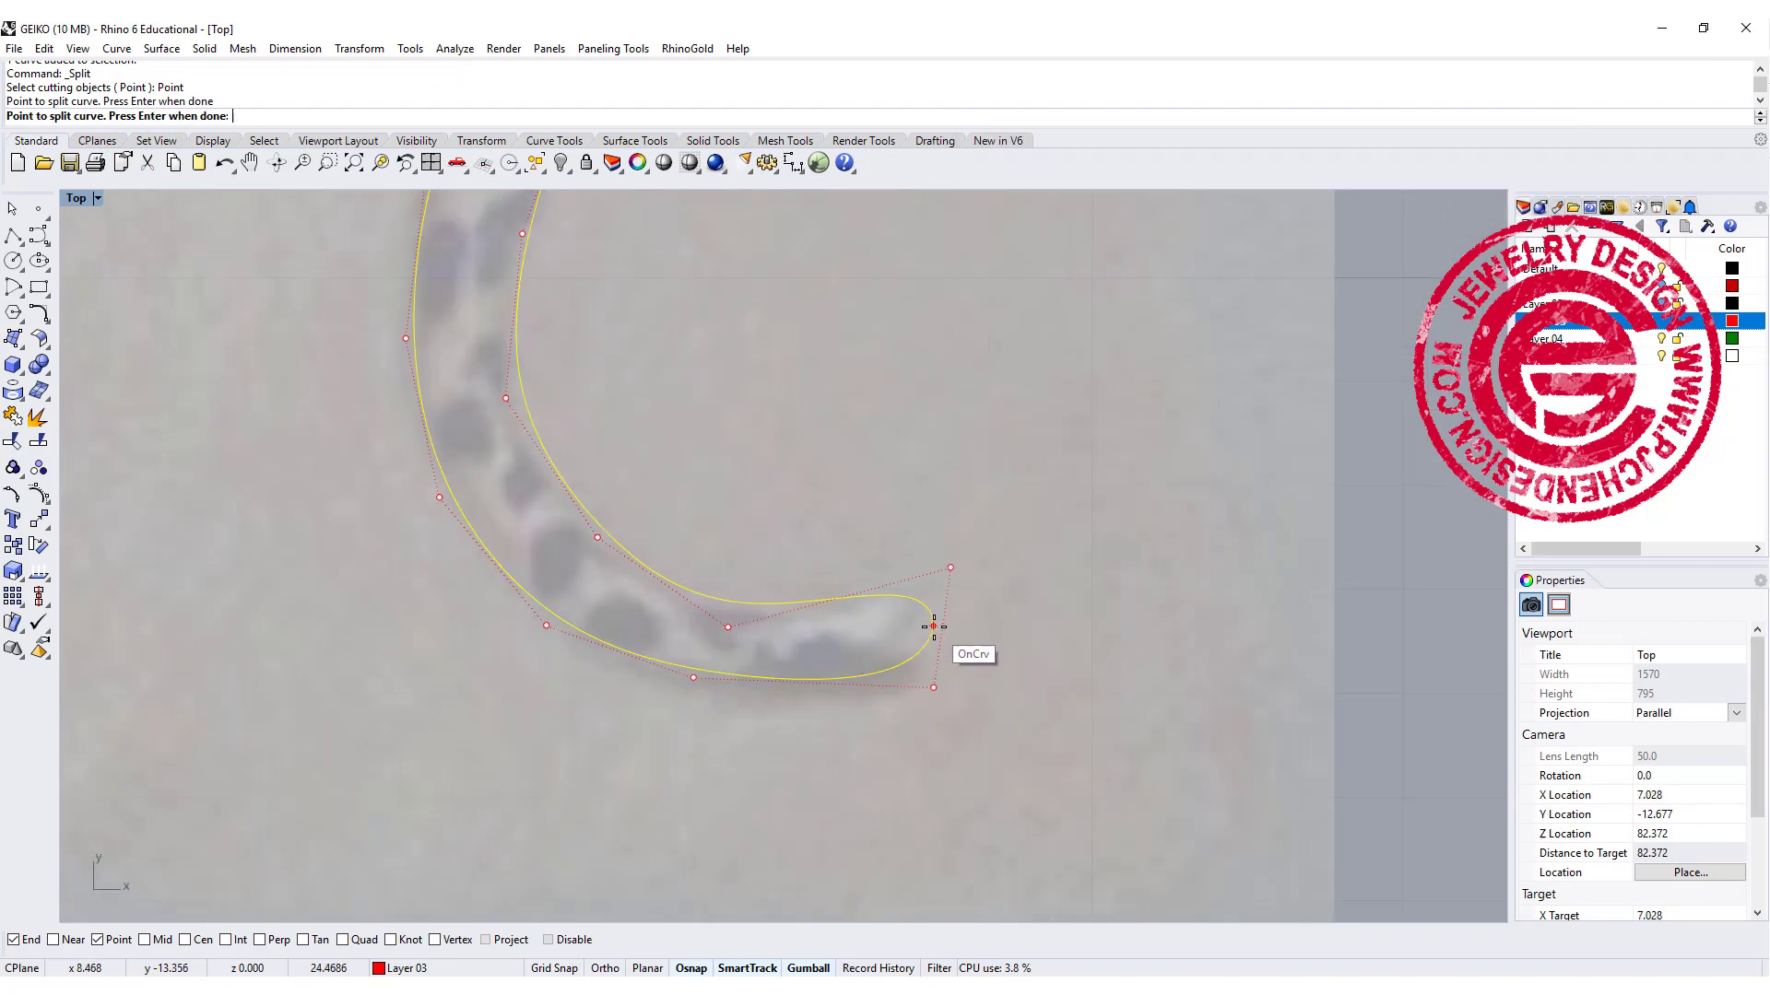
click(933, 623)
scroll(908, 645, down, 3)
key(Return)
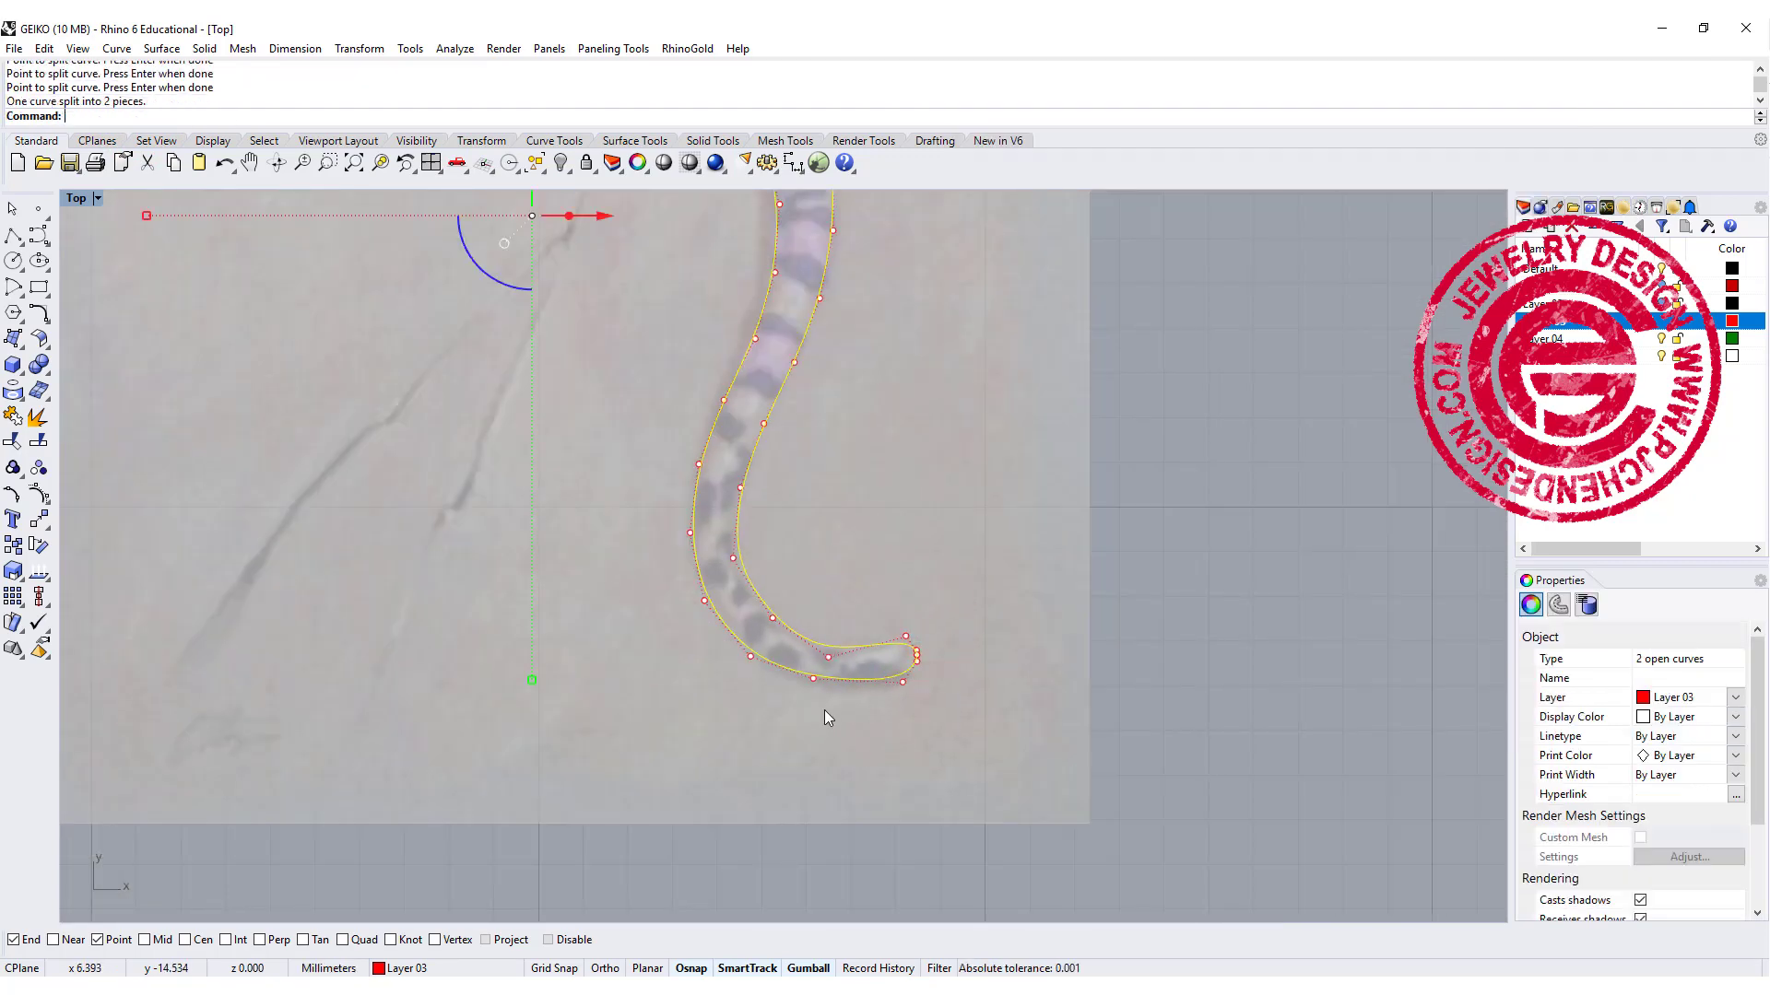
click(836, 702)
click(844, 679)
click(870, 645)
click(722, 759)
scroll(701, 608, down, 4)
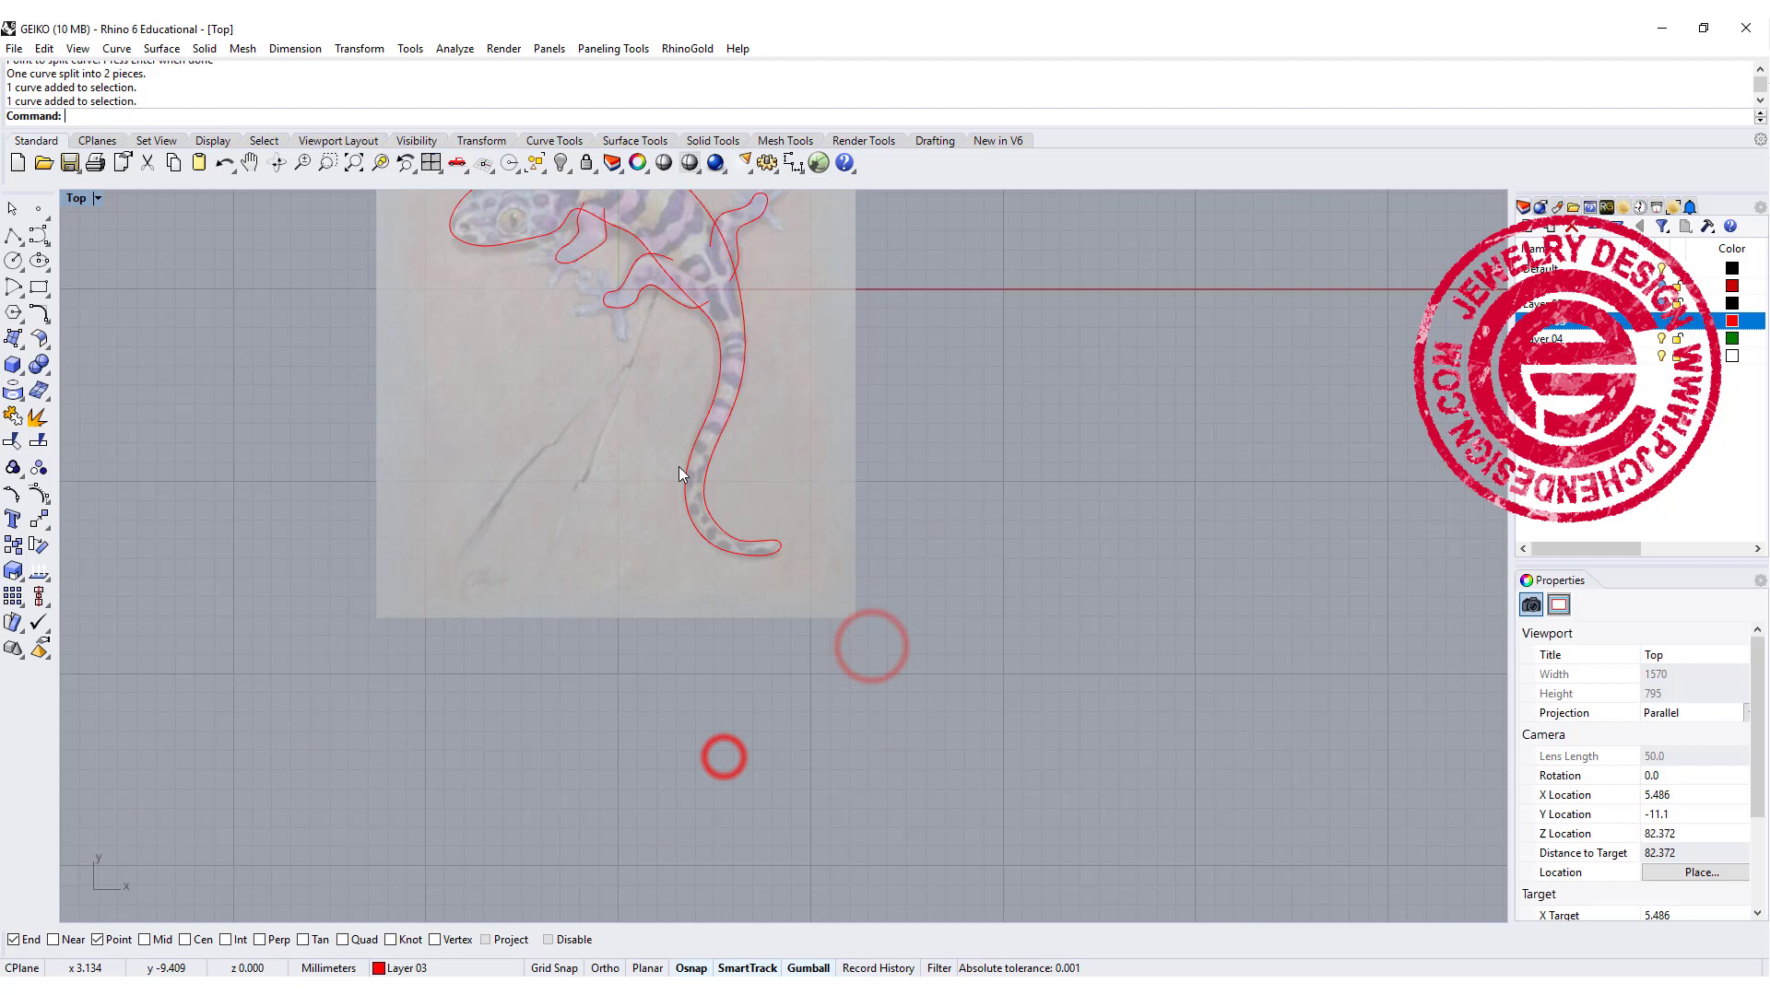
Step: Draw an upright arc about 3.7 mm wide across the middle of the body, from the belly curve to the back curve, directed vertically upward
right_drag(651, 418, 644, 498)
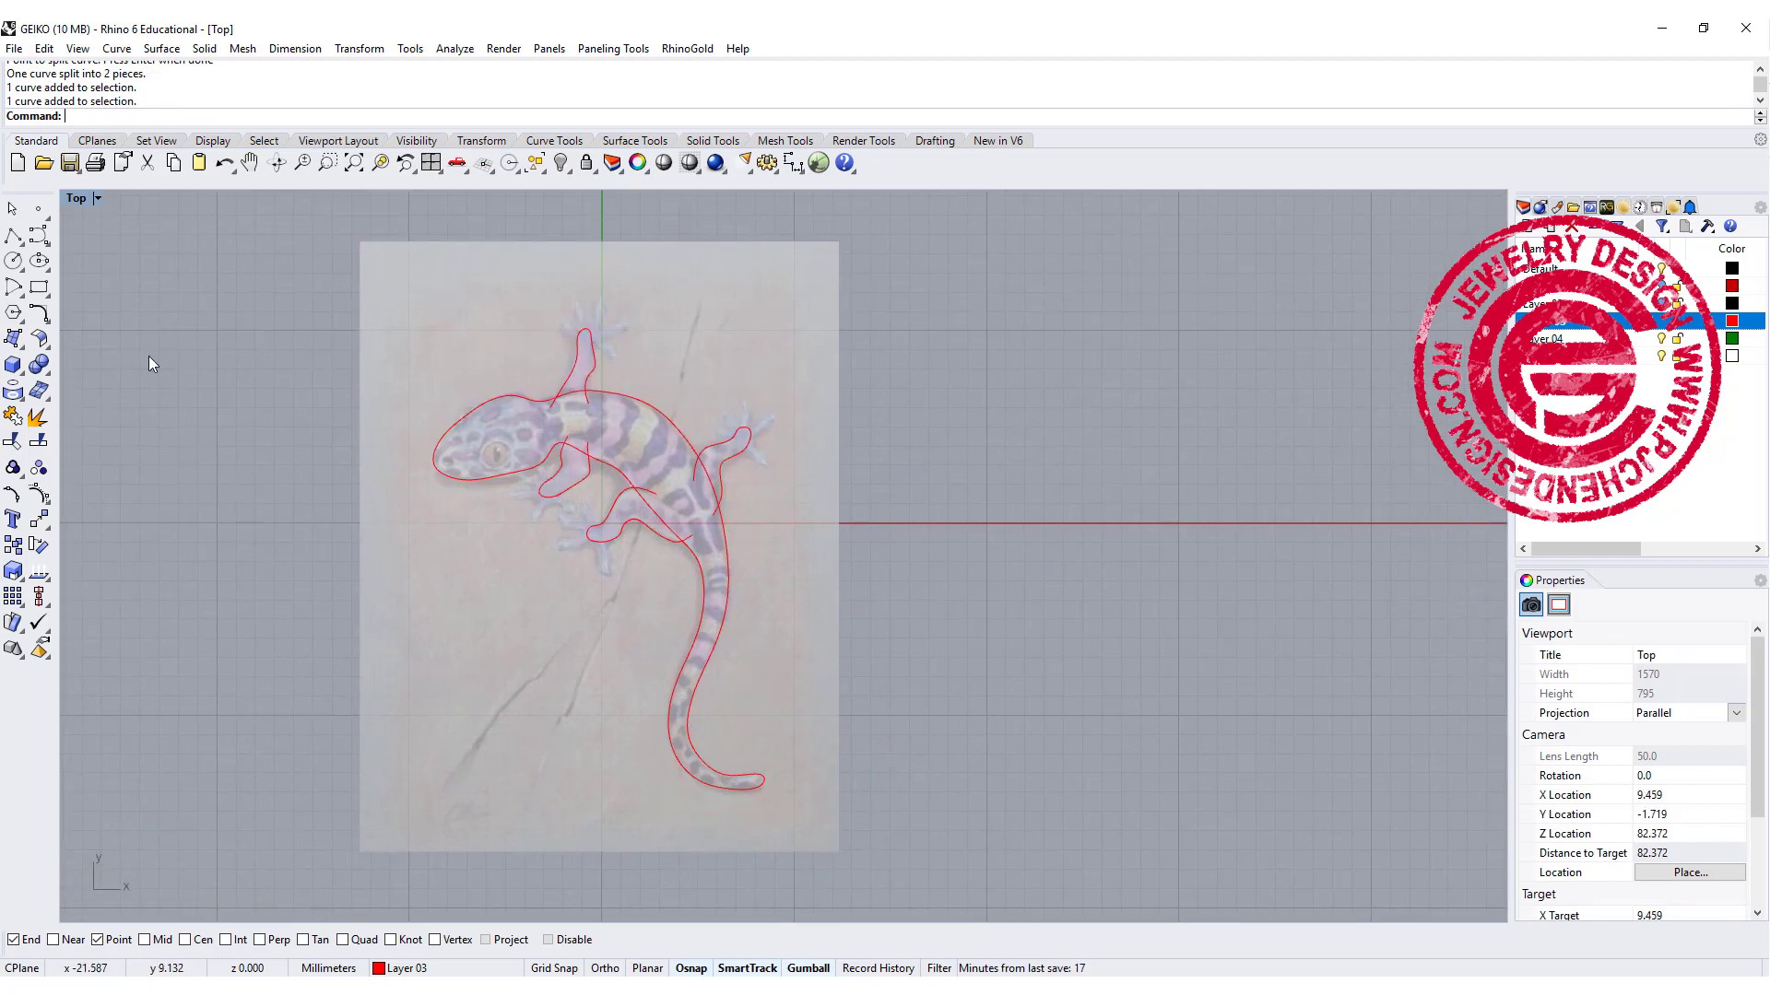
click(13, 287)
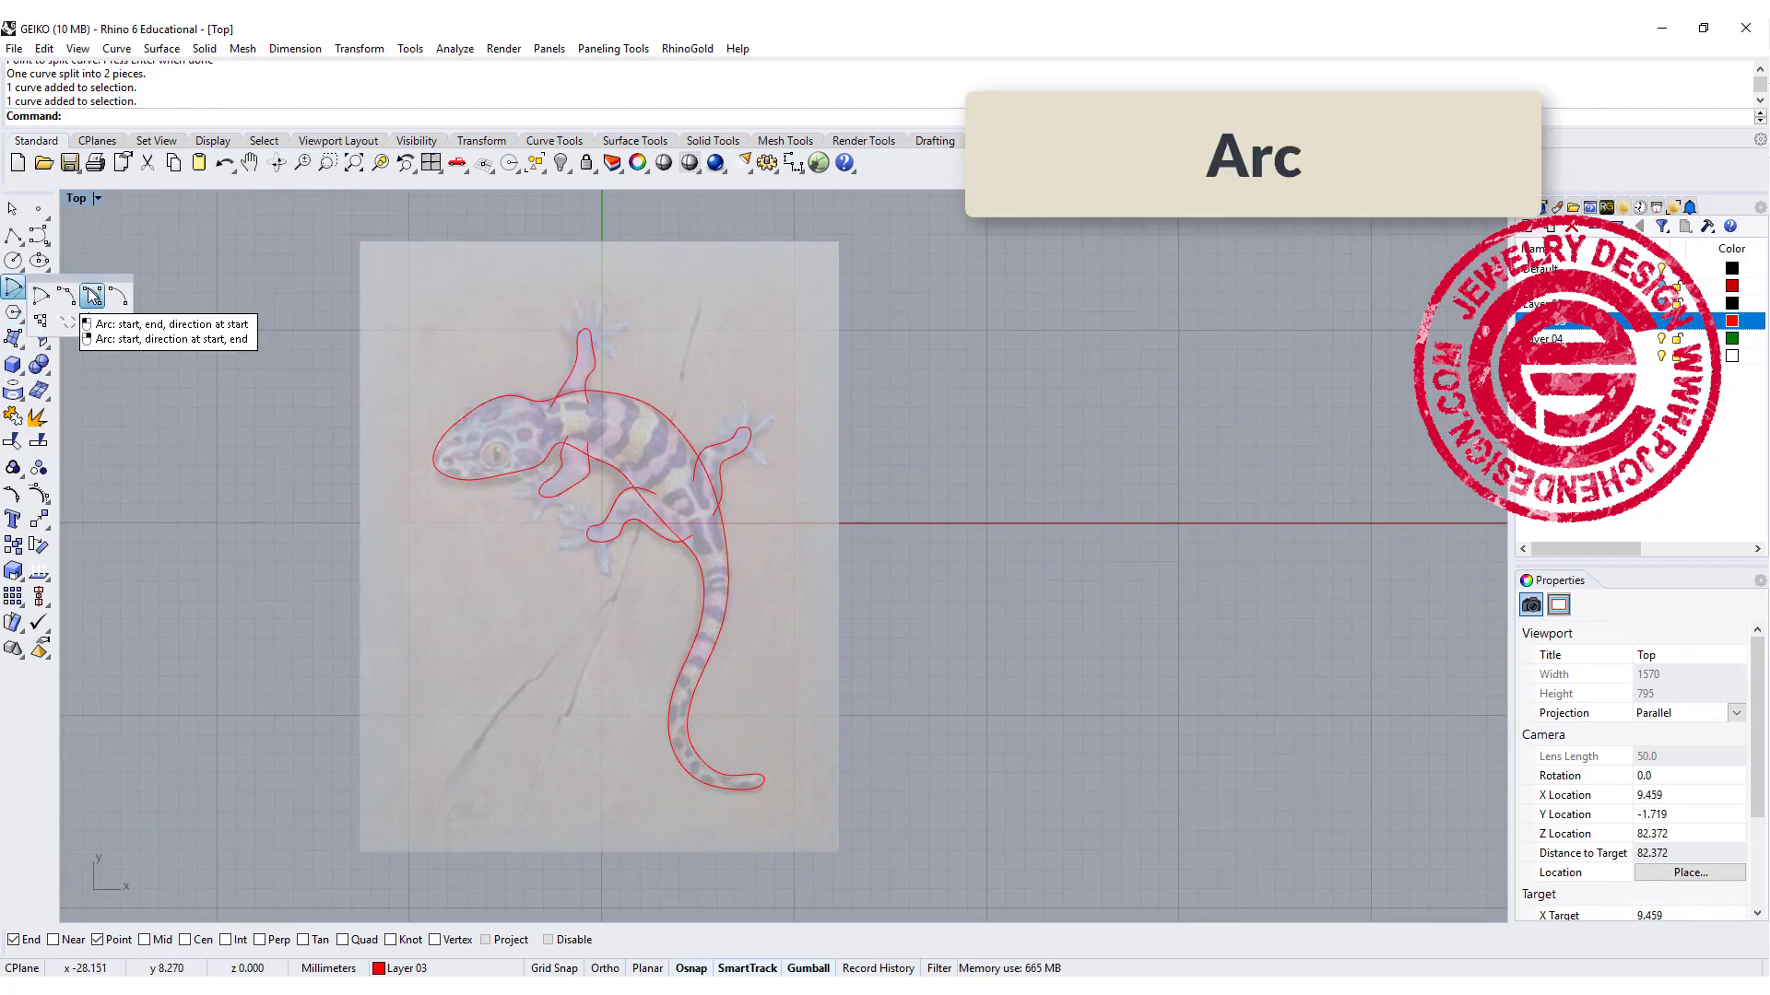
click(91, 295)
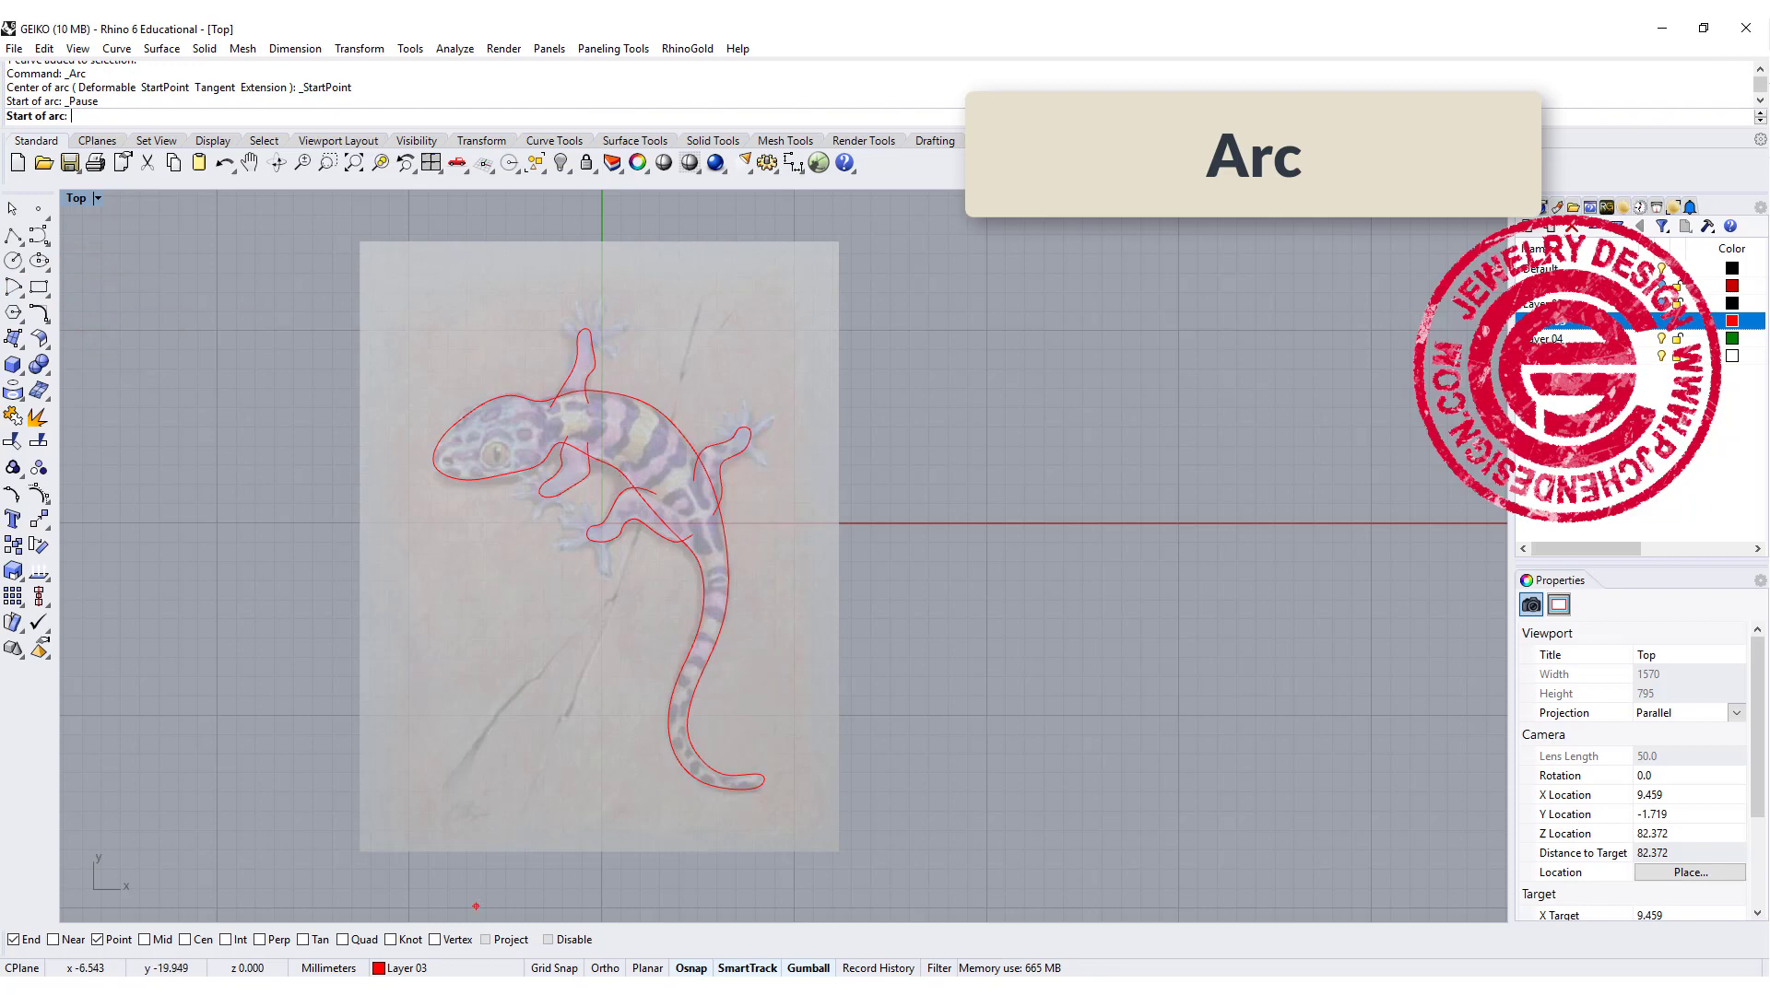
click(619, 469)
scroll(664, 433, up, 8)
scroll(659, 420, up, 2)
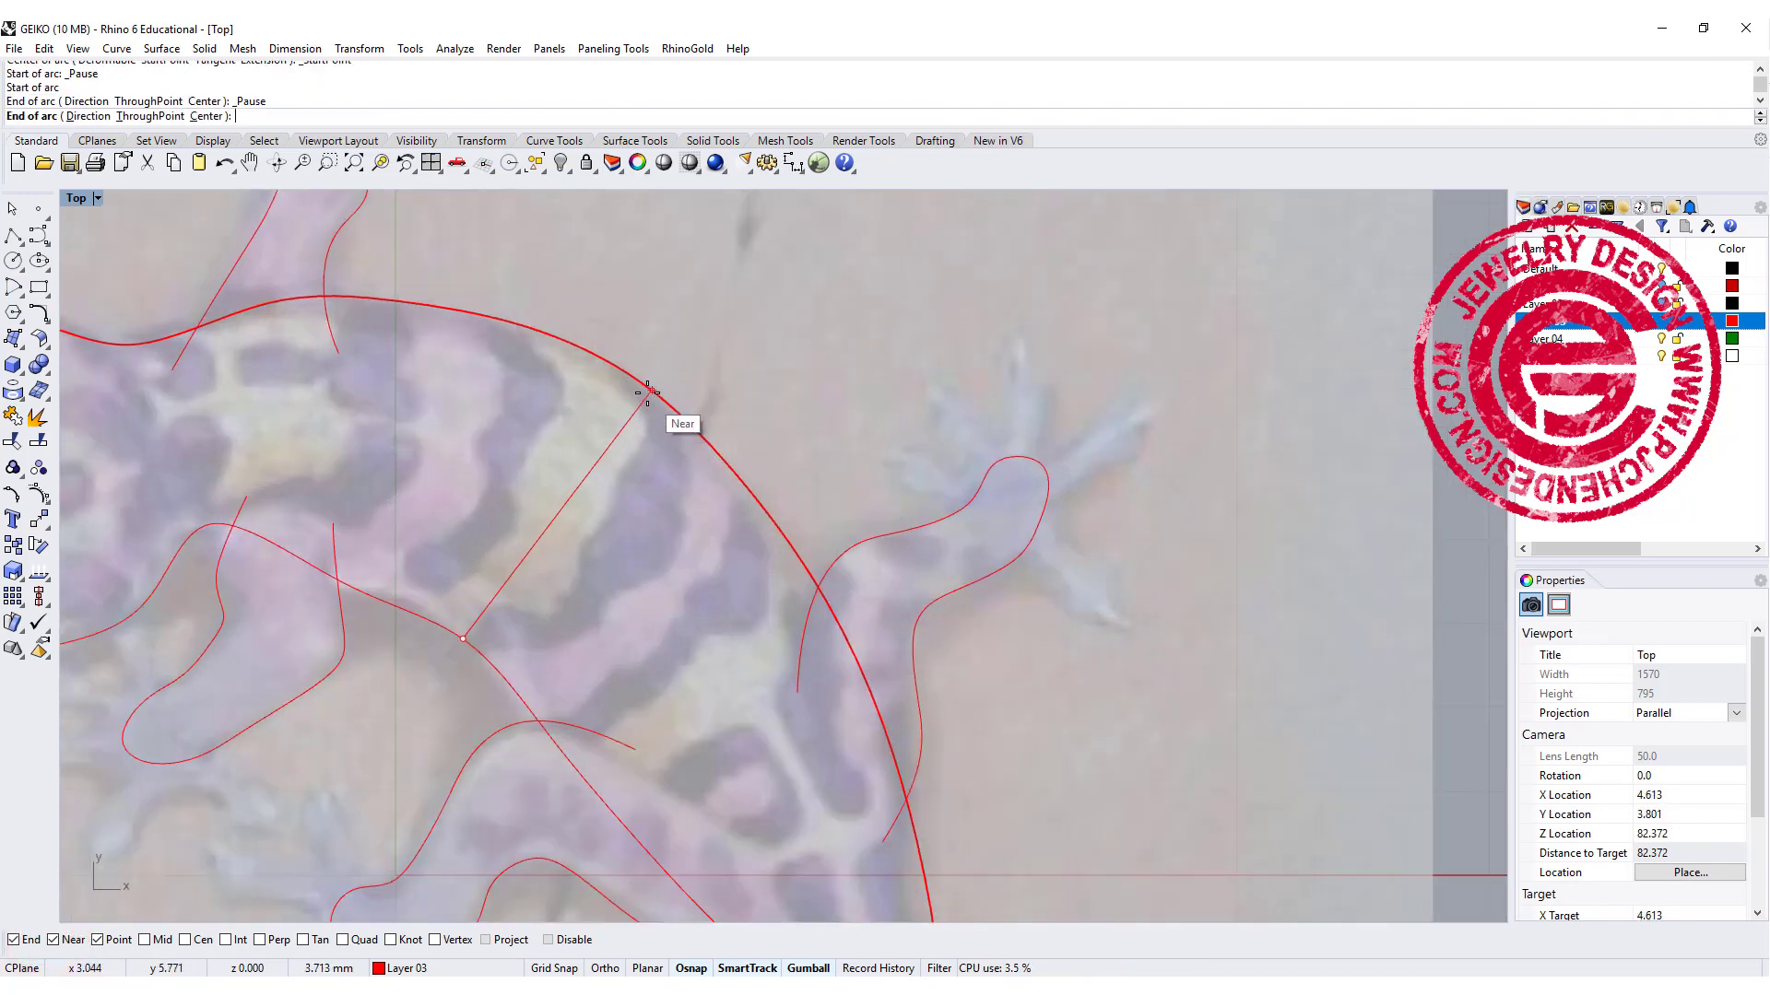
click(648, 392)
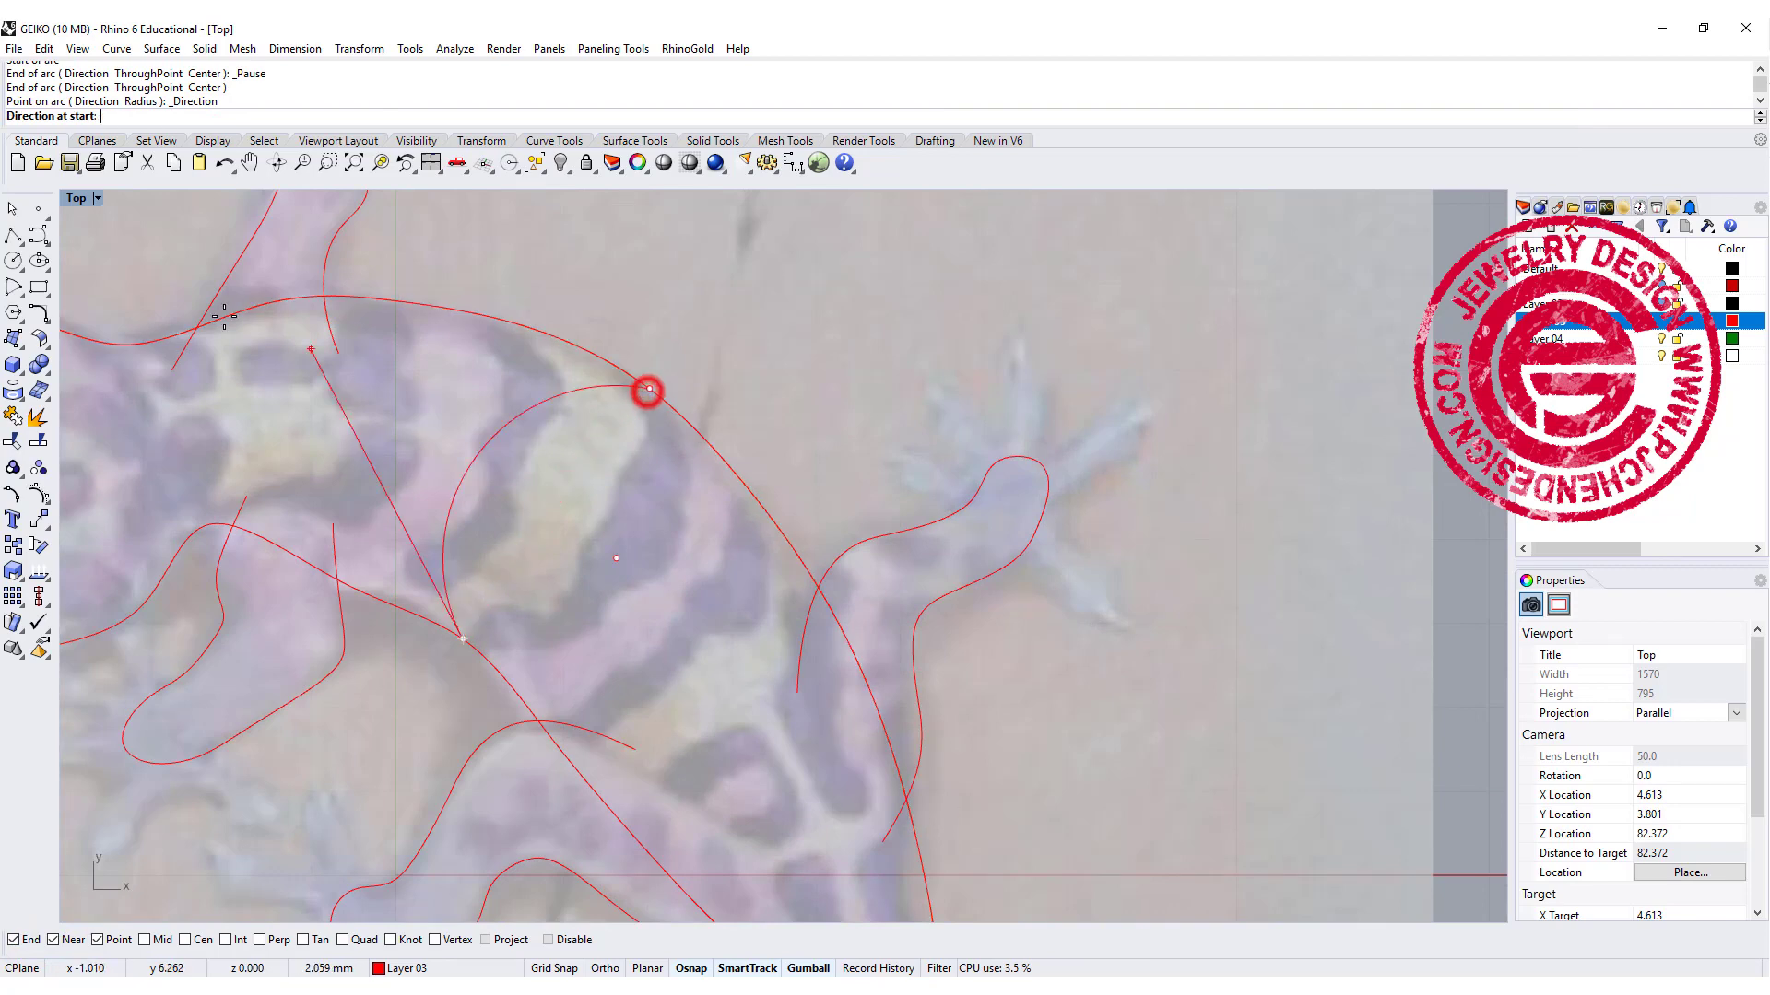
double_click(80, 198)
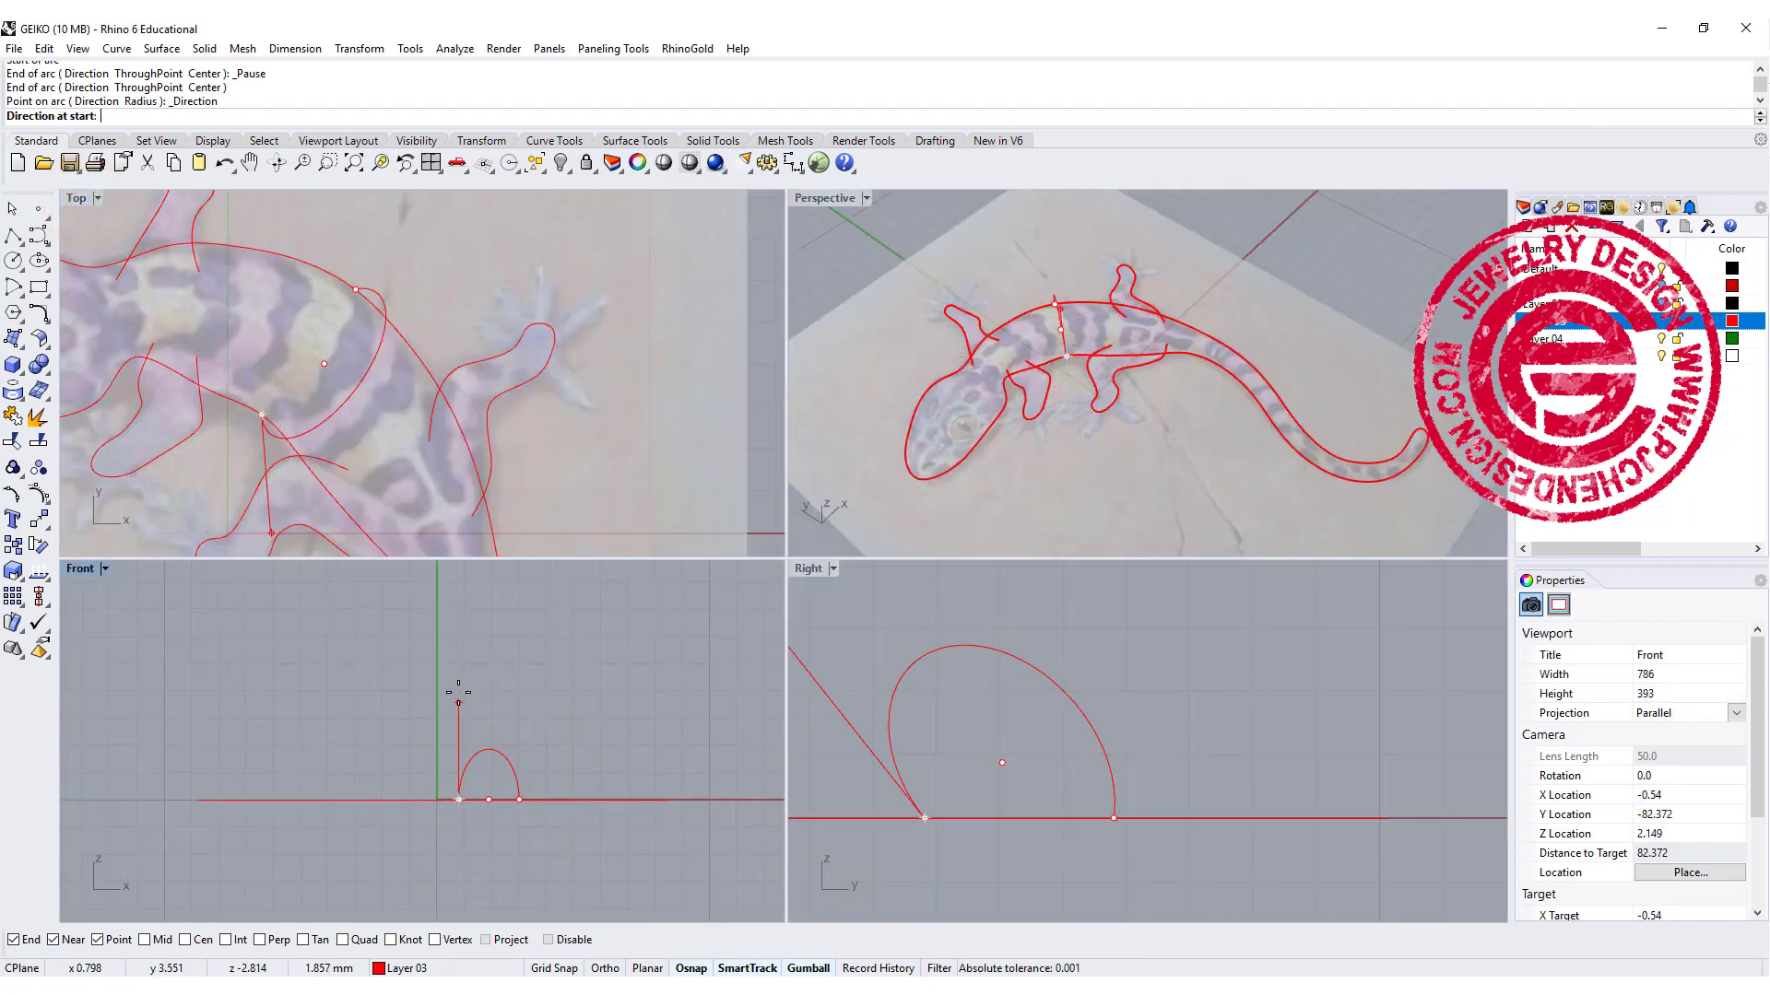
click(431, 683)
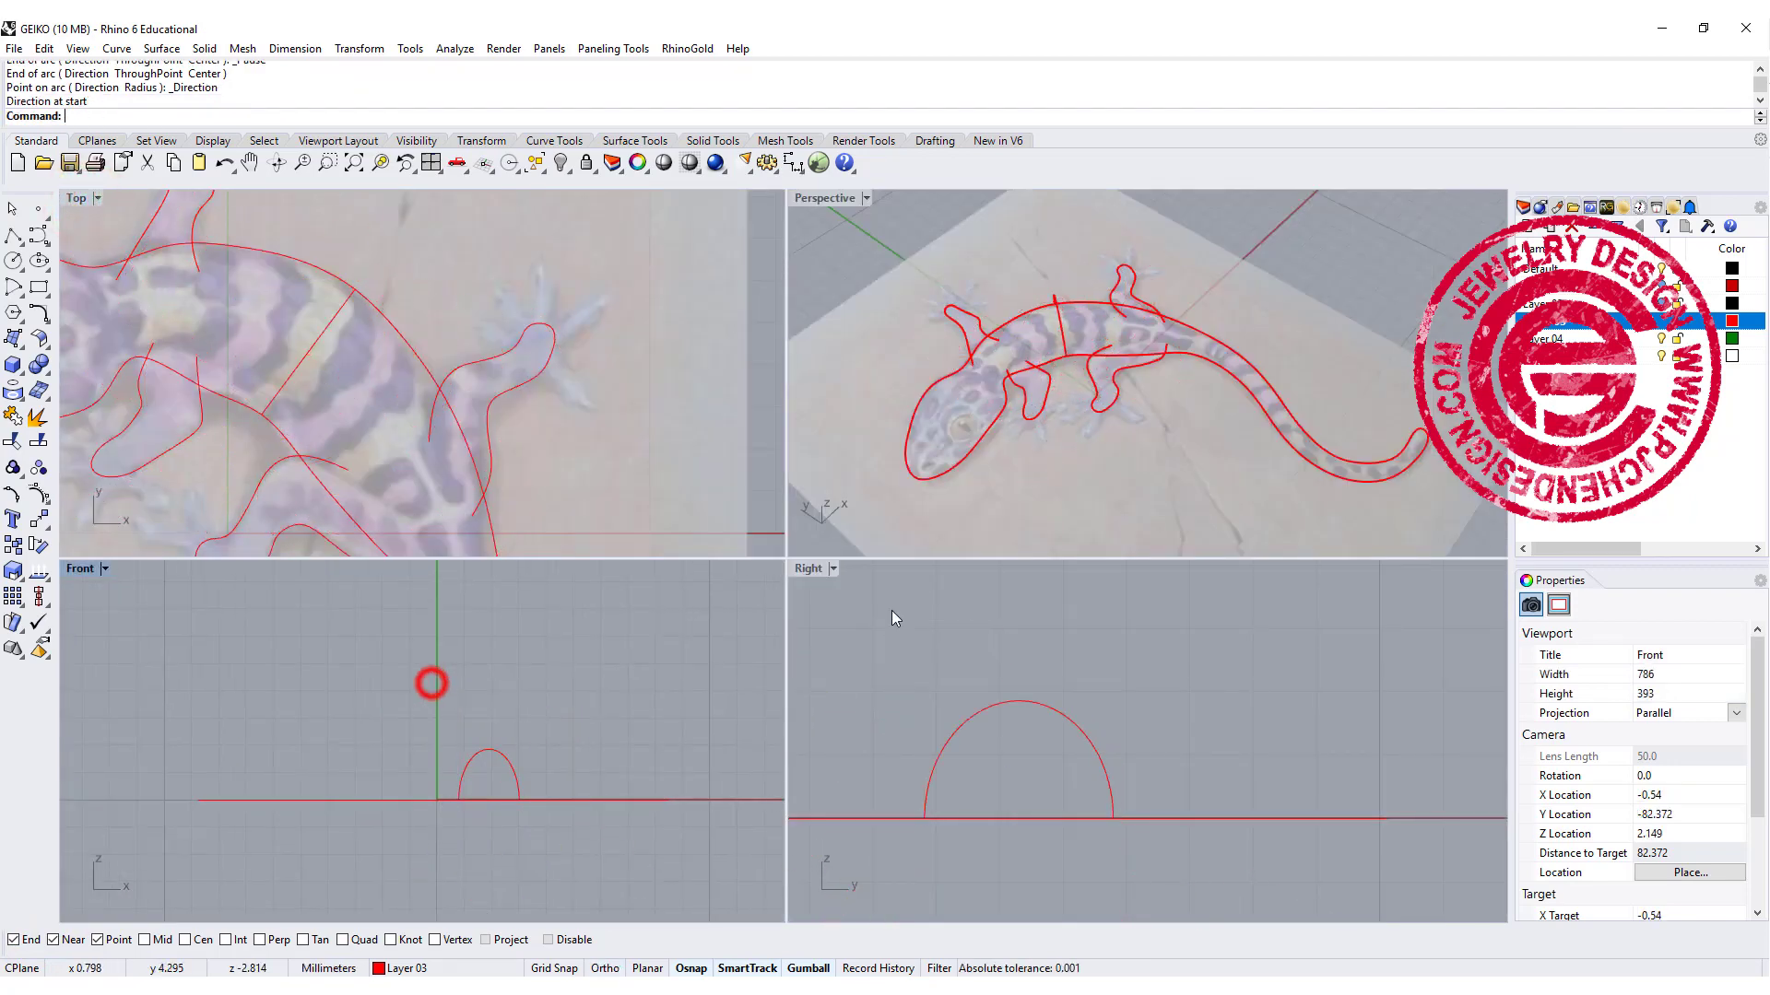
Step: Sweep the body surface along the two outline halves as rails, using a snout point, the upright arc and a tail-tip point as cross sections
double_click(816, 198)
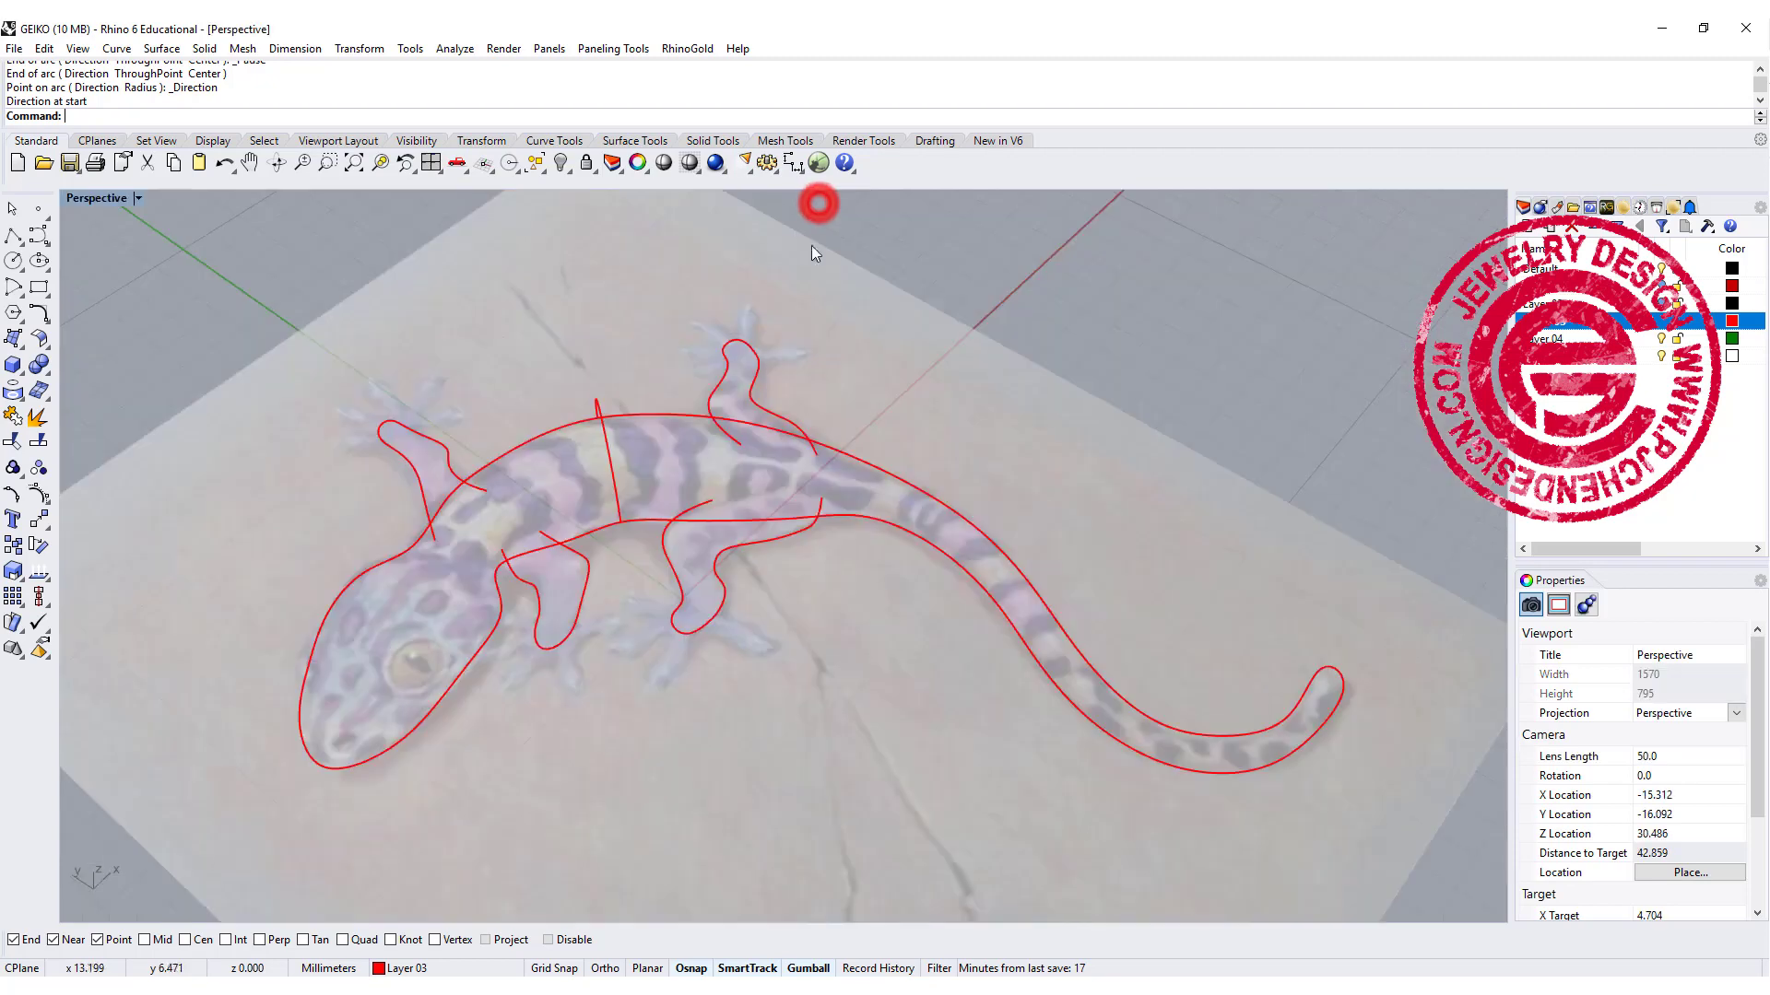
click(164, 49)
click(203, 125)
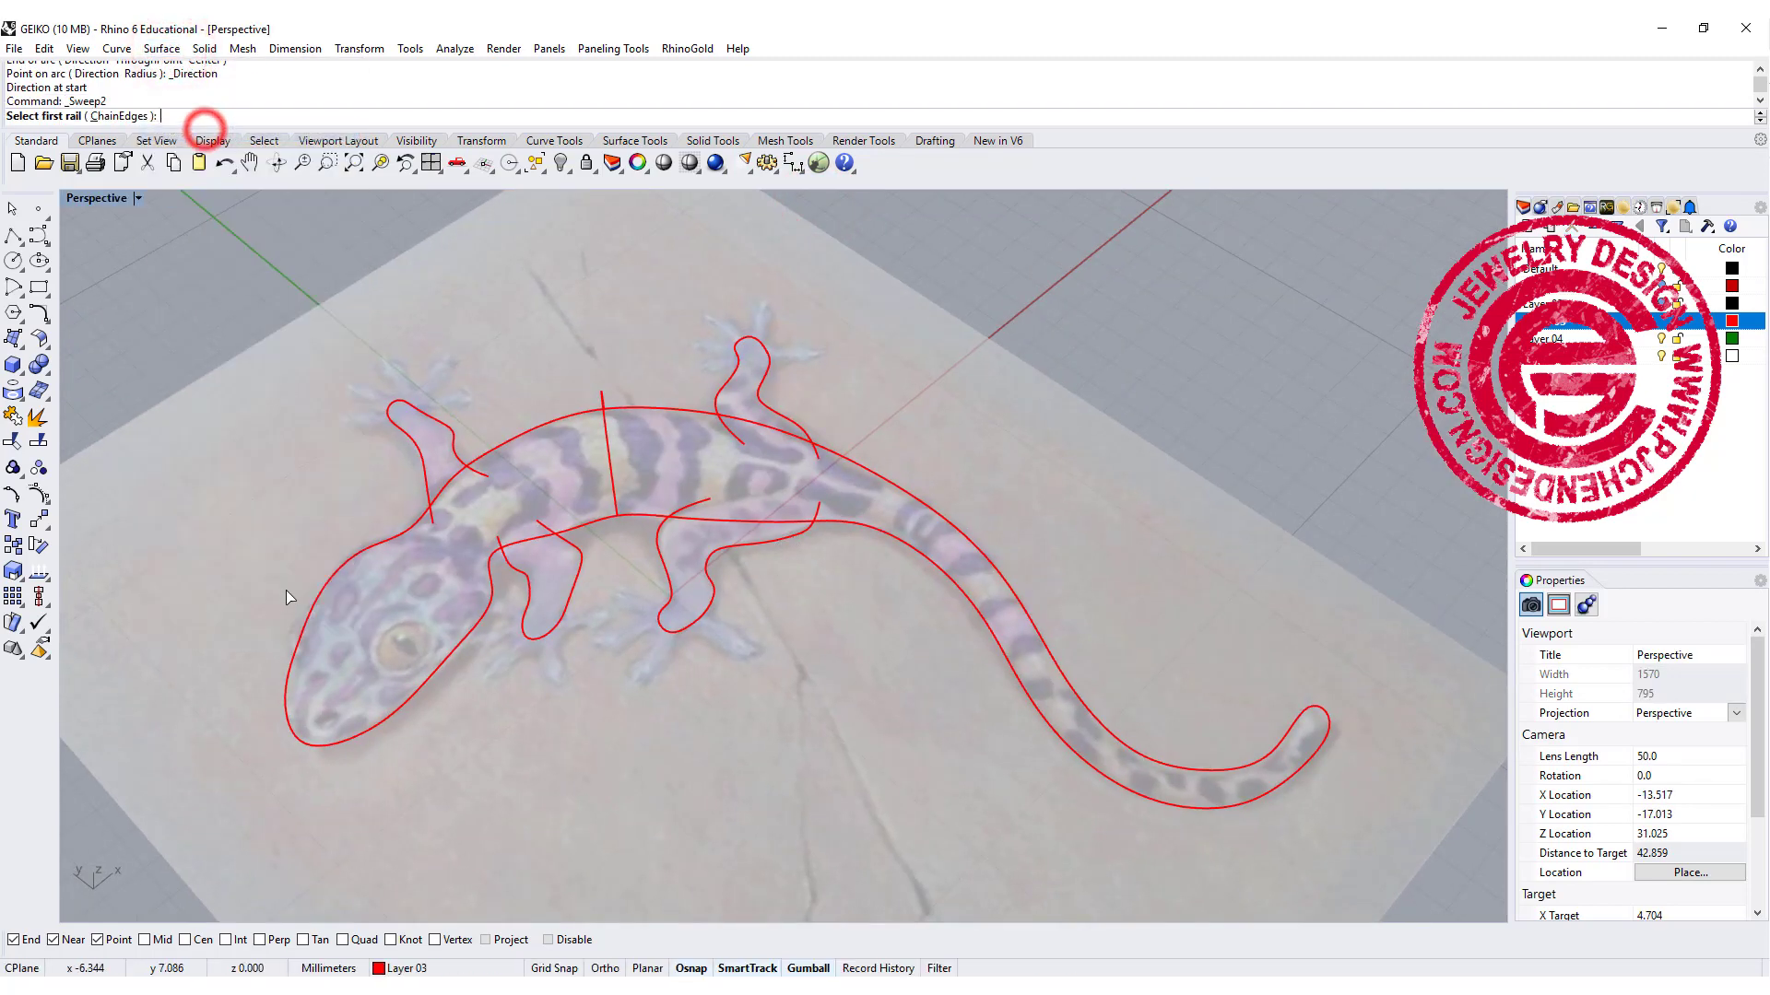
click(291, 645)
click(380, 714)
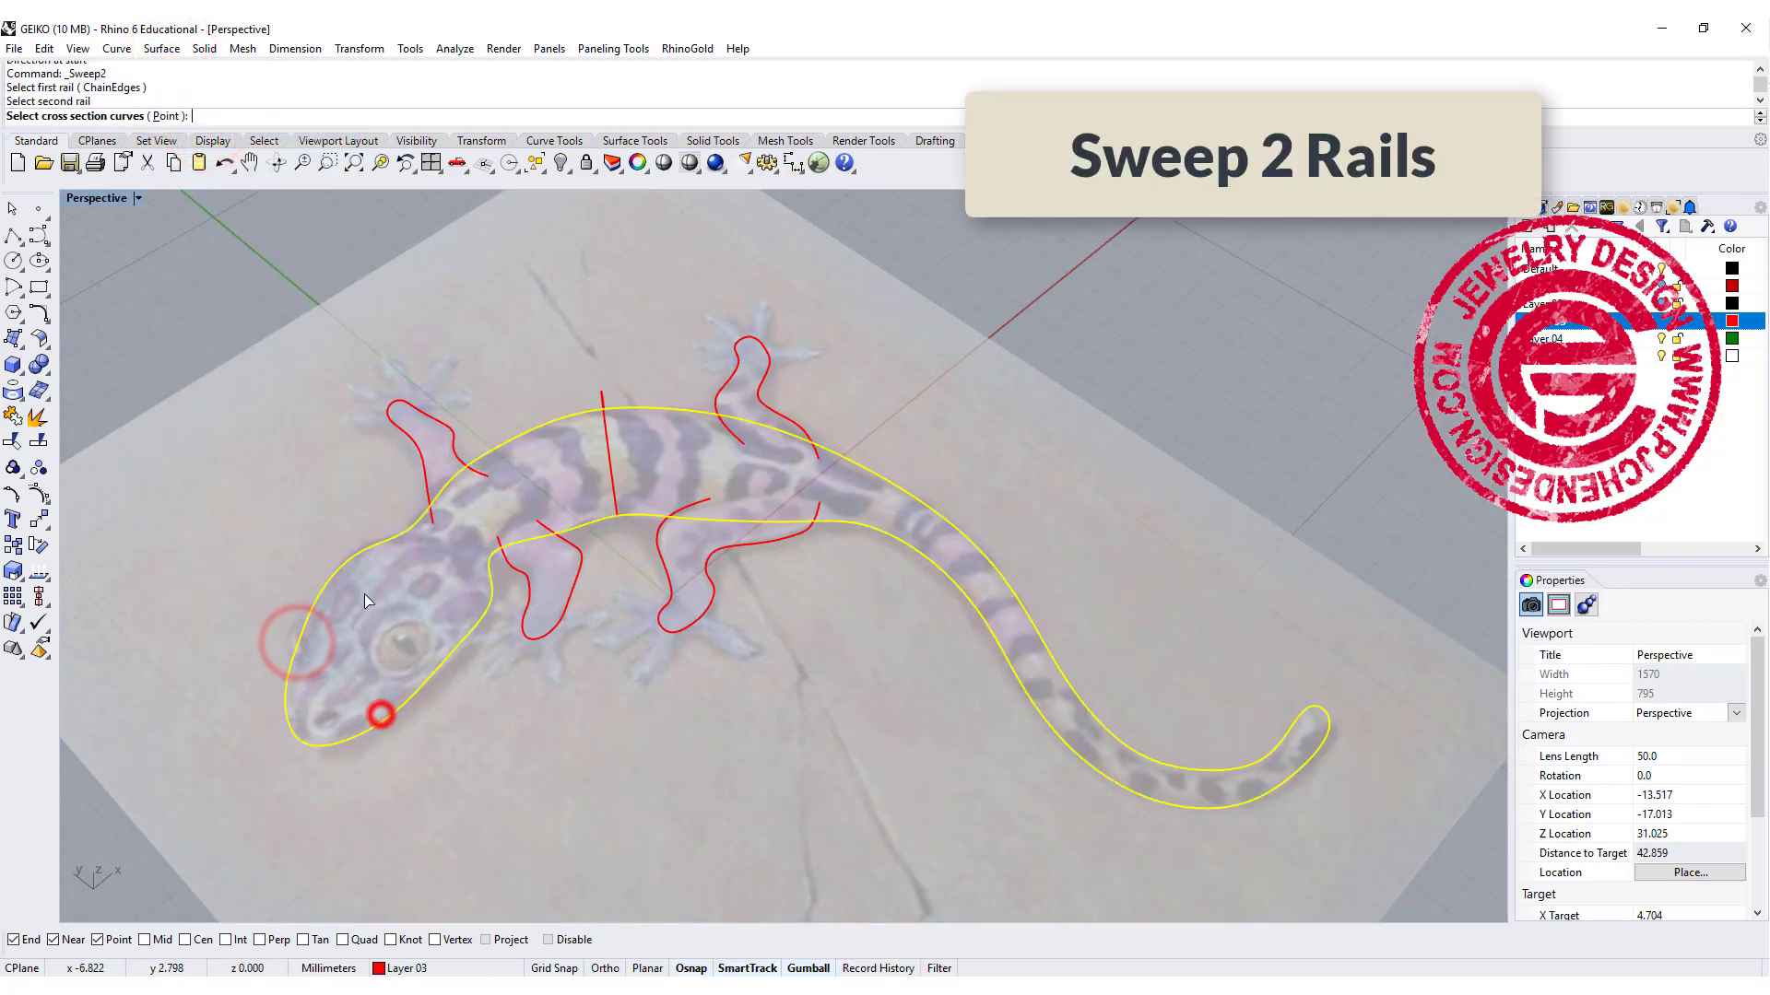
click(166, 117)
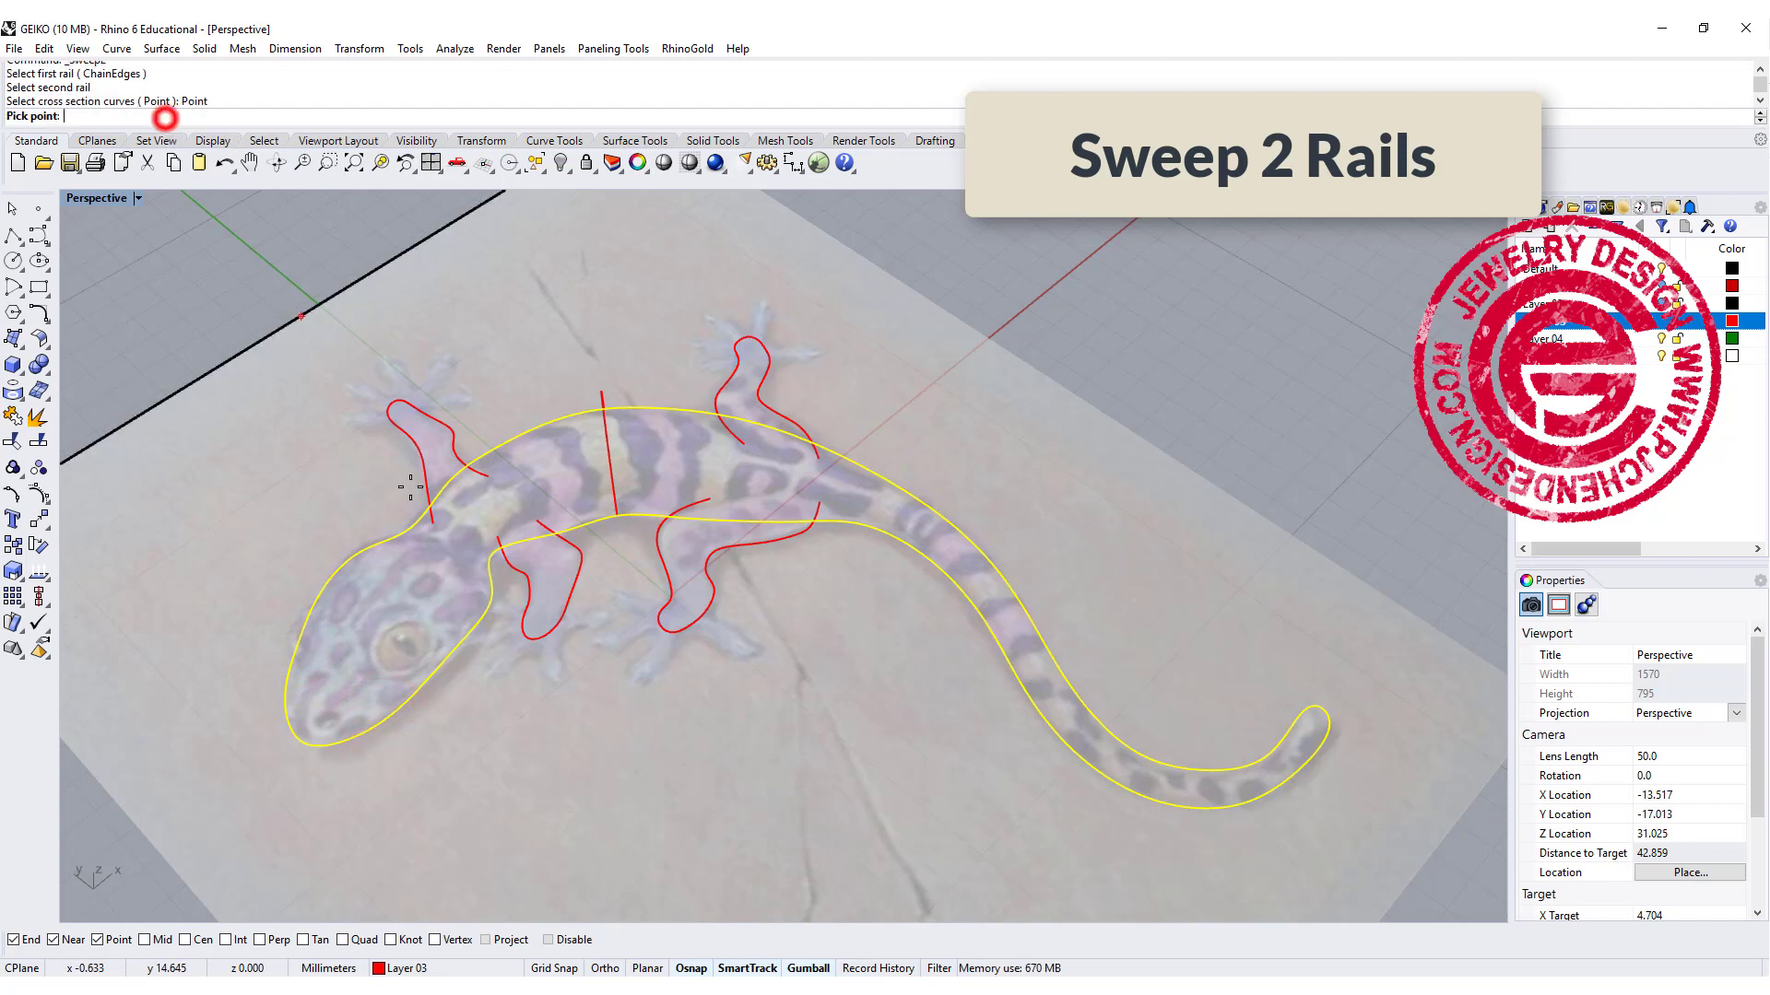
click(307, 741)
click(610, 468)
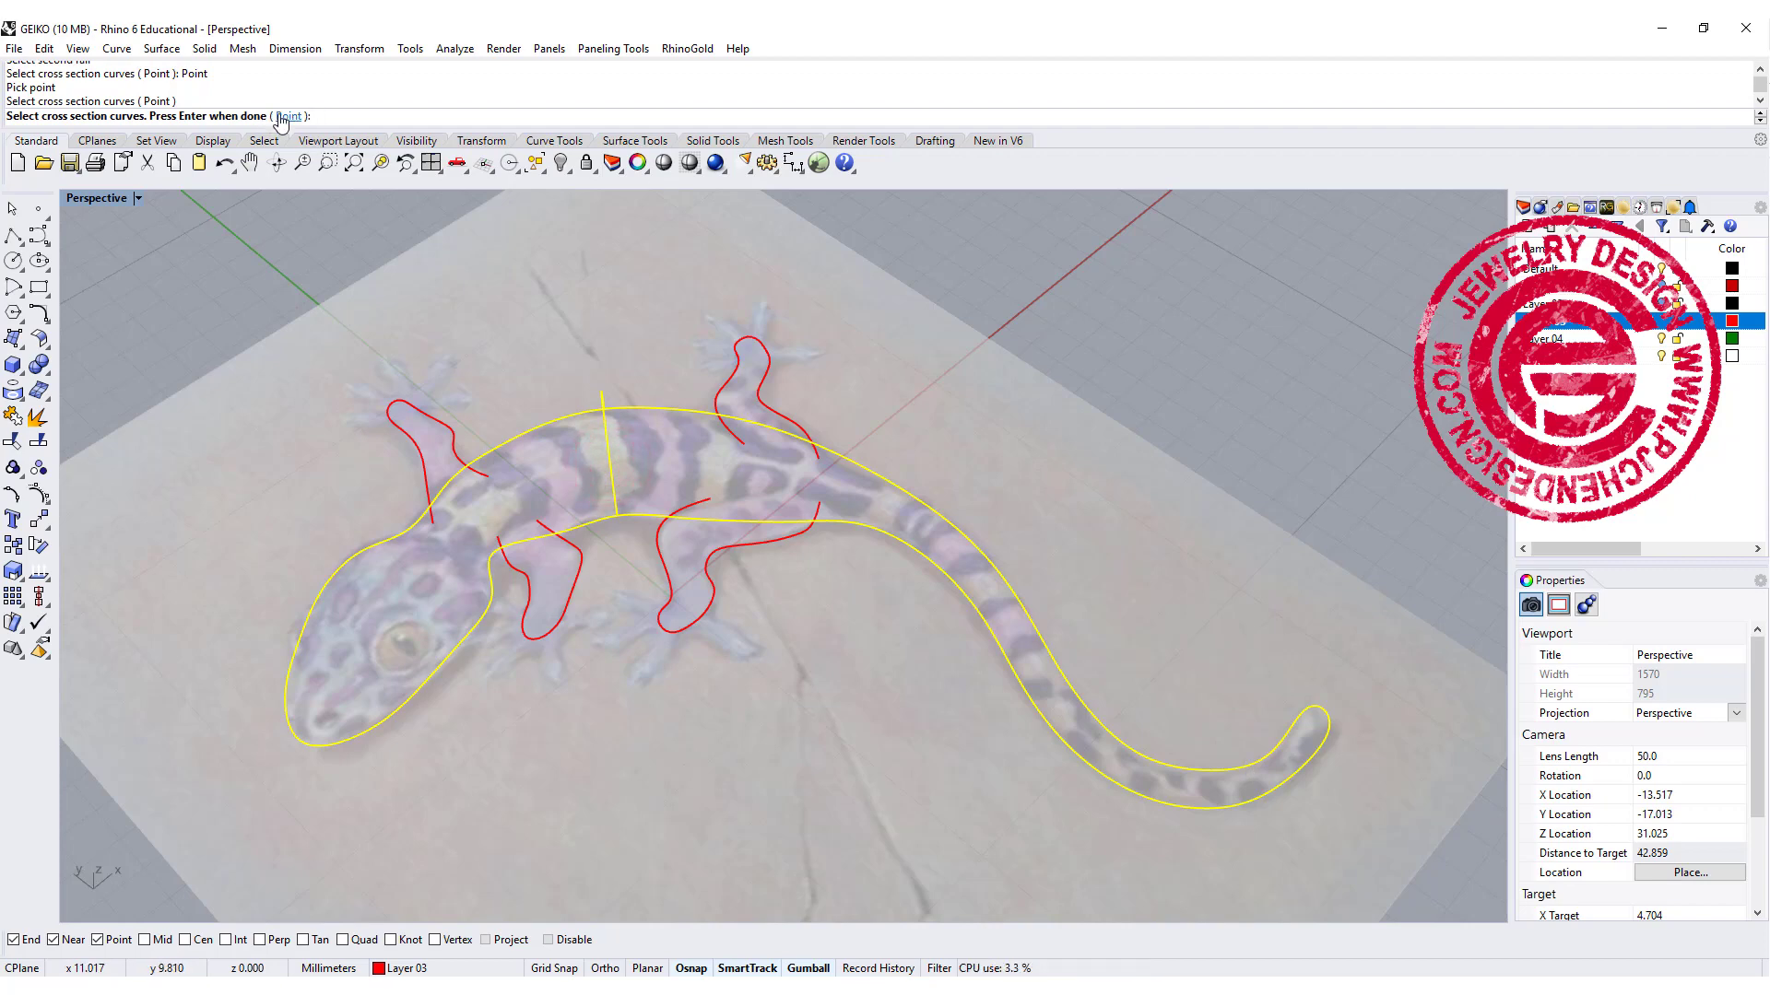
click(287, 116)
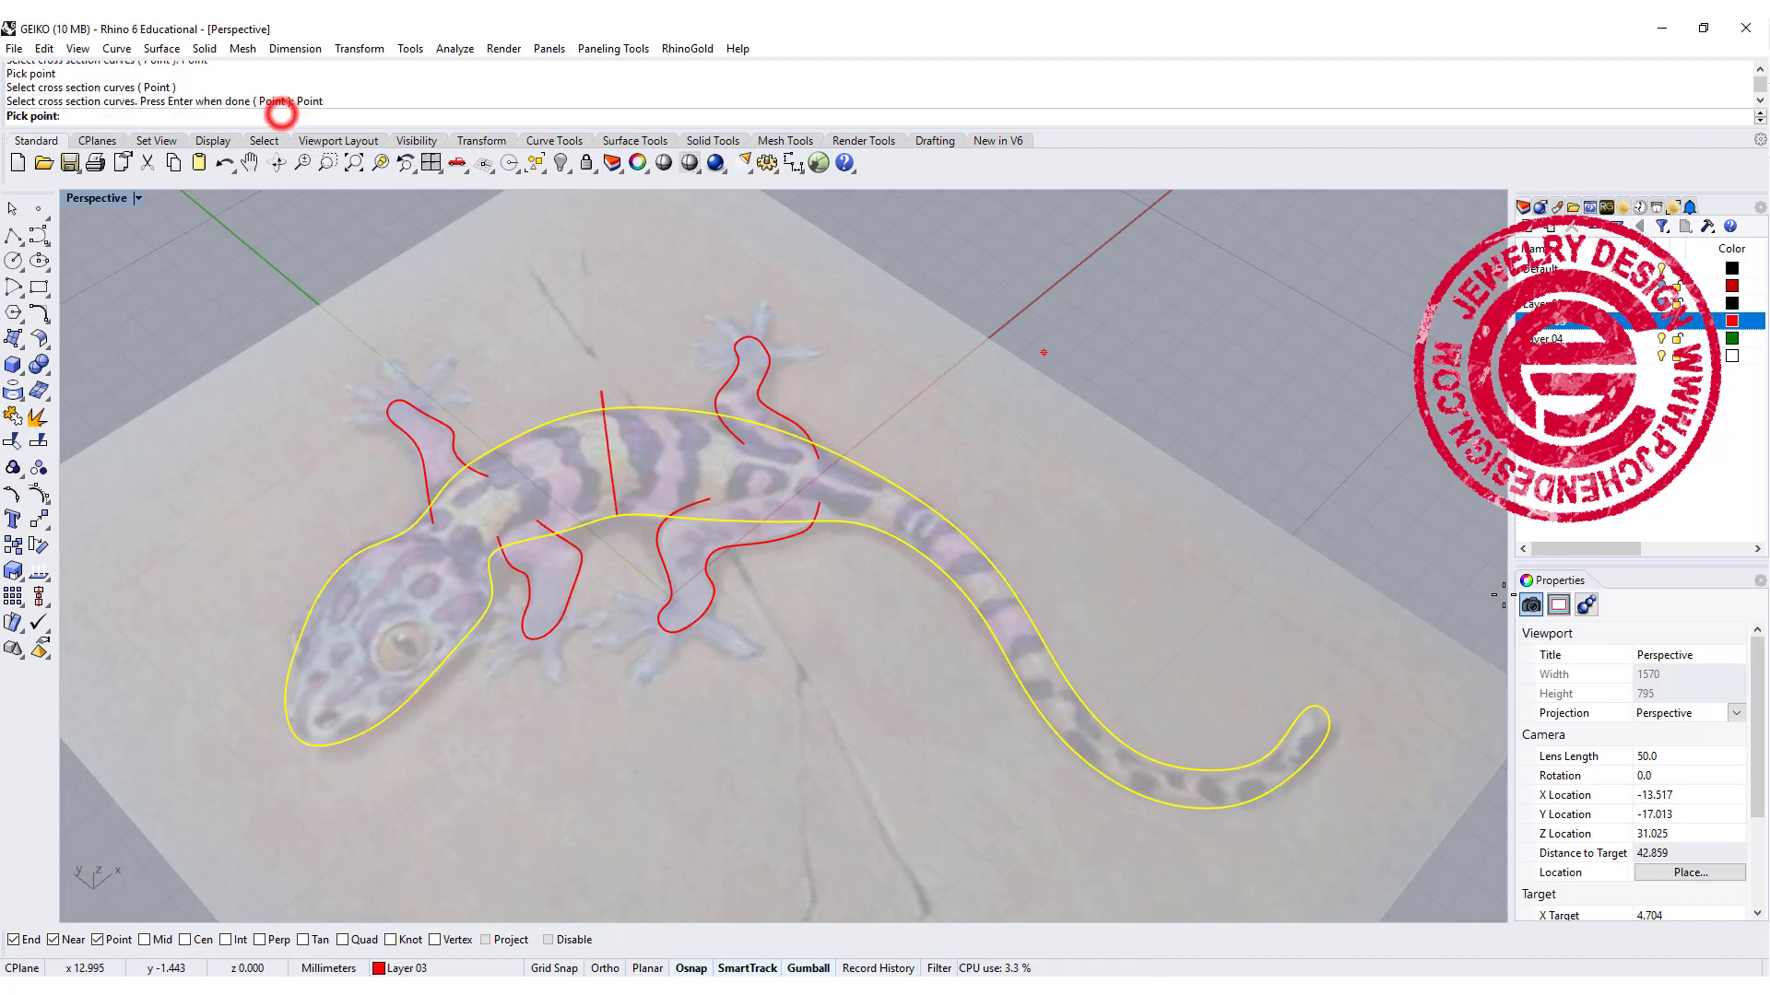
click(1325, 696)
right_drag(1325, 696, 893, 550)
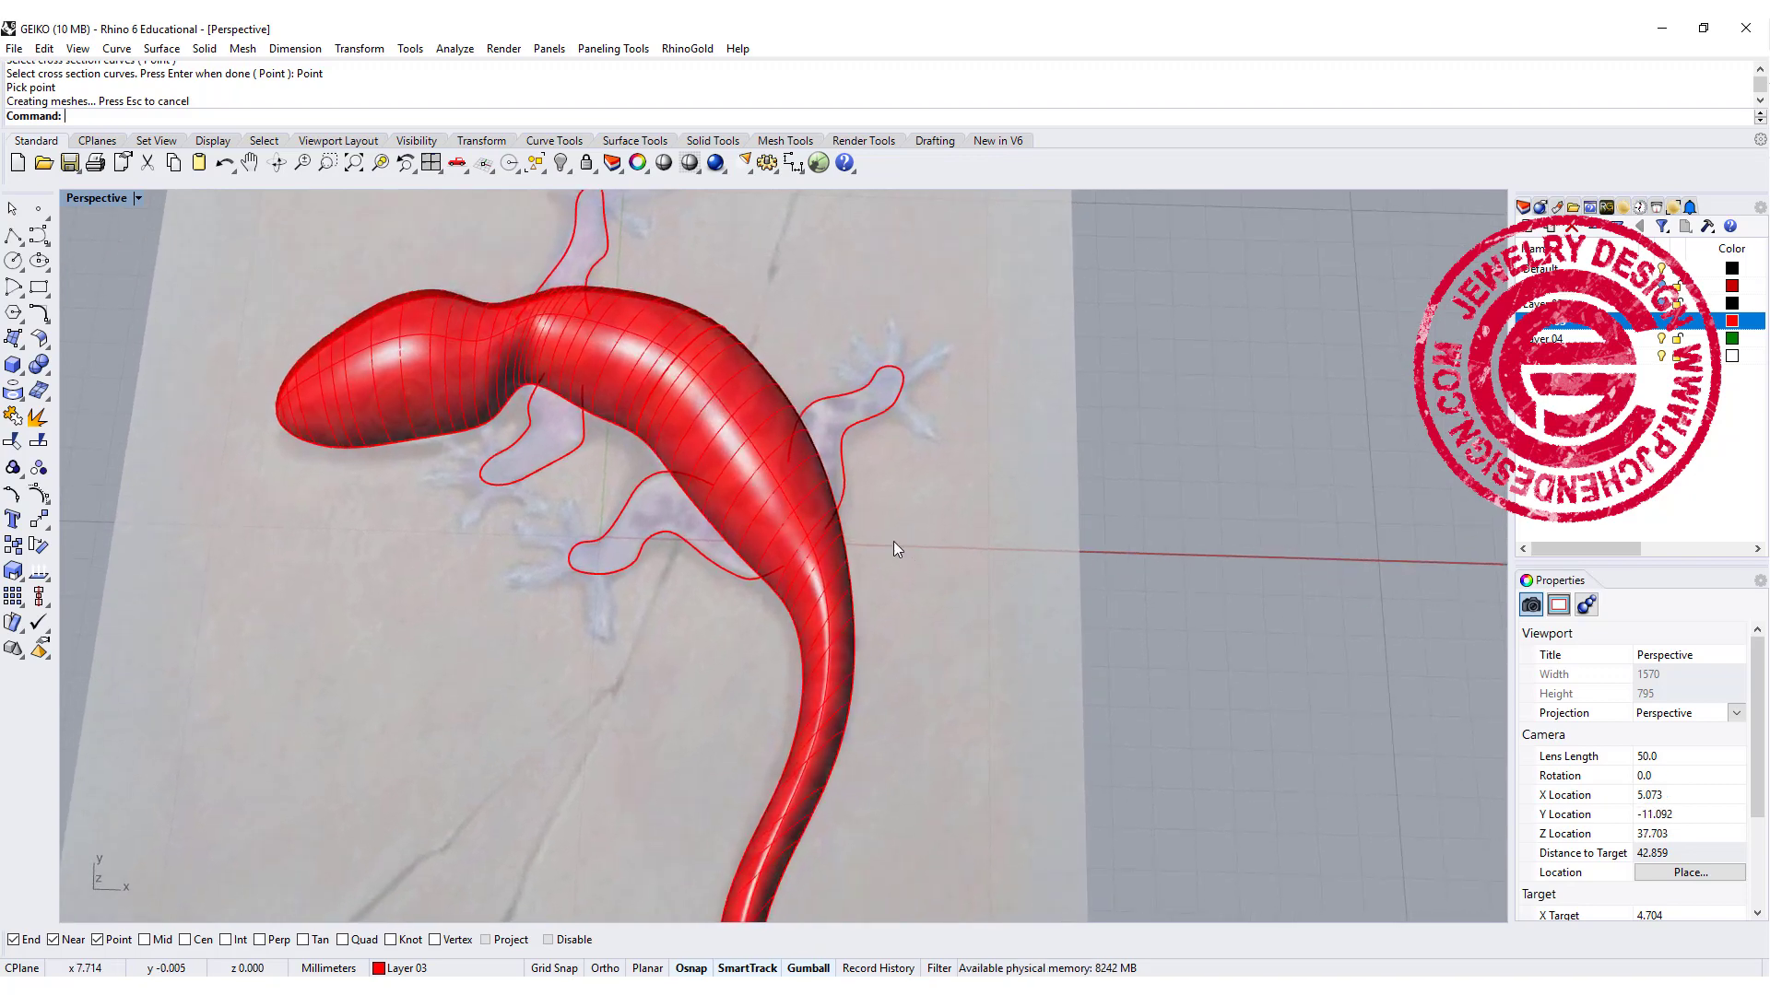
Step: Lock the swept body surface so only the curves stay selectable
right_drag(760, 378, 767, 479)
scroll(626, 323, up, 6)
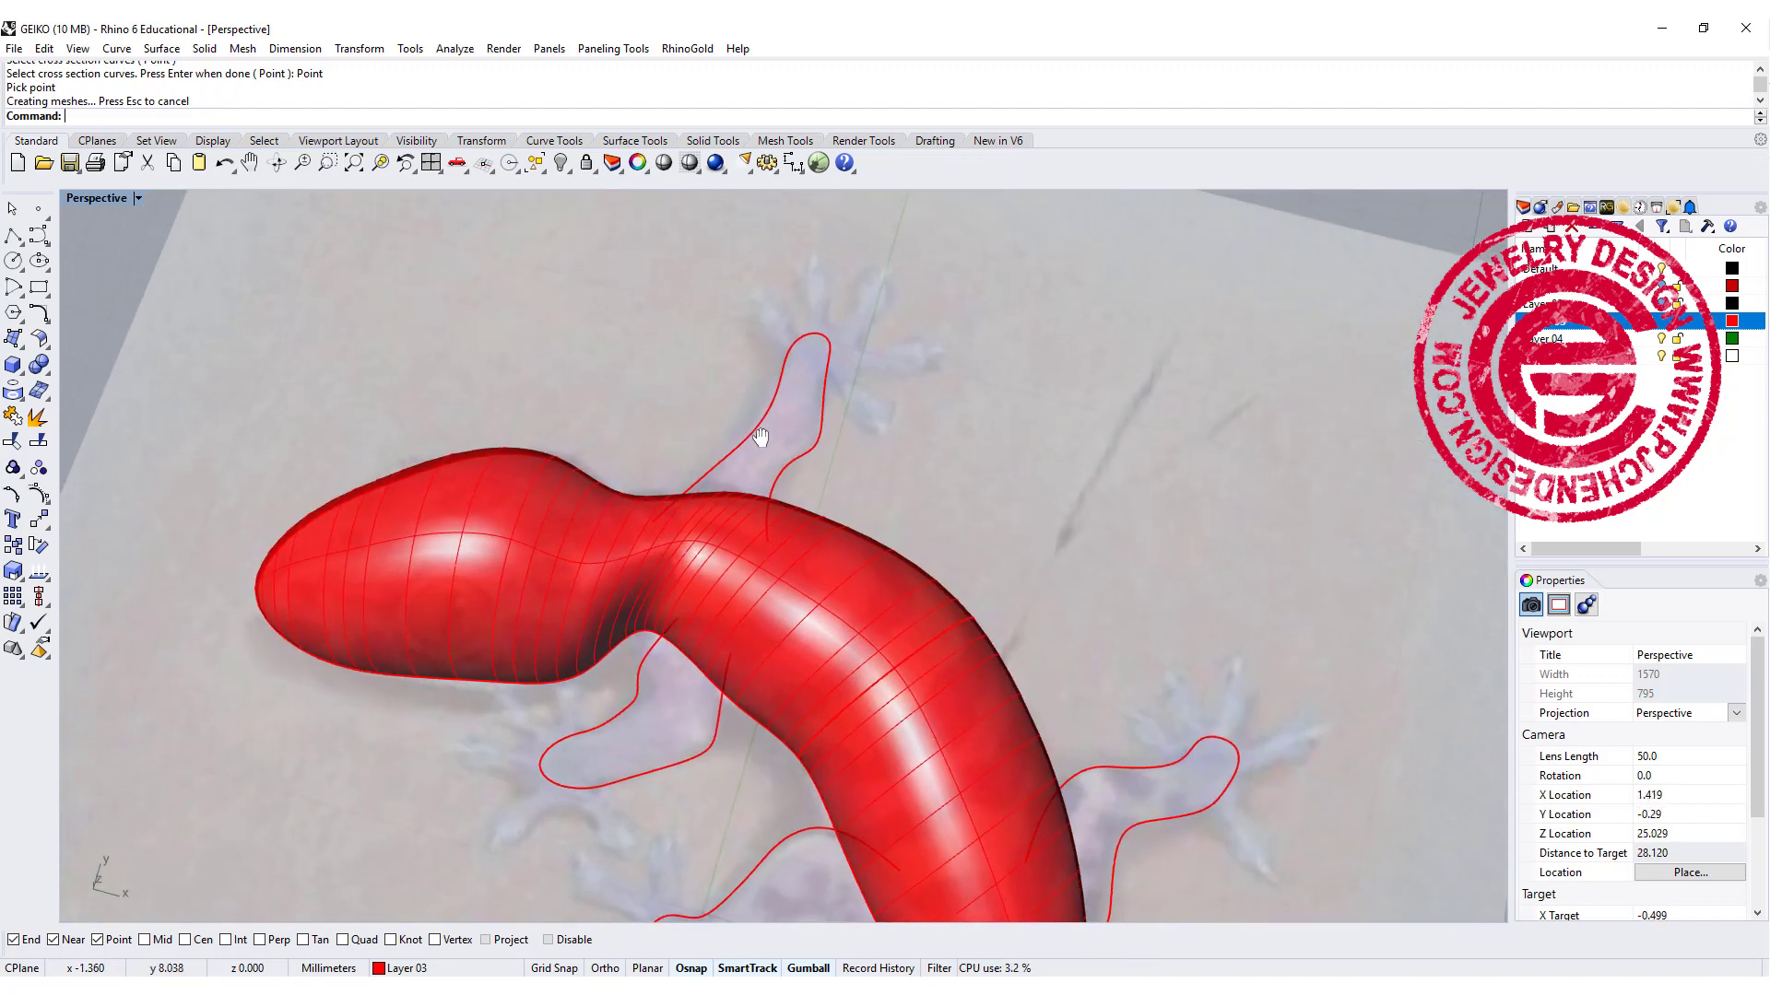
click(820, 544)
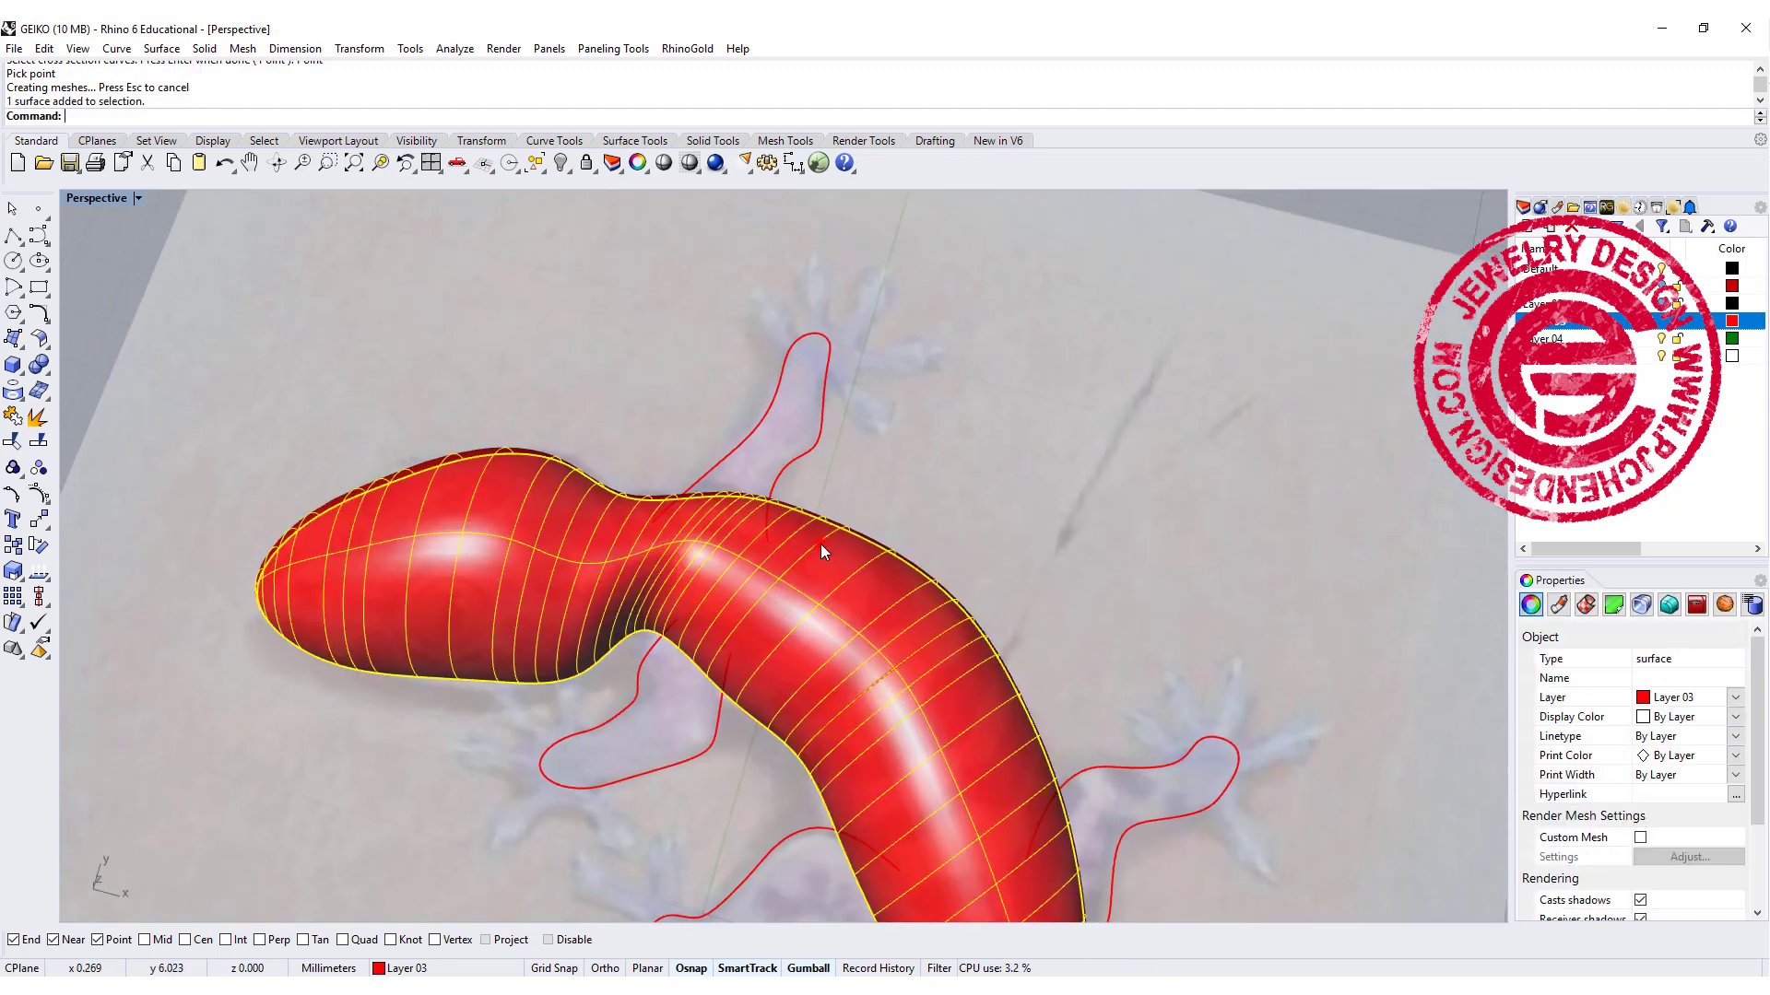
click(585, 165)
right_drag(799, 566, 828, 500)
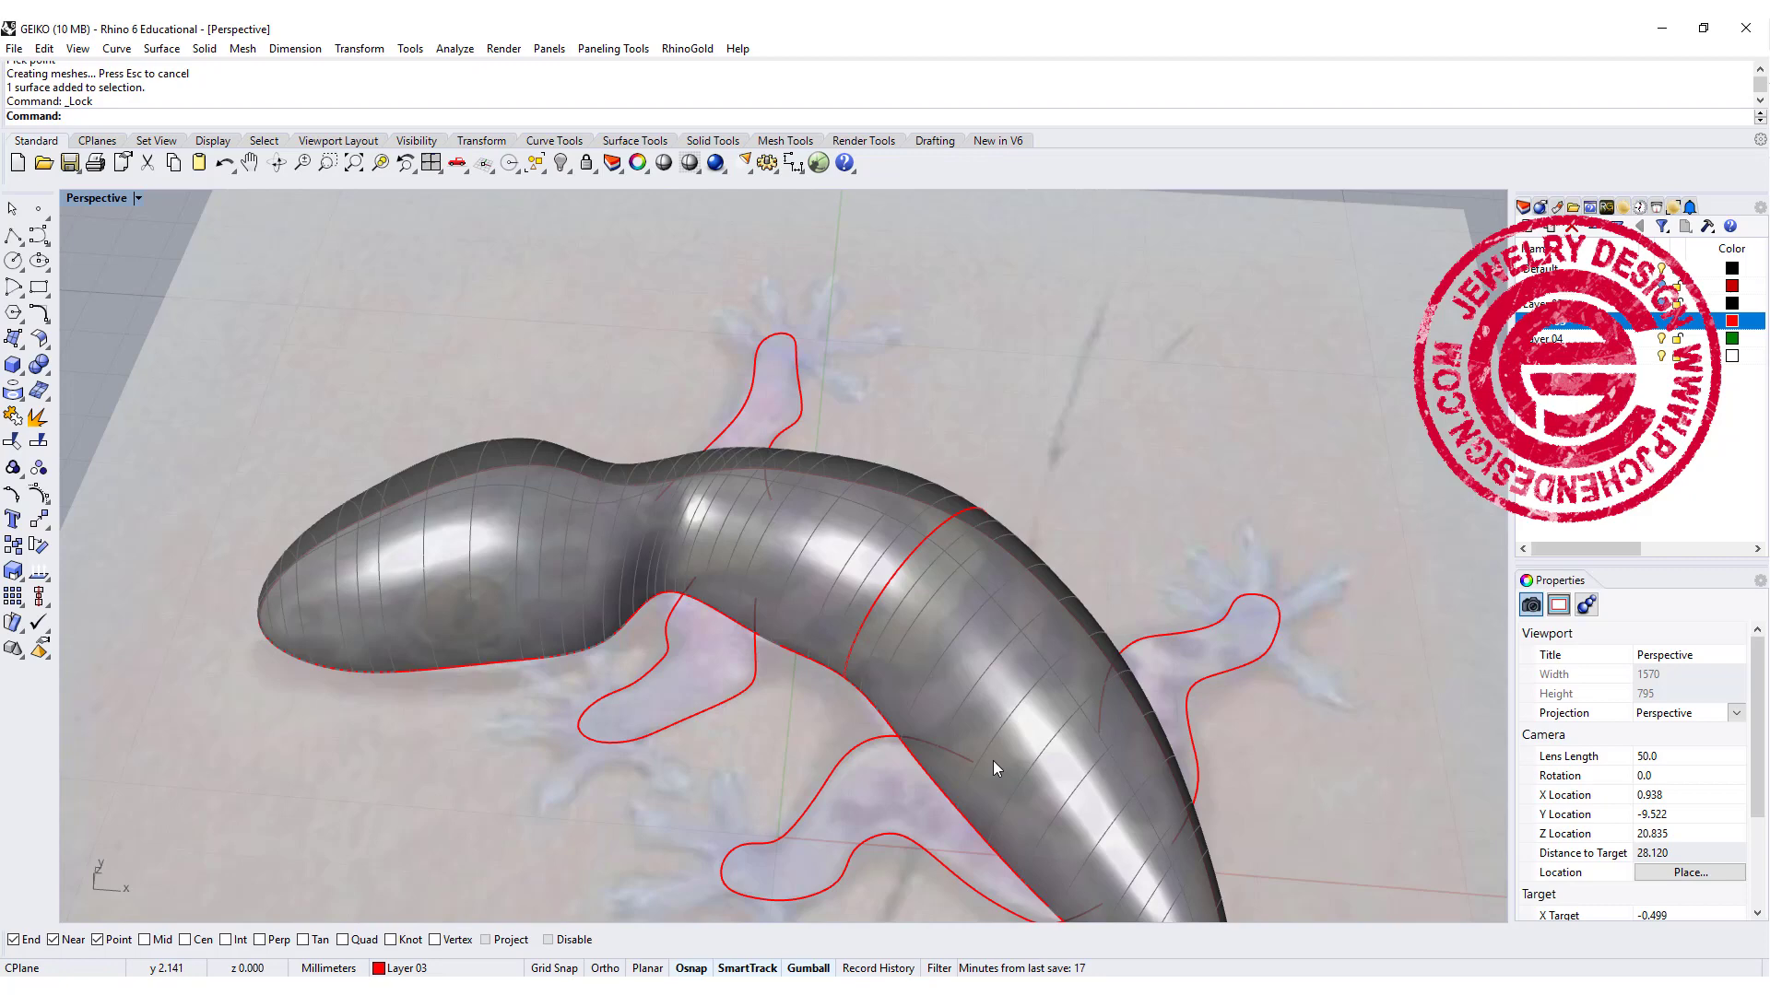
Step: Orient the mid-body arc by two points with copying and 3D scaling, using the arc's two ends as reference points
right_drag(1161, 734, 851, 549)
click(826, 519)
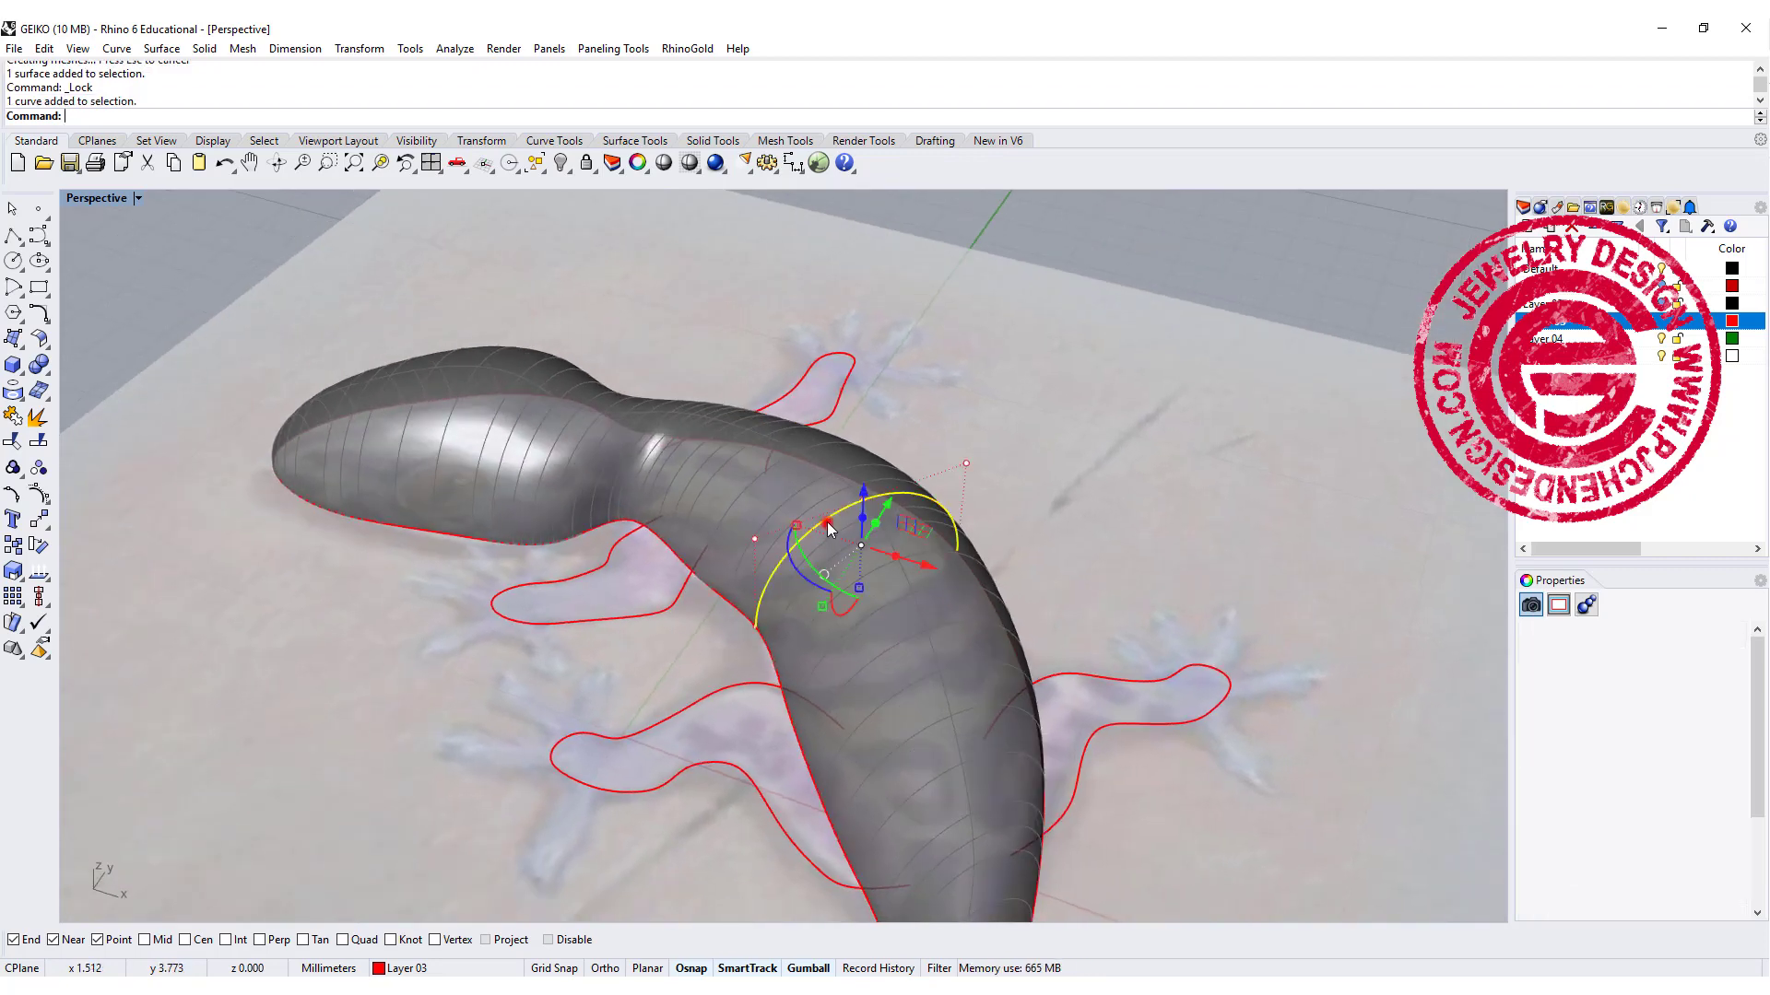
click(504, 47)
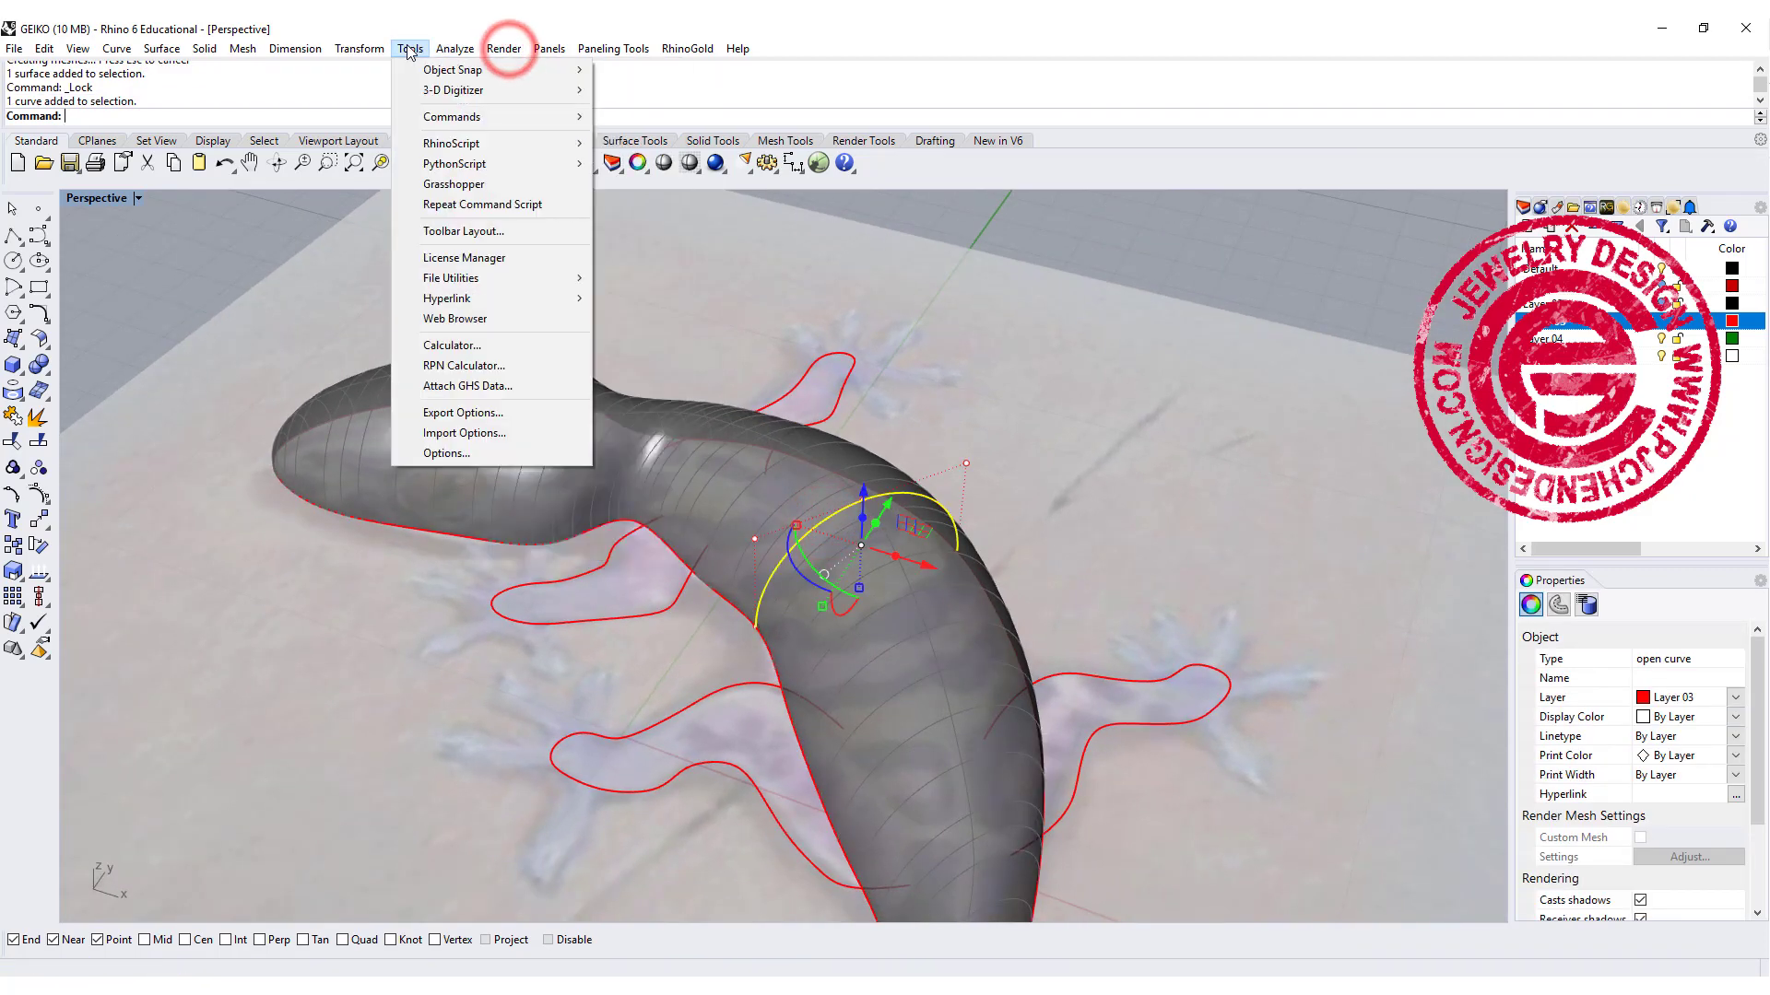
mouse_move(432, 262)
click(553, 259)
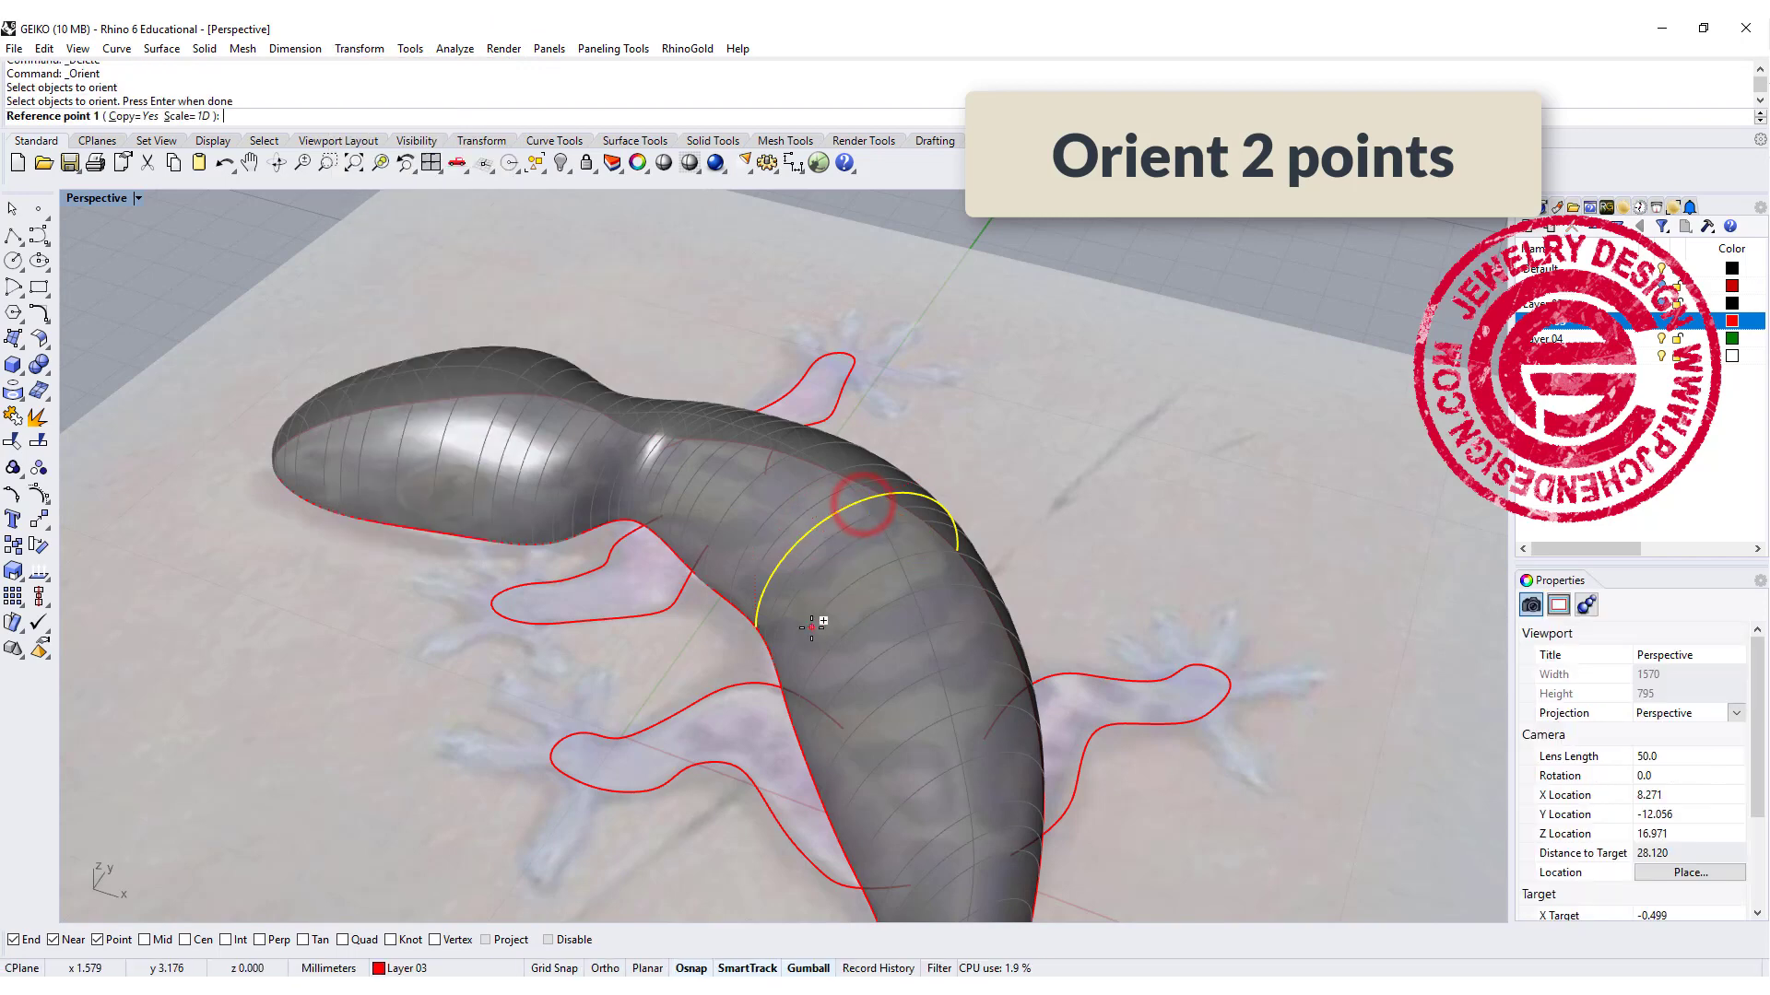
click(758, 625)
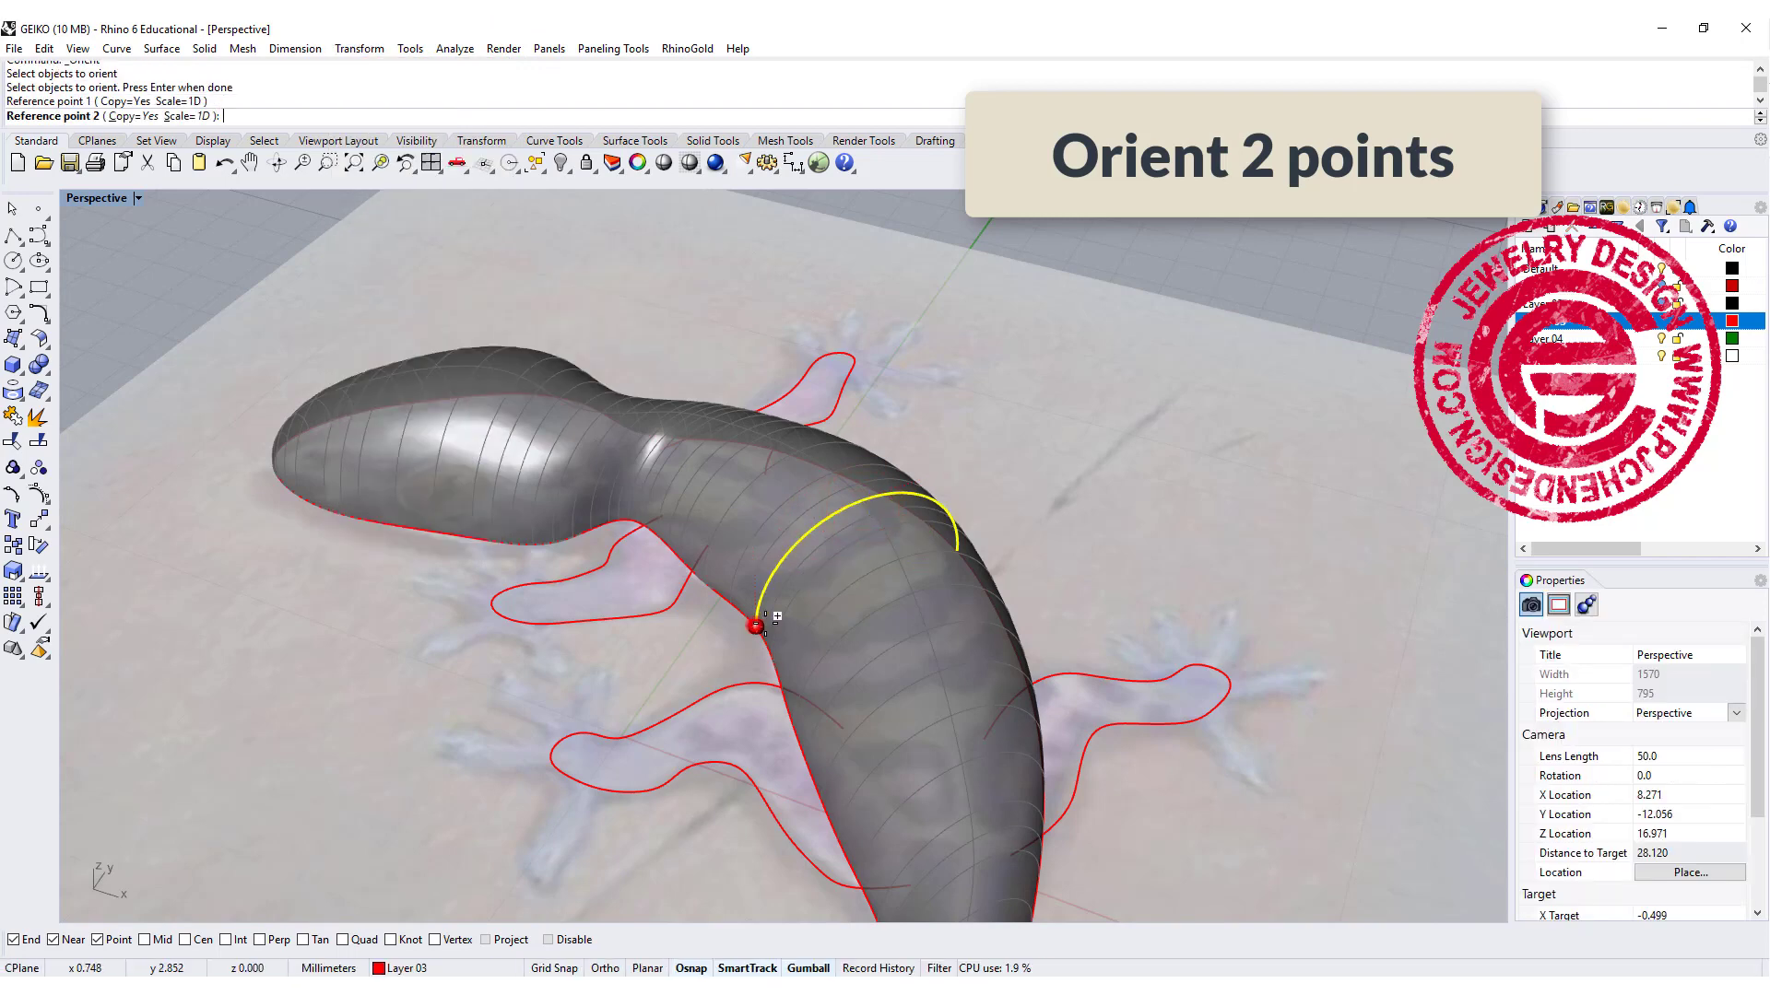
click(957, 551)
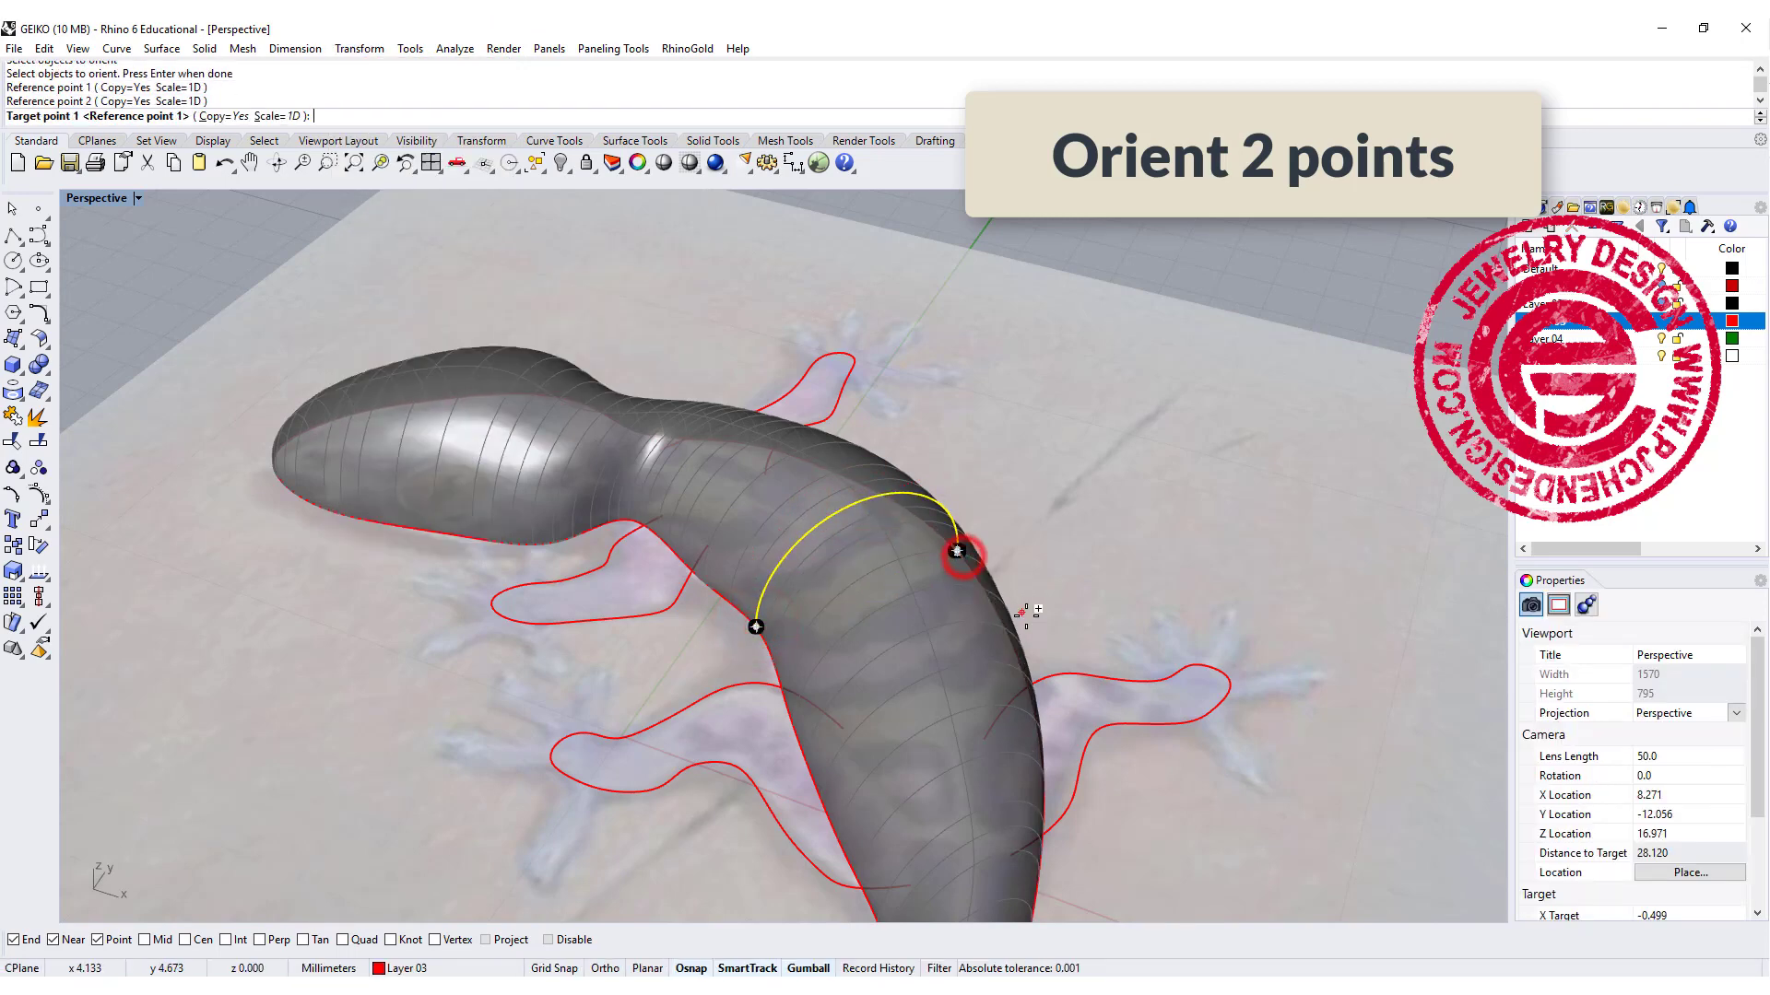
click(276, 116)
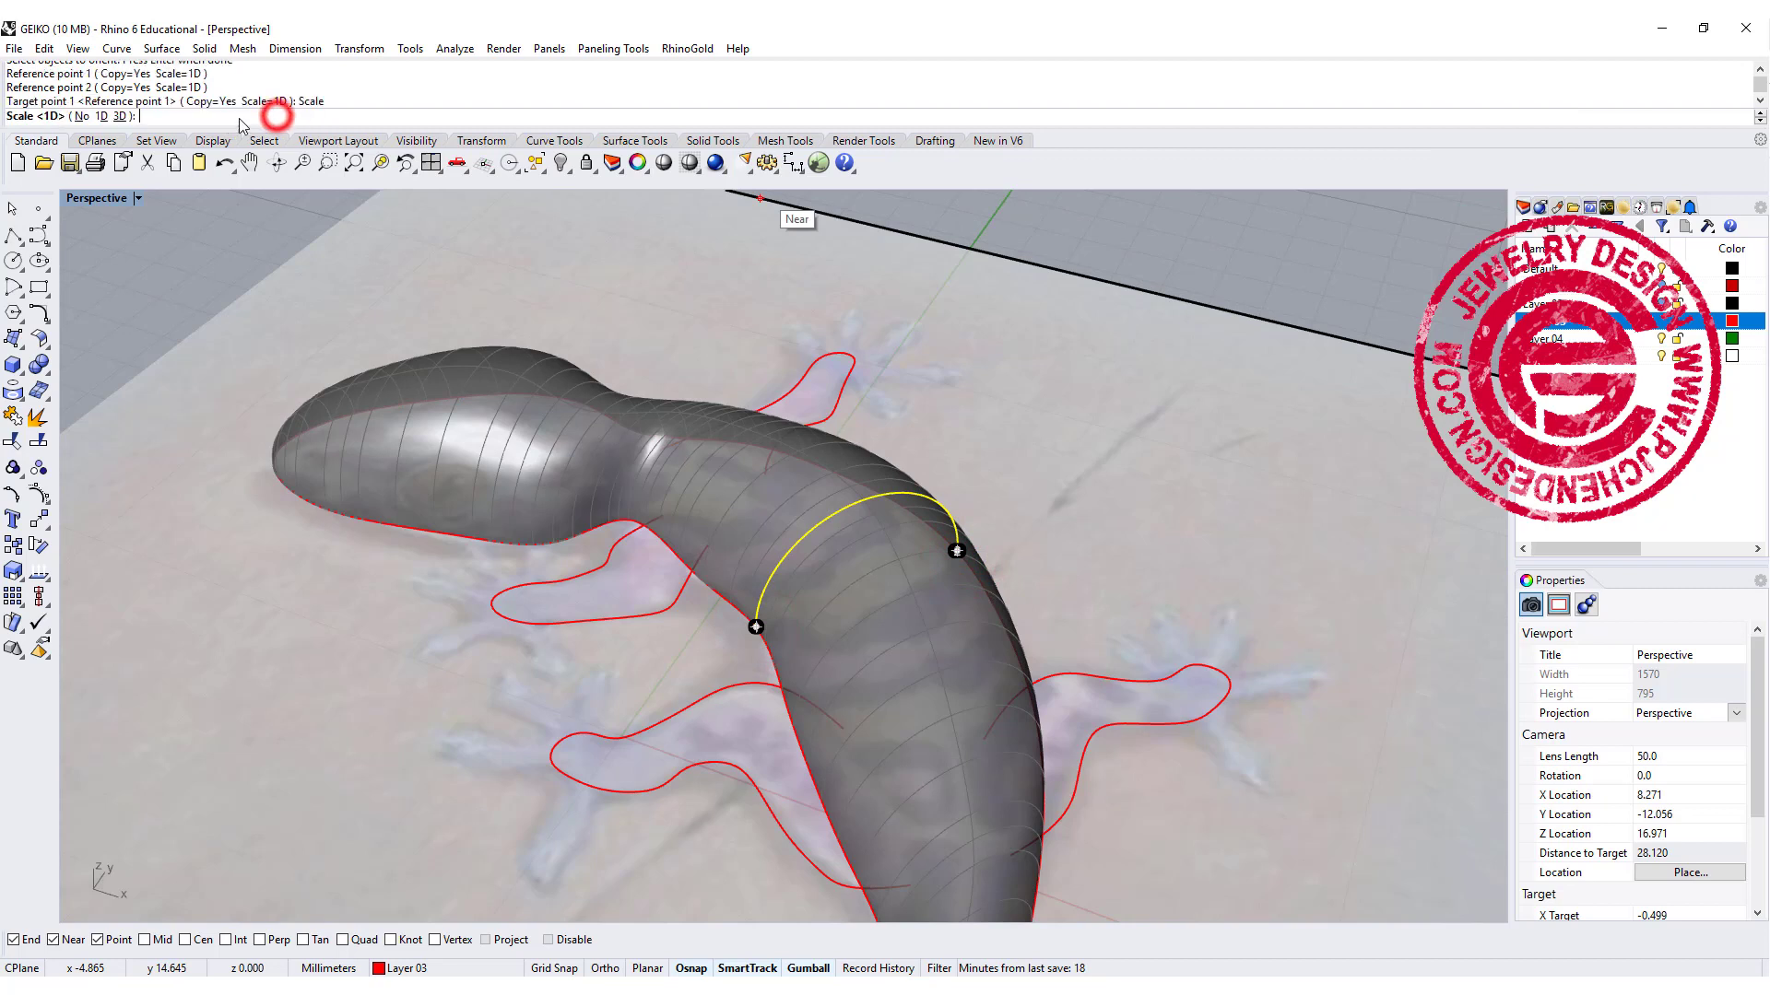
click(117, 115)
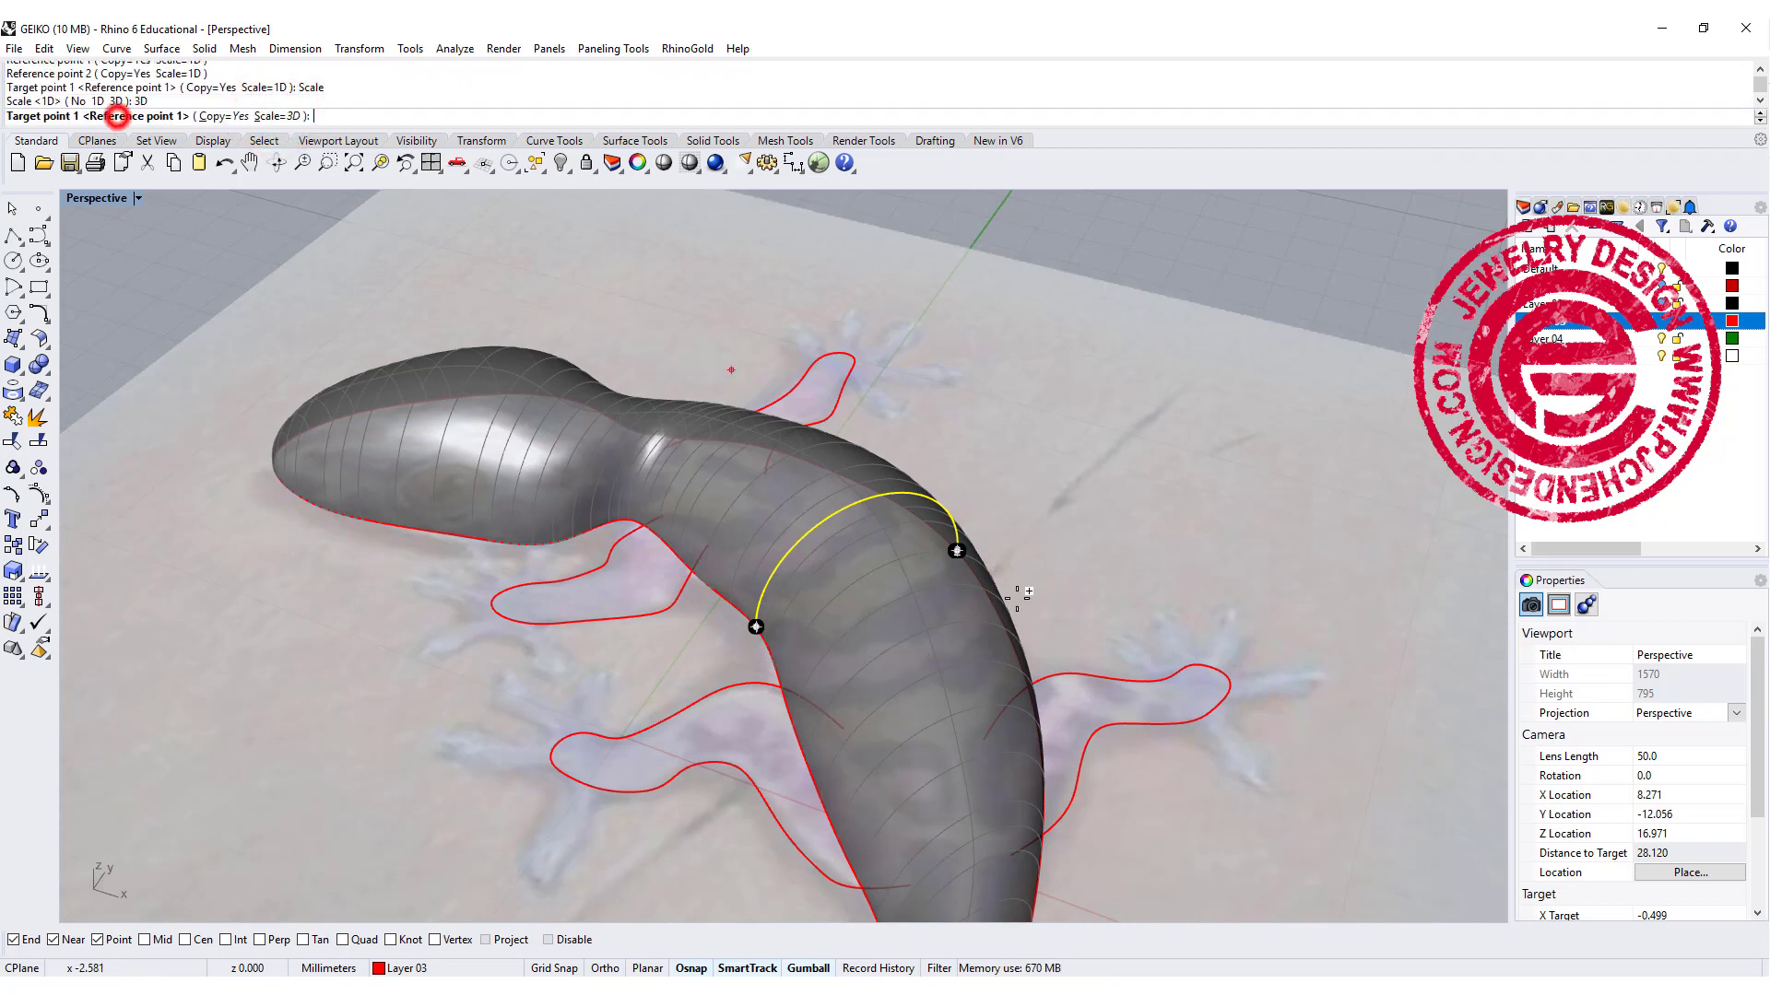
Step: Place scaled copies of the mid-body arc across the open body ends of the four leg outlines
click(984, 738)
click(1014, 849)
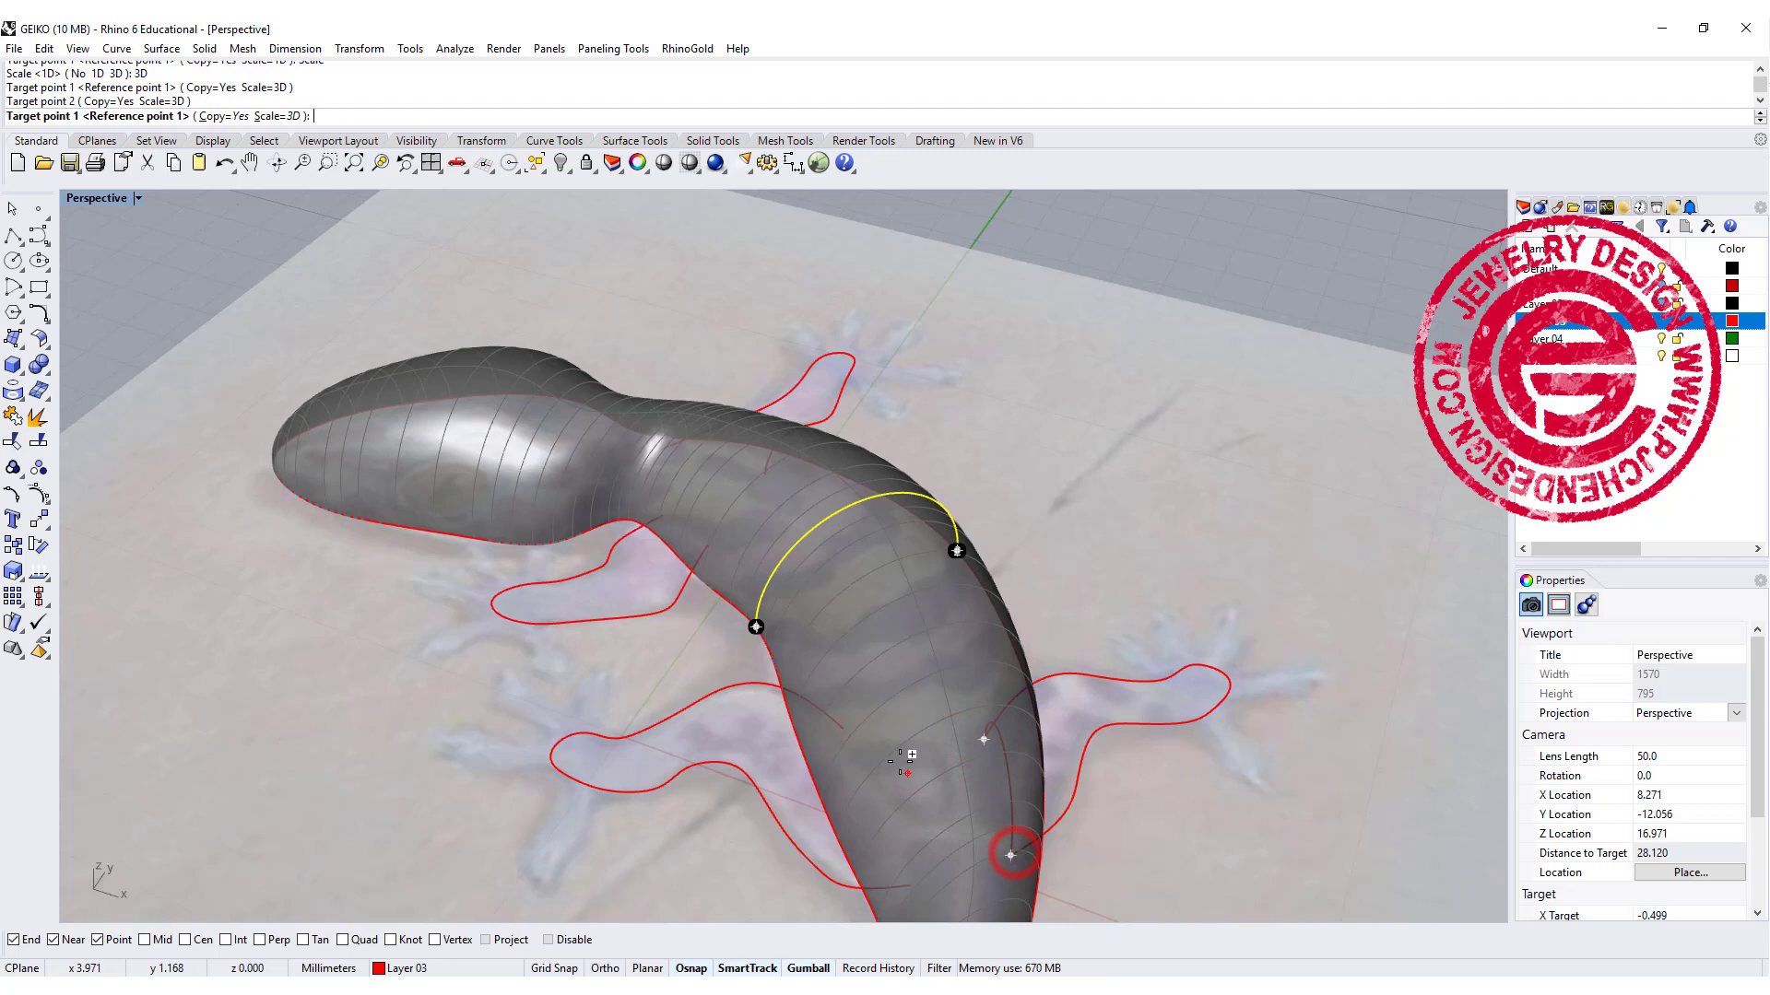
click(756, 626)
click(843, 728)
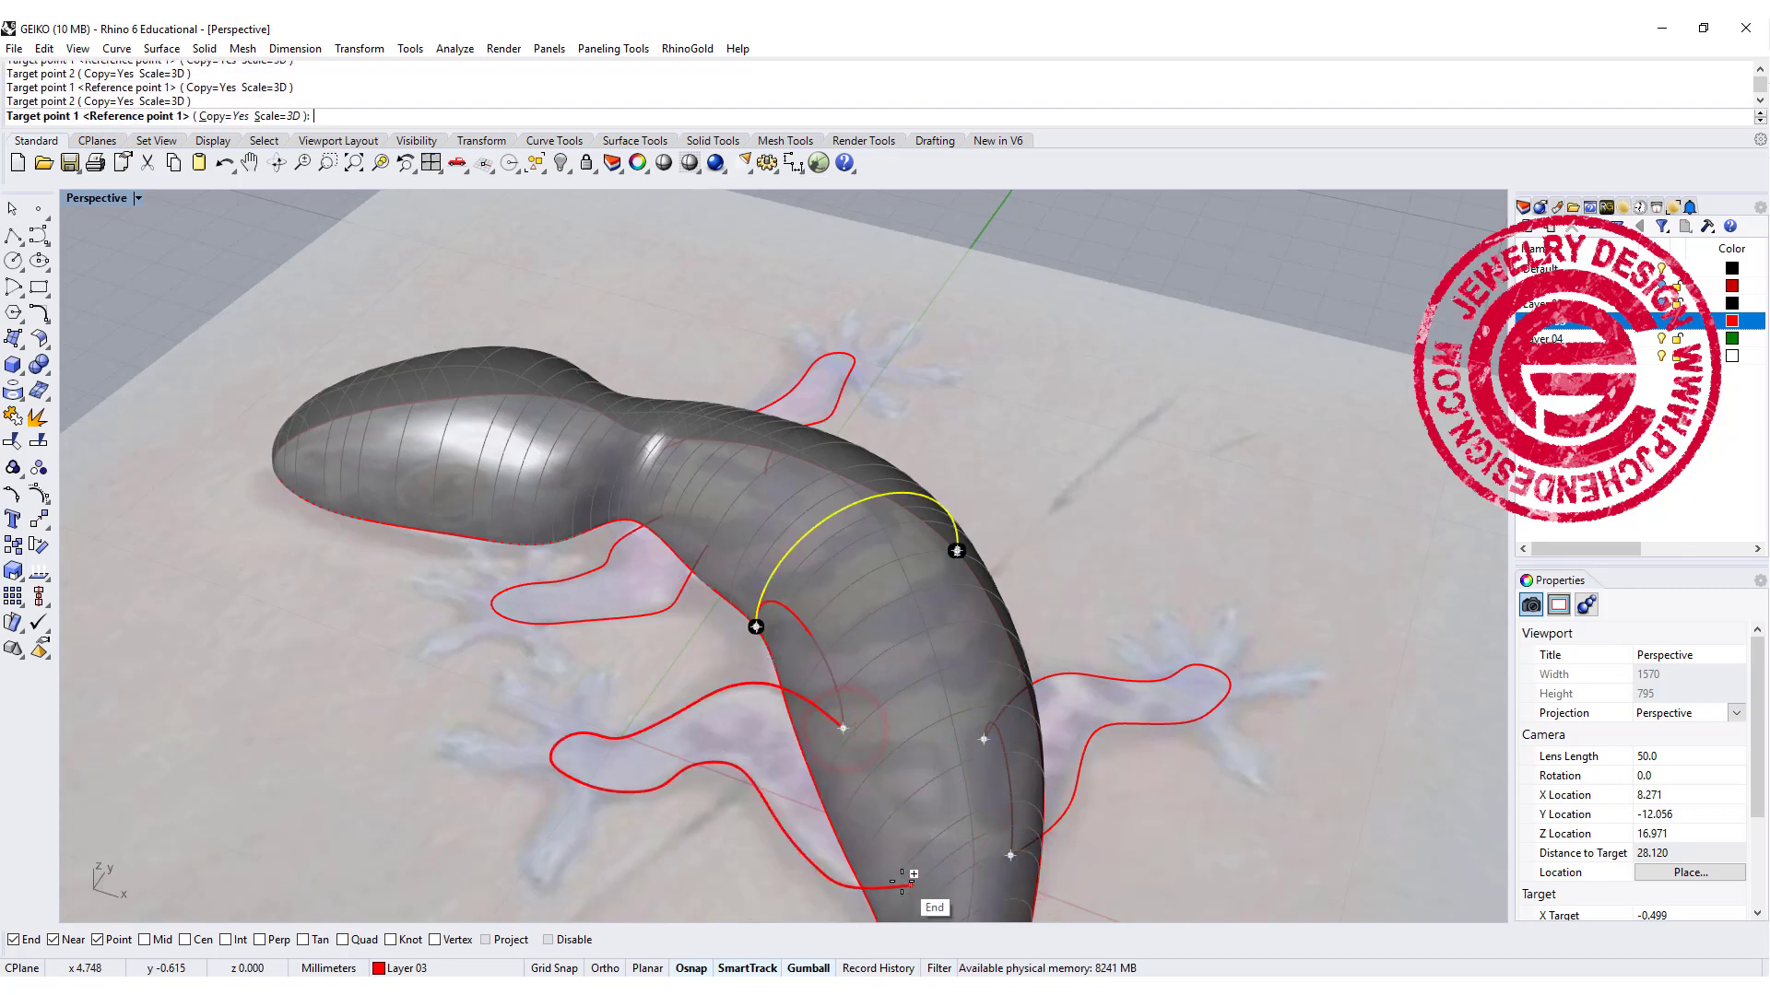
click(910, 885)
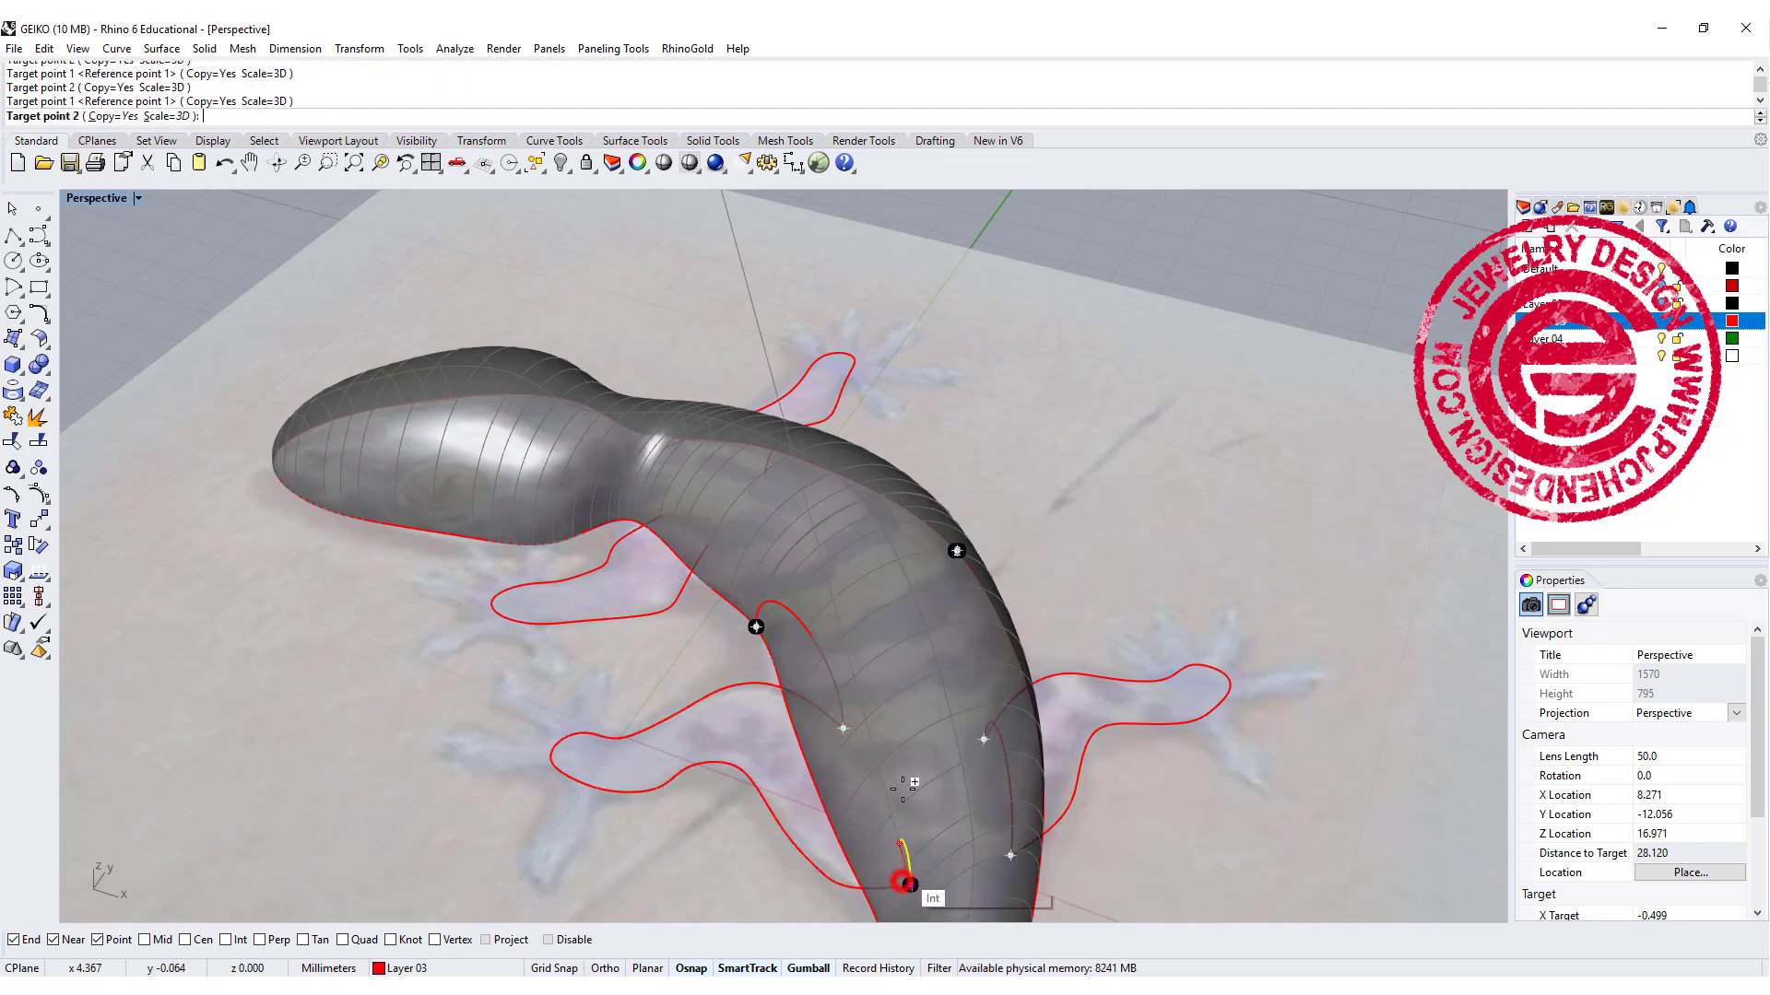
click(844, 726)
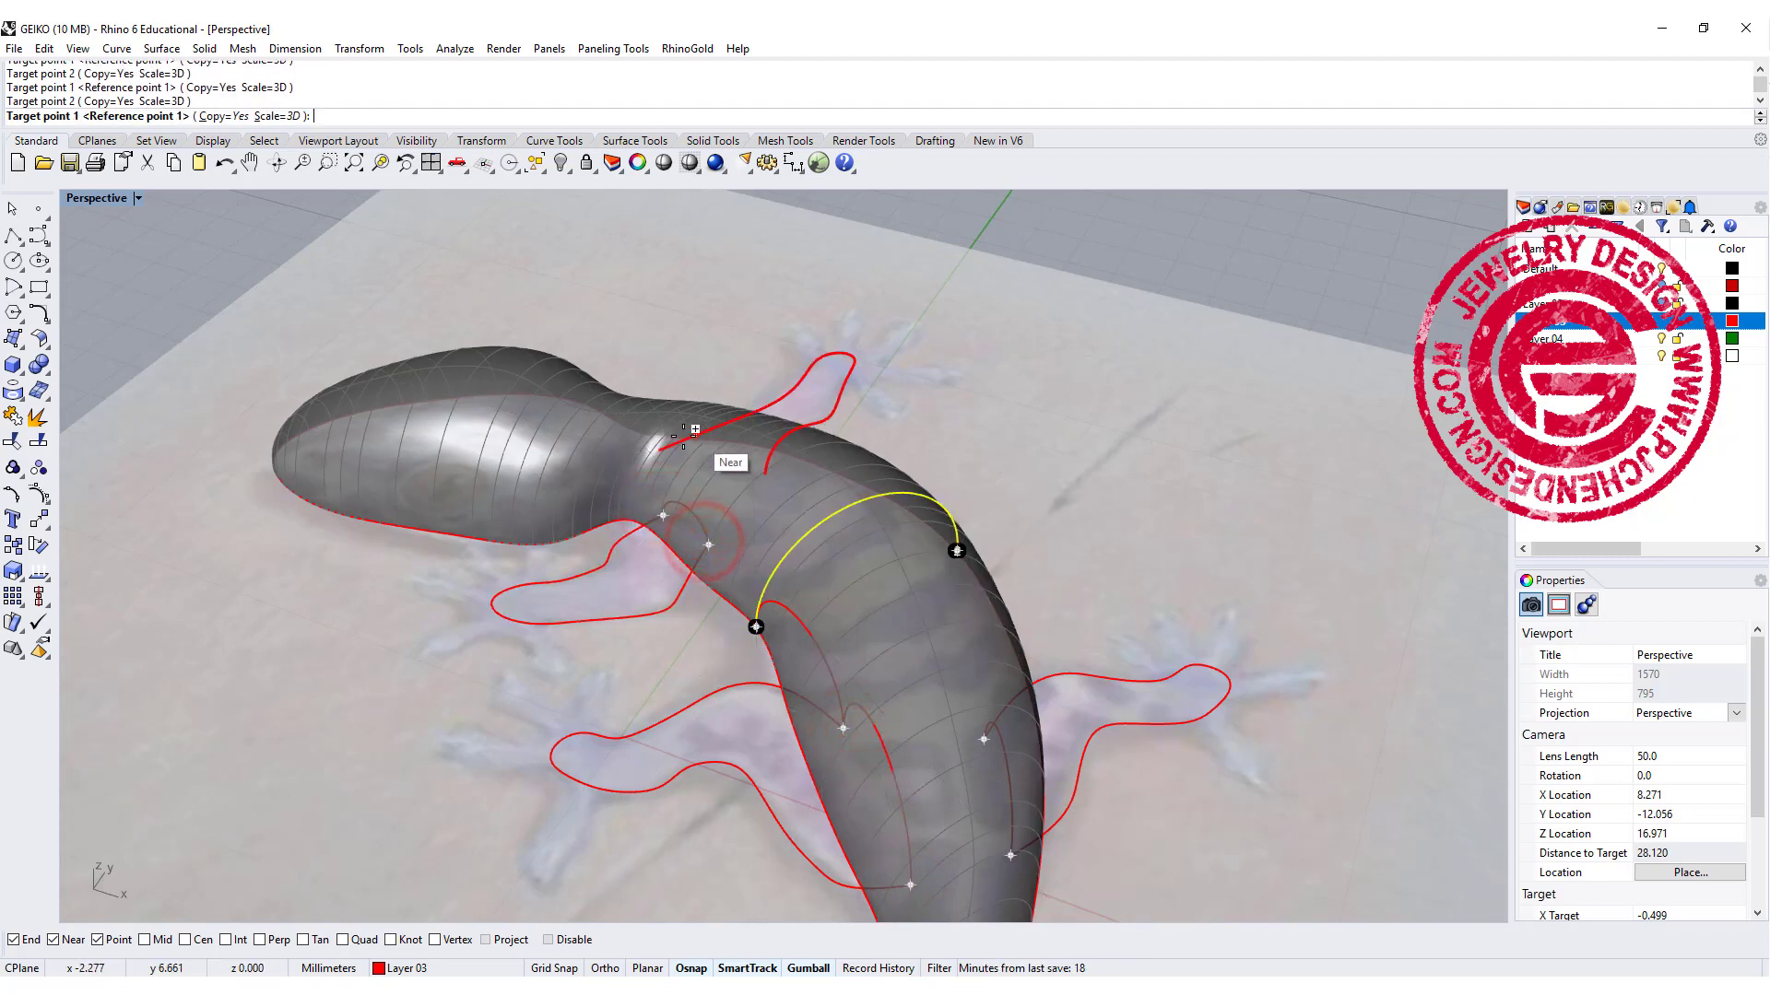
click(656, 445)
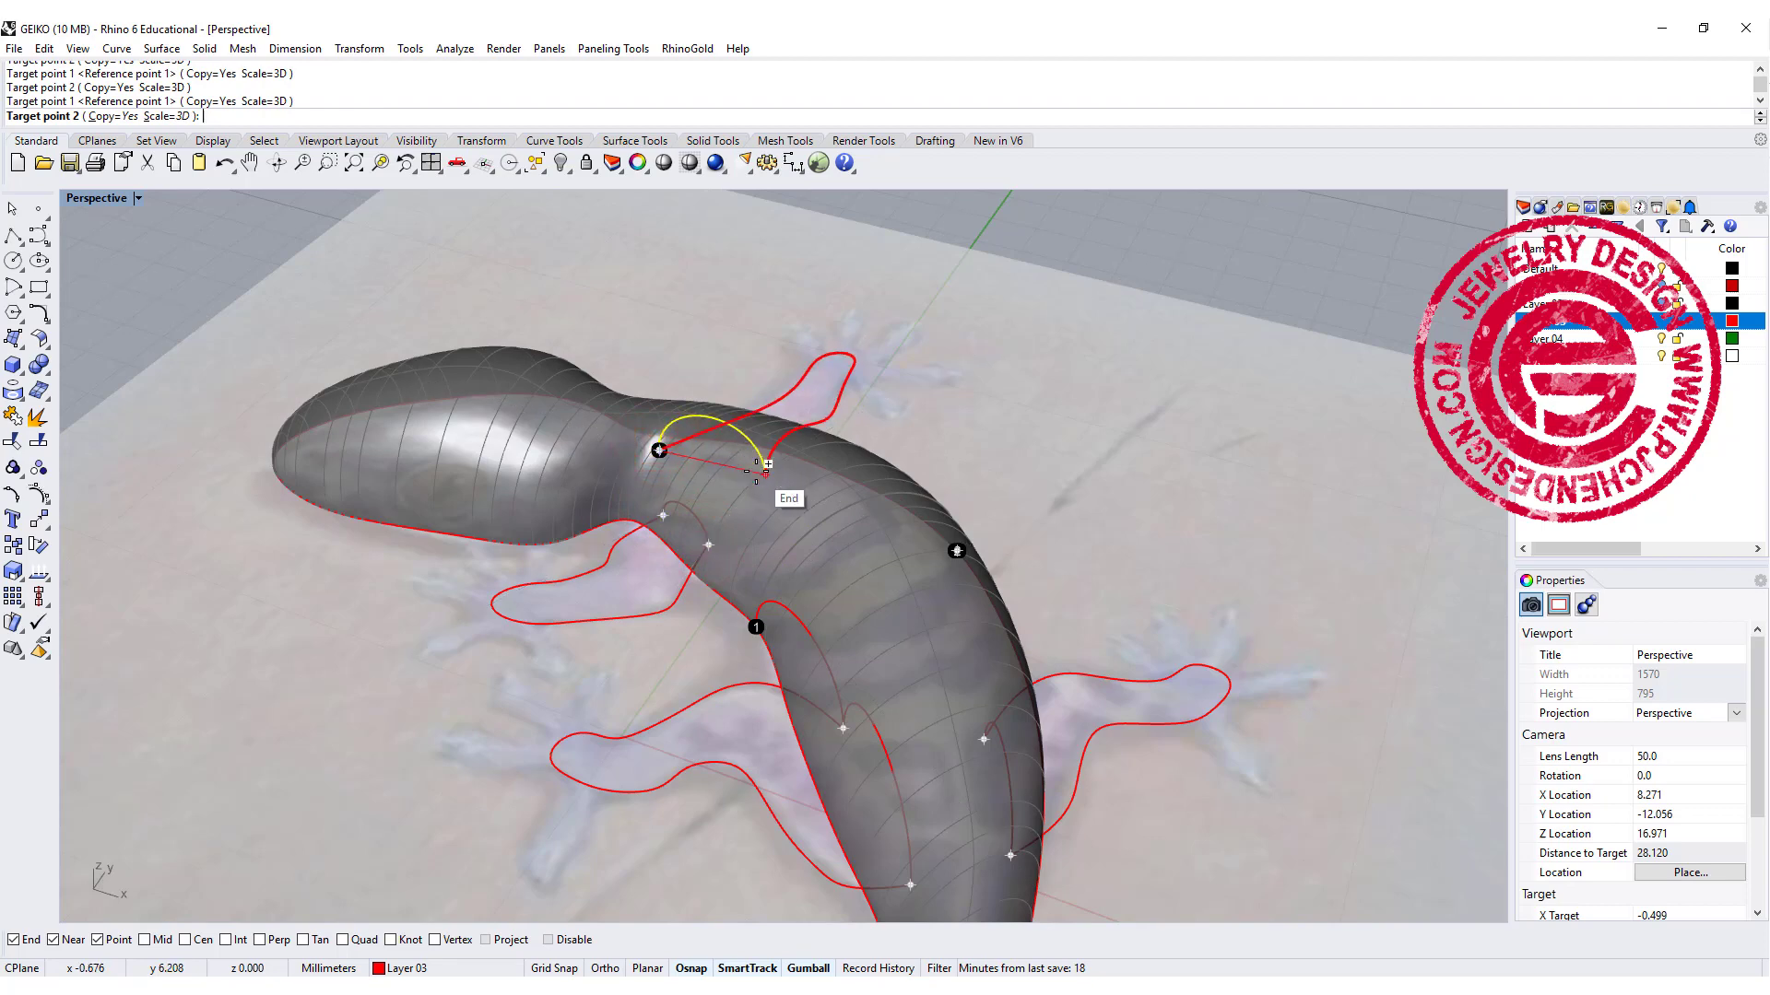
click(756, 478)
right_click(1062, 495)
Step: Lower the upper control points of the arc at the rear leg on the body's inner side, leaving its ends in place
right_drag(1070, 626, 985, 581)
scroll(986, 583, up, 5)
click(981, 579)
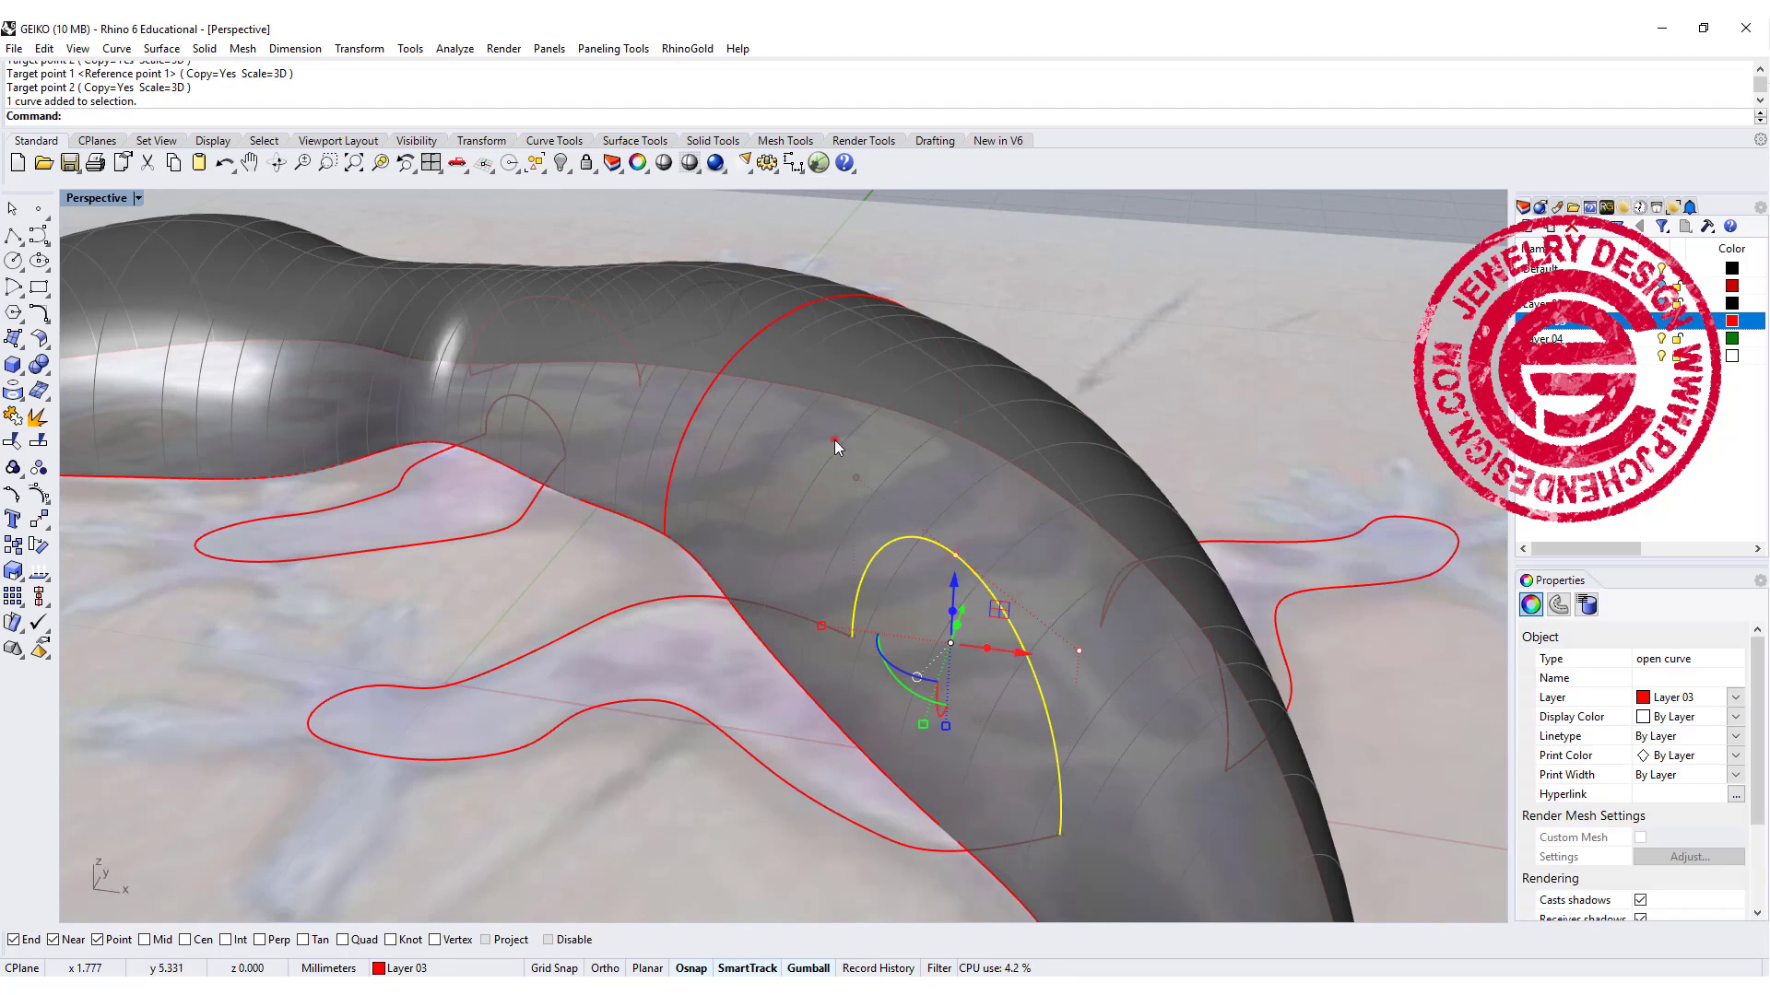
drag(833, 439, 1094, 687)
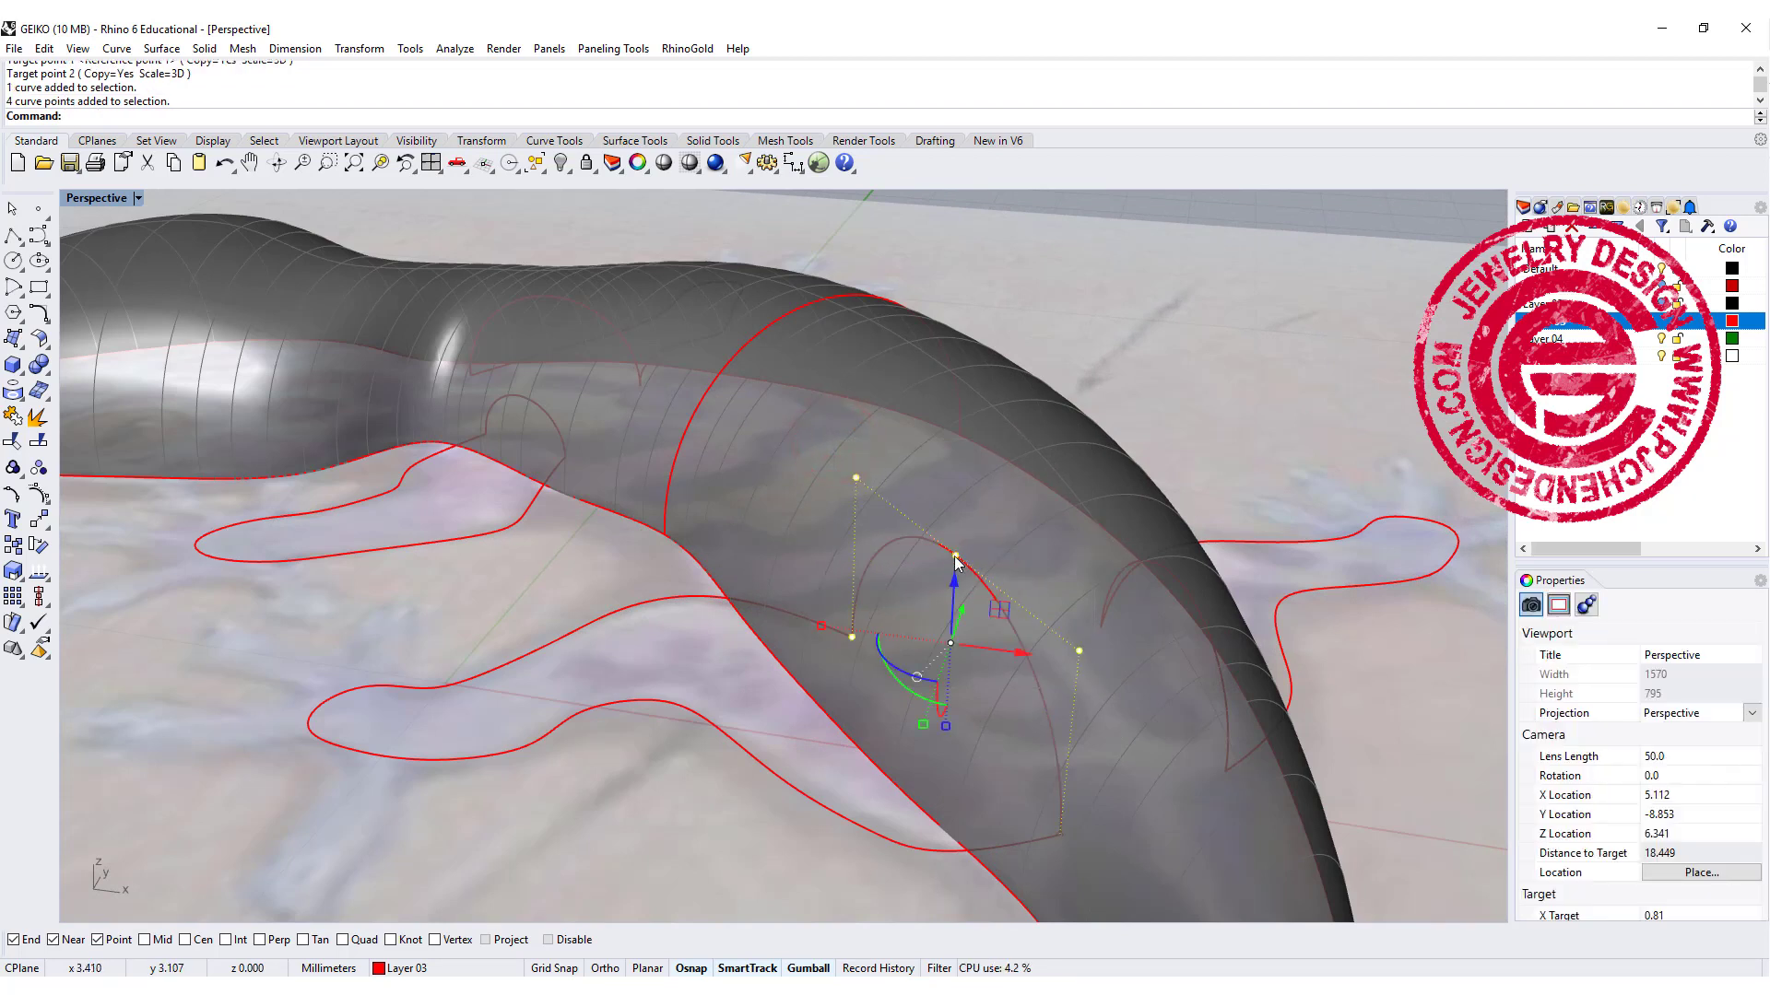
ctrl+click(848, 639)
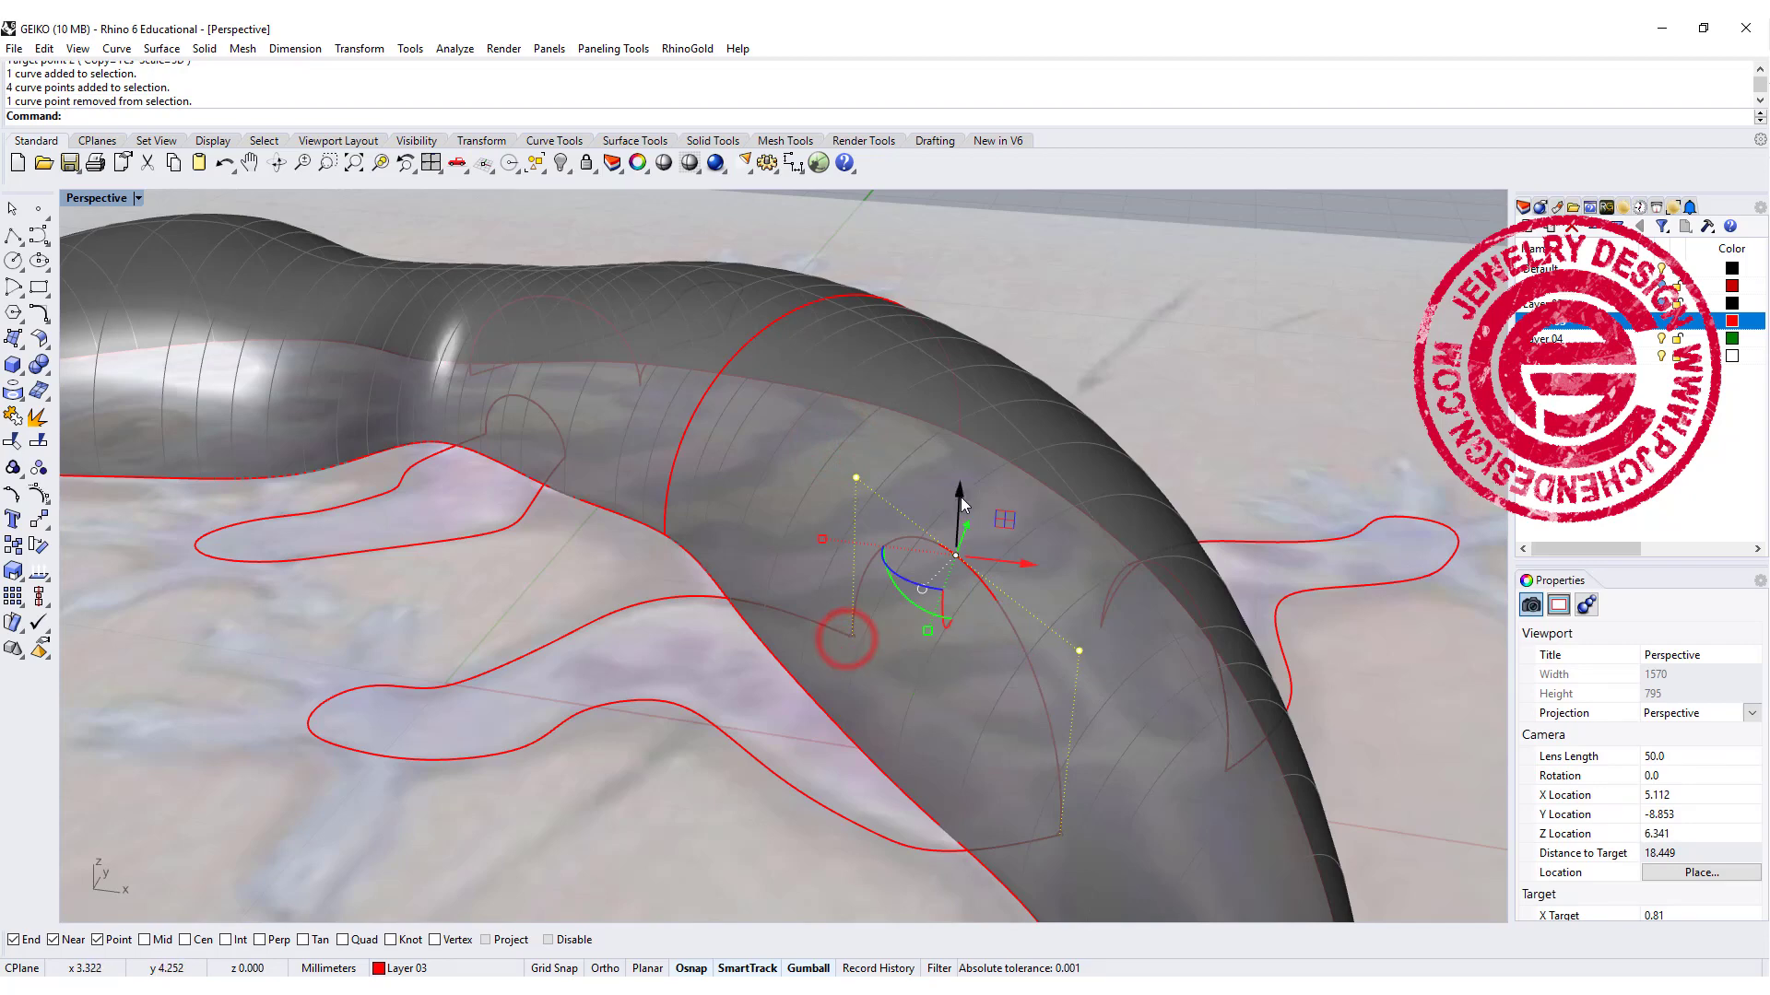
drag(960, 502, 979, 538)
click(1261, 491)
right_drag(1261, 490, 807, 584)
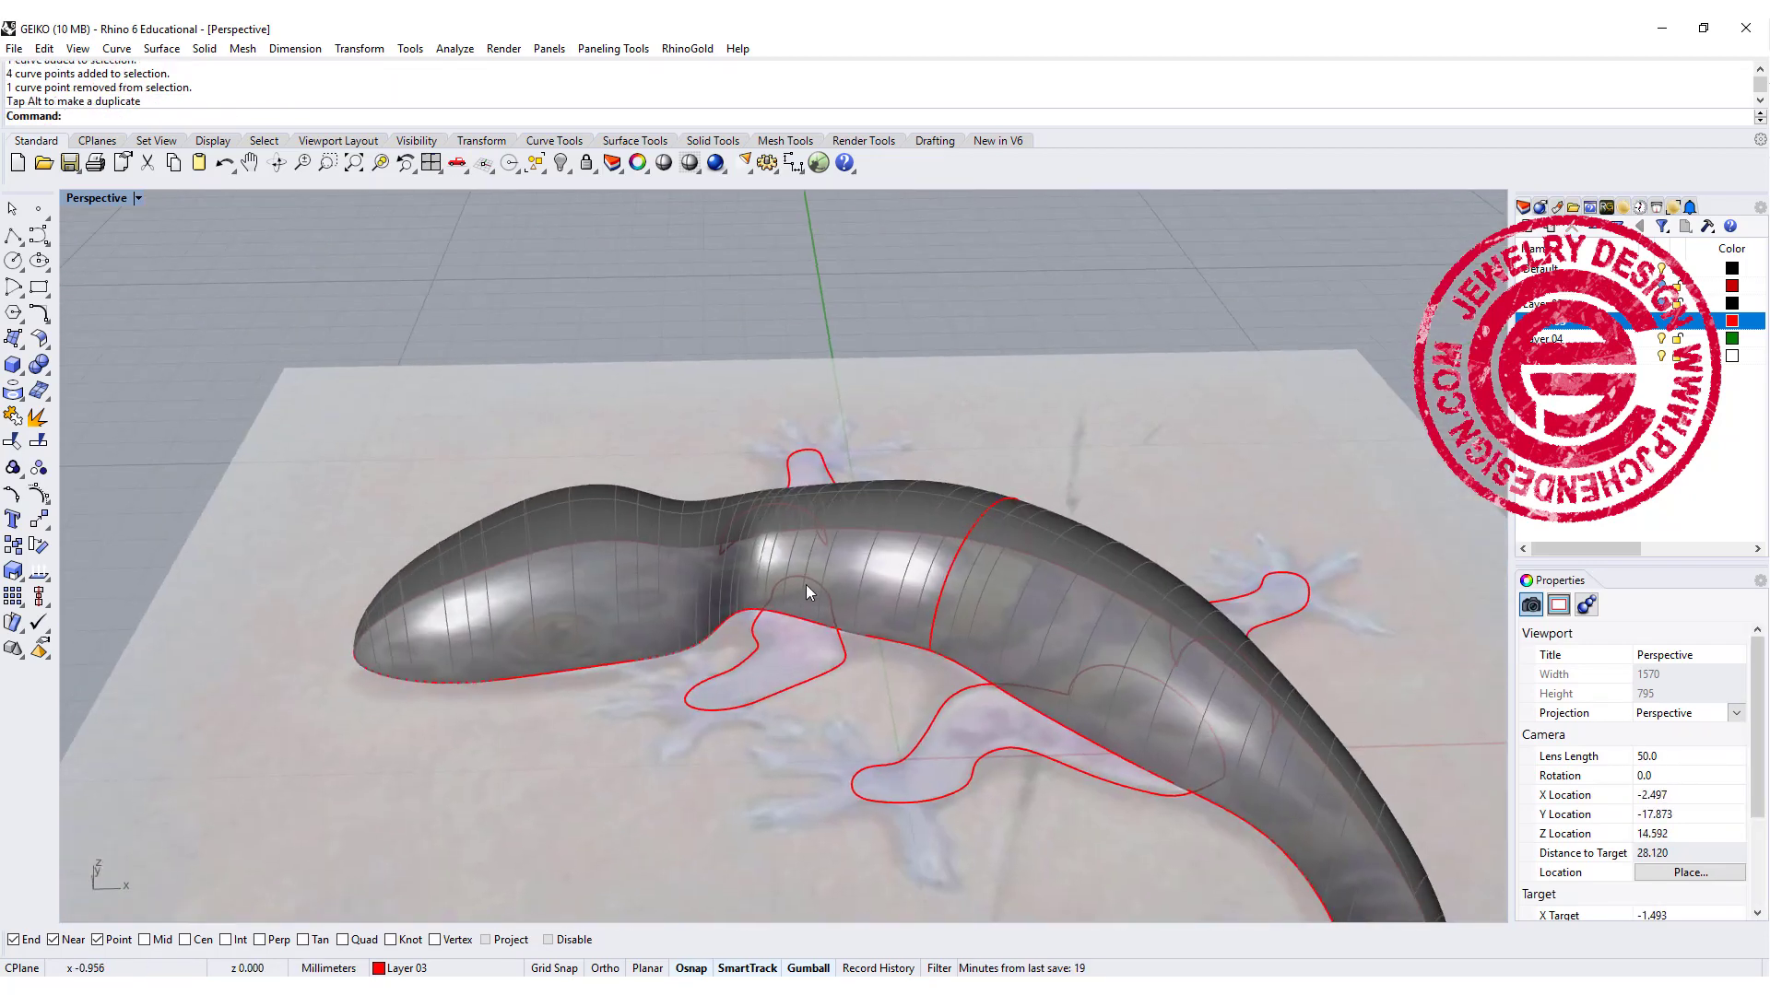
scroll(808, 585, up, 5)
click(811, 569)
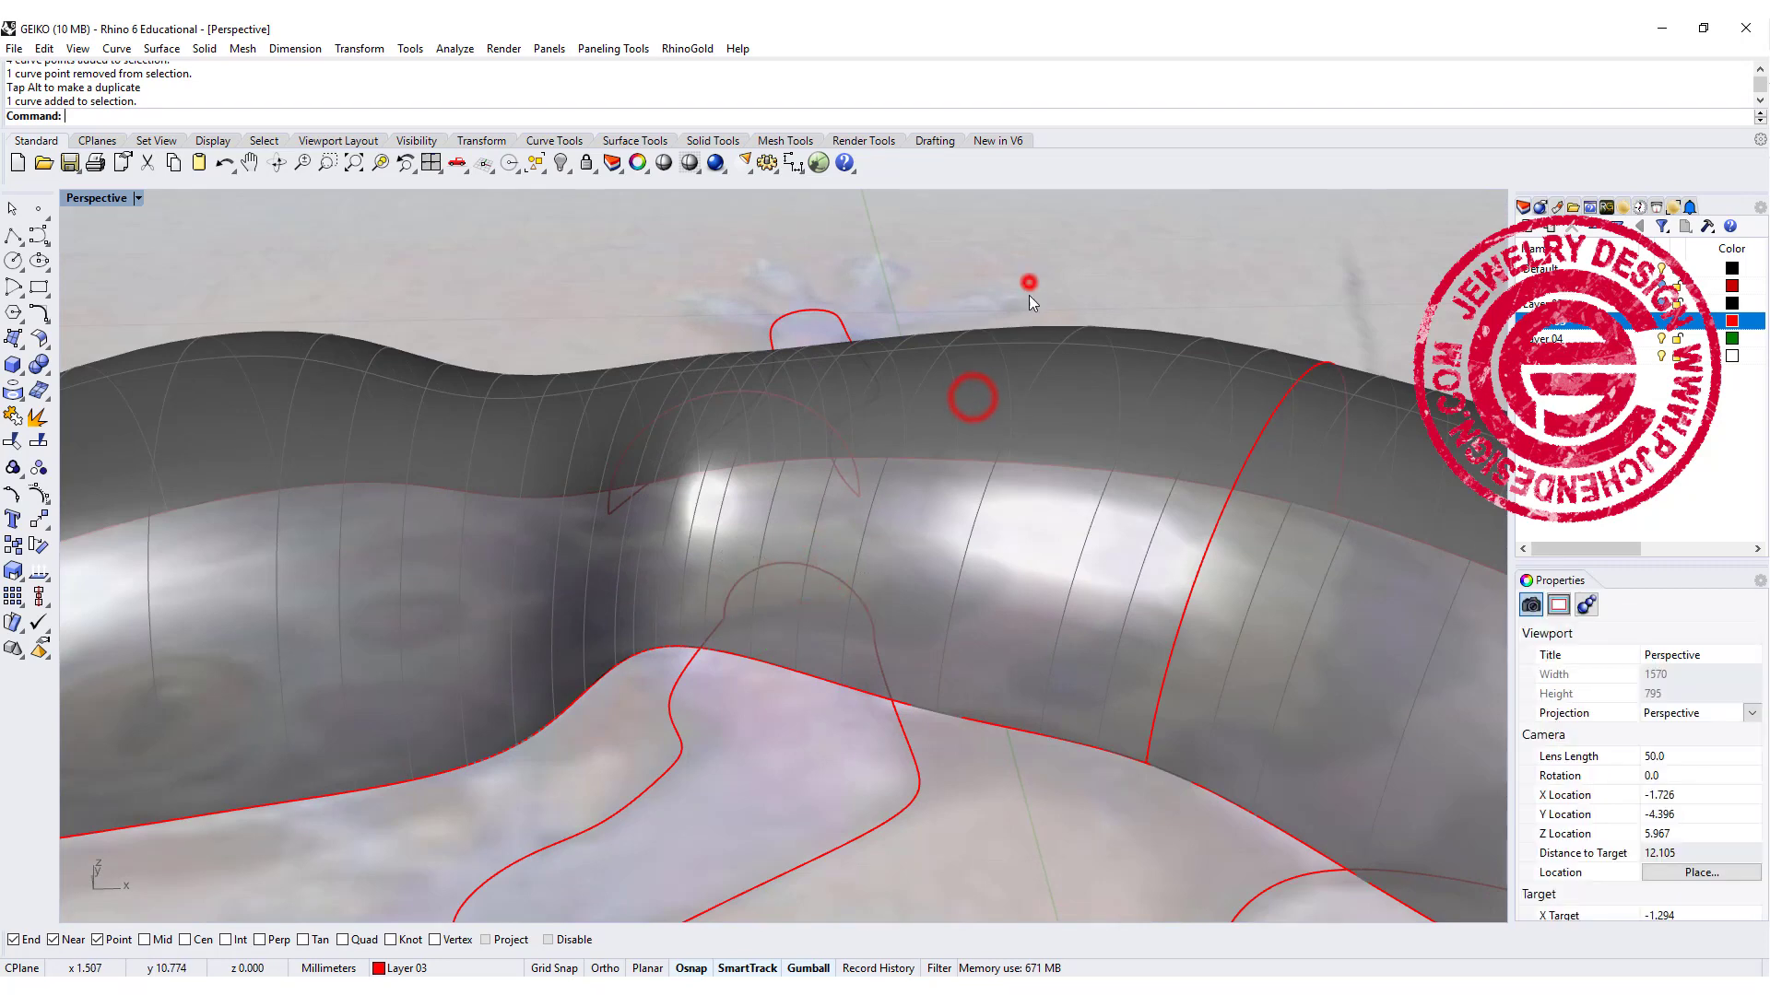
Step: Split the outline of the front leg on the body's outer side into two curves at a point on its foot tip
right_drag(1029, 286, 1125, 621)
scroll(919, 509, down, 8)
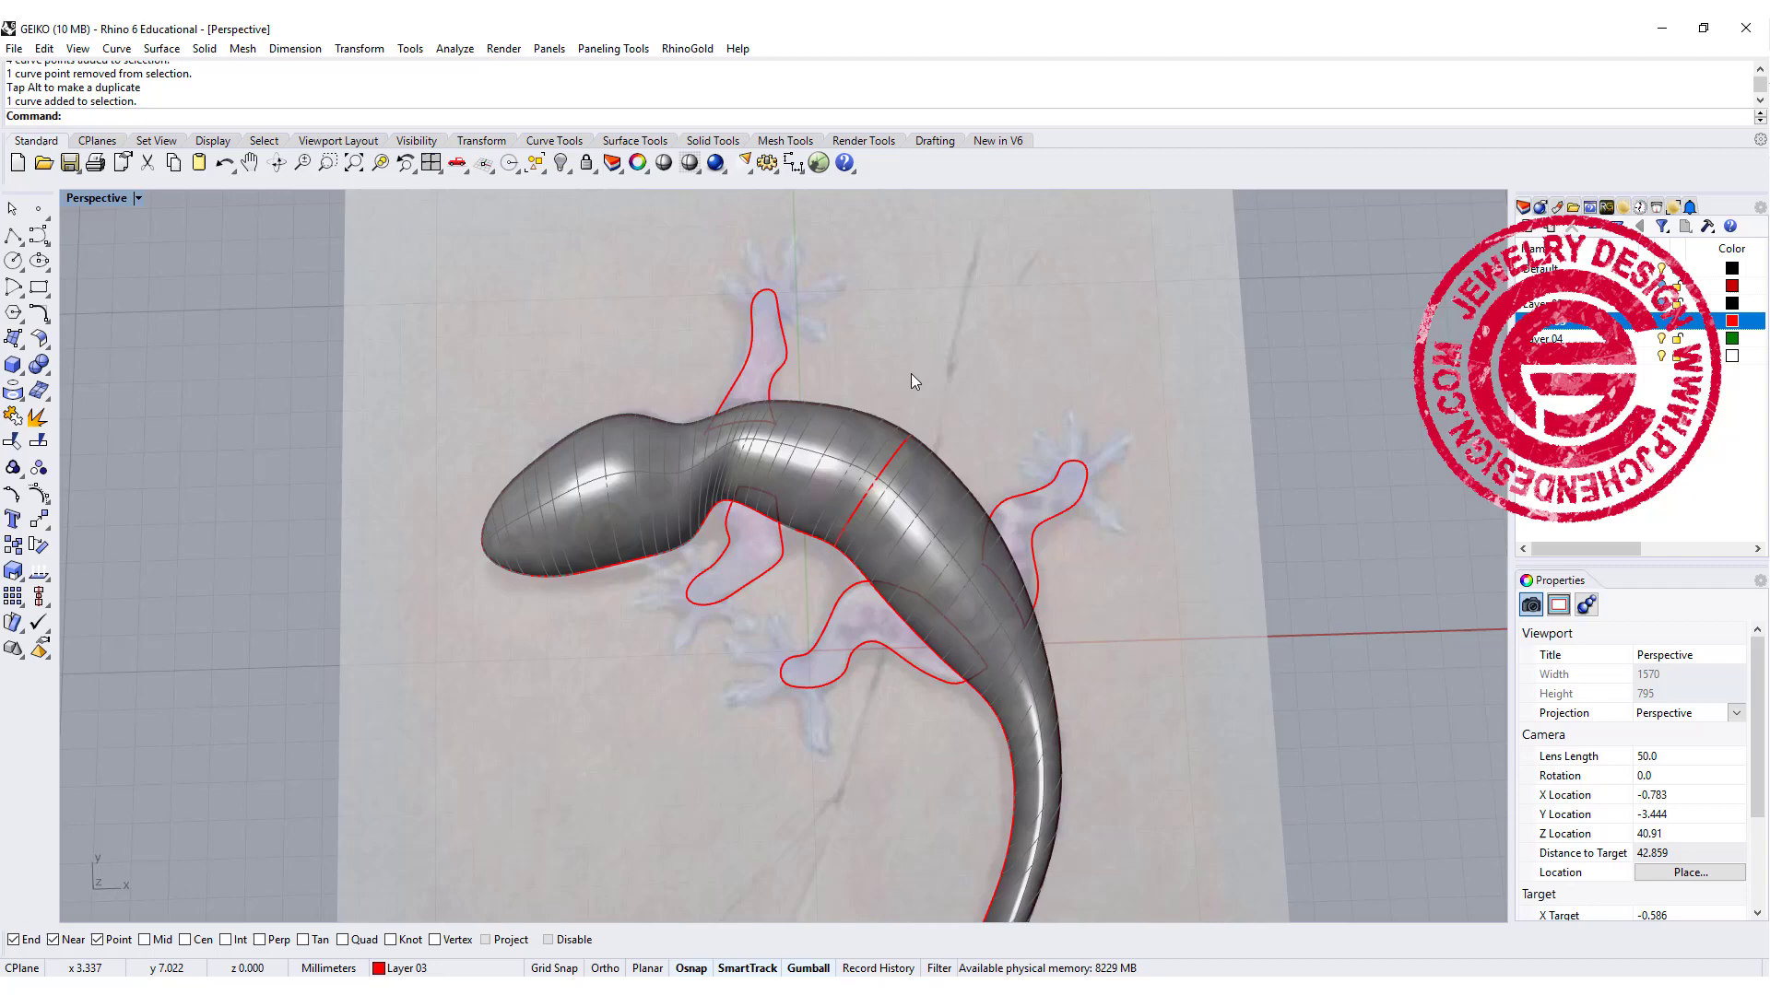
shift+right_drag(767, 370, 378, 347)
scroll(729, 454, up, 6)
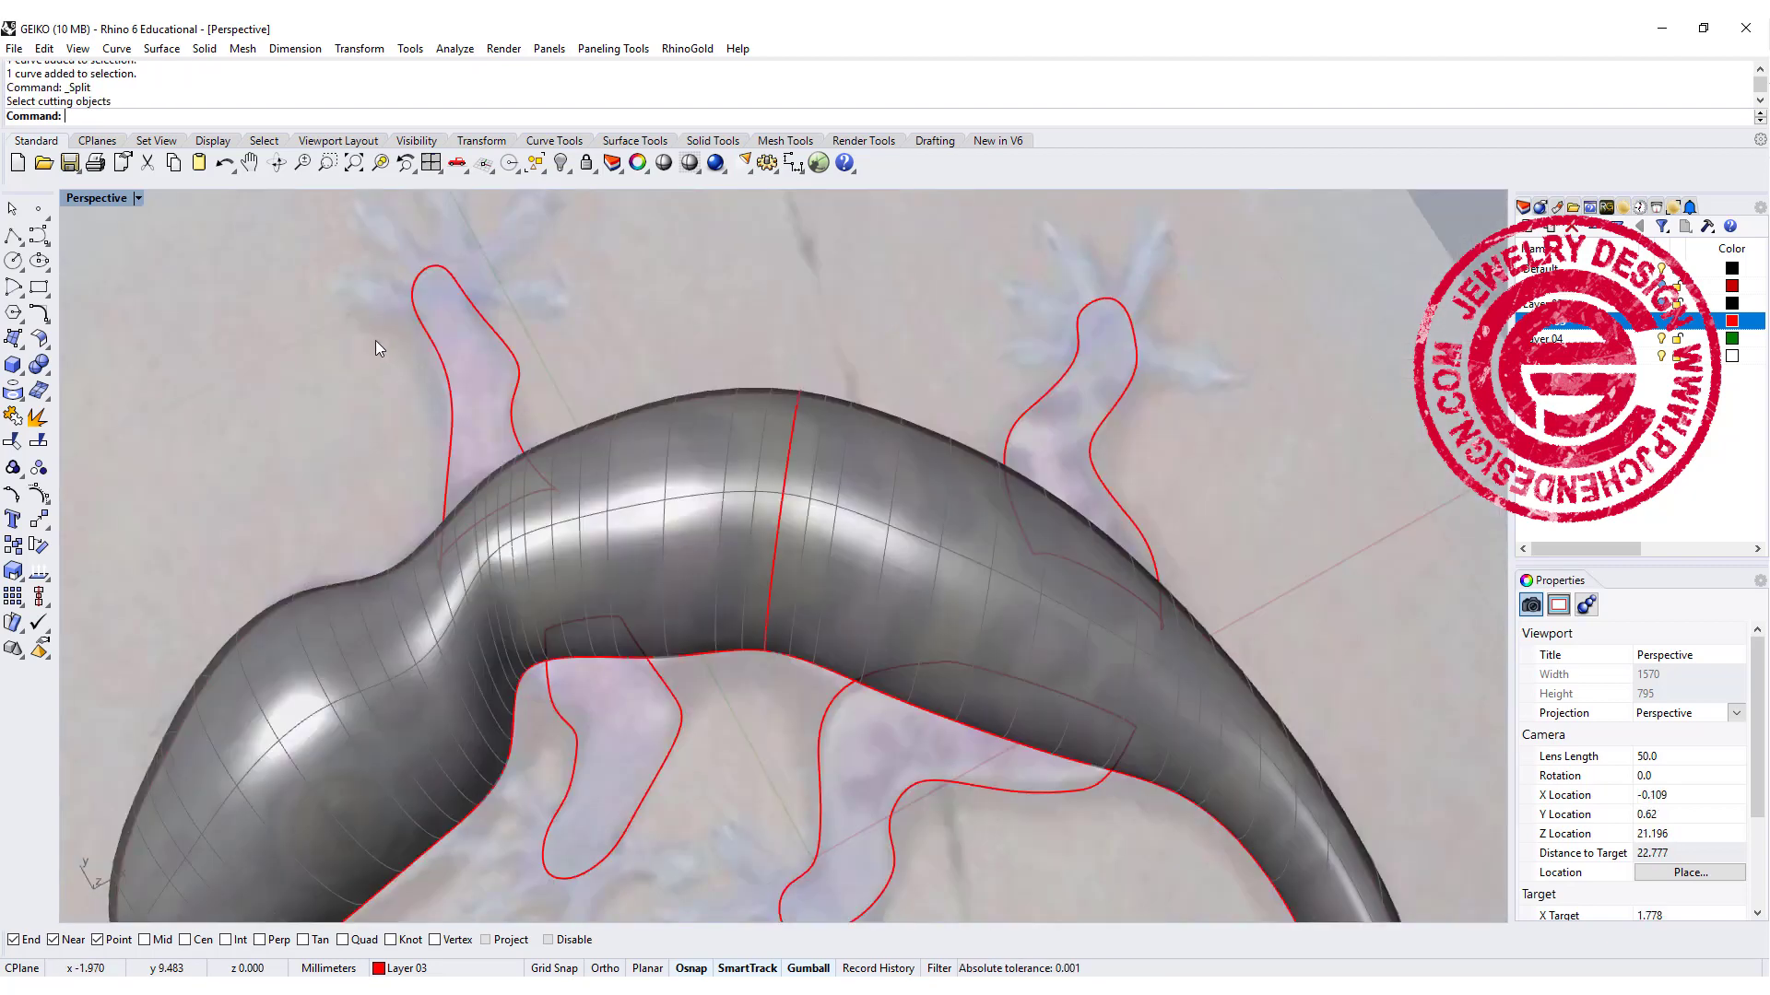
click(497, 343)
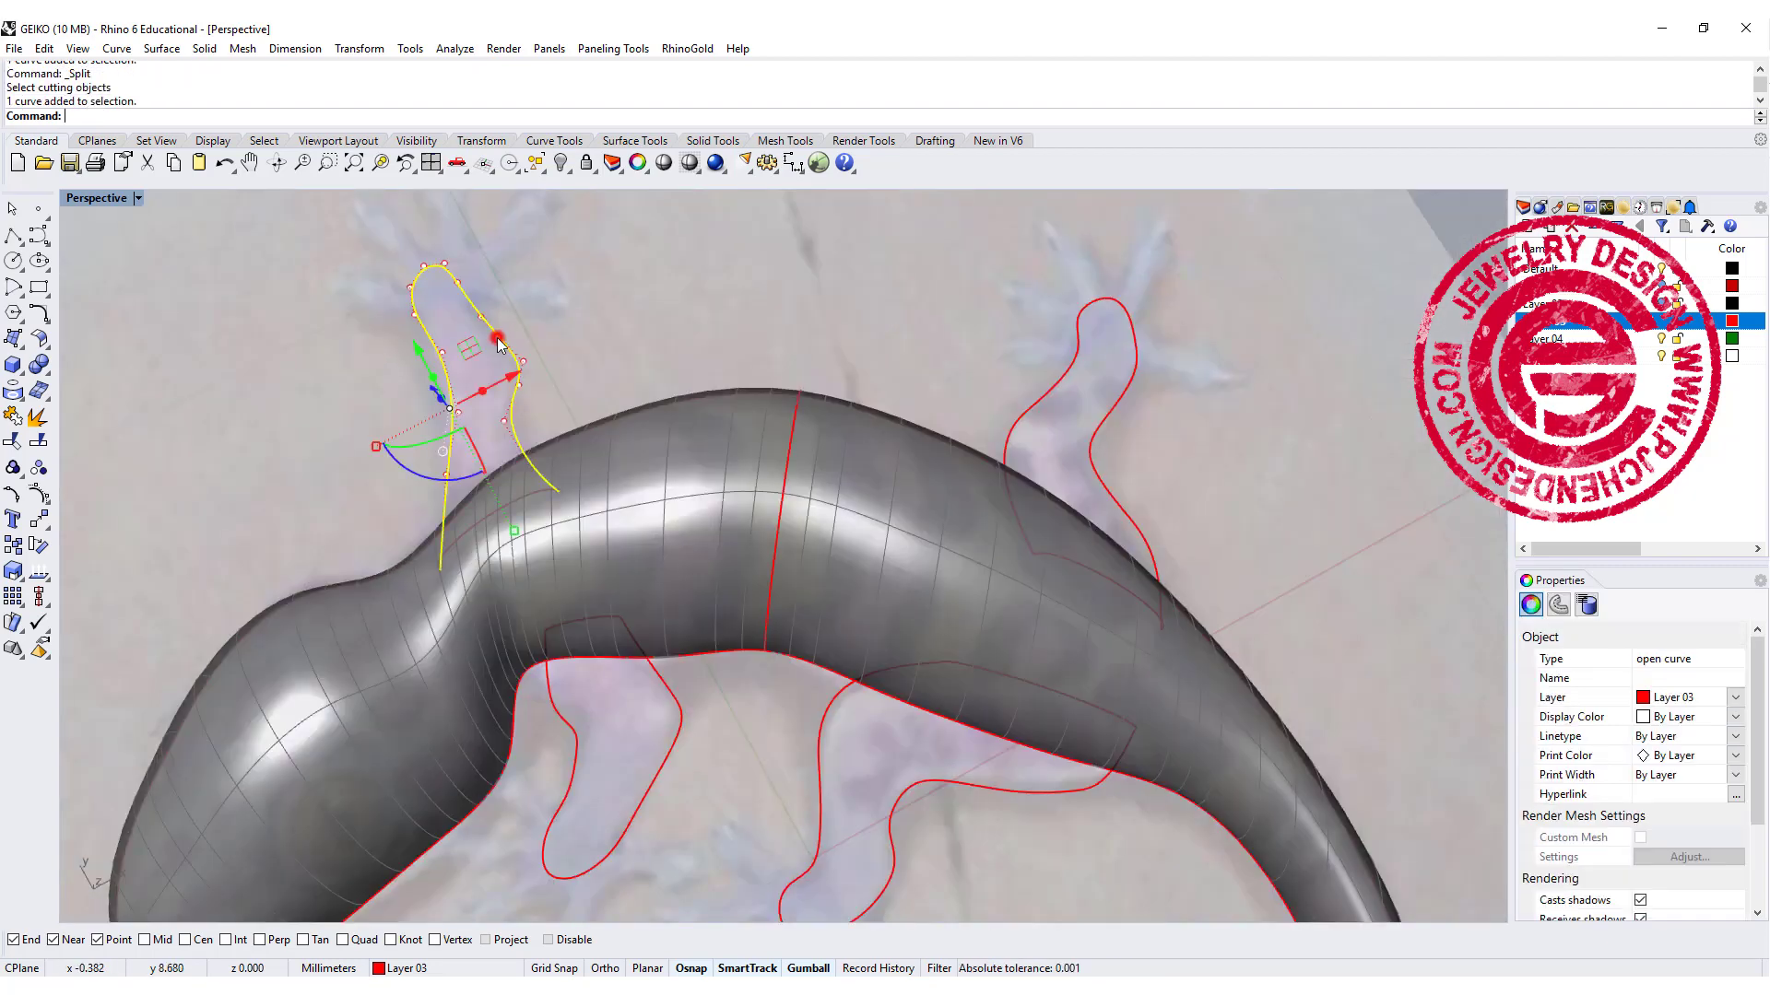
click(40, 446)
click(139, 116)
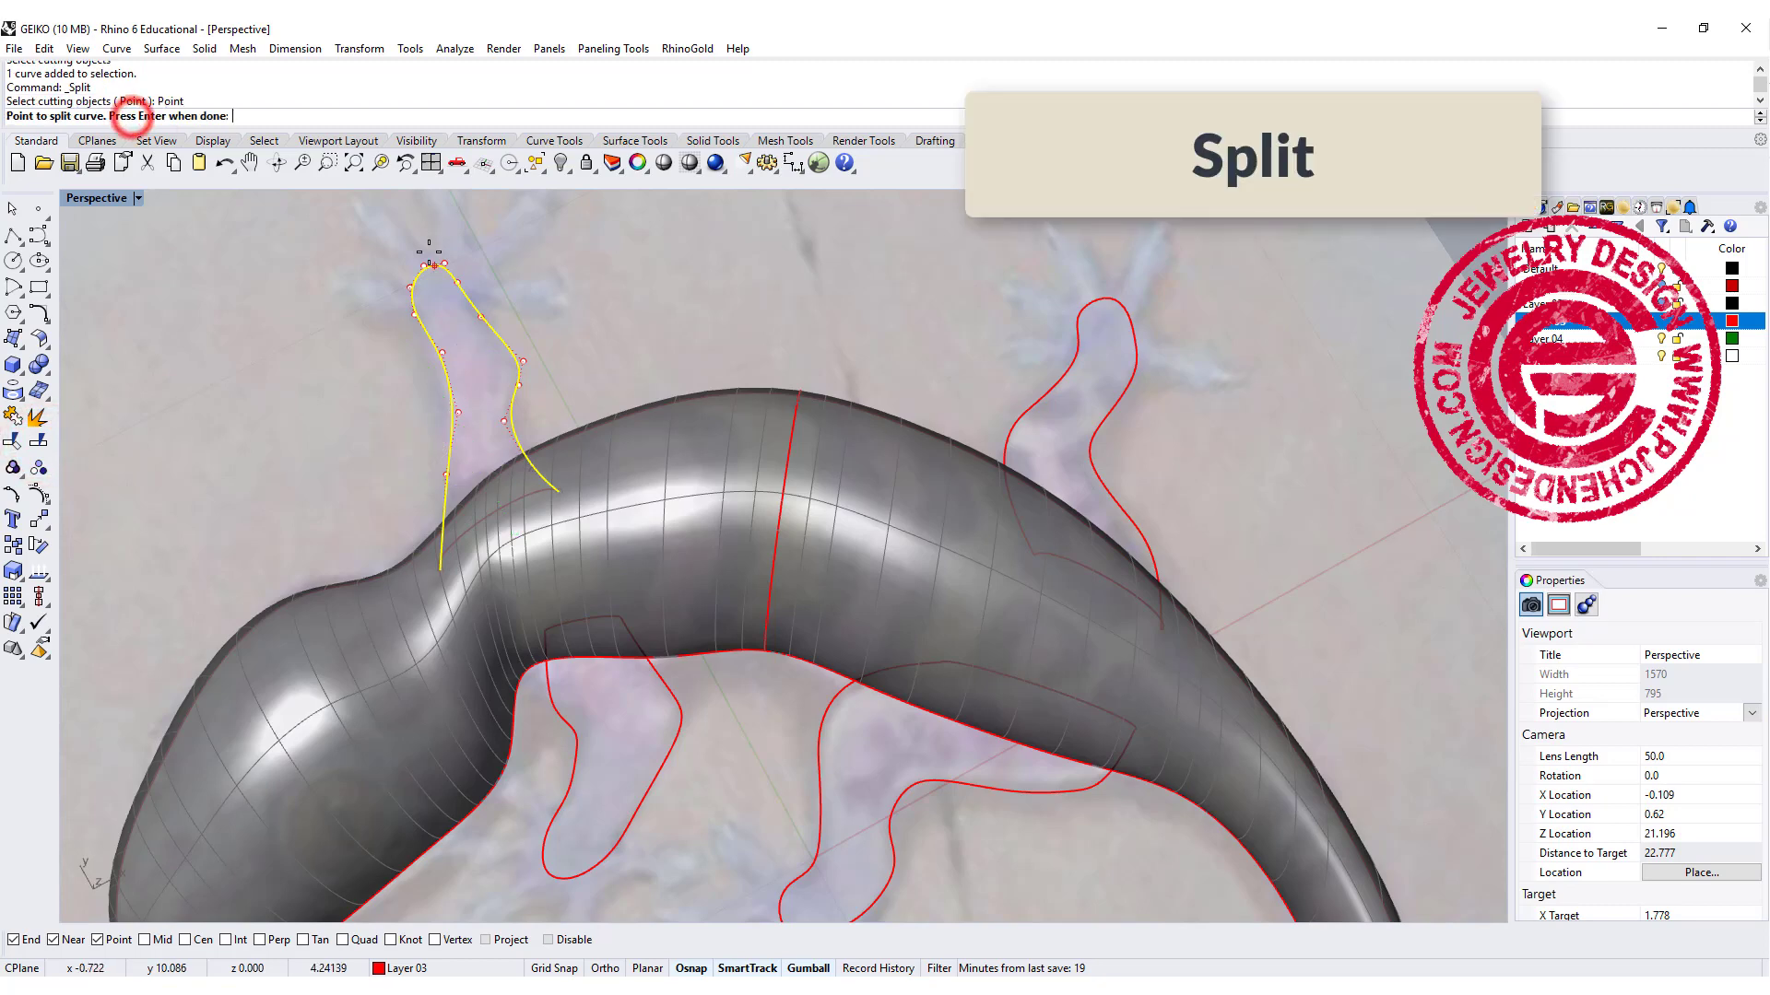
click(425, 264)
key(Return)
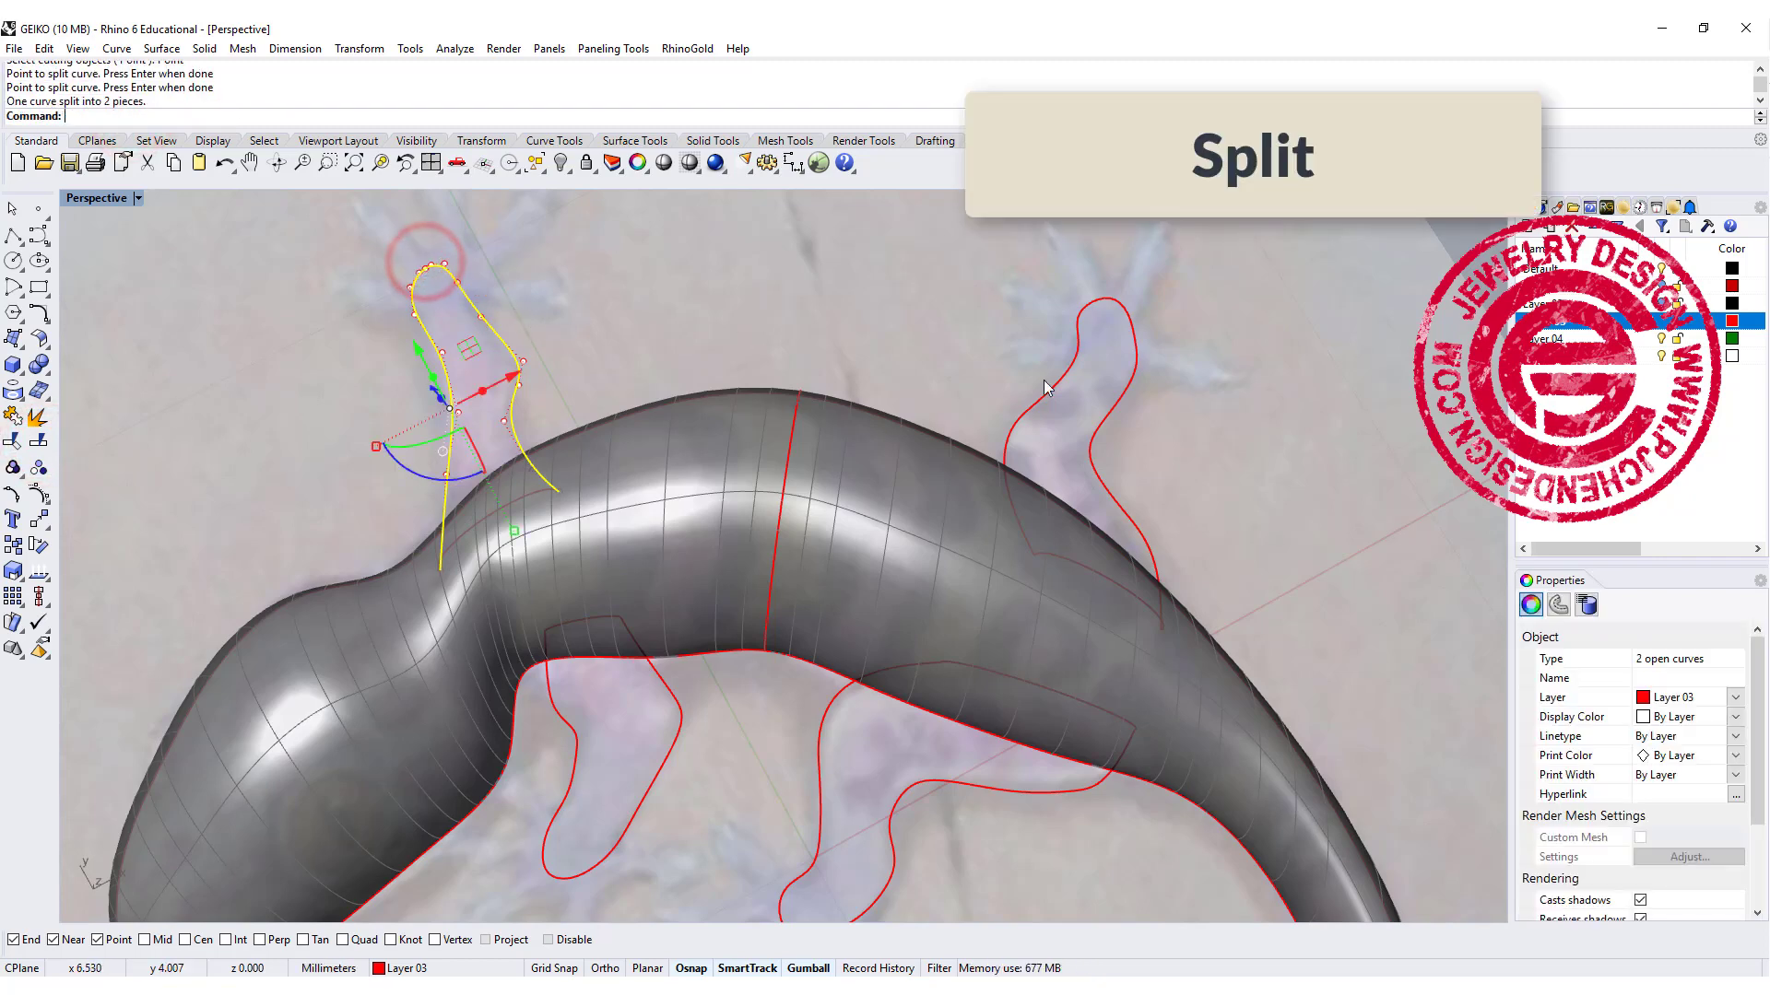
Step: Split the outline of the rear leg on the body's outer side into two curves at a point on its foot tip
click(1062, 376)
key(Return)
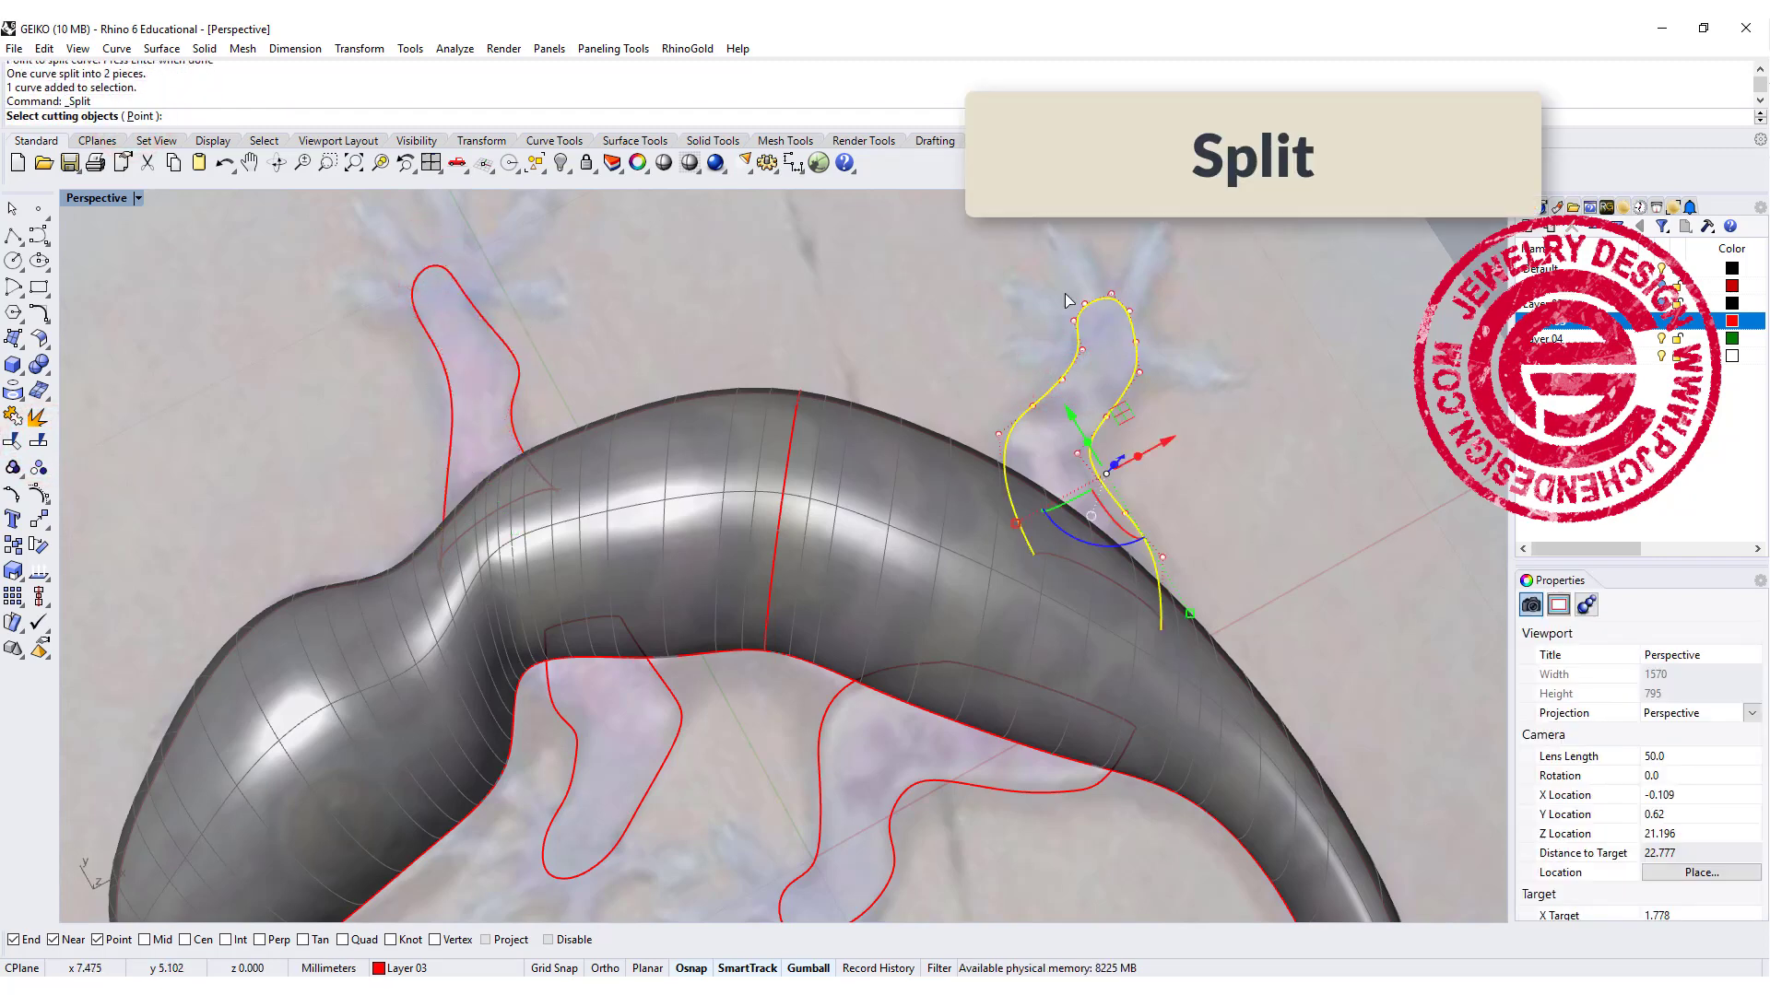
click(147, 116)
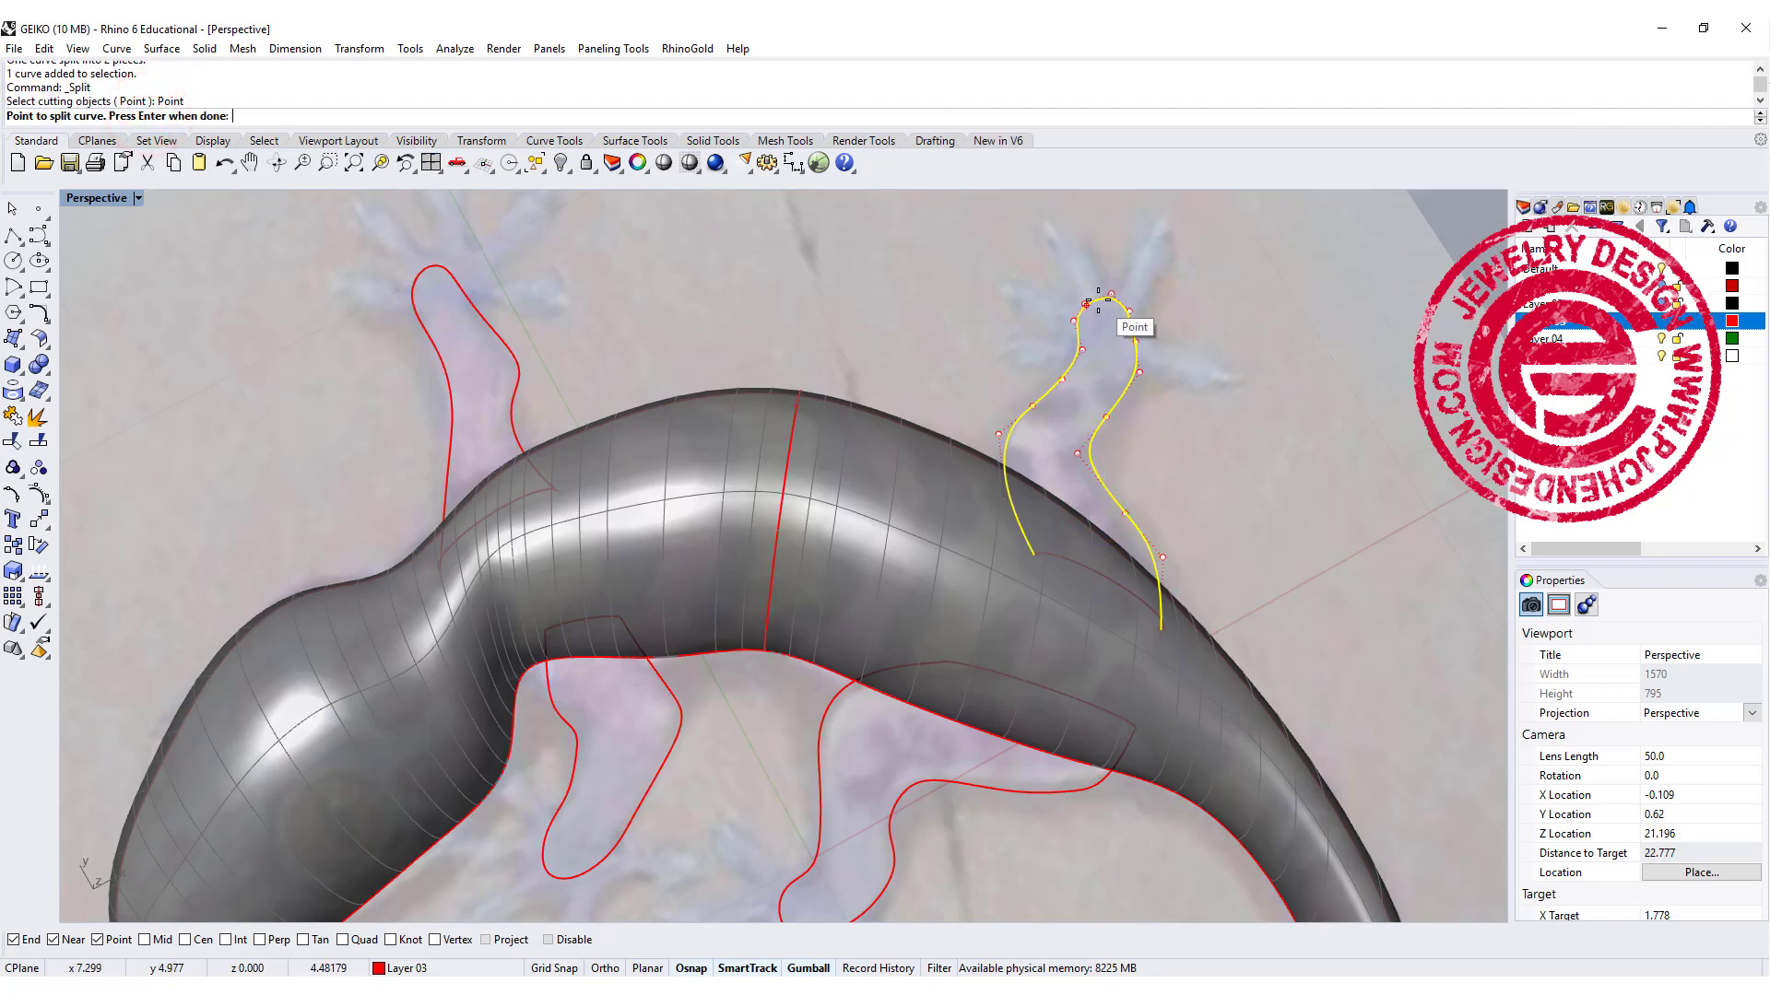
scroll(1101, 296, up, 5)
click(1094, 295)
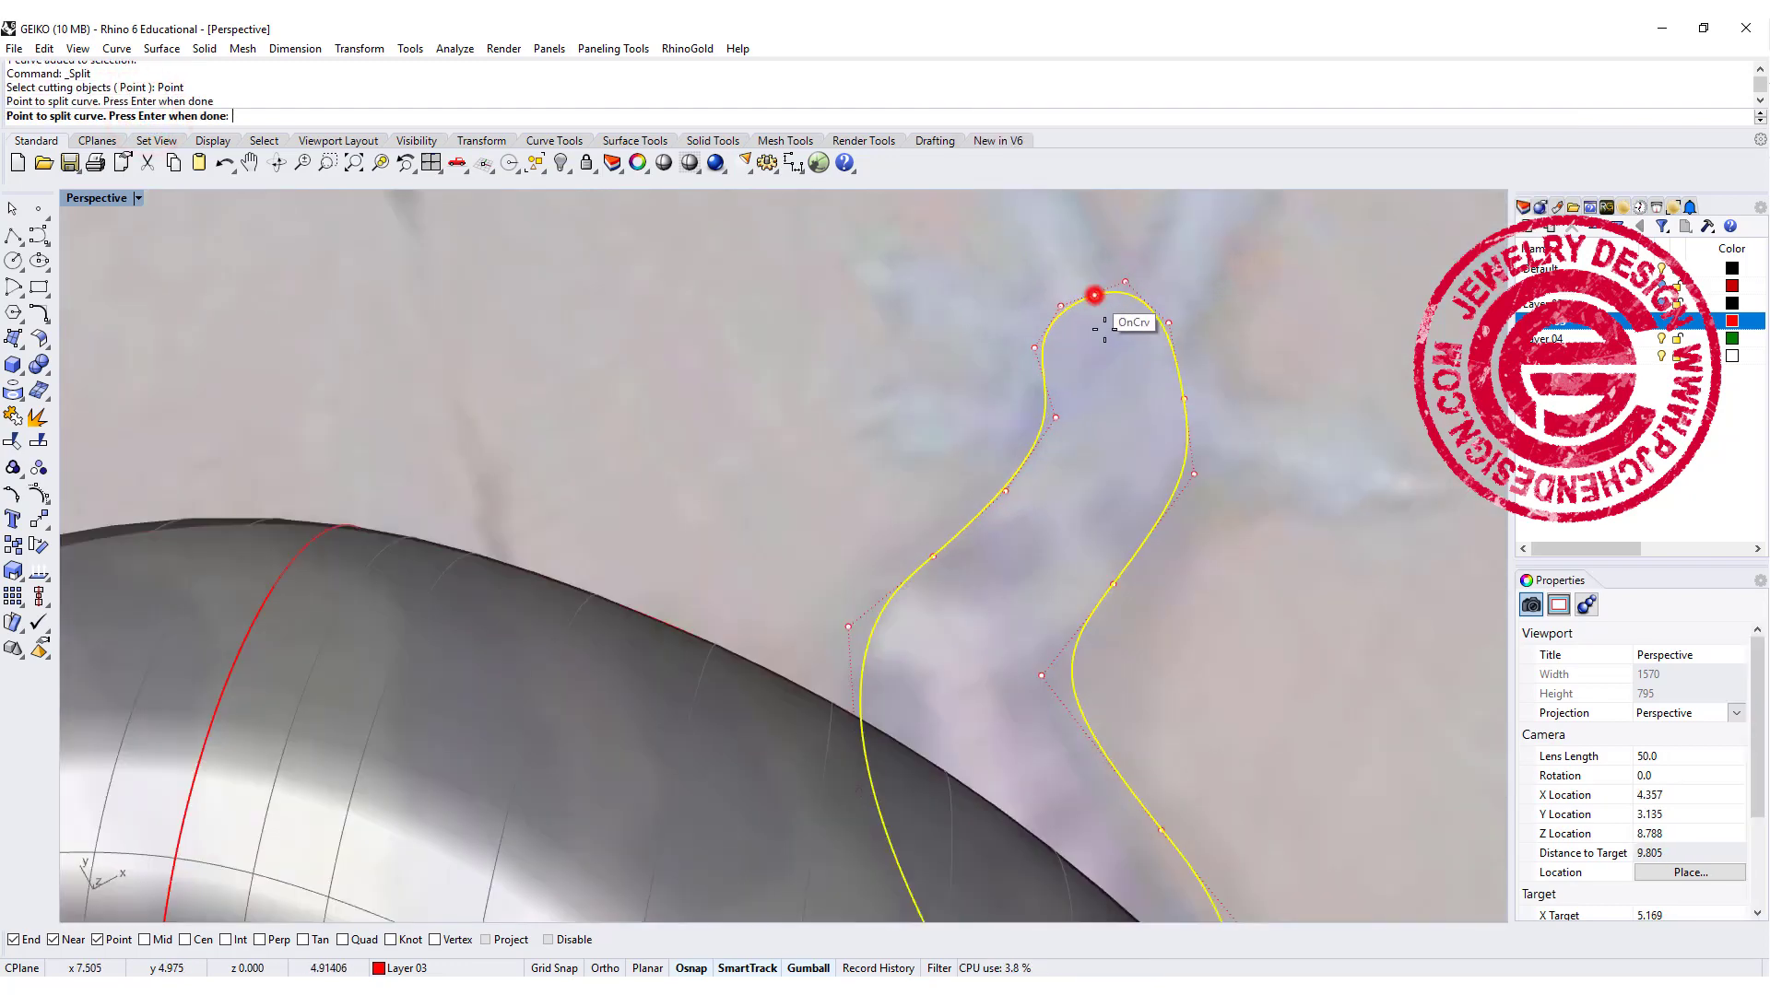
scroll(1097, 304, down, 5)
key(Return)
Step: Split the outline of the rear leg on the body's inner side into two curves at a point on its foot tip
shift+right_drag(1247, 540, 1176, 529)
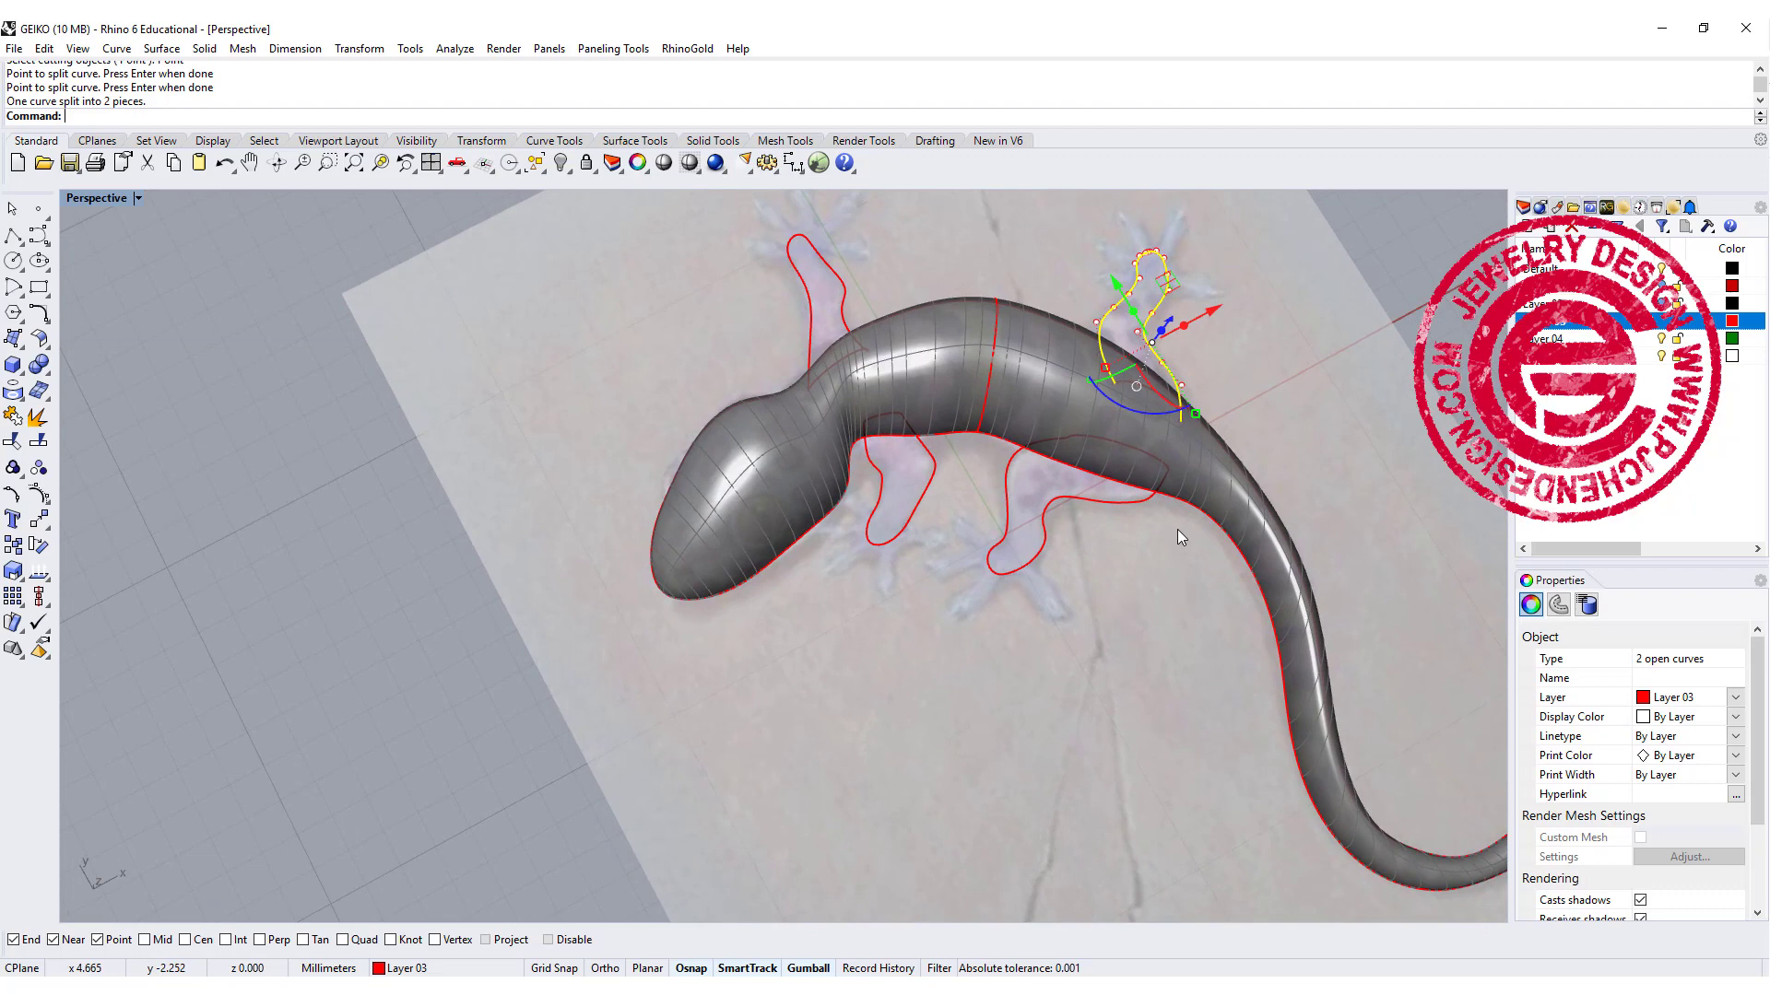
scroll(1004, 580, up, 5)
click(1003, 564)
key(Return)
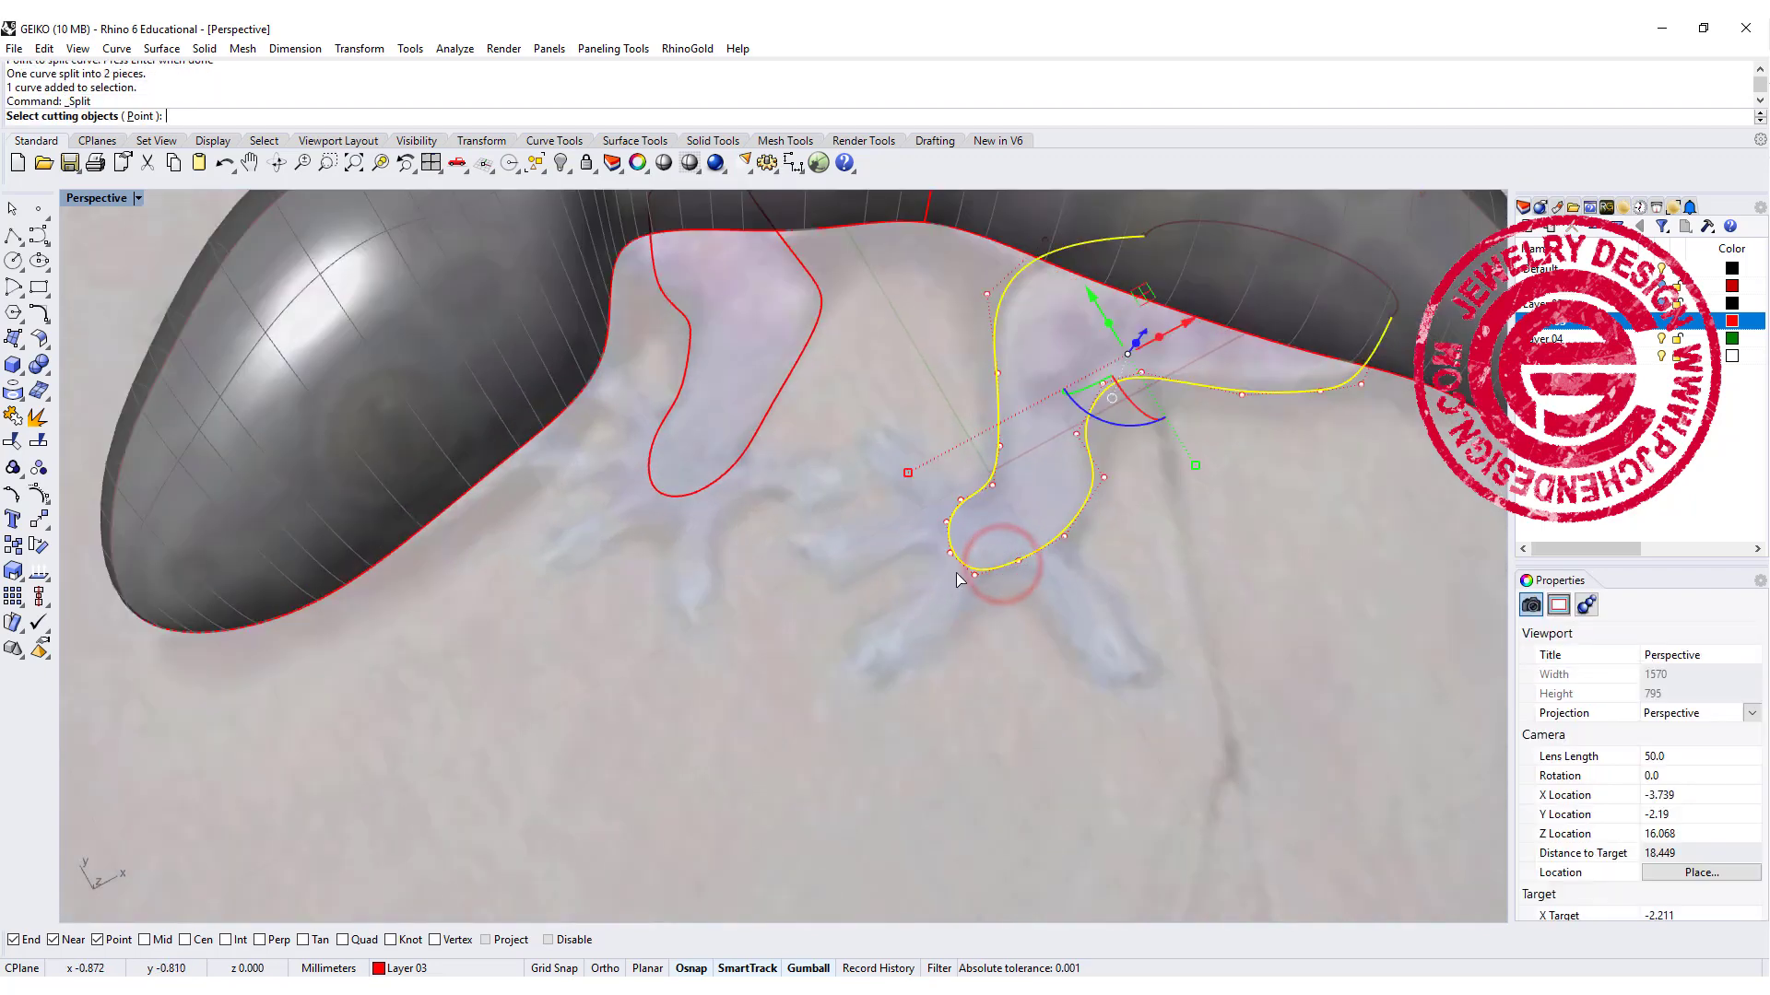
text(p)
key(Return)
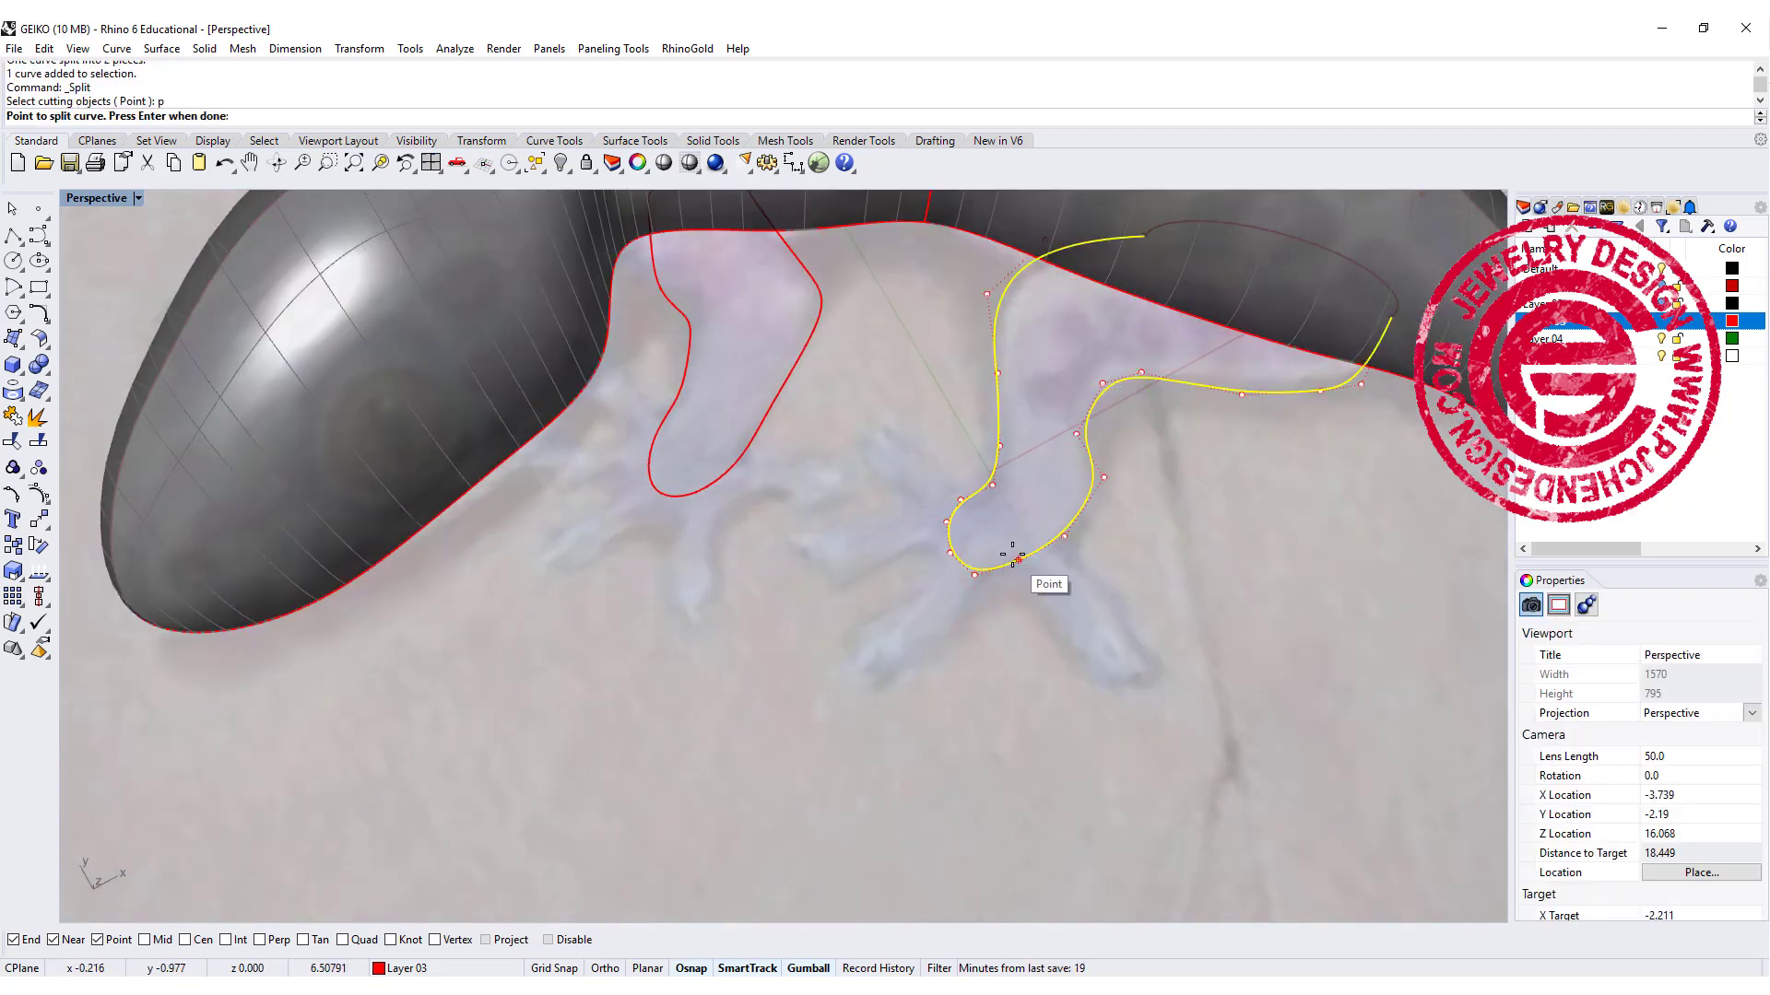
click(952, 554)
key(Return)
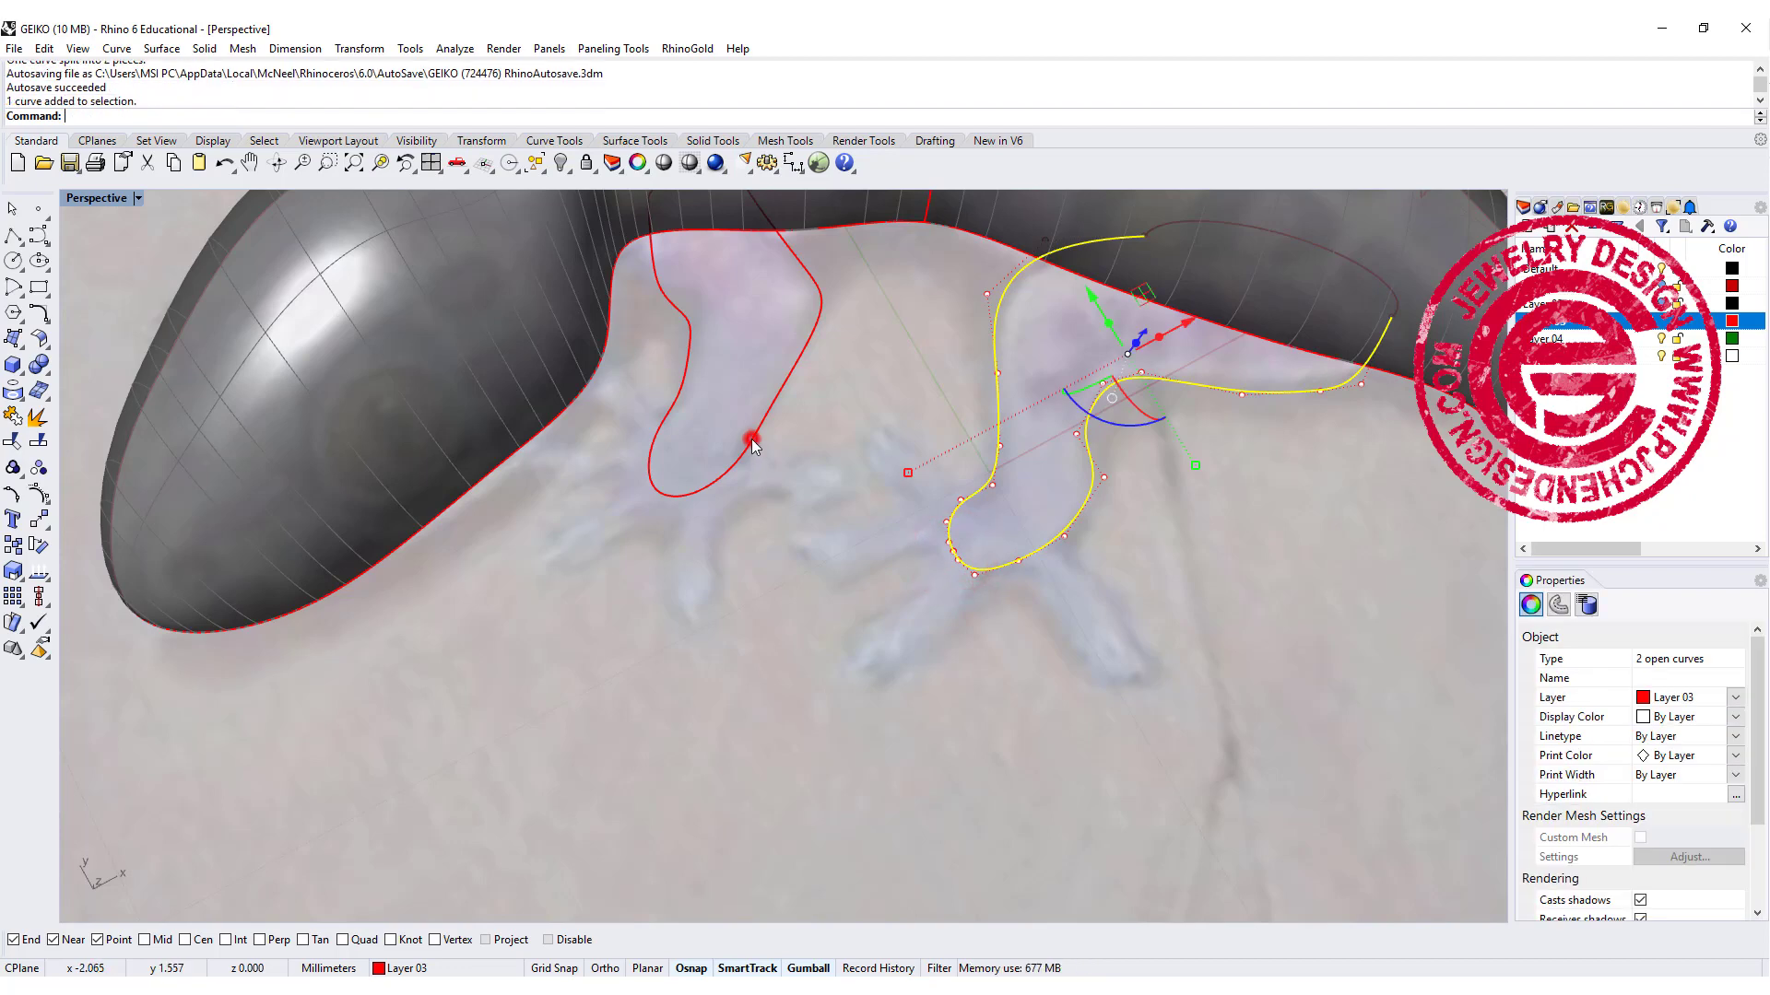
Step: Split the outline of the front leg on the body's inner side into two curves at a point on its foot tip
click(750, 439)
key(Return)
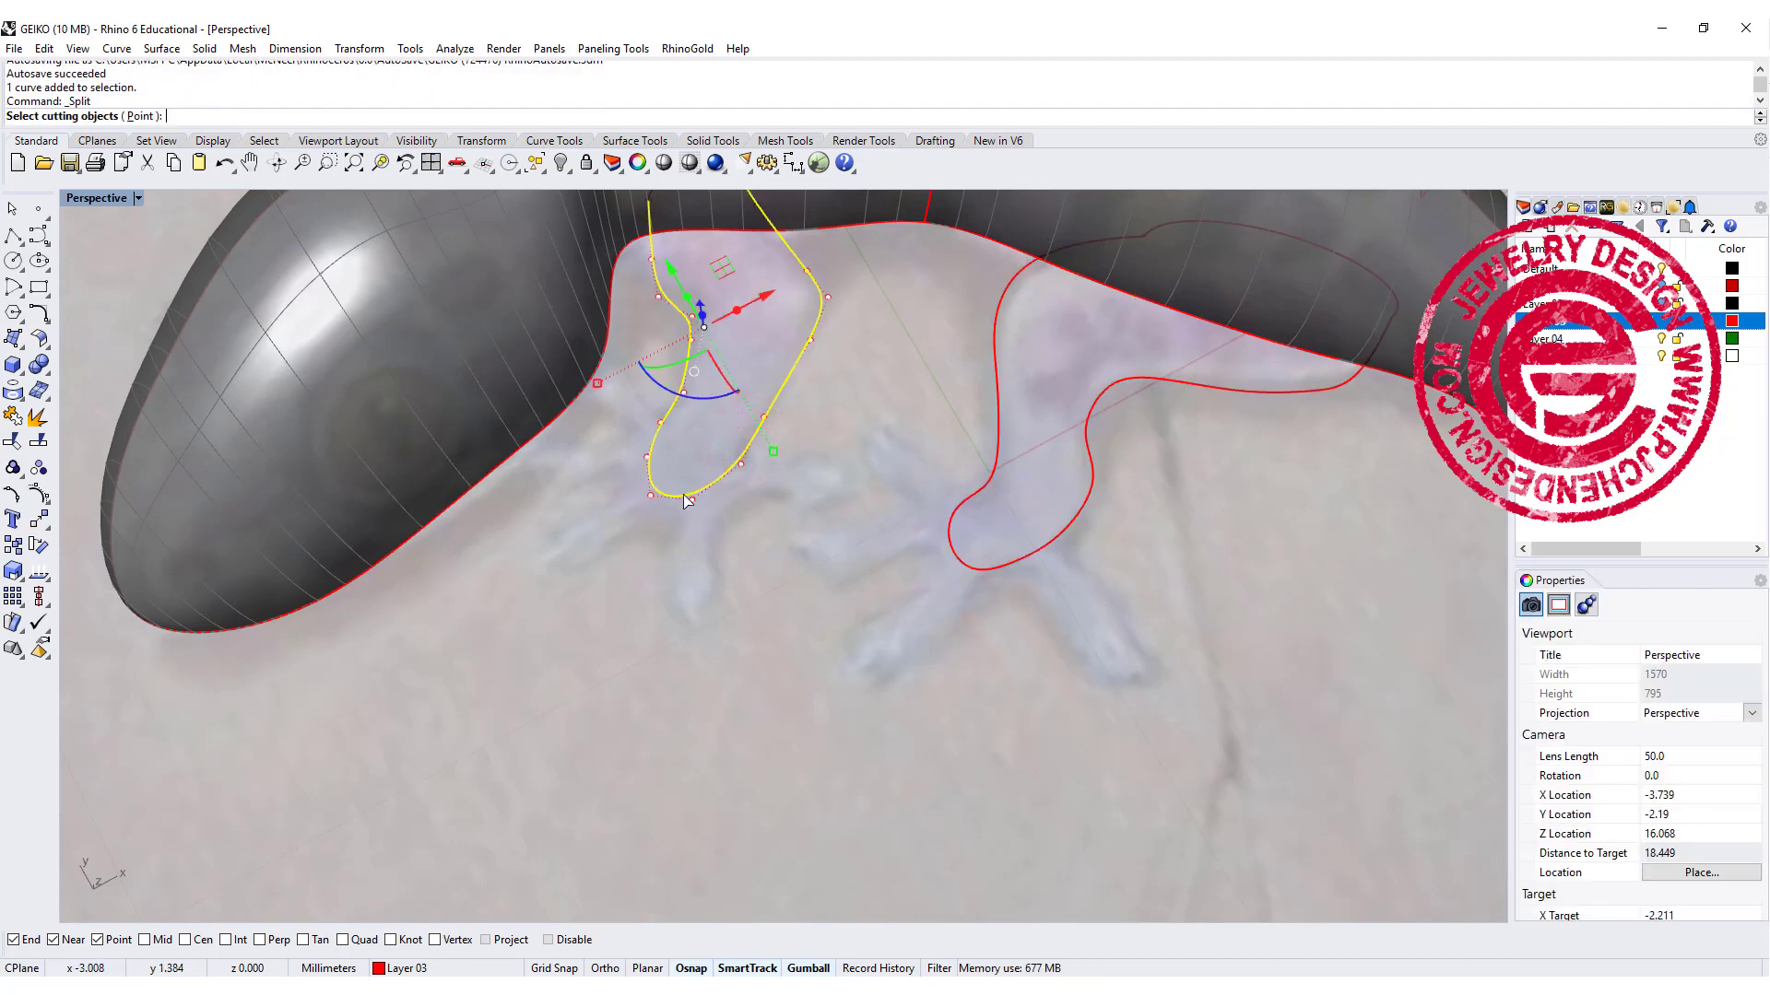
key(Return)
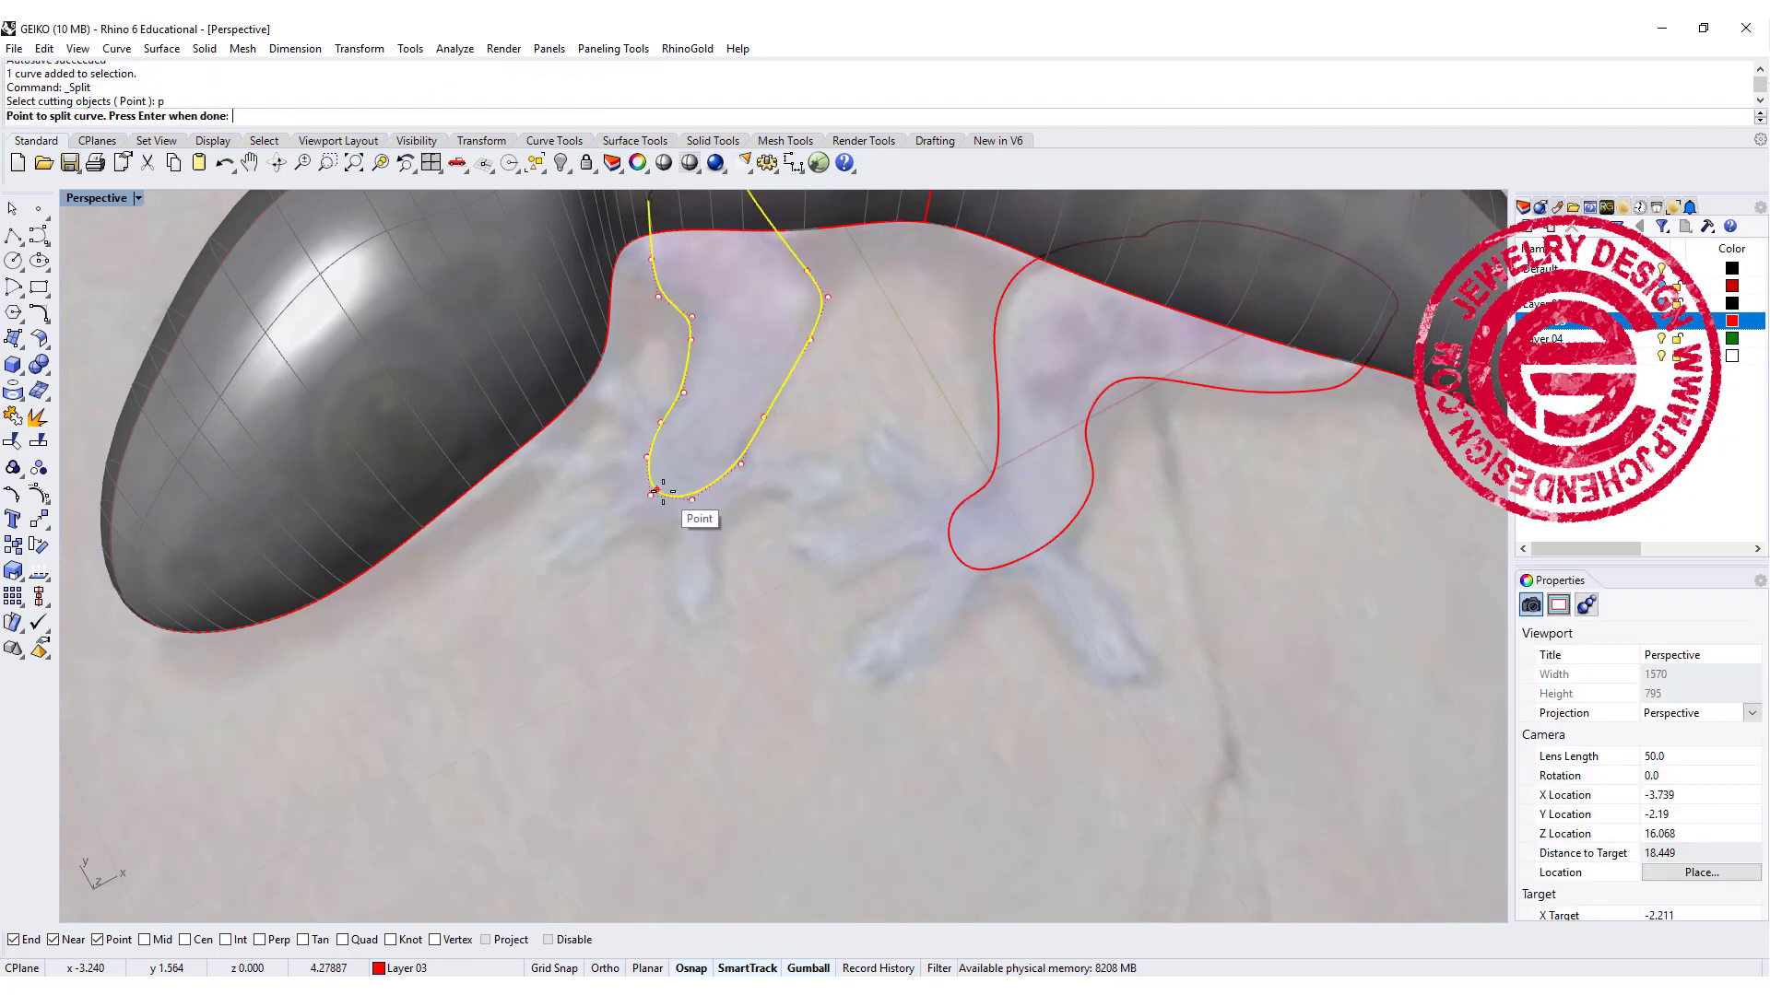
click(658, 491)
key(Return)
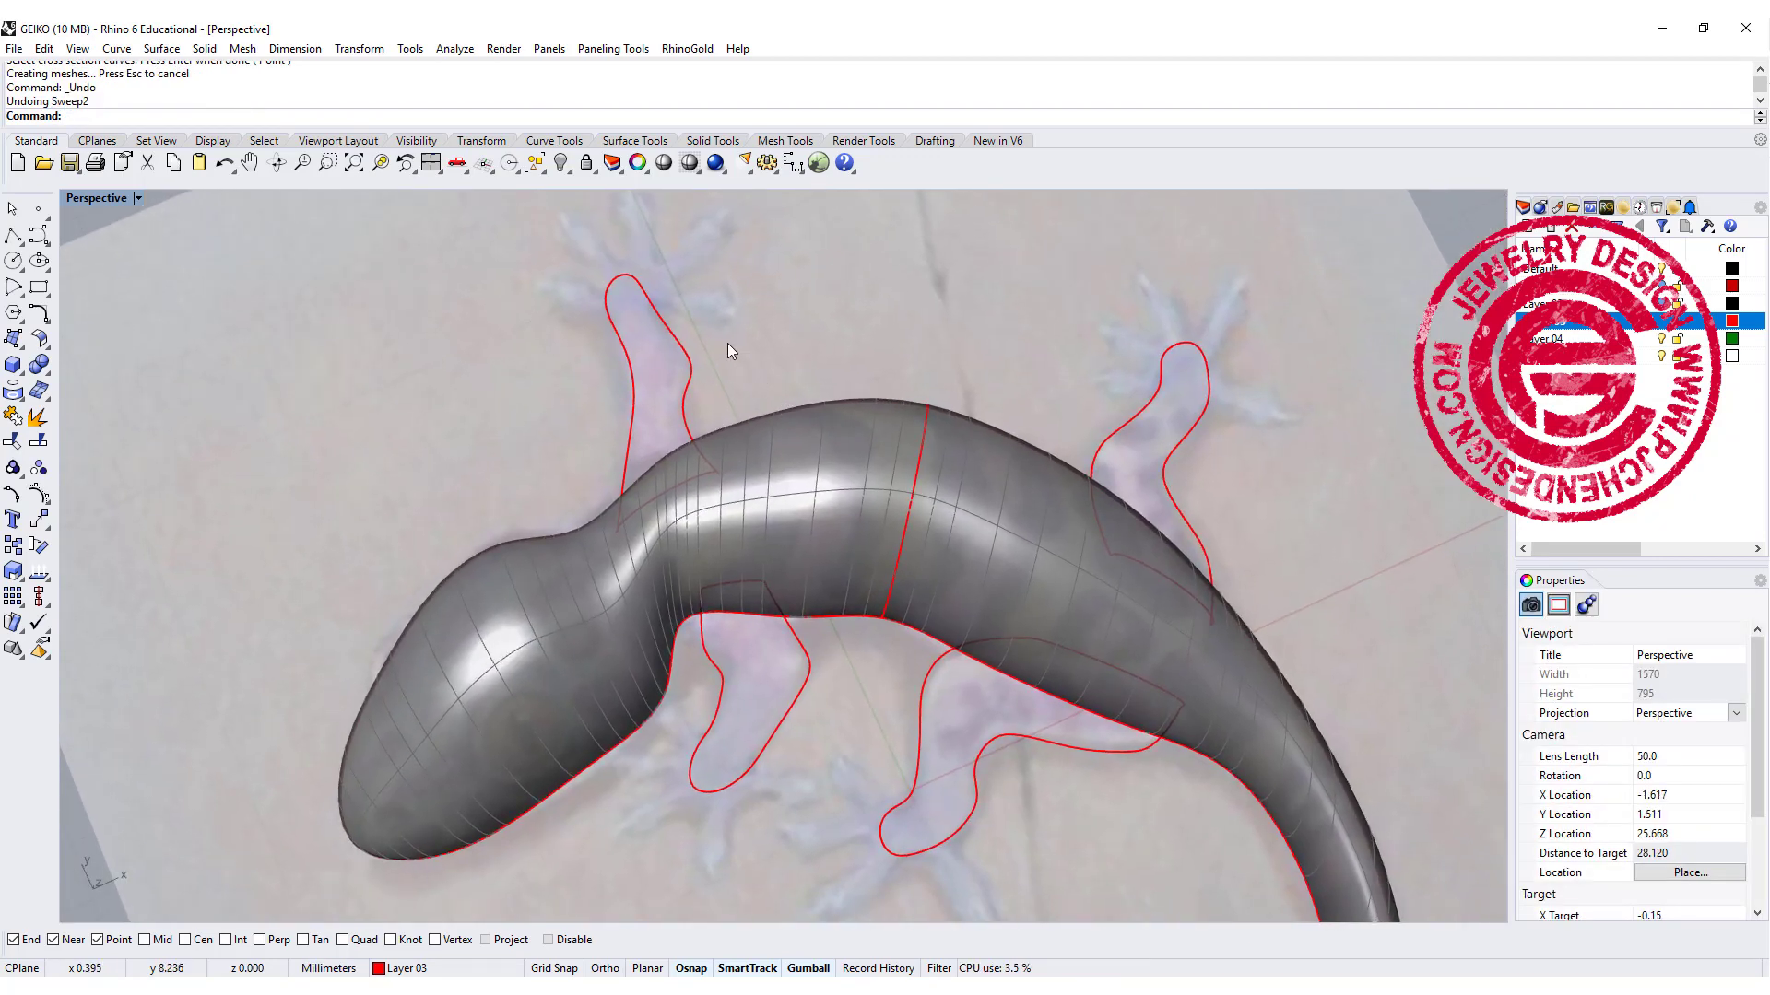
Step: With history recording on, sweep the outer front leg along its two outline halves as rails, using its arc as the cross section
key(Return)
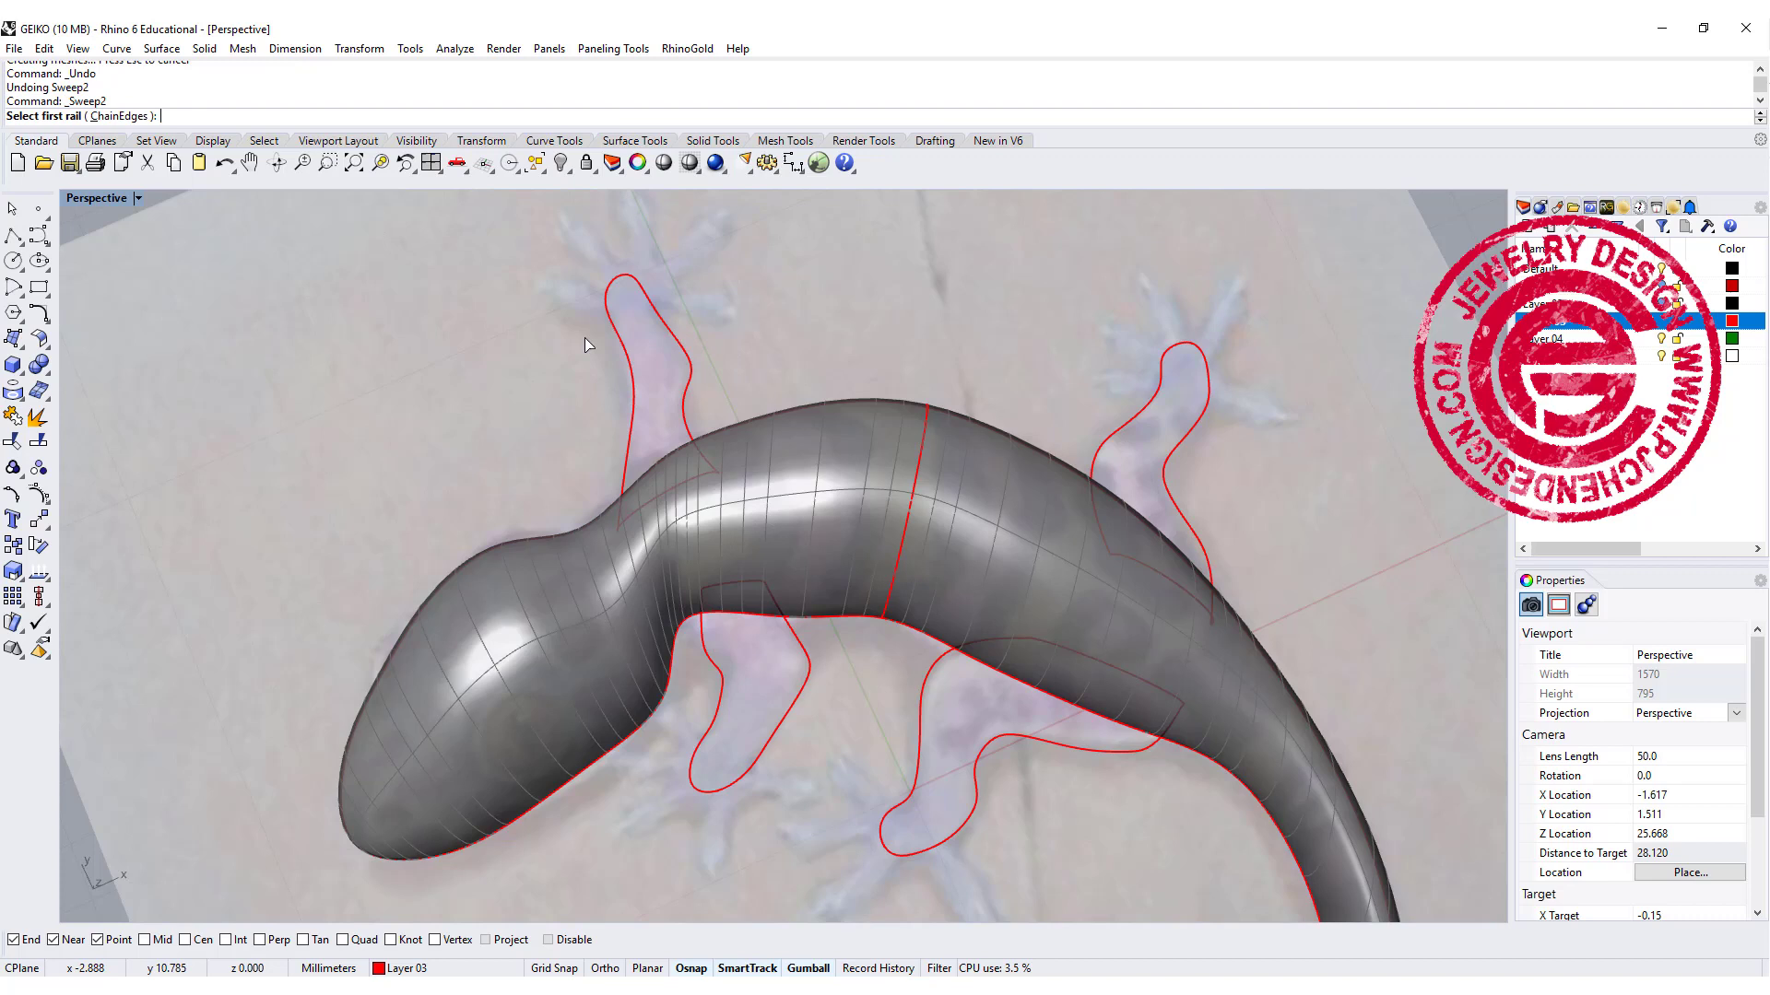
click(632, 398)
click(687, 374)
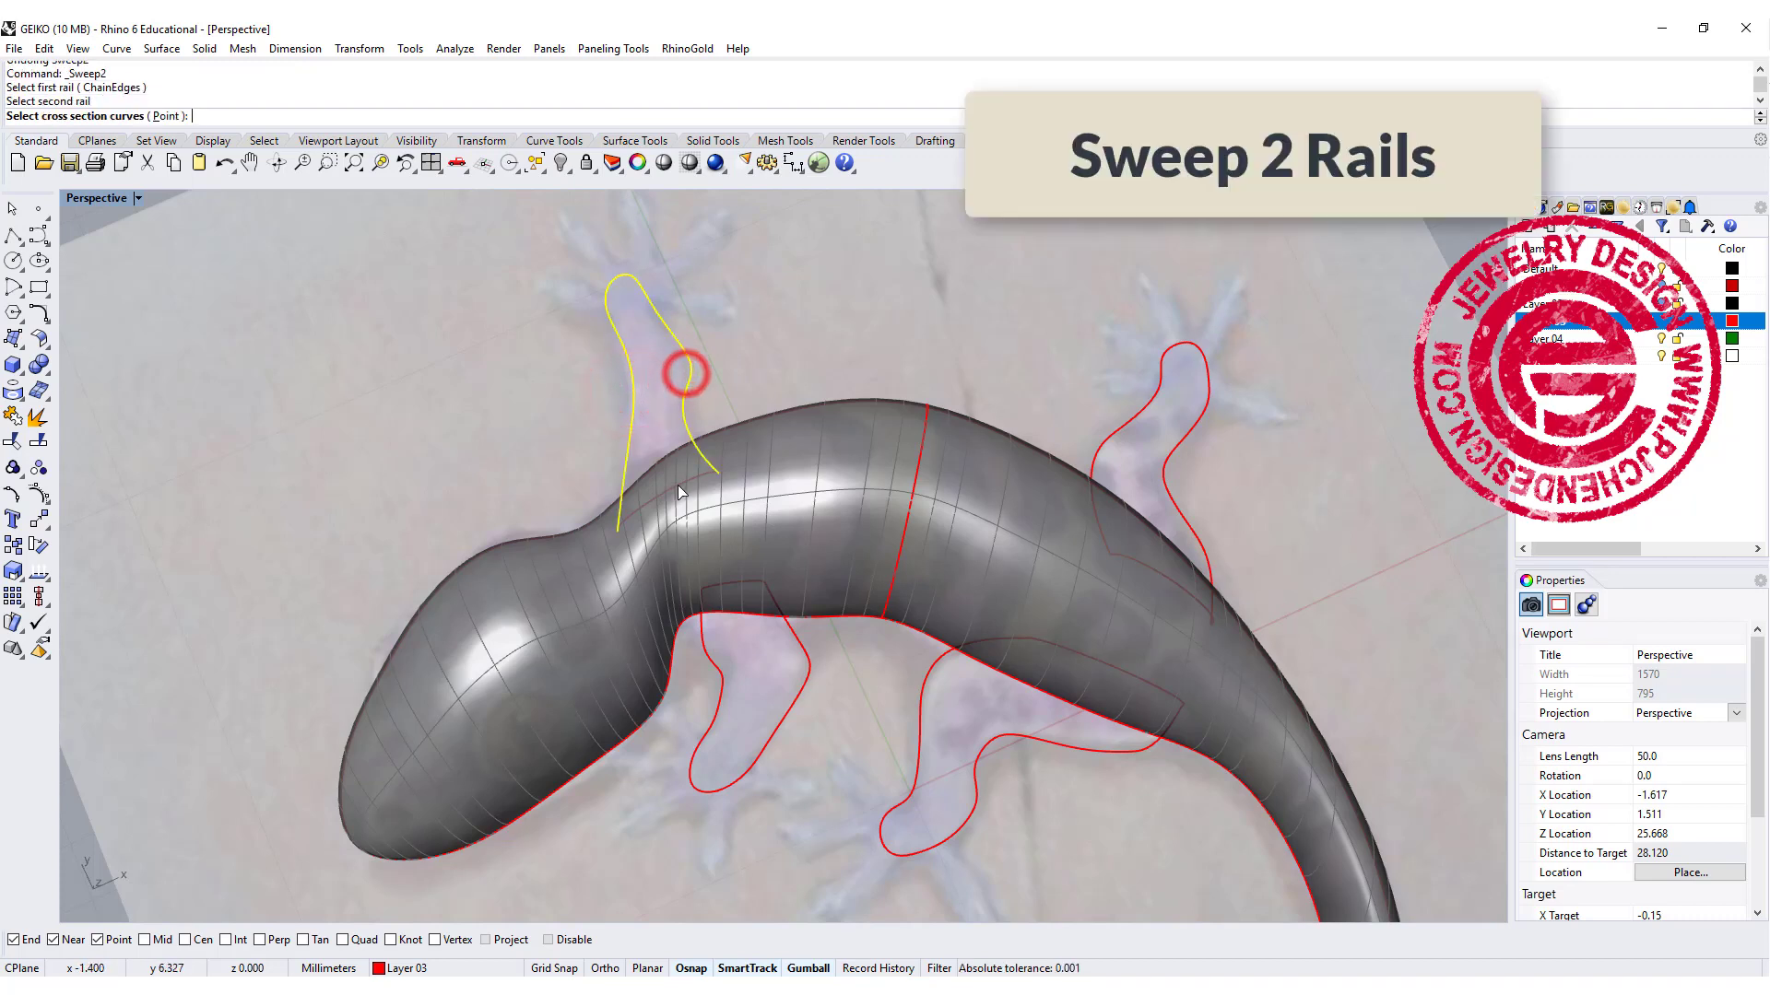
click(679, 484)
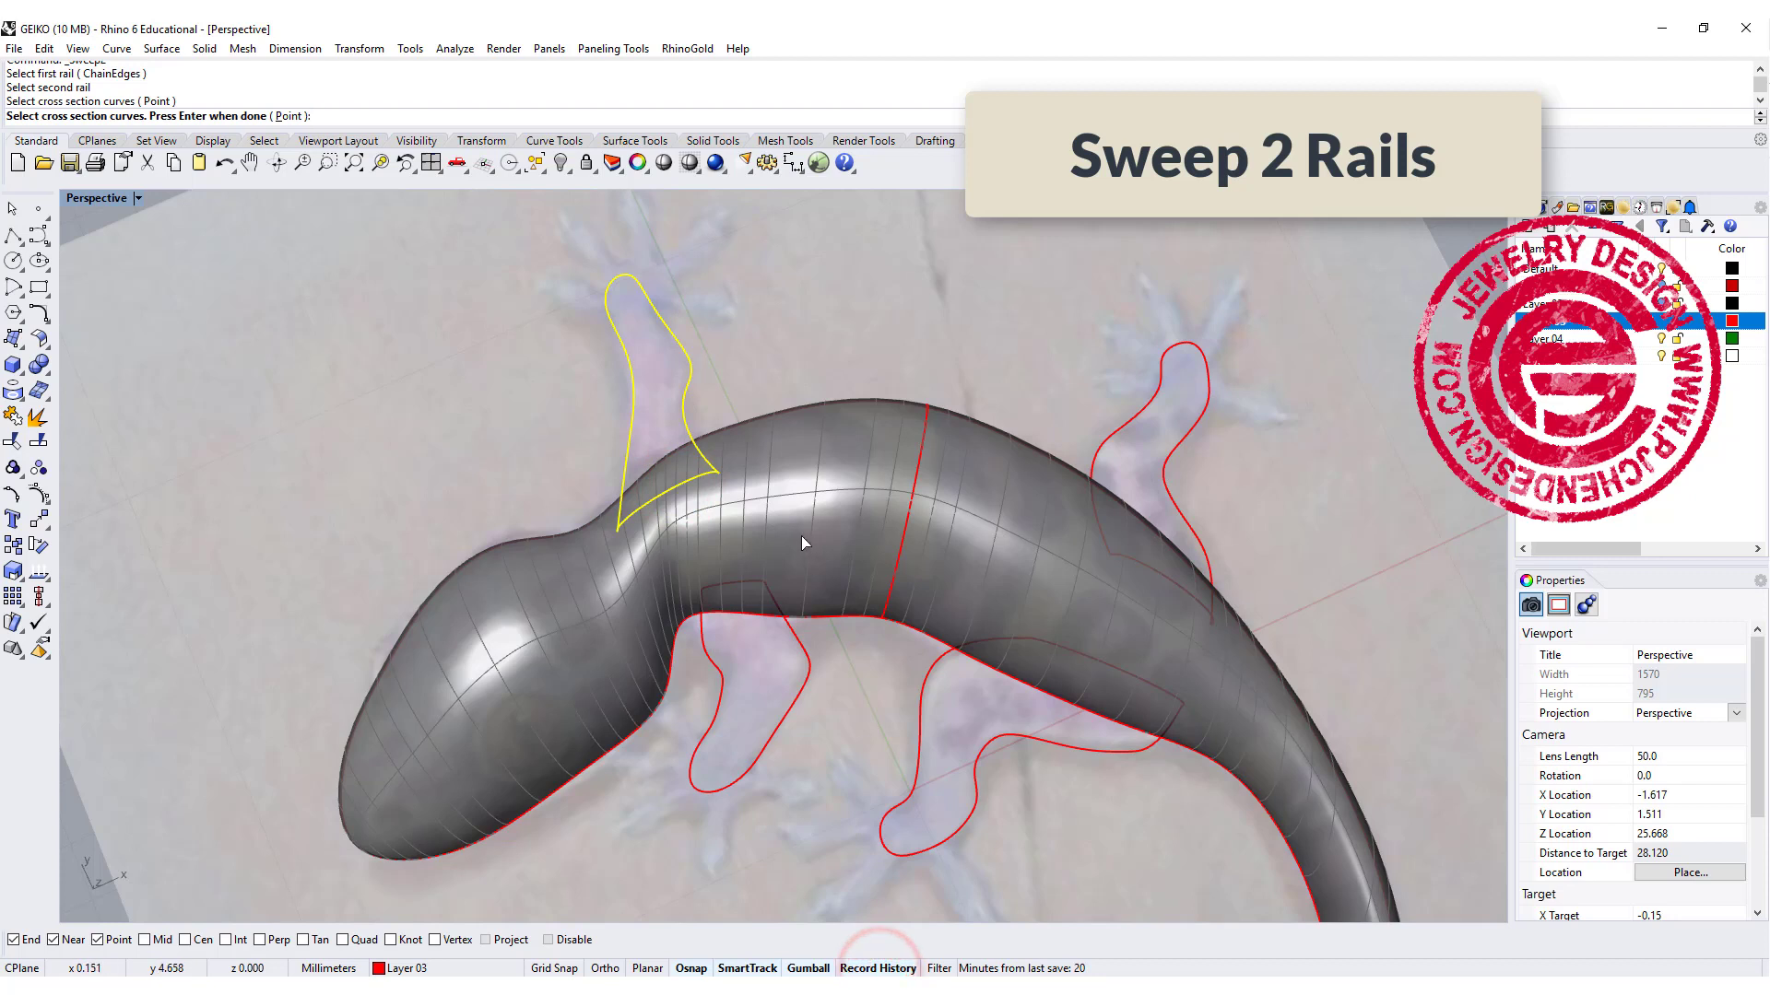
key(Return)
key(Escape)
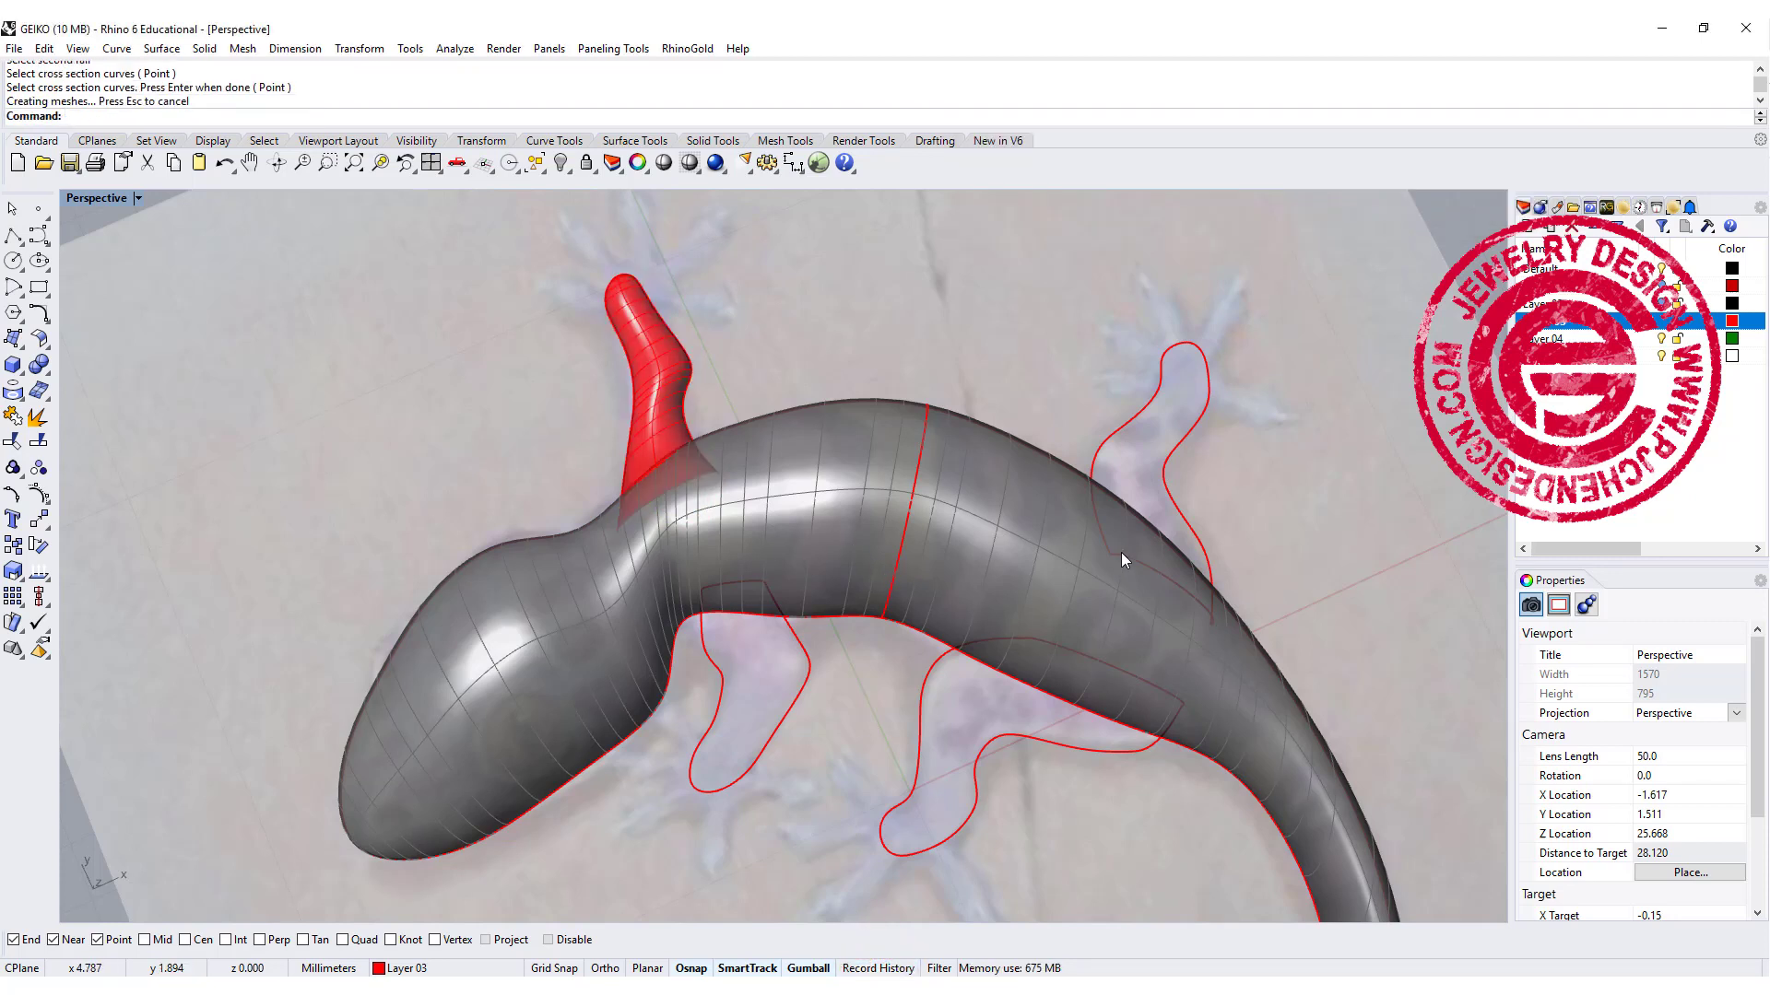
Step: With history recording on, sweep the outer rear leg along its two outline halves, using its arc as the cross section
key(Return)
click(1100, 458)
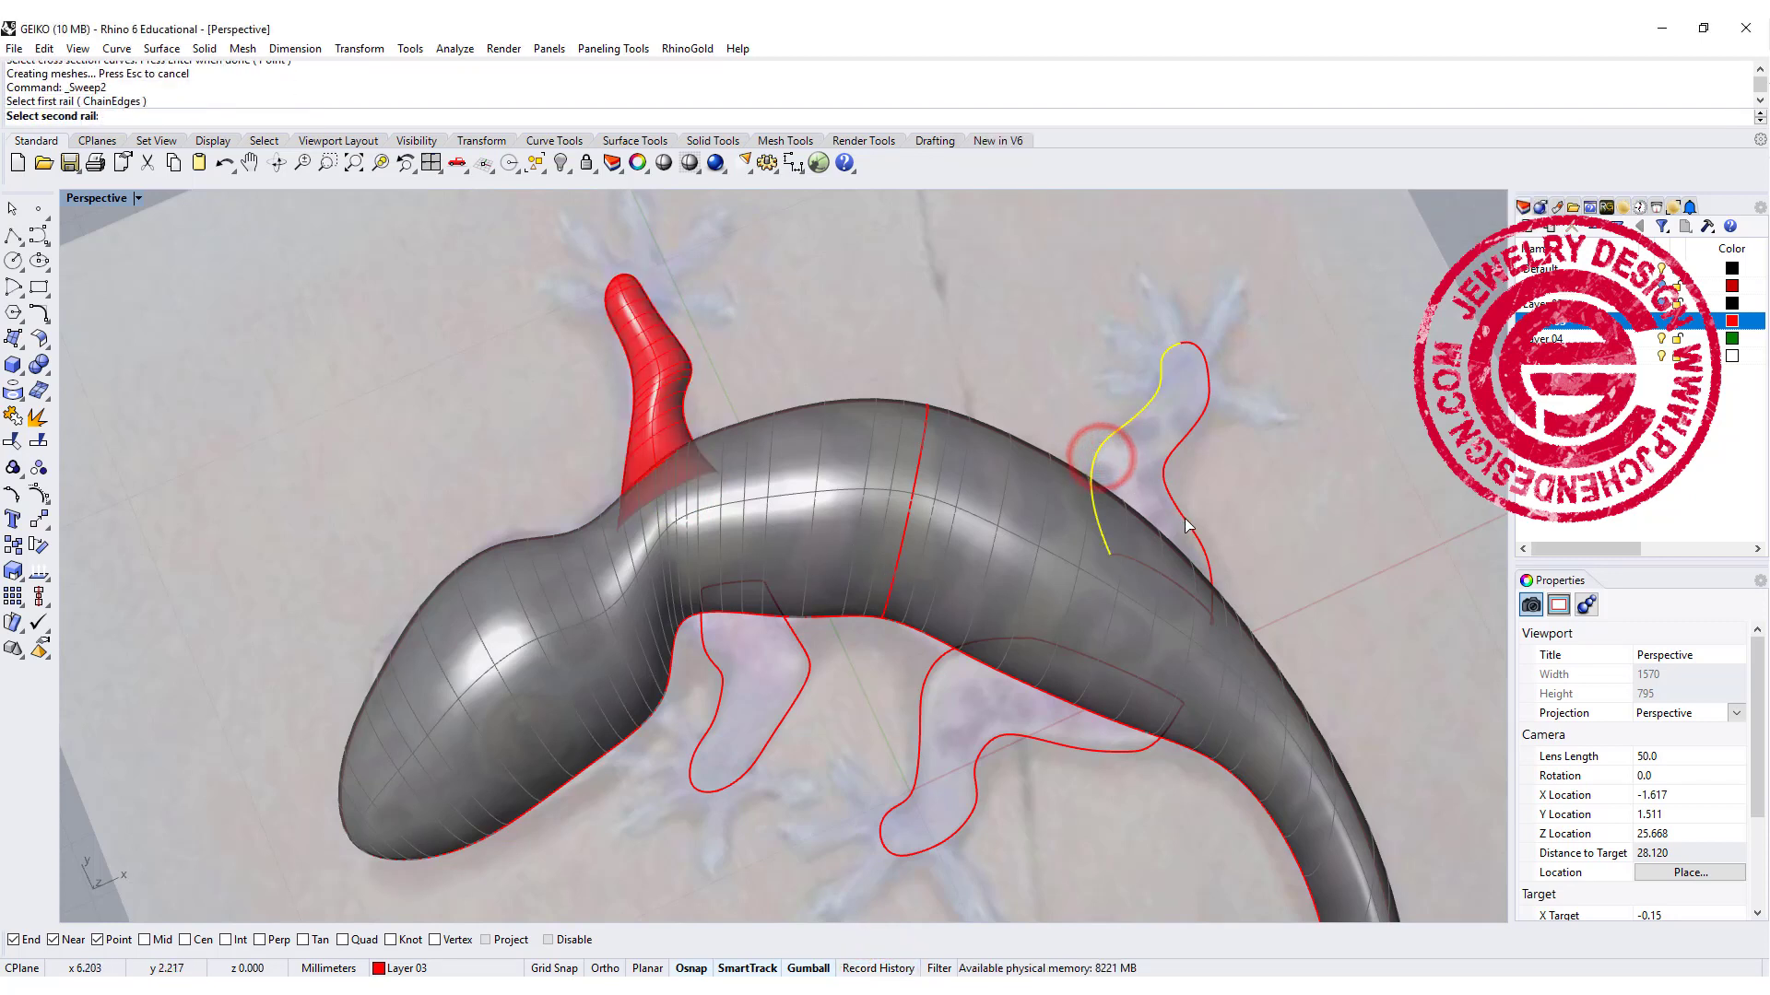
click(1185, 522)
click(1154, 568)
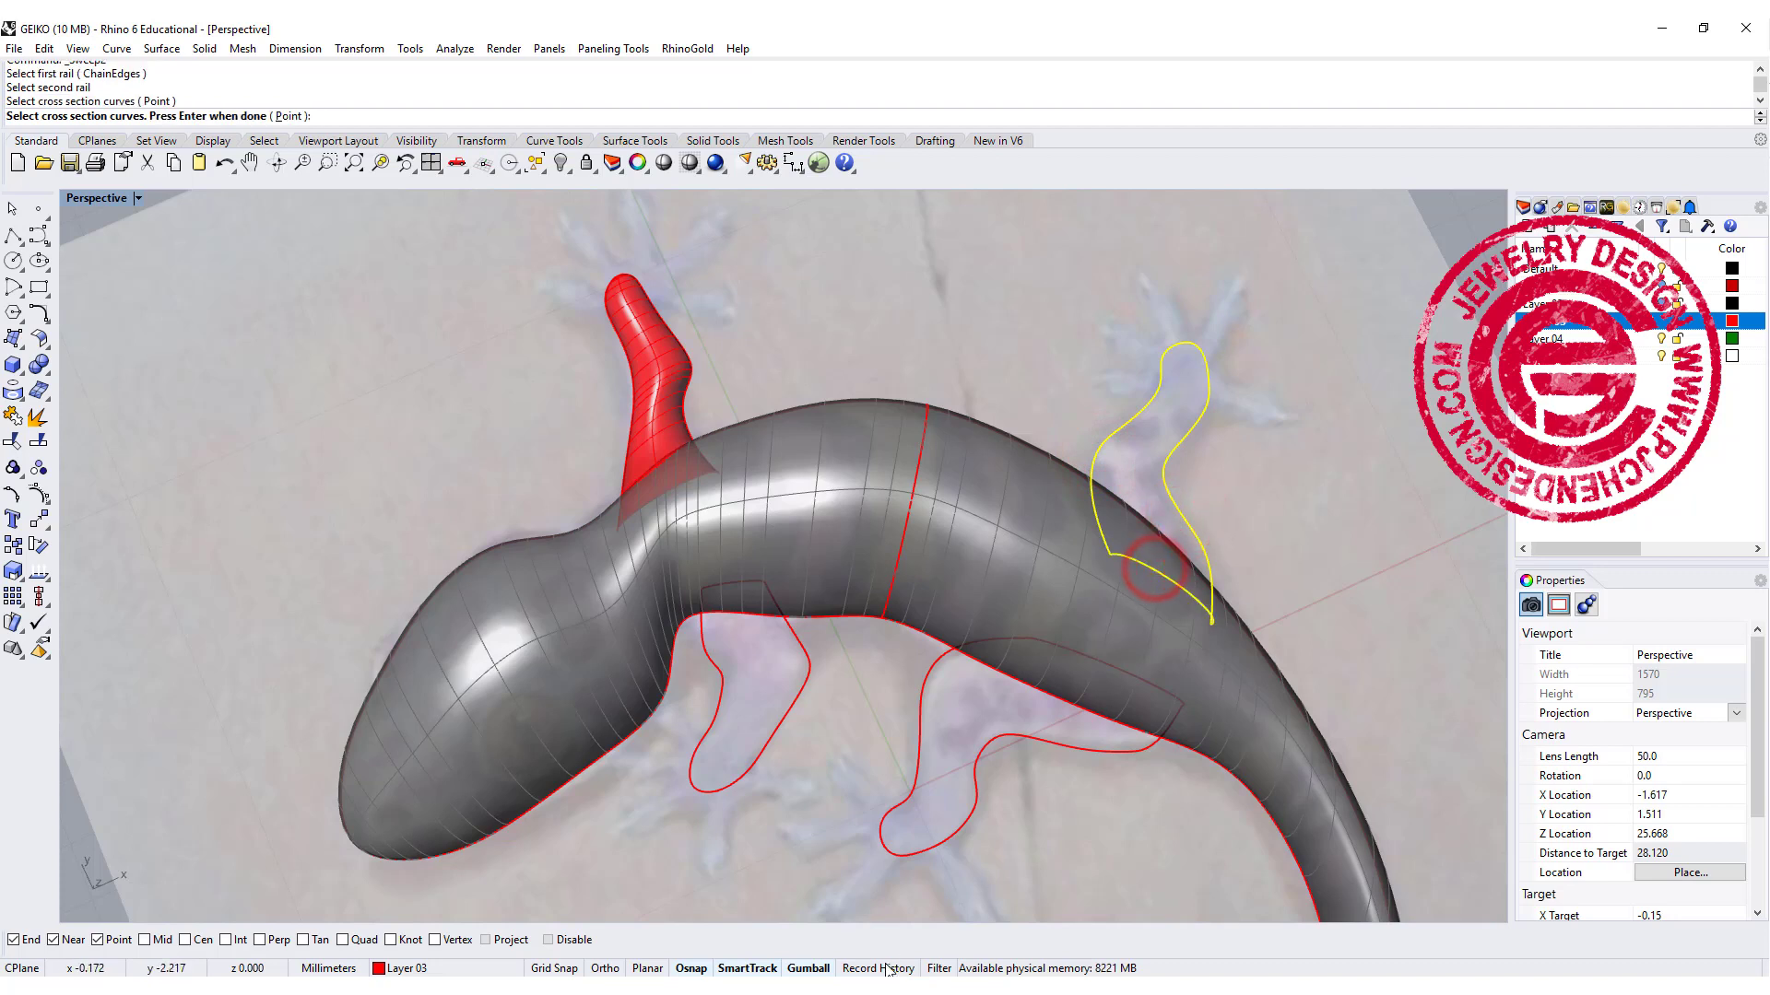
key(Return)
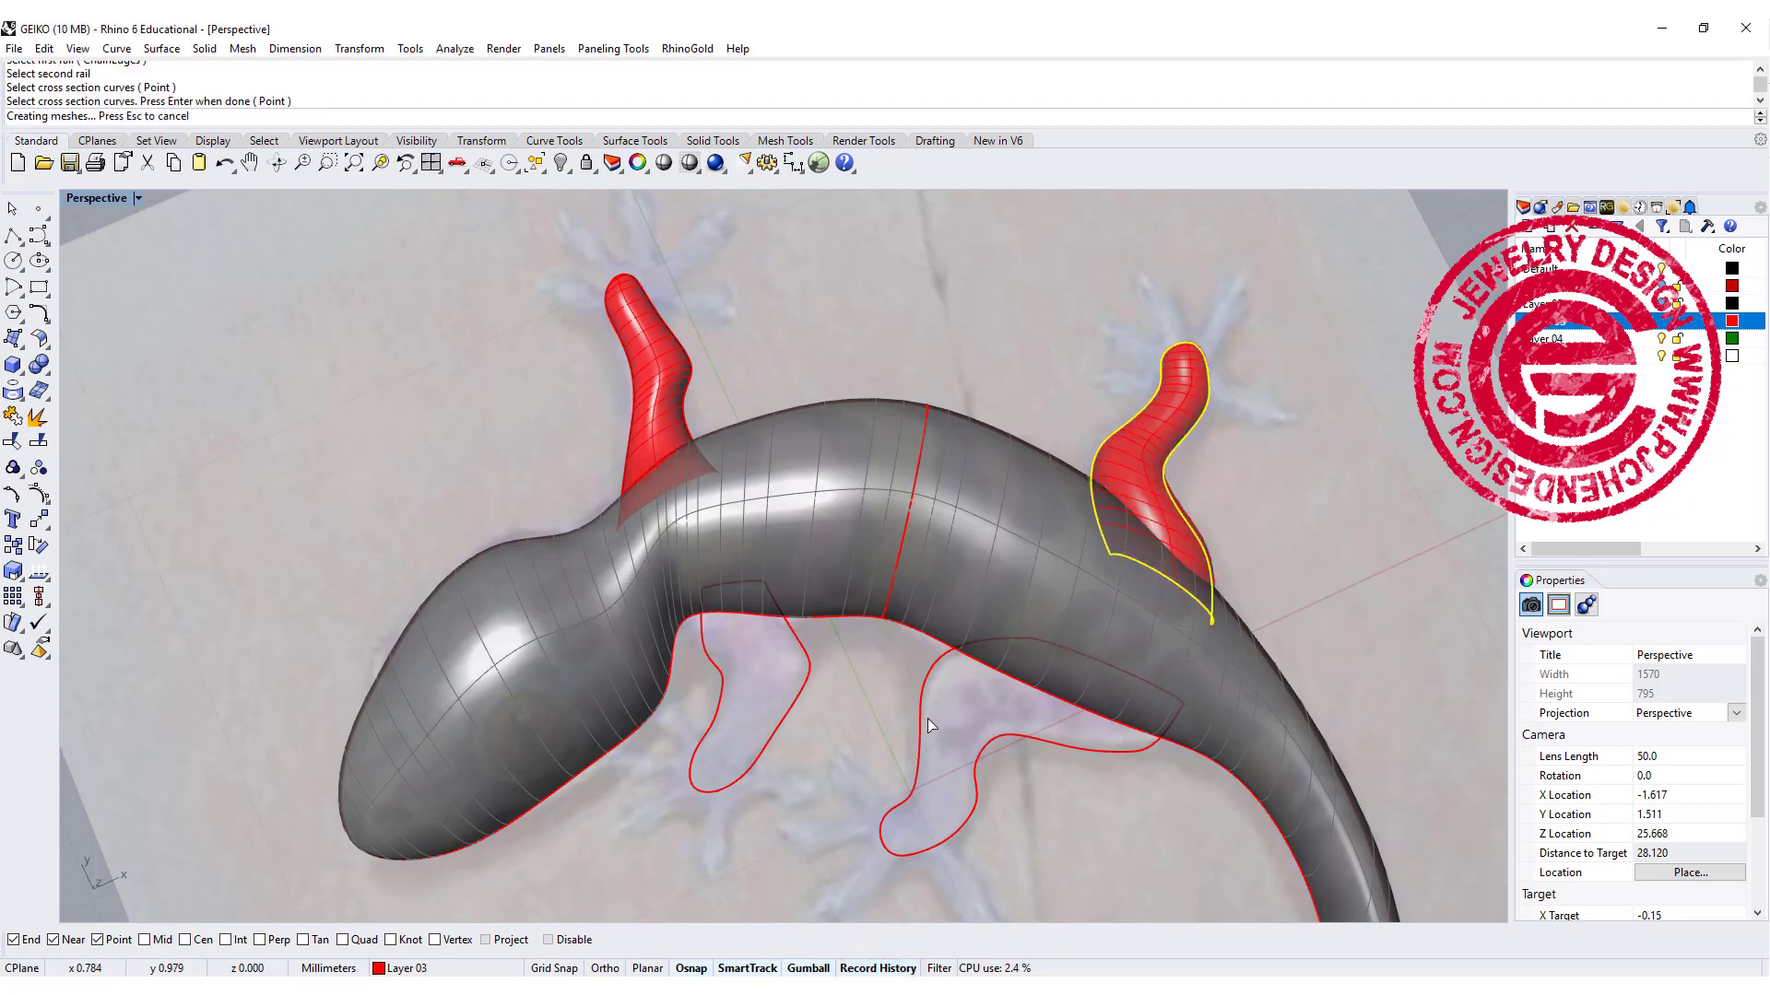
Step: Sweep the inner rear leg surface along its two outline halves, using the lowered arc as the cross section
key(Return)
click(920, 706)
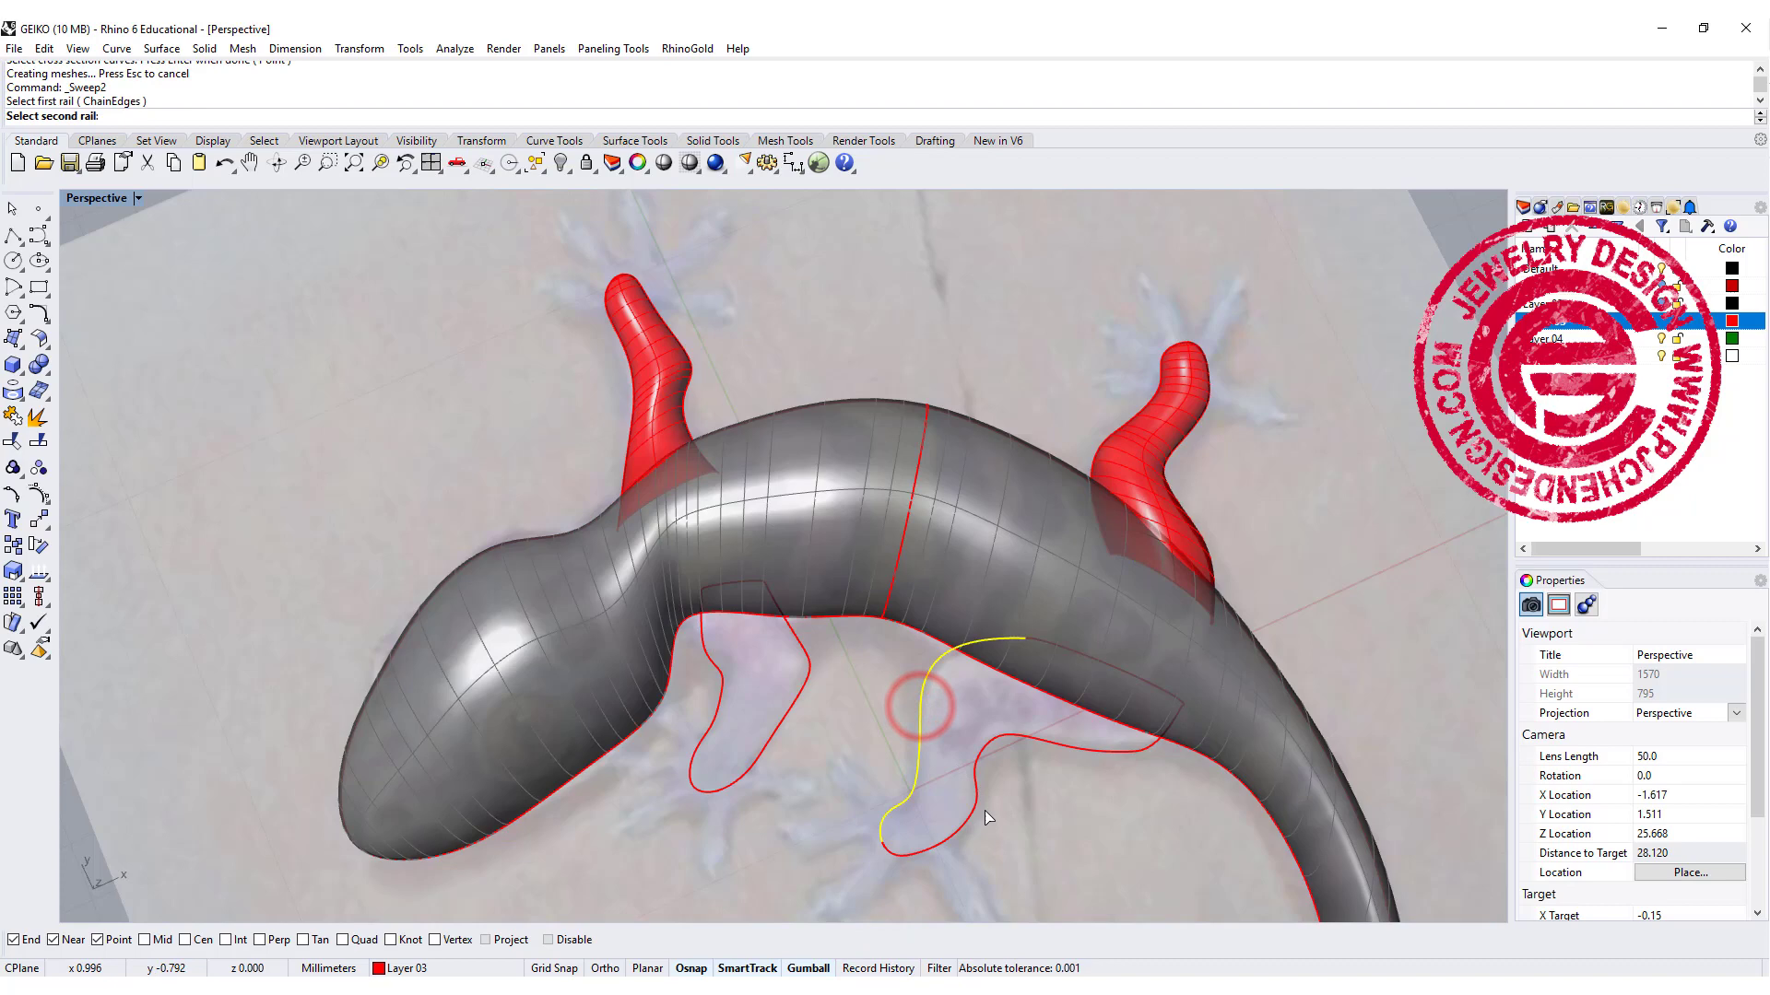
click(969, 810)
click(1110, 668)
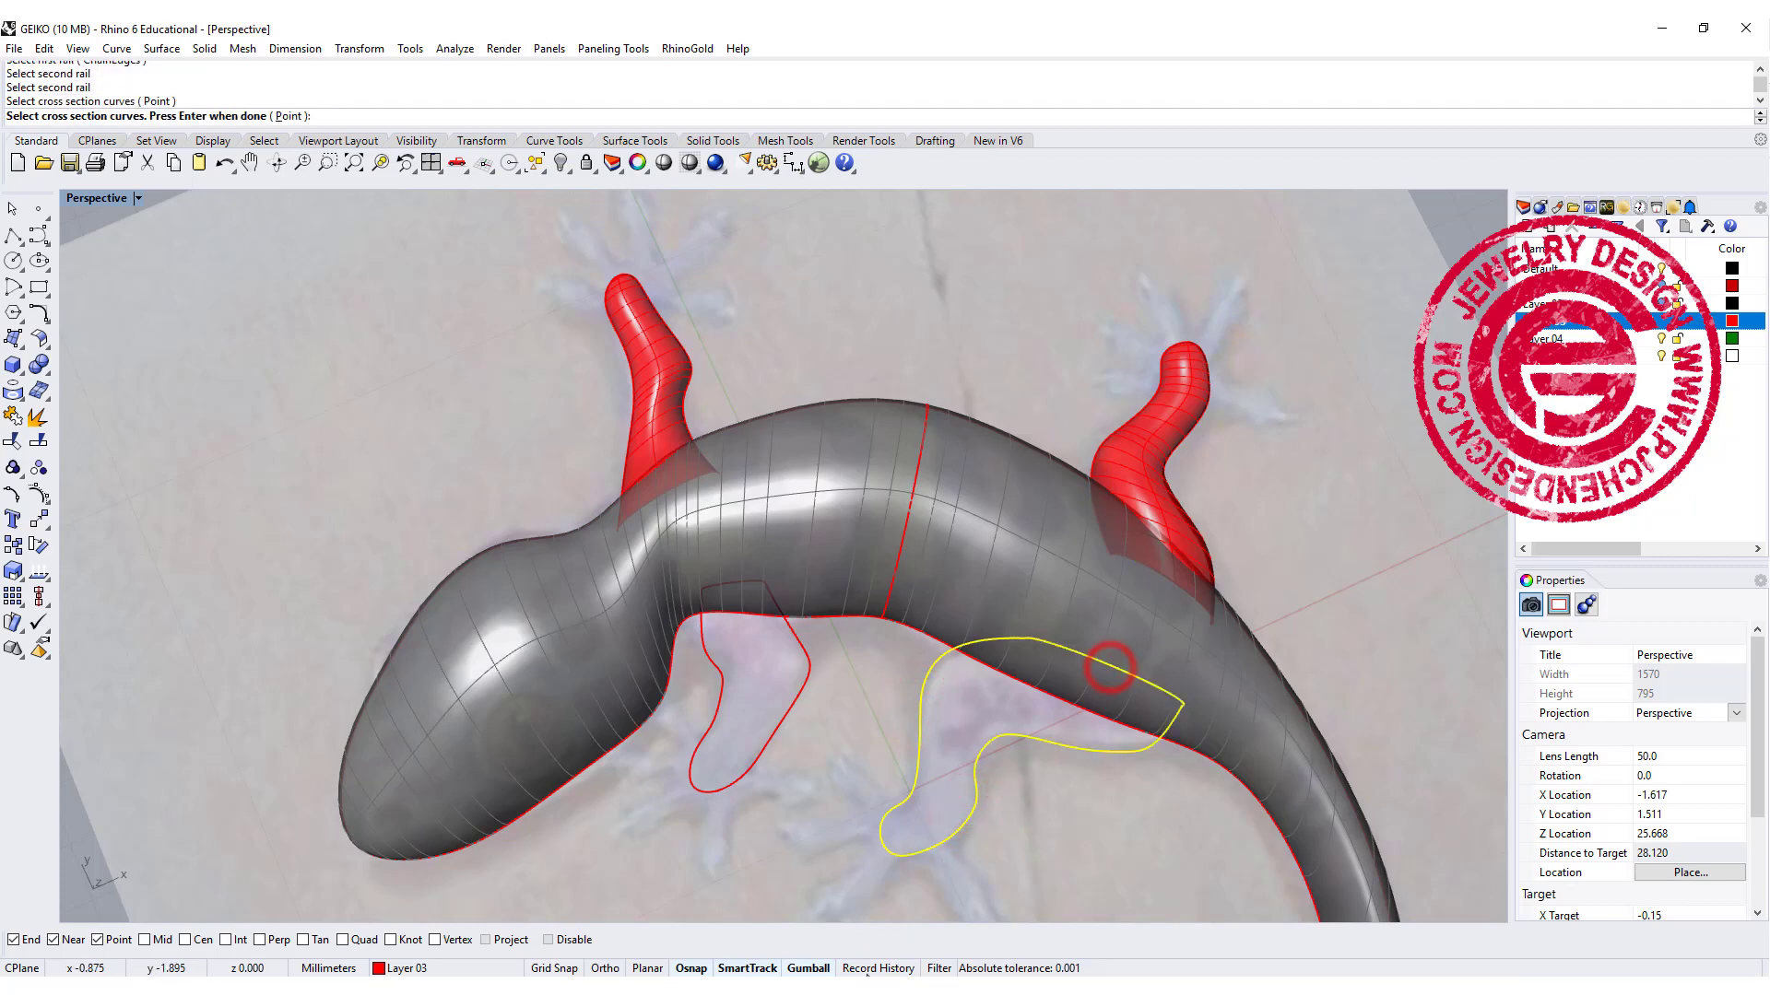
key(Return)
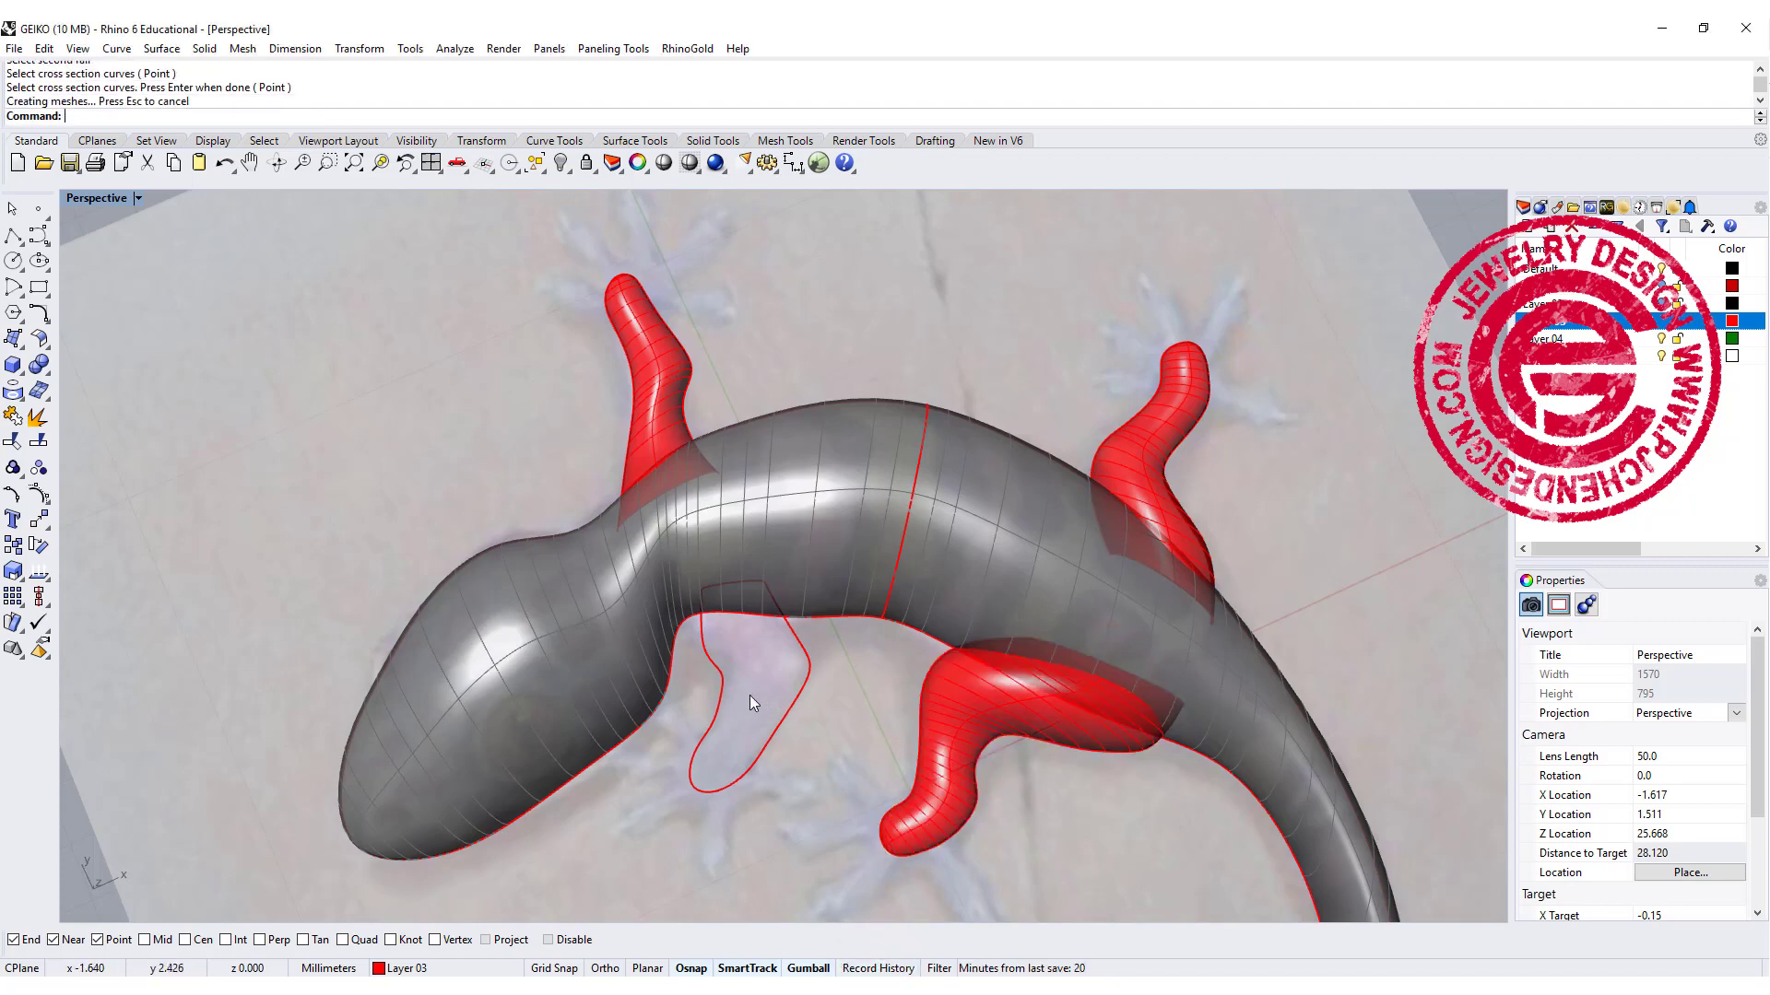
Step: Sweep the inner front leg surface along its two outline halves, using its arc as the cross section
key(Return)
click(717, 712)
click(782, 713)
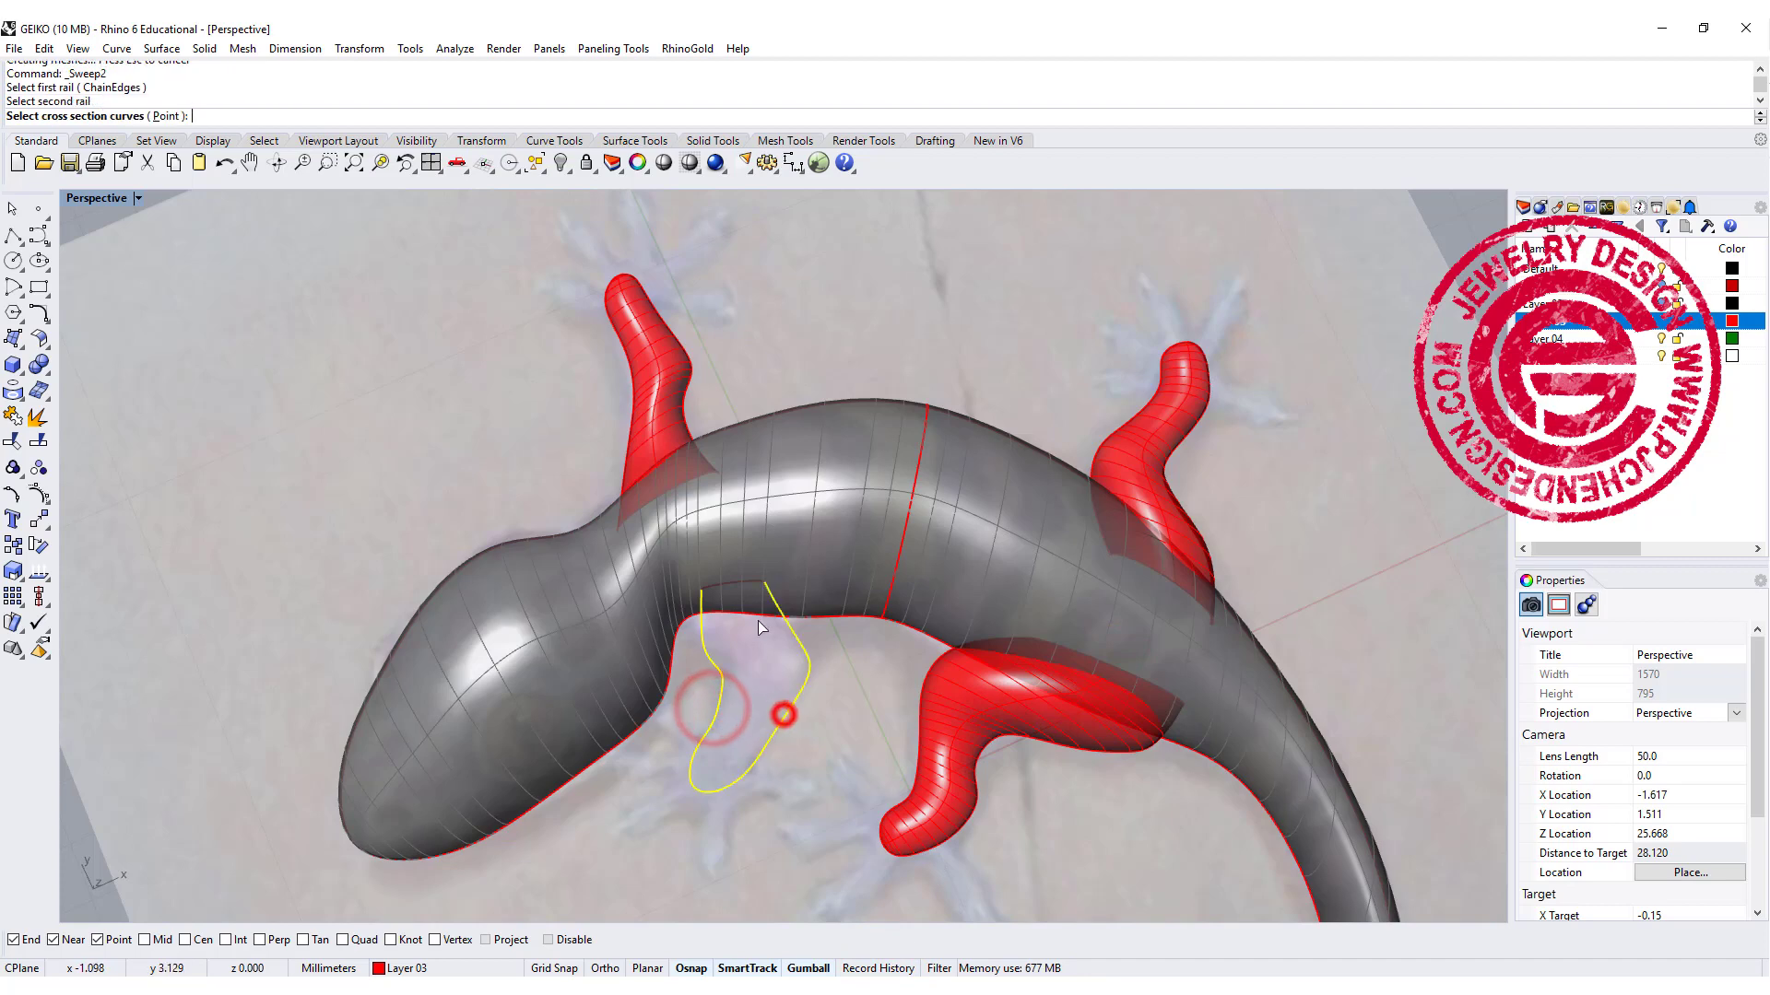
click(743, 584)
key(Return)
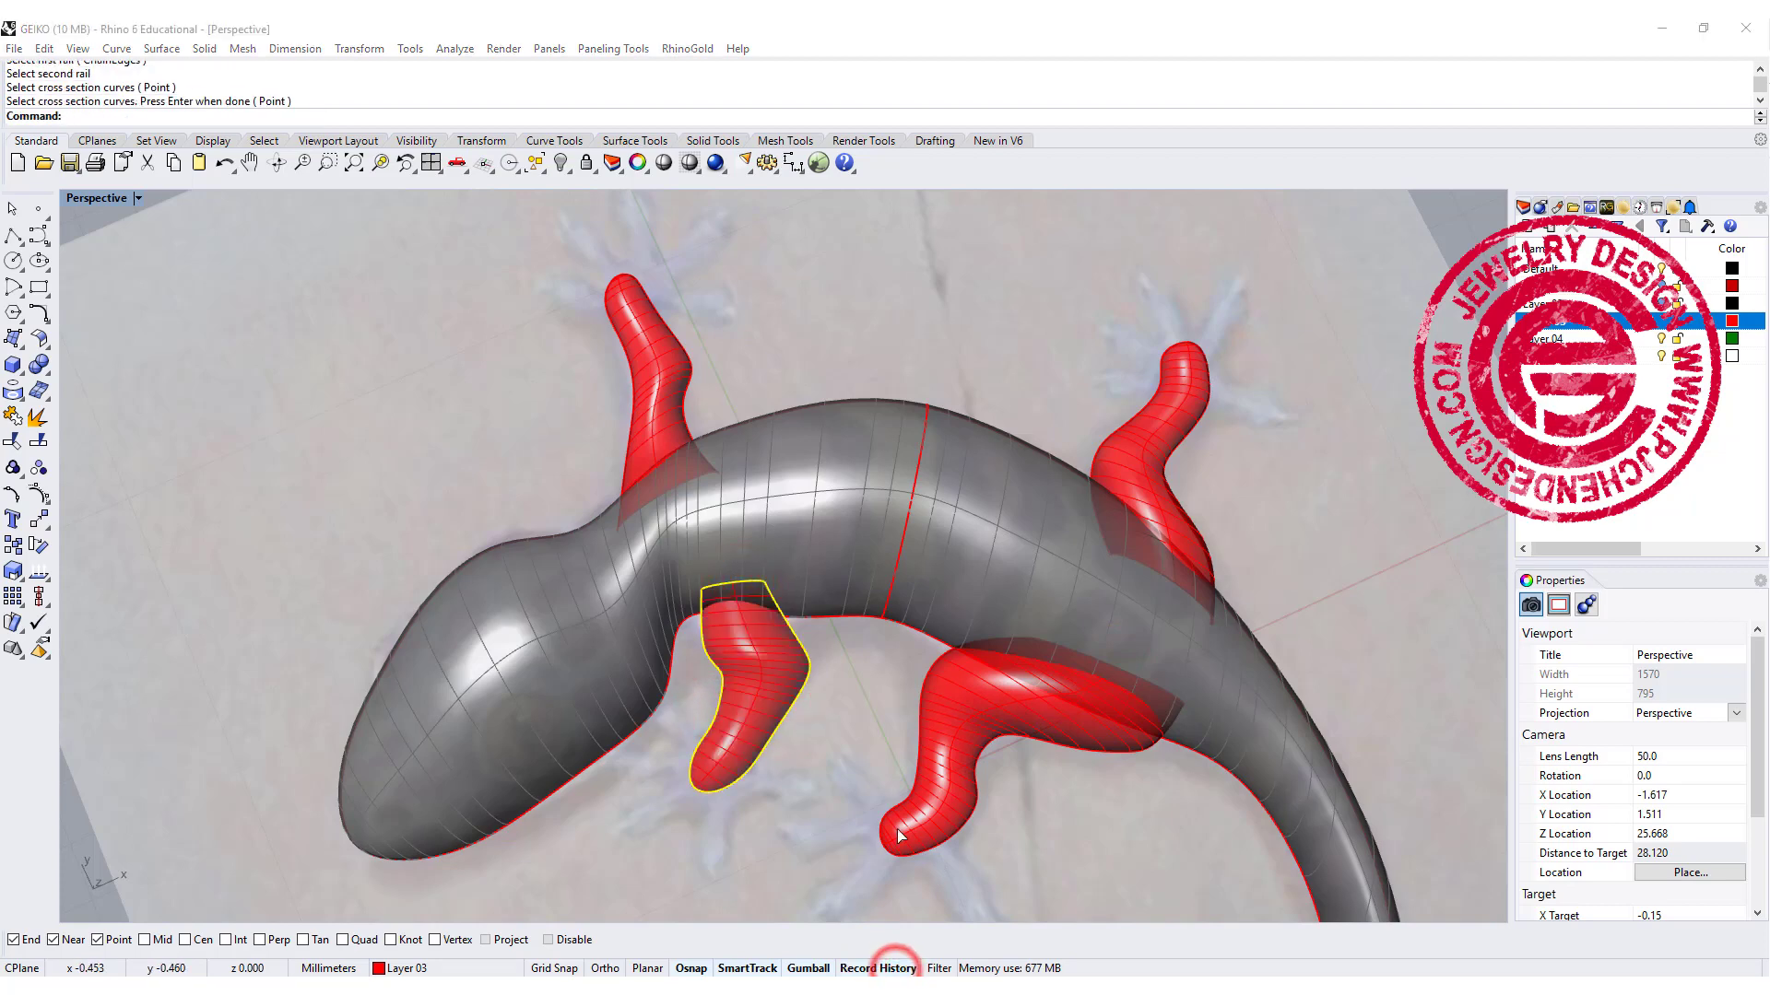
key(Return)
Step: Raise the three upper control points of the outer front leg's arc cross section slightly to reshape the top of the leg
right_drag(1066, 756, 949, 440)
click(789, 480)
click(834, 530)
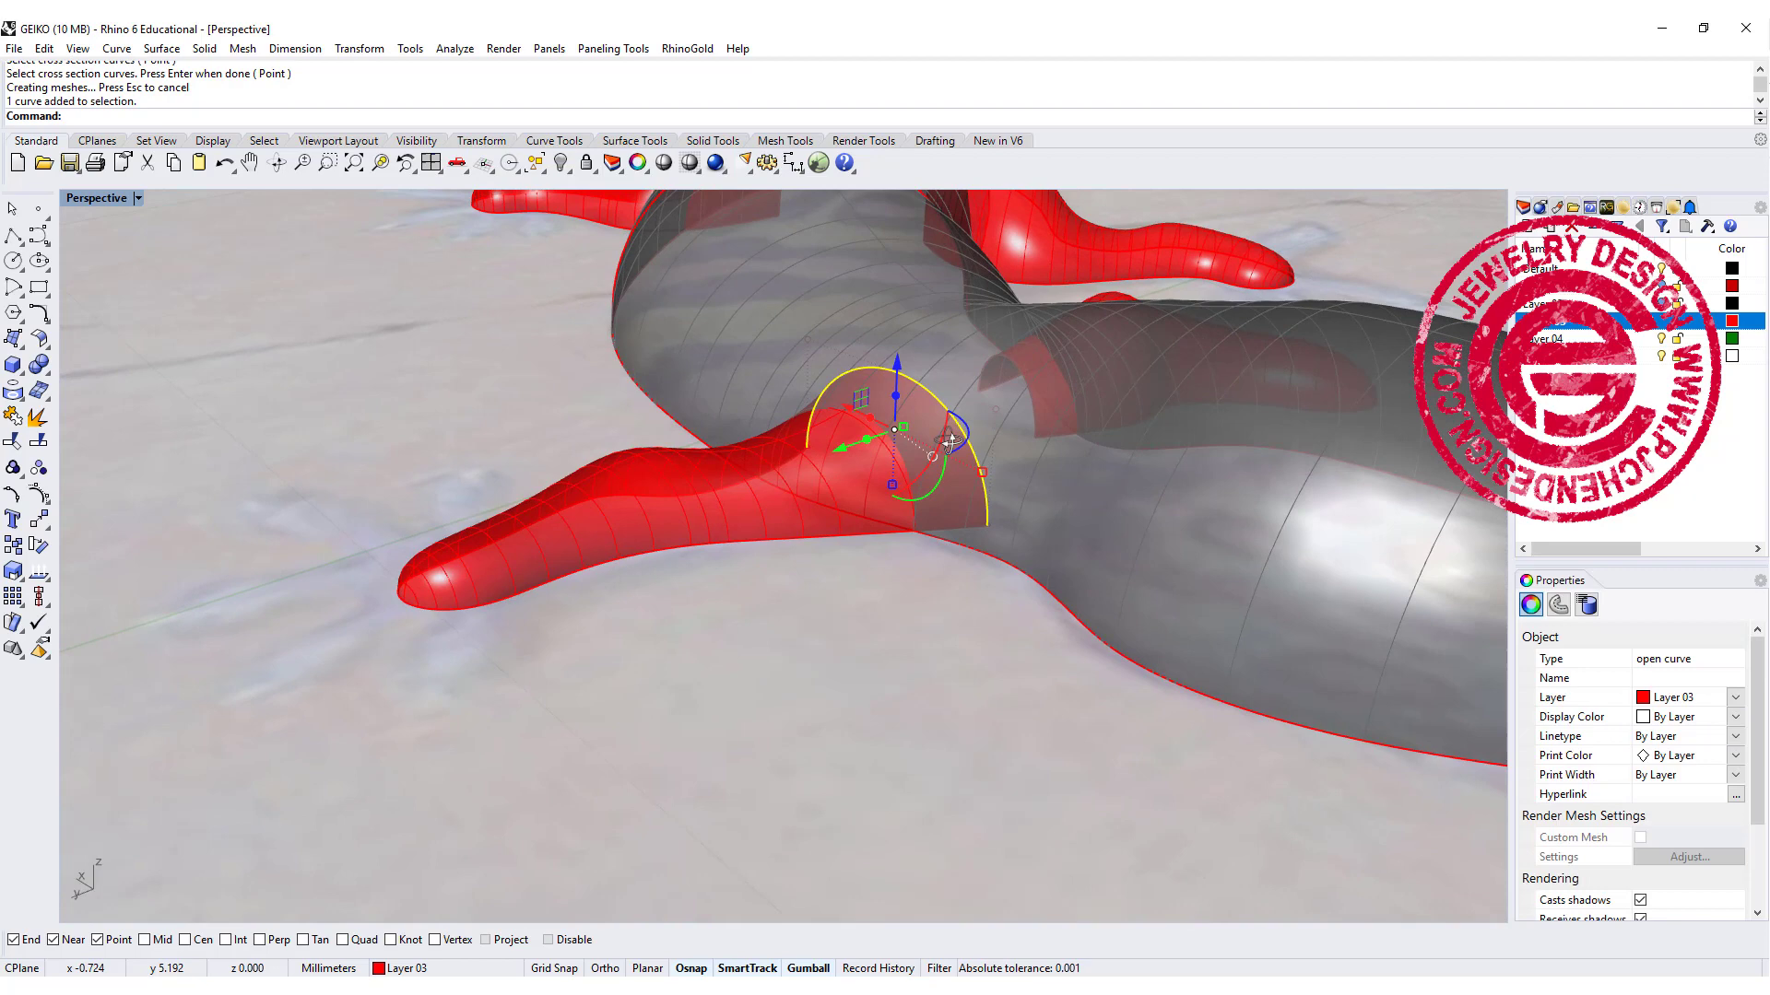
right_drag(916, 383, 863, 402)
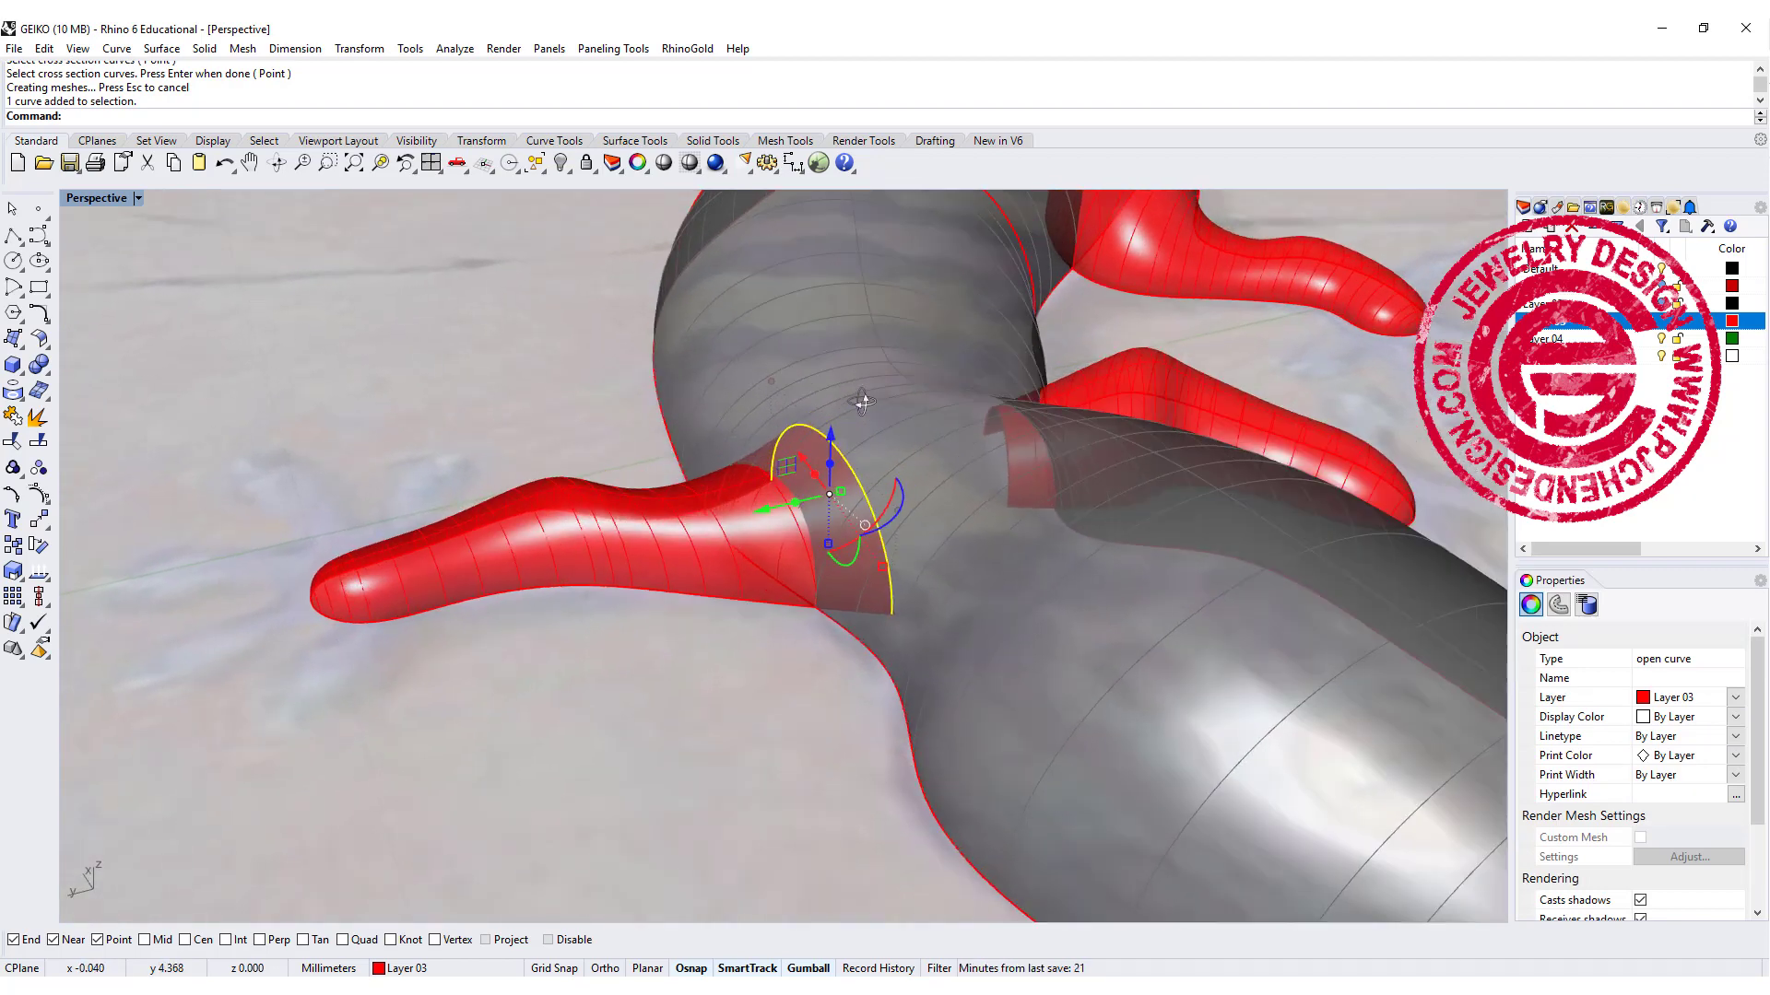
click(775, 380)
drag(772, 330, 772, 304)
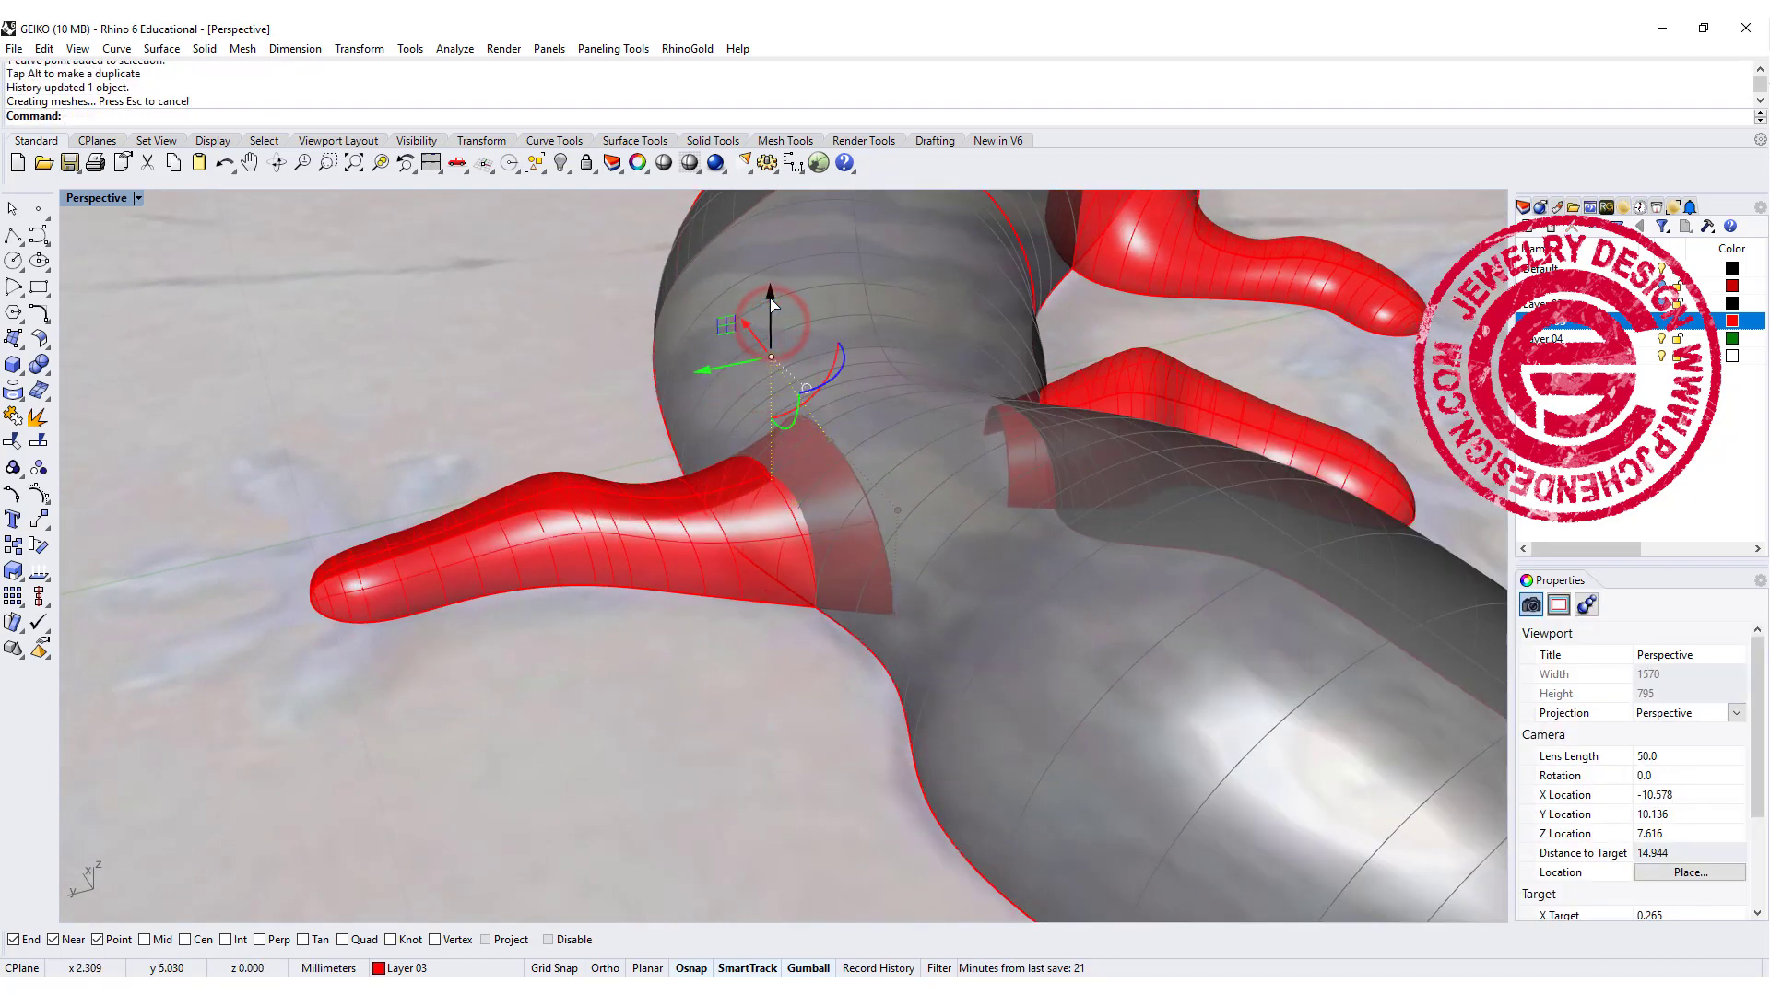
key(ctrl+z)
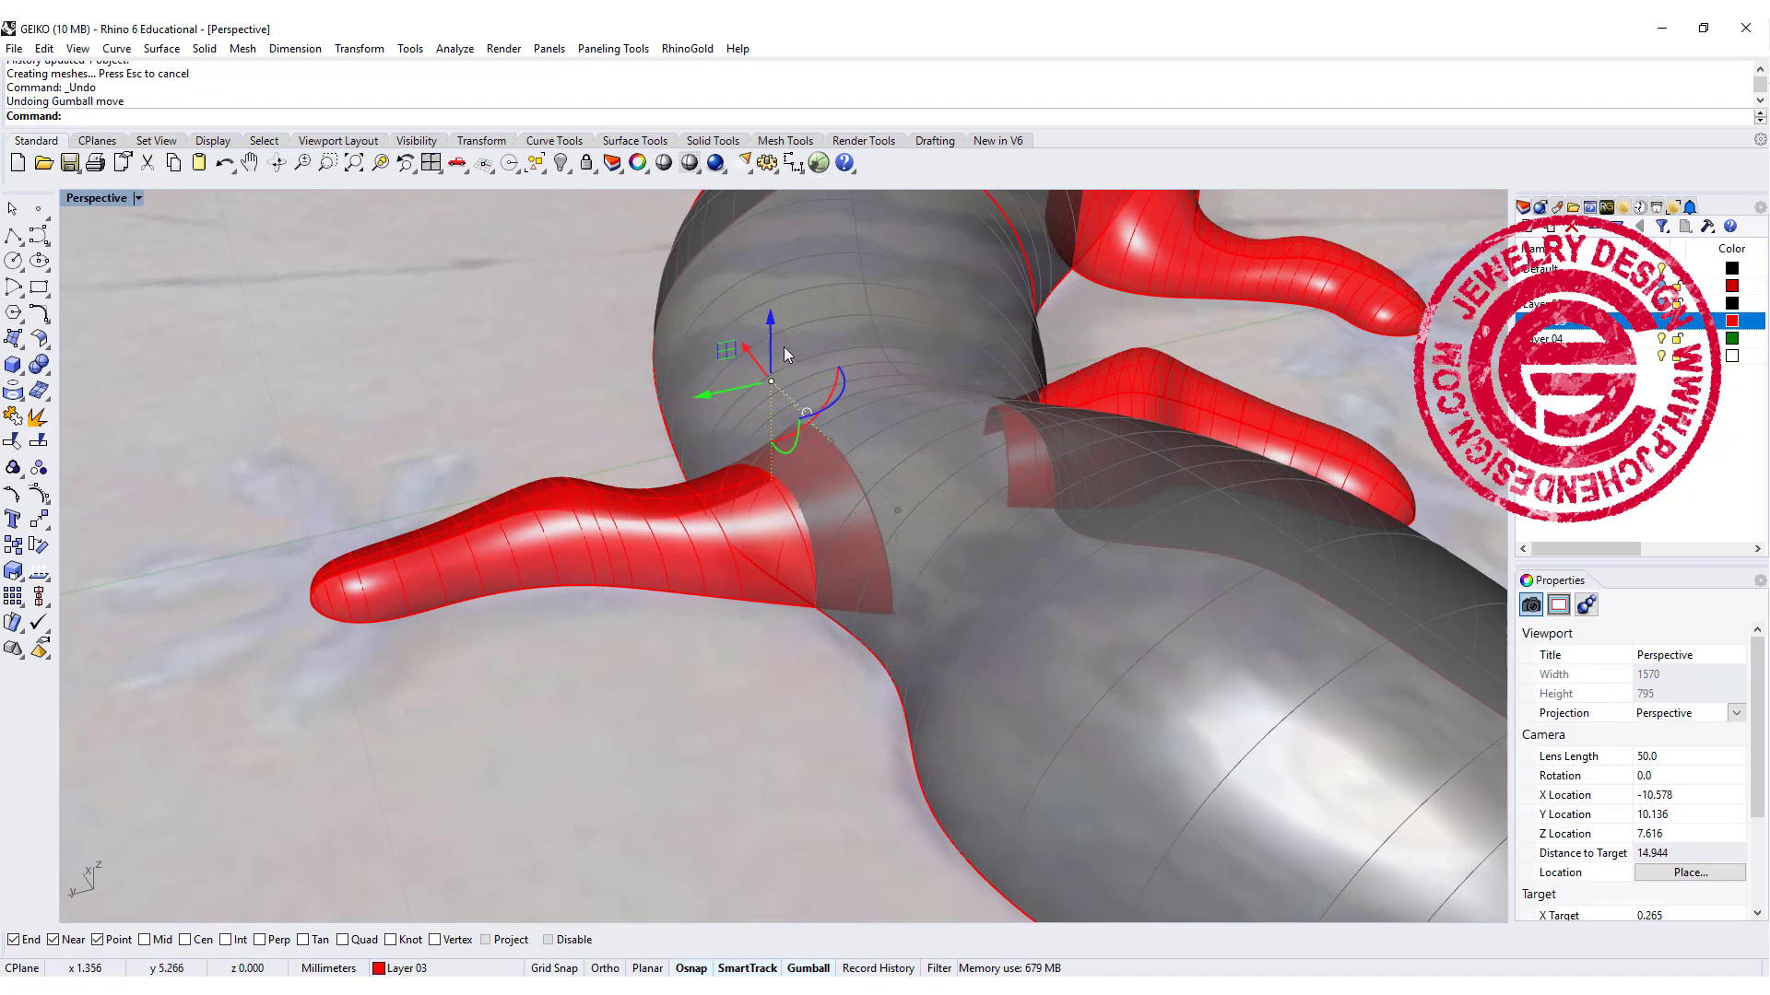
shift+click(829, 442)
shift+click(897, 512)
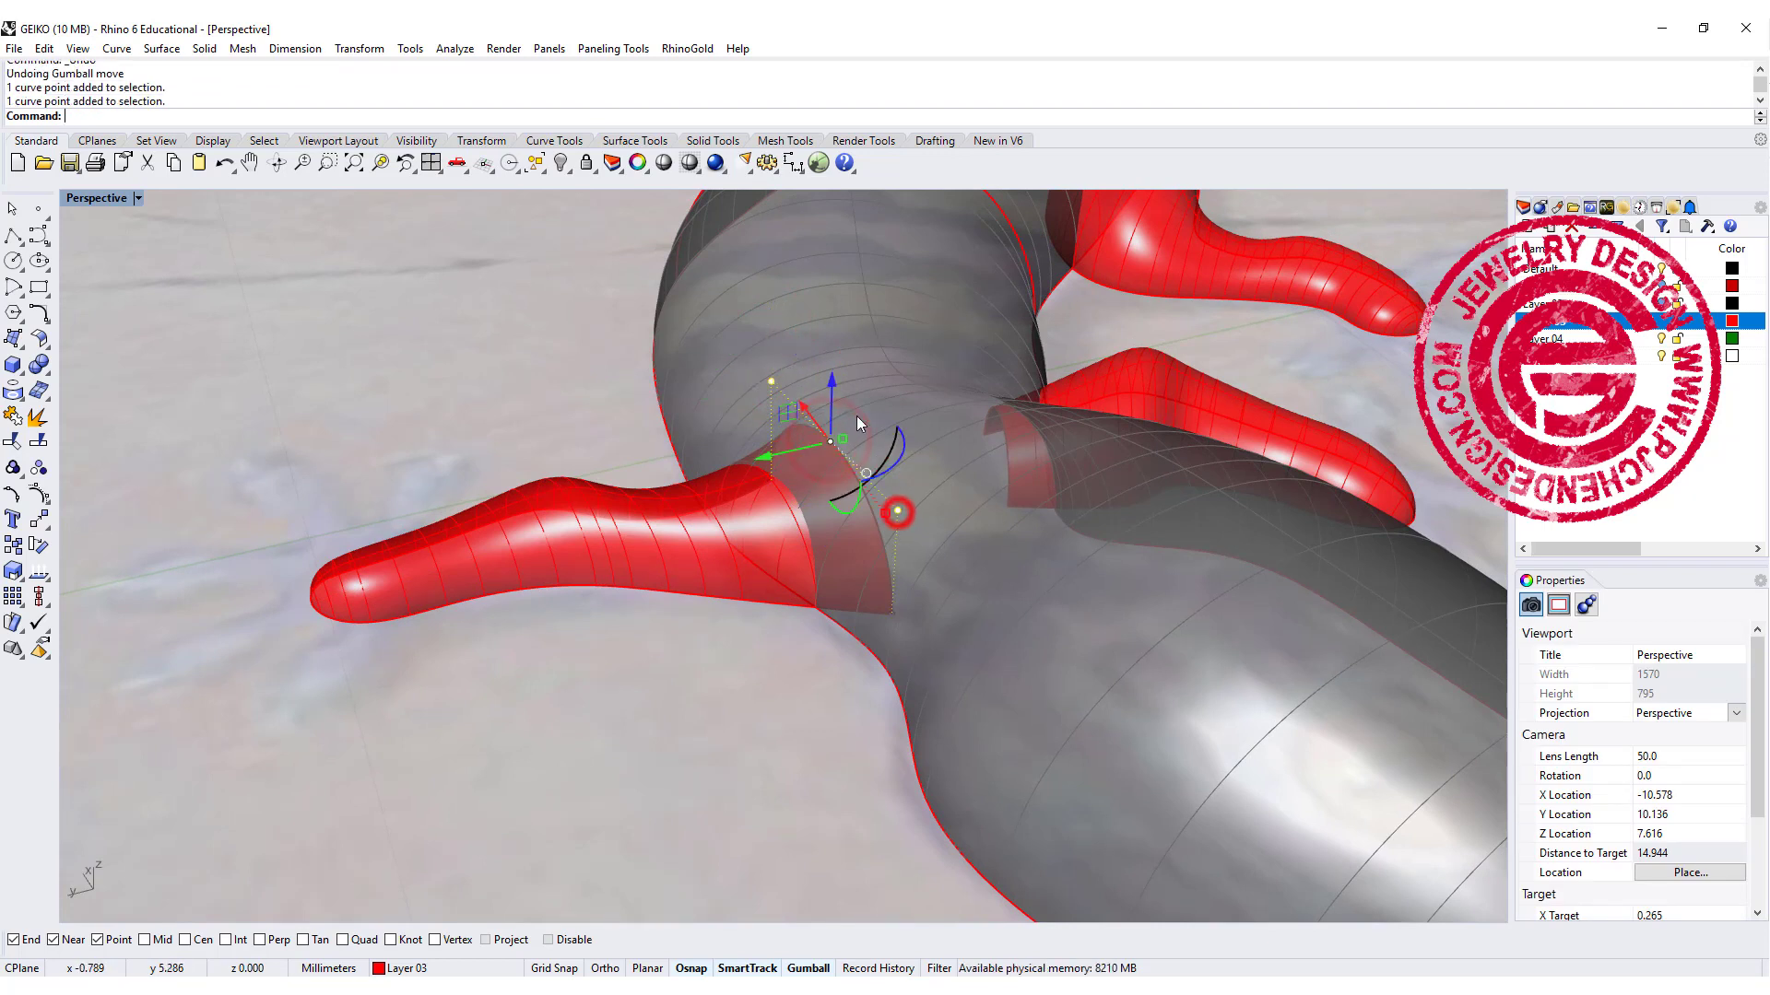
mouse_move(831, 374)
mouse_down()
mouse_move(831, 347)
mouse_move(841, 368)
mouse_up()
Step: Examine the gecko's body and four swept legs from above and below
right_drag(743, 581, 755, 660)
scroll(676, 639, down, 12)
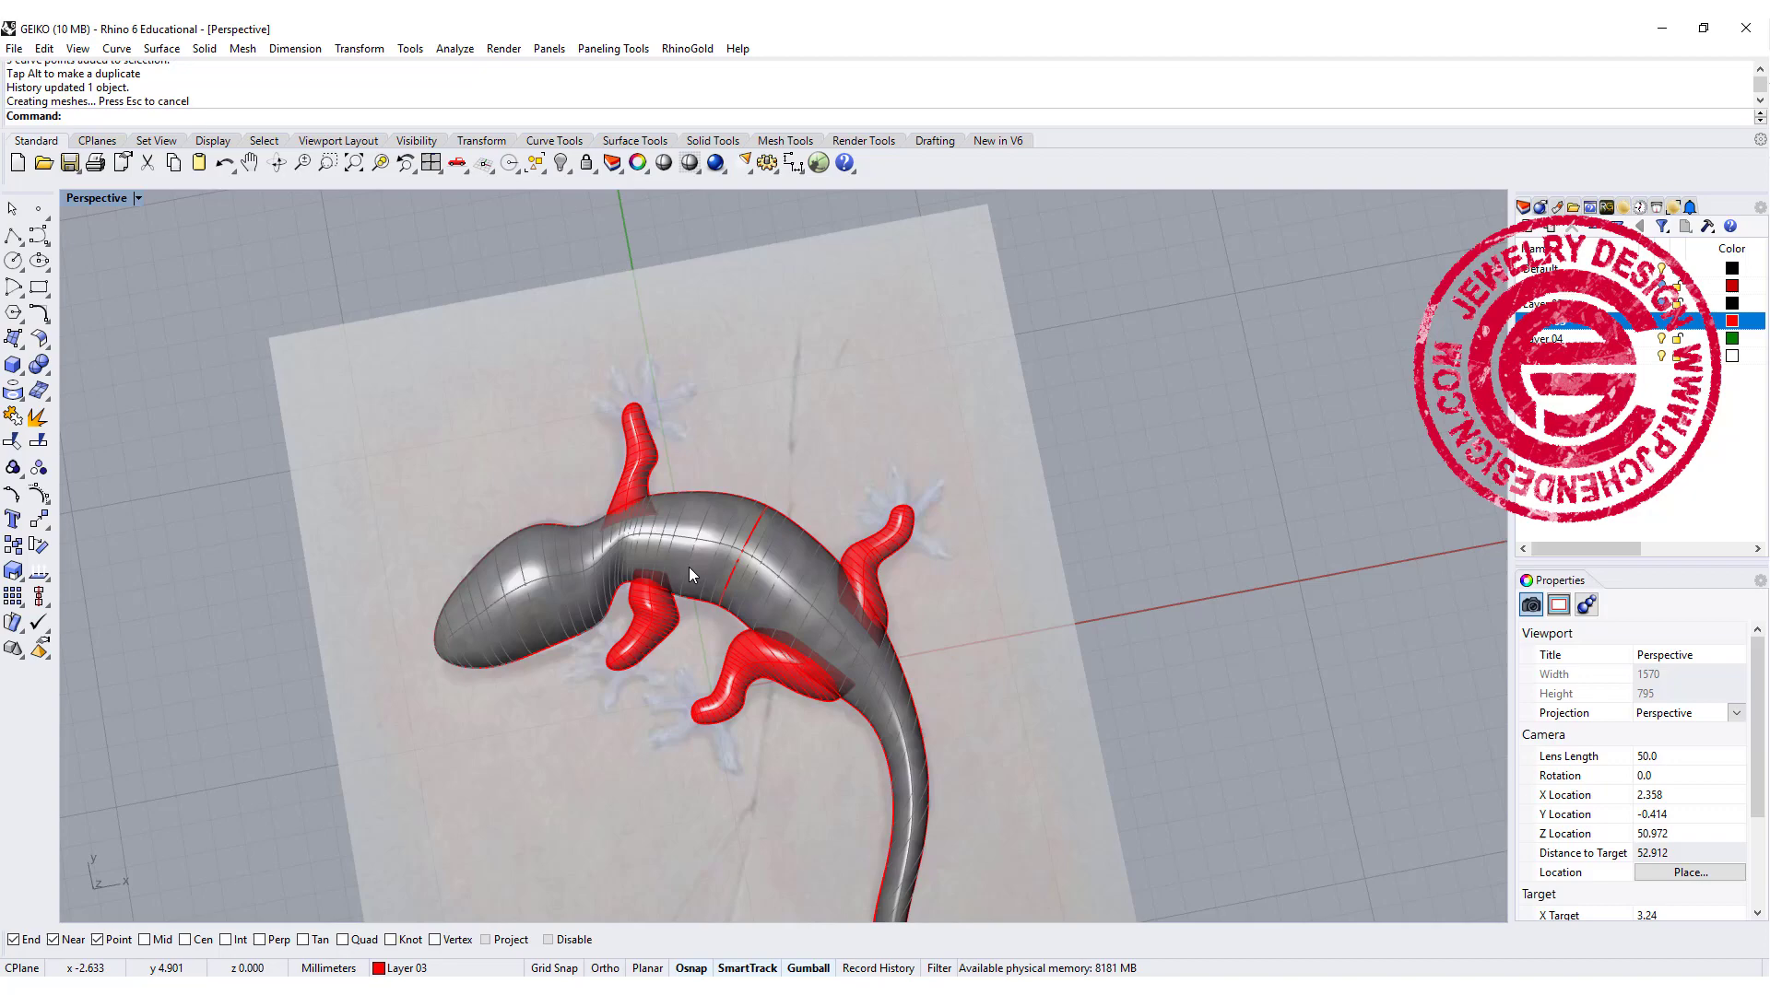
right_drag(805, 473, 805, 267)
scroll(806, 473, up, 6)
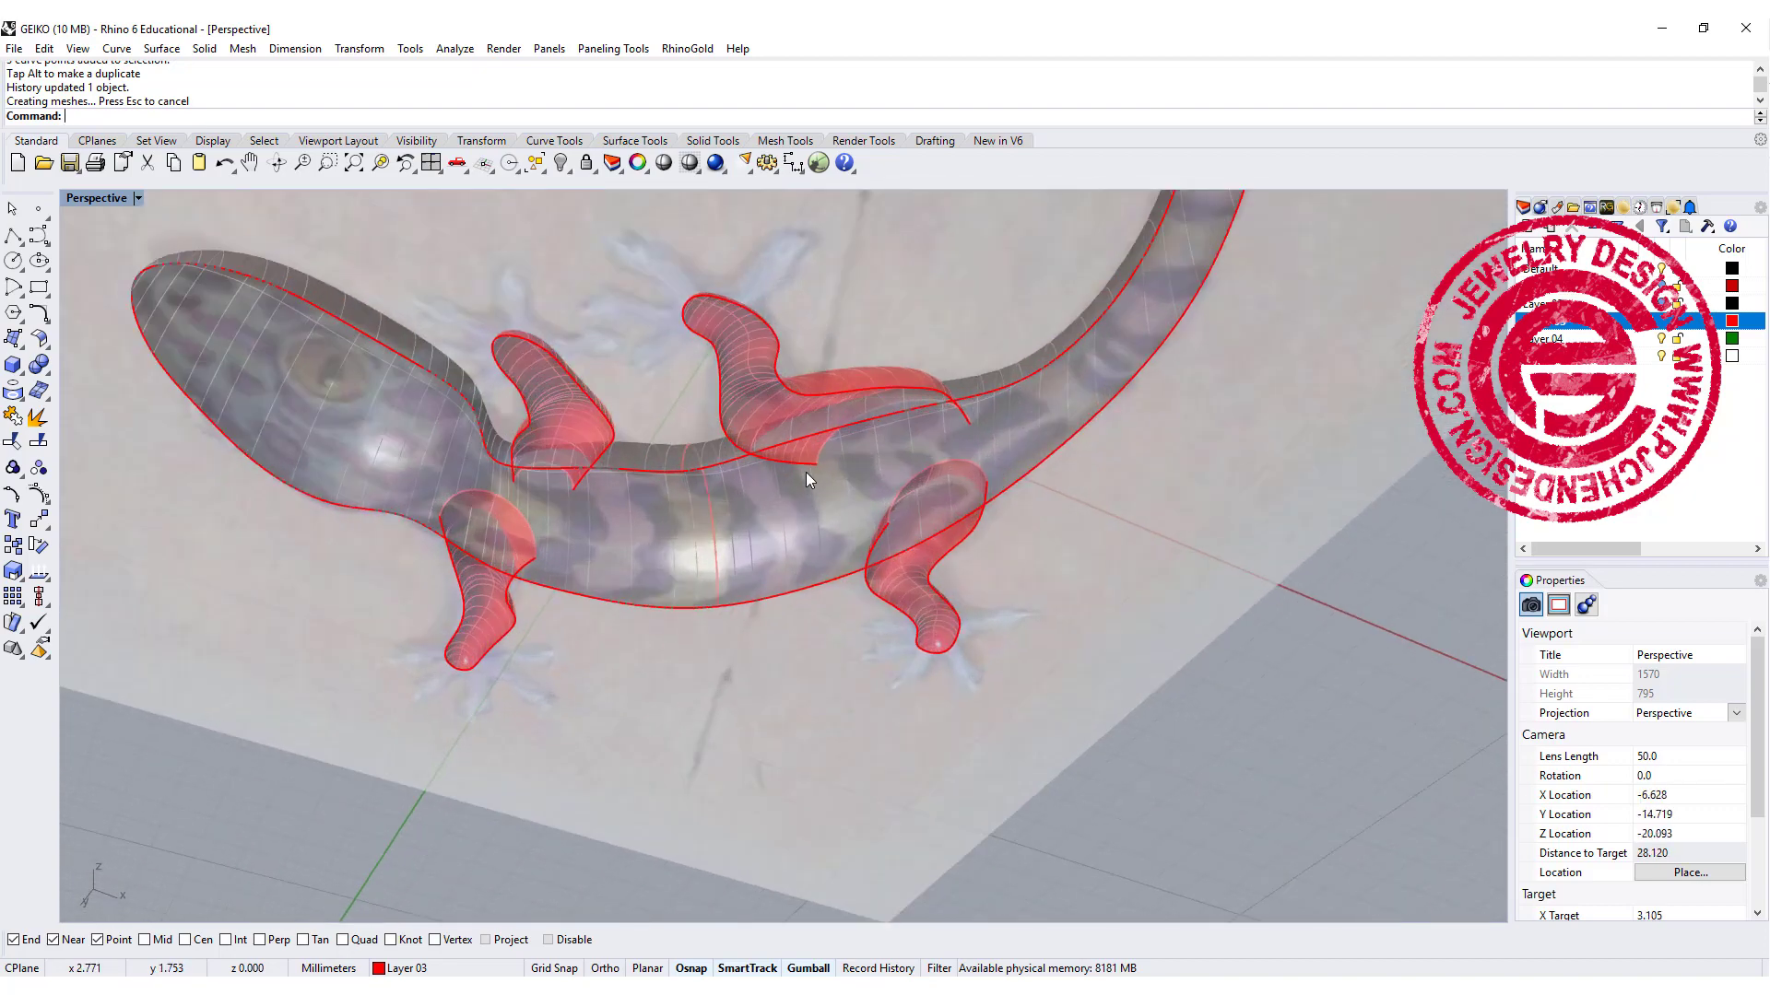
scroll(806, 472, down, 8)
right_drag(805, 471, 706, 643)
Step: Draw a sphere about 1.4 mm in diameter over the leftmost toe tip of the outer front foot in the Top view
scroll(644, 488, up, 10)
scroll(690, 578, up, 12)
scroll(743, 621, down, 6)
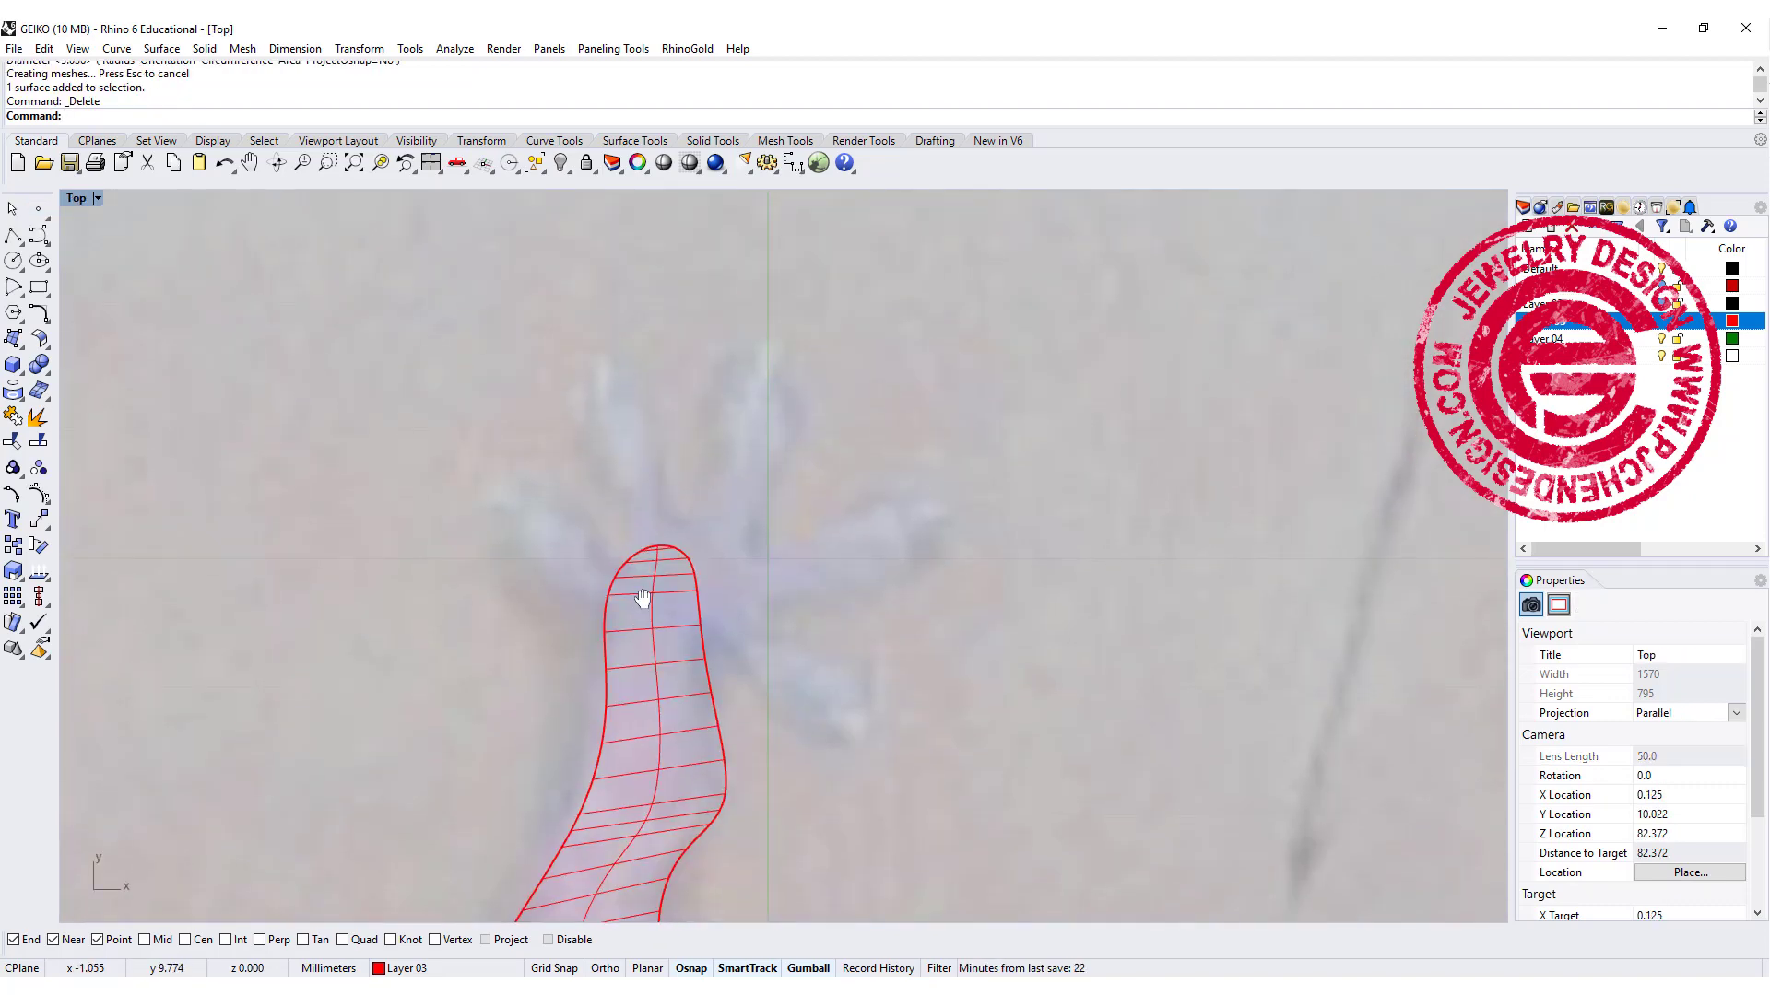
click(13, 372)
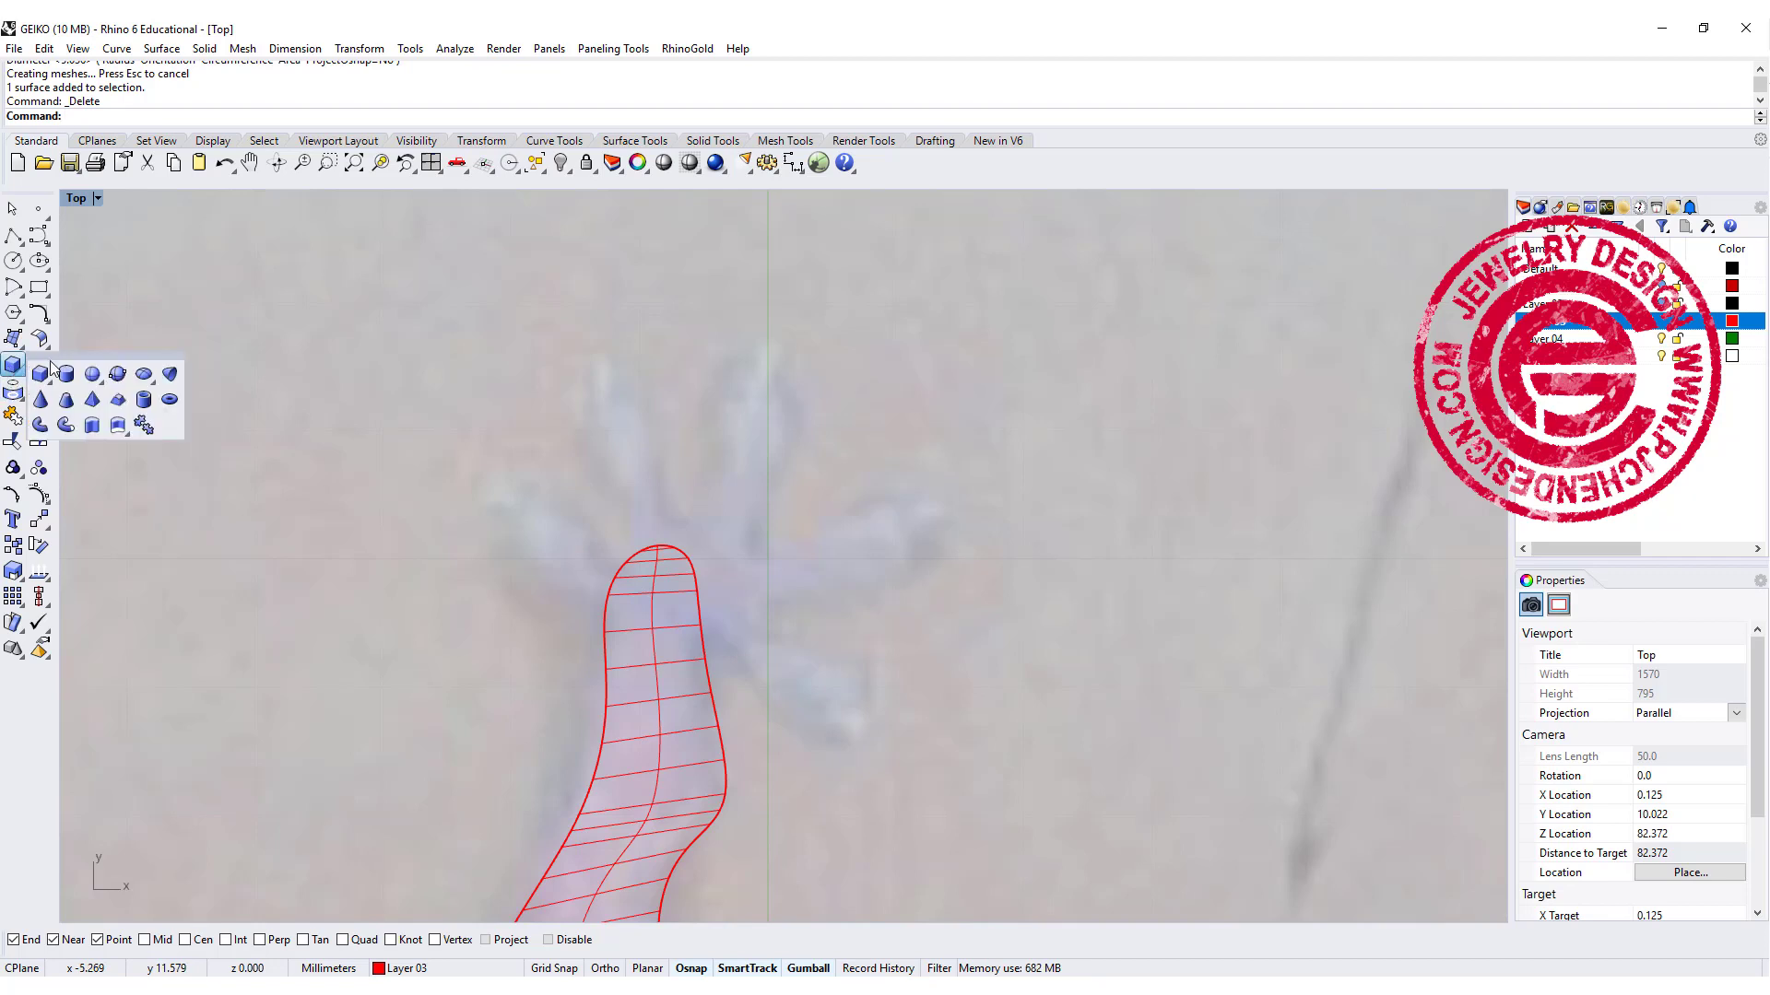
click(91, 373)
click(526, 519)
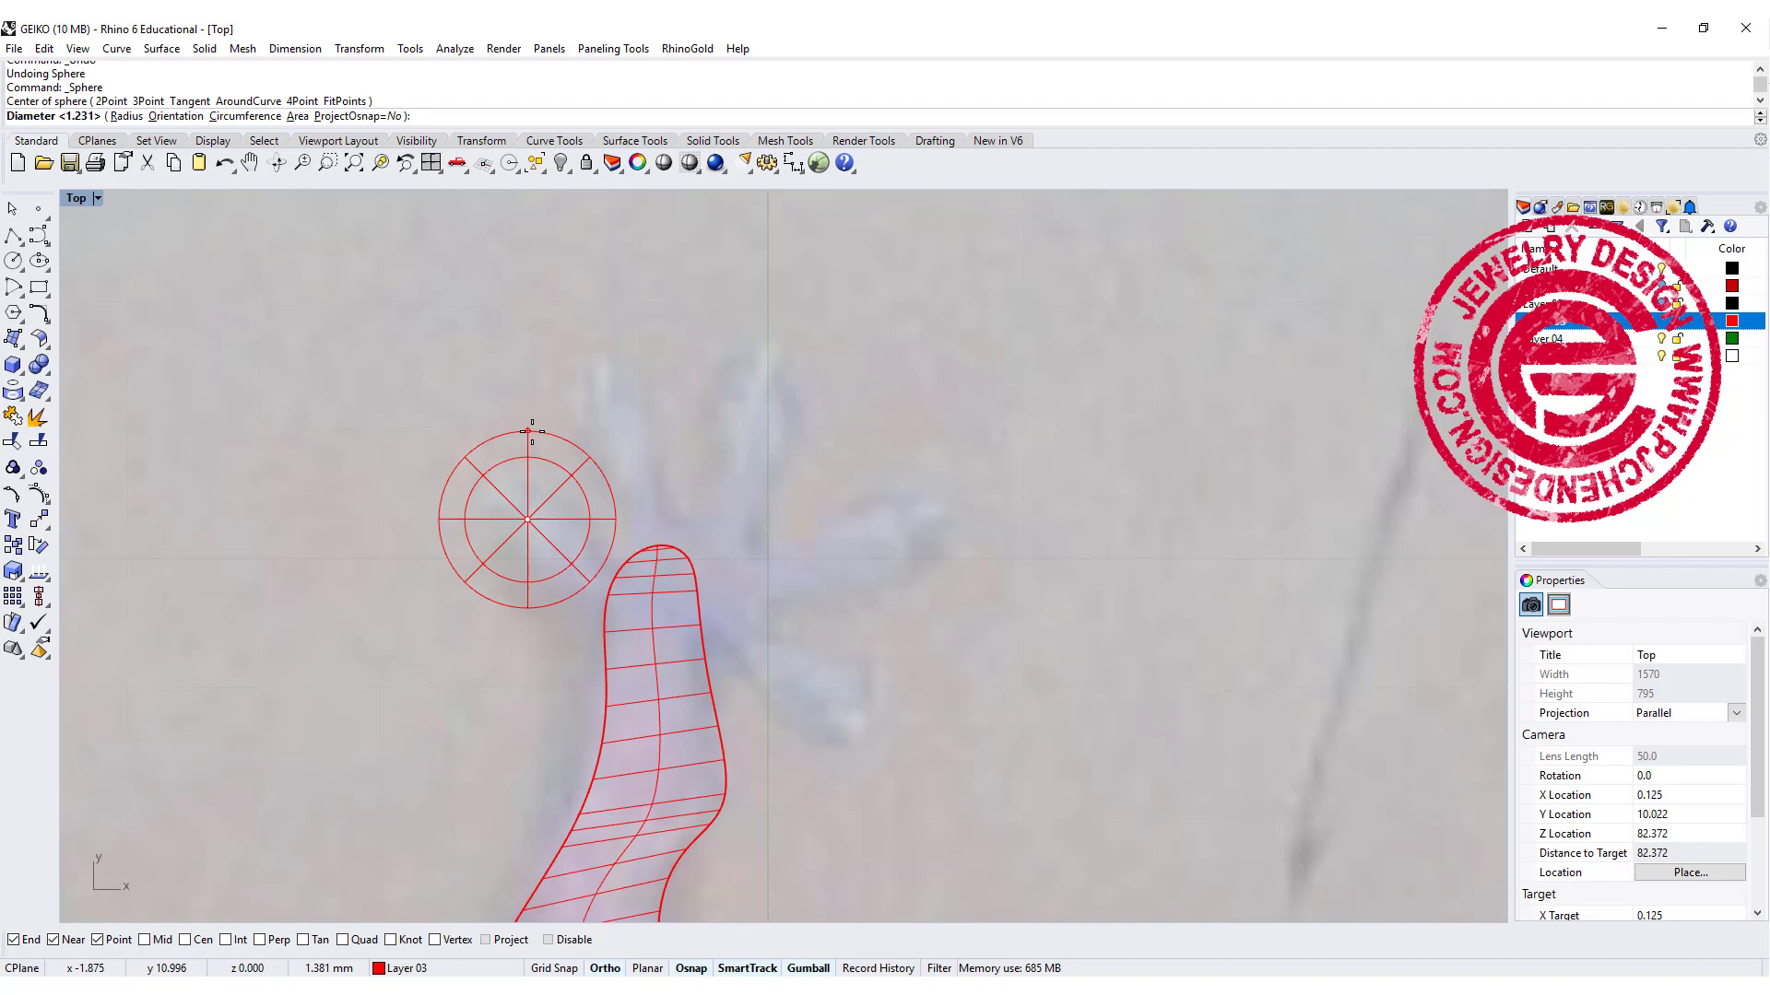
click(531, 430)
Step: Scale the sphere into a narrow ellipsoid, then rotate it diagonally to fit the leftmost toe tip in the reference picture
click(517, 522)
drag(439, 519, 477, 521)
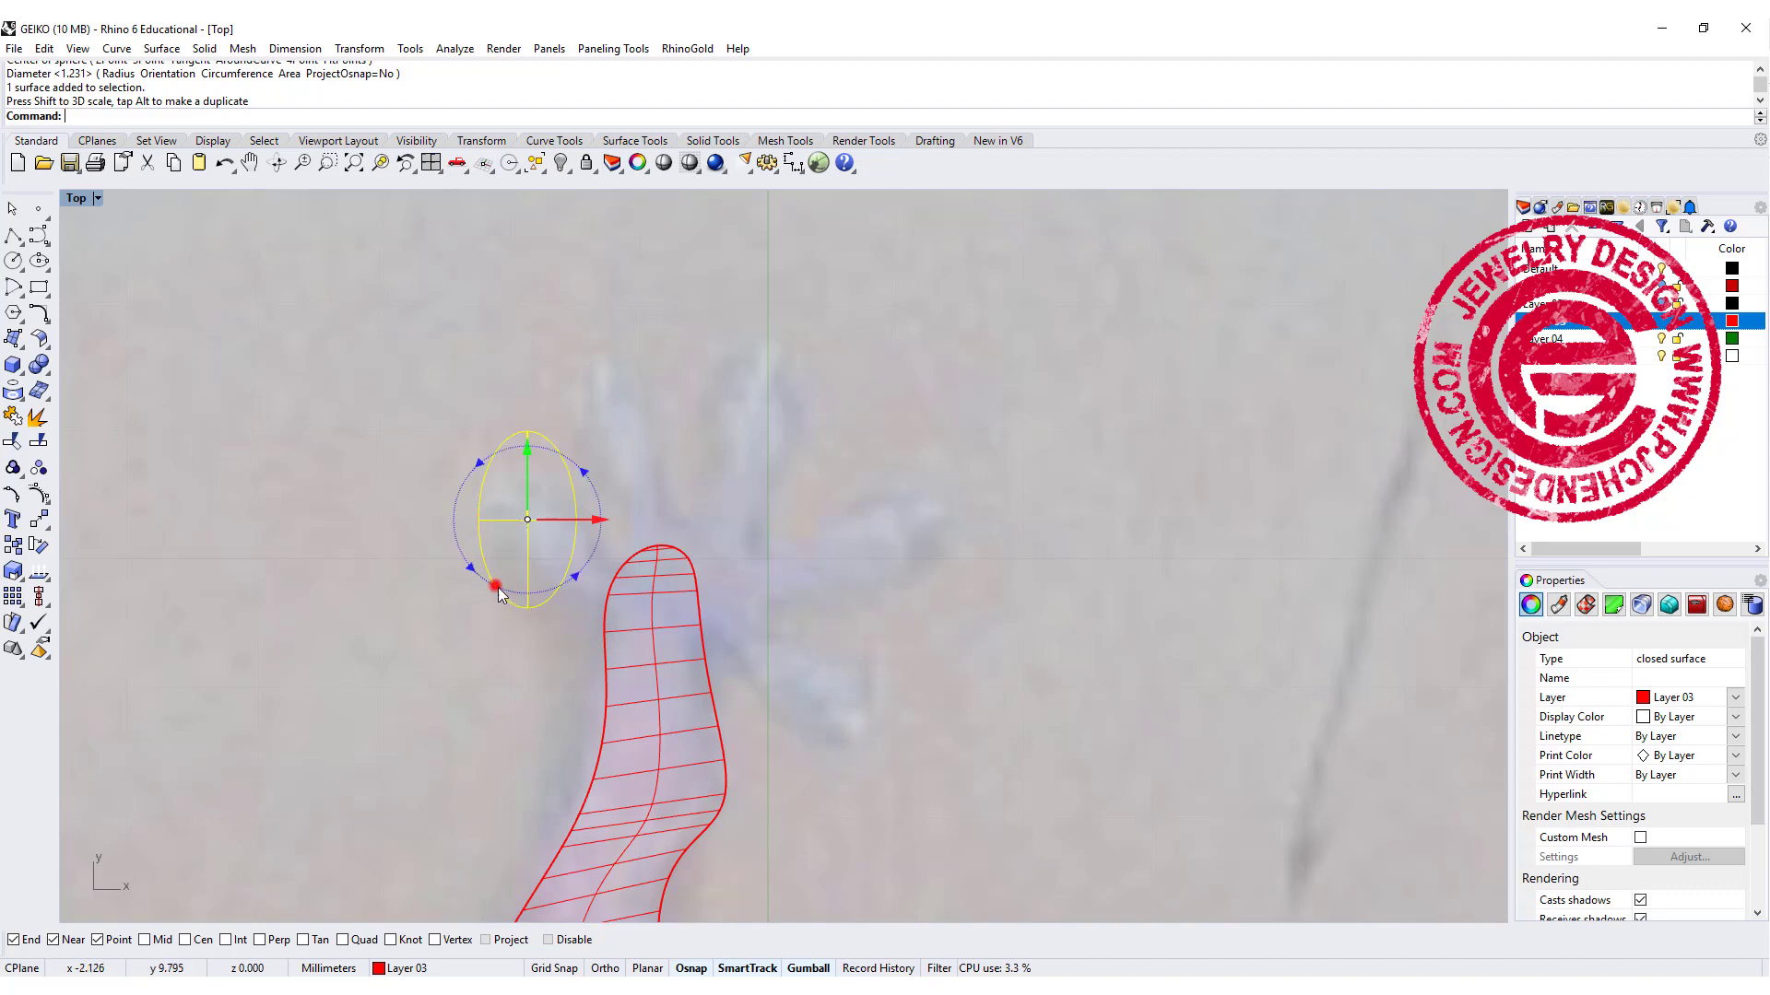
drag(498, 594, 504, 448)
drag(563, 577, 550, 569)
click(484, 633)
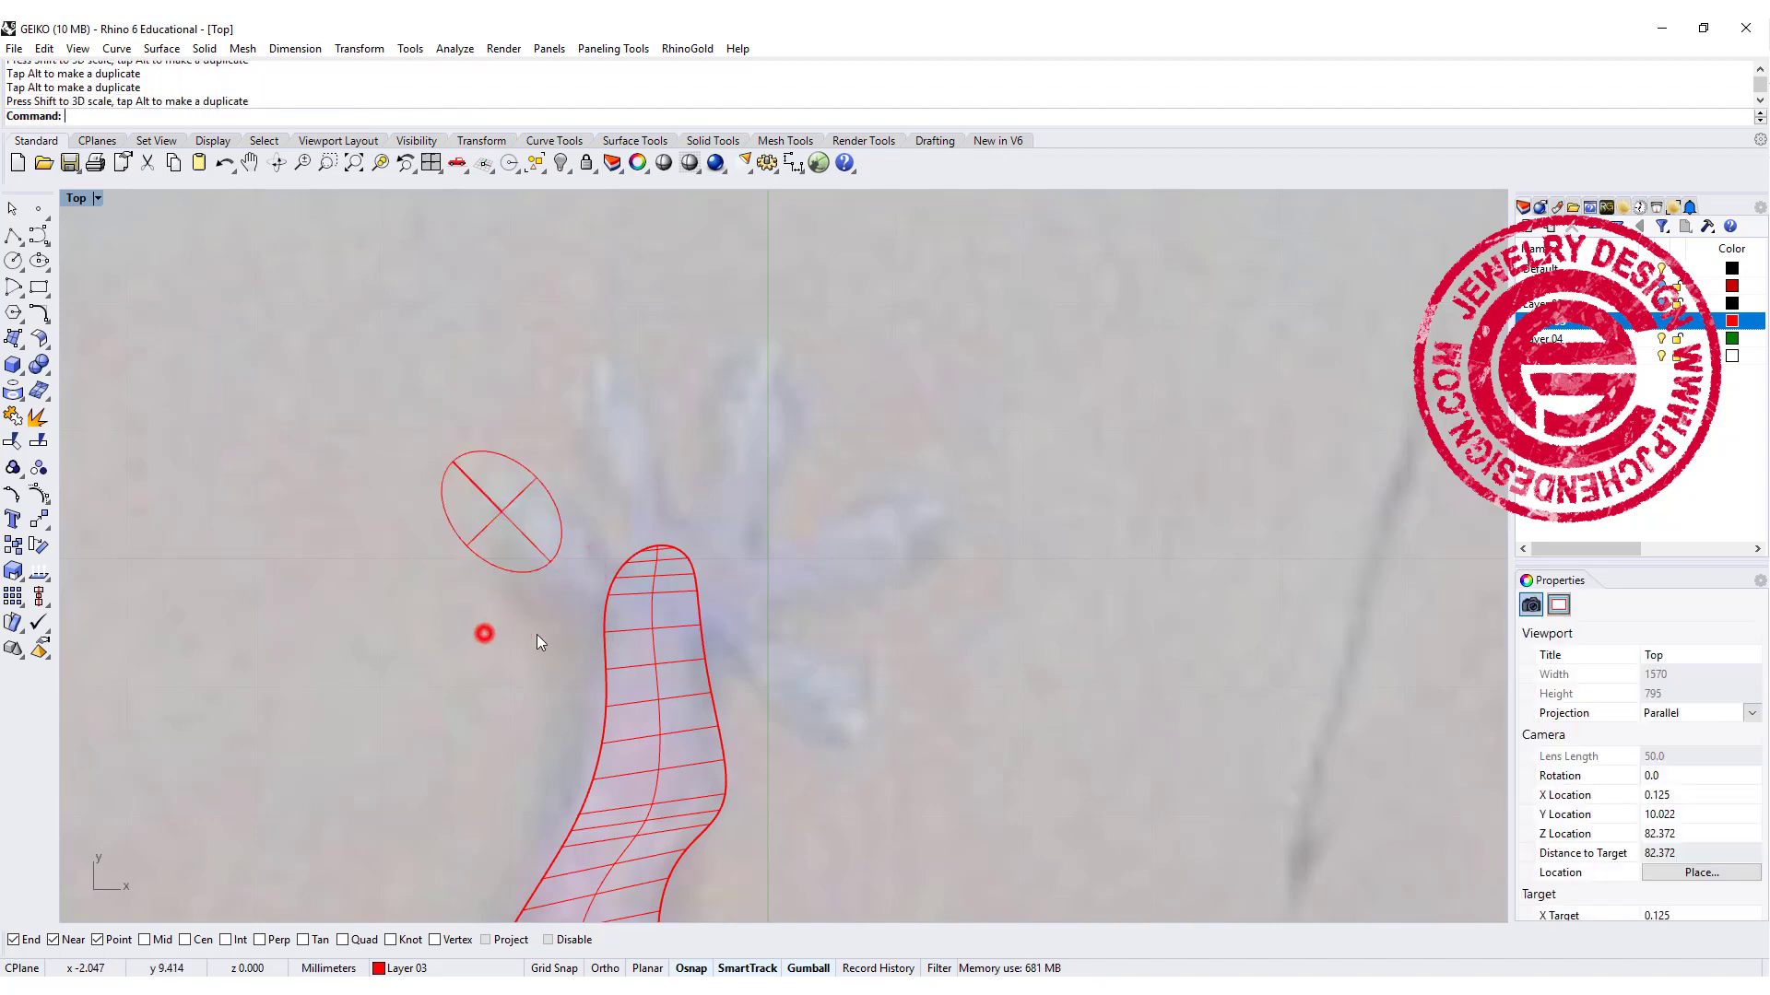
Step: Copy the toe ellipsoid from its centre onto the other four toe tips of the outer front foot
click(529, 485)
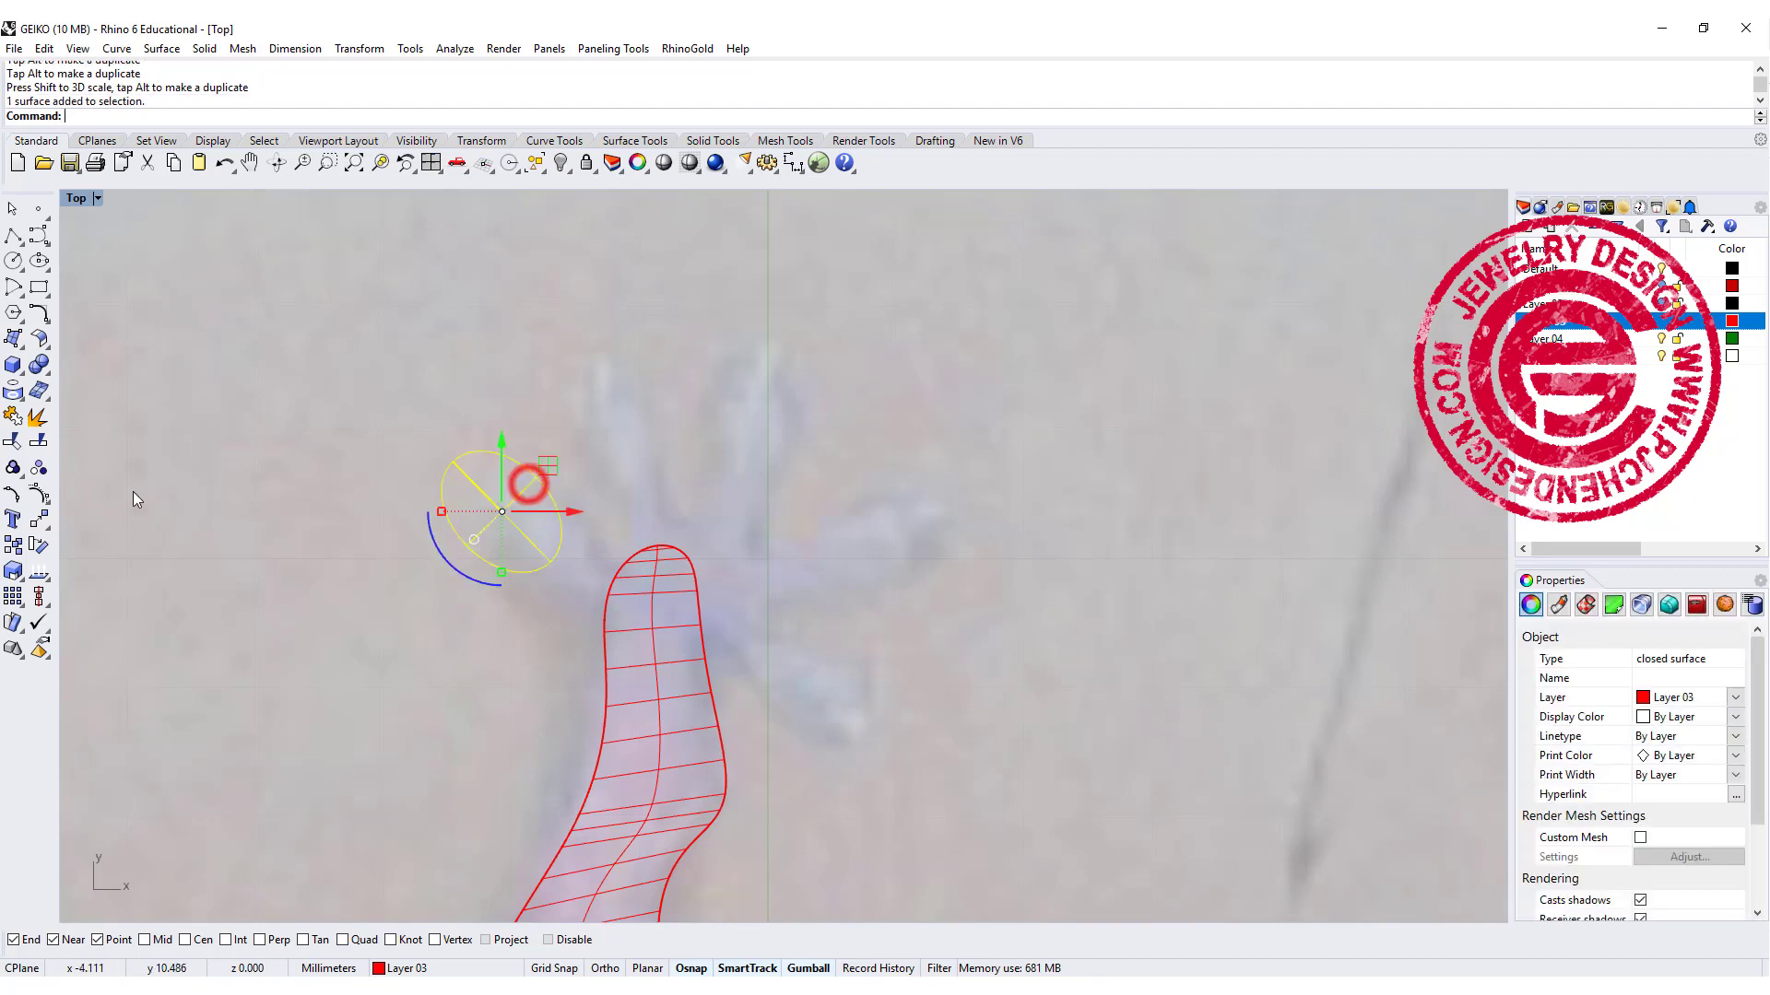
click(13, 546)
click(501, 511)
click(621, 414)
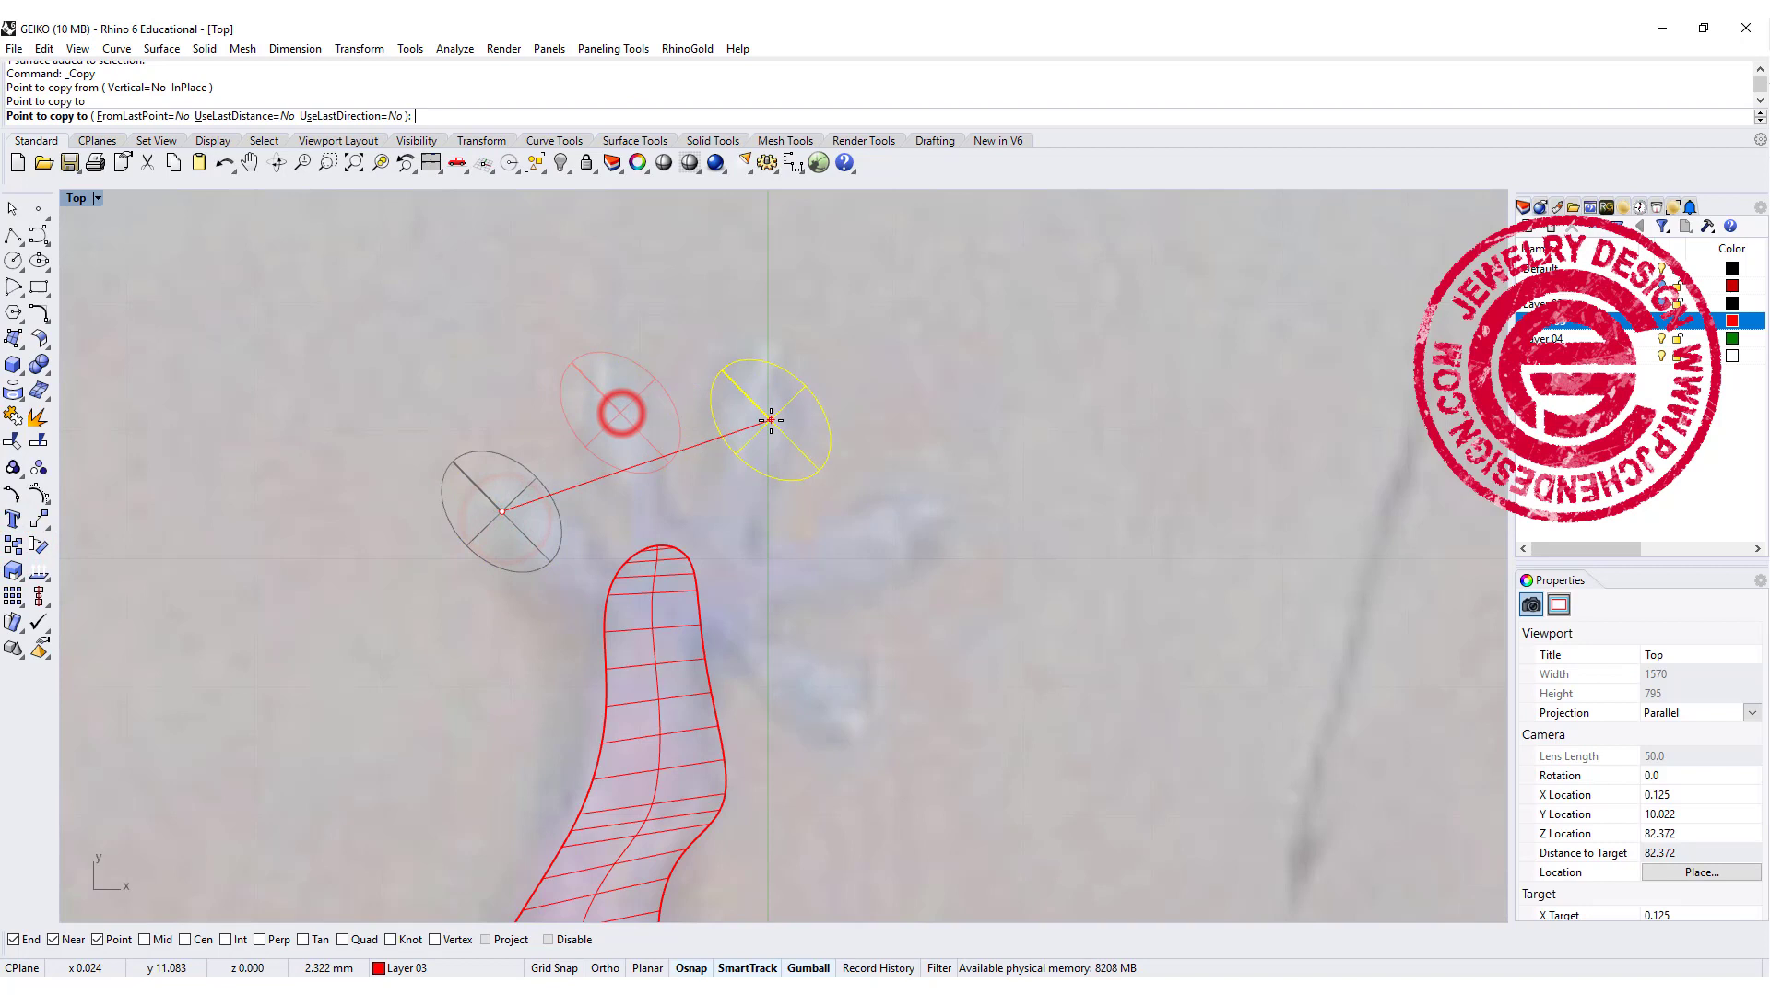
click(771, 420)
click(894, 528)
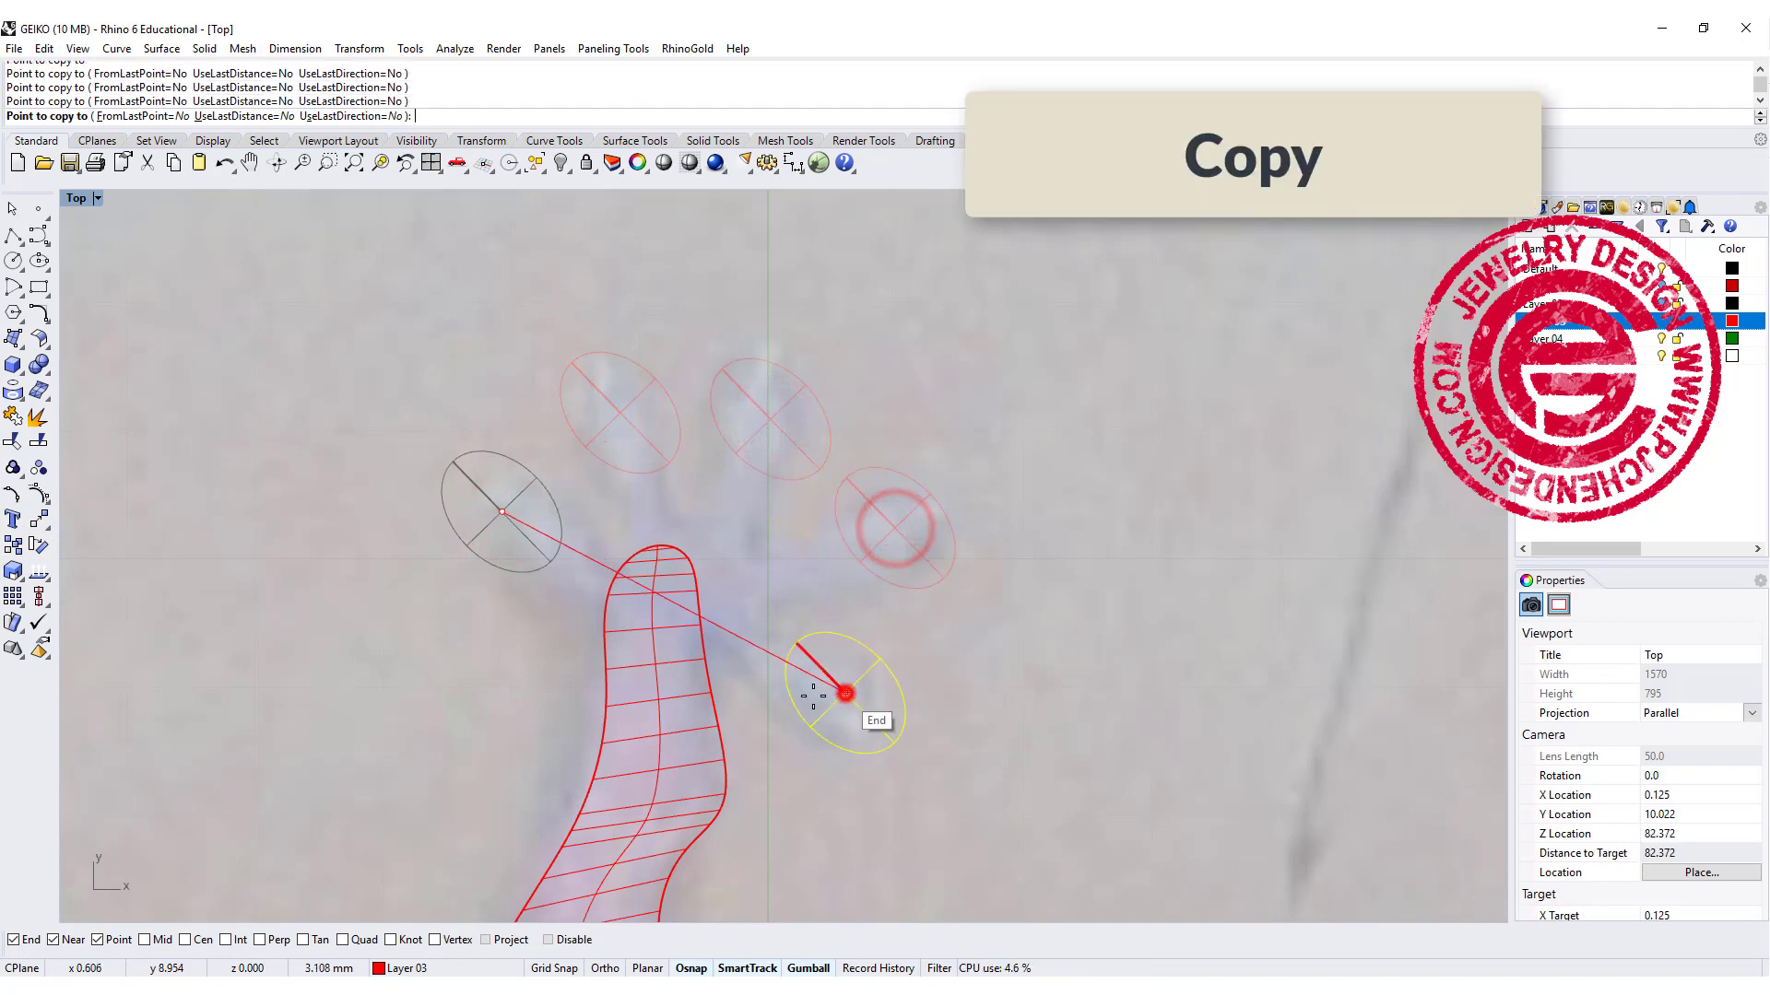
click(845, 693)
key(Return)
Step: Rotate each of the four copied ellipsoids to match the direction of its toe in the reference picture
click(666, 457)
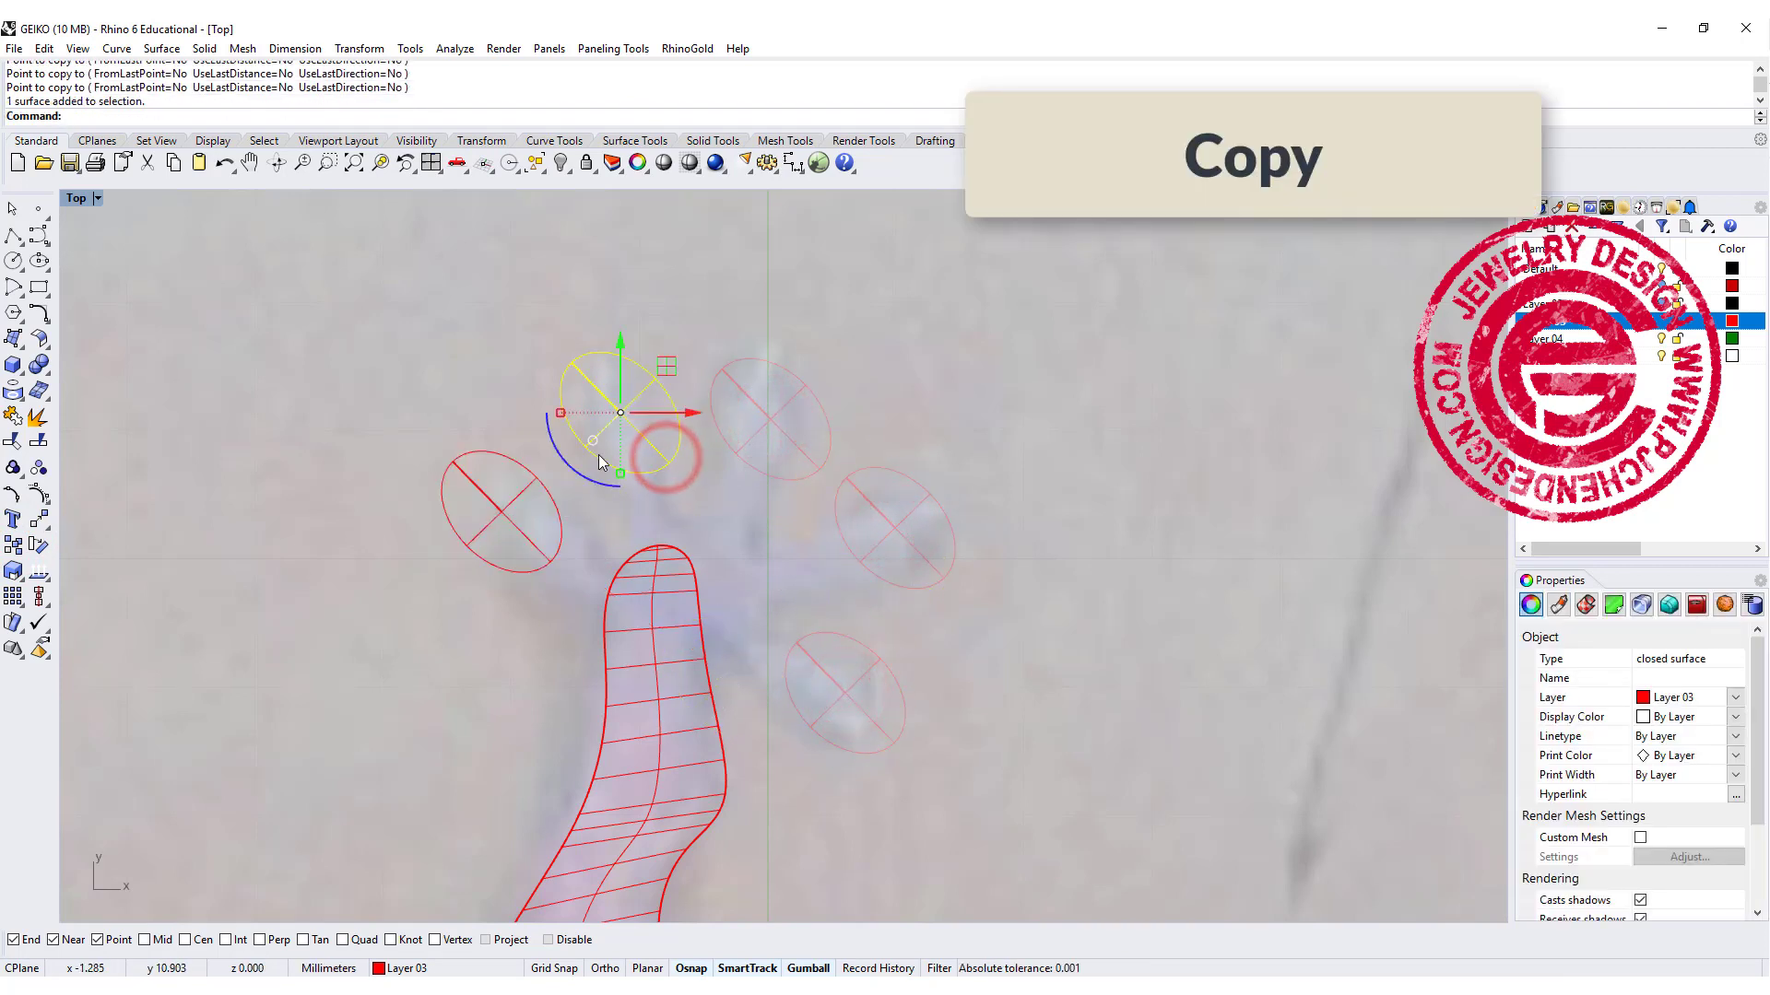
drag(597, 481, 563, 453)
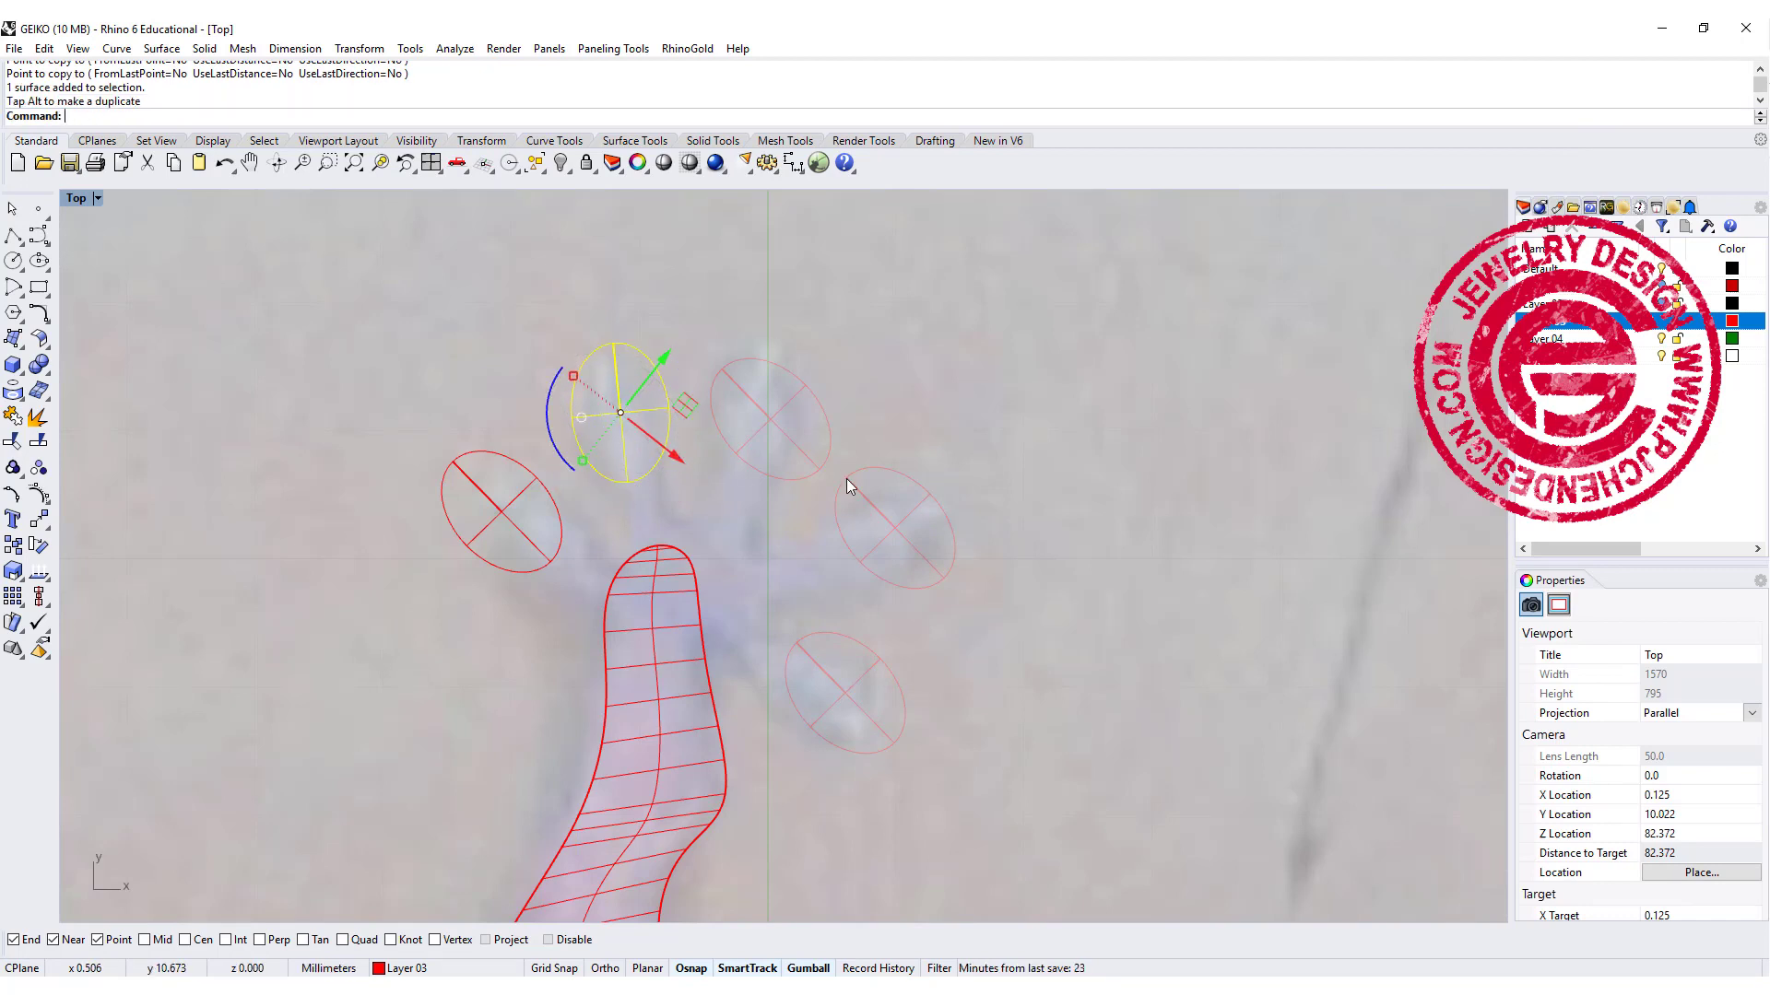
click(815, 479)
drag(738, 486, 665, 428)
click(920, 590)
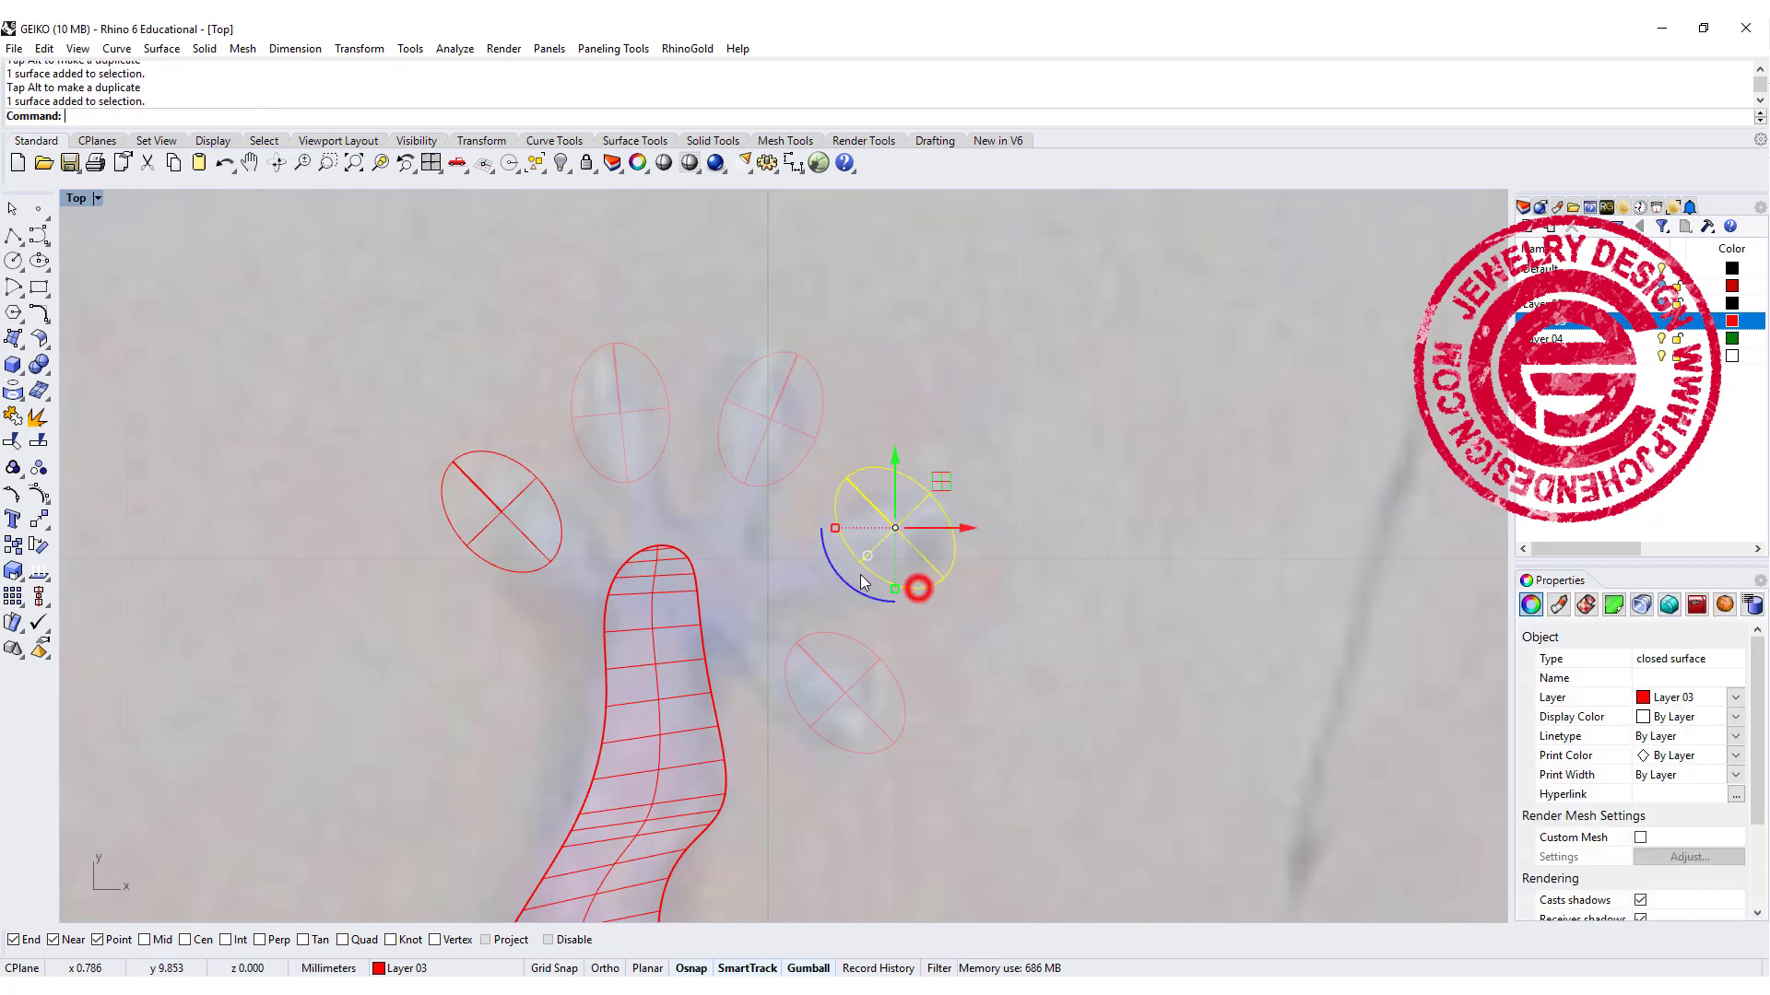
drag(846, 584, 806, 407)
click(893, 738)
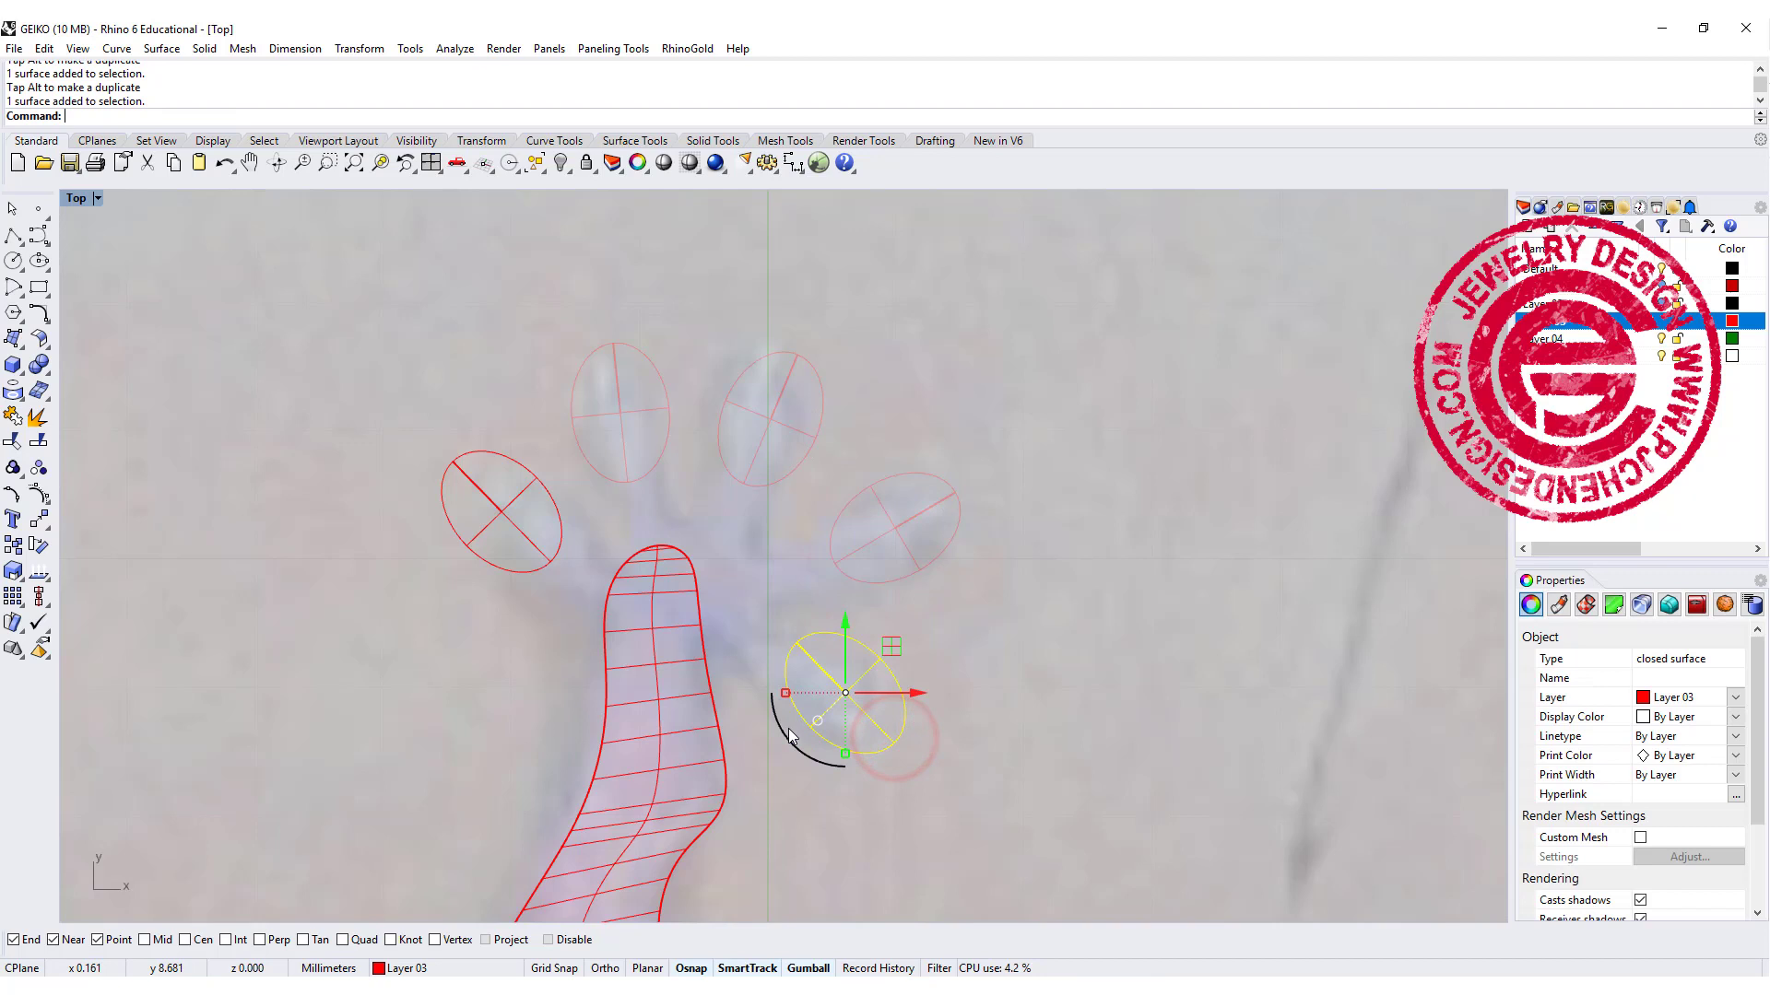
drag(789, 734, 943, 556)
click(1038, 651)
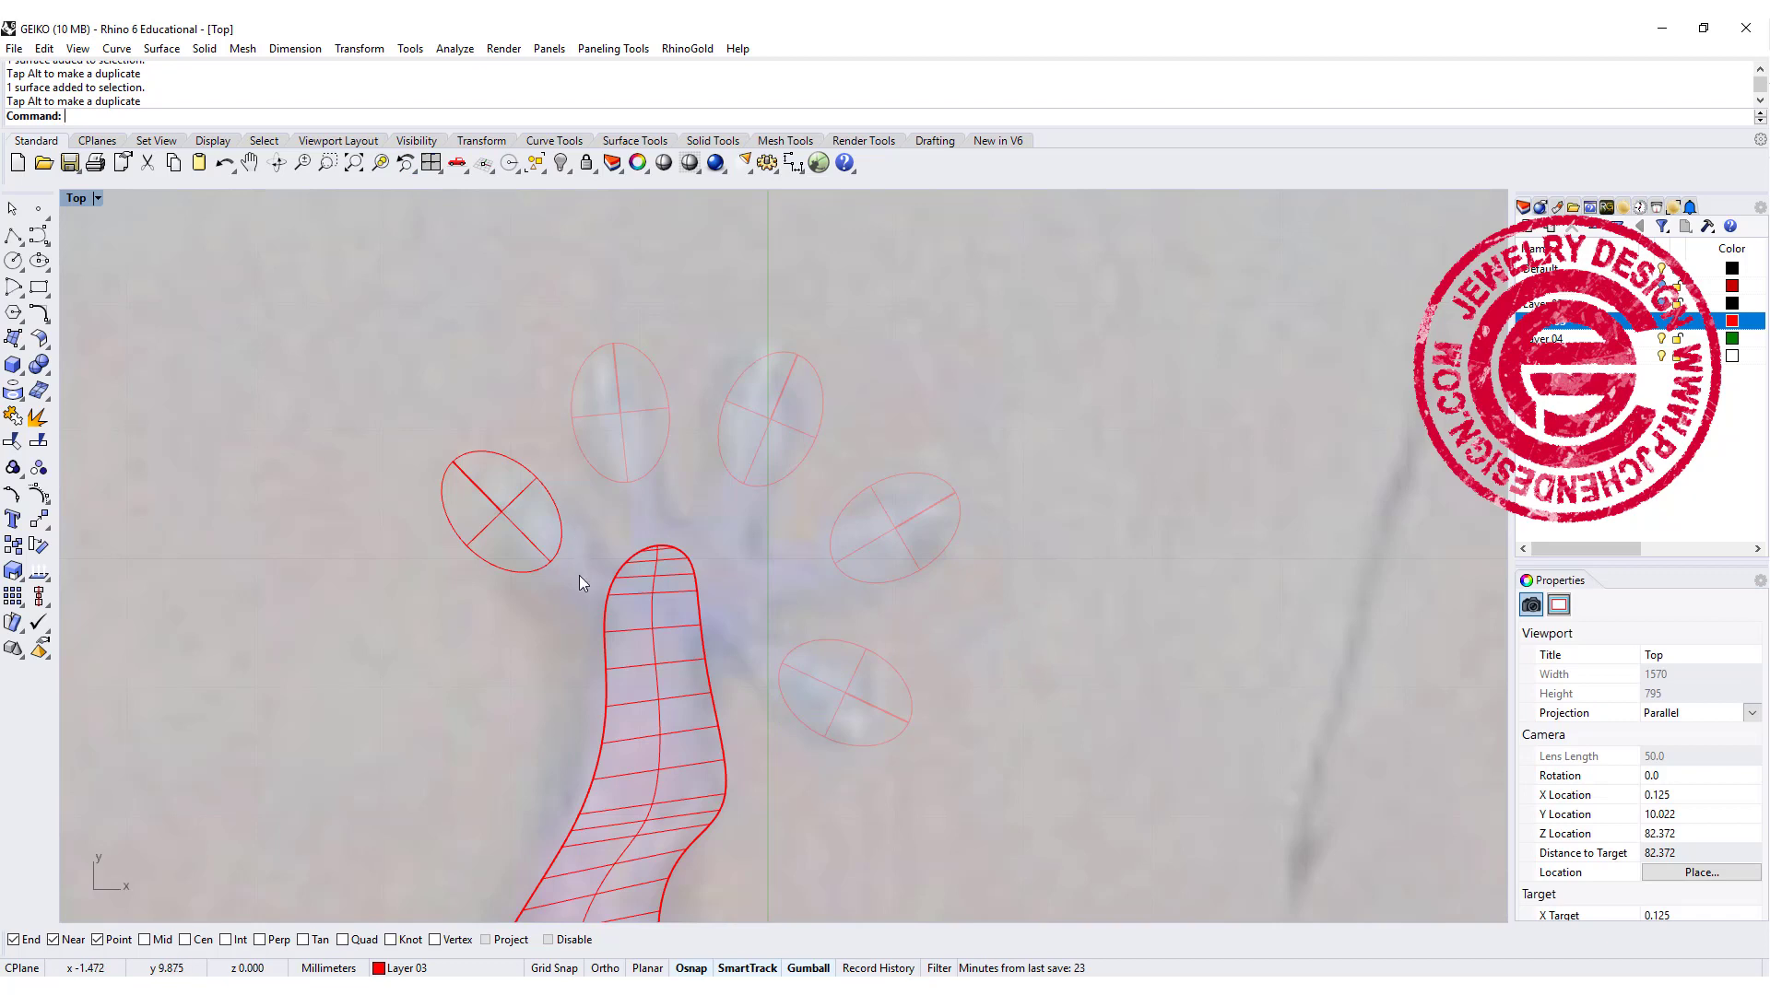
Step: Move the two control points near the foot tip on the outer front leg's right outline half outward to widen the foot
scroll(579, 575, up, 4)
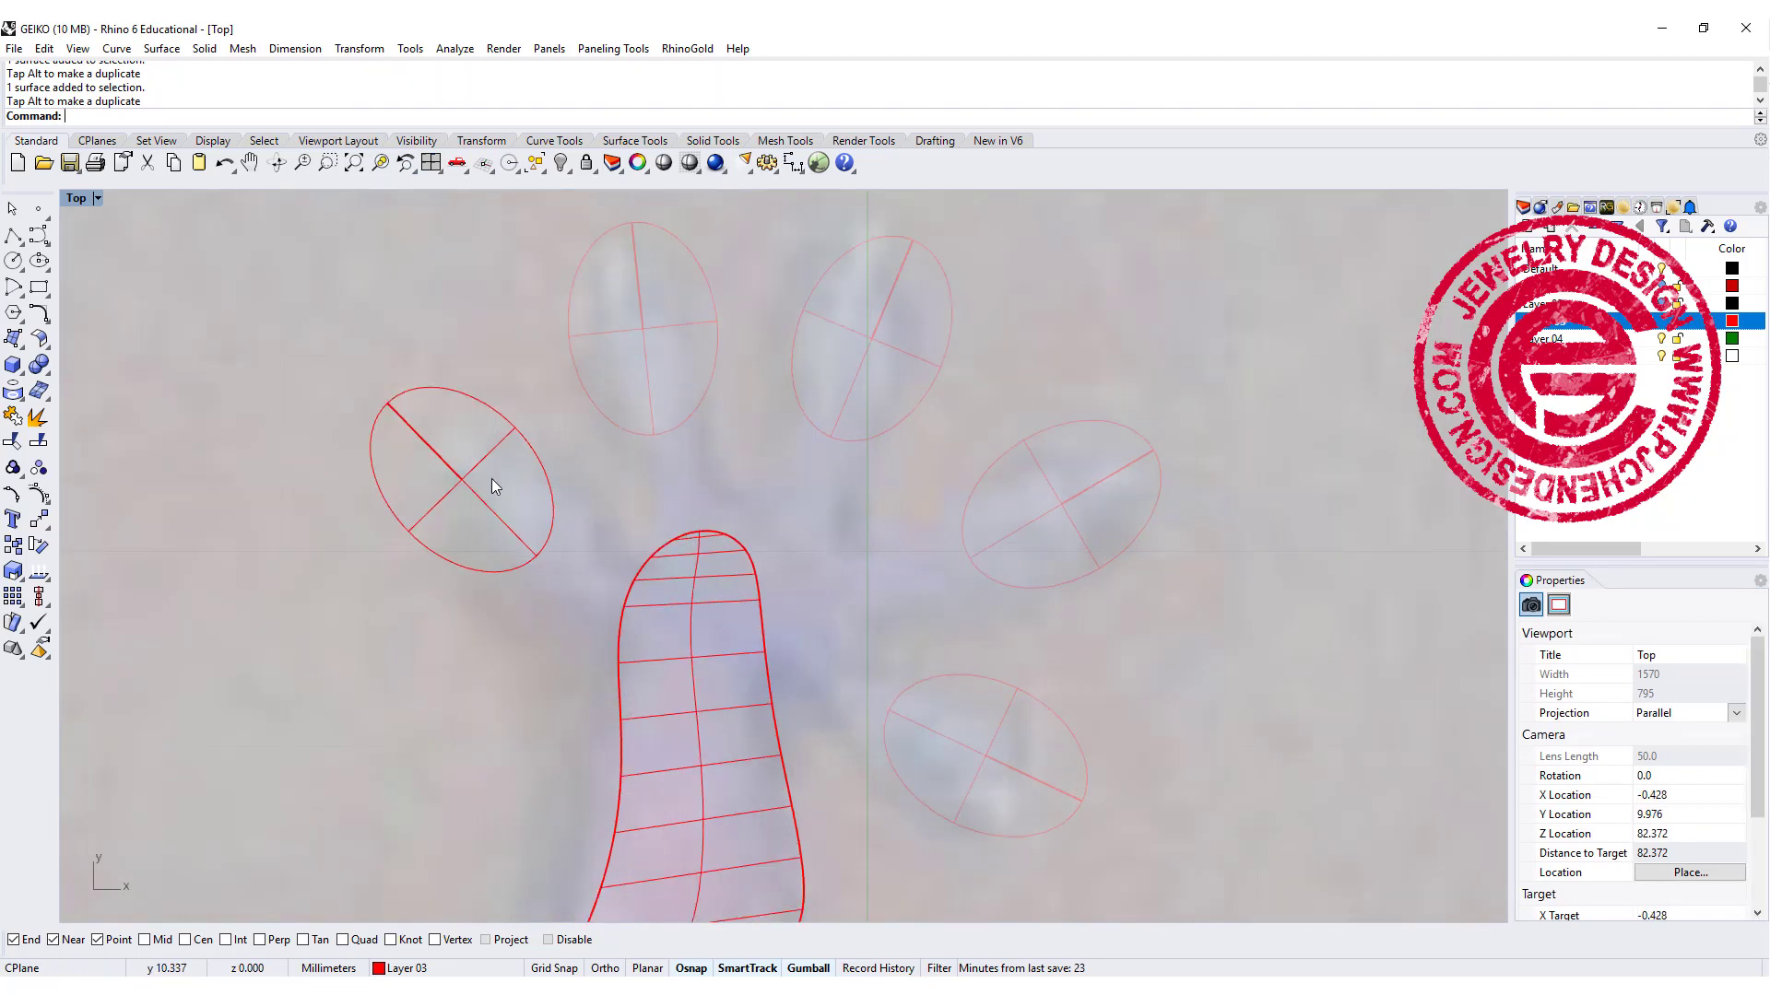
click(759, 627)
click(804, 664)
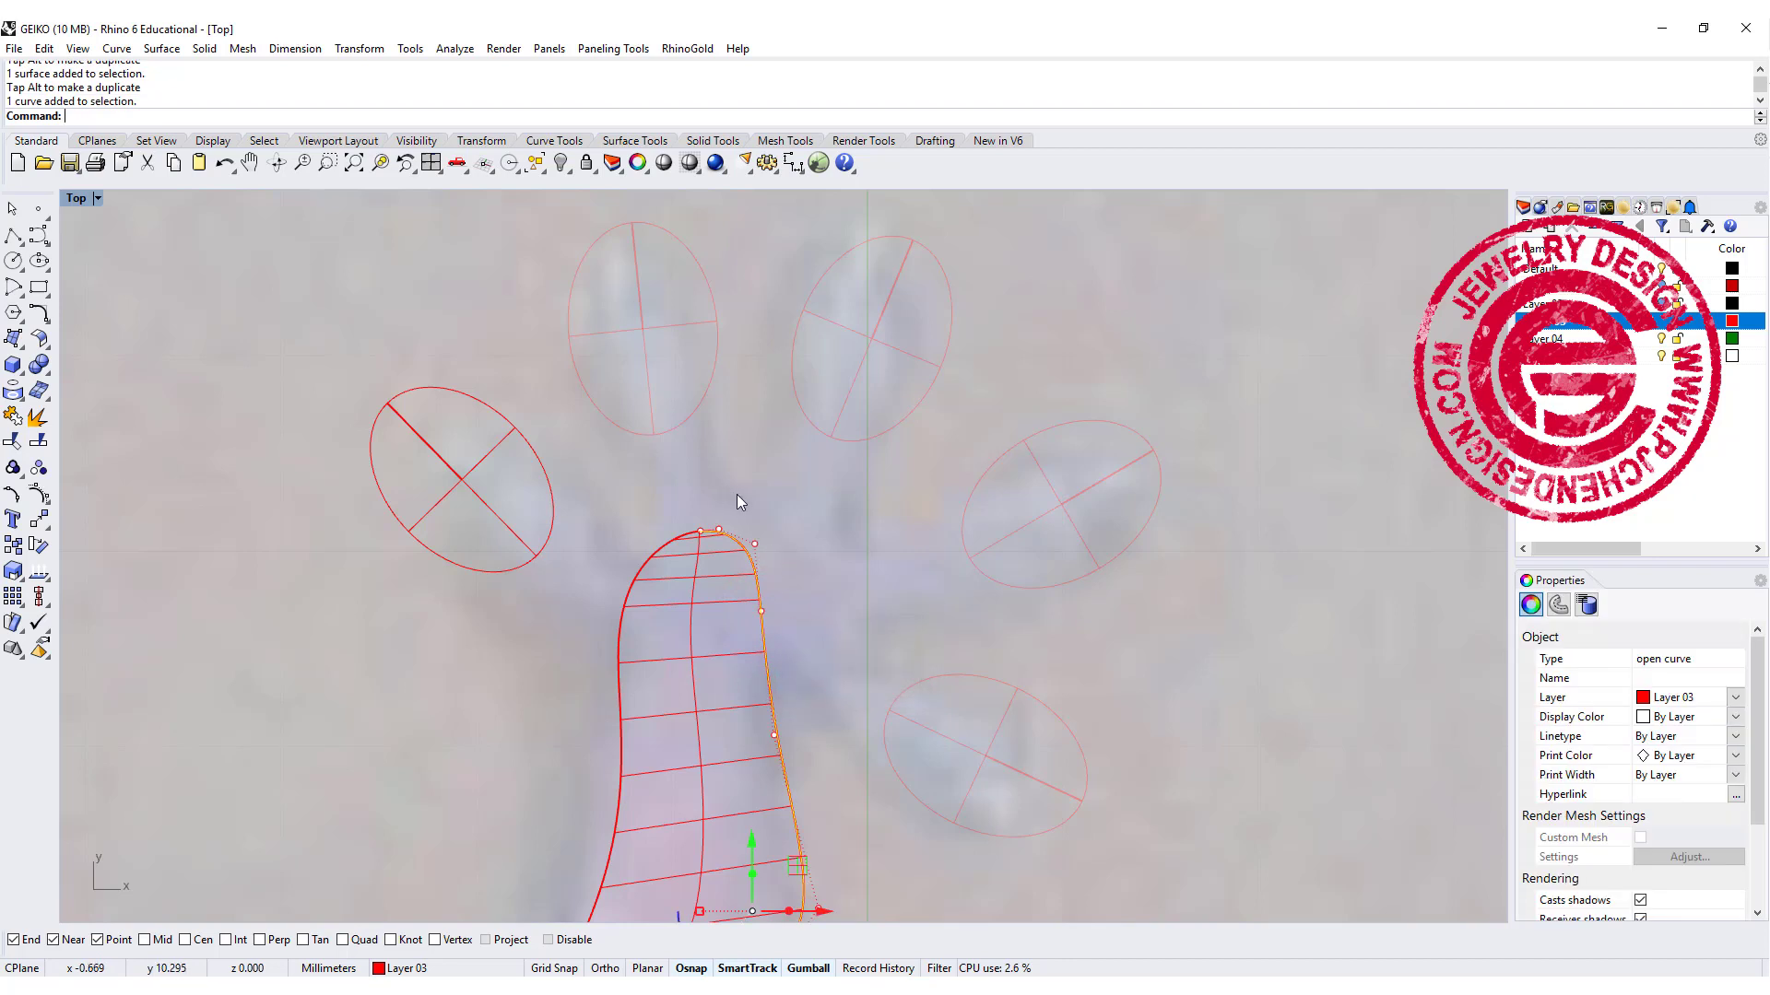
drag(740, 499, 798, 649)
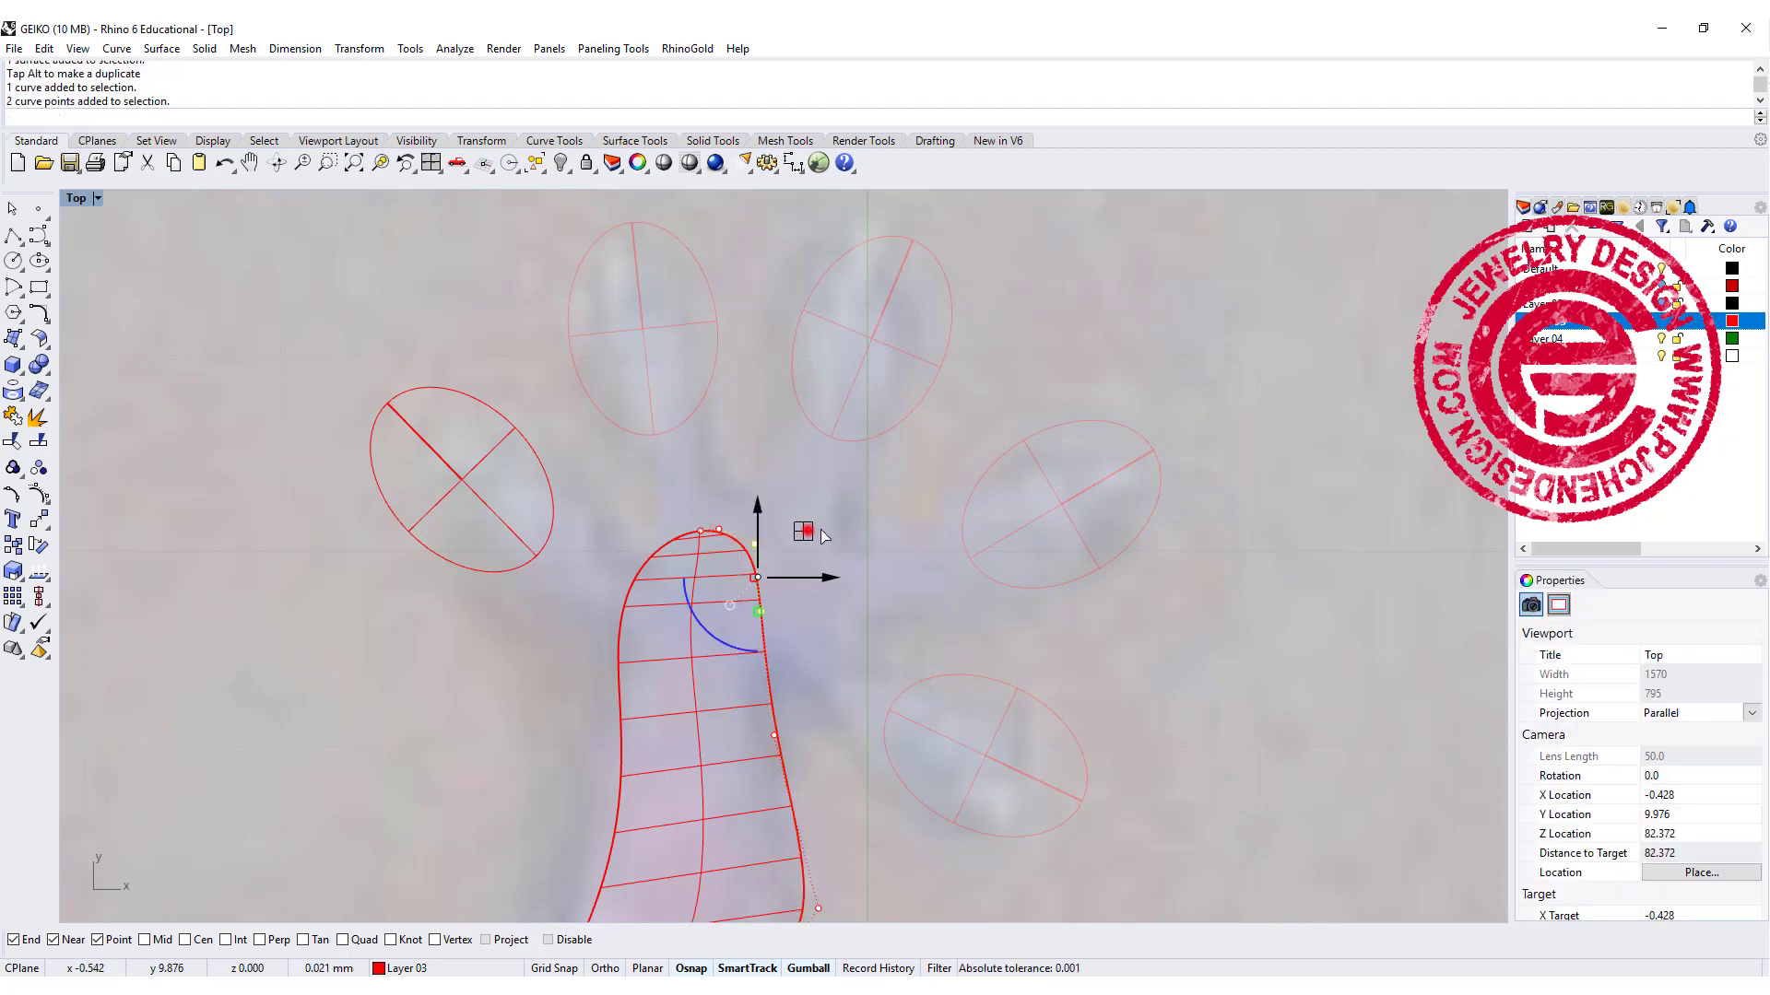
drag(819, 534, 861, 521)
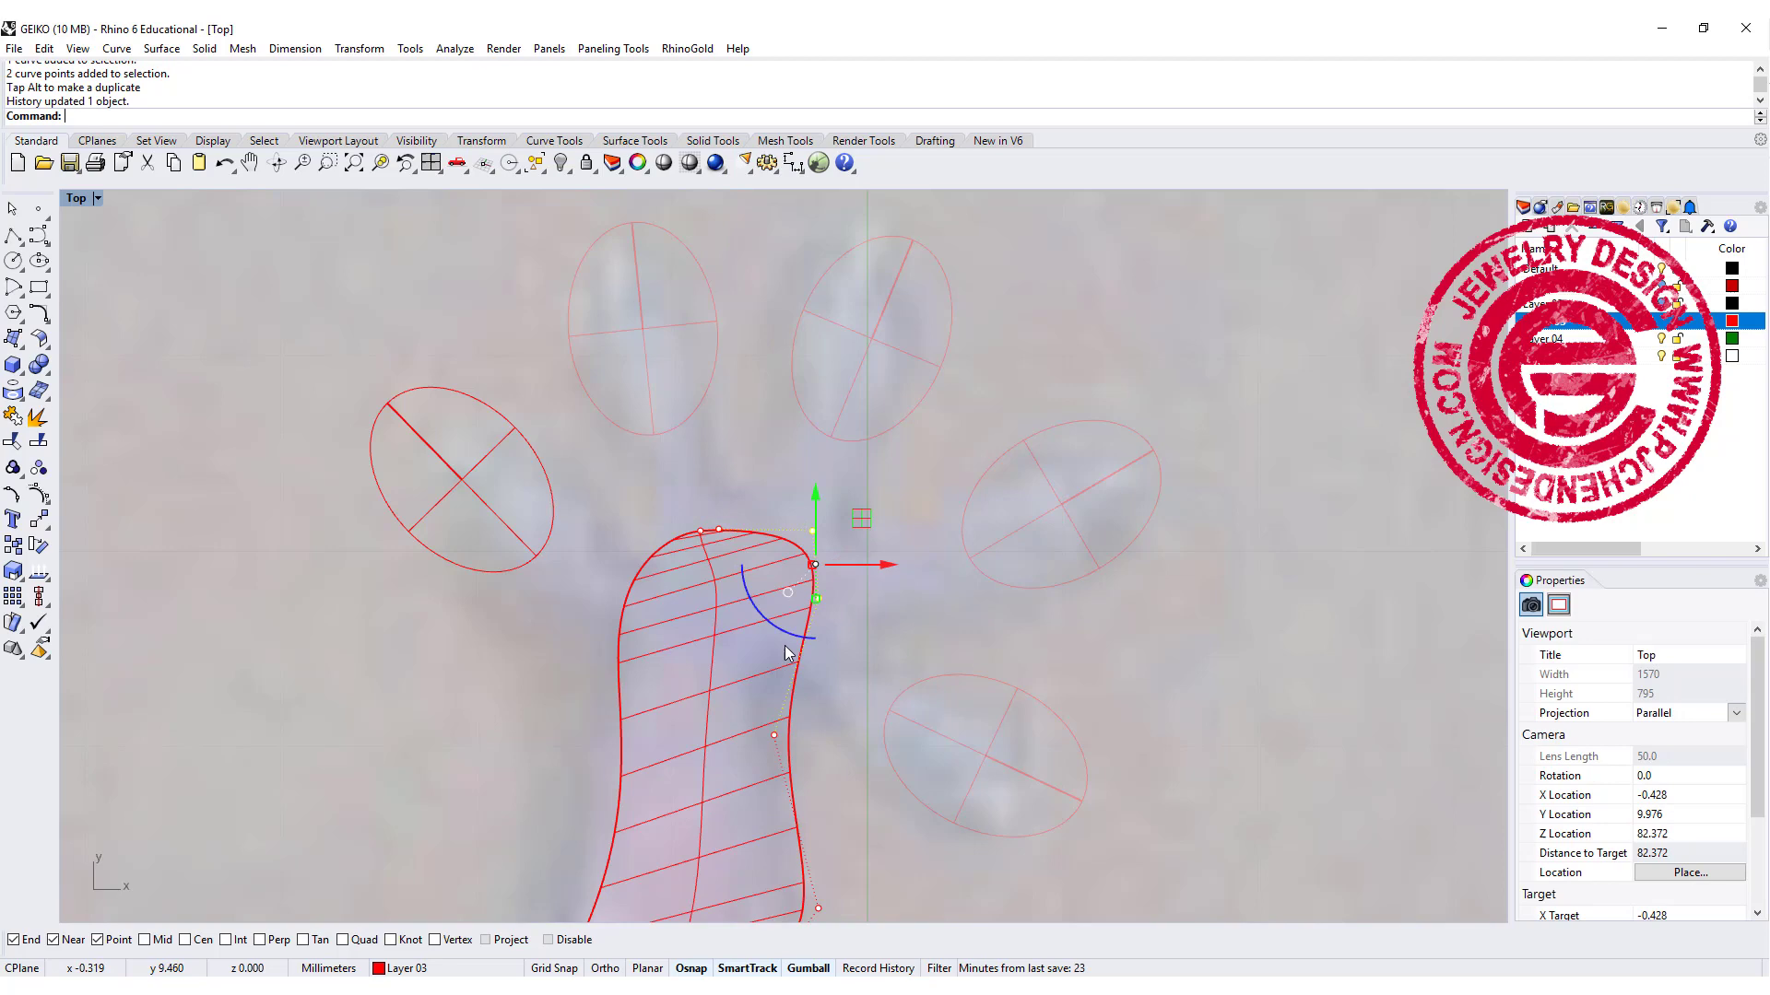
Step: Move three control points of the outer front leg's left outline half outward, from the foot tip down to the ankle
click(646, 578)
click(654, 618)
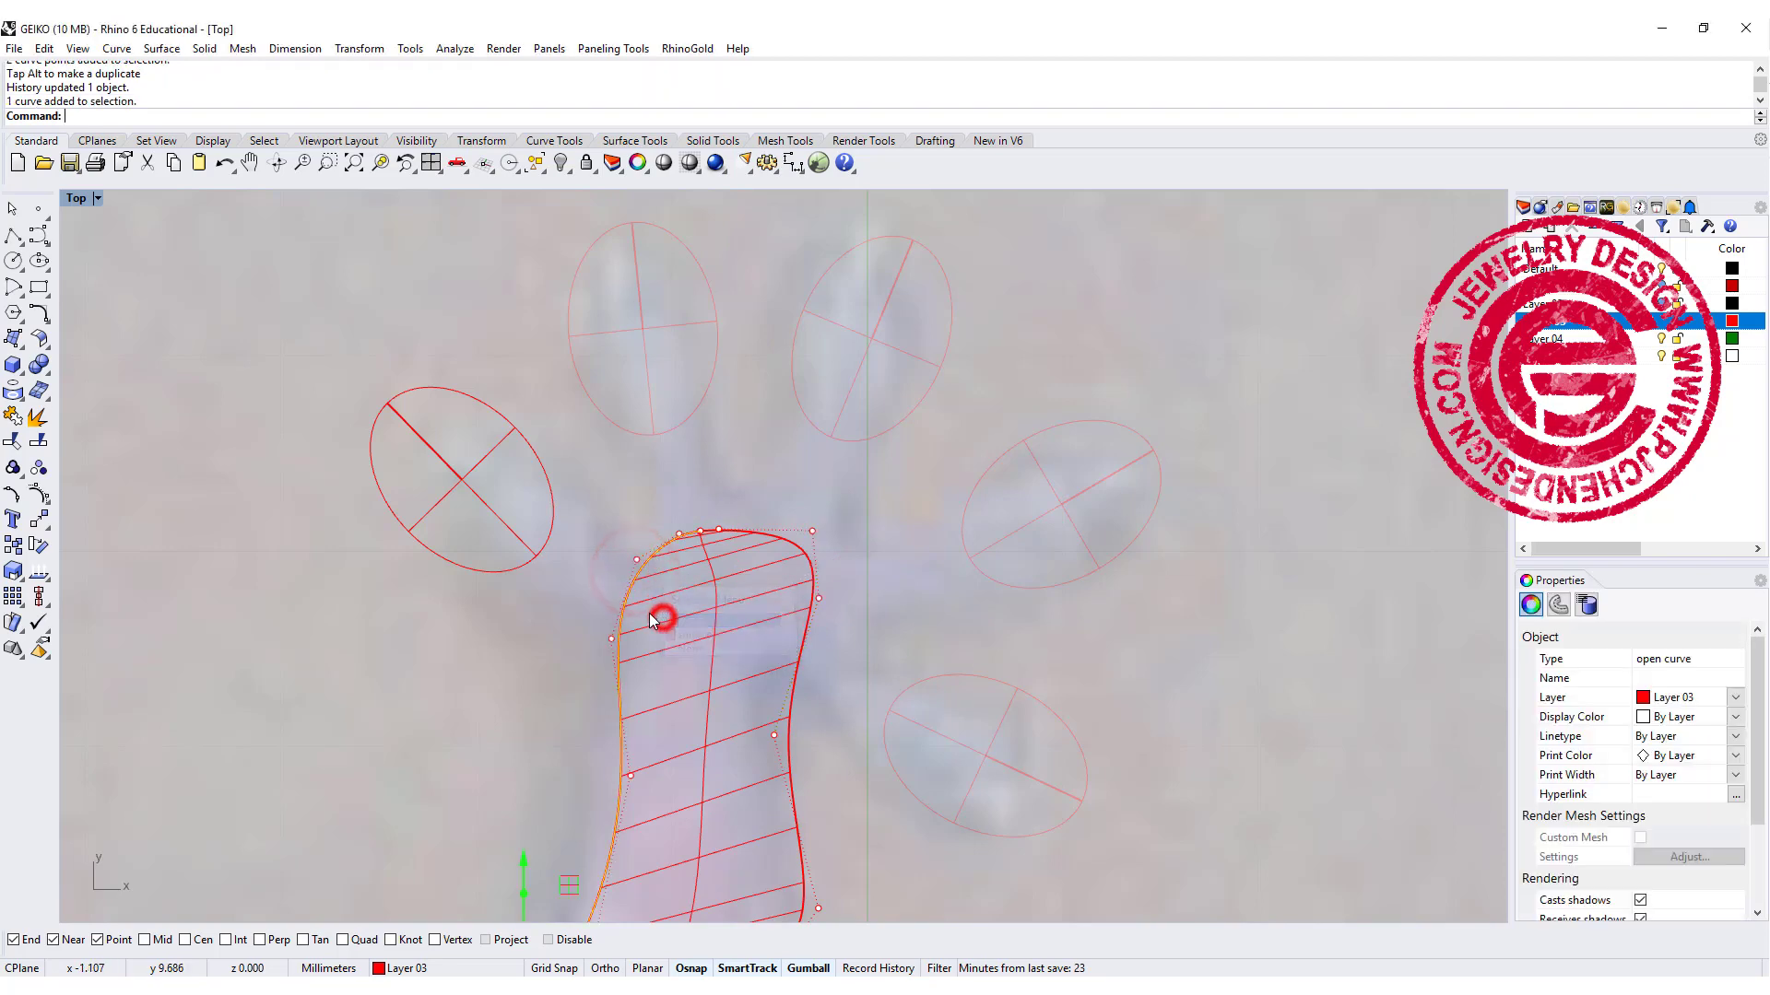
click(636, 559)
drag(682, 512, 635, 489)
click(610, 638)
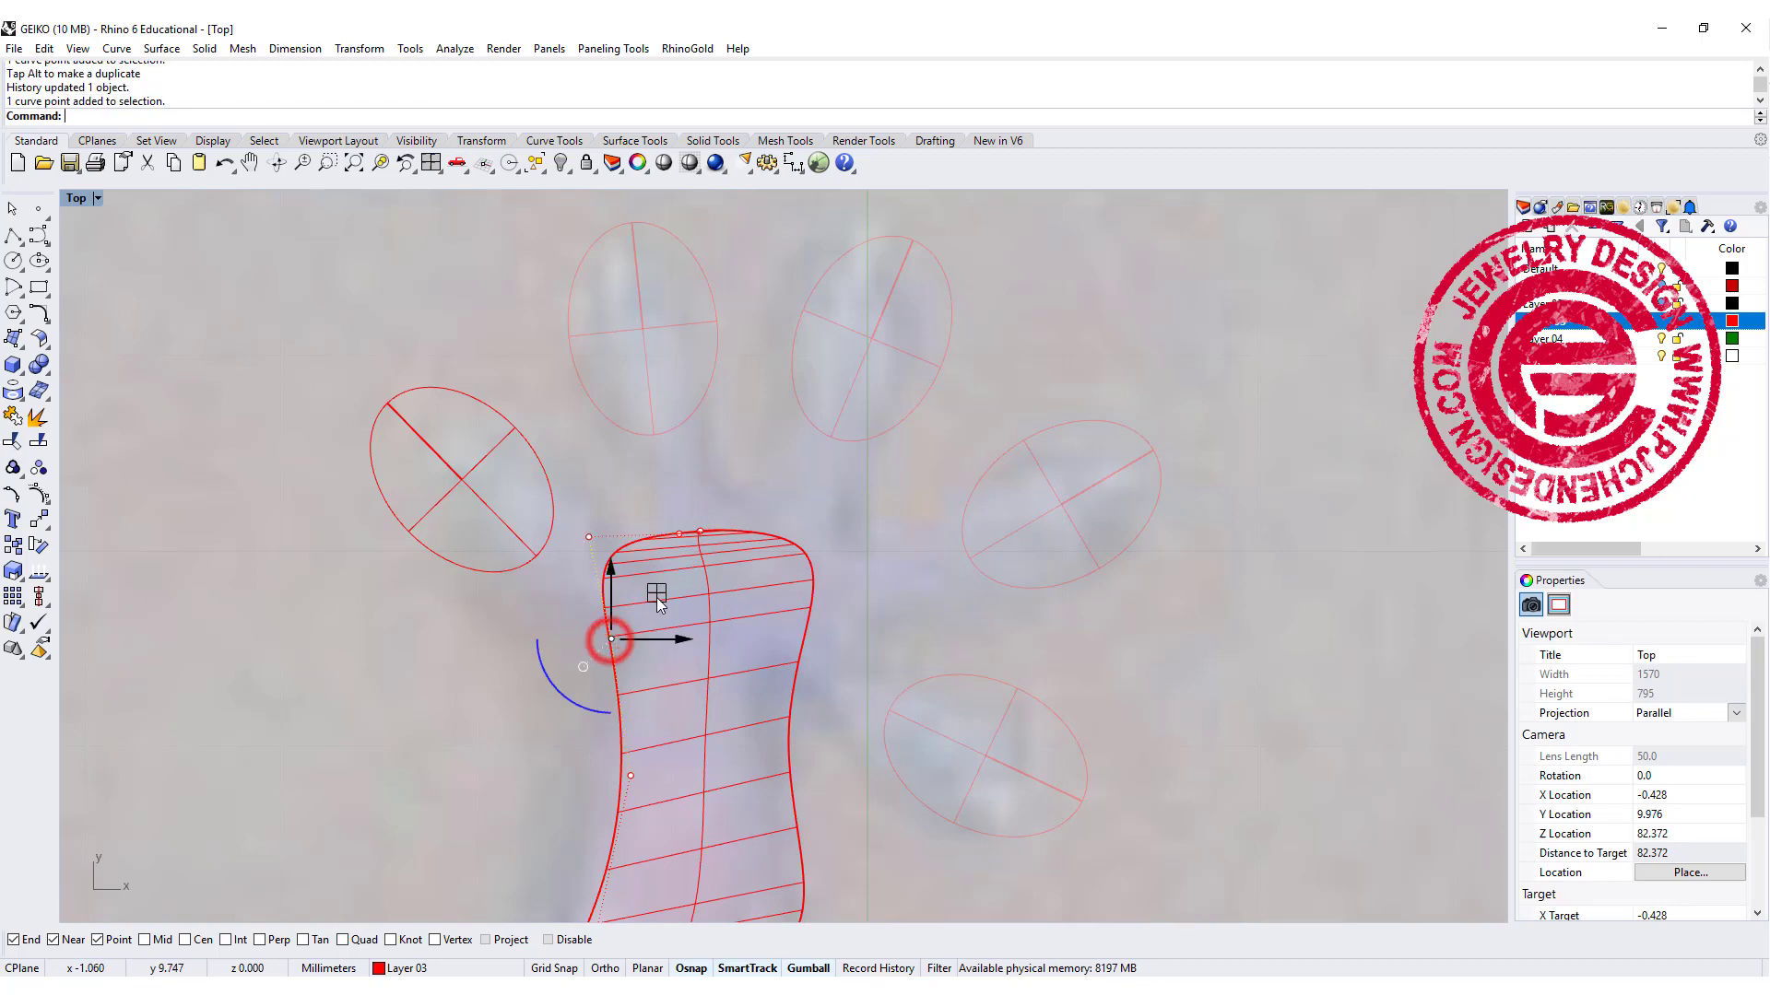
drag(656, 597, 615, 645)
click(631, 784)
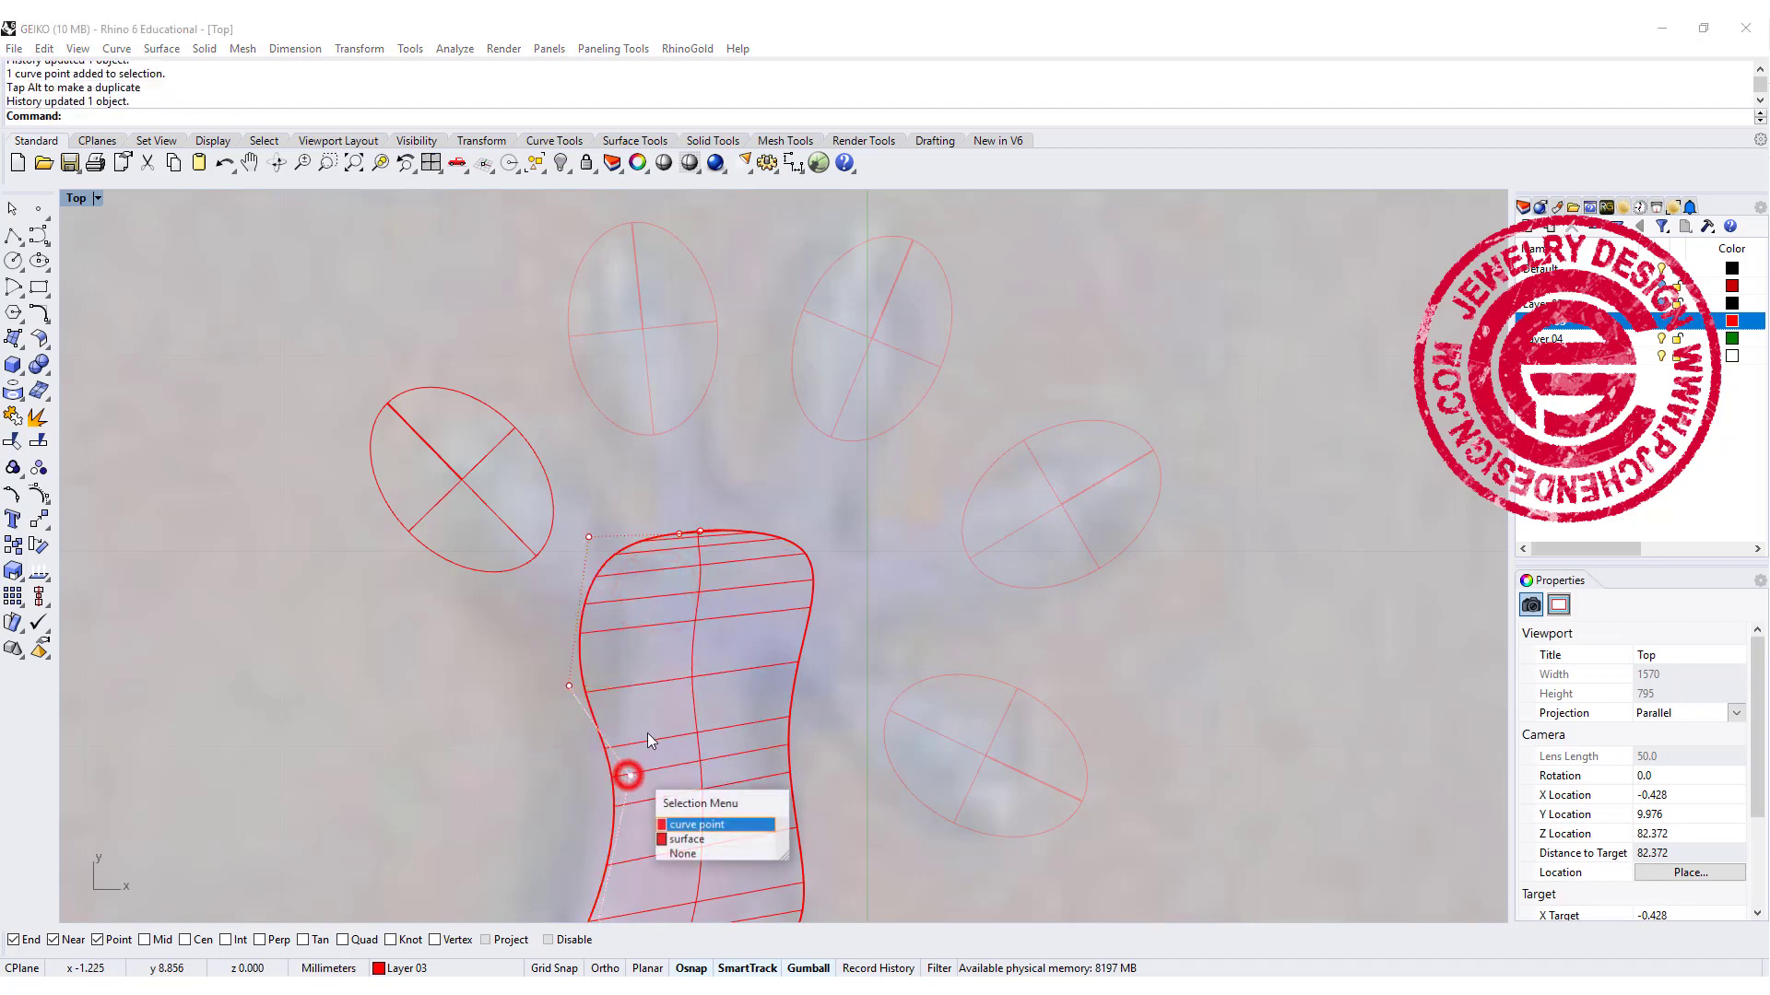
click(680, 823)
drag(676, 729, 627, 748)
Step: On the leg's right outline half, move the ankle control point outward and the tip corner point slightly inward
click(793, 699)
click(842, 751)
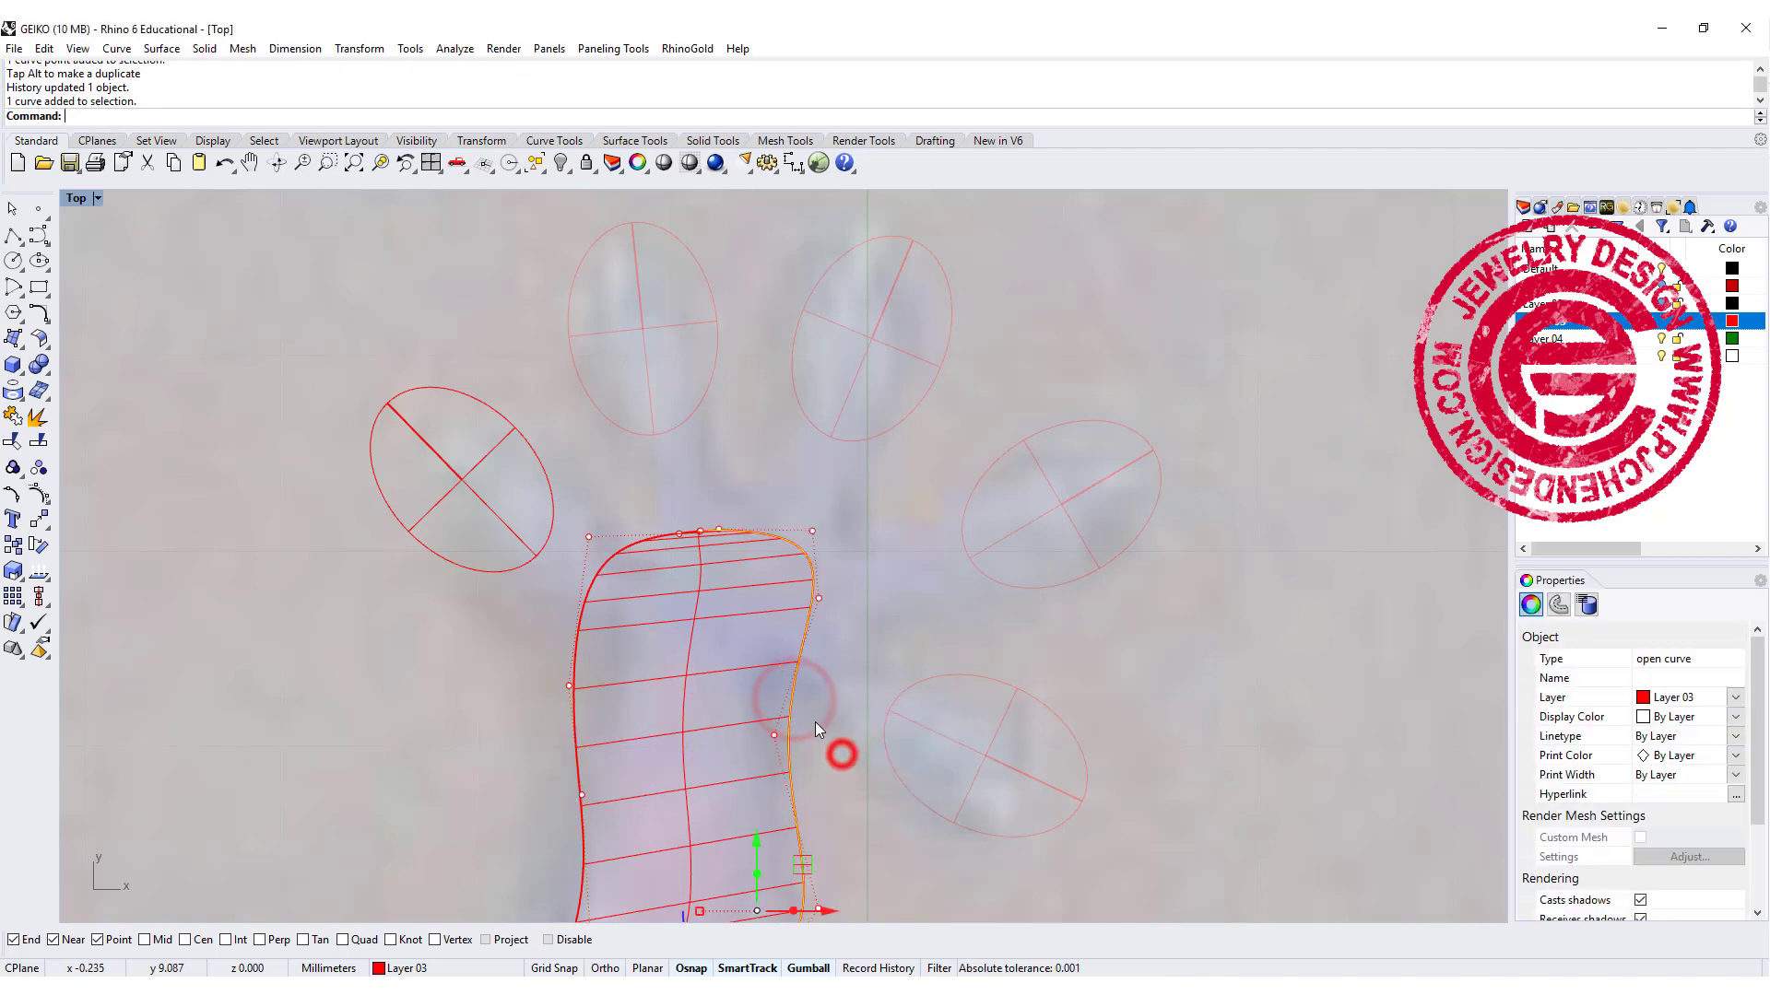
click(772, 735)
drag(820, 690, 849, 724)
click(813, 531)
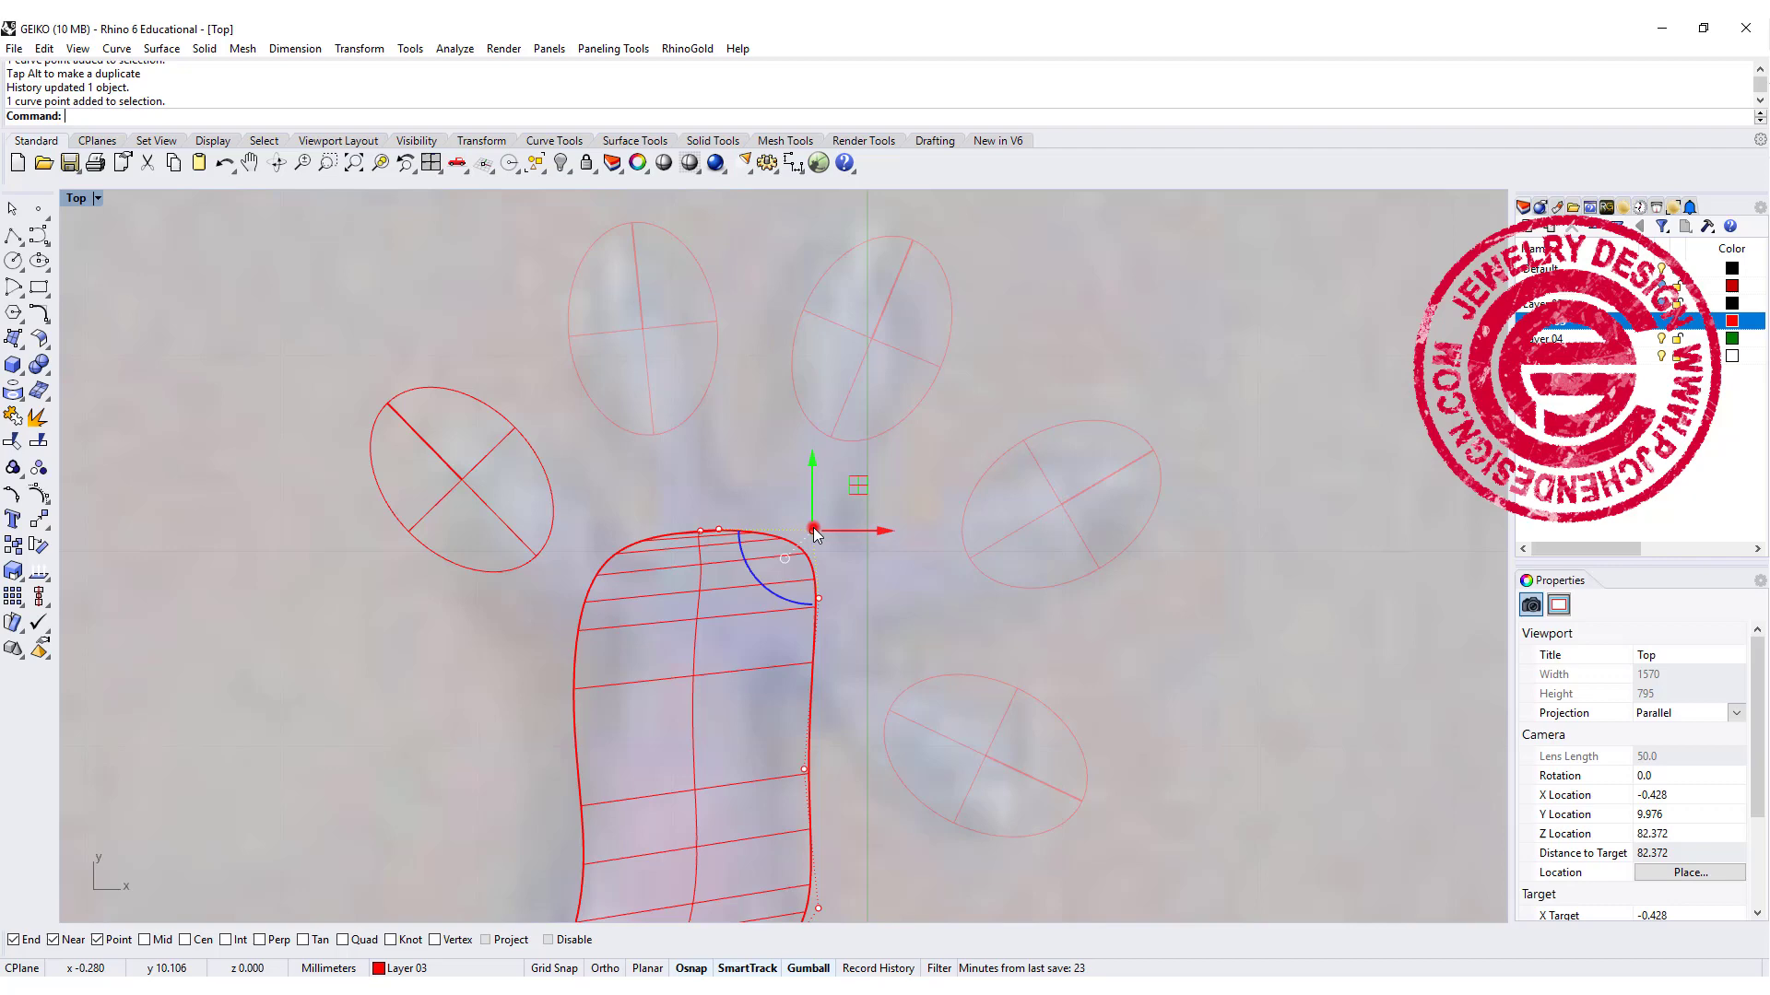
drag(849, 493, 833, 485)
click(874, 648)
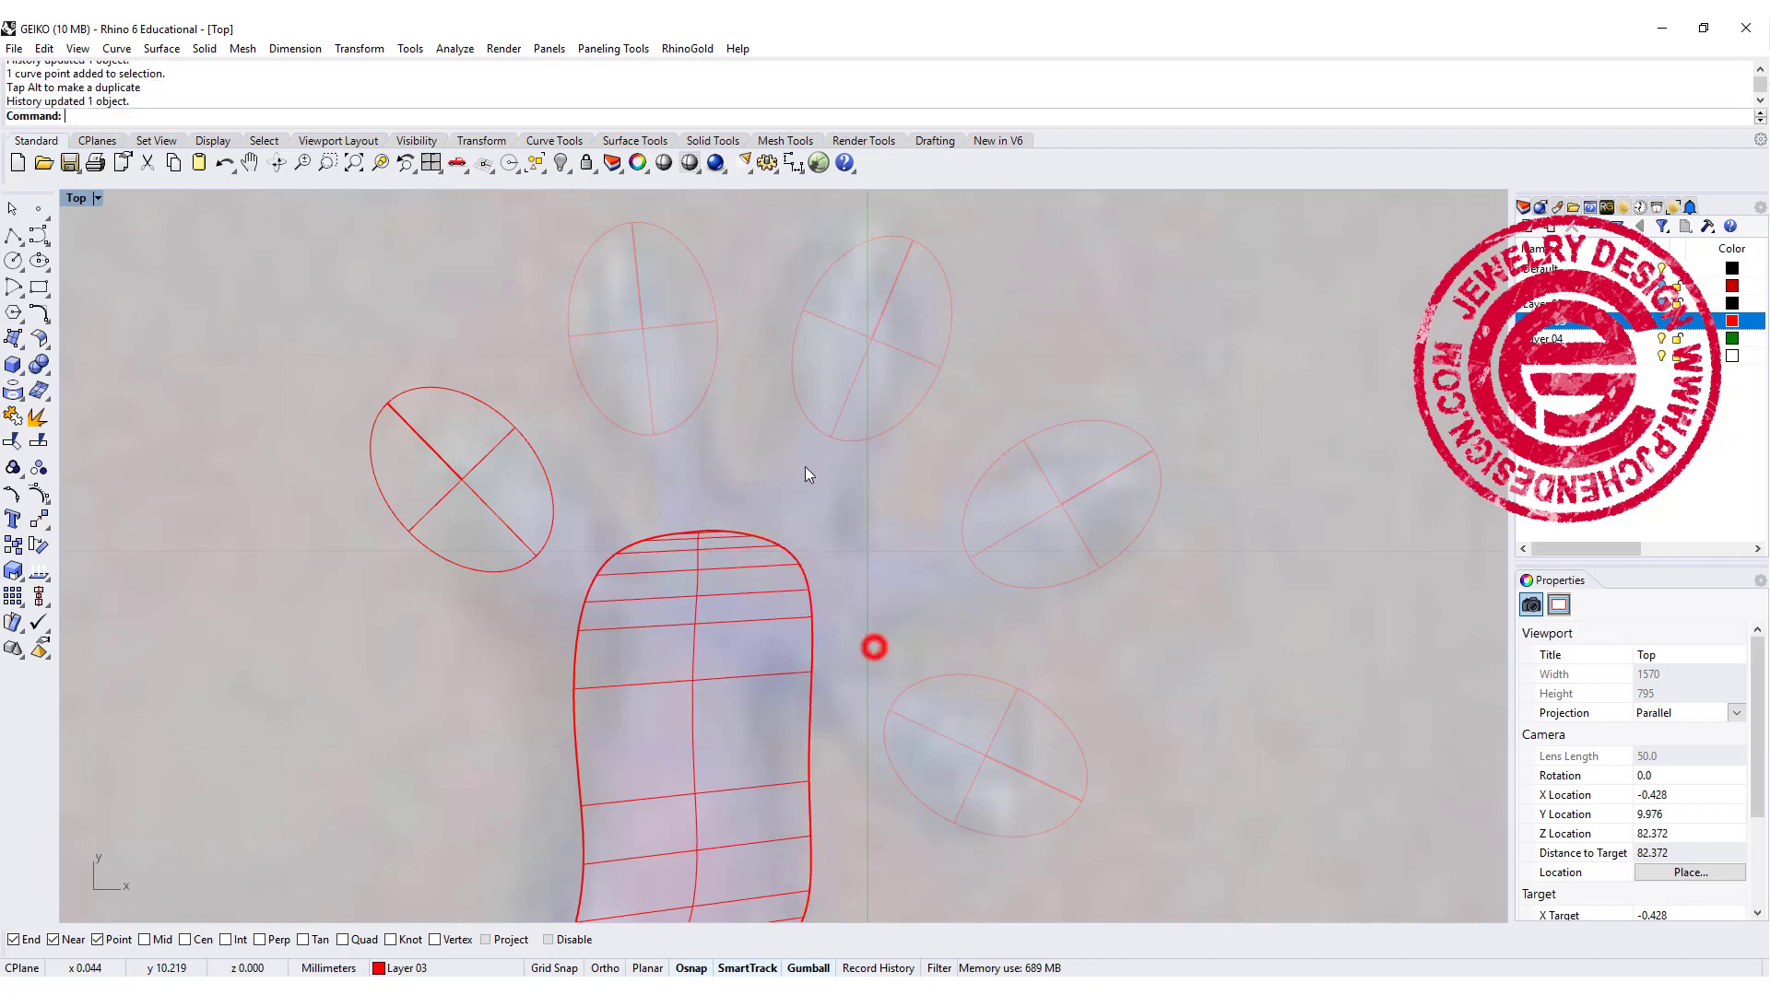
Step: Draw two three-point curves along the sides of the leftmost toe, running from its ellipsoid into the foot
scroll(646, 516, up, 3)
scroll(629, 474, down, 4)
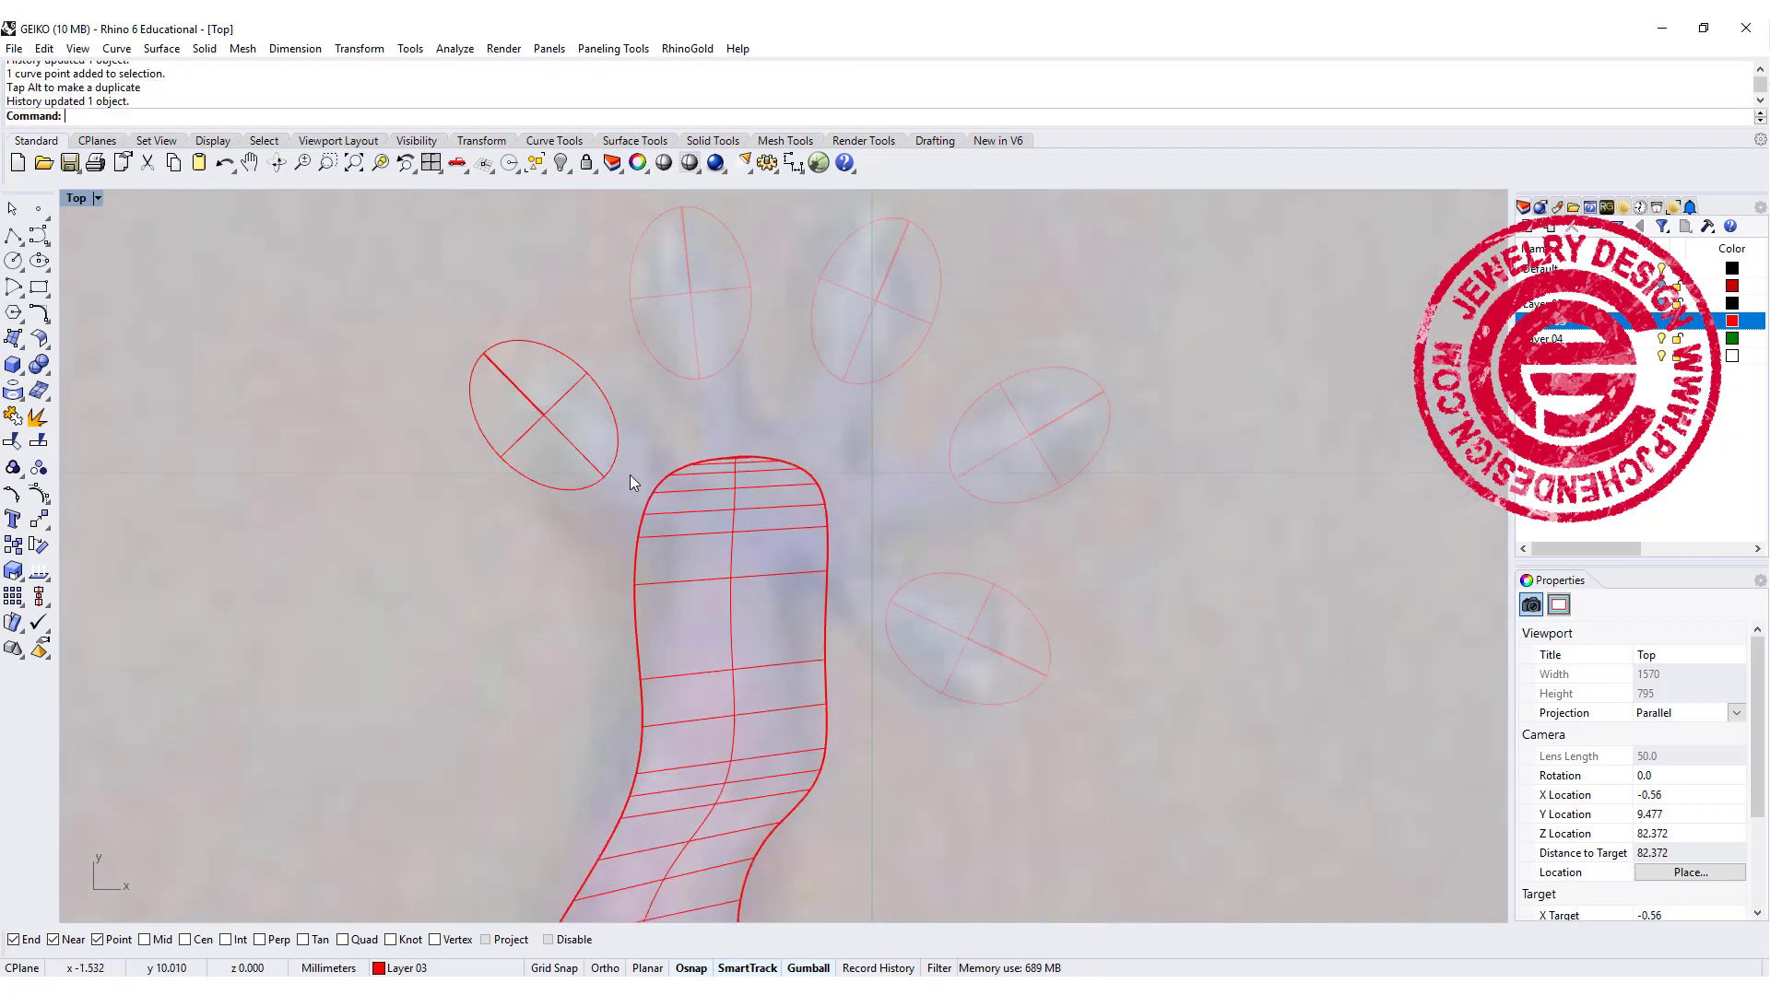
click(34, 238)
scroll(566, 519, up, 2)
click(531, 482)
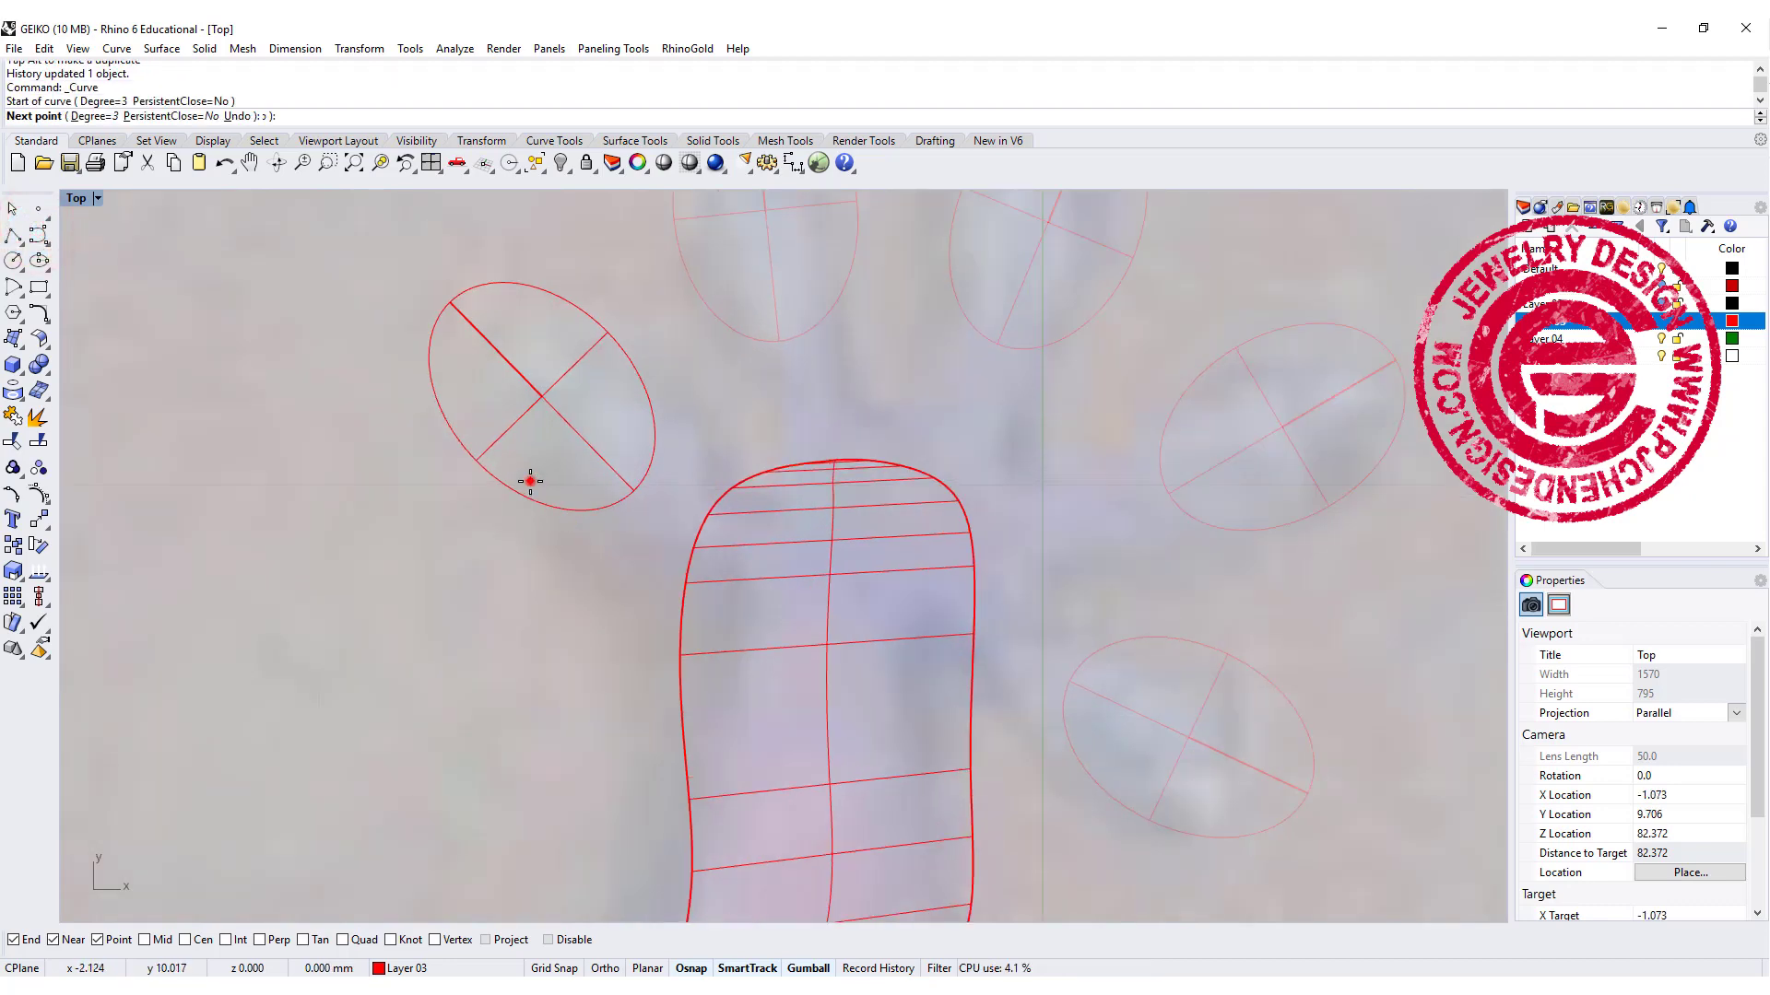
click(630, 559)
click(721, 689)
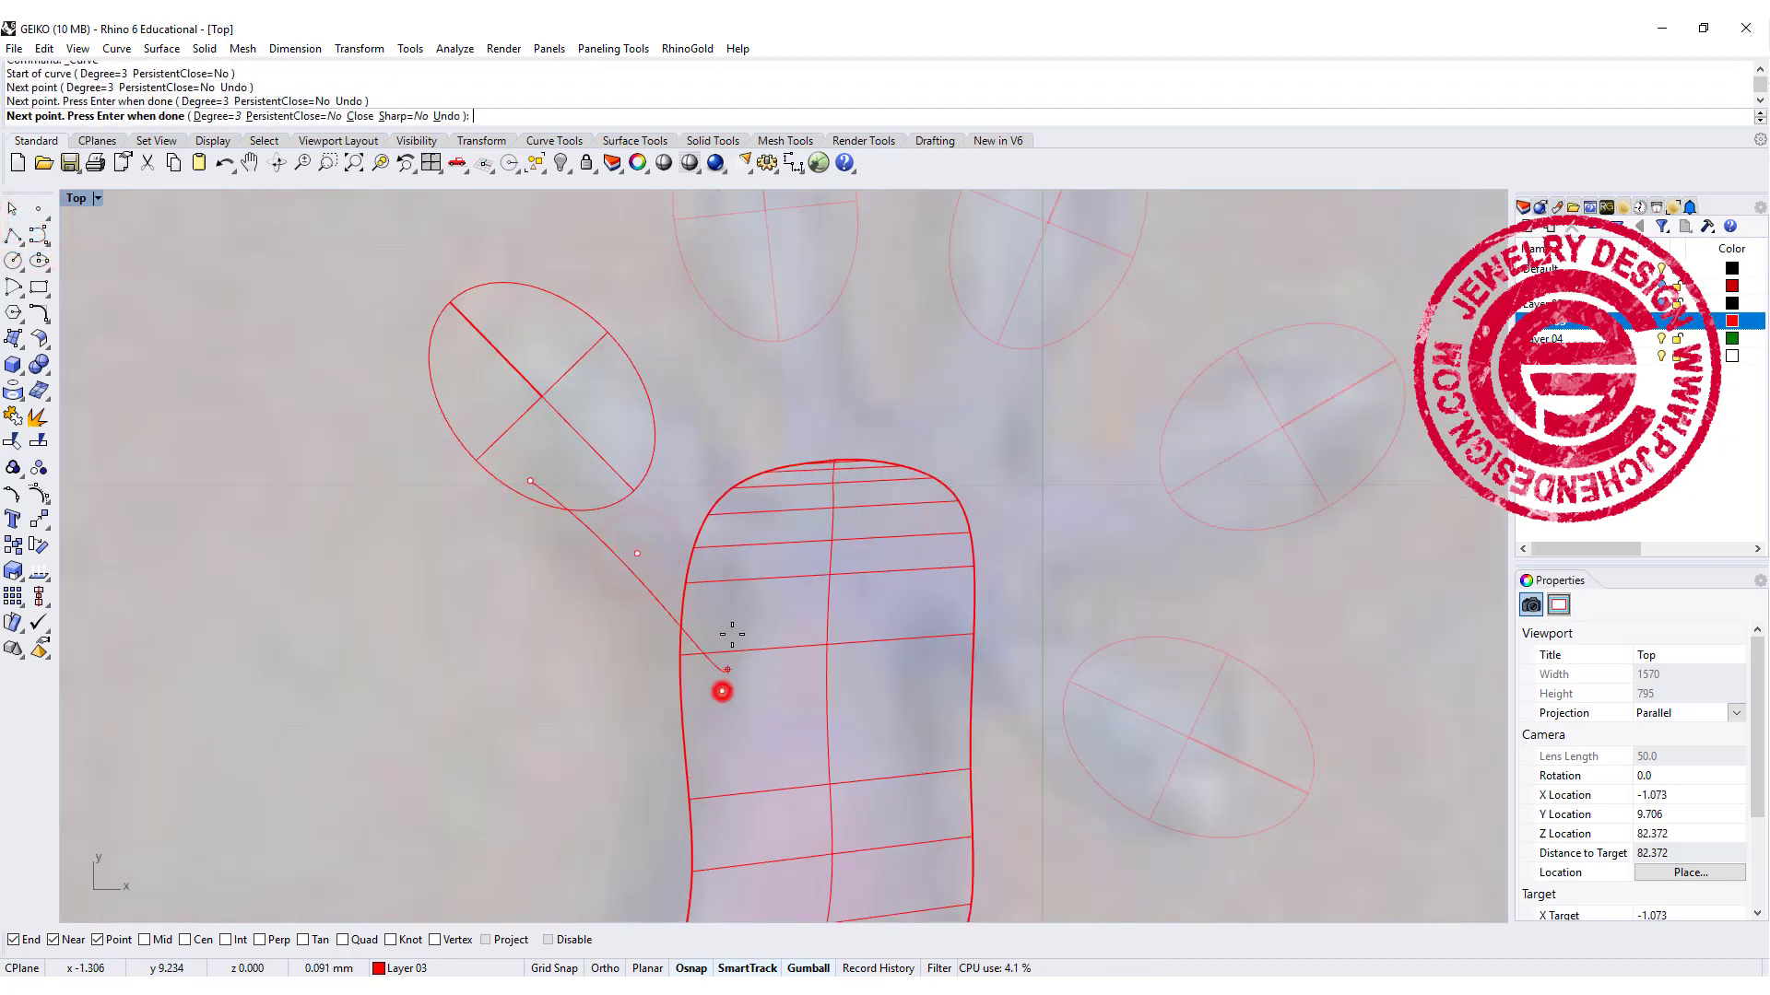
key(Return)
key(Return)
click(616, 400)
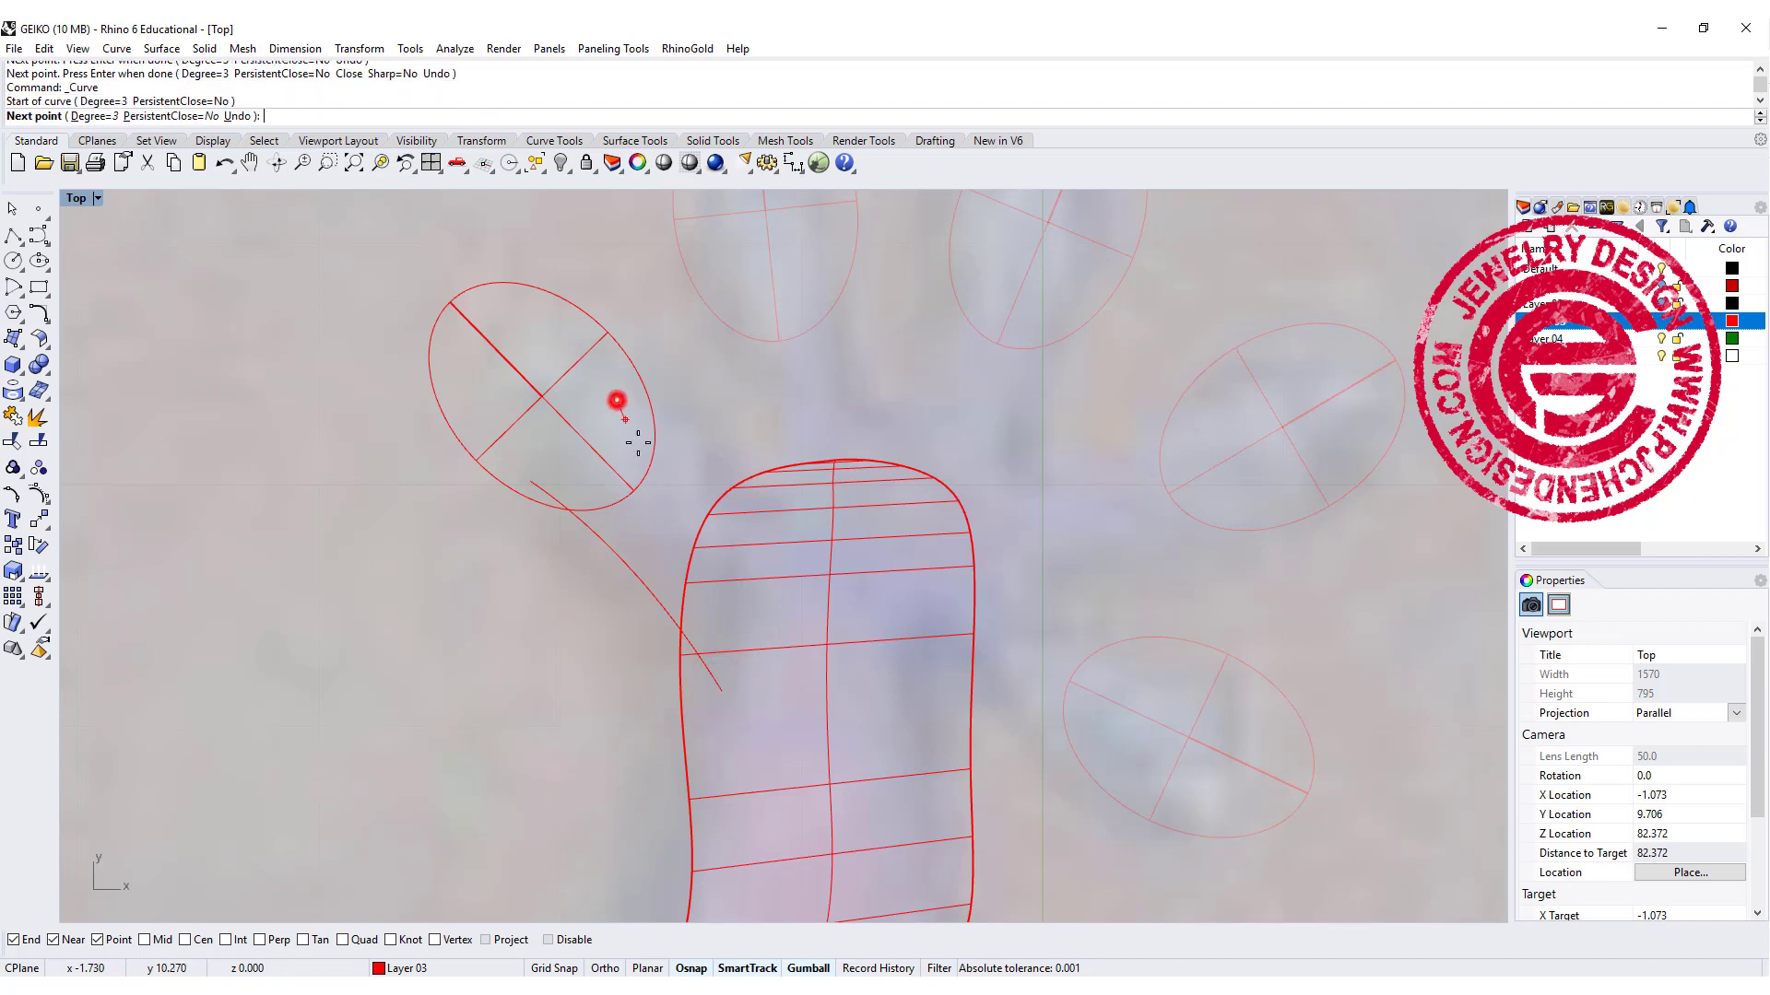
click(671, 493)
click(764, 522)
key(Return)
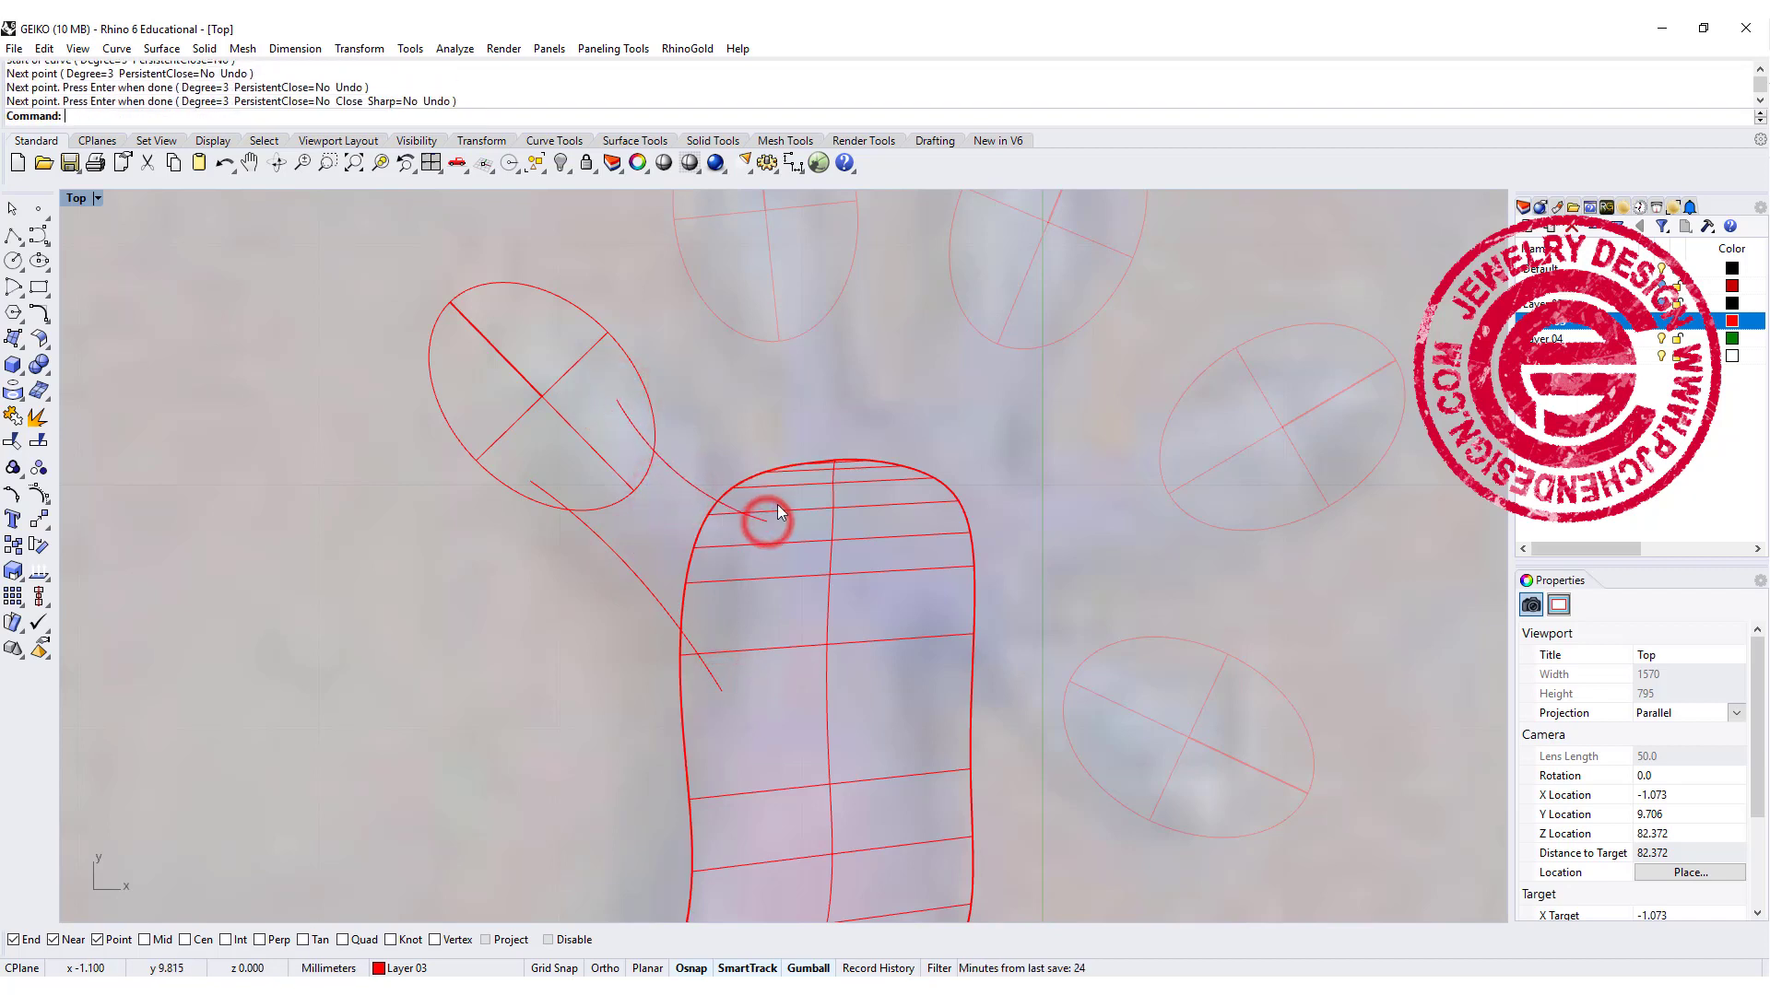
Step: Draw two three-point curves along the sides of the second toe from the left, from its ellipsoid into the foot
key(Return)
click(731, 286)
click(763, 388)
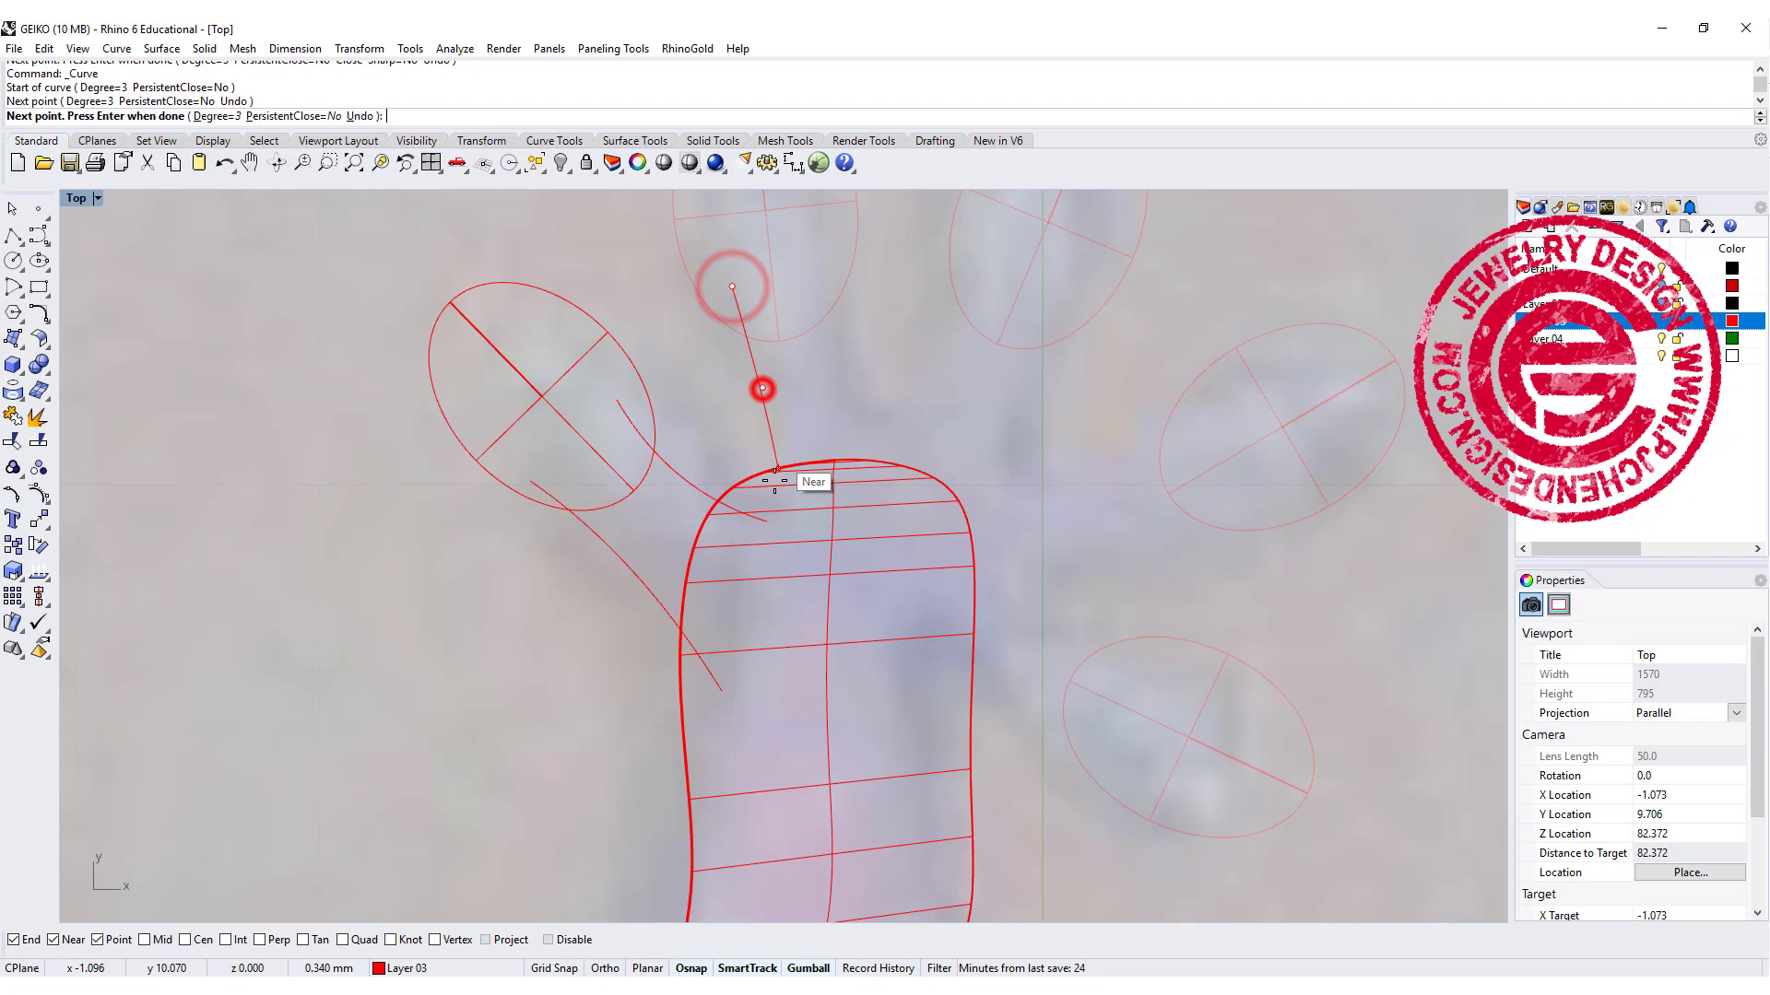
click(774, 496)
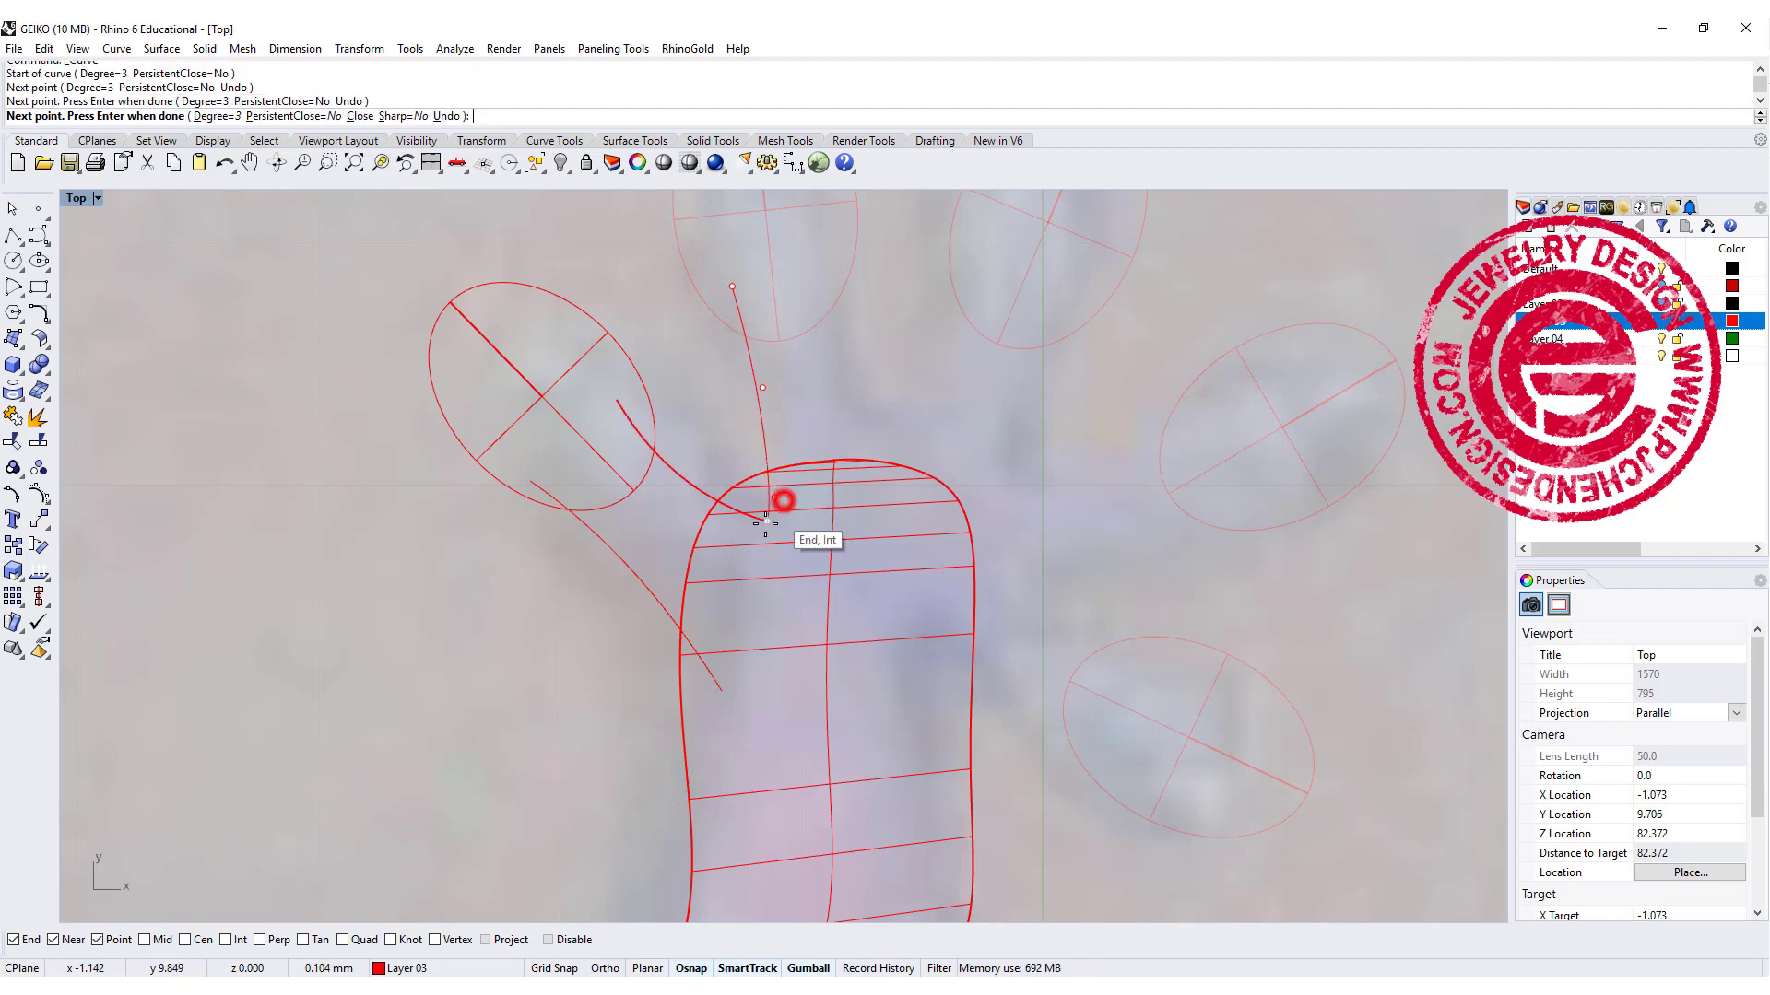
key(Return)
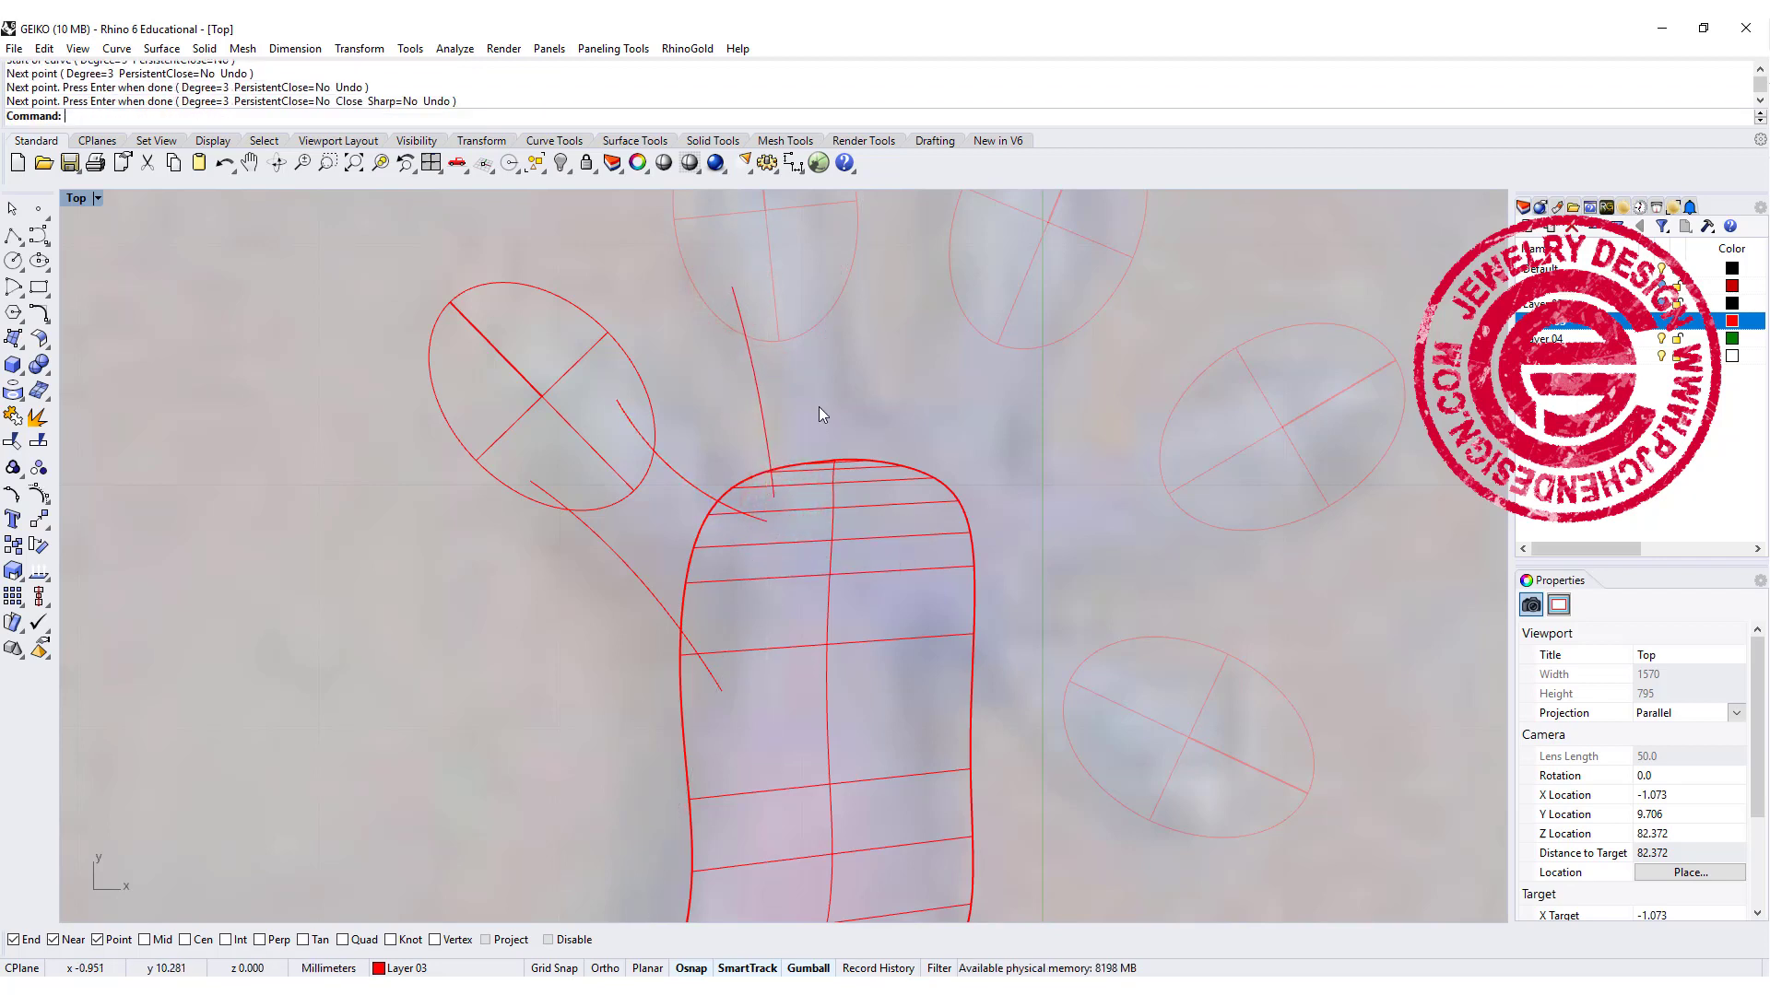
key(Return)
click(836, 269)
click(833, 363)
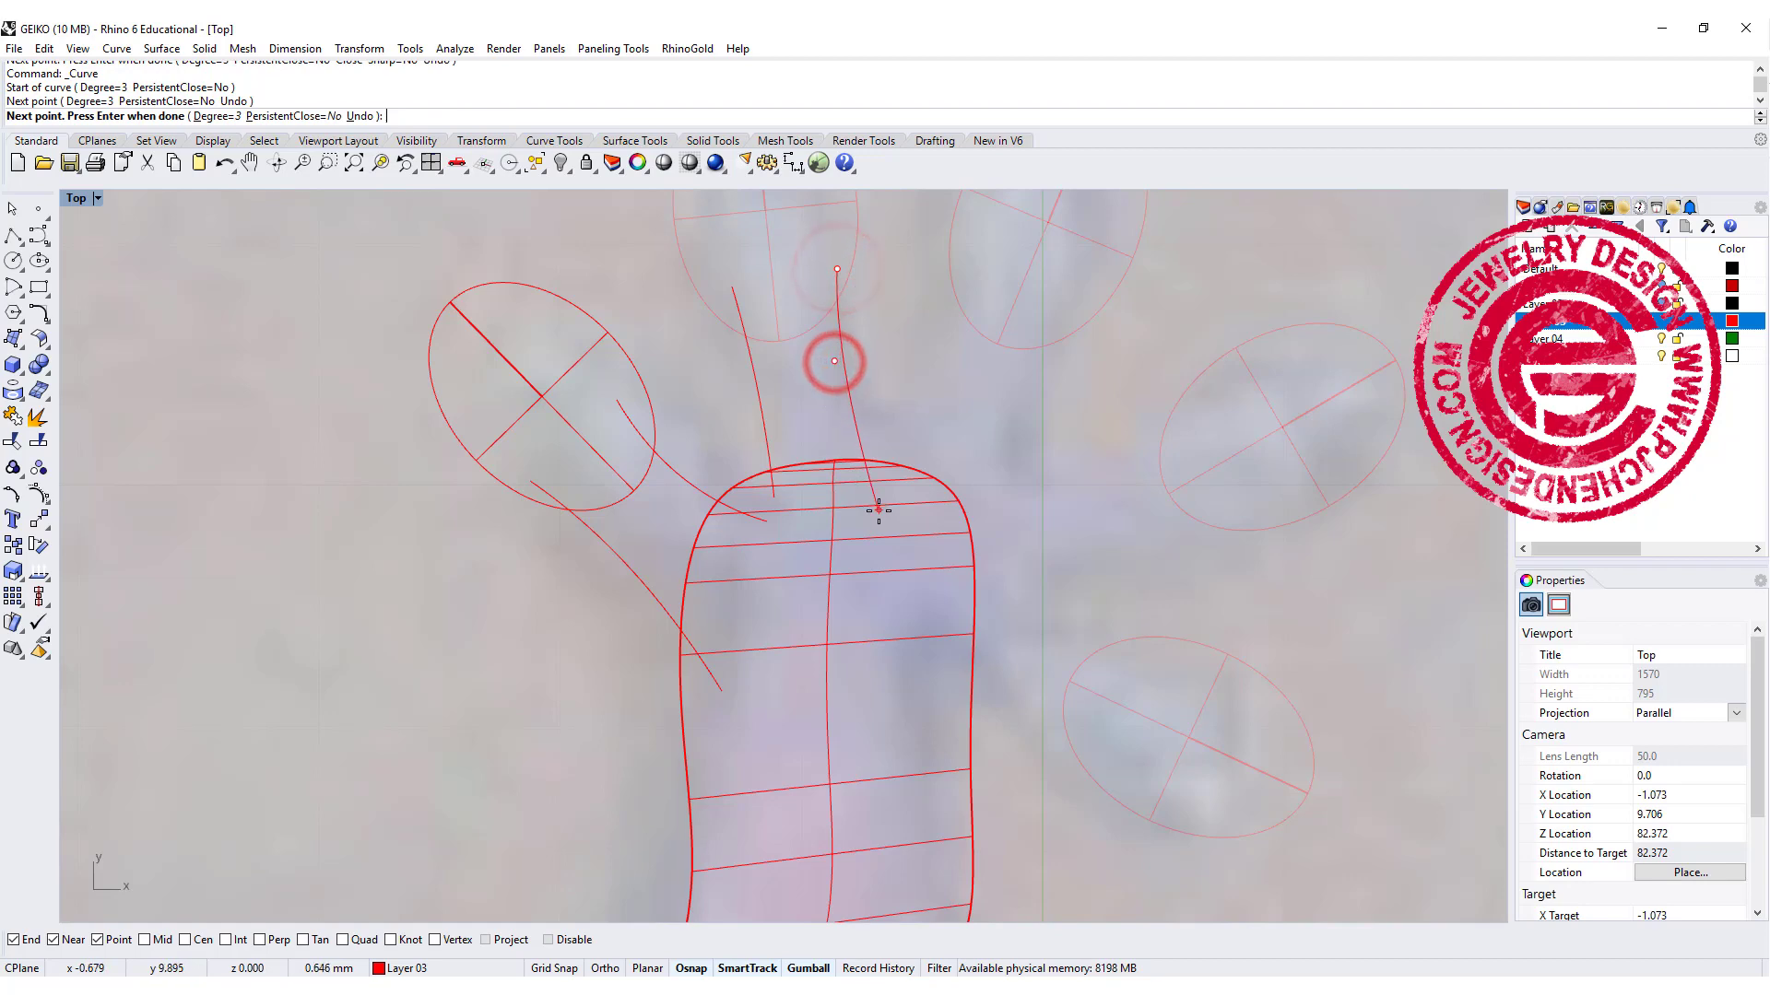
click(878, 509)
key(Return)
Step: Move the foot end of the second toe's left curve down to the end of the first toe's right curve
click(769, 495)
drag(819, 449, 811, 466)
click(838, 550)
Step: Draw the left and right side curves of the third toe with three points each, from its ellipsoid into the foot
key(Return)
click(977, 286)
click(947, 376)
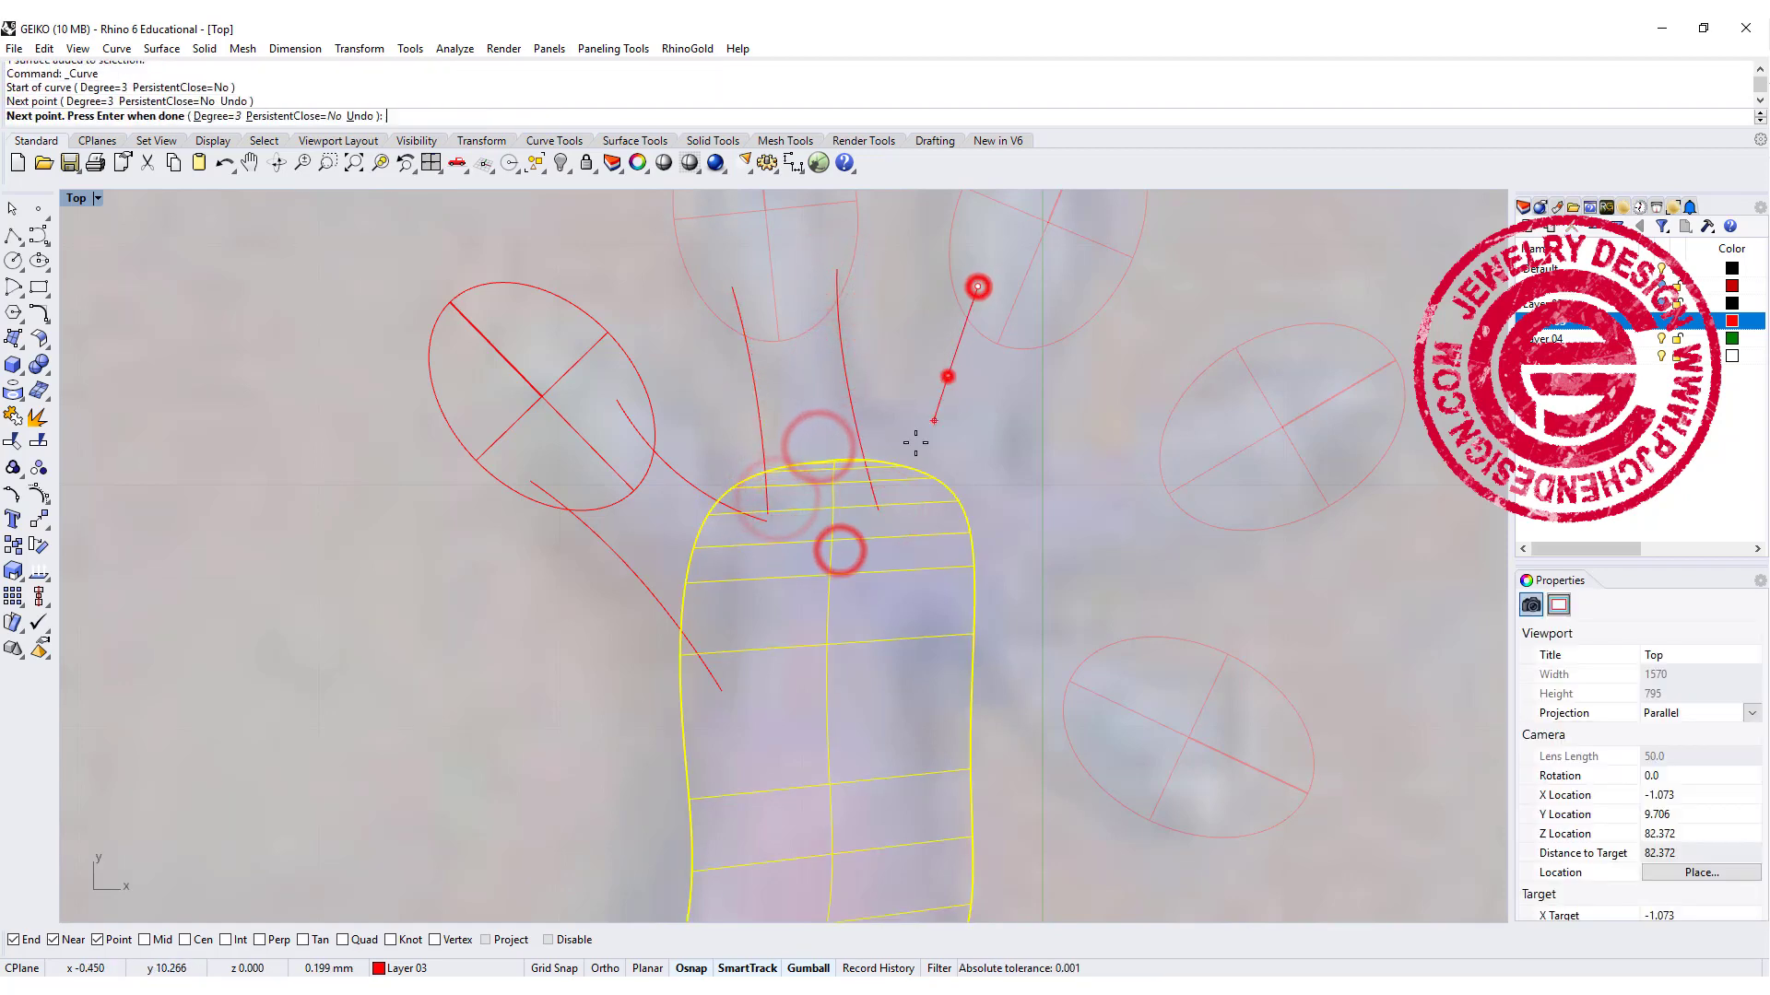
click(873, 486)
key(Return)
key(Return)
click(1049, 321)
click(1050, 318)
click(1011, 411)
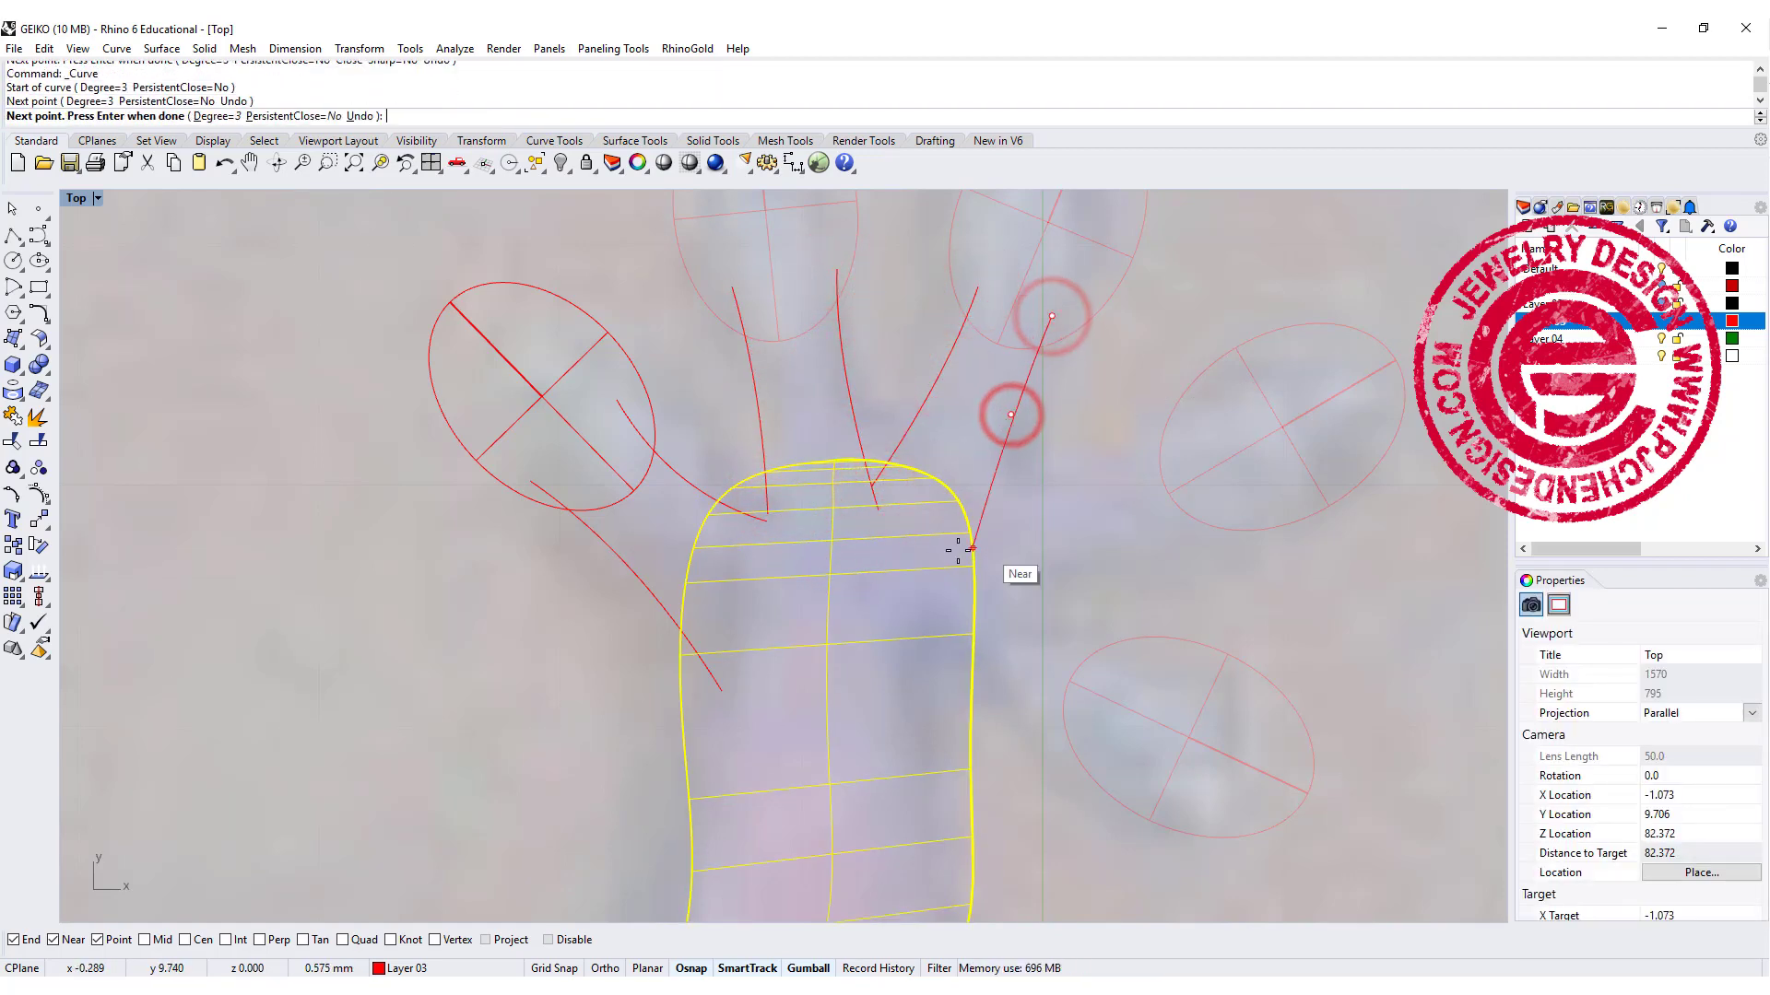
click(936, 581)
key(Return)
Step: Draw three-point curves along the upper and lower sides of the fourth toe, from its ellipsoid into the foot
key(Return)
click(1186, 457)
click(1098, 498)
click(920, 505)
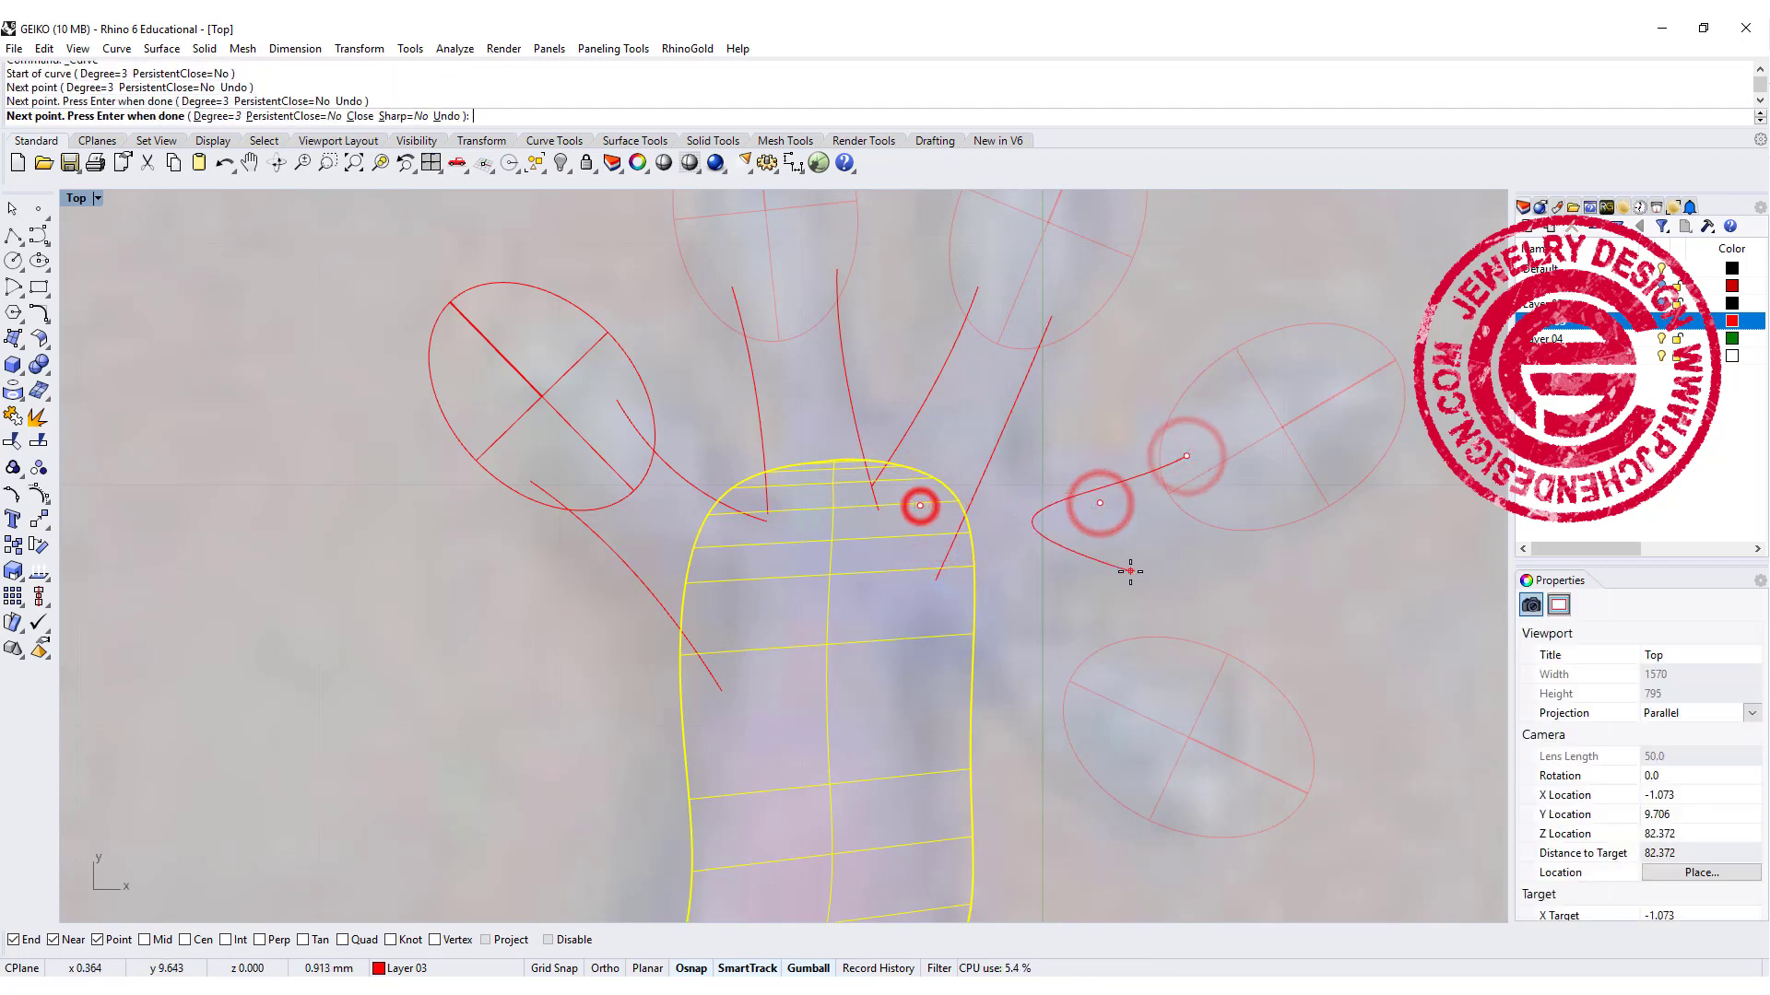
key(Return)
key(Return)
click(1236, 511)
click(1065, 560)
click(934, 644)
key(Return)
Step: Draw the upper and lower side curves of the lowest right toe, starting the upper one's foot end at the third toe's right curve
key(Return)
click(1124, 668)
click(936, 581)
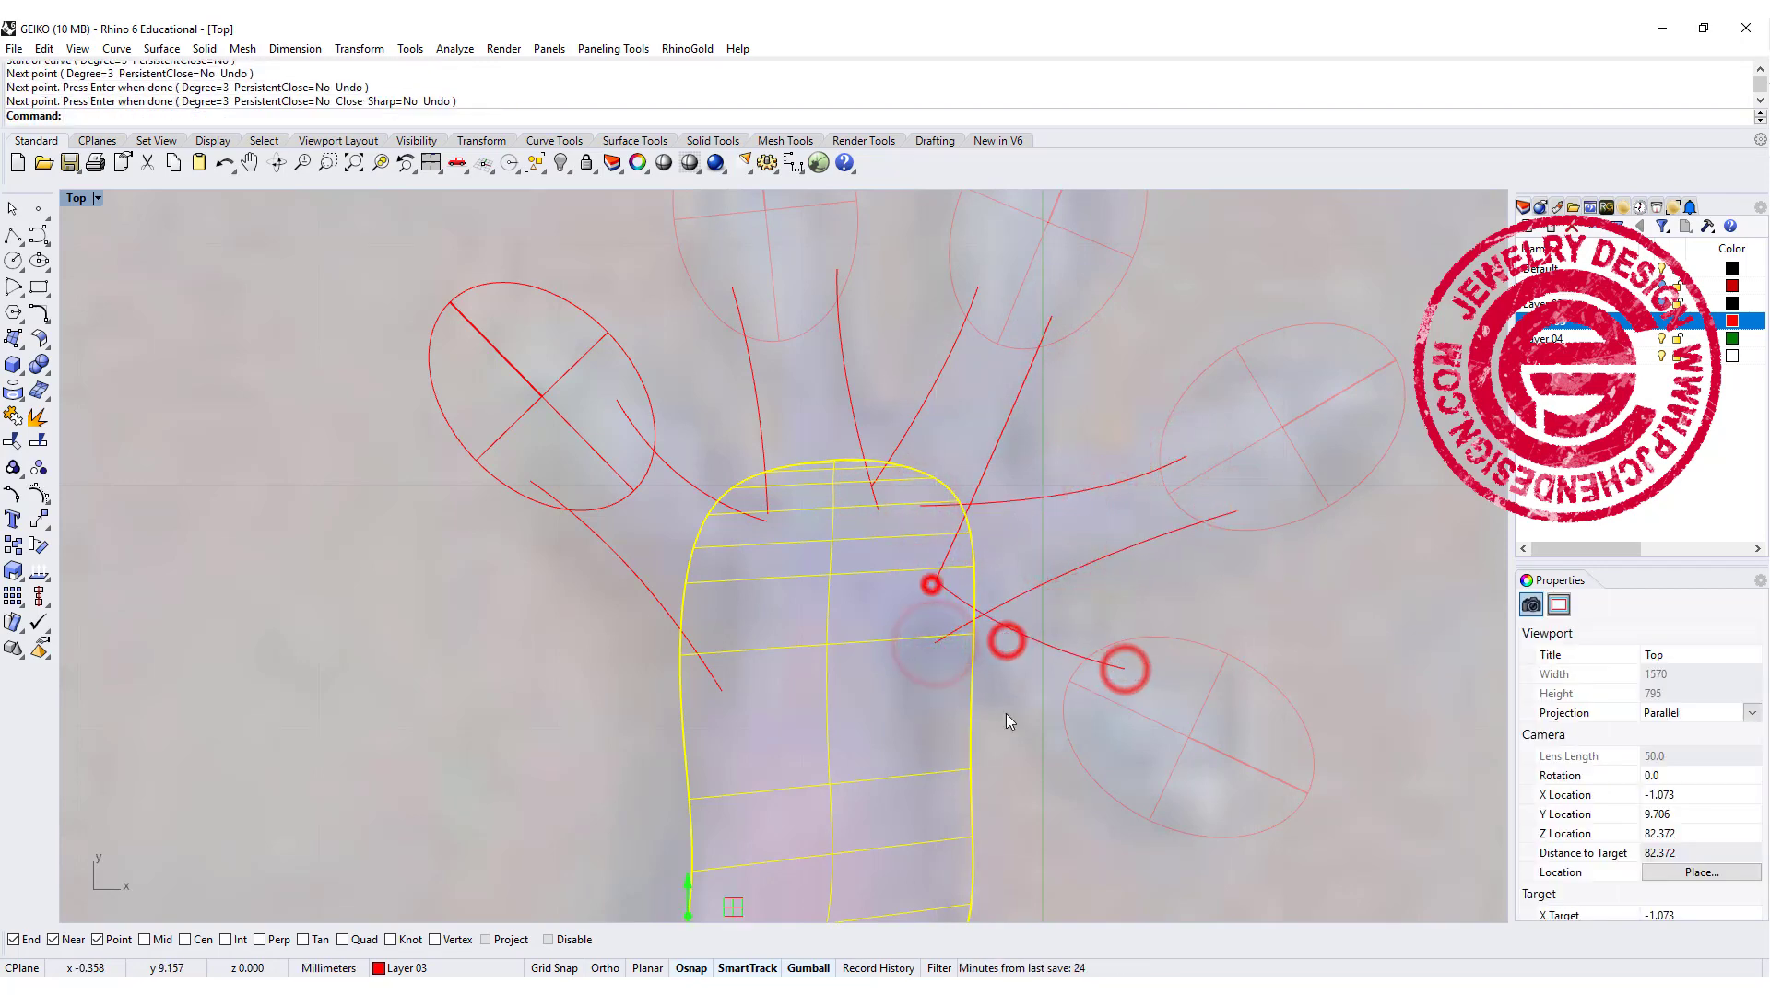
key(Return)
key(Return)
click(1097, 728)
click(1031, 705)
click(897, 719)
key(Return)
Step: Lock the leg surface beneath the toe curves
scroll(876, 421, down, 6)
click(1161, 419)
right_drag(834, 571, 826, 515)
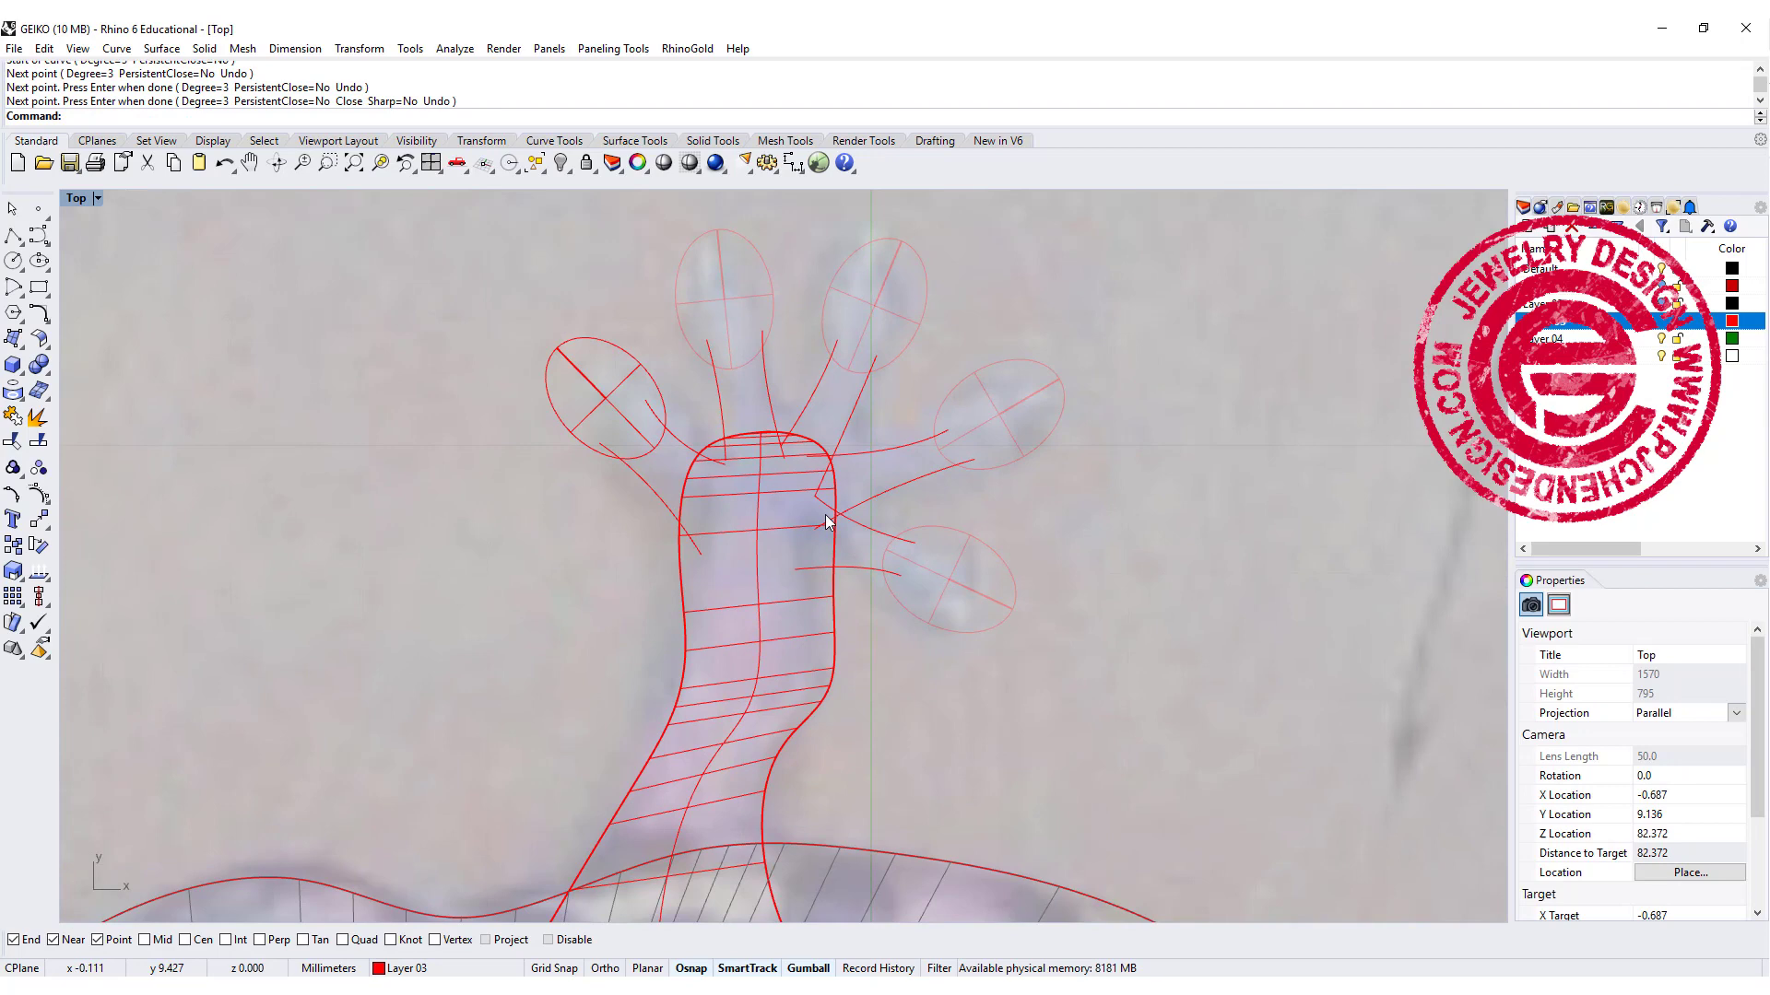
scroll(737, 408, up, 5)
click(701, 489)
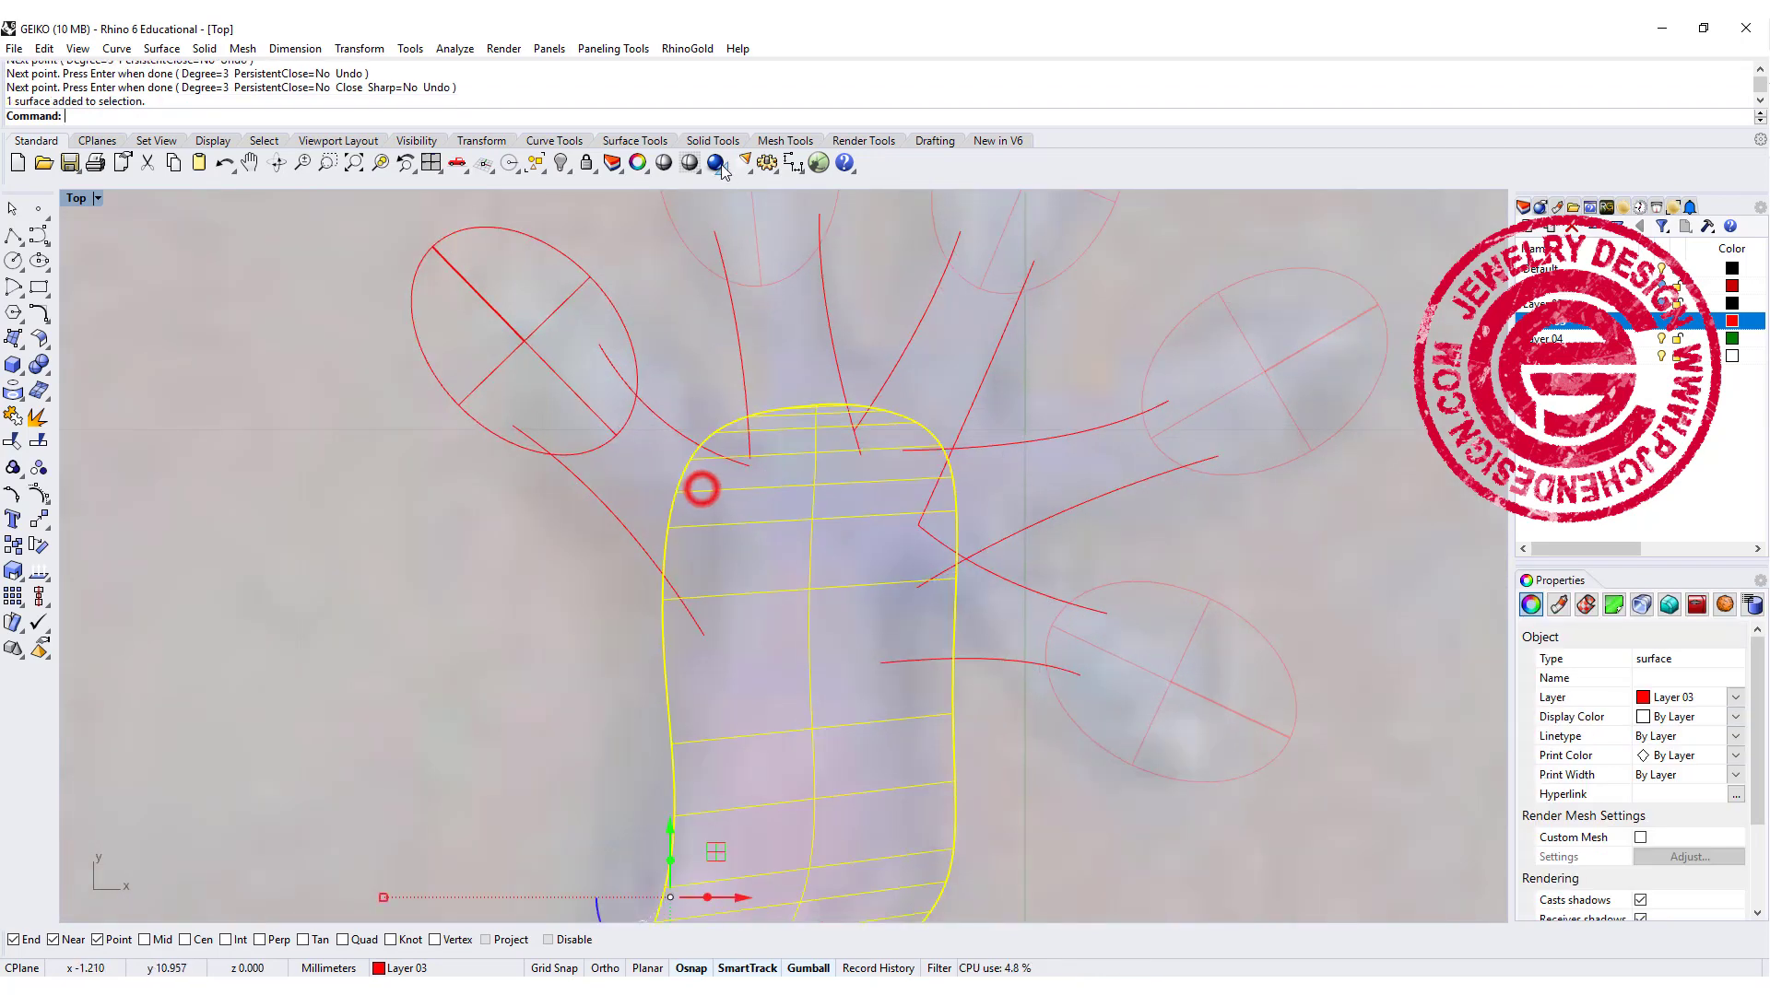
click(586, 163)
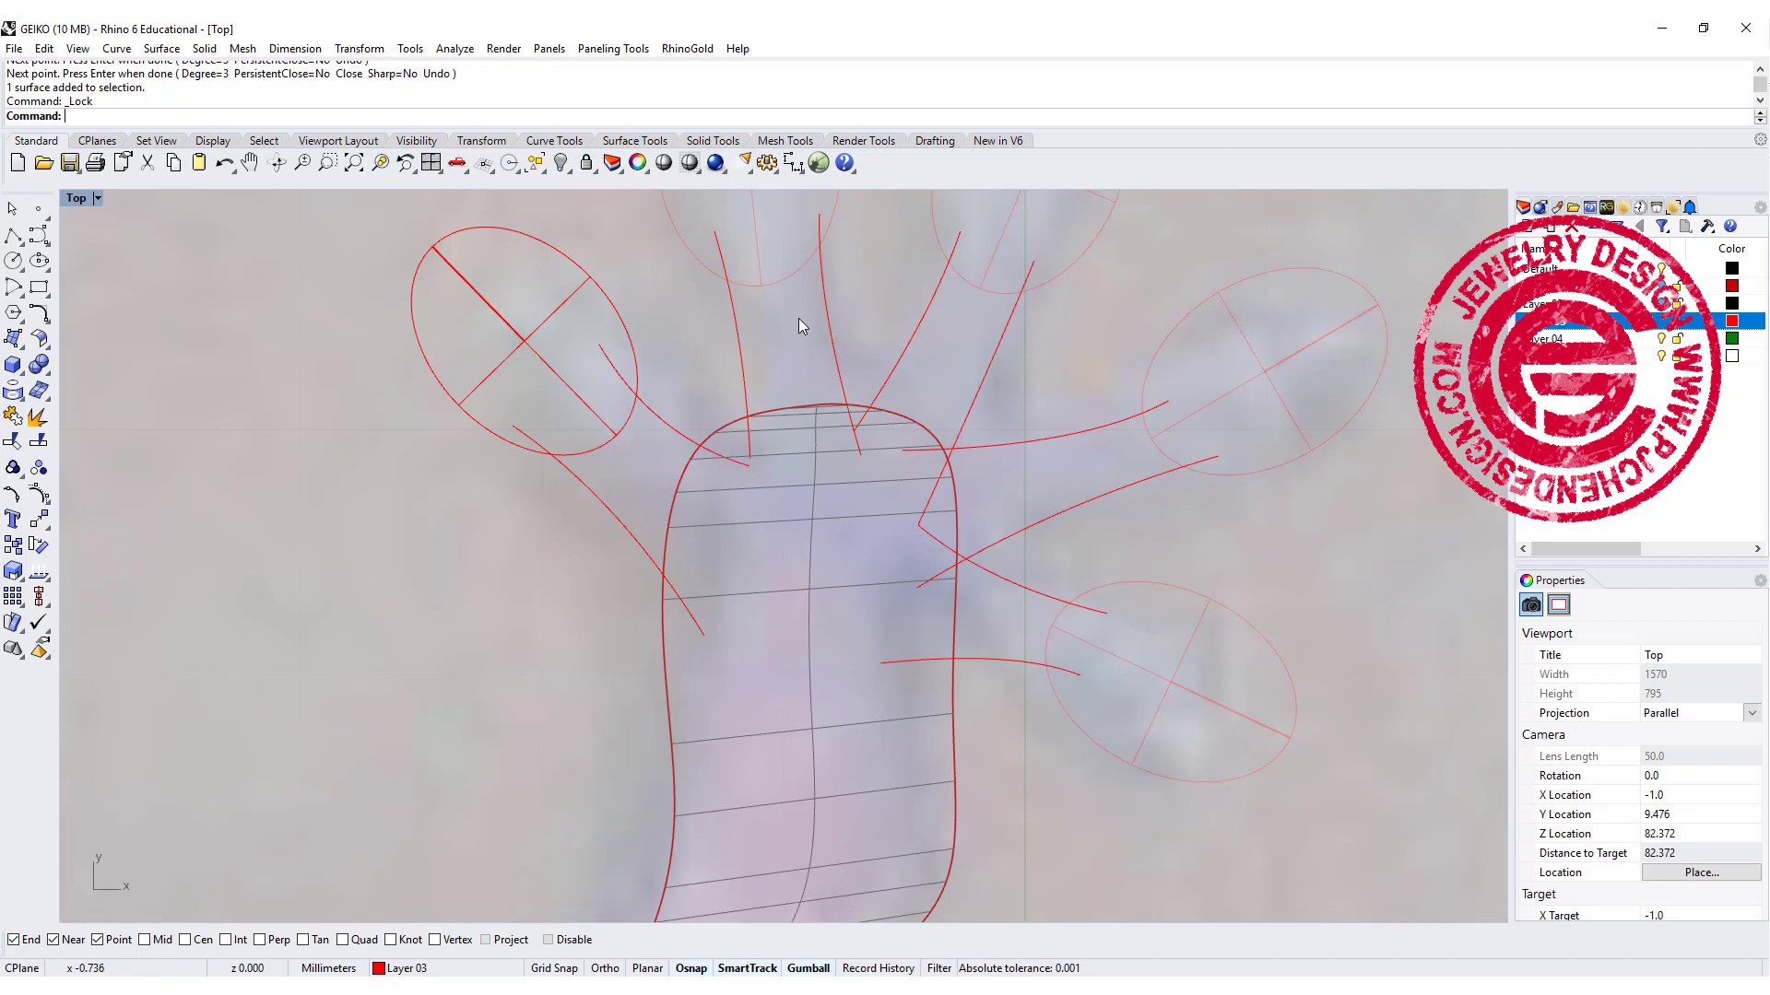
Step: Draw an upright arc connecting the foot ends of the leftmost toe's two curves, with its start direction vertical in the Front view
click(15, 293)
click(101, 302)
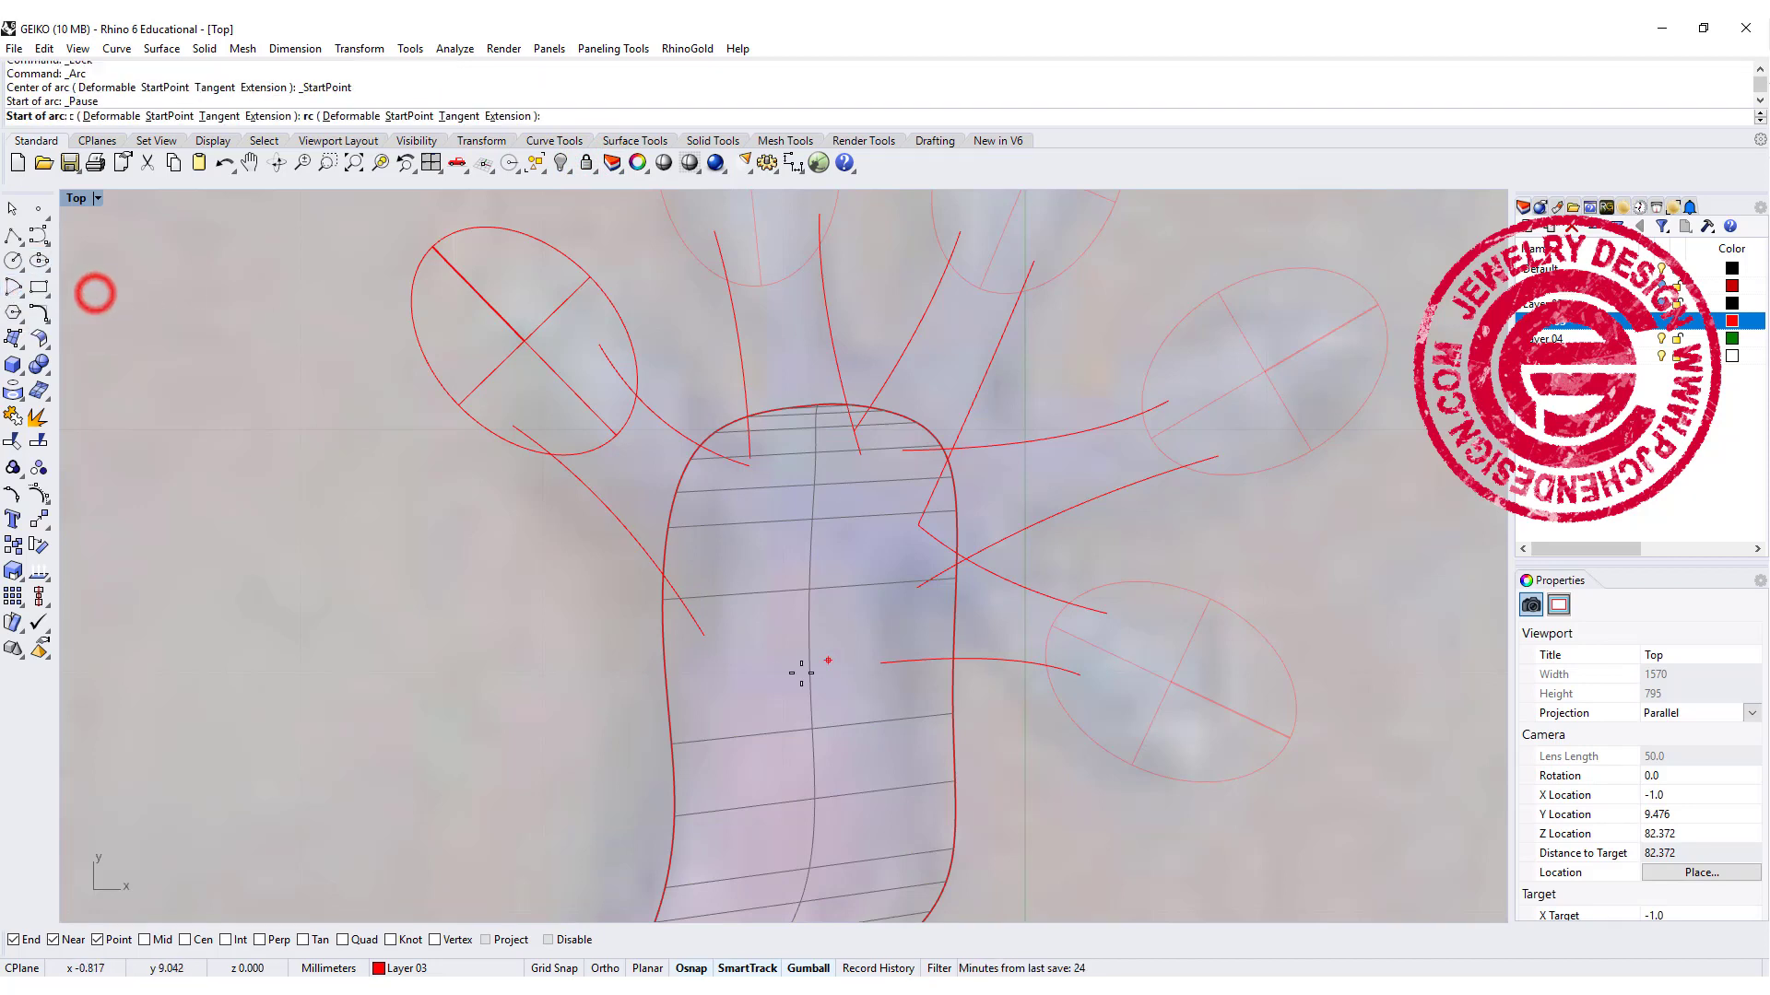
click(708, 627)
click(749, 464)
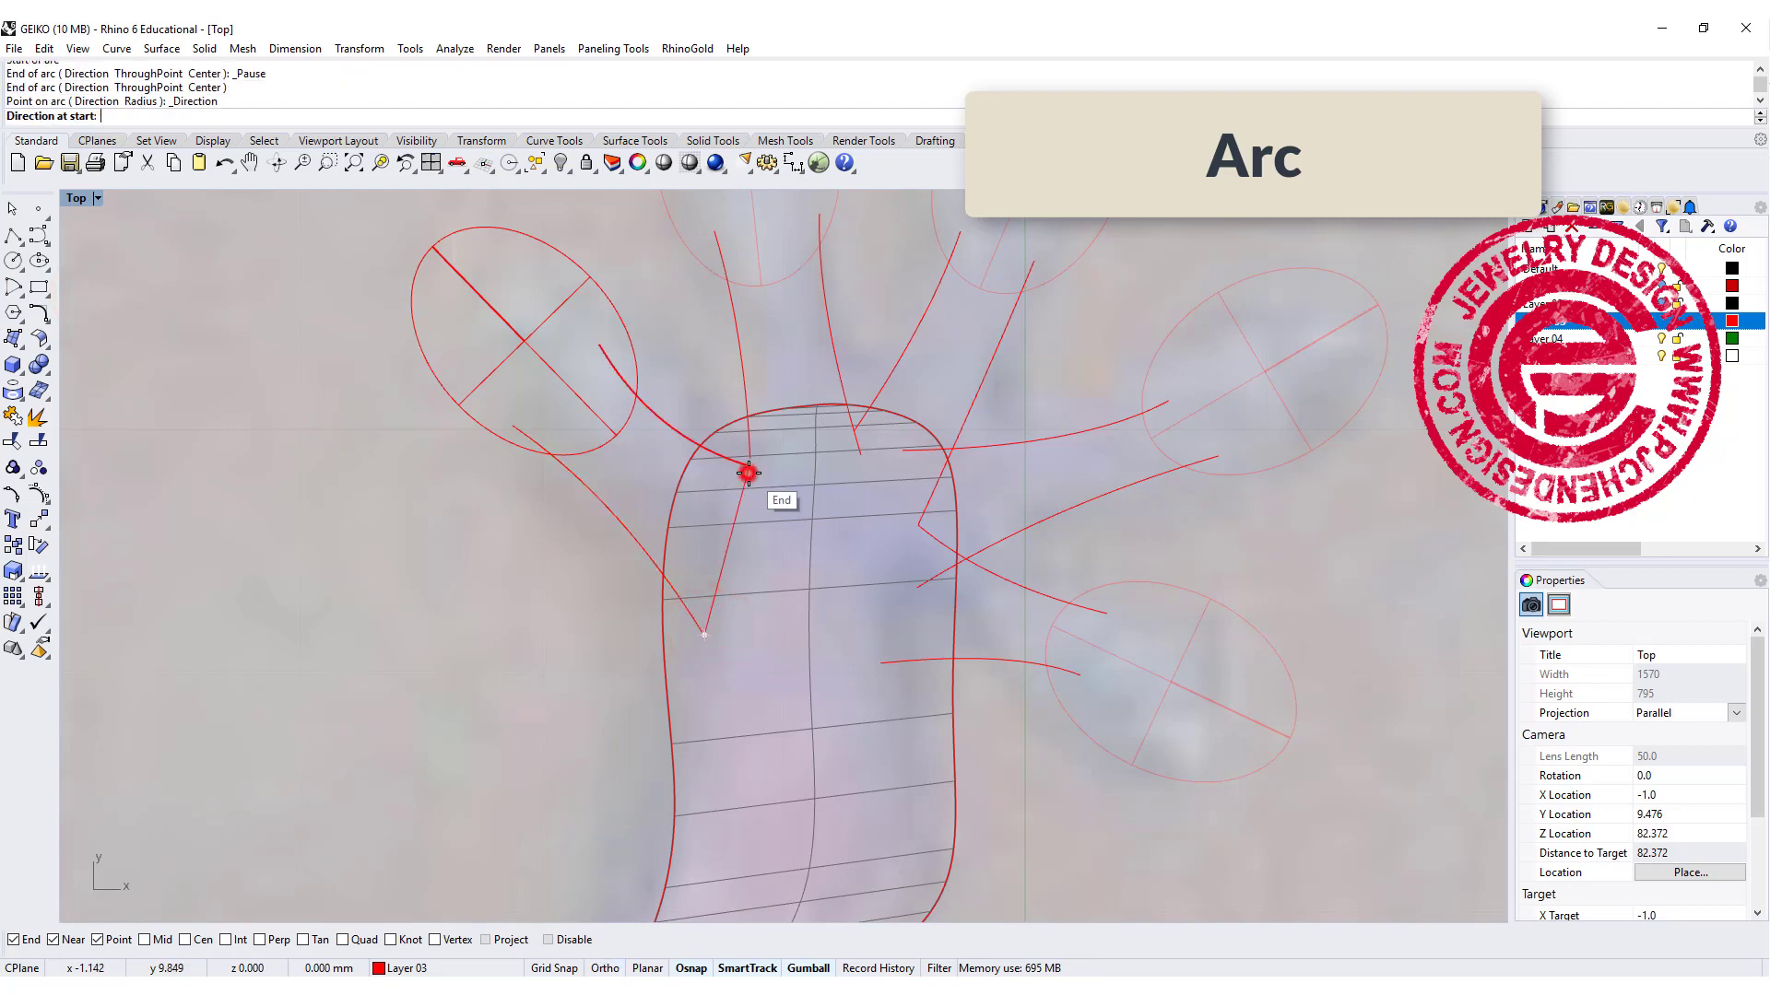
double_click(75, 199)
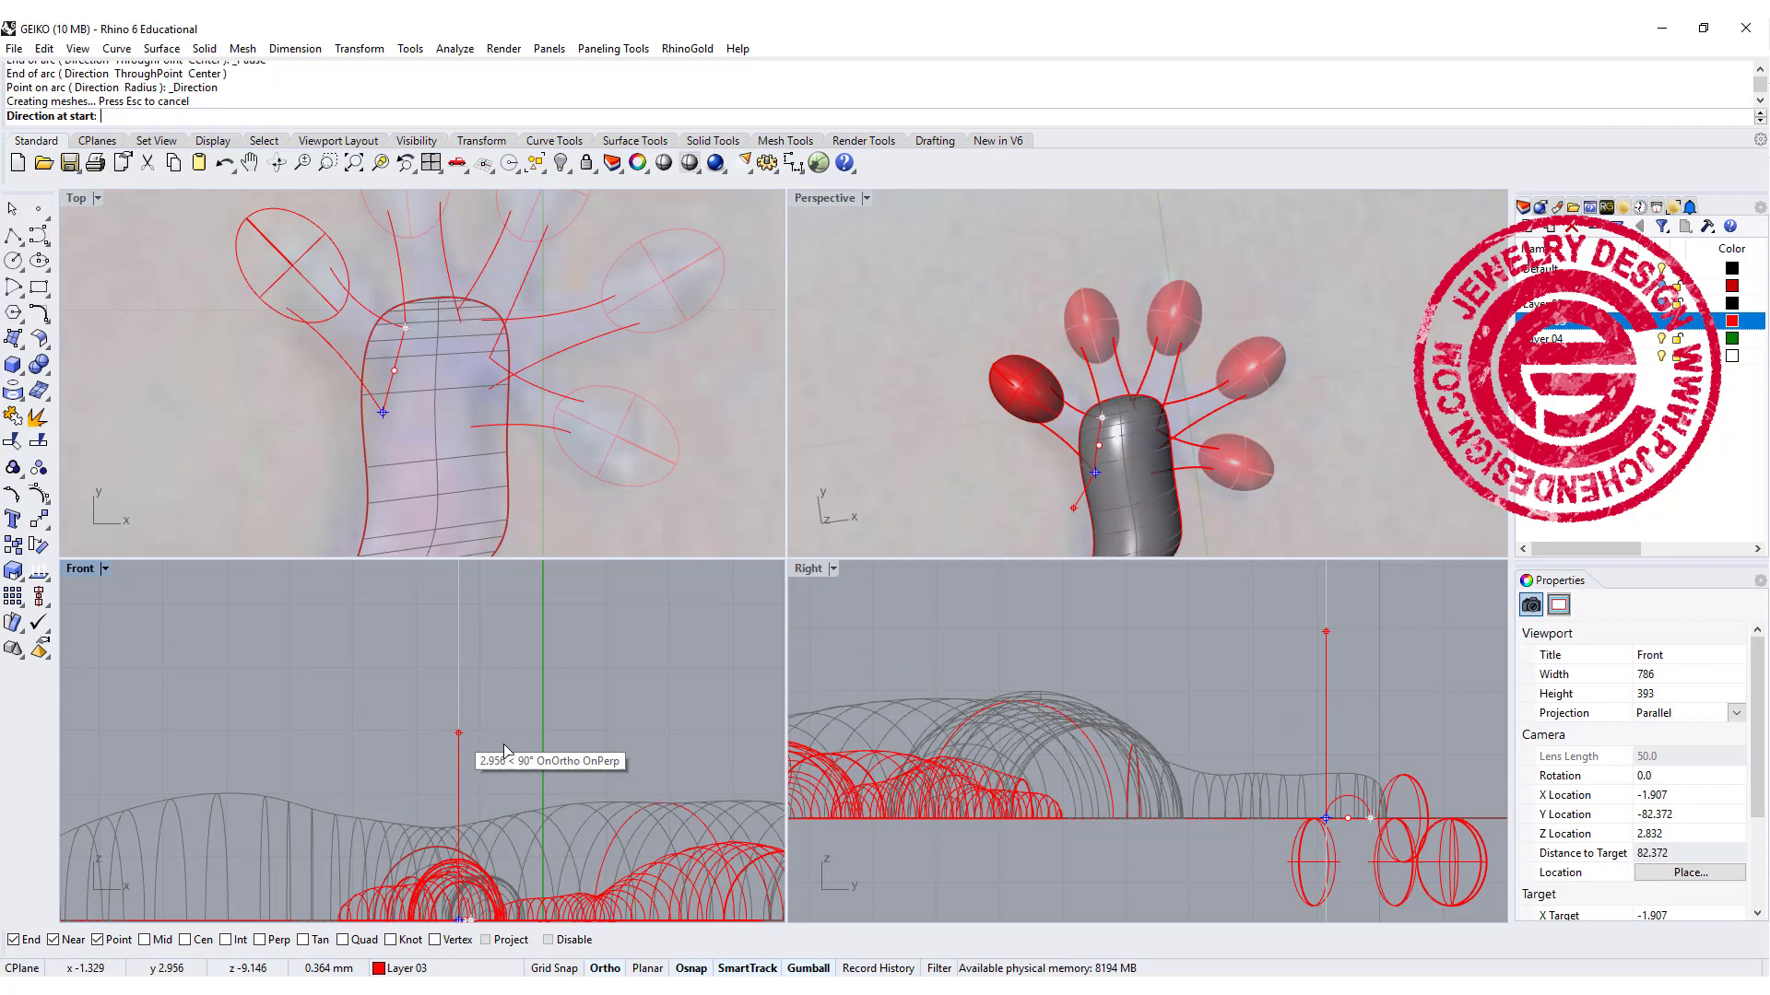
shift+click(475, 745)
Step: Copy the arc onto the foot ends of the second toe's curves using Orient 2 Points with Copy=Yes and Scale=3D
scroll(434, 315, up, 8)
click(546, 51)
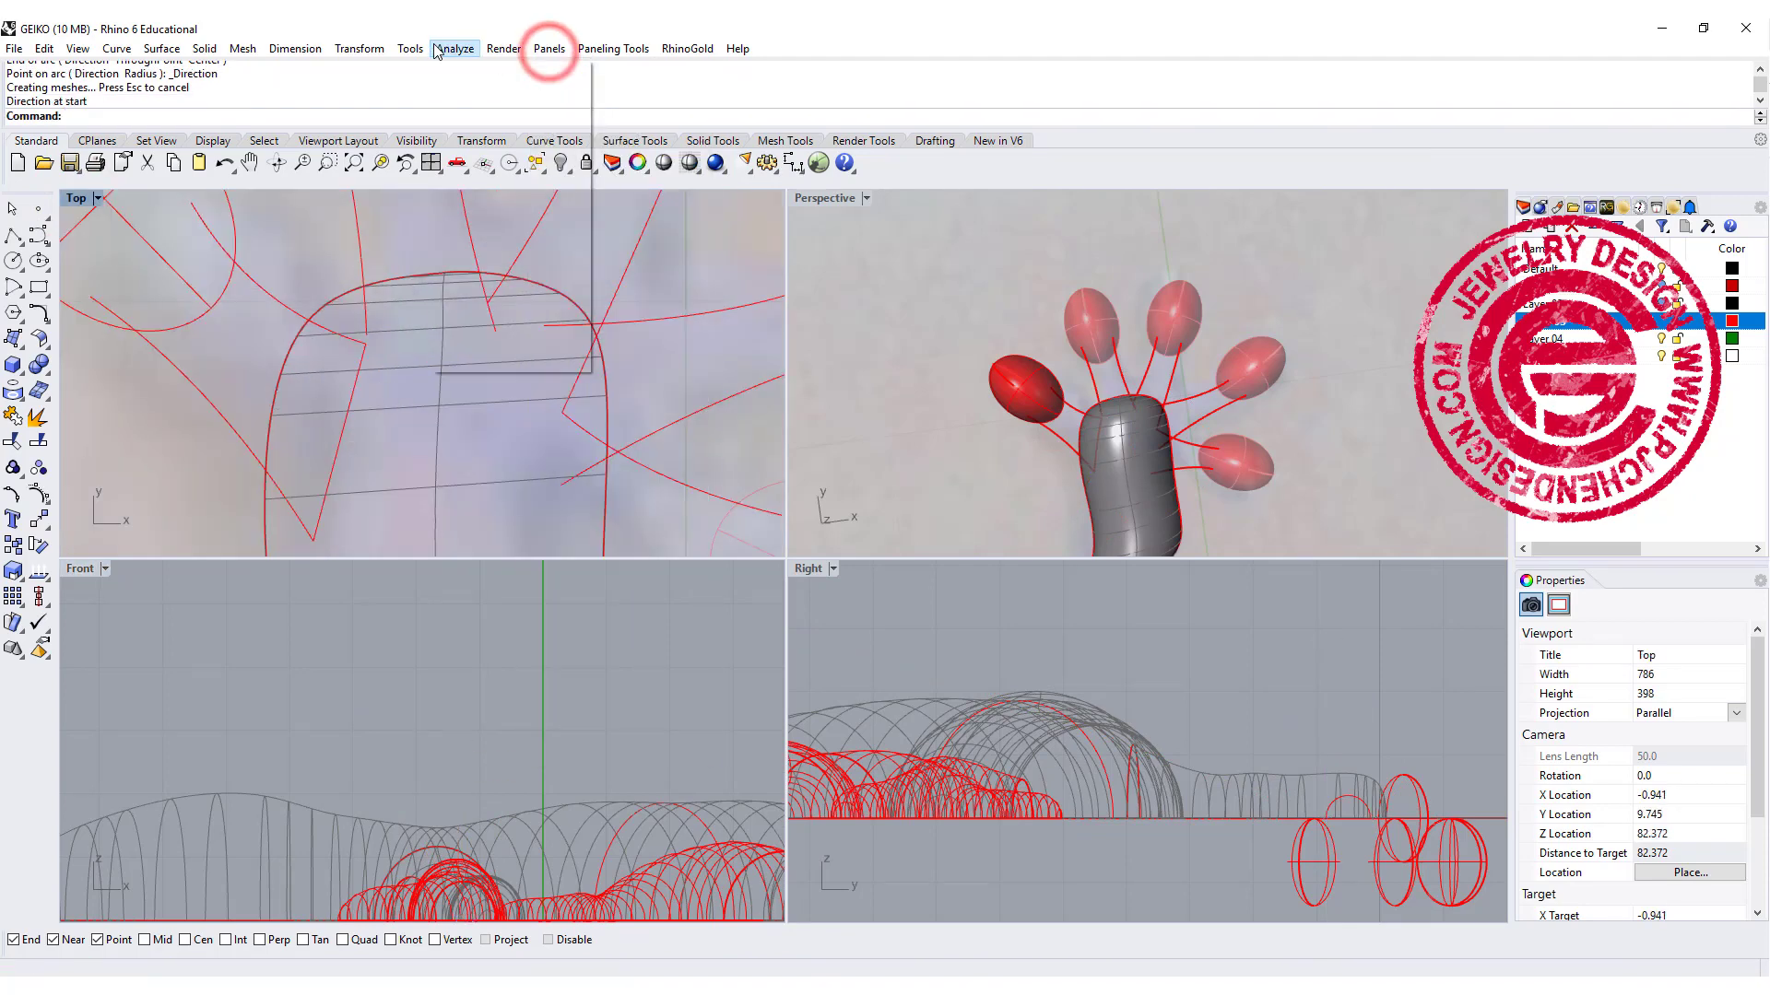
mouse_move(350, 54)
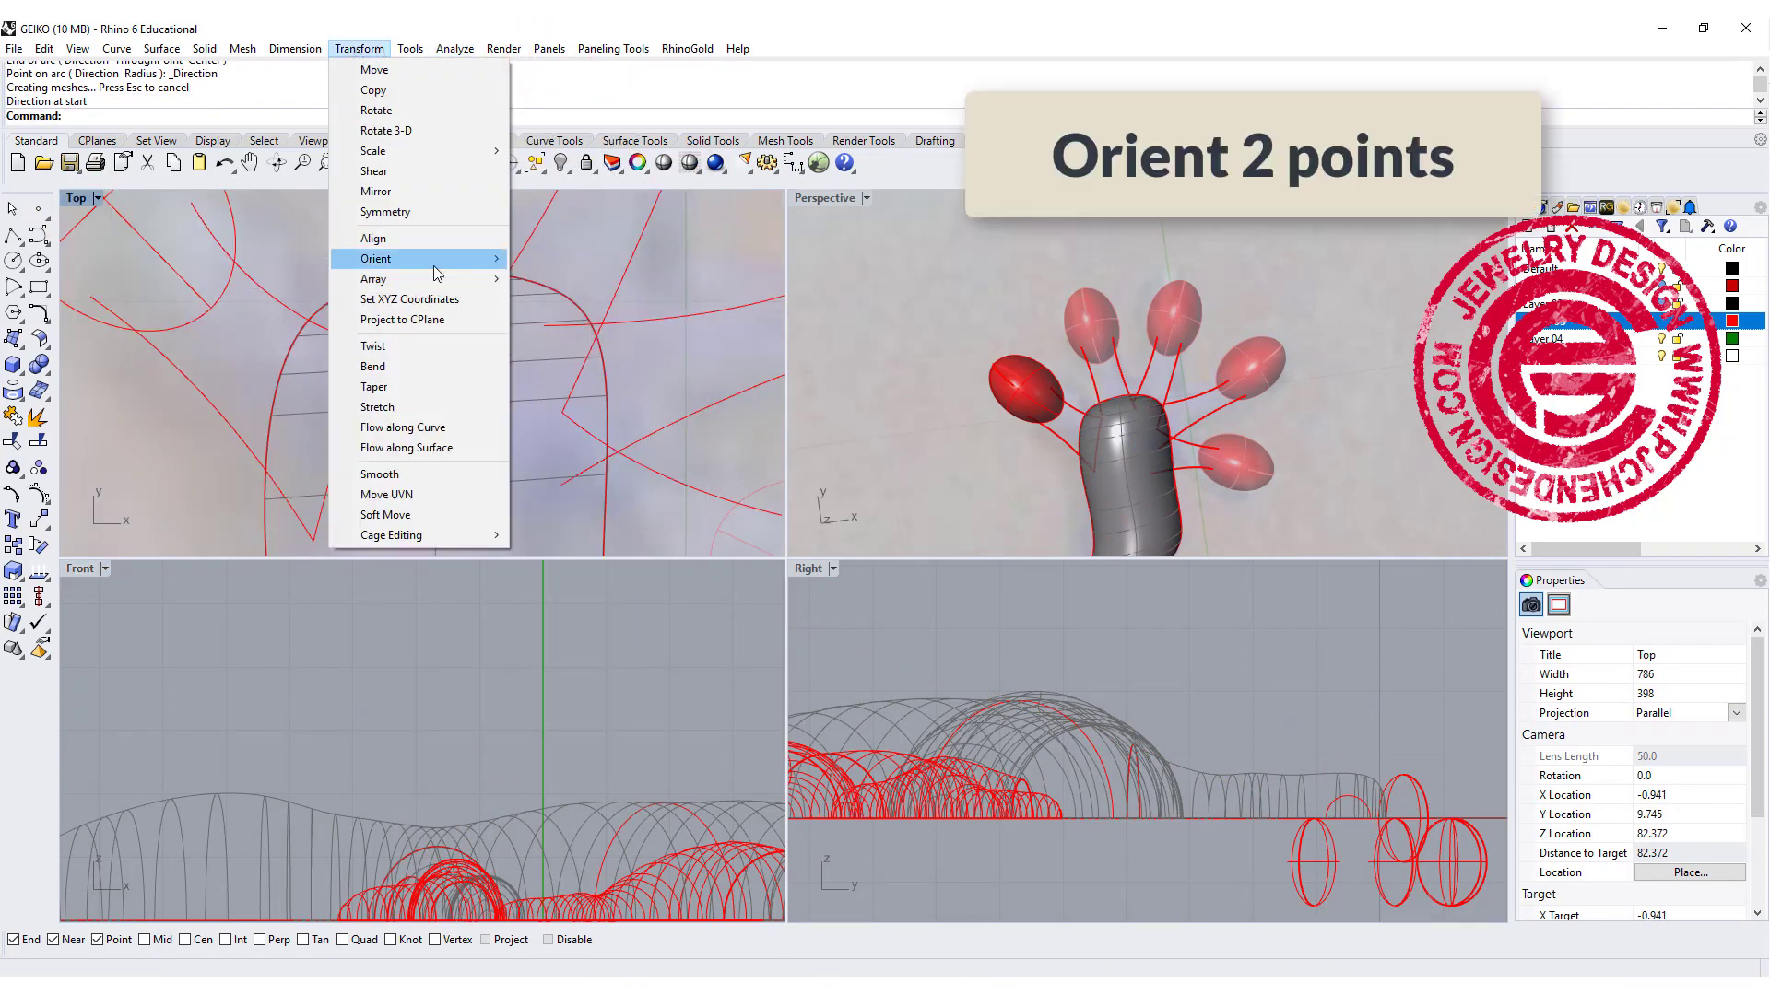
mouse_move(461, 259)
click(557, 260)
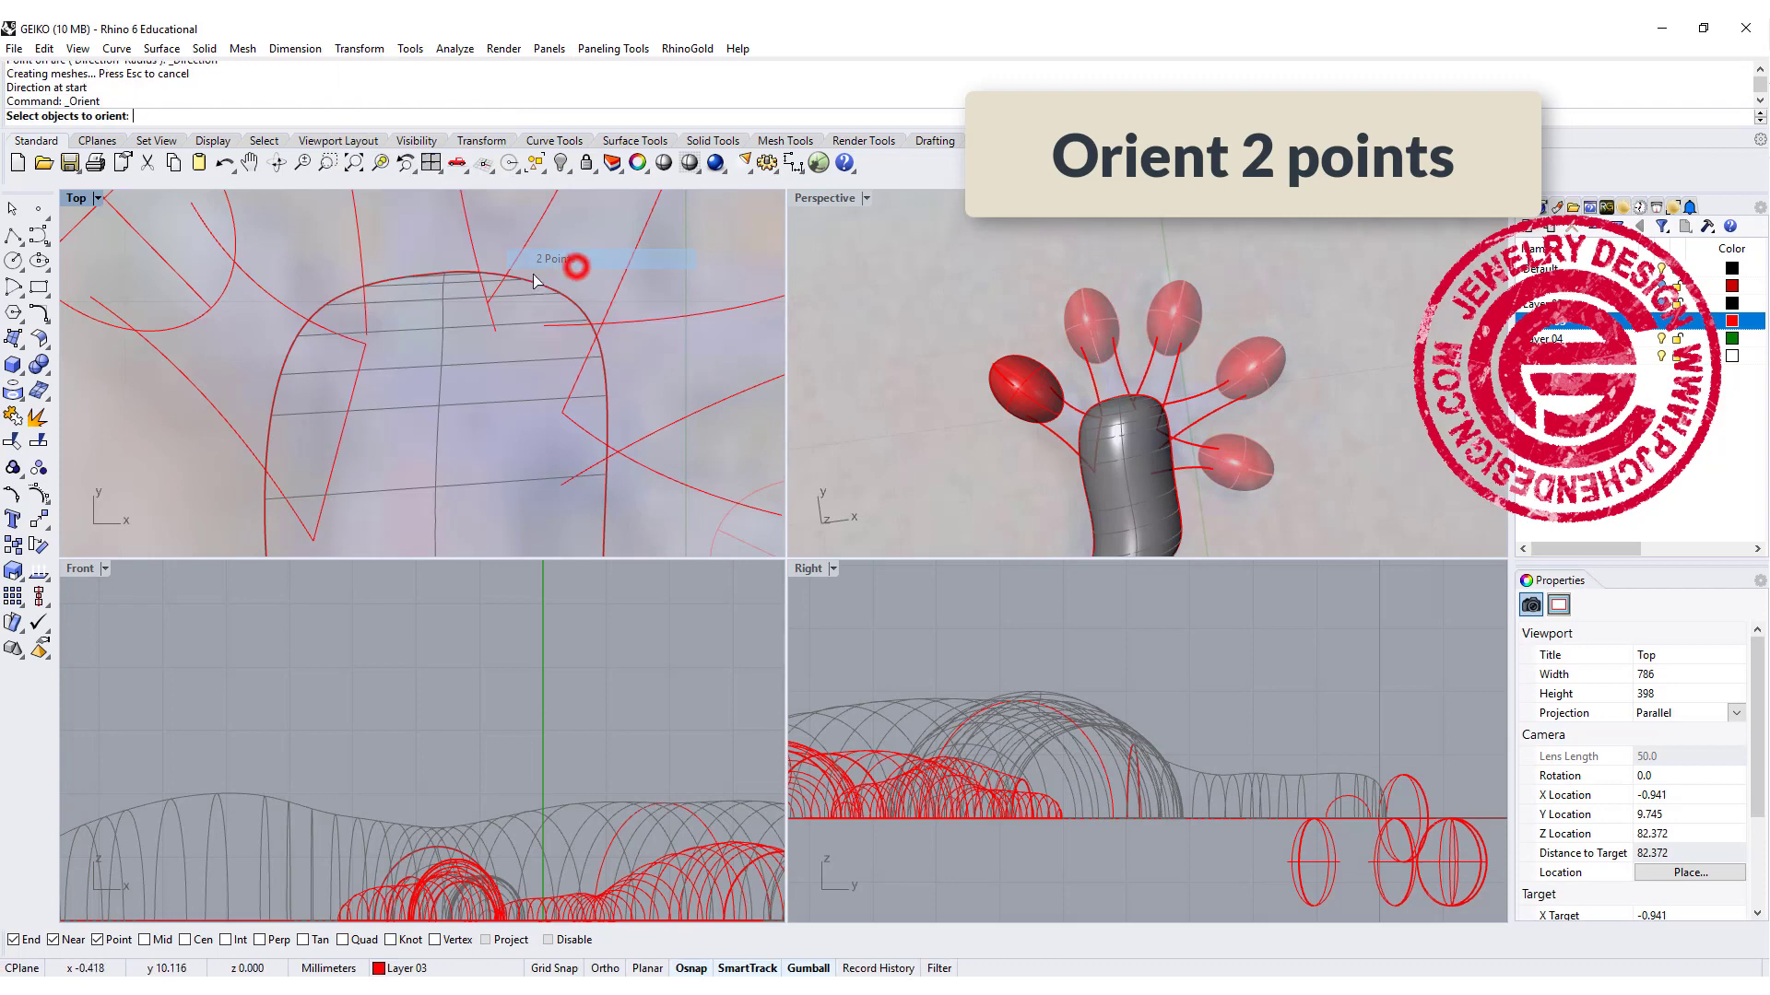
click(329, 475)
key(Return)
click(315, 540)
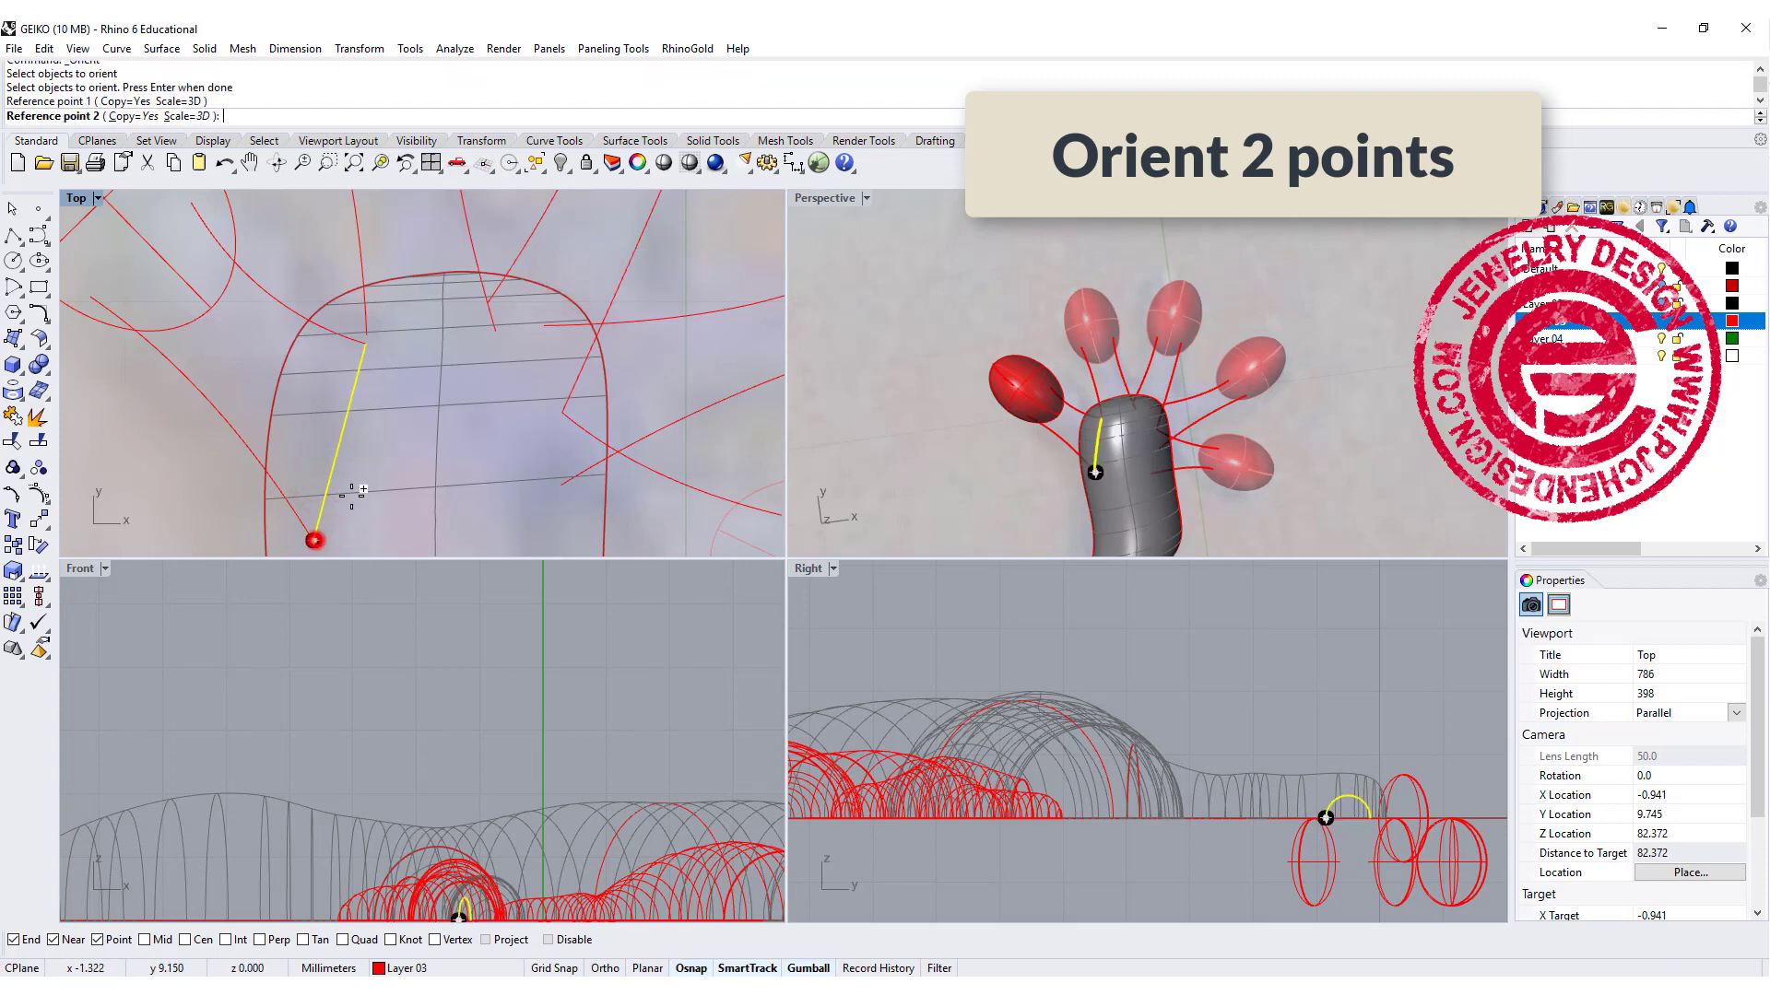
click(366, 347)
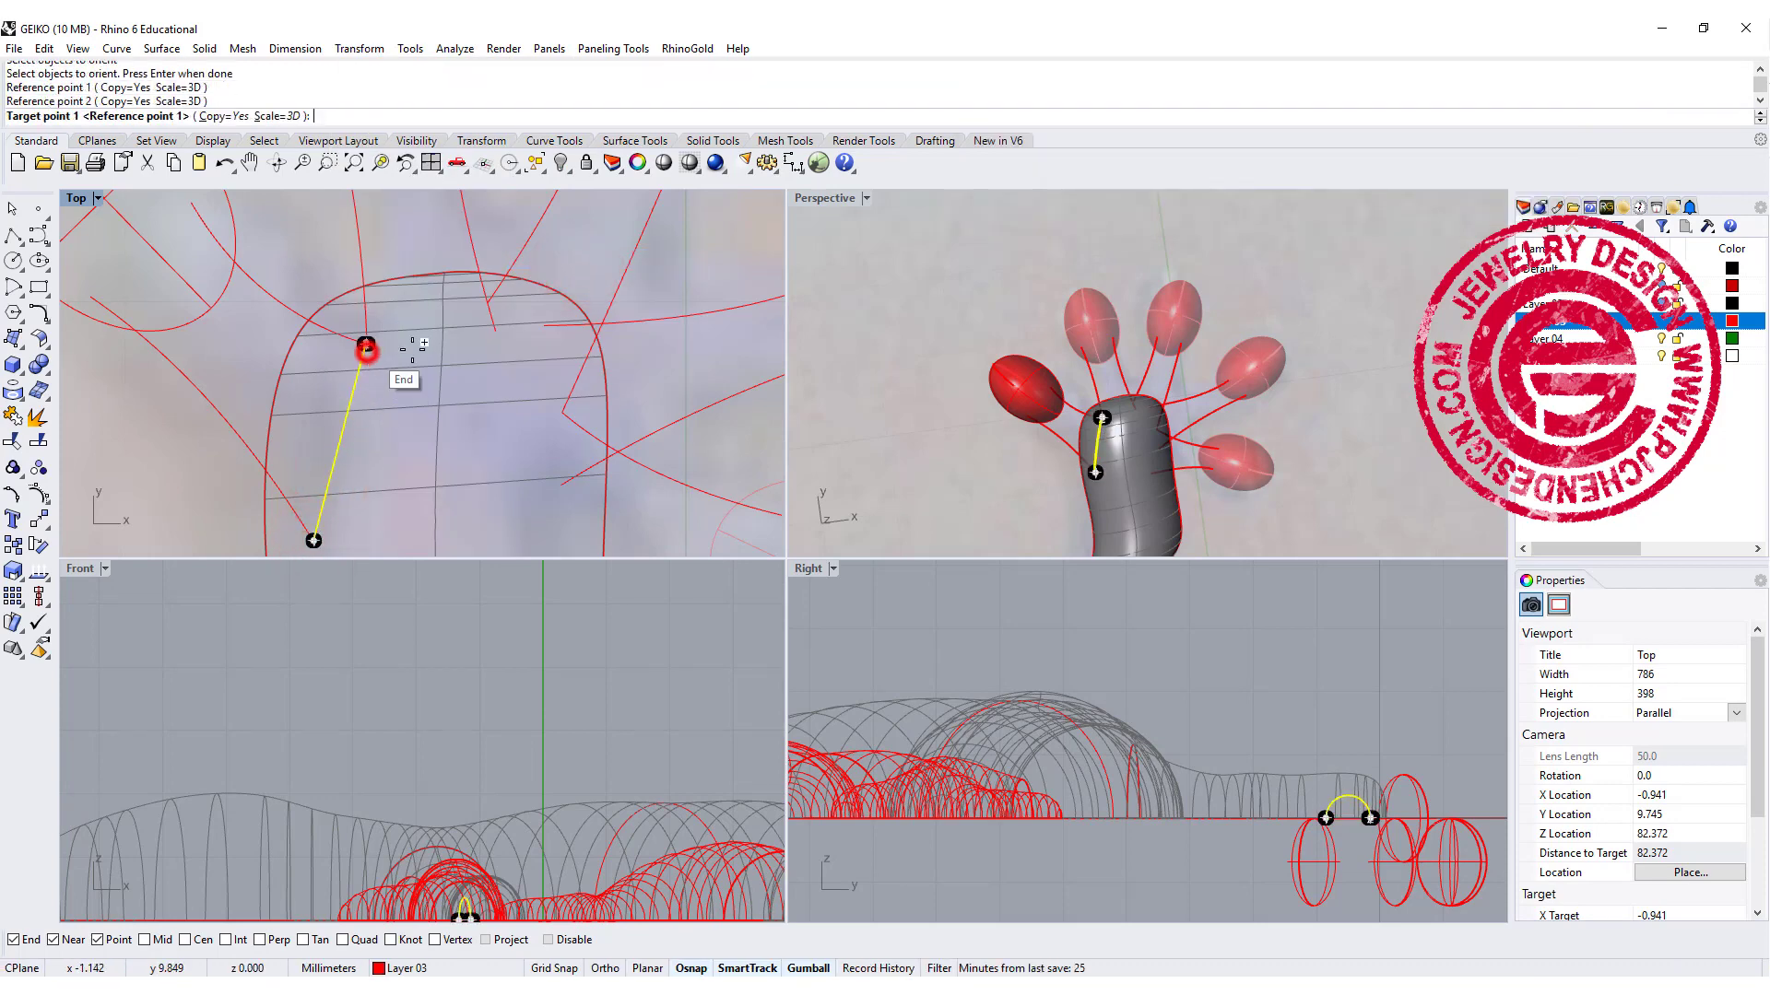
click(368, 334)
click(510, 327)
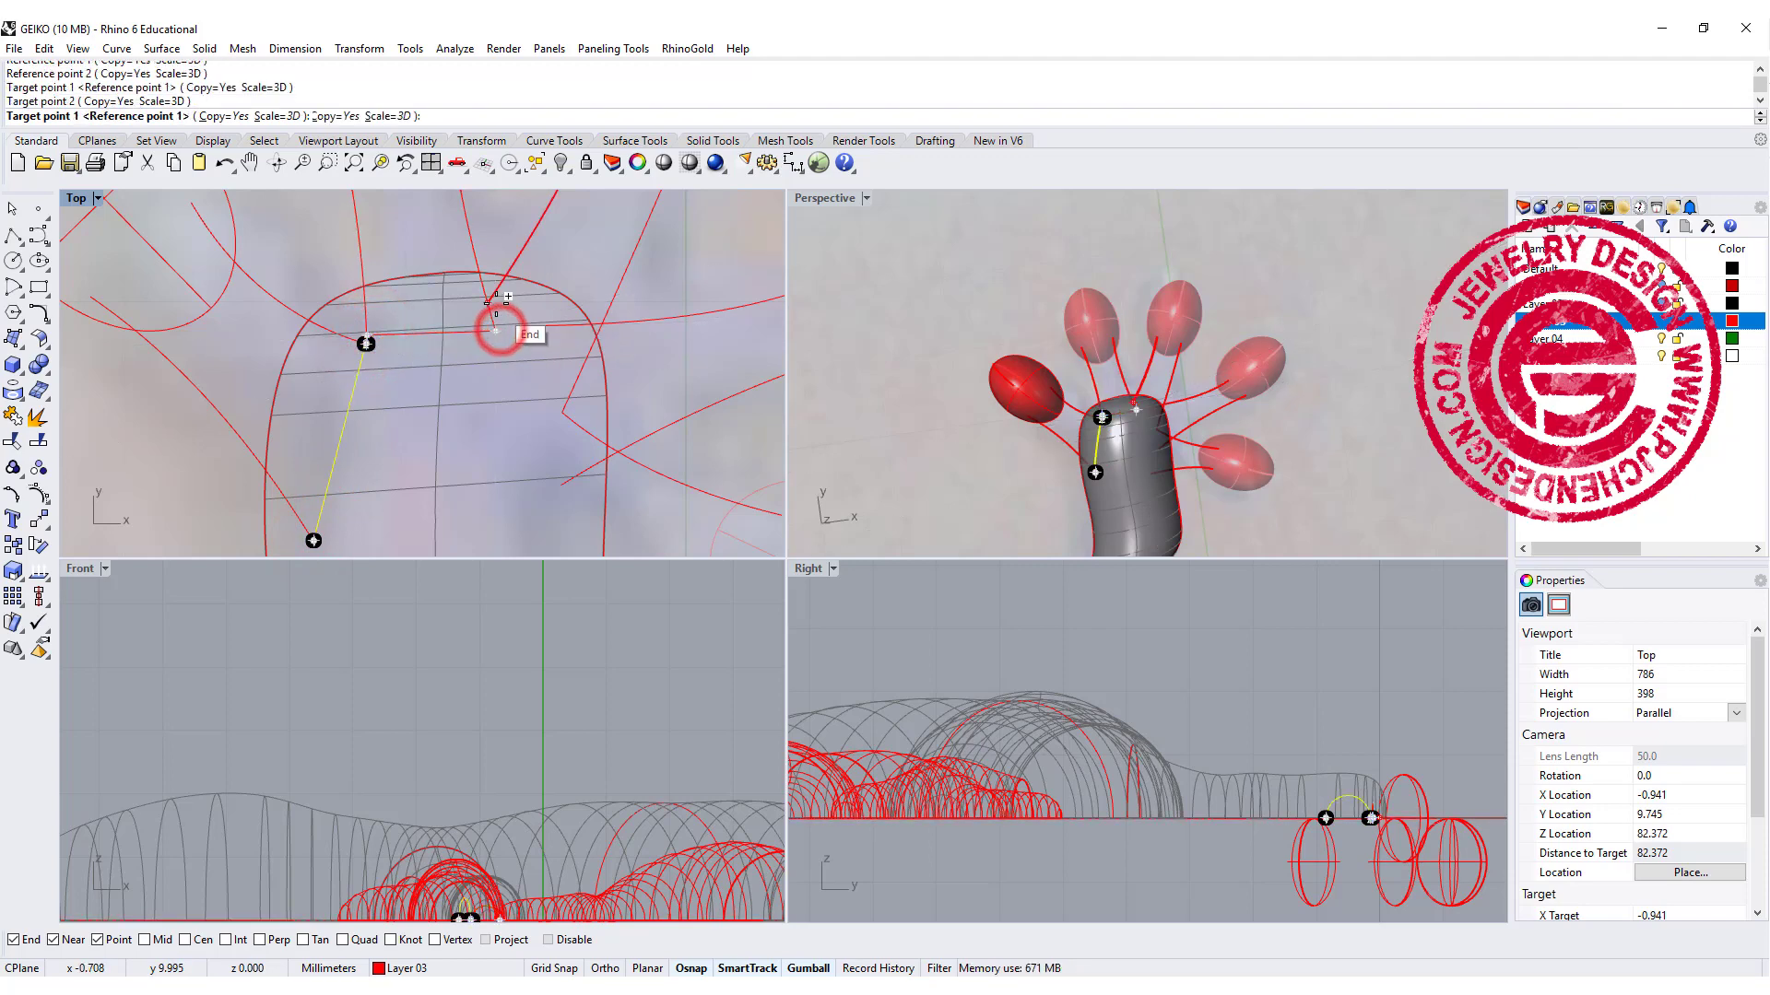
Step: Place oriented copies of the arc between the foot ends of the third toe's curves and of the fourth toe's curves
click(494, 303)
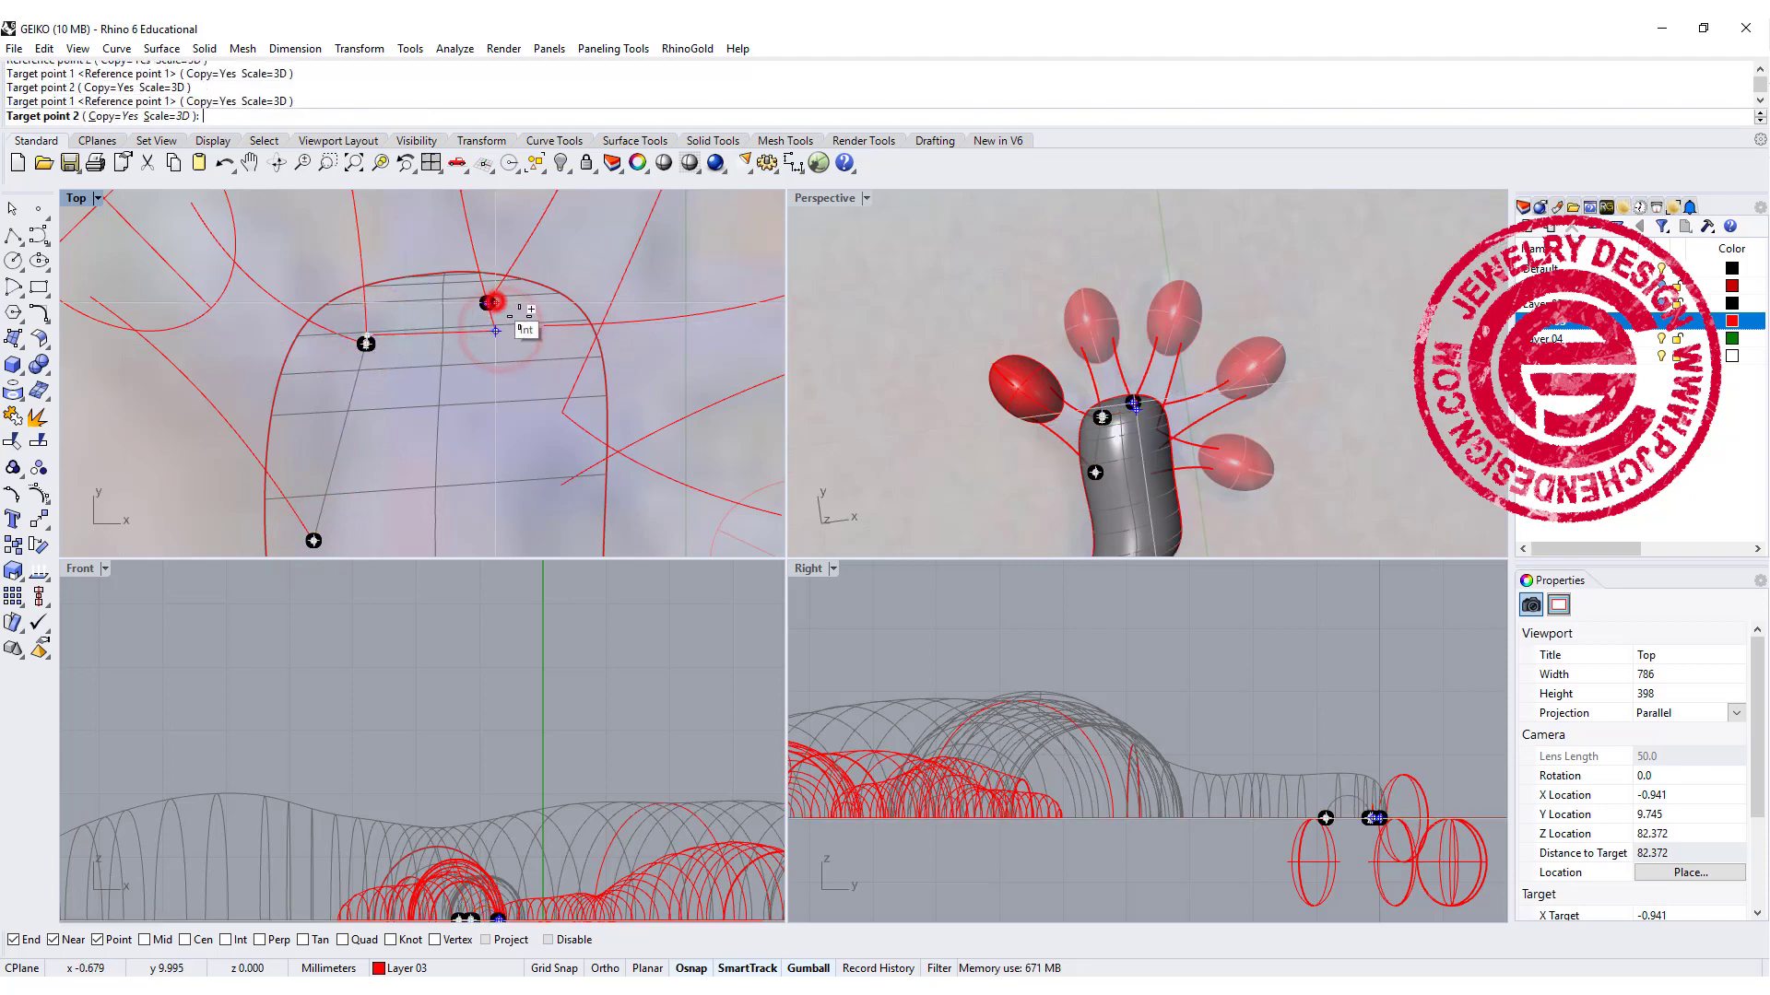
click(560, 416)
click(544, 326)
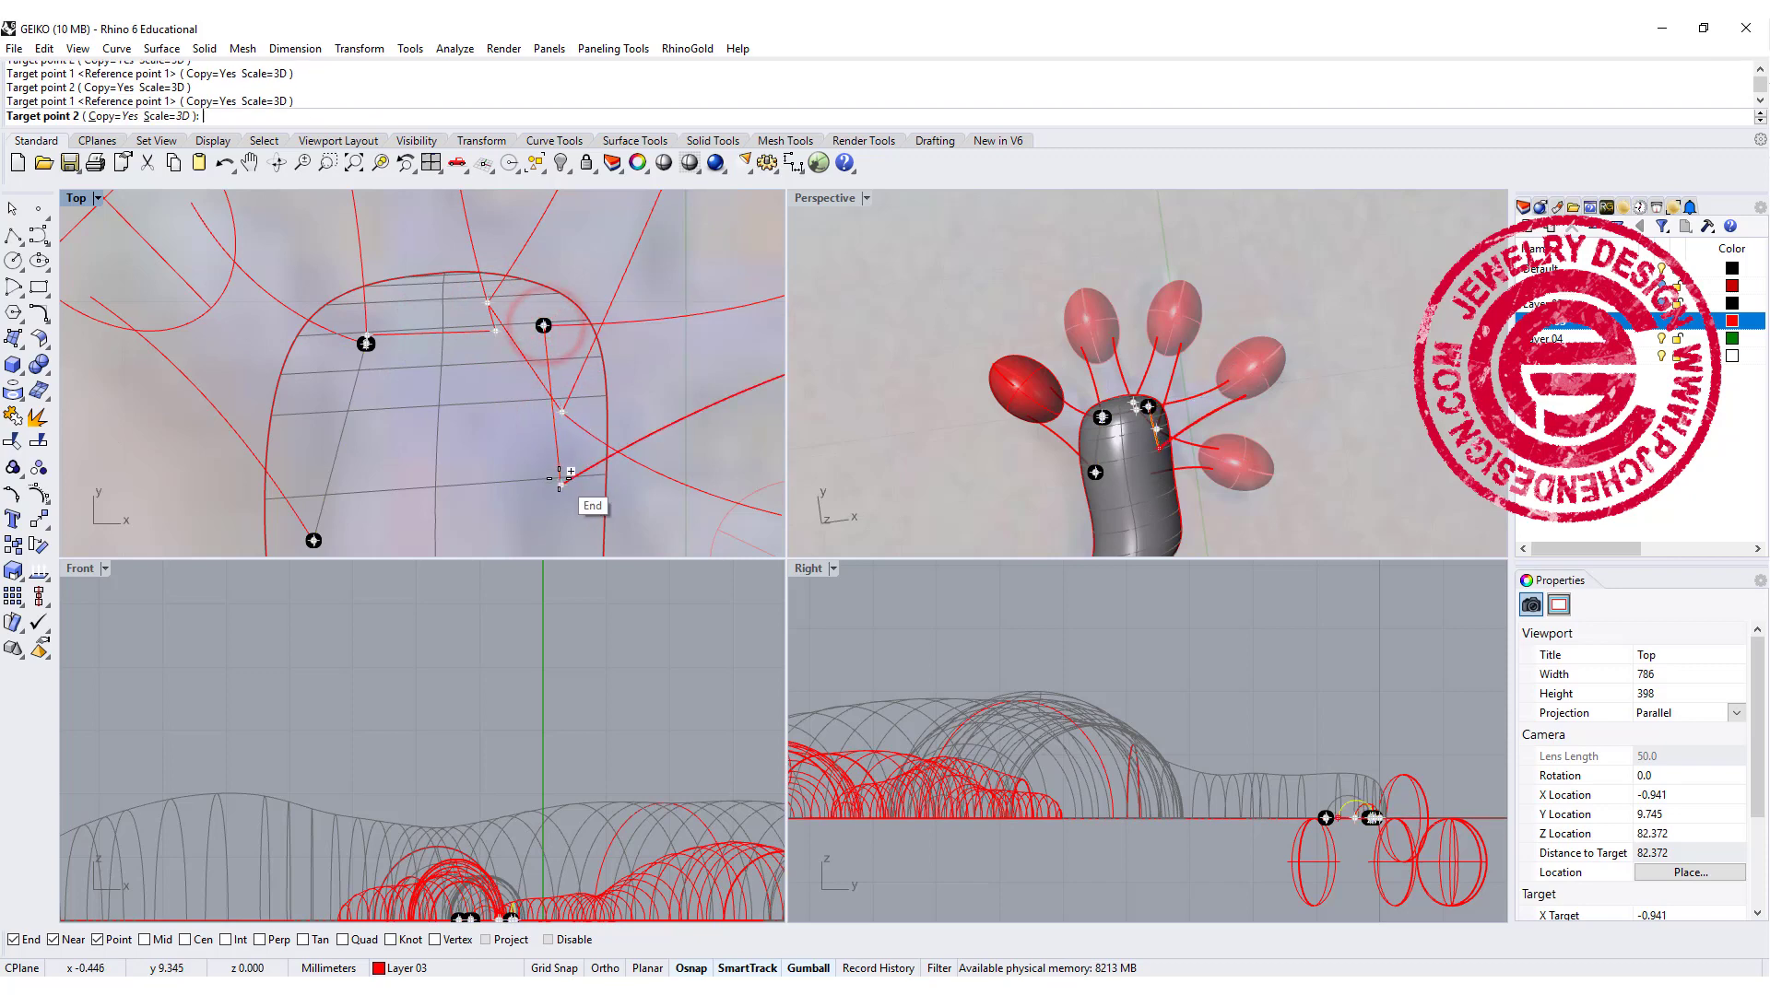
click(560, 476)
Step: Place the last oriented arc copy between the foot ends of the lowest toe's curves and finish orienting
right_drag(498, 414, 468, 270)
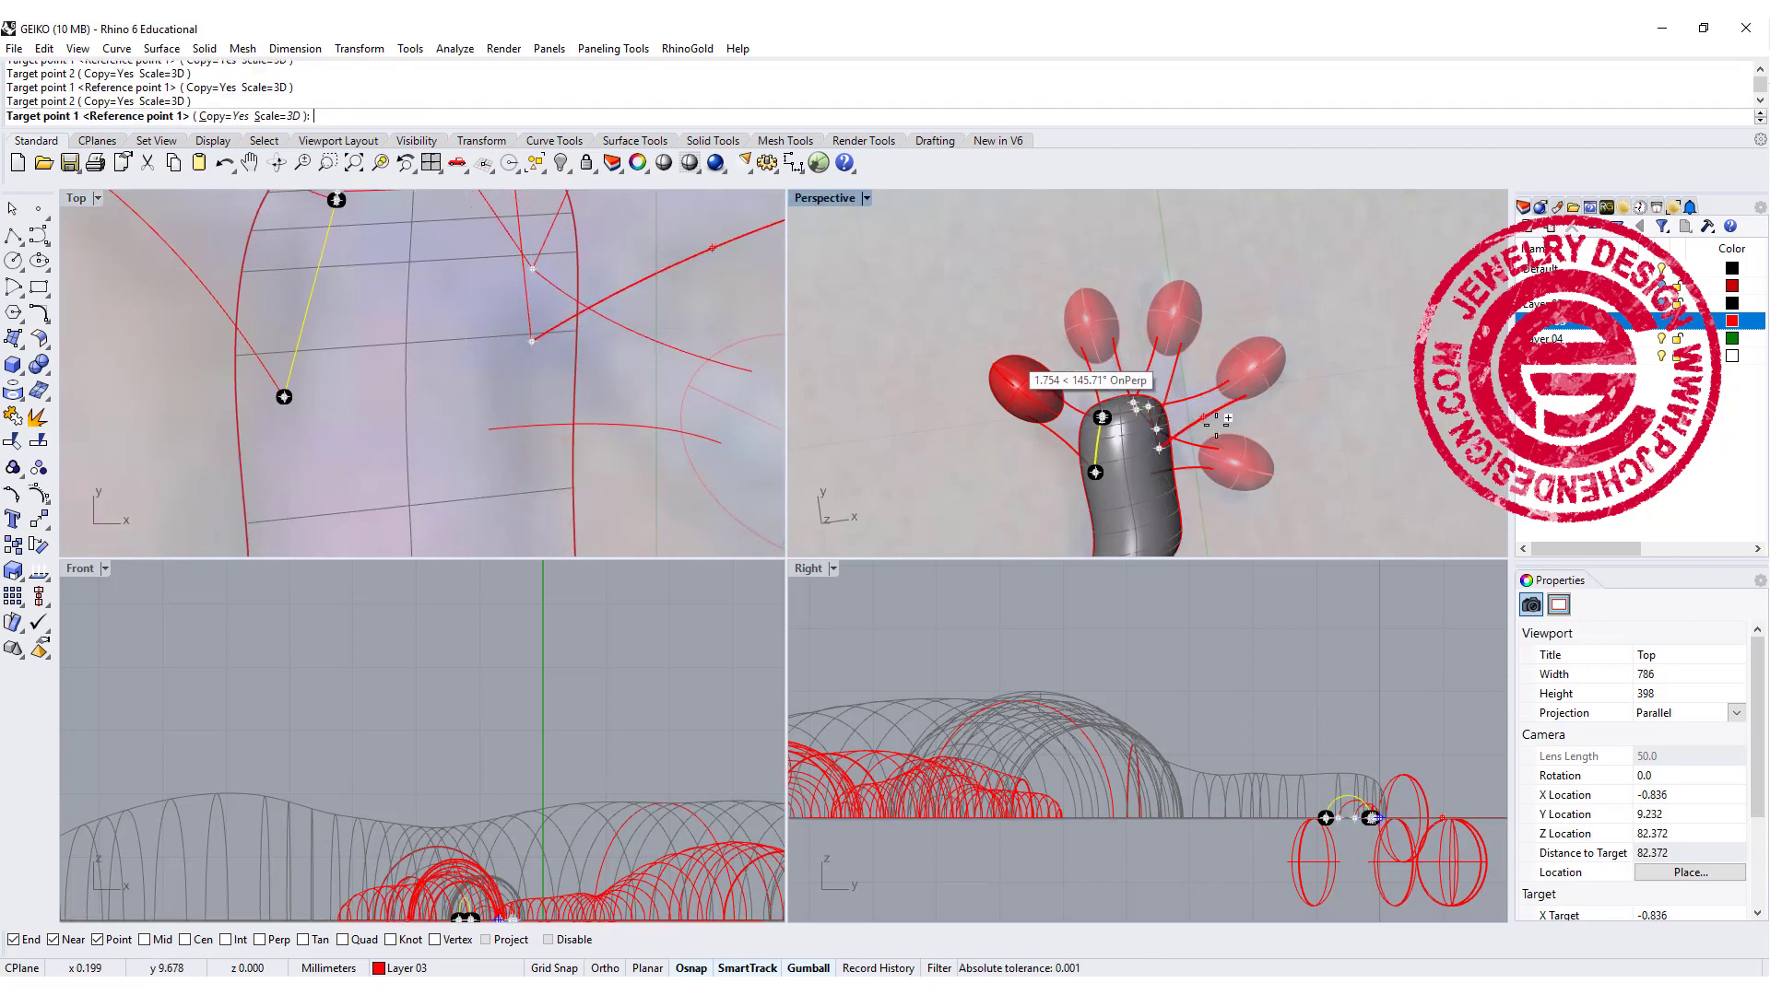
scroll(1111, 412, up, 10)
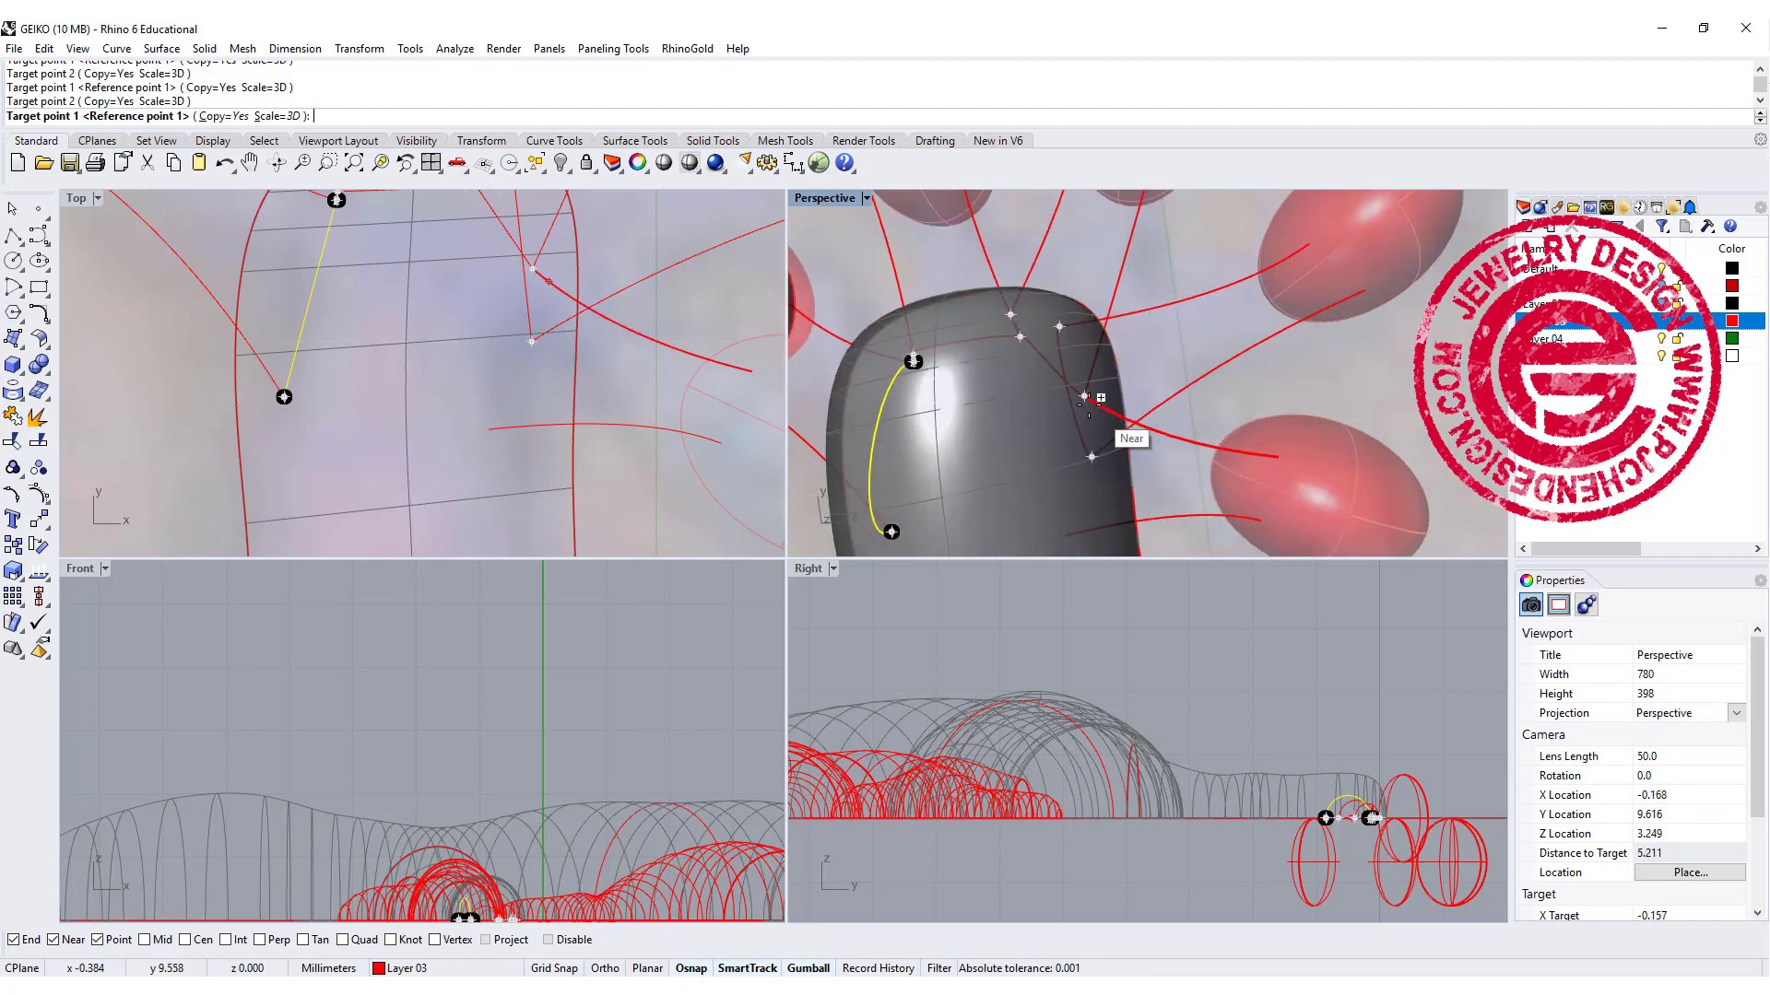
click(1085, 396)
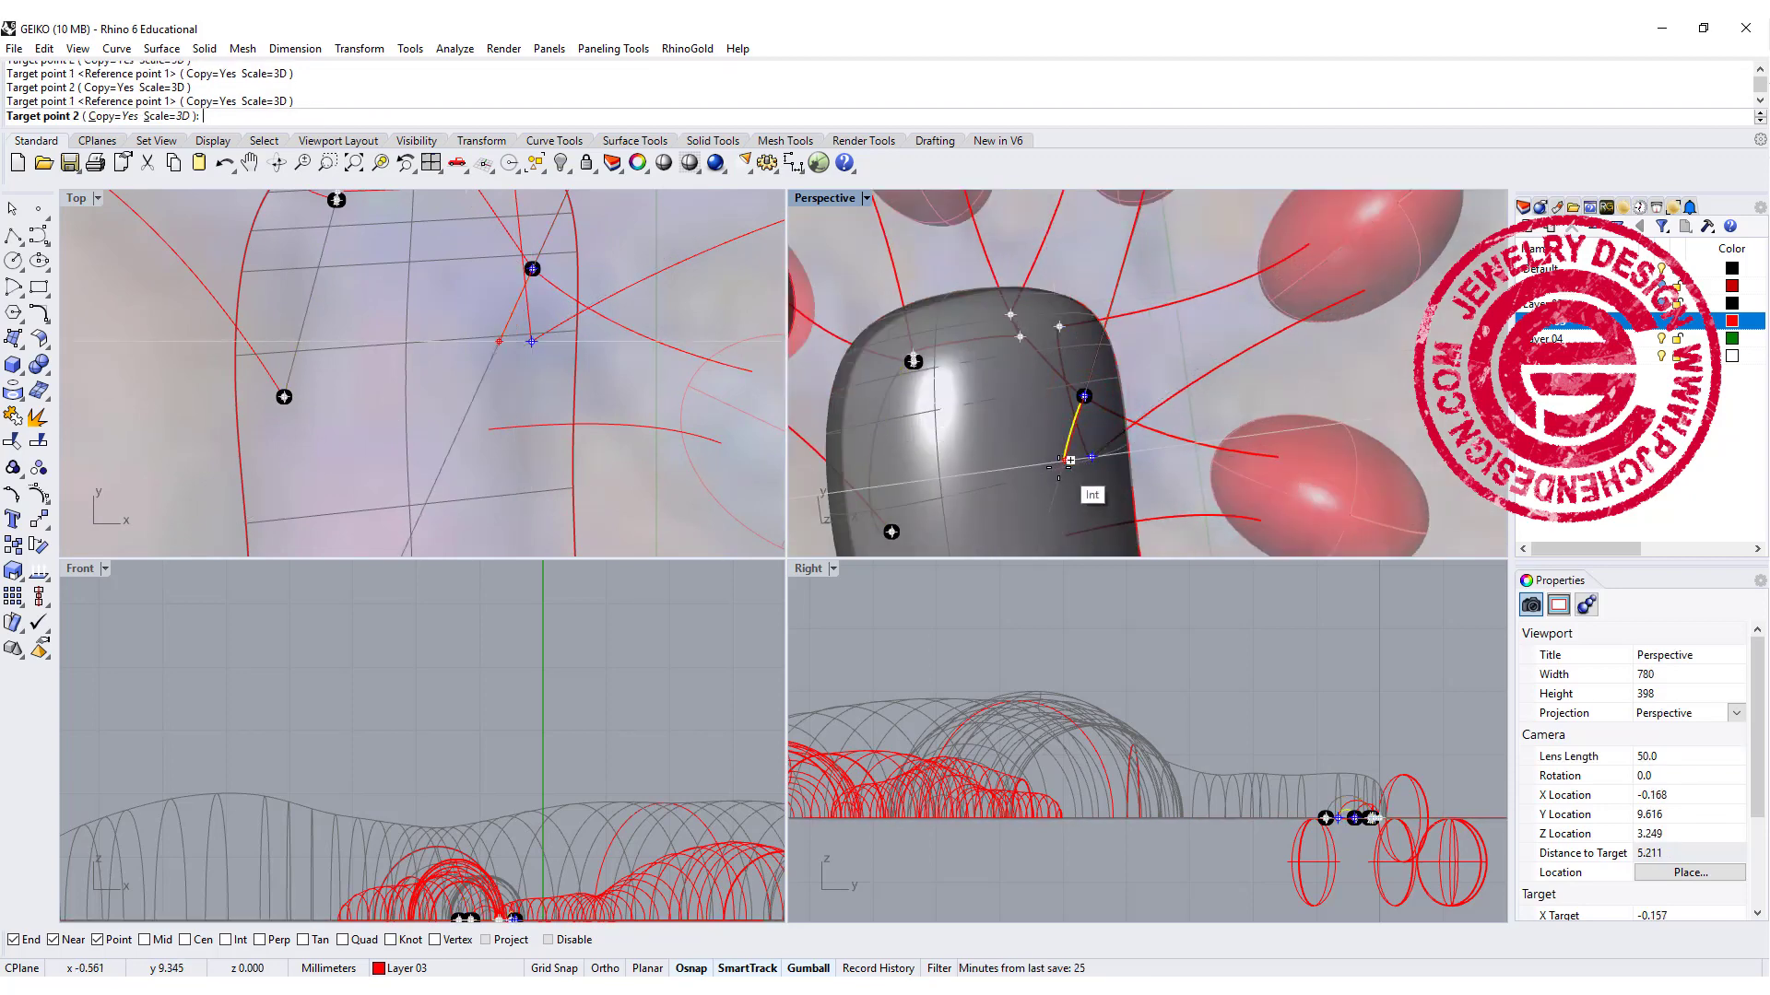
click(1065, 462)
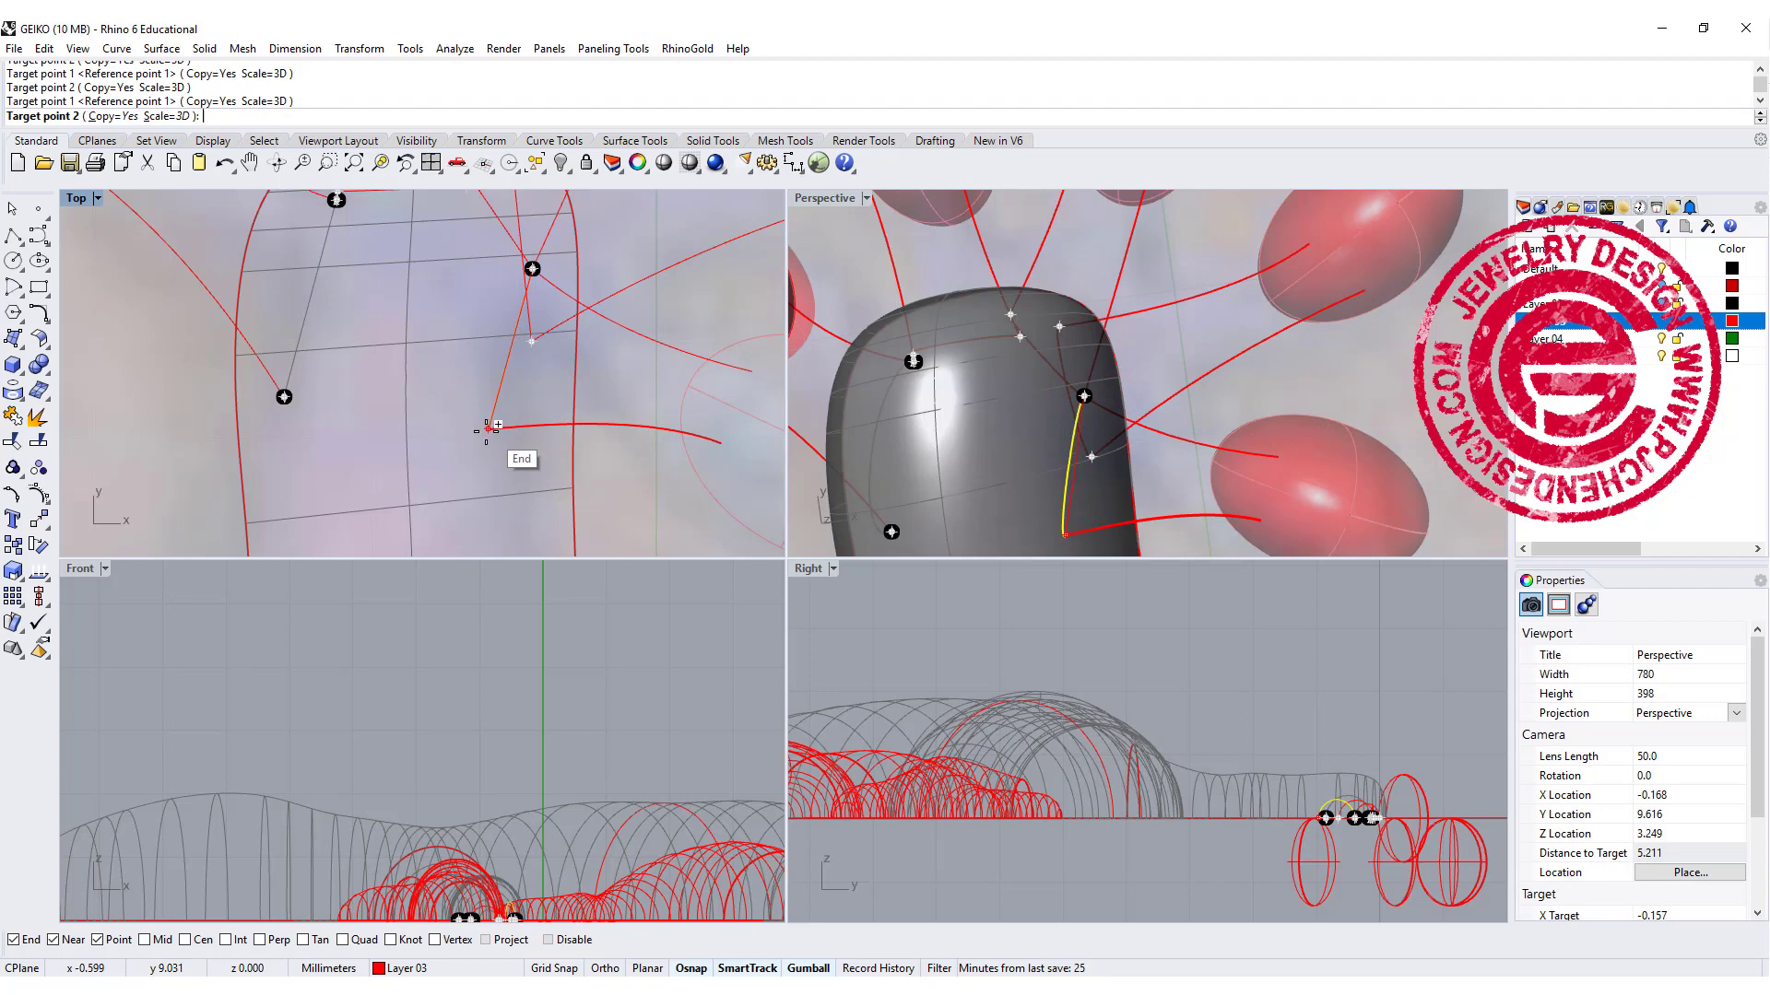
key(Return)
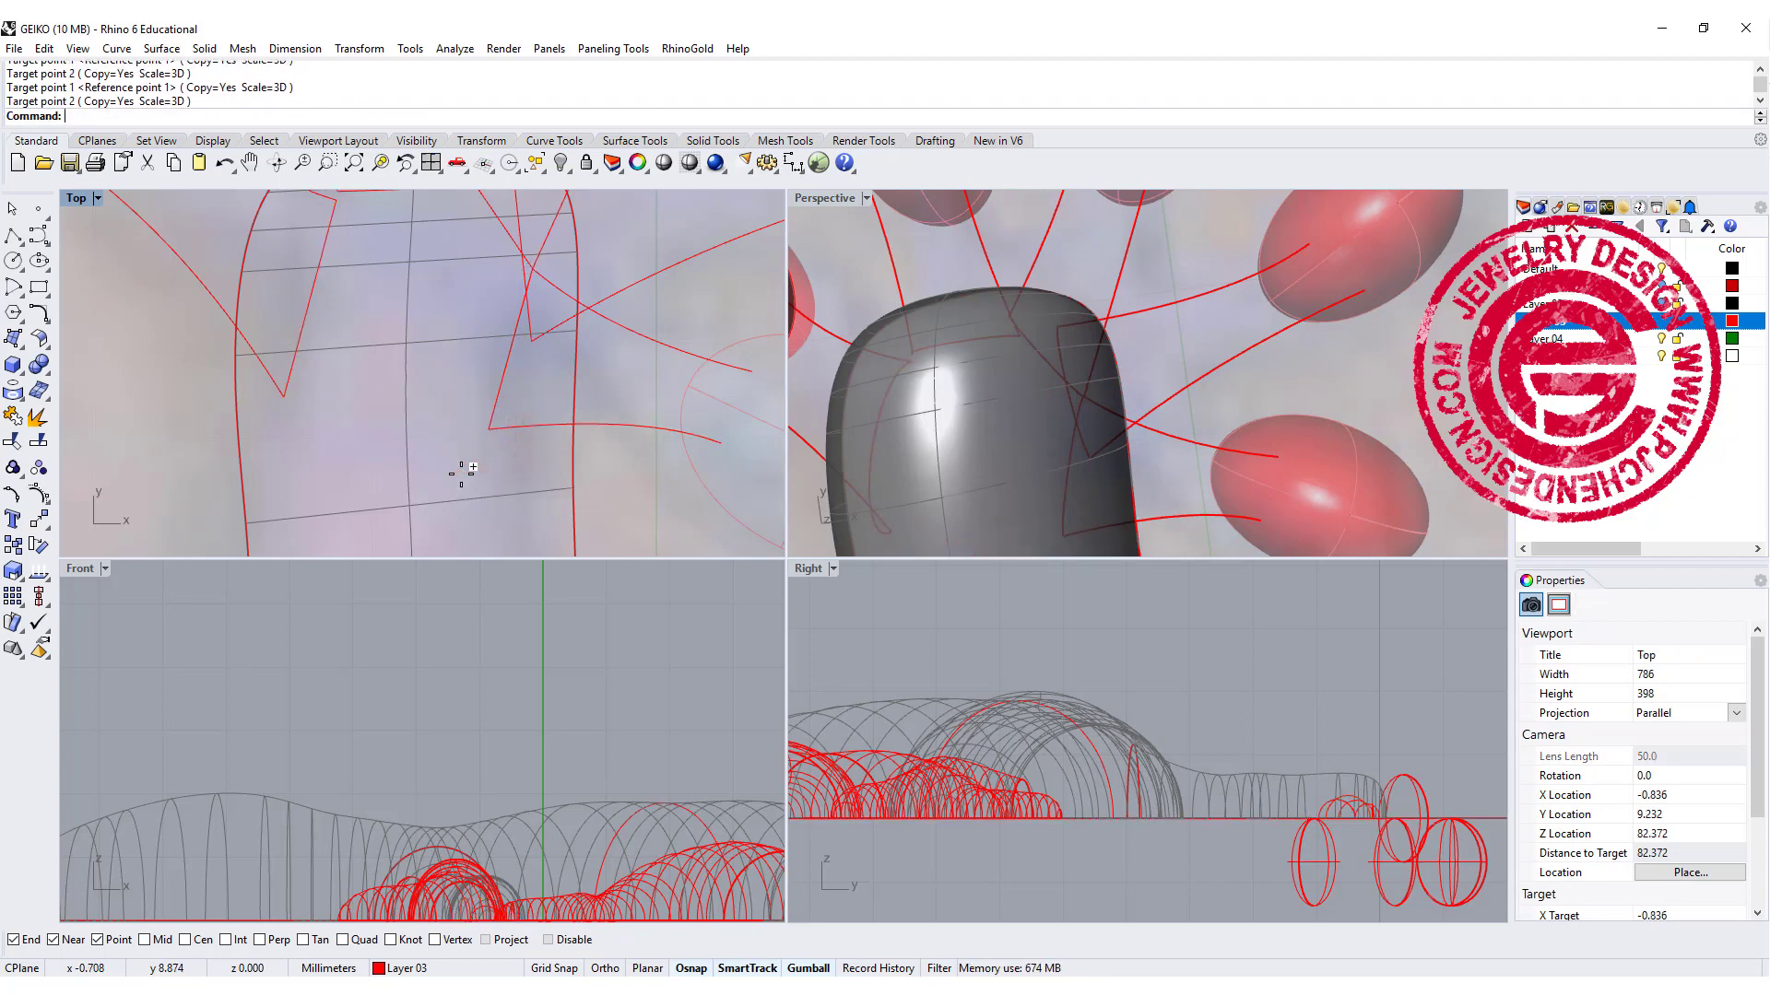
Step: Align the bottoms of the five toe-tip ellipsoids to the ground line at 0 in the Front view
scroll(524, 798, down, 10)
scroll(538, 871, up, 8)
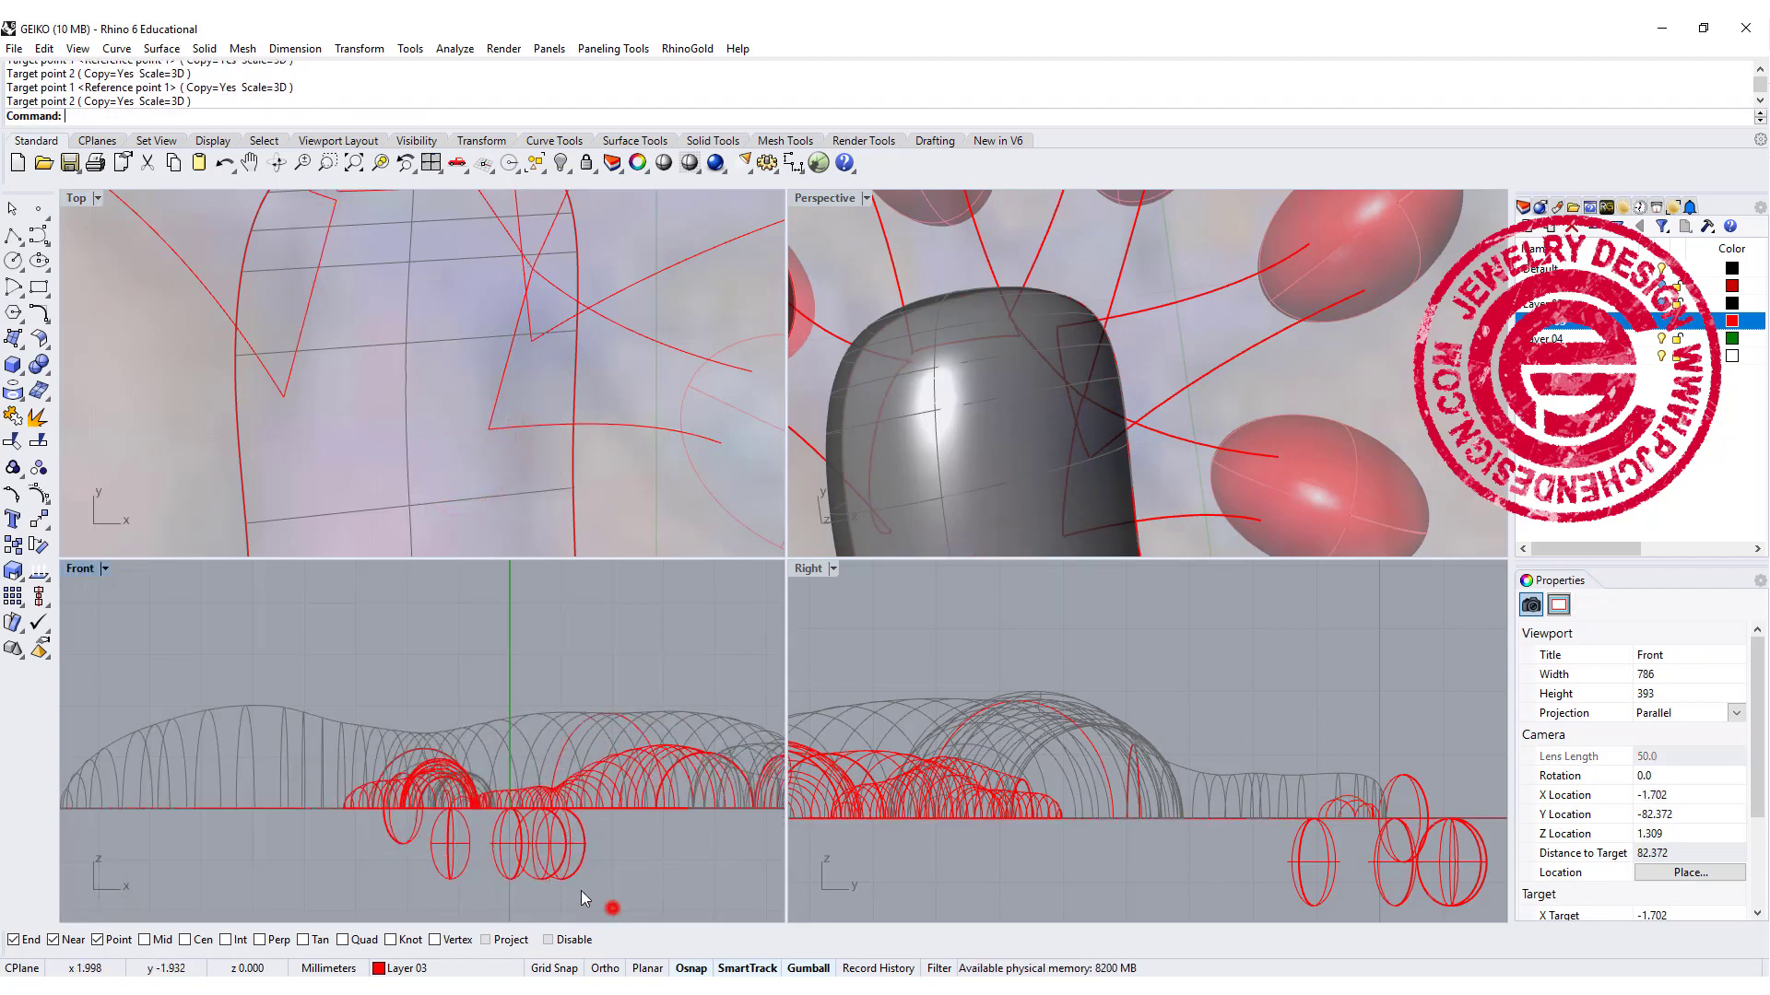
drag(402, 844, 389, 872)
right_drag(346, 858, 292, 762)
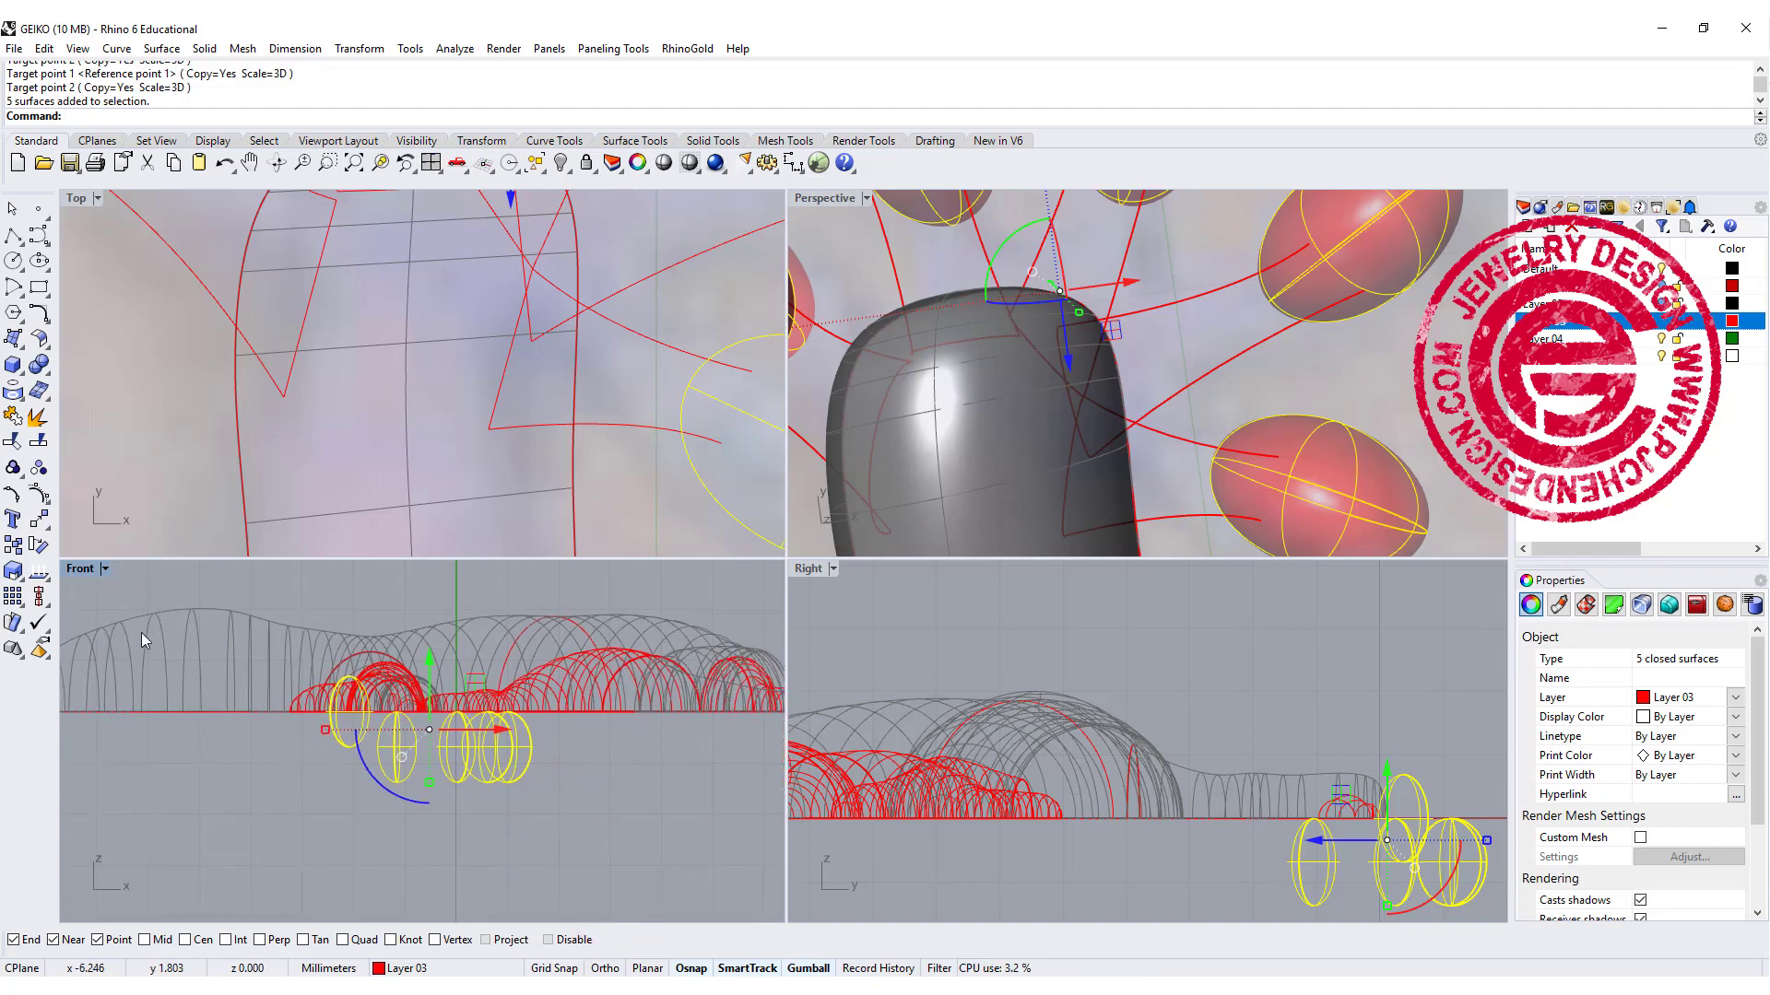
click(39, 599)
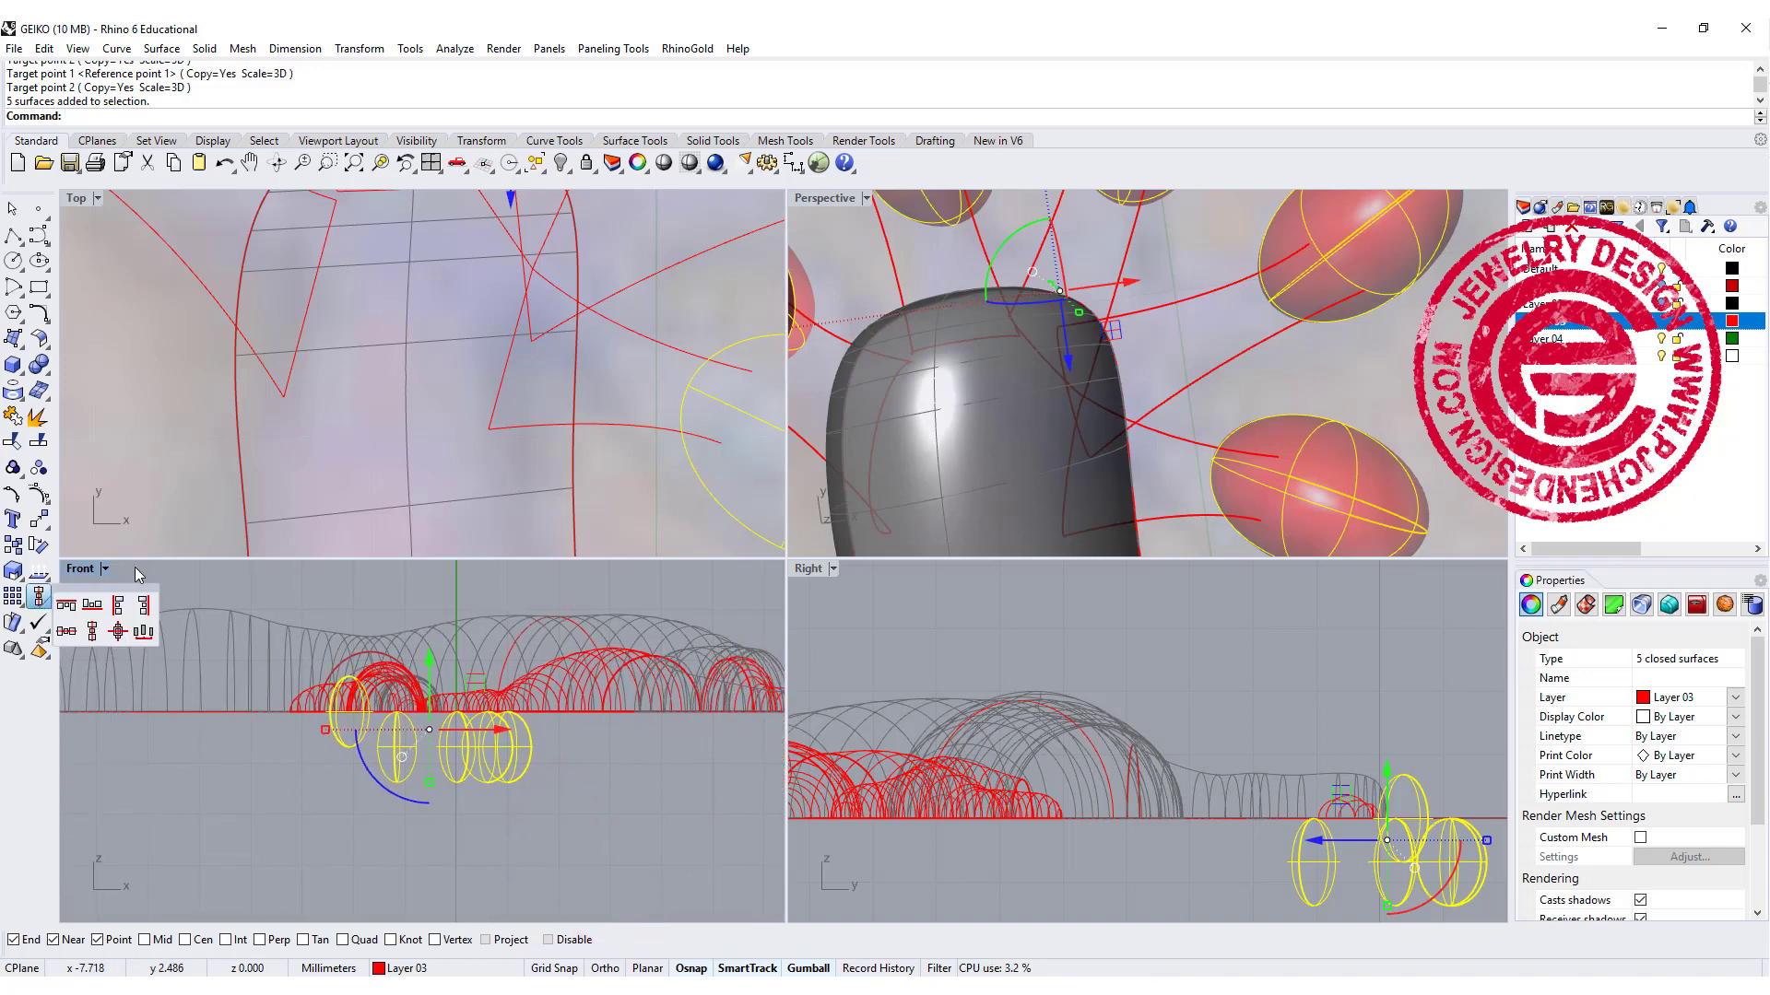
click(96, 604)
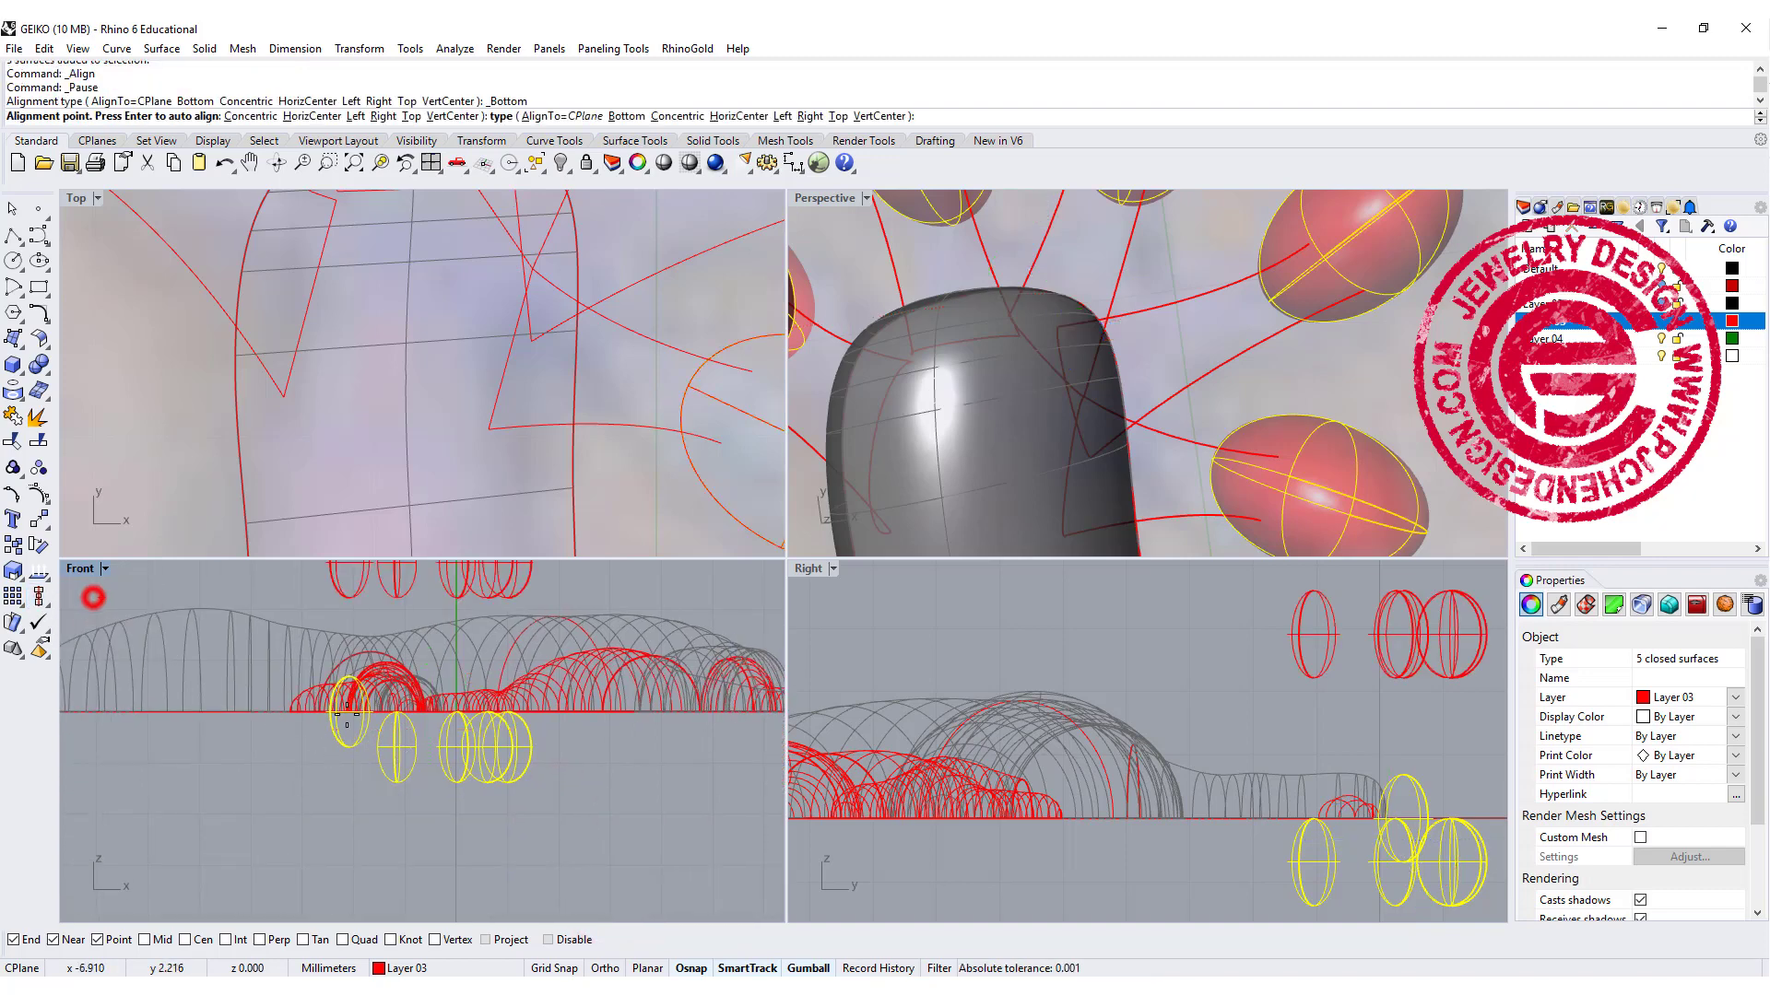
click(290, 715)
Step: Align the five toe-tip ellipsoids with HorizCenter so their centers lie on the ground line at 0 in the Front view
click(39, 599)
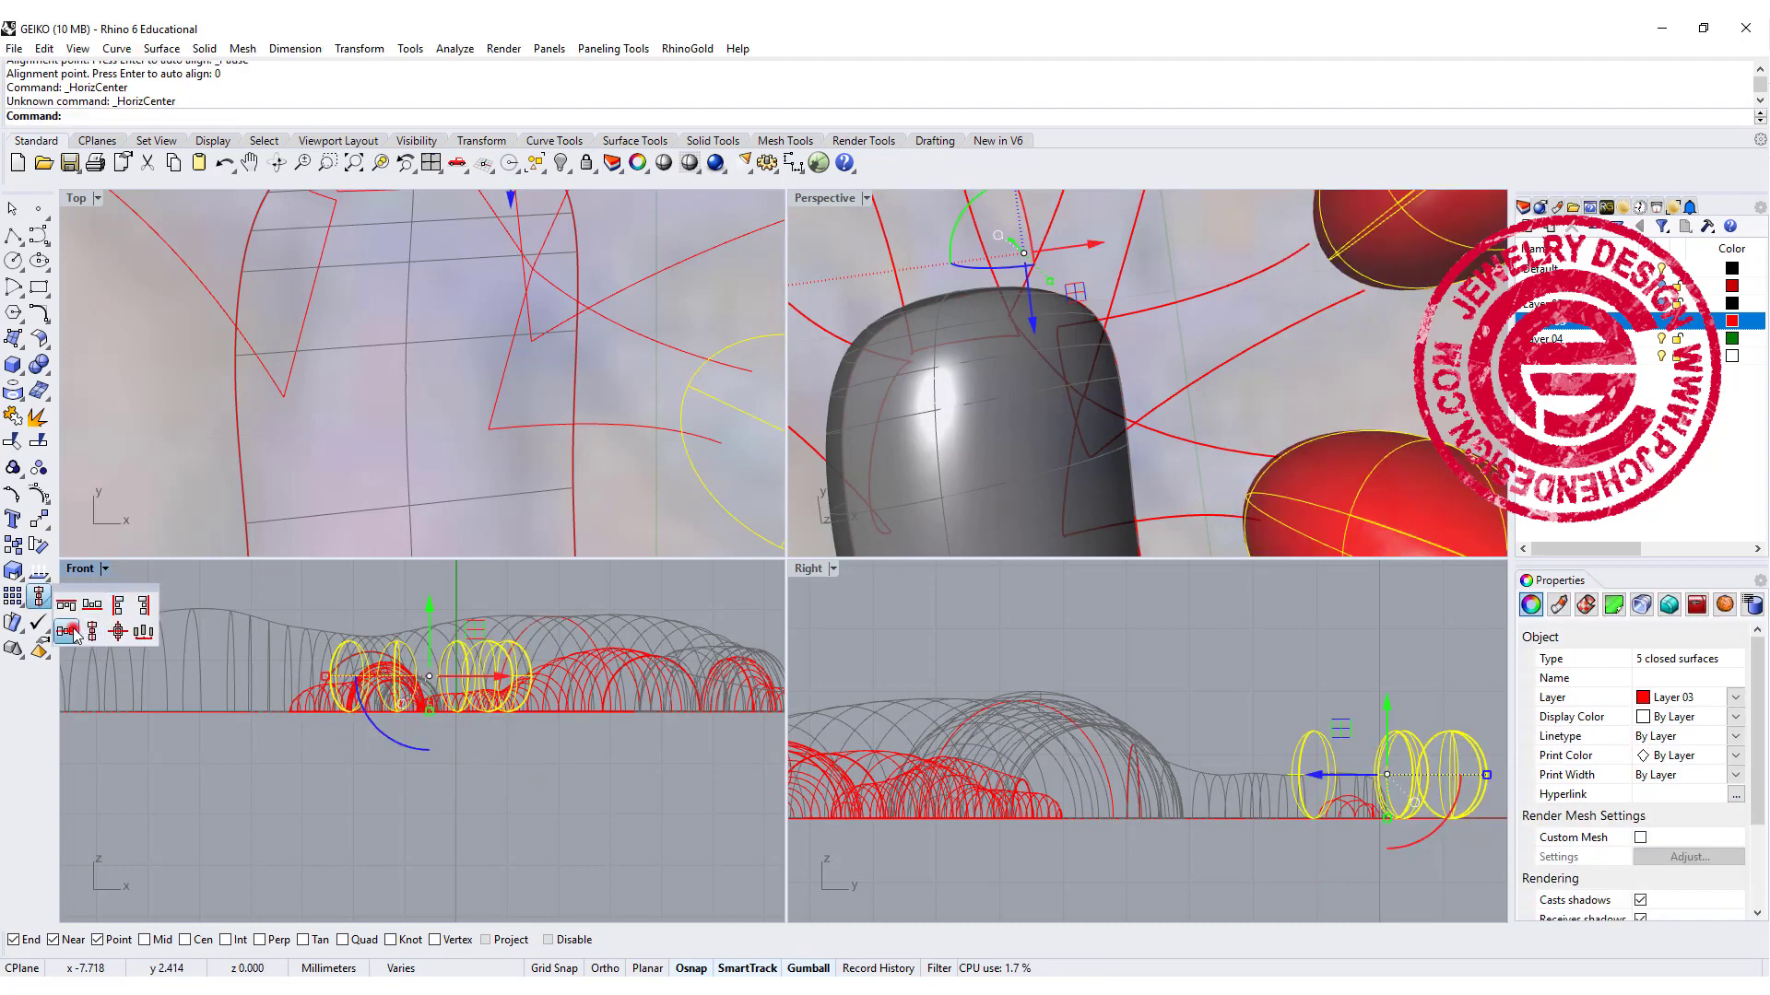
click(68, 631)
click(373, 786)
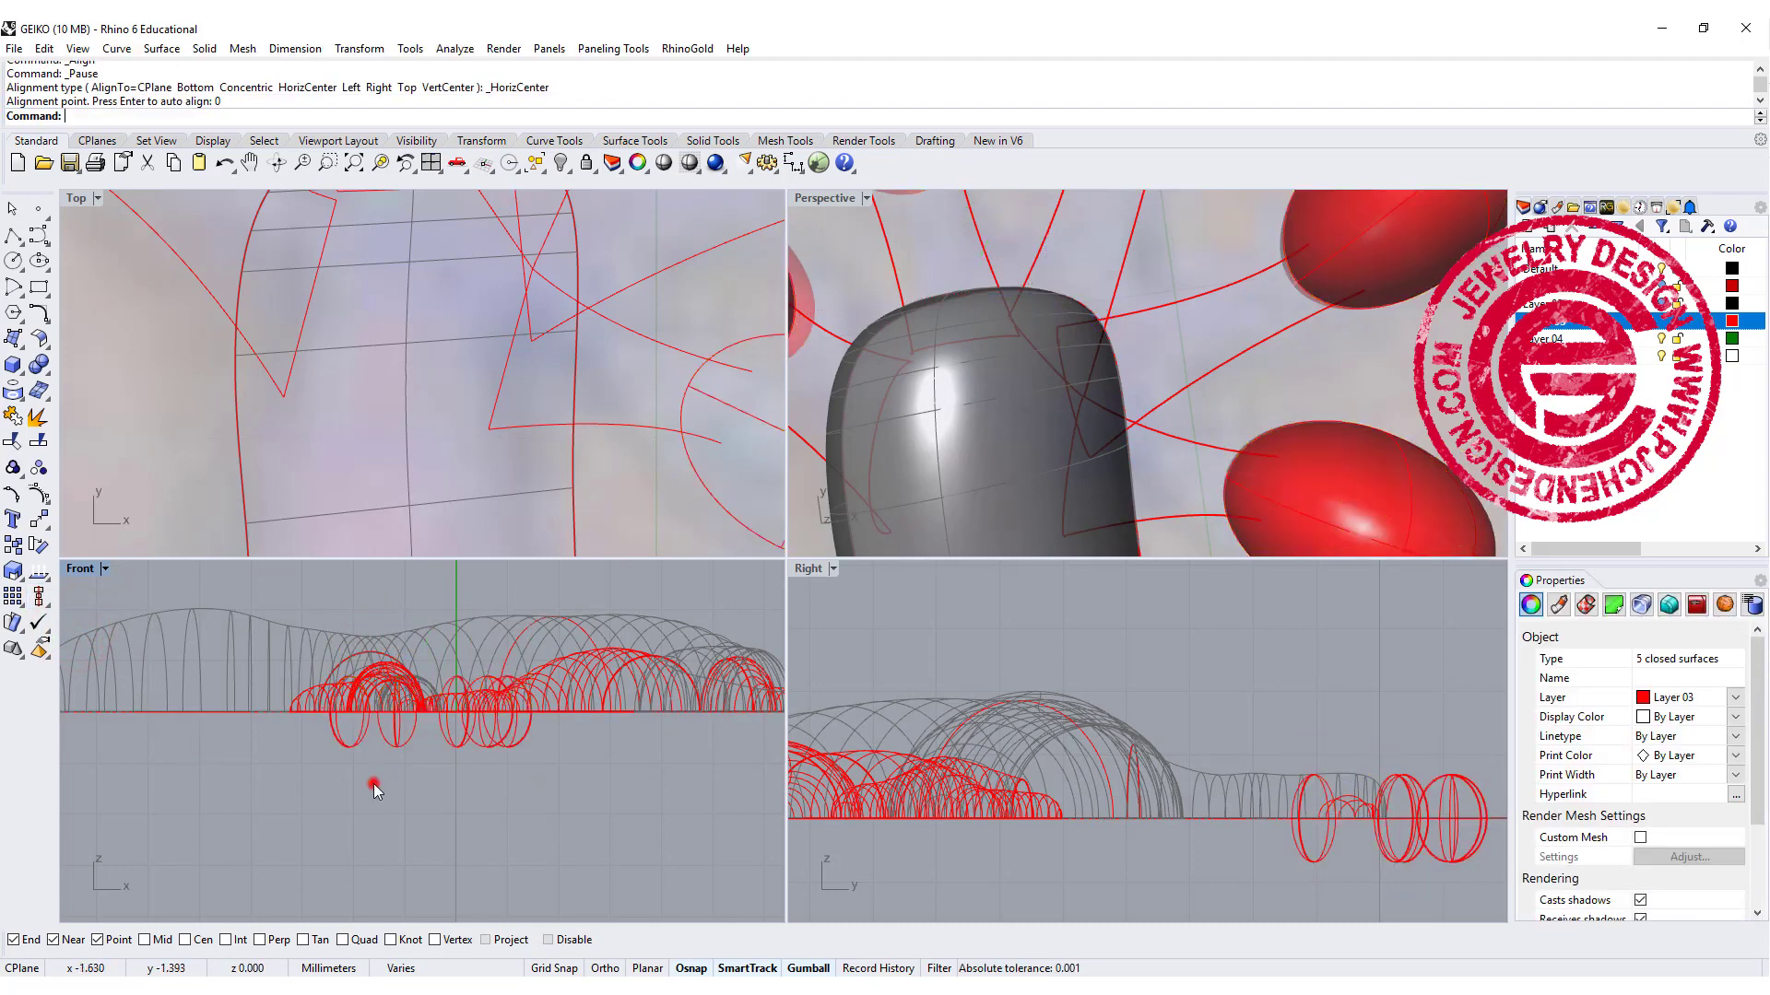
Step: Flatten the five toe-tip ellipsoids by scaling them down in height only about their centers in the Front view
right_drag(1256, 267, 1343, 254)
click(547, 765)
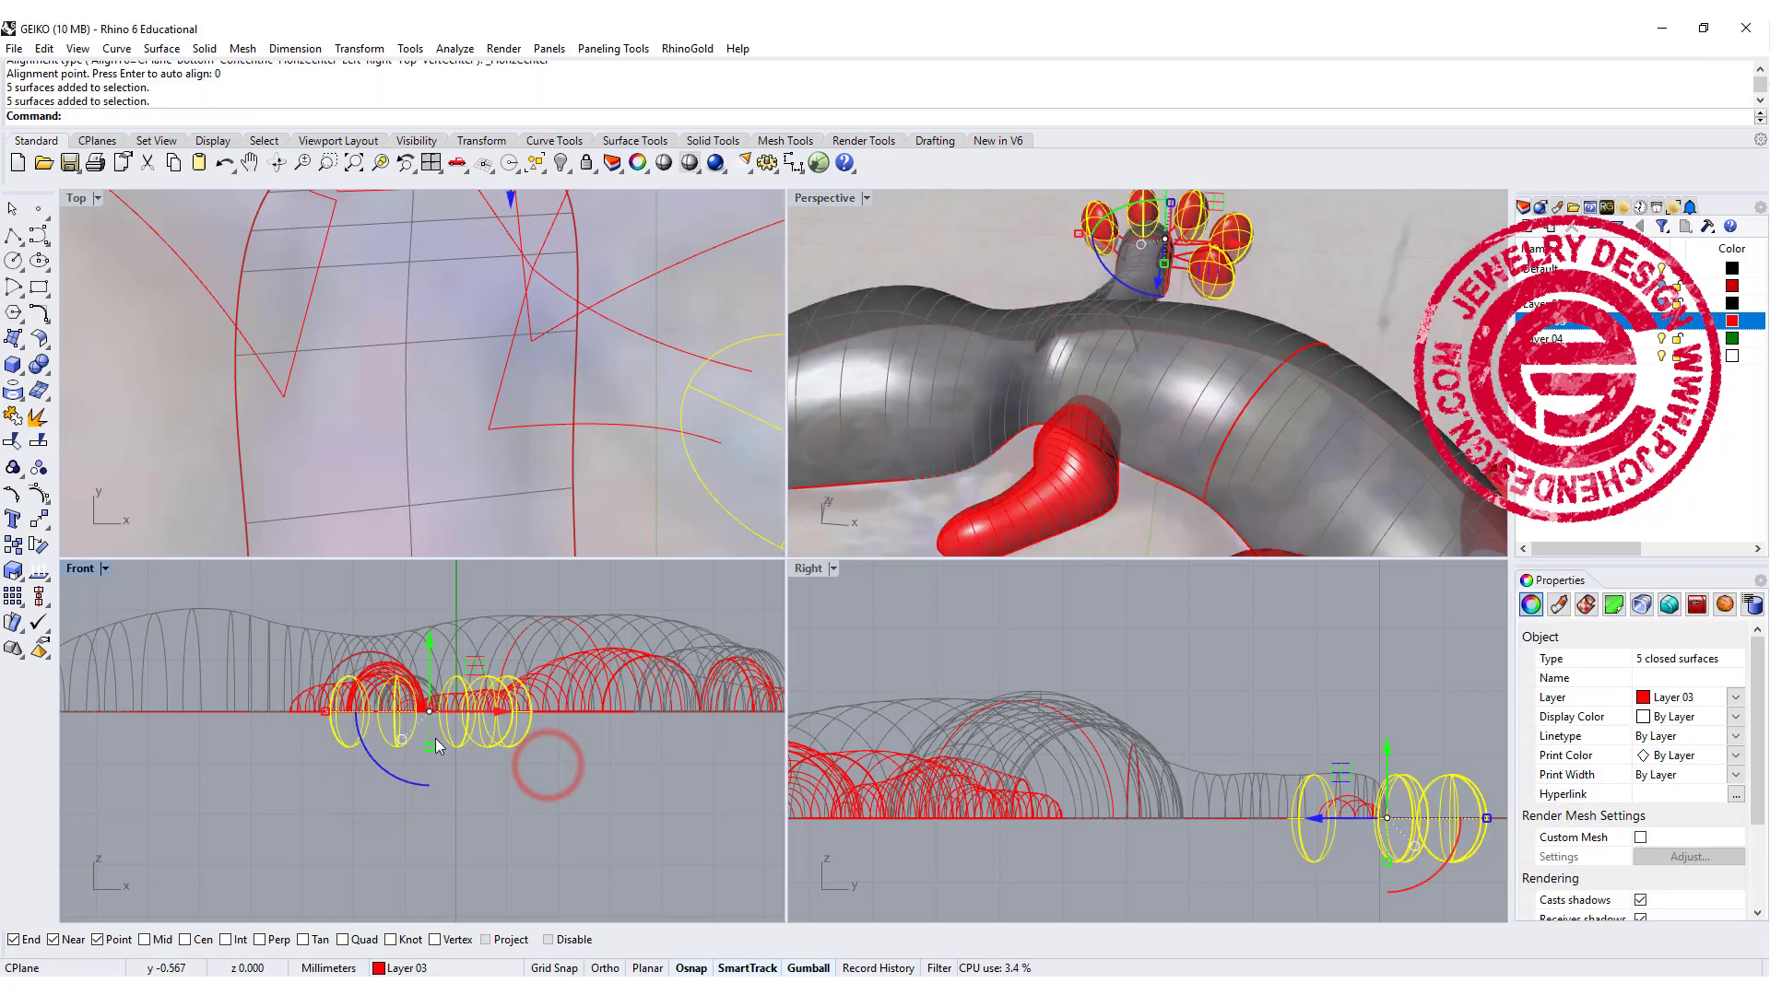
scroll(436, 740, up, 6)
drag(423, 751, 423, 730)
click(463, 802)
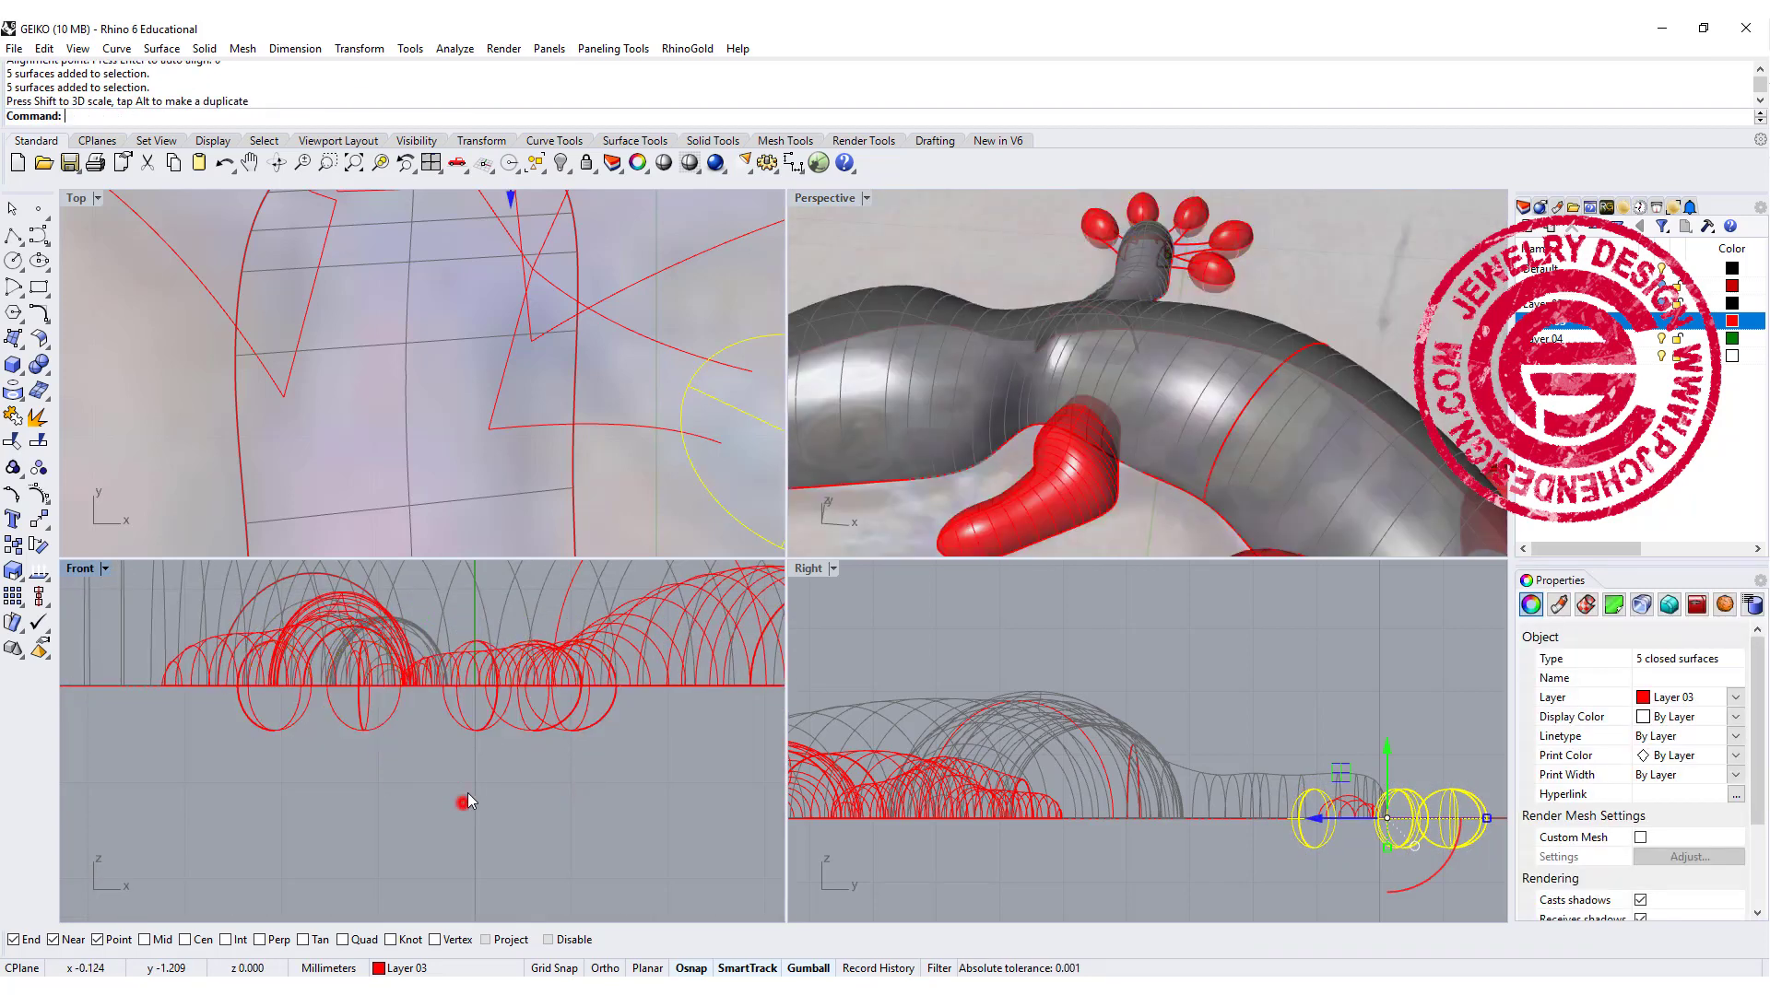
click(465, 799)
Step: Maximize the Perspective view and draw a straight polyline joining the two ends of the leftmost toe's arc
double_click(835, 198)
right_drag(871, 310, 852, 314)
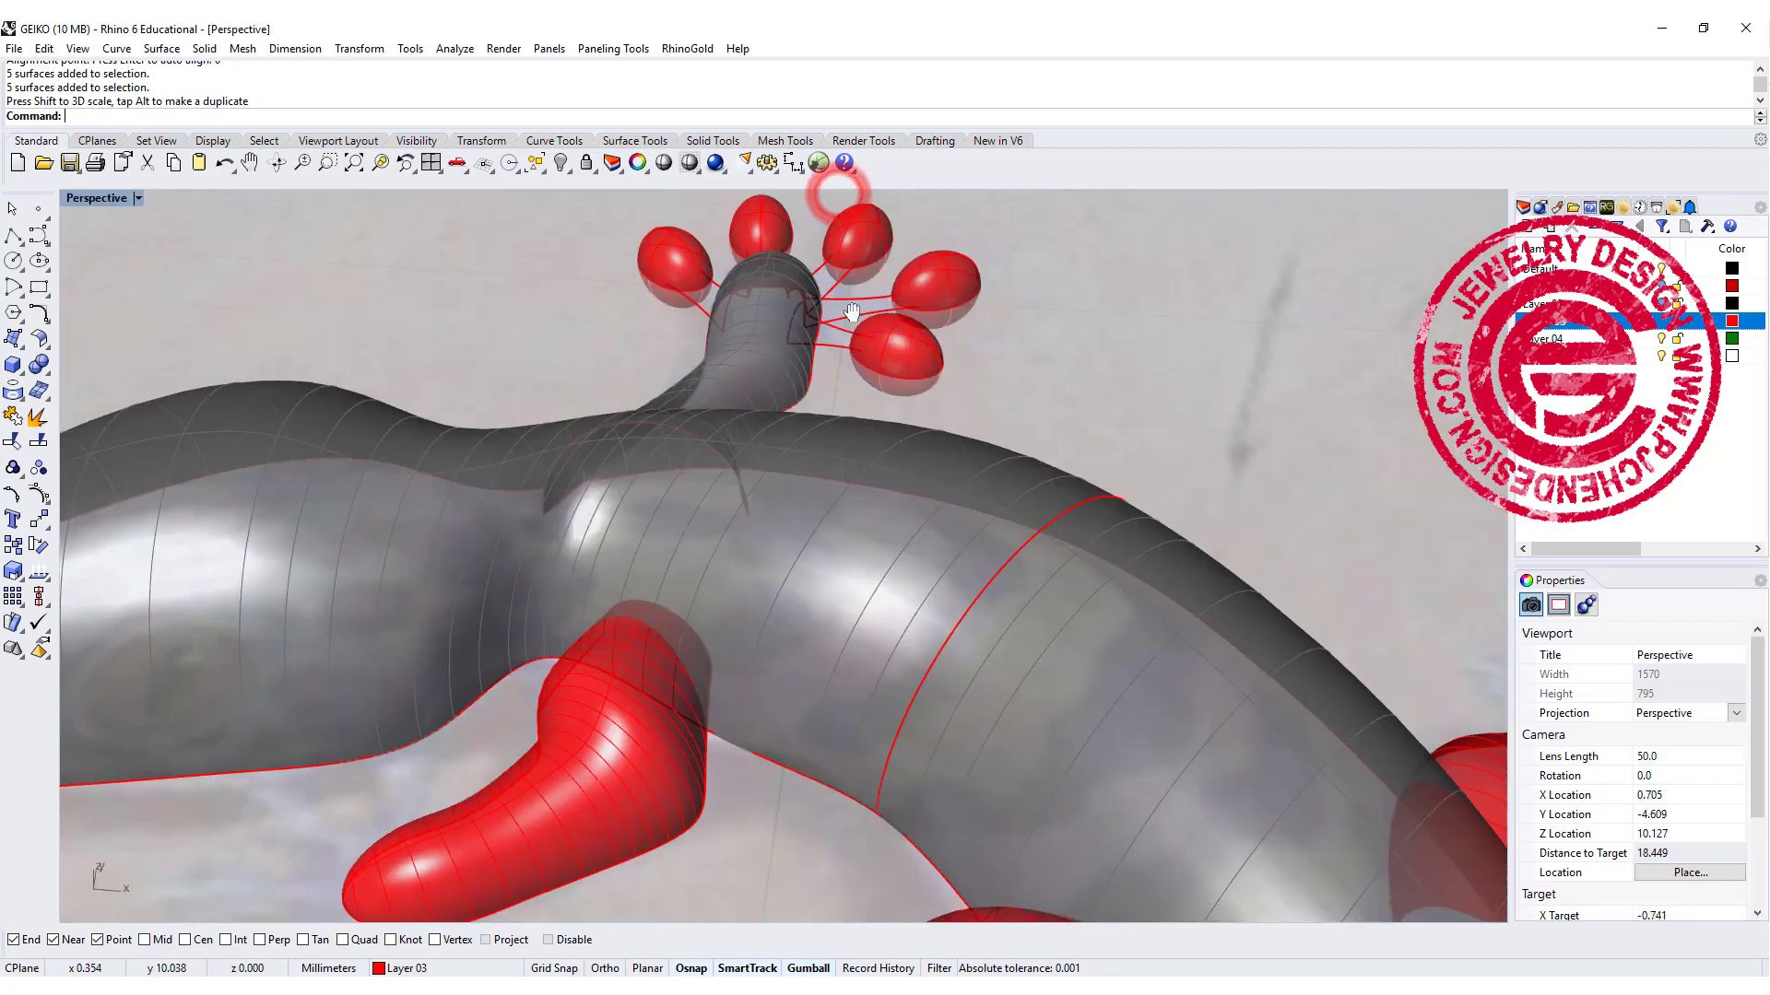
click(13, 236)
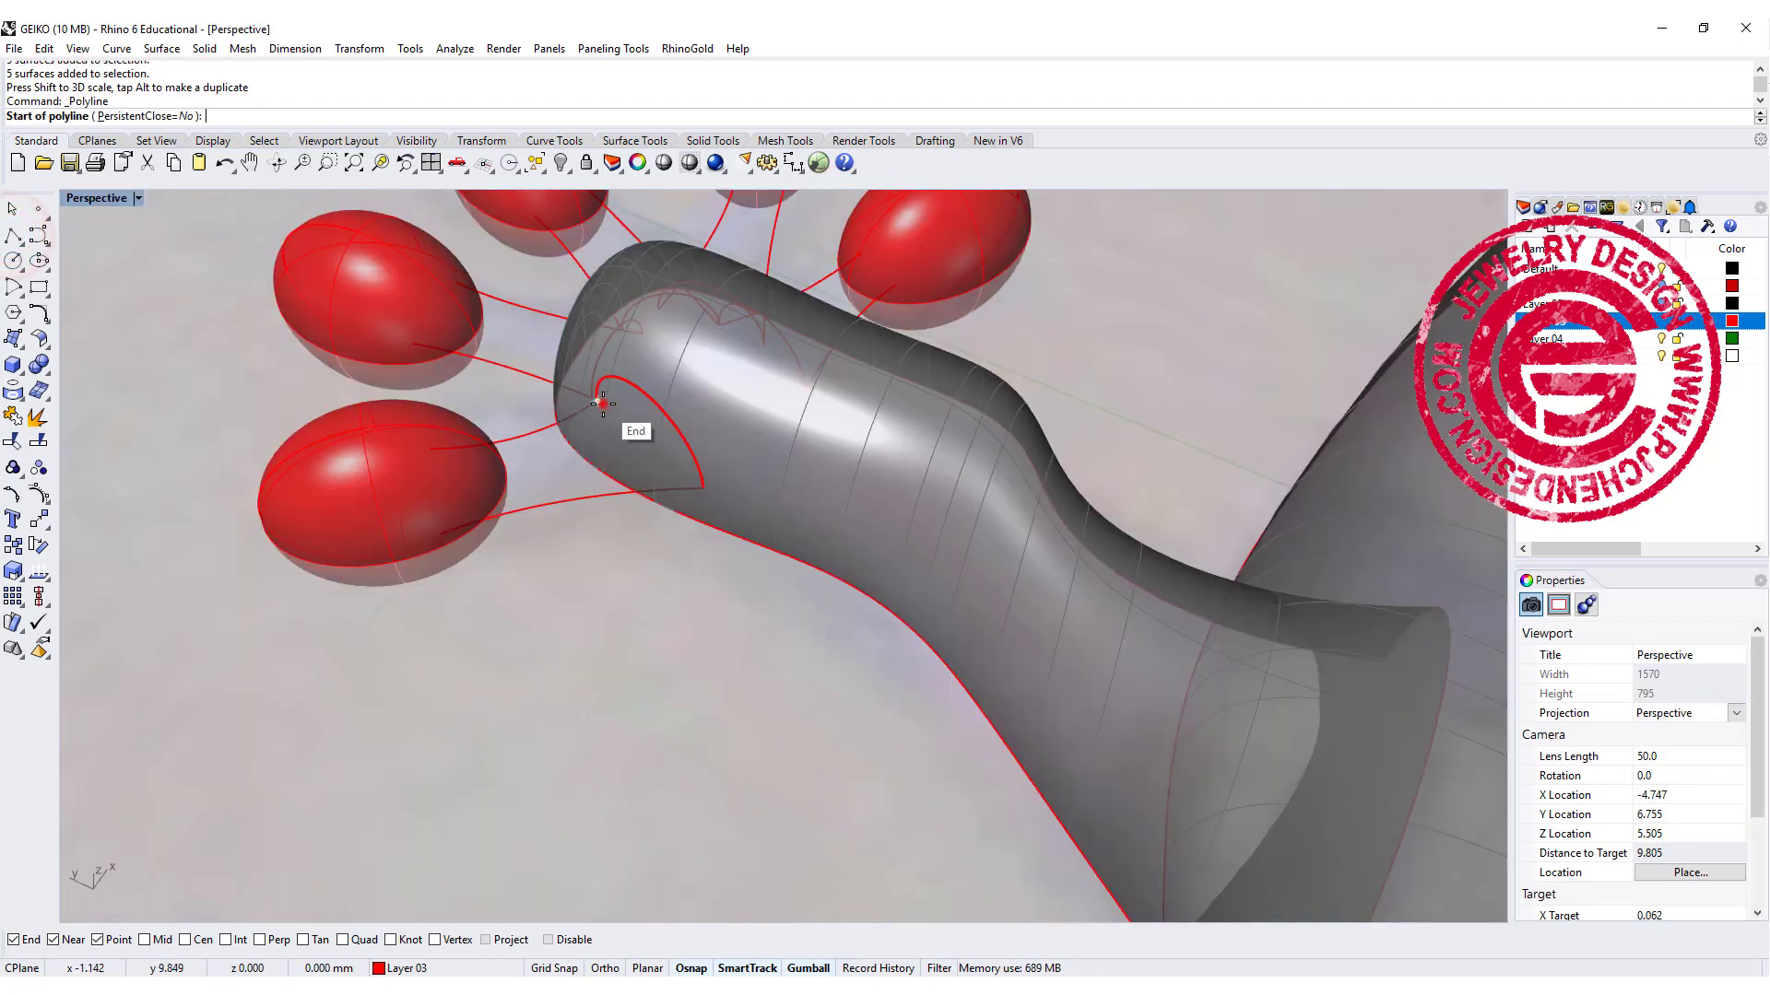
click(603, 403)
click(701, 483)
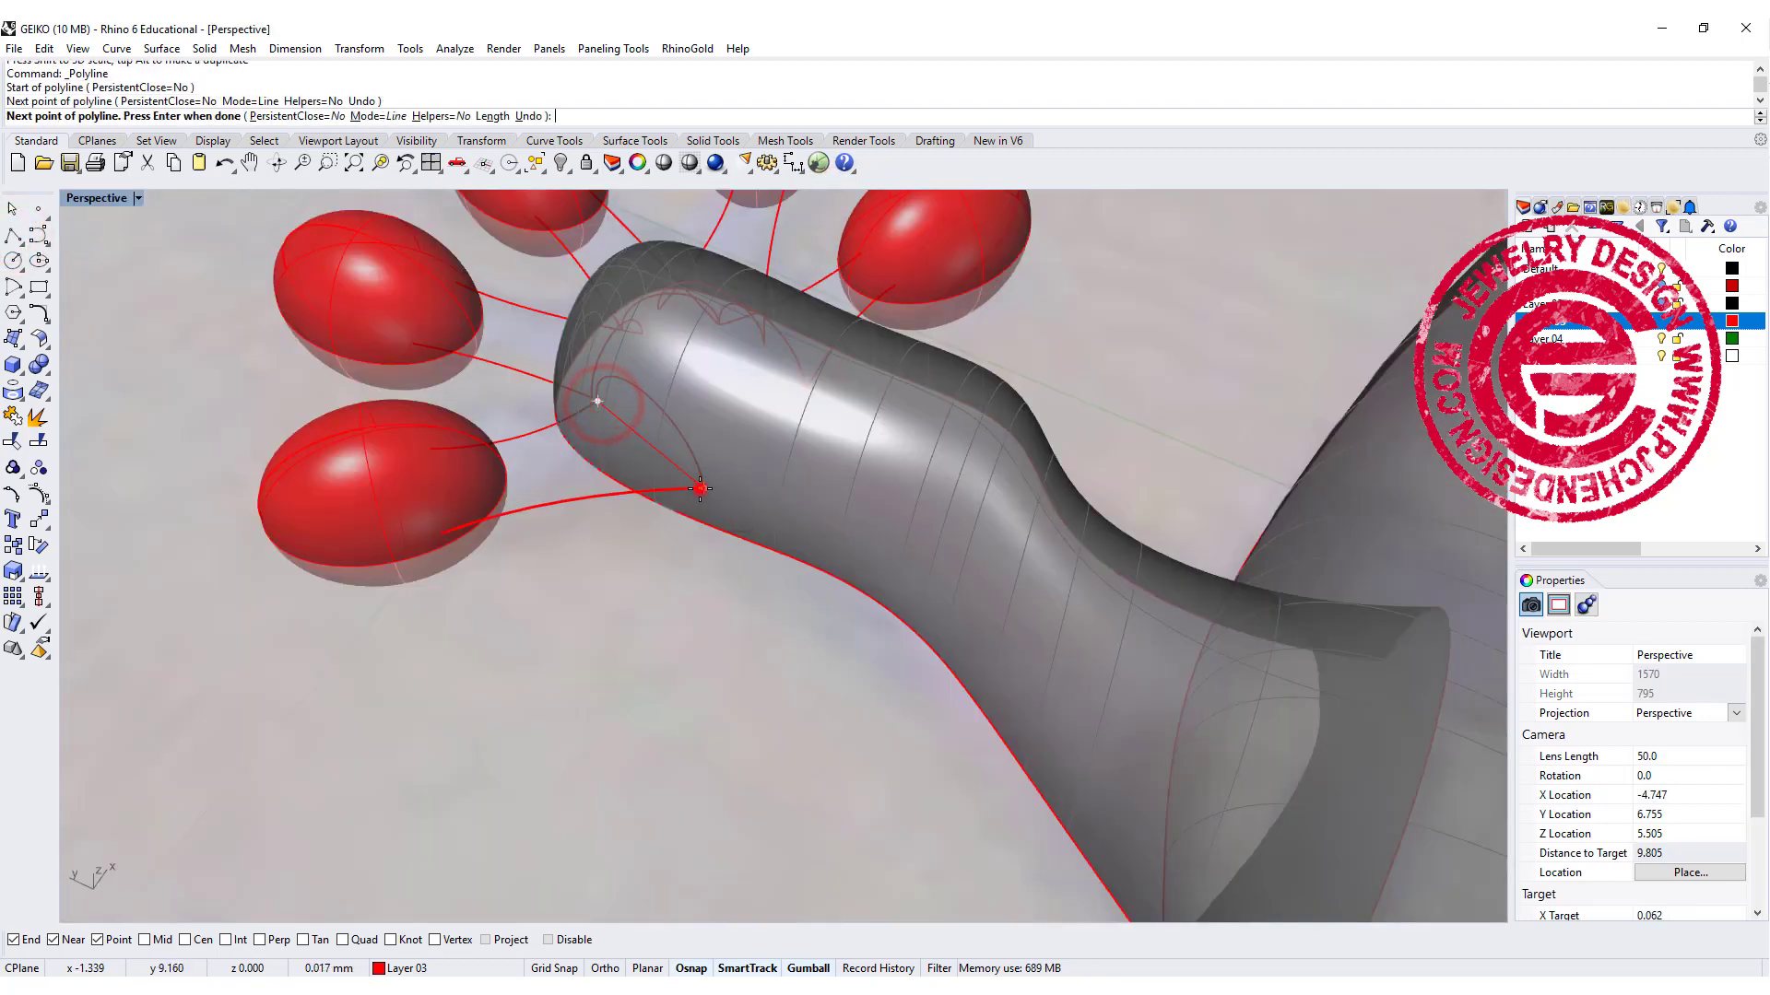
right_click(701, 481)
Step: Draw a straight polyline between the ends of the second toe's arc, next to the leftmost toe
right_drag(699, 480, 682, 446)
right_click(742, 483)
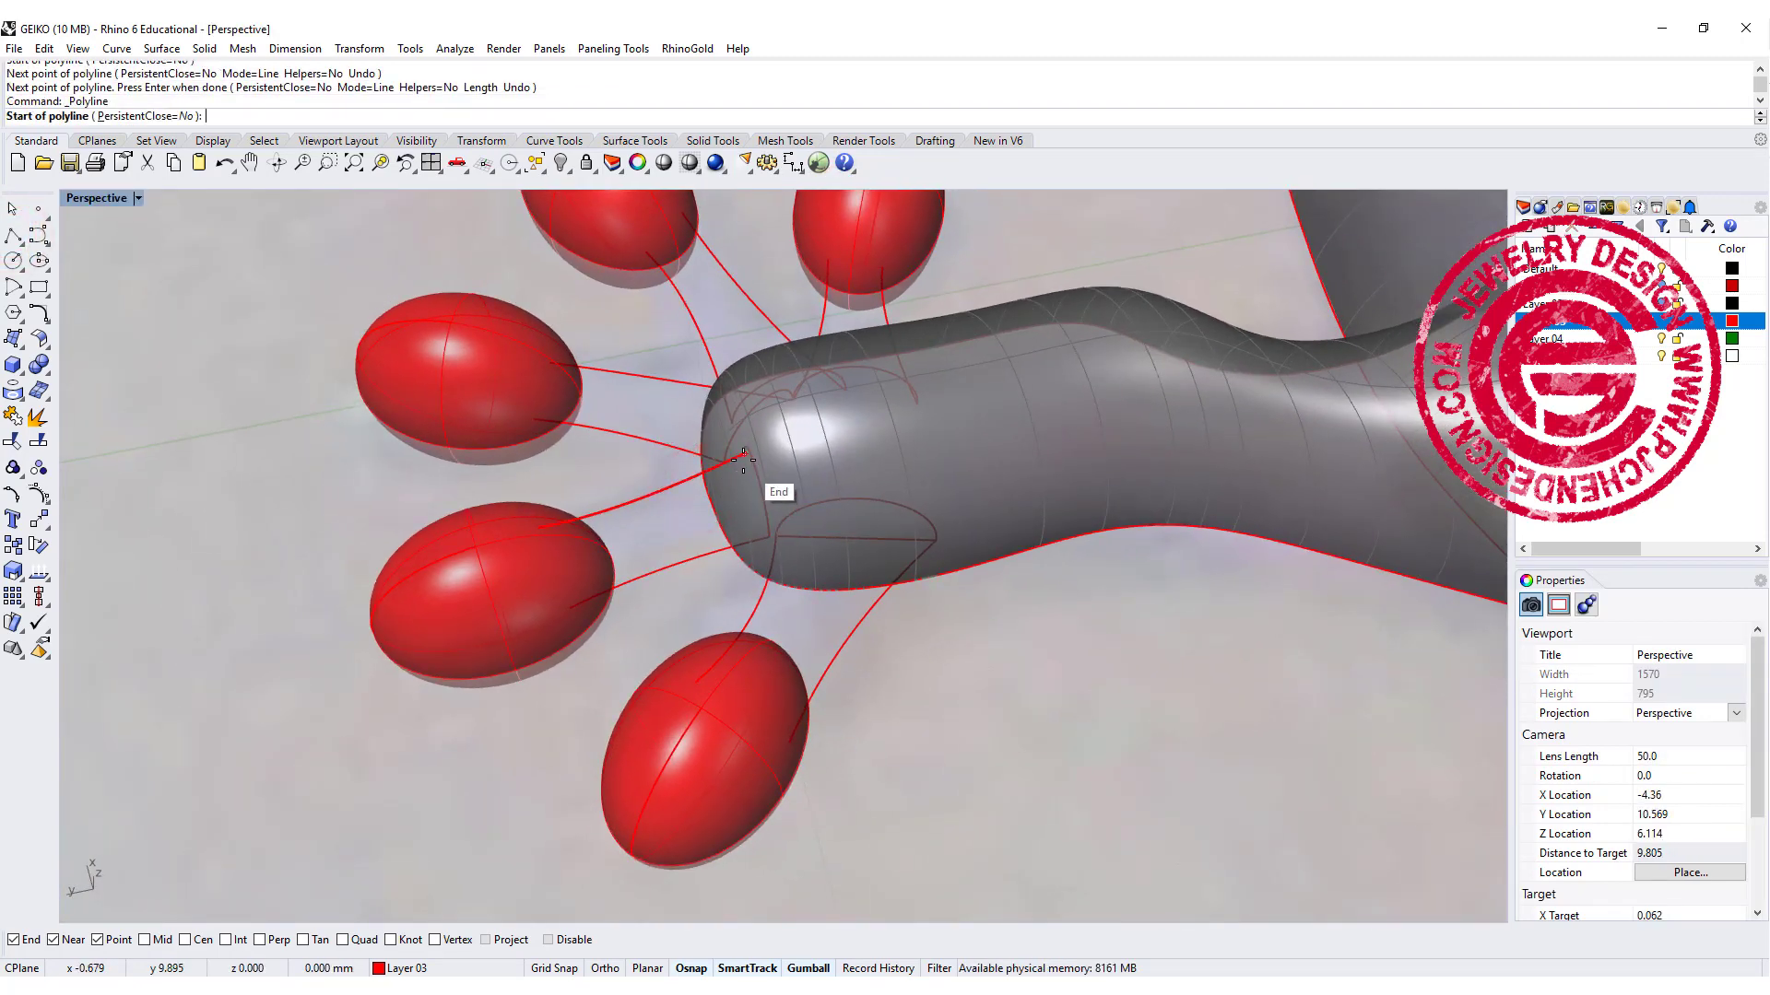
click(744, 453)
click(760, 535)
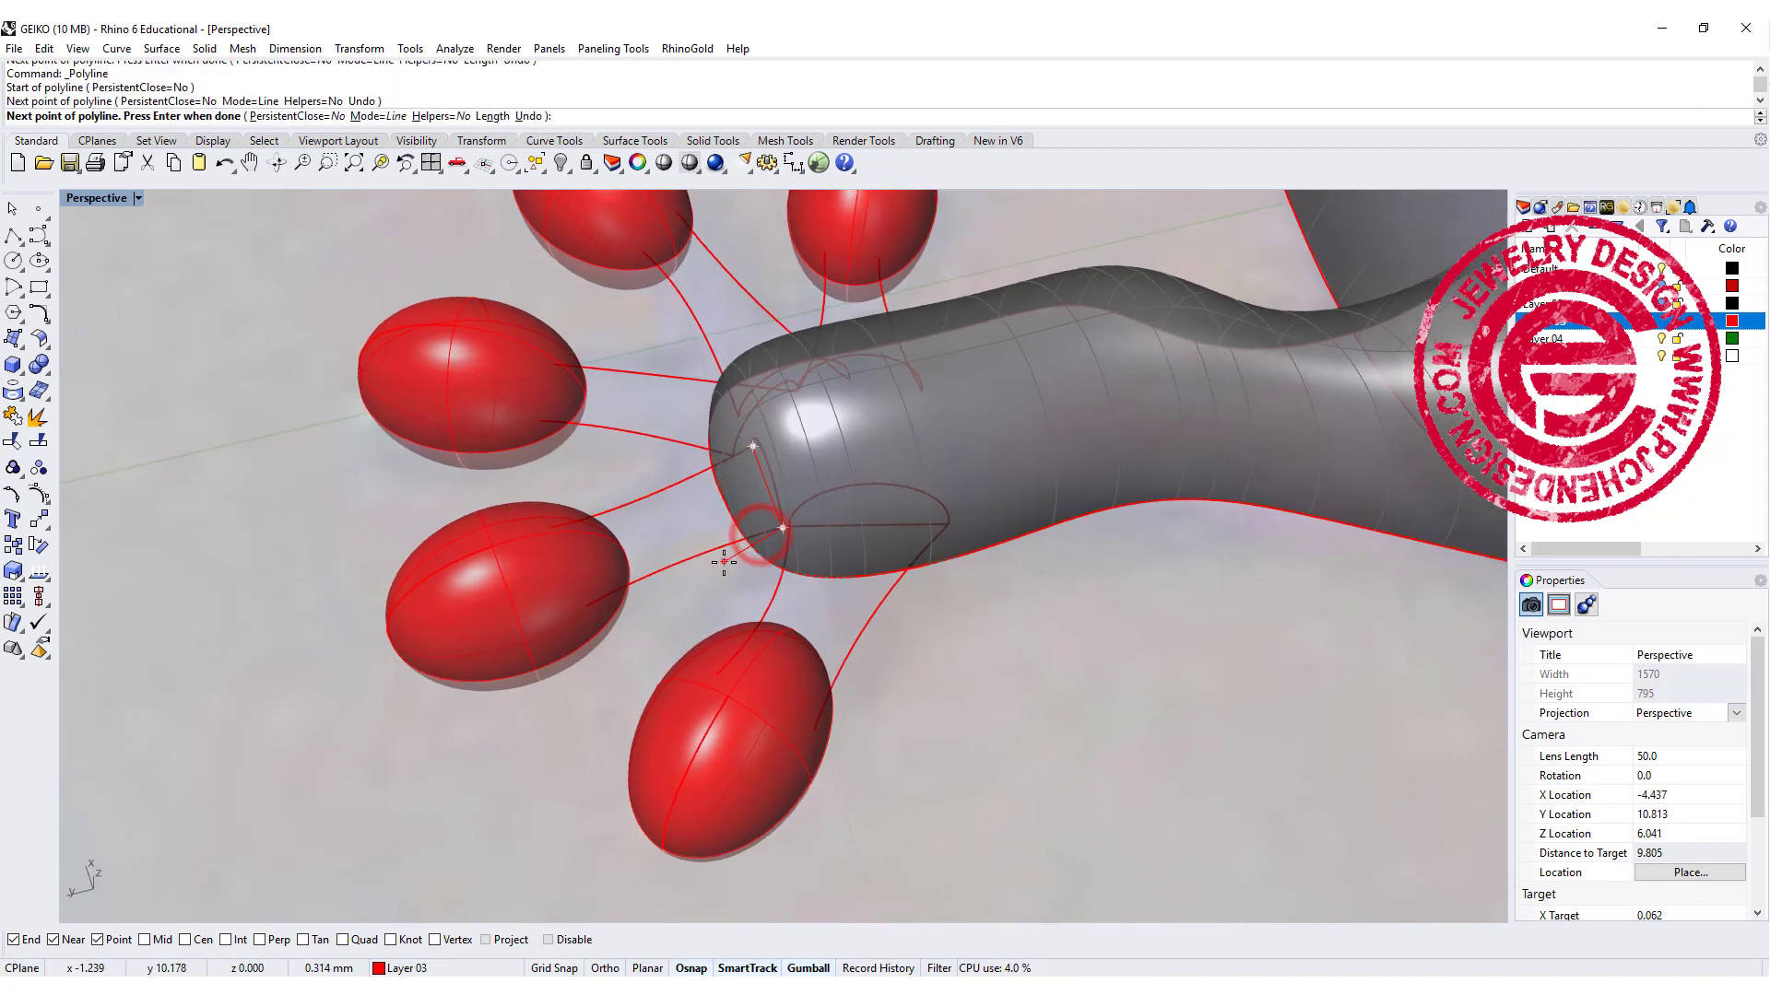
right_click(841, 542)
Step: Draw a straight polyline between the ends of the middle toe's arc
right_drag(841, 541, 986, 500)
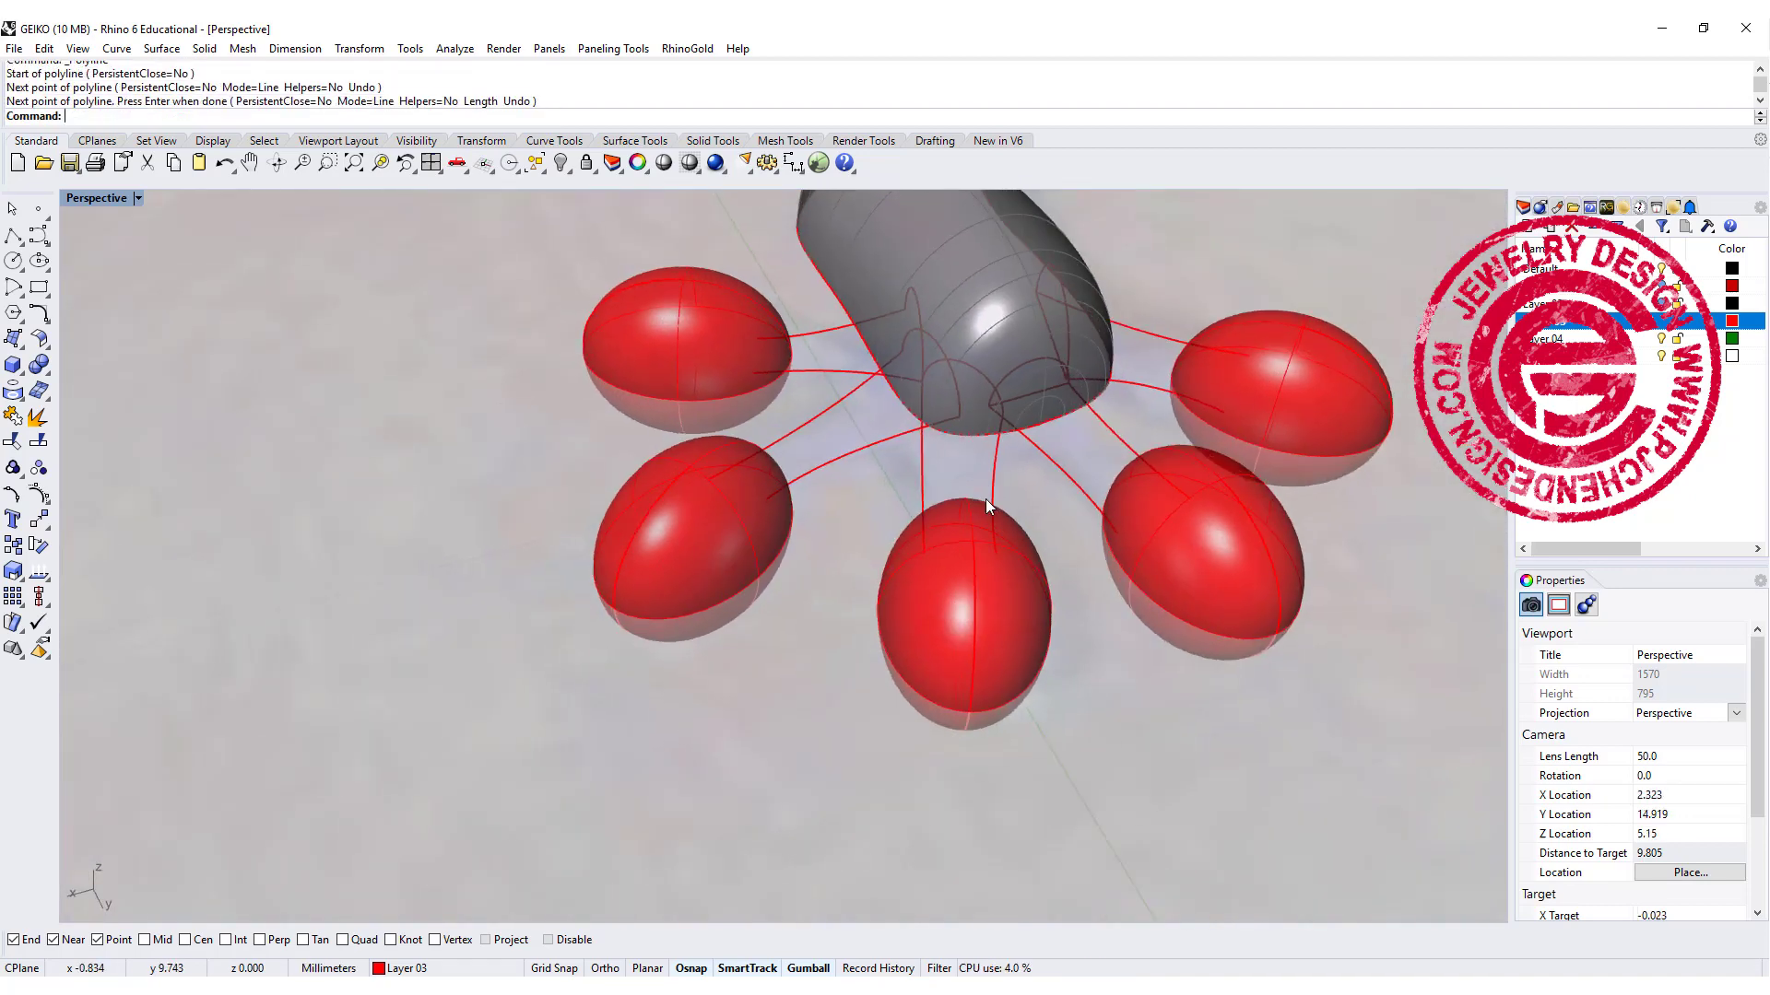
scroll(927, 391, up, 6)
right_click(928, 392)
click(916, 371)
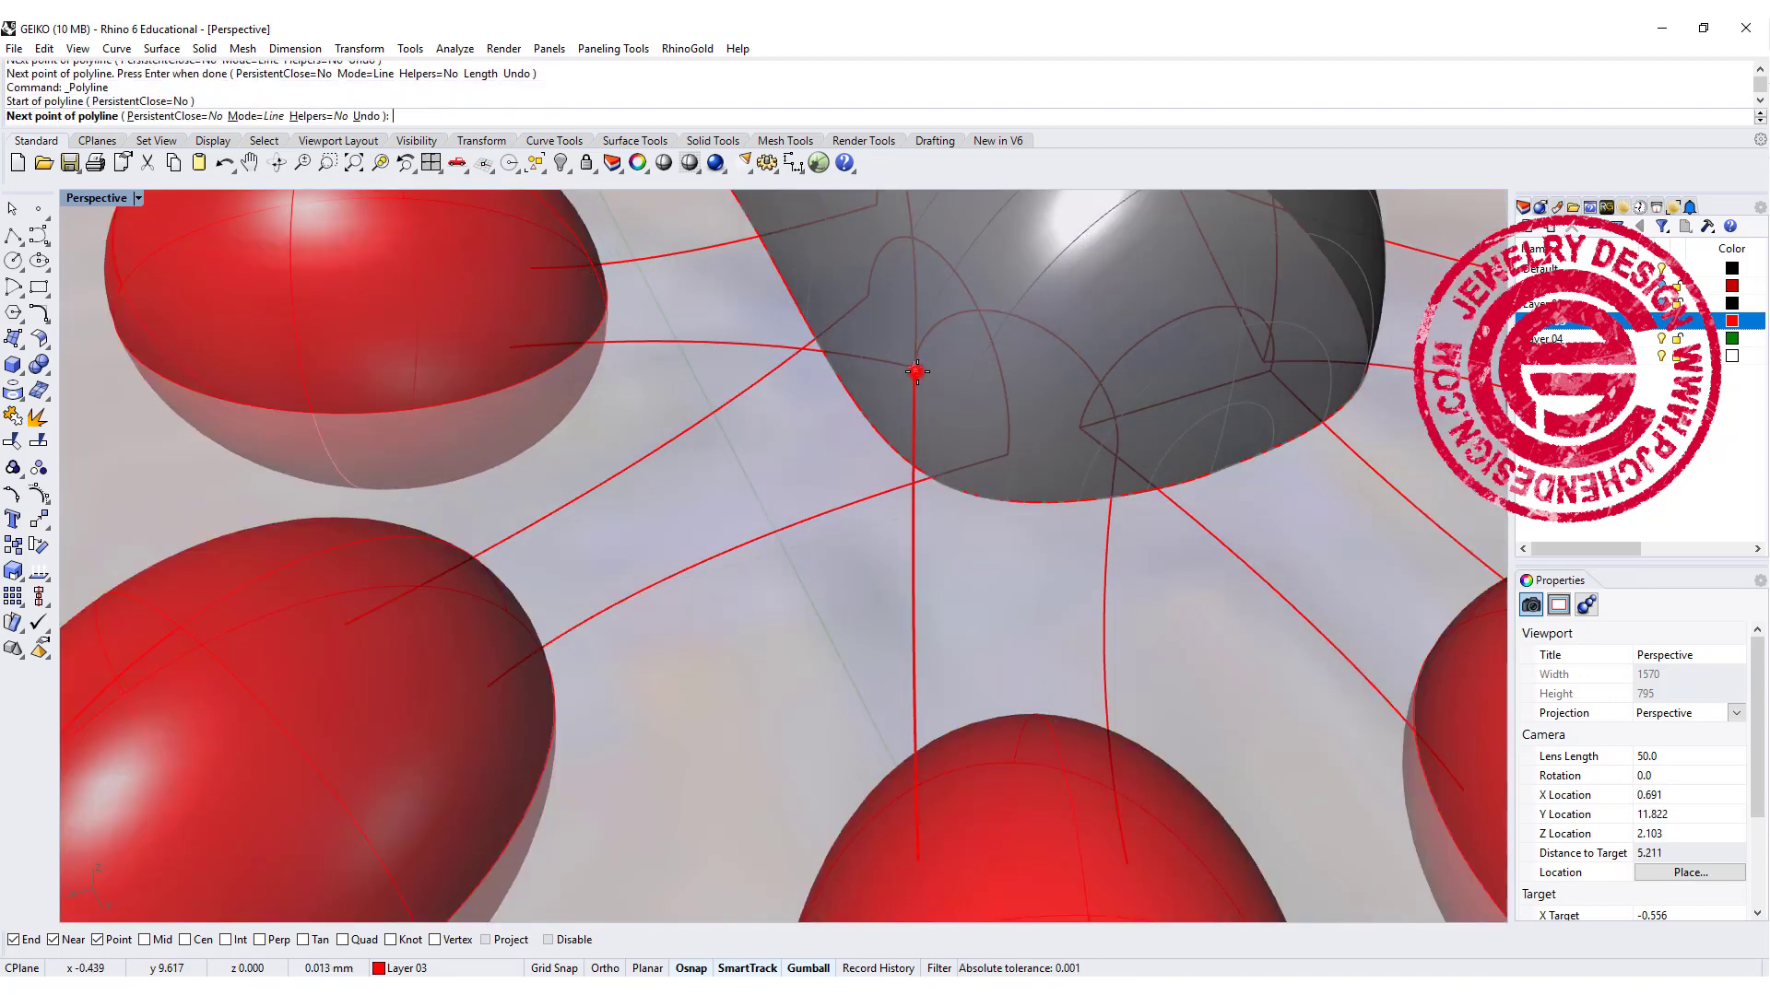
click(1113, 478)
right_click(1122, 454)
Step: Draw a straight polyline between the ends of the fourth toe's arc
right_drag(856, 415, 749, 426)
right_click(748, 426)
click(707, 433)
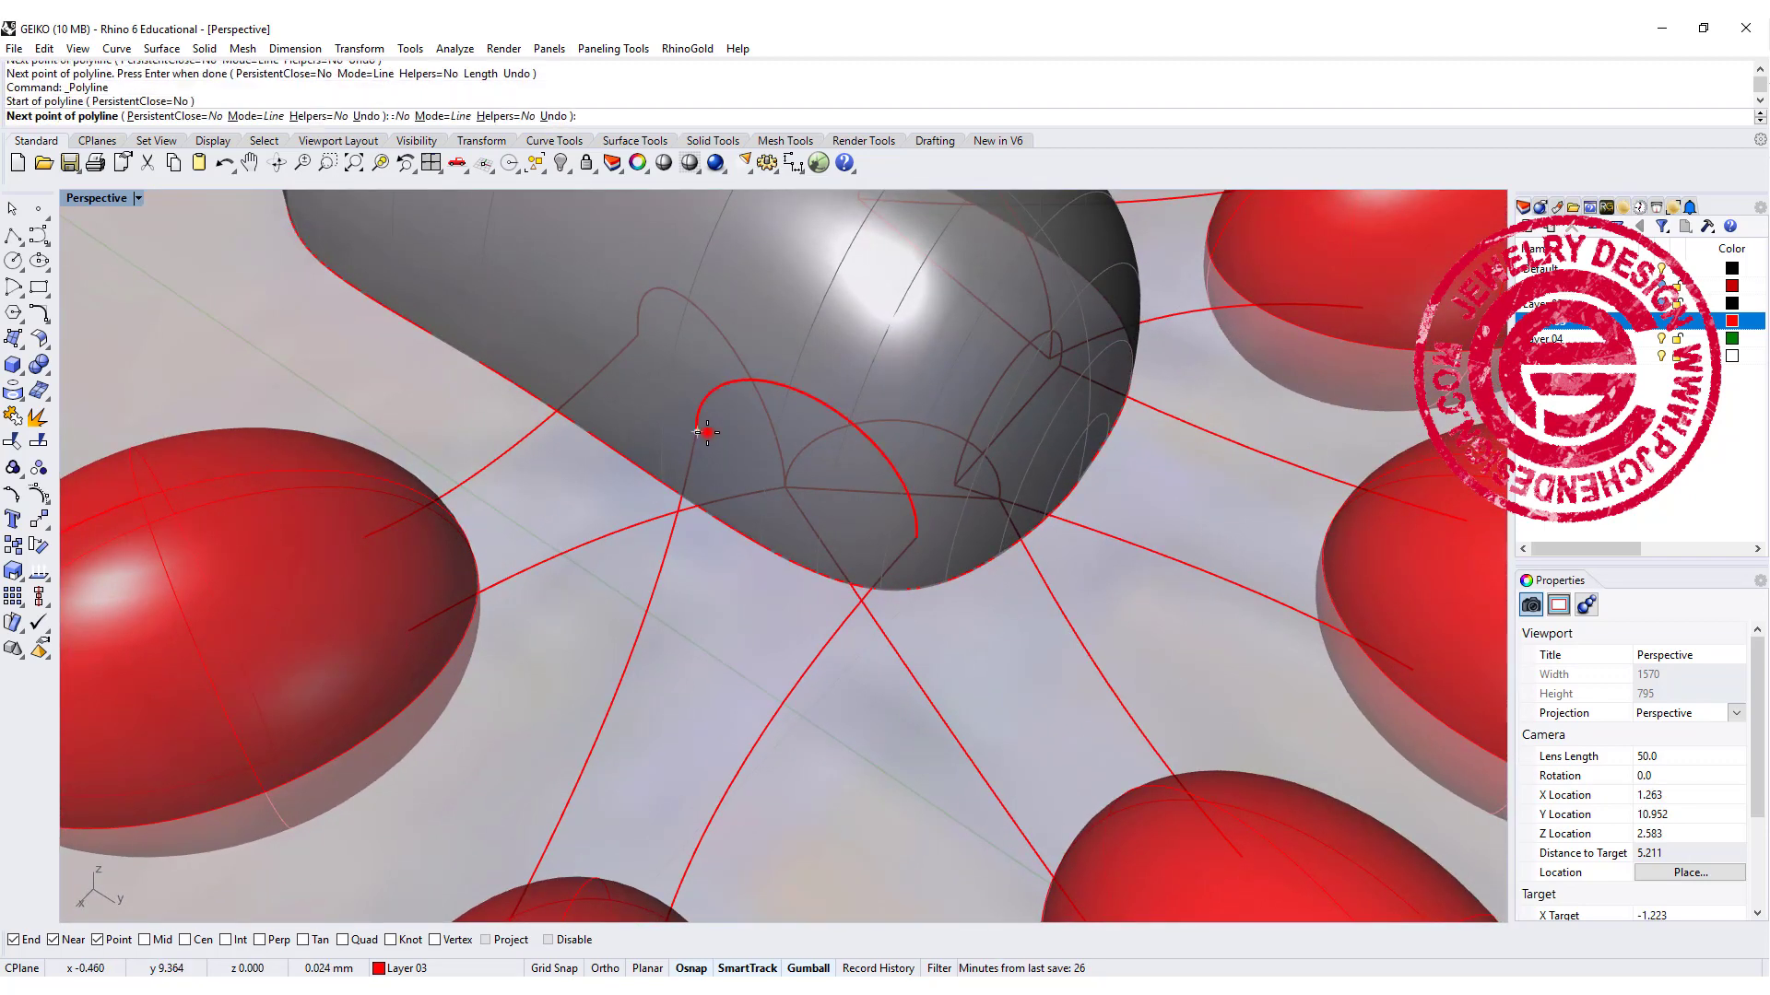
click(909, 516)
right_click(912, 523)
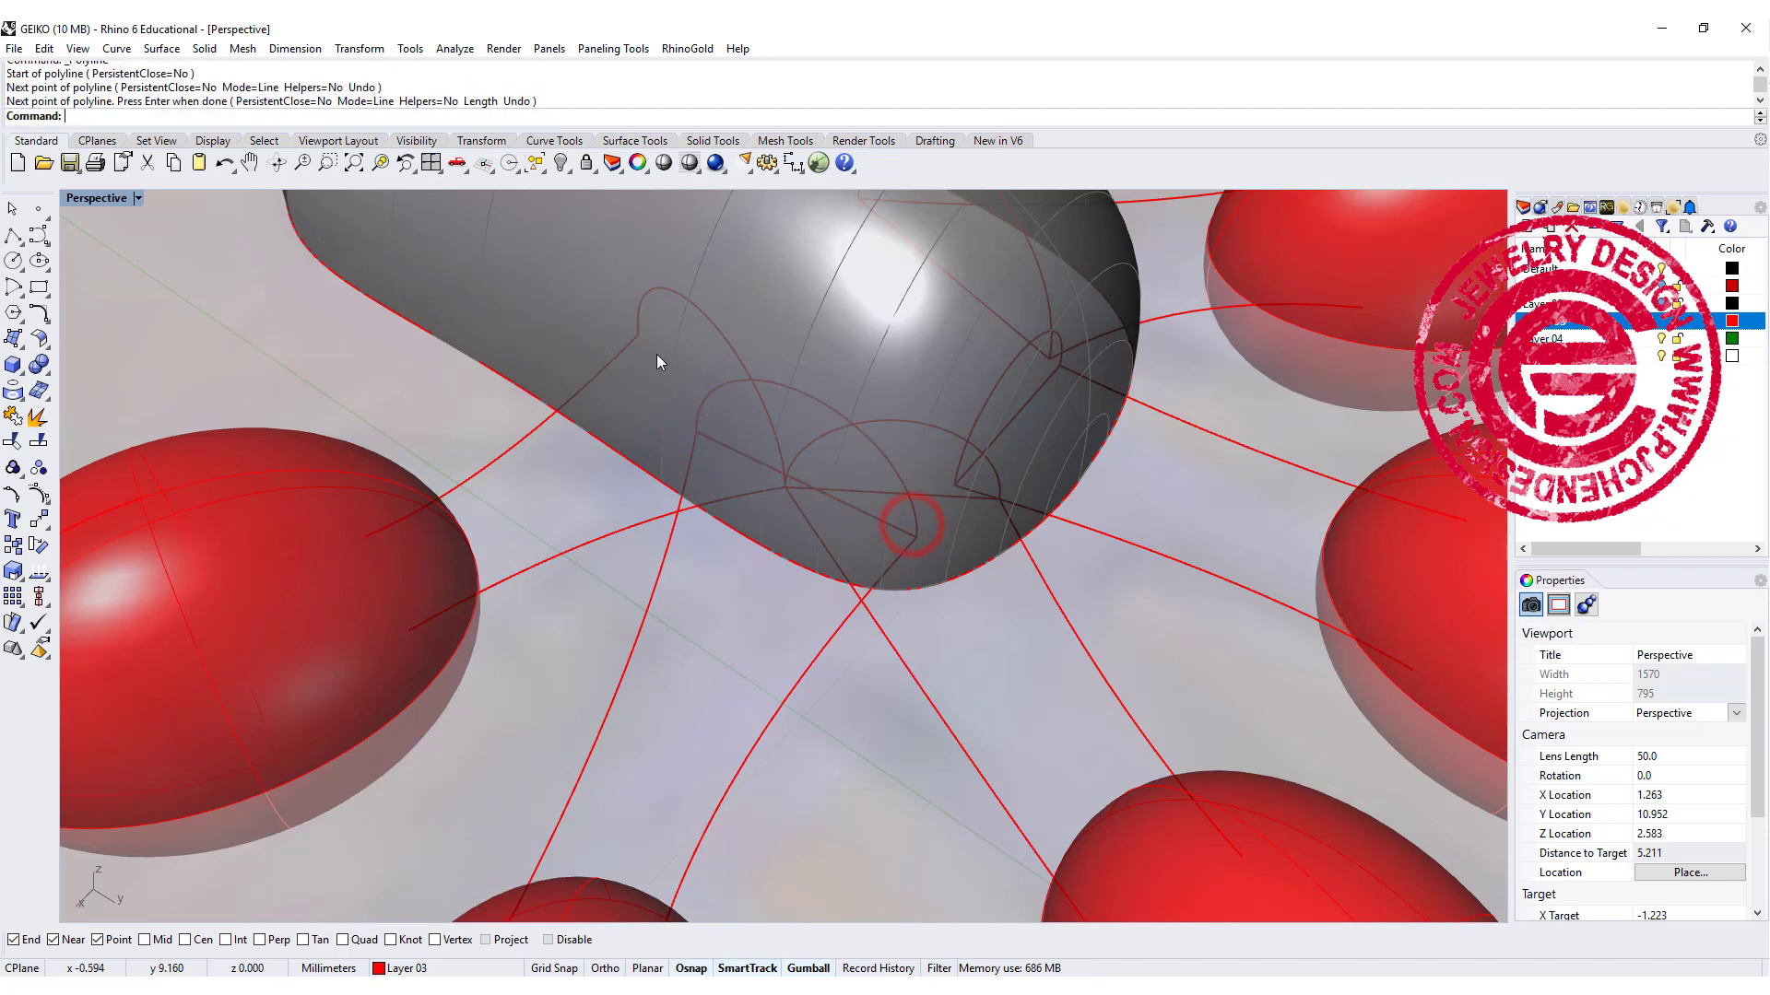
Step: Draw a straight polyline between the ends of the lowest toe's arc
right_click(658, 361)
click(637, 334)
click(783, 486)
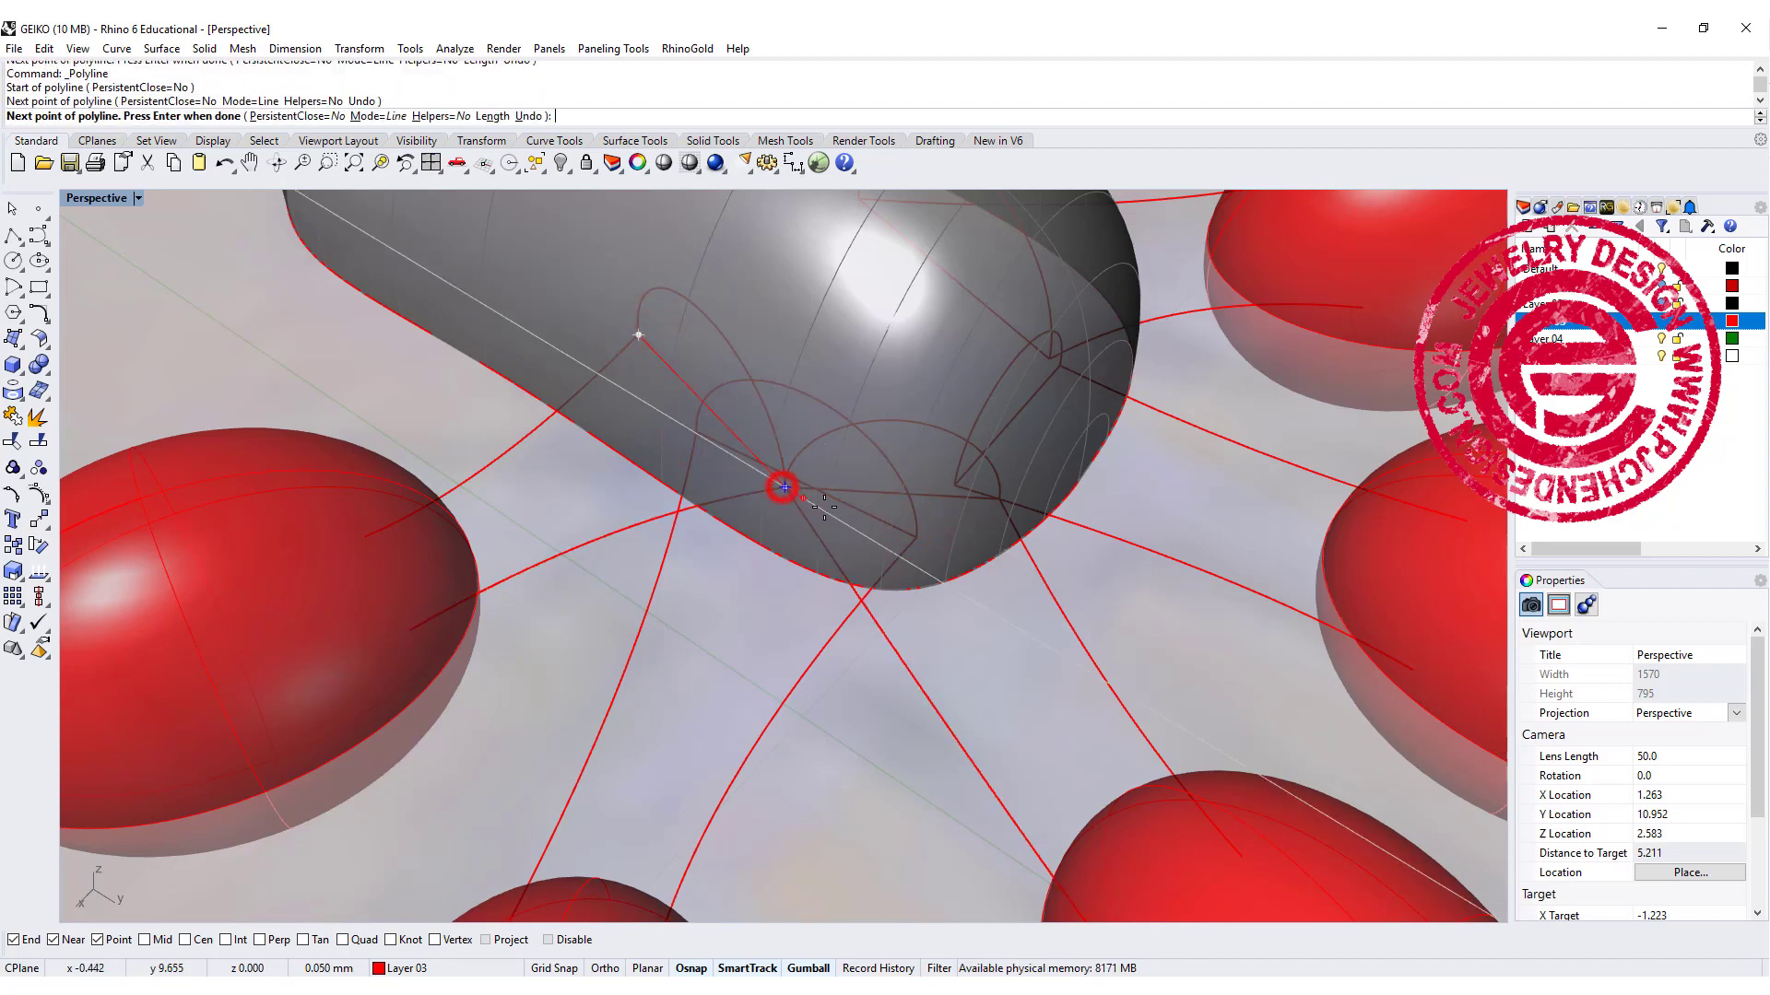
right_click(777, 446)
Step: Join the arc and base line of the lowest toe, and those of the fourth toe, into closed section curves
click(671, 361)
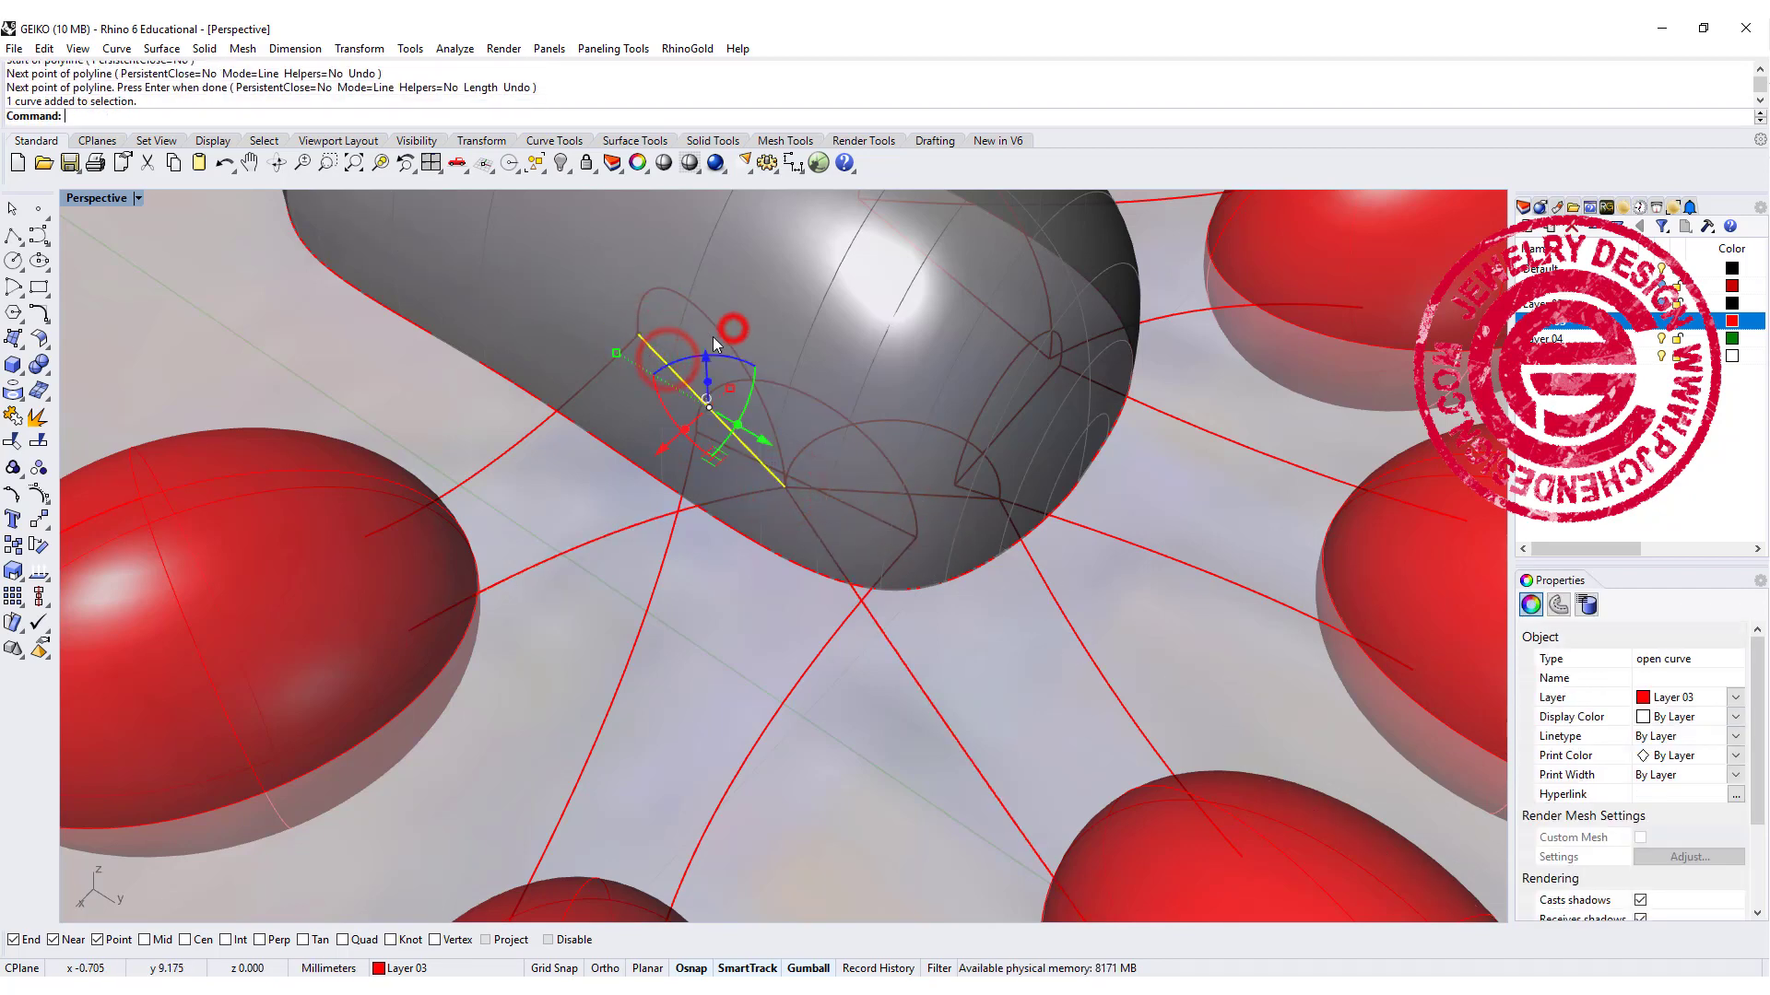
shift+click(718, 328)
click(13, 416)
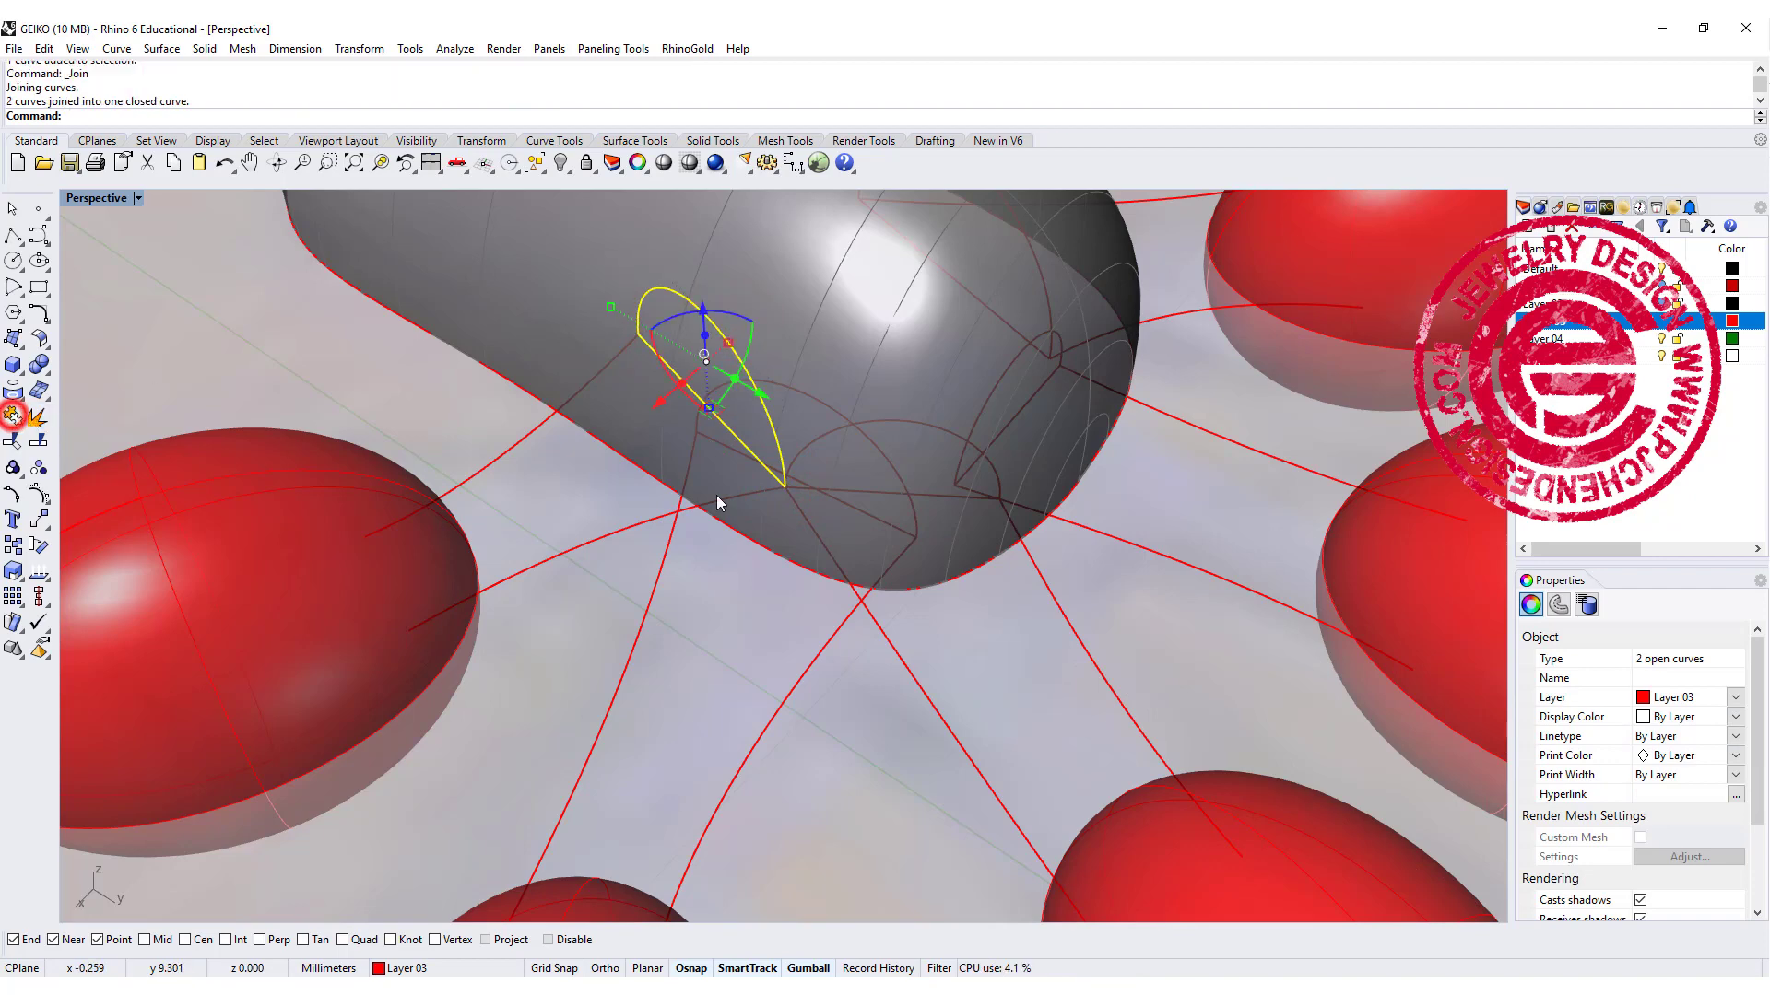
click(894, 527)
shift+click(891, 467)
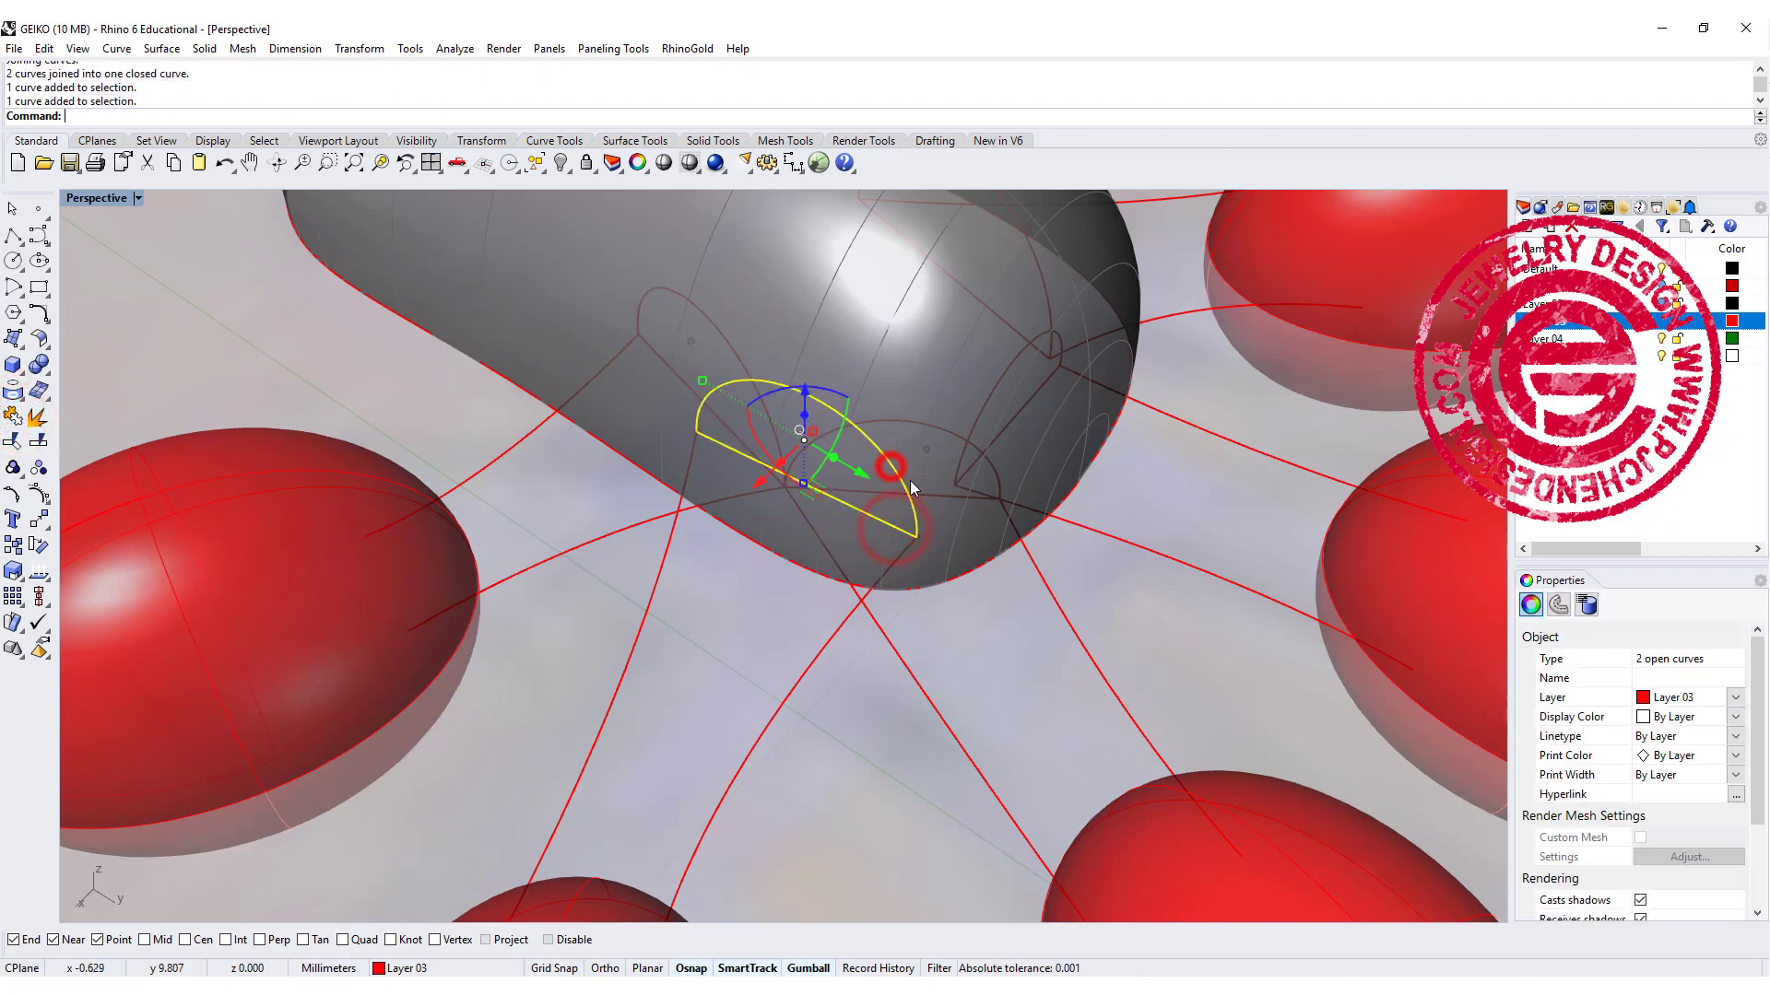
Step: Join the arc and base line of the middle toe, and those of the second toe, into closed section curves
click(929, 496)
shift+click(942, 435)
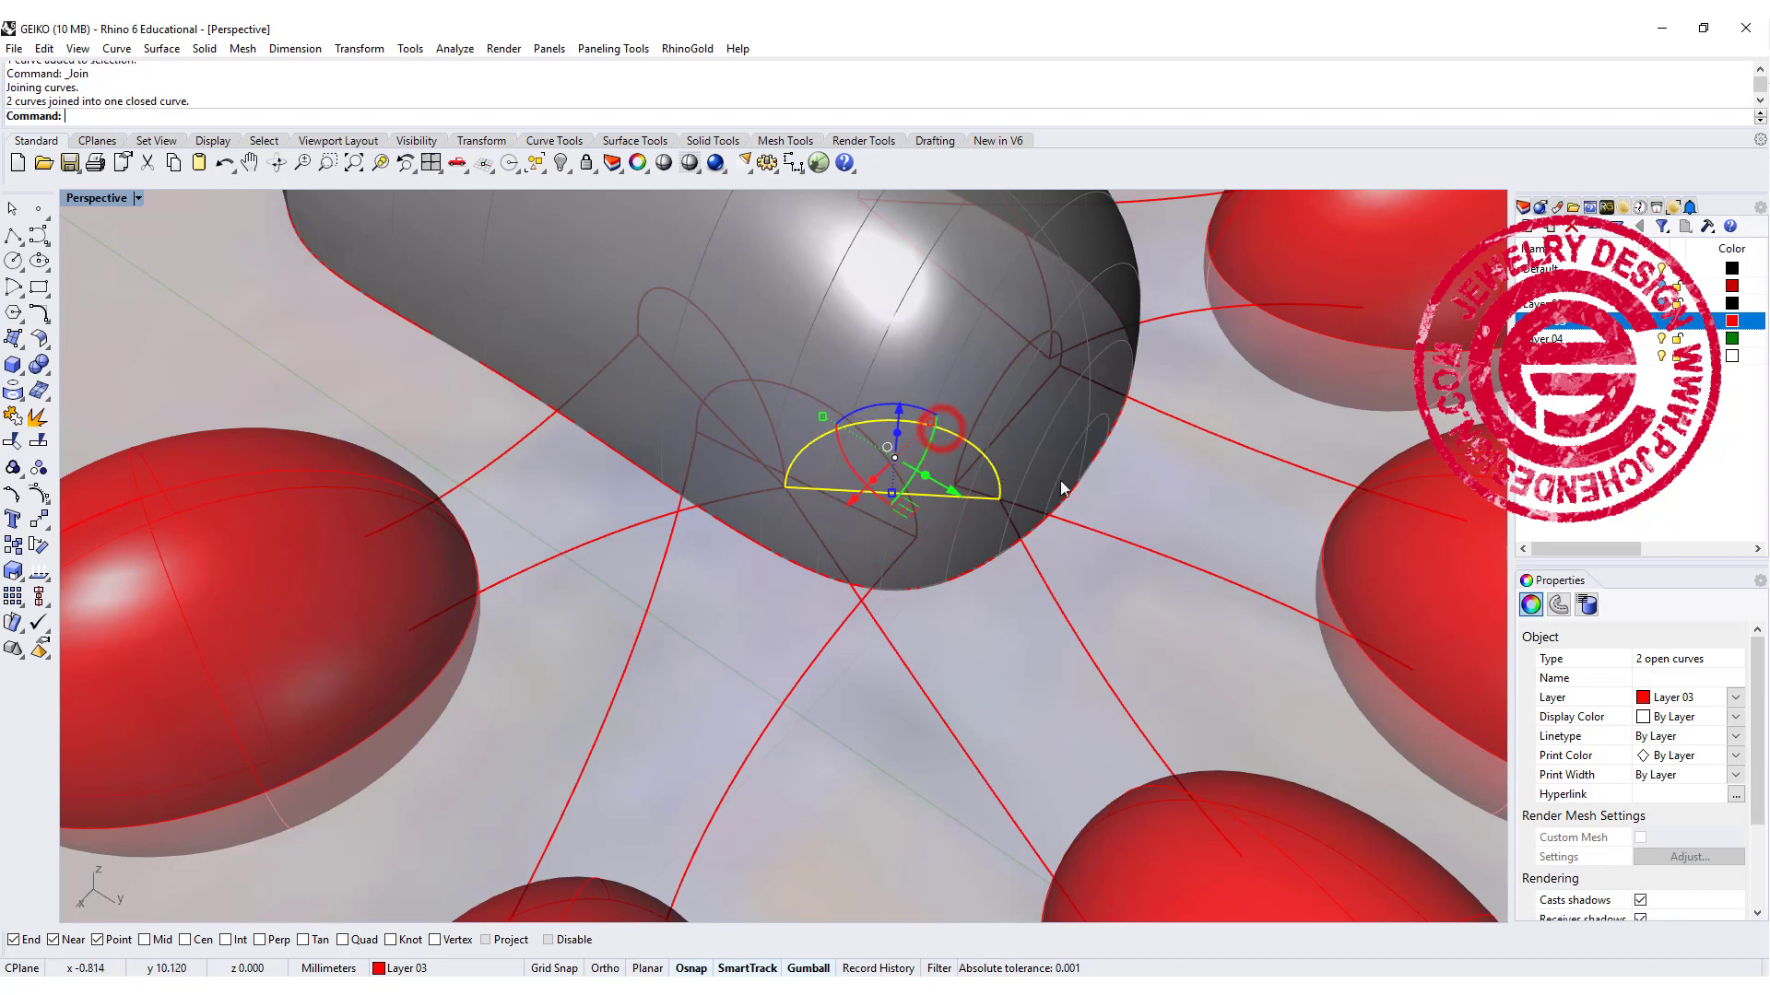
click(1023, 419)
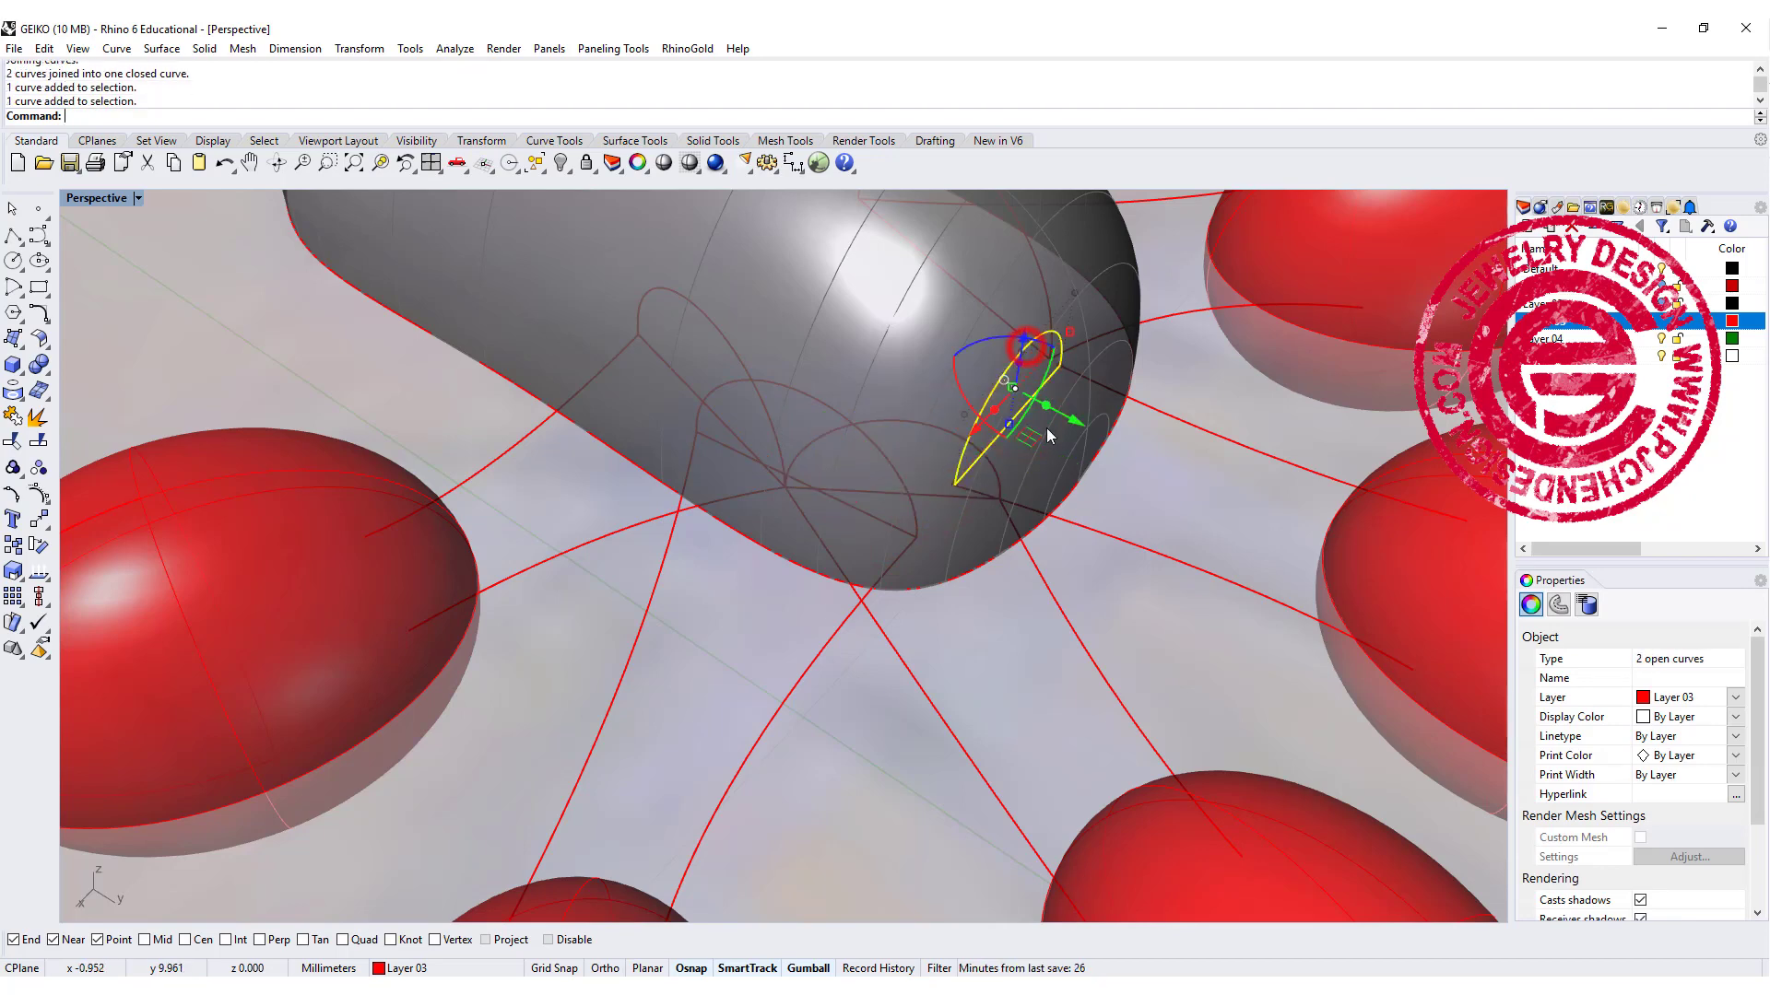
right_click(1047, 428)
Step: Join the leftmost toe's base line and arc into a closed section curve, check the joined curve, and clear the selection
right_drag(1047, 428, 877, 414)
right_click(874, 417)
click(870, 423)
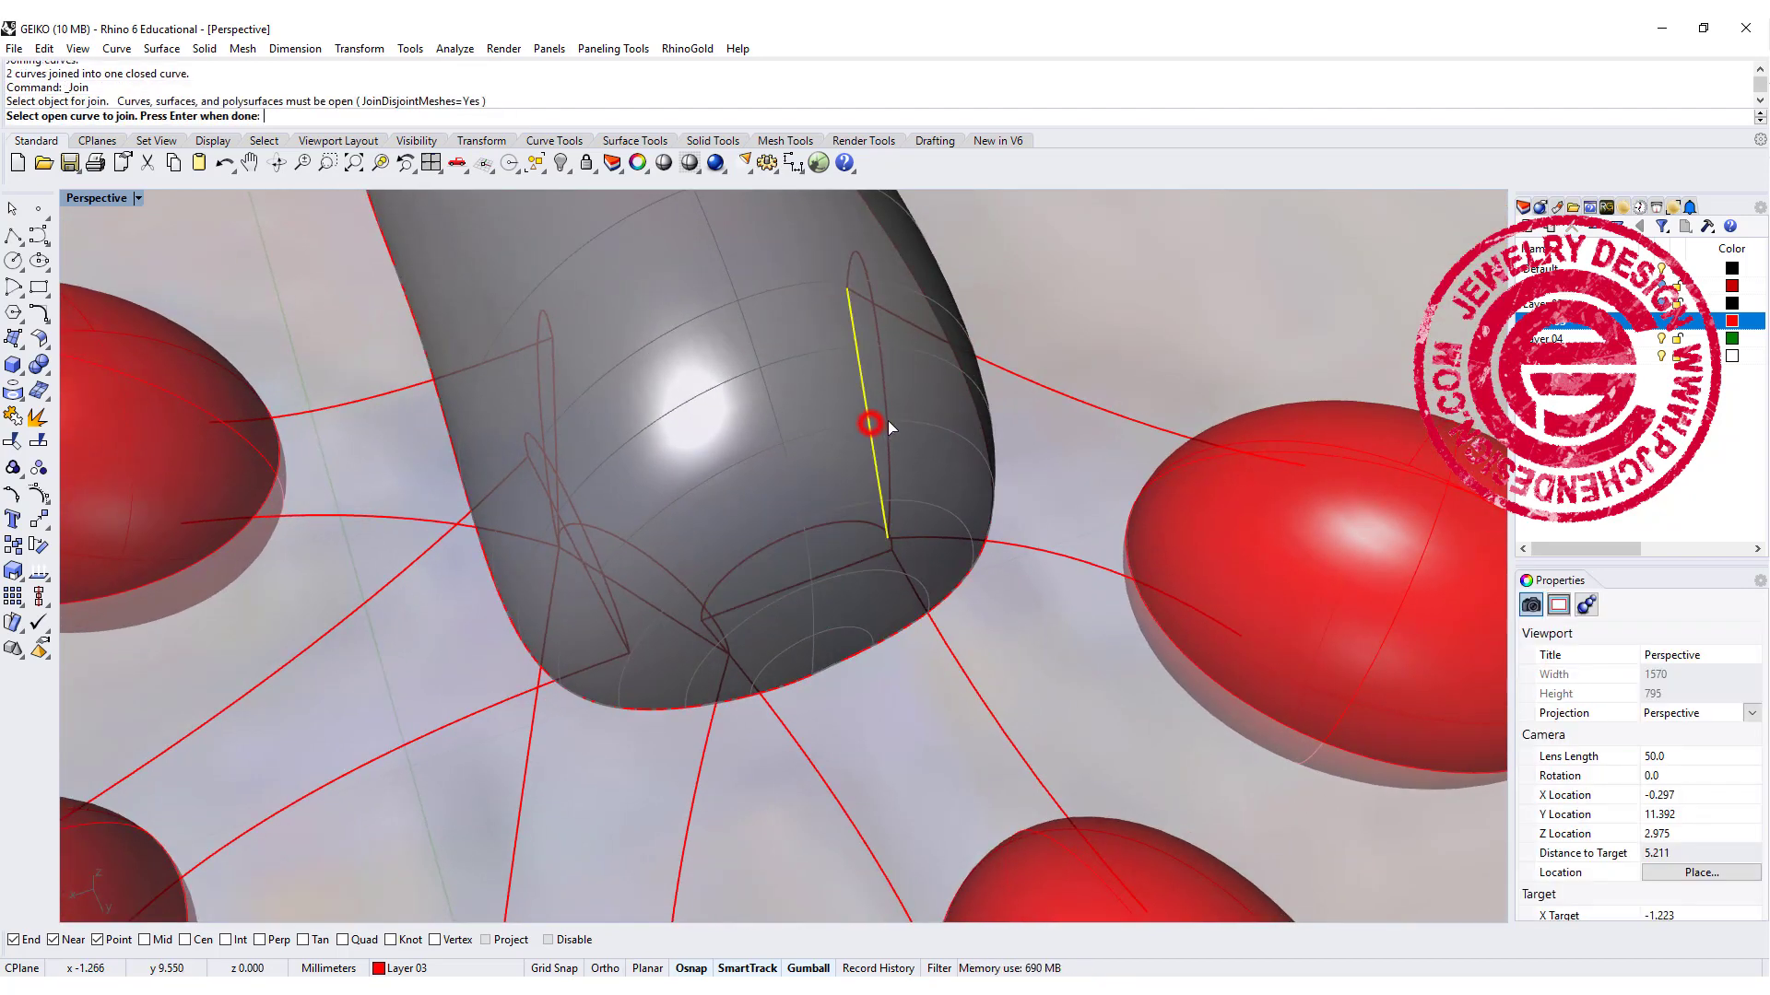
click(888, 420)
click(874, 441)
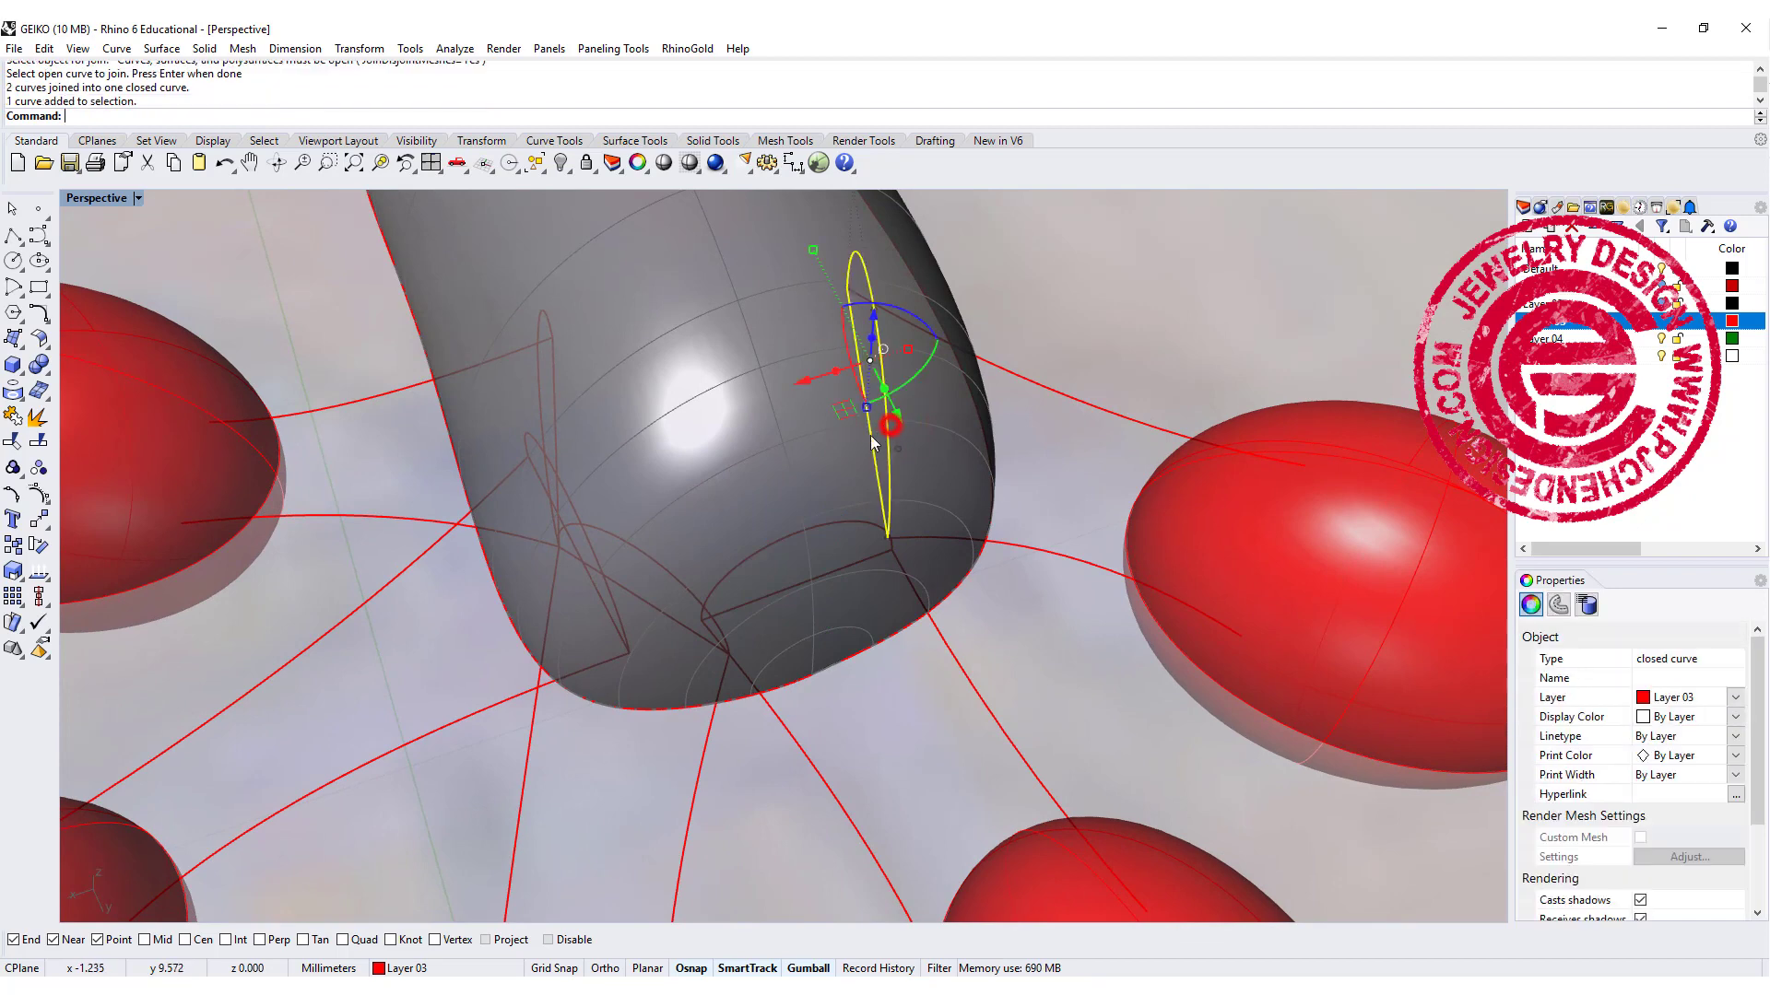
click(1120, 338)
Step: Create the leftmost toe's surface with Sweep 2 Rails, using its two side curves as rails and its closed section as profile
click(162, 48)
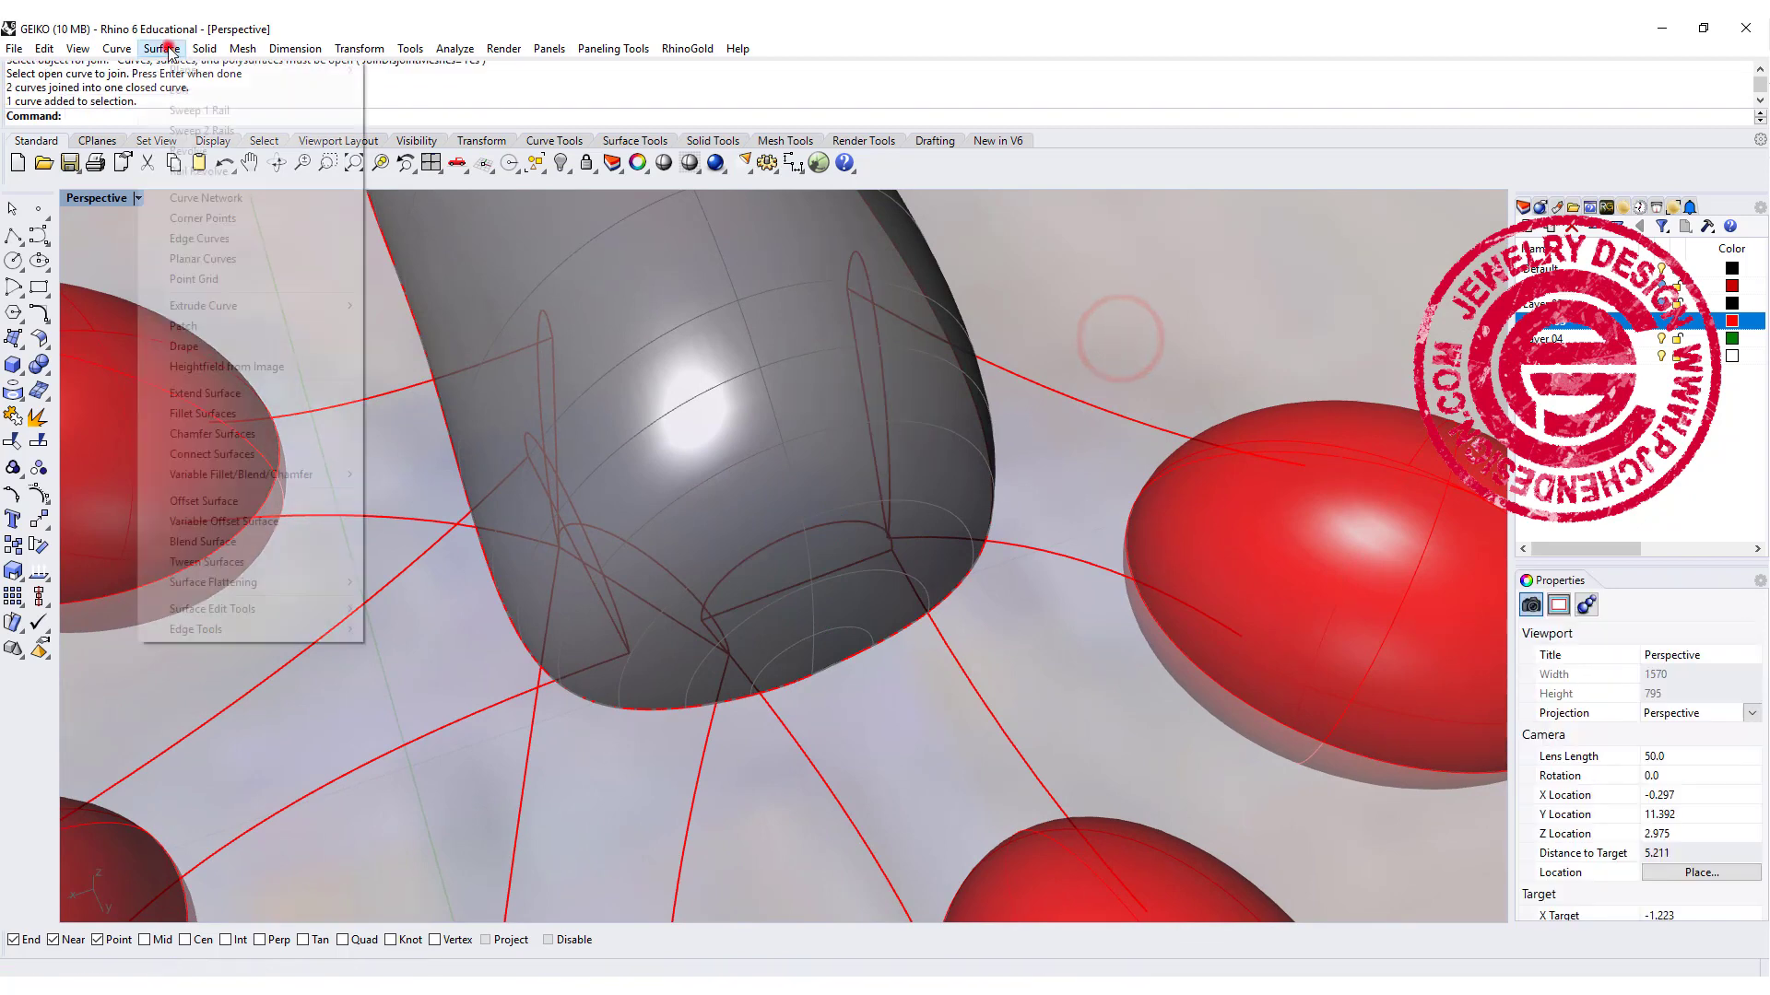
click(190, 132)
click(1053, 558)
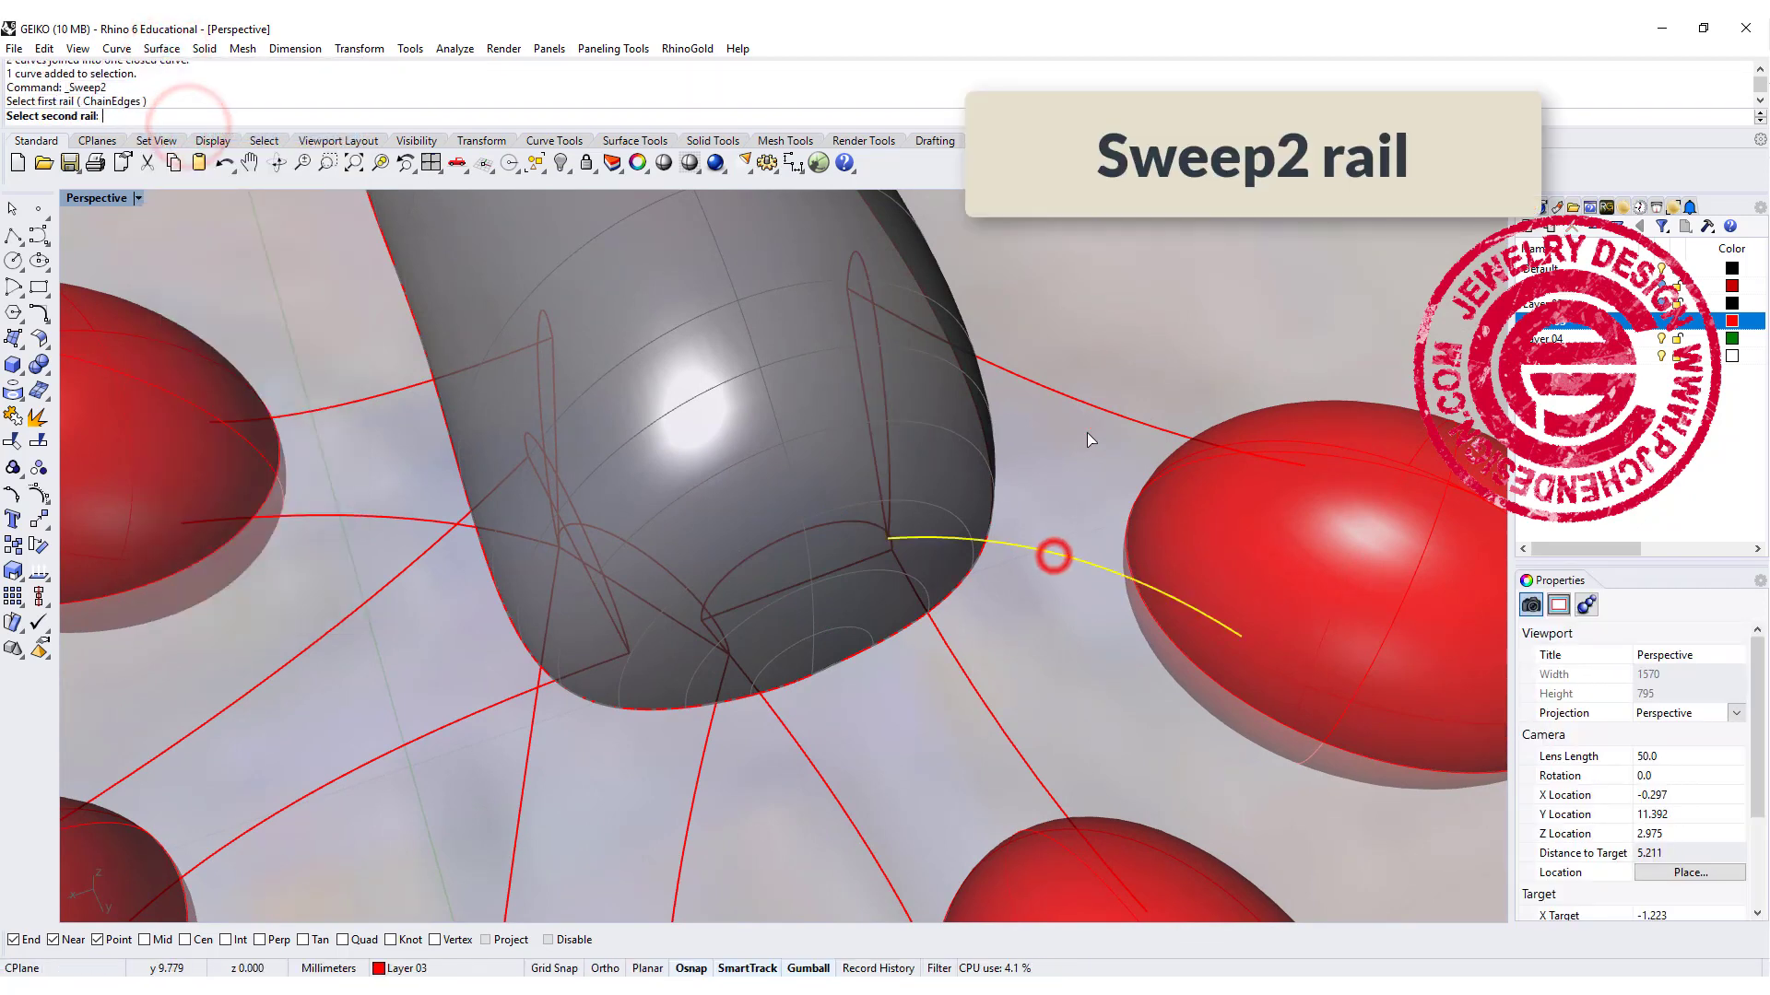
click(1101, 408)
click(890, 417)
key(Return)
key(Return)
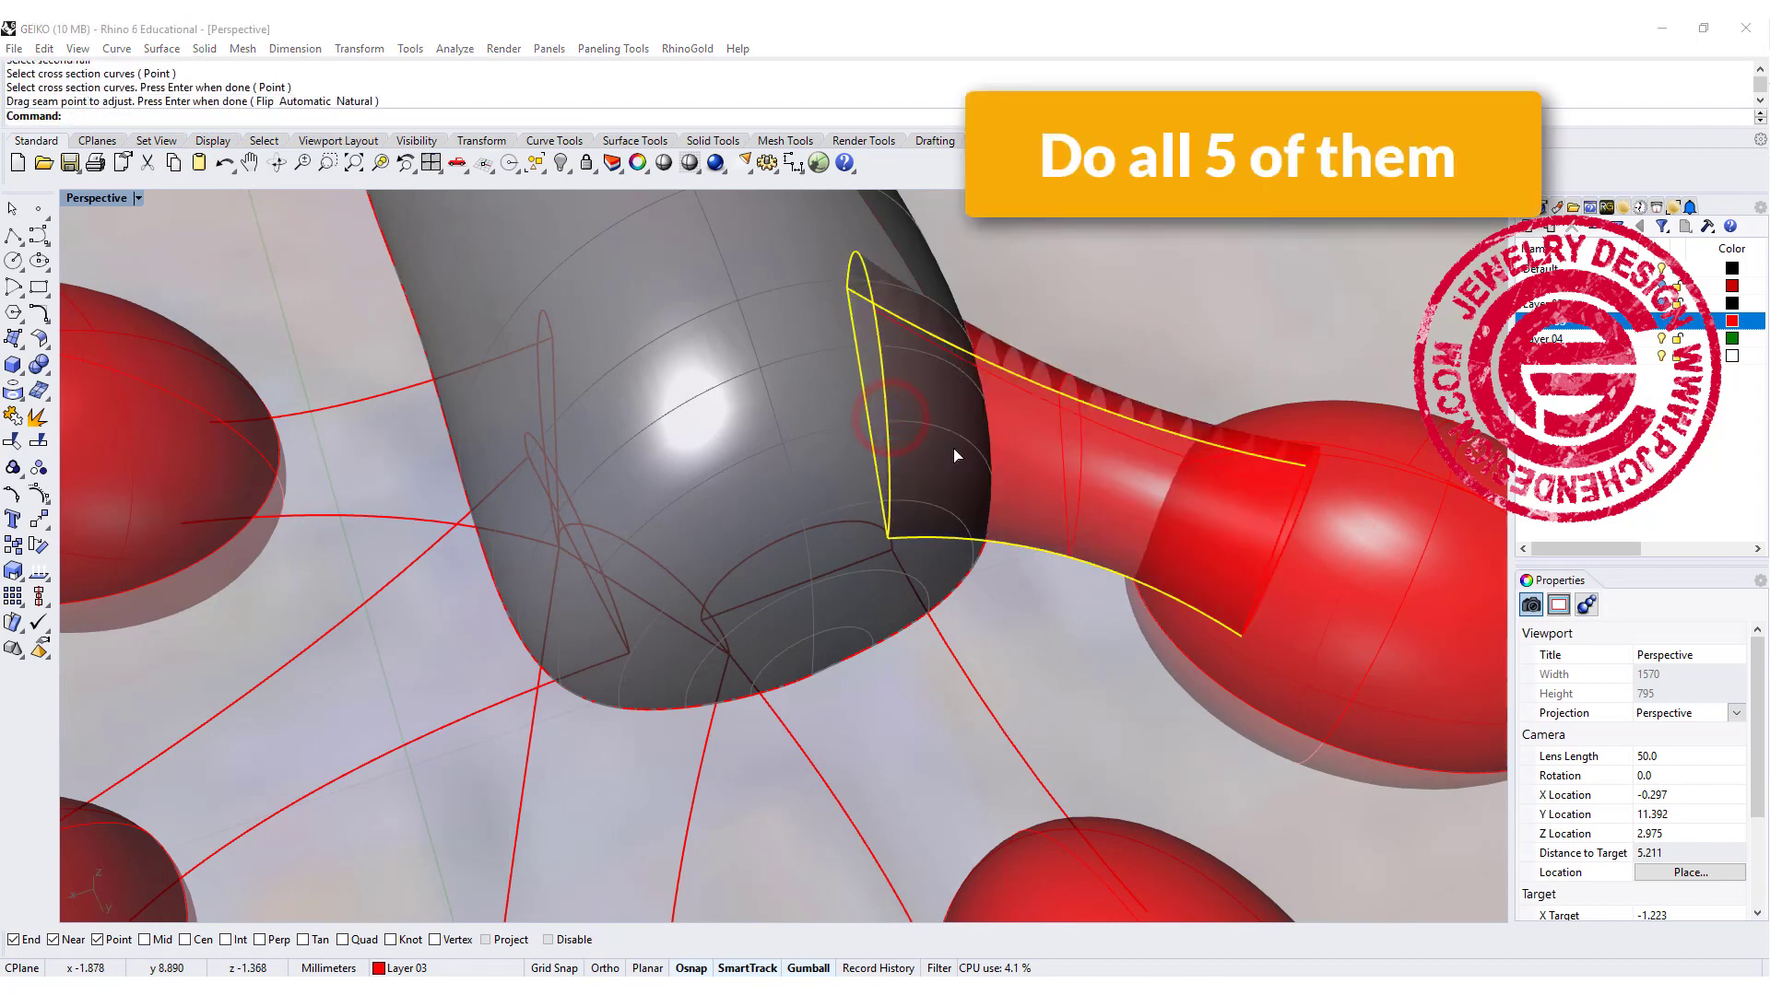
key(Return)
Step: Choose the edges where the three adjacent toes meet the foot and each other for a Fillet Edge of radius 0.1
right_drag(920, 584, 1282, 563)
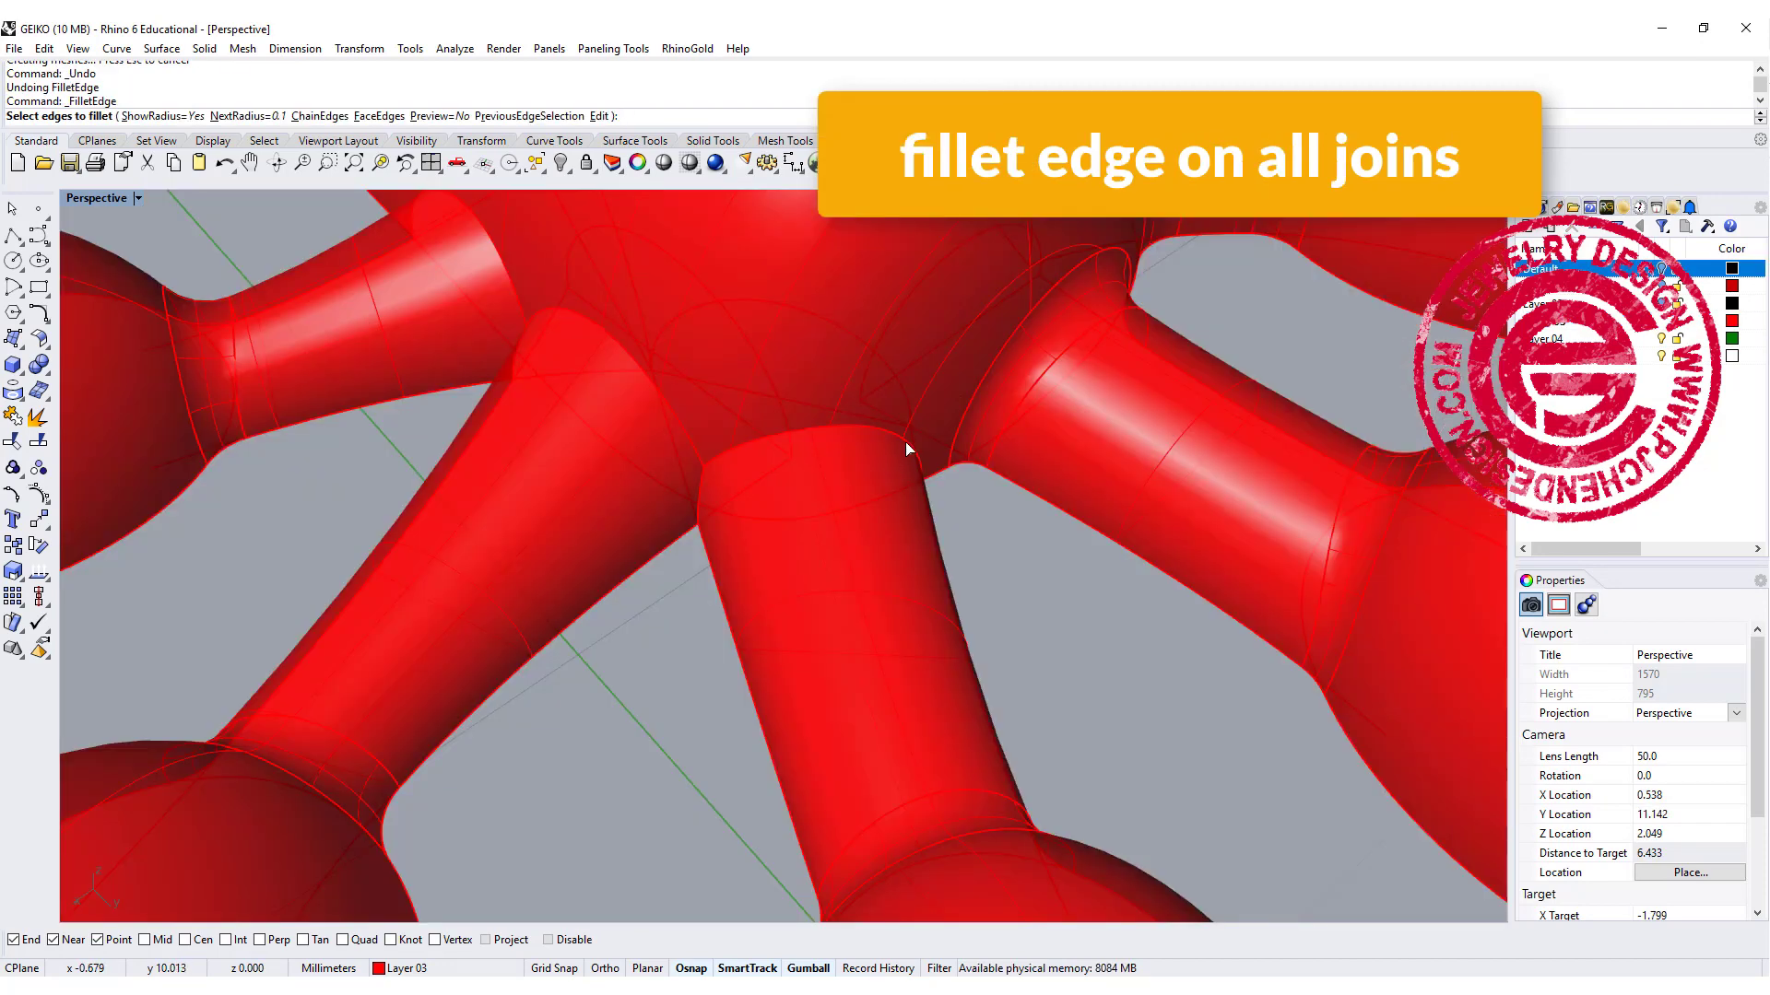
click(905, 441)
click(651, 391)
click(522, 293)
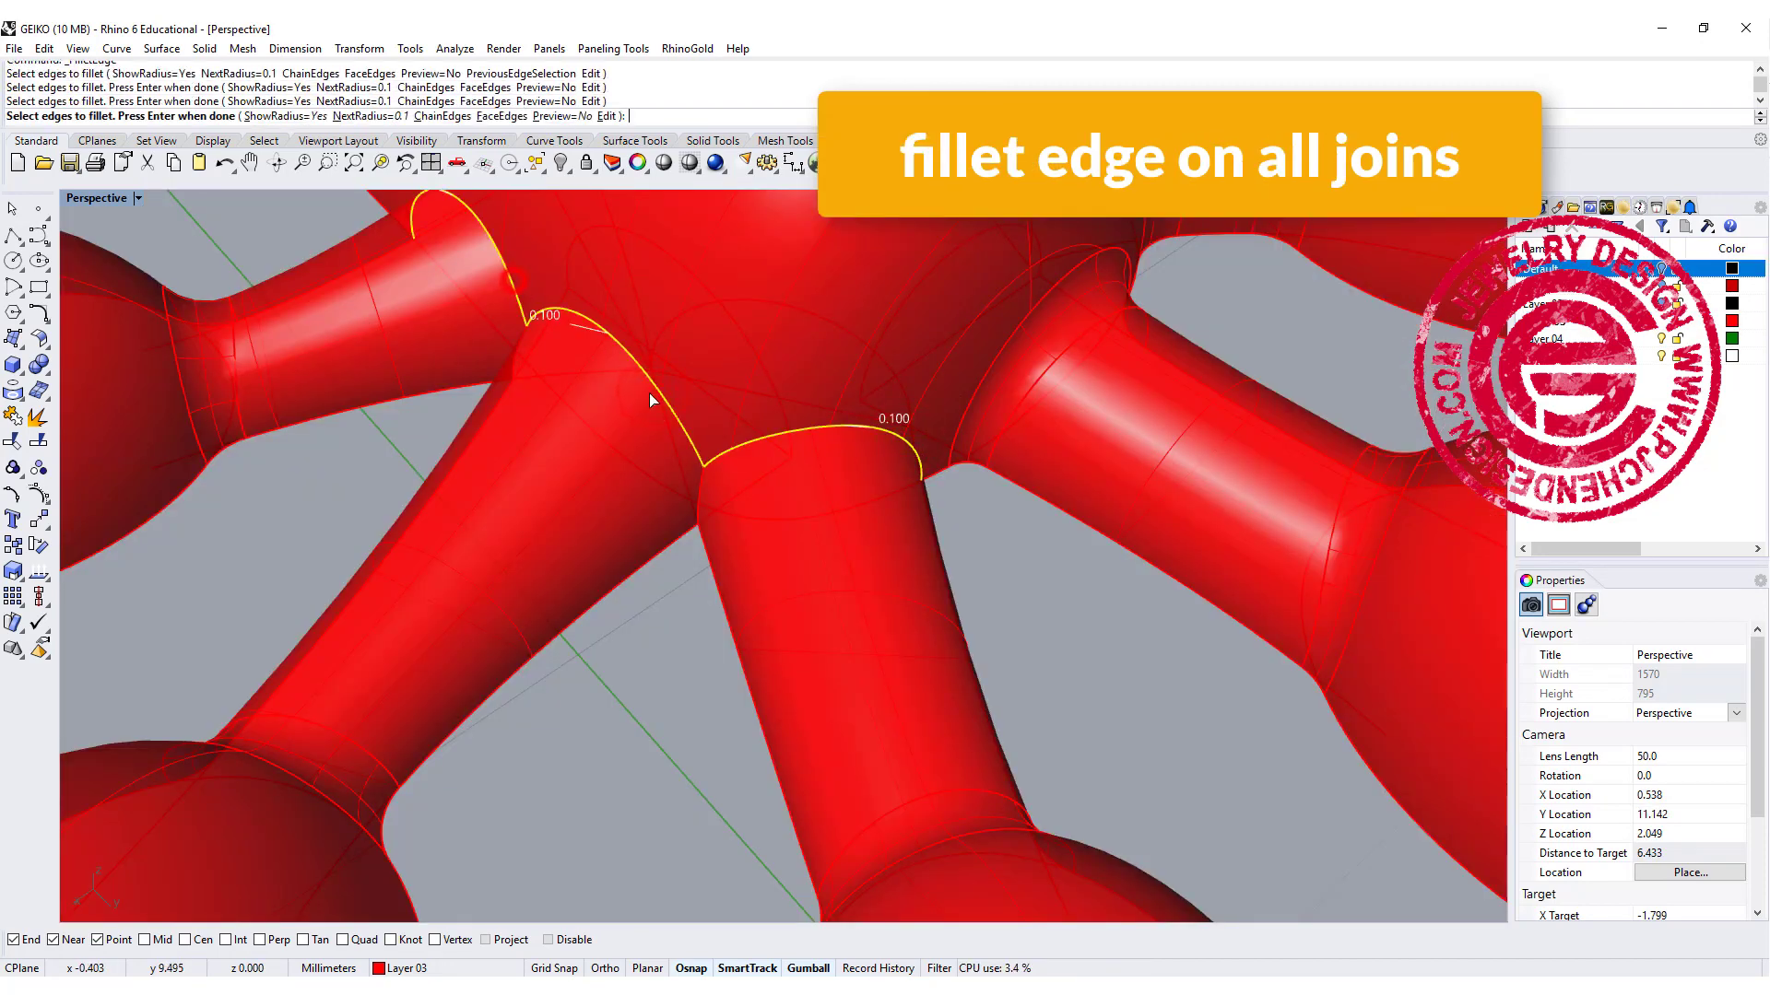
right_drag(706, 472, 810, 479)
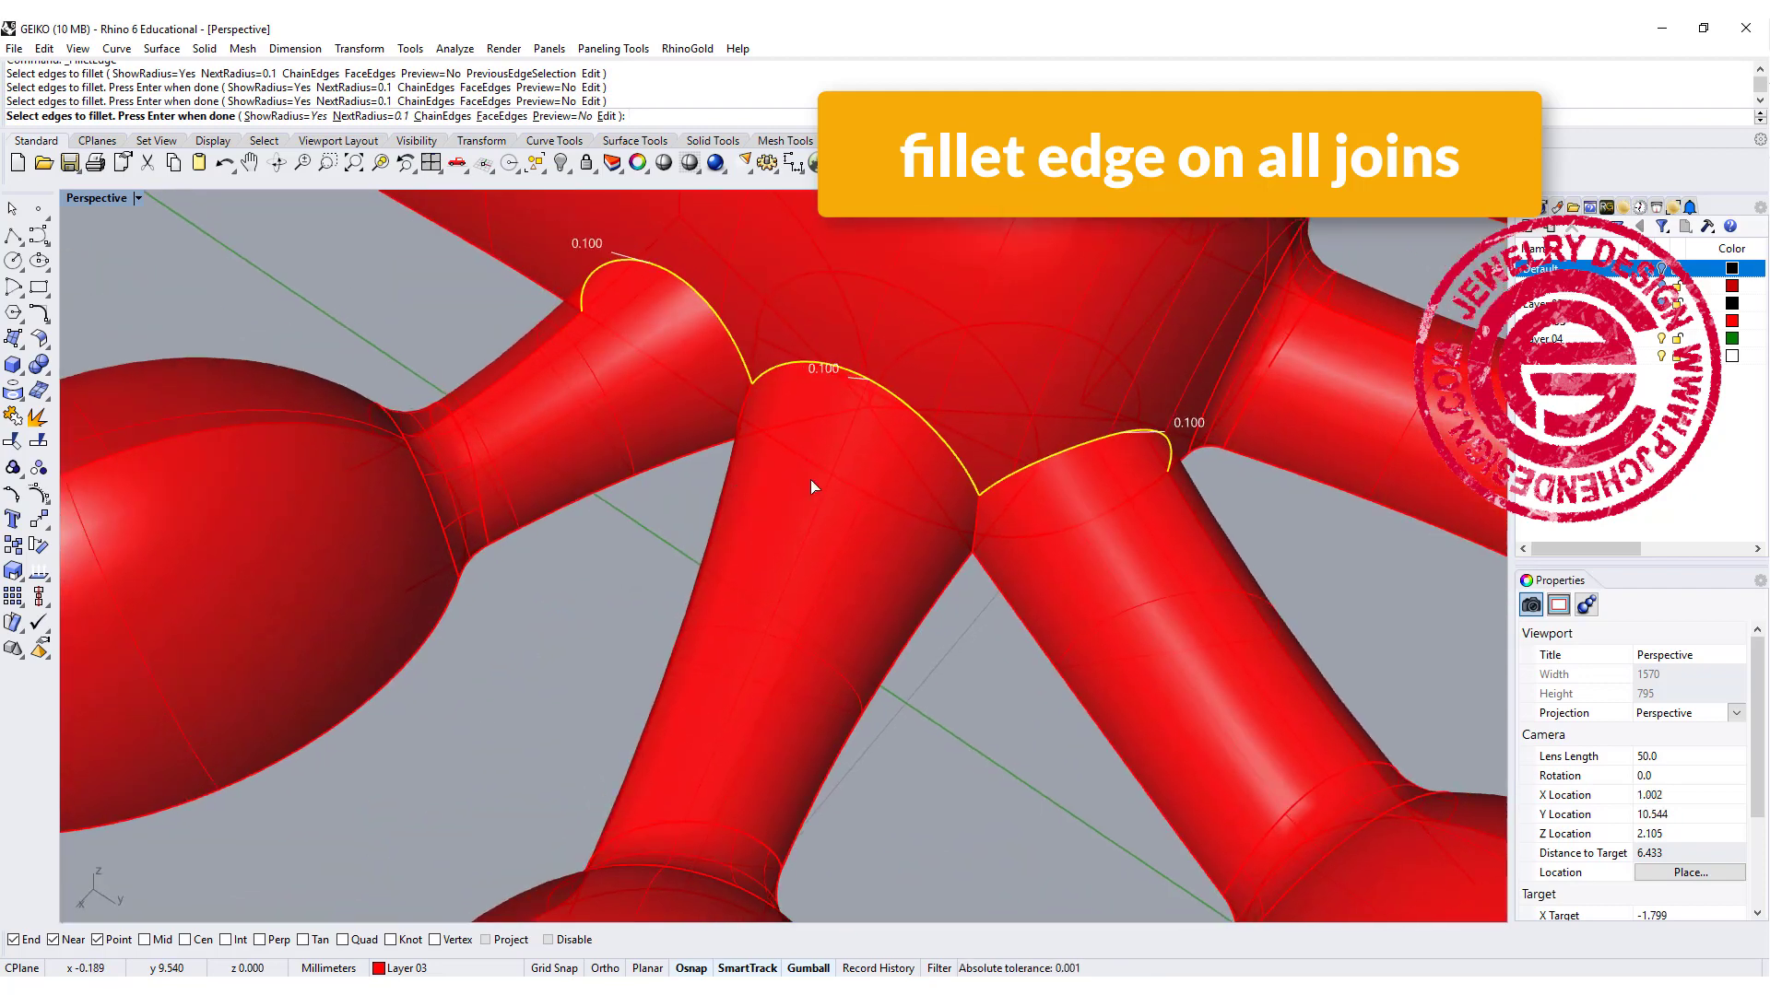
click(977, 518)
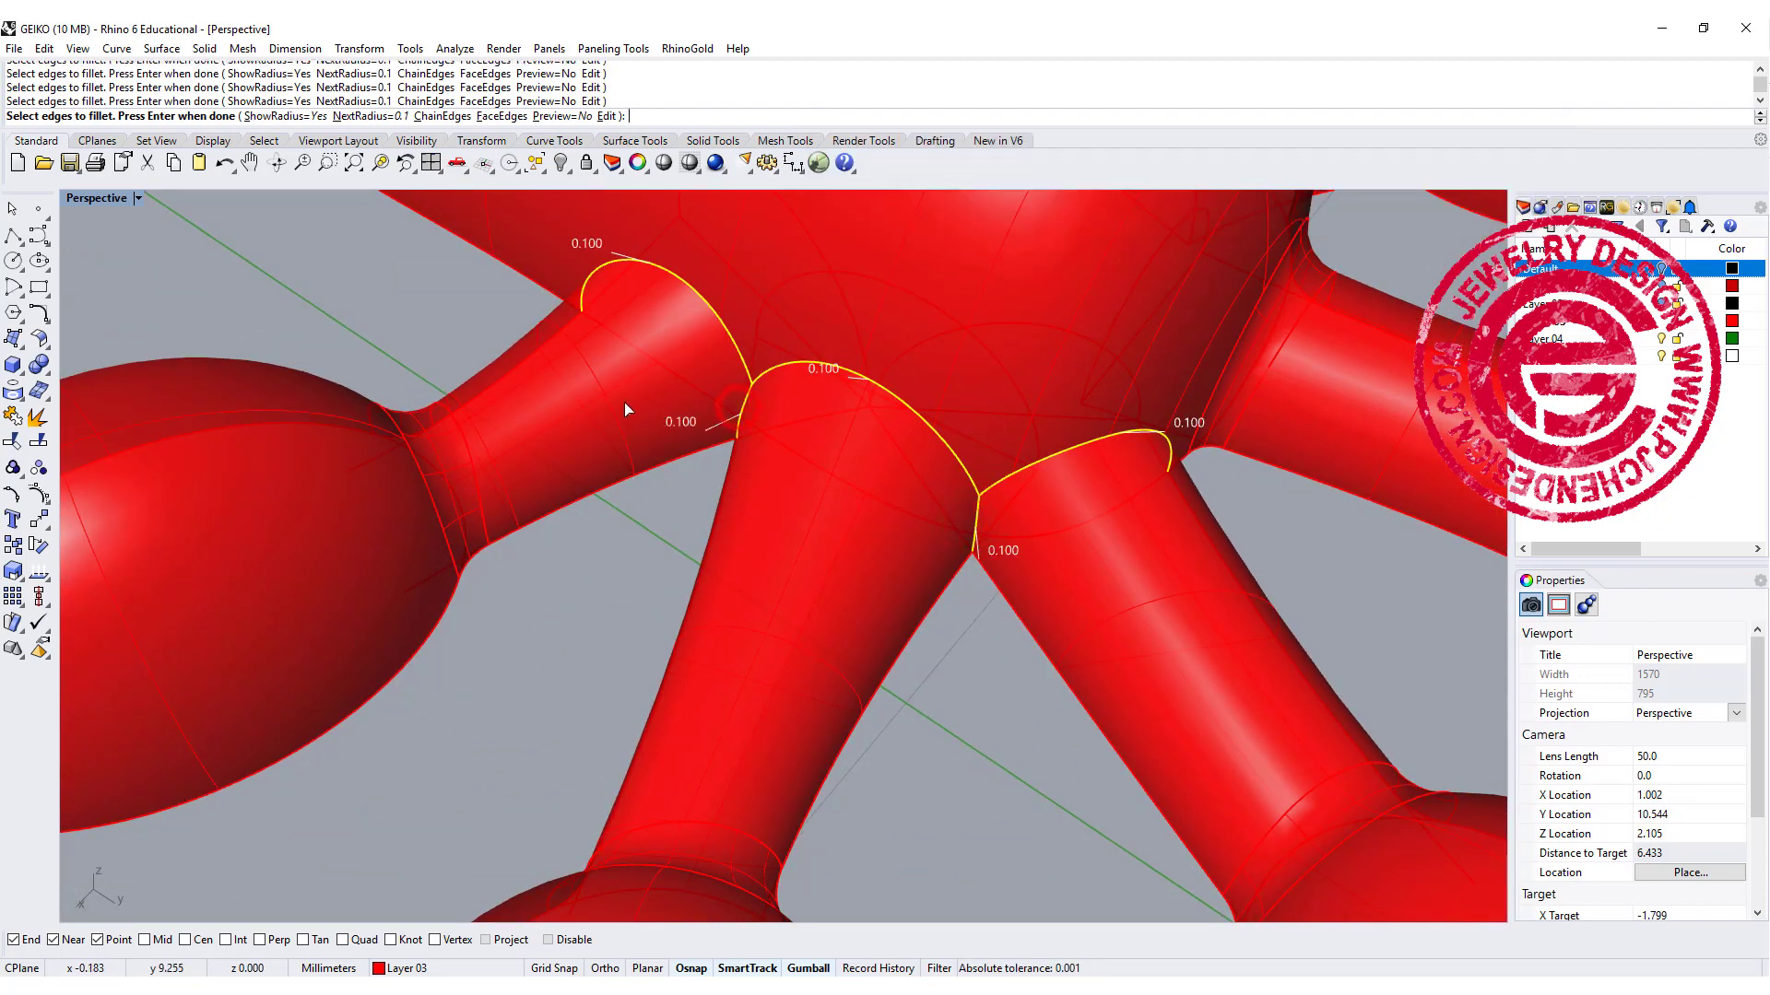
mouse_move(623, 402)
right_down()
mouse_move(717, 423)
mouse_move(644, 425)
right_up()
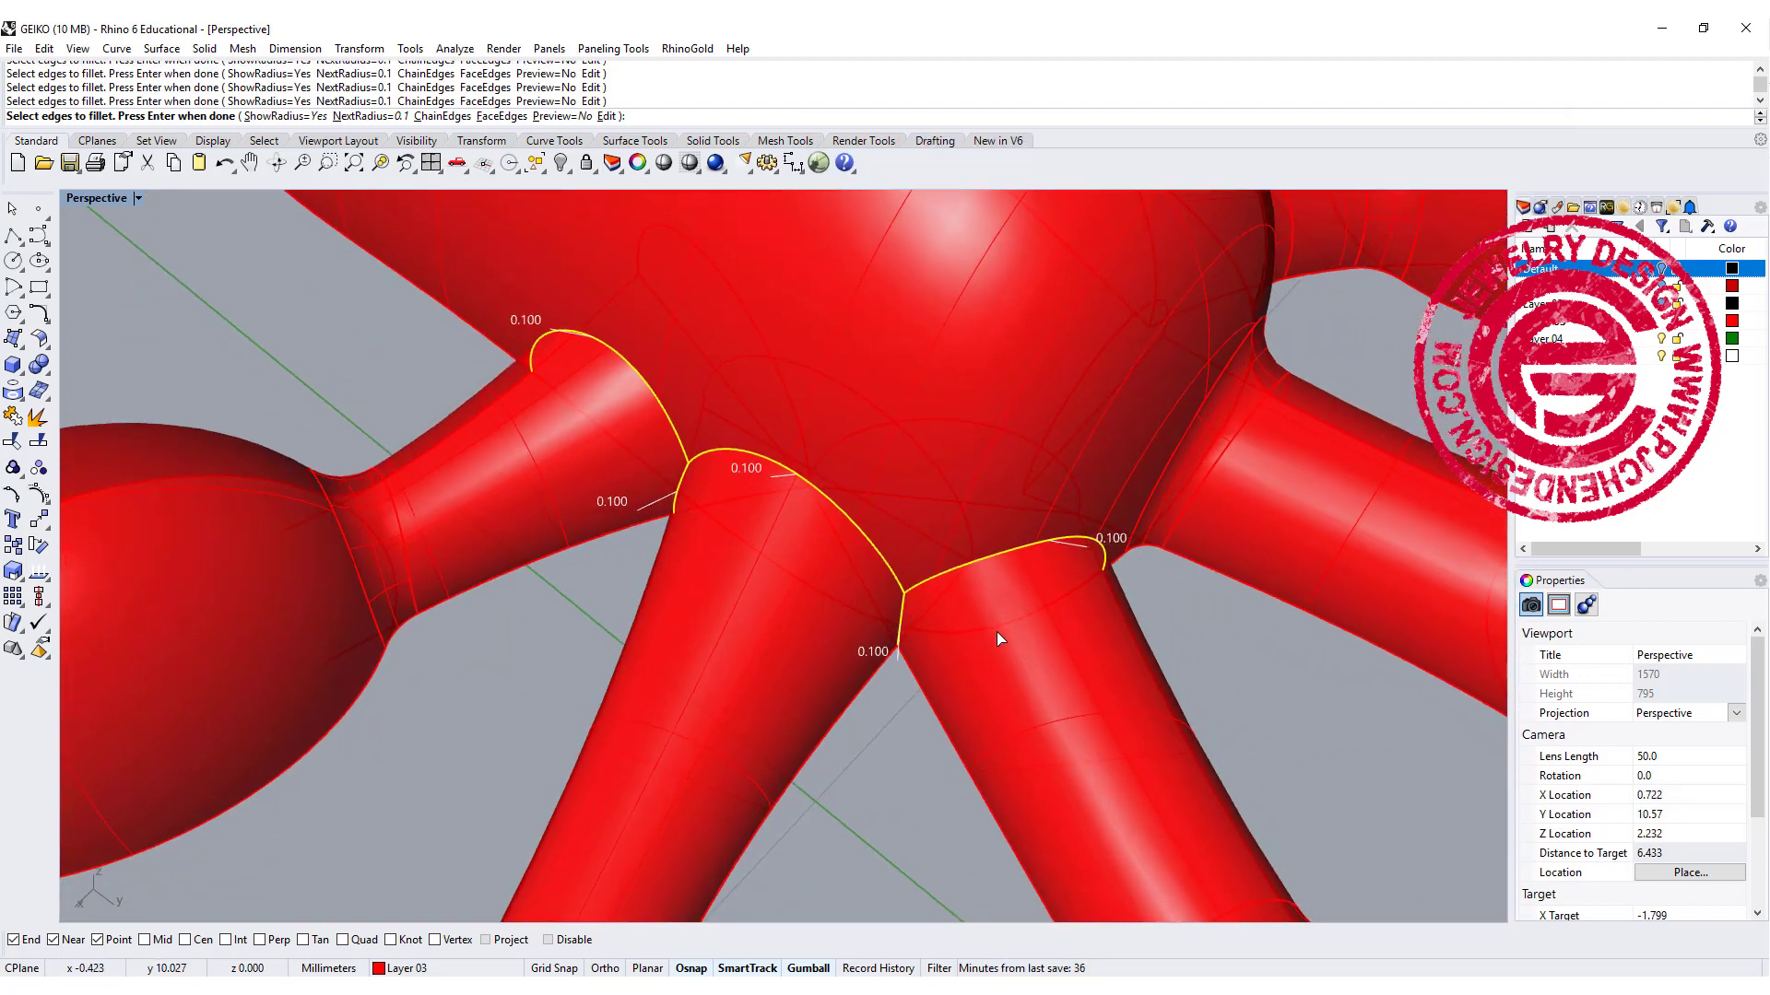
Step: Reduce the fillet radius at the outer end of the last chosen toe's base edge to about 0.063 and create the fillets
right_click(1019, 601)
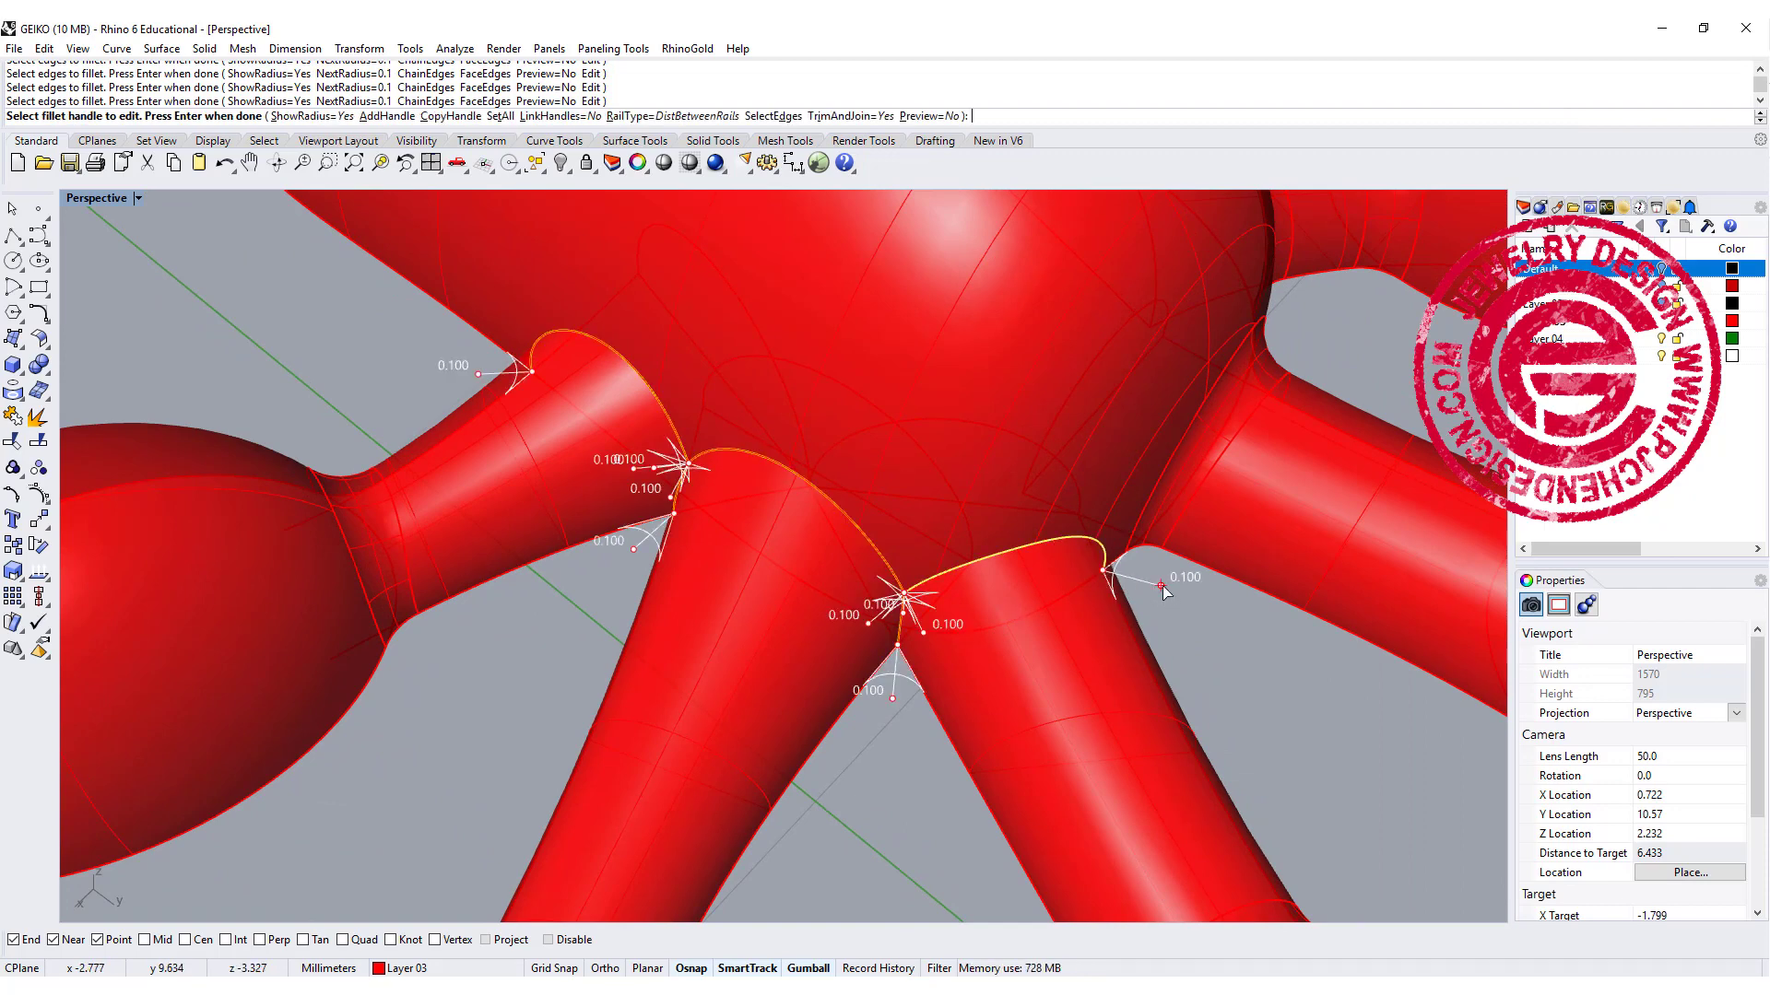
scroll(1164, 592, up, 4)
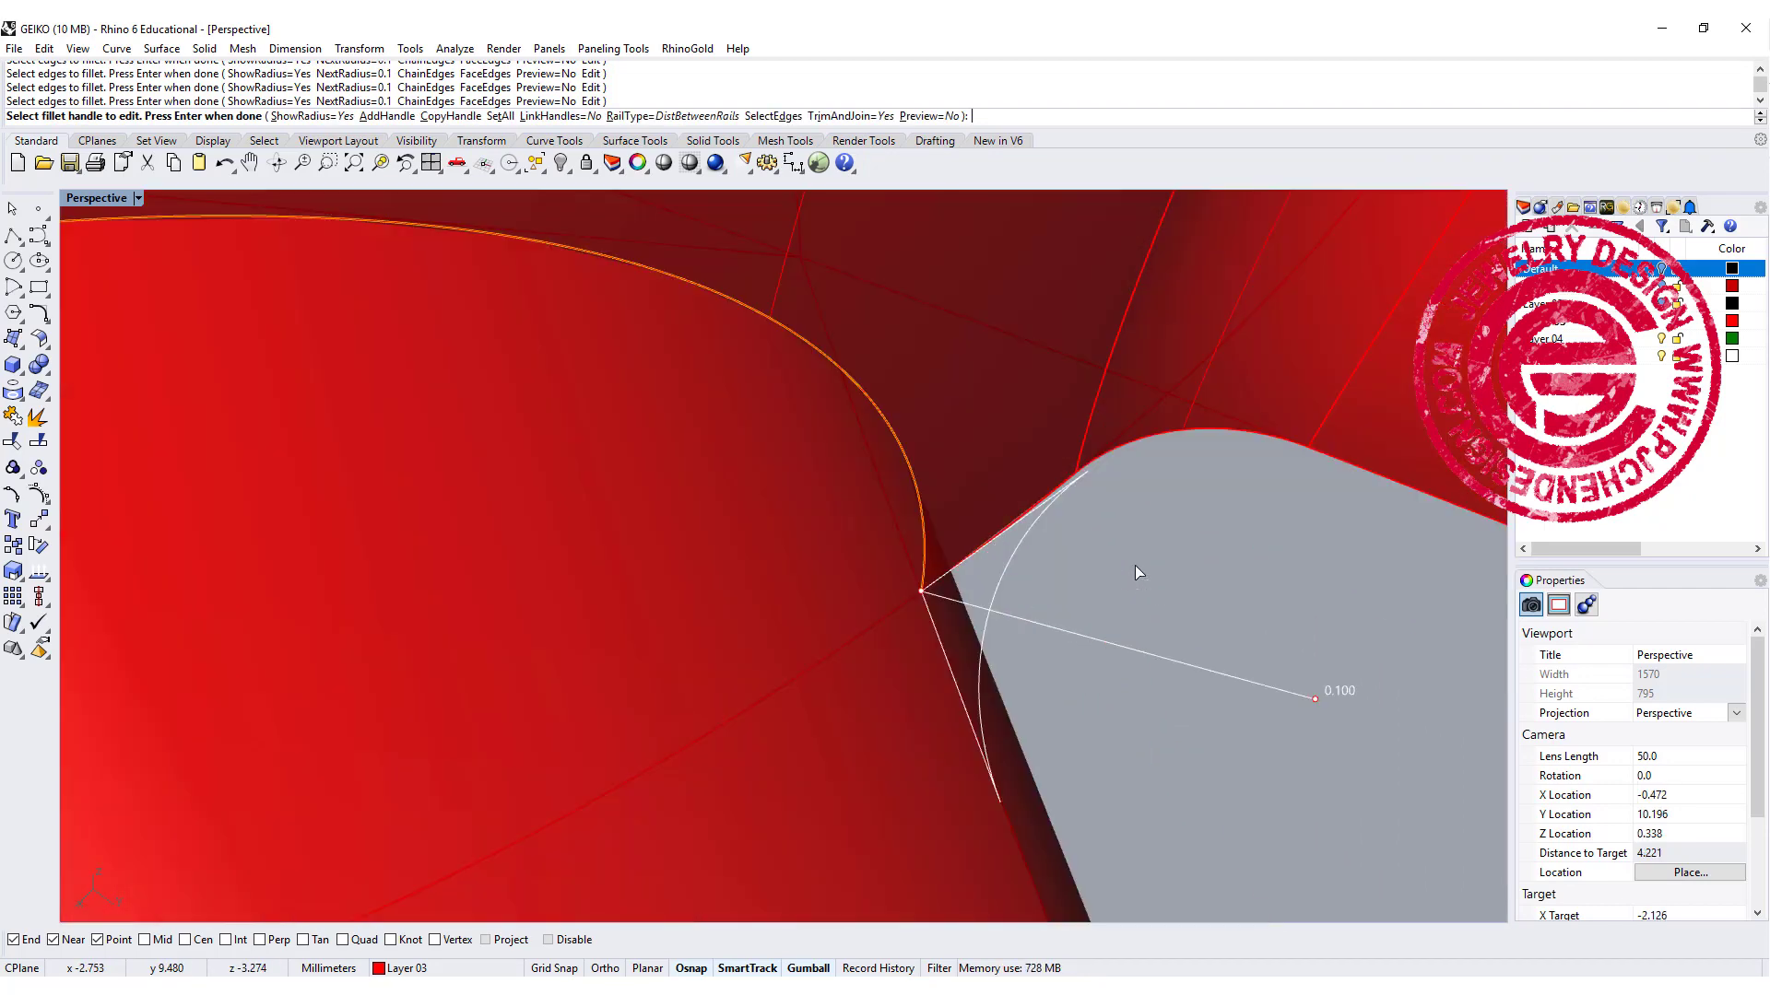
click(1315, 699)
click(1180, 650)
scroll(776, 659, down, 4)
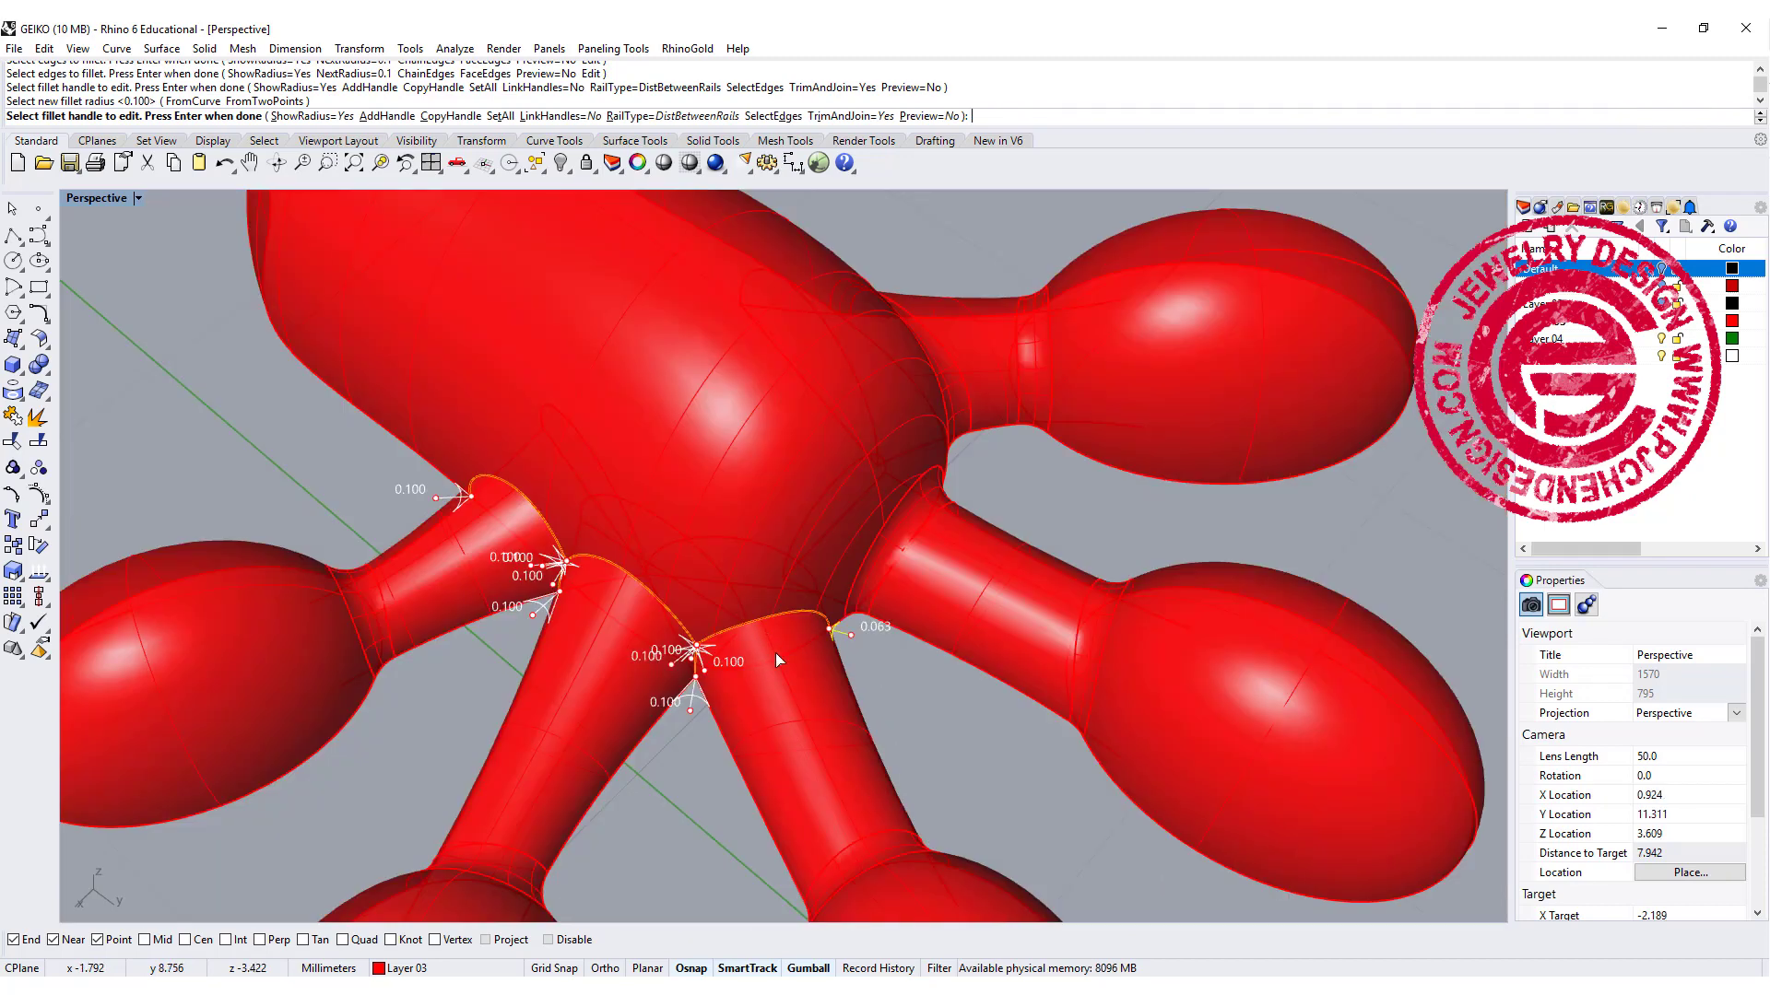
scroll(910, 643, up, 2)
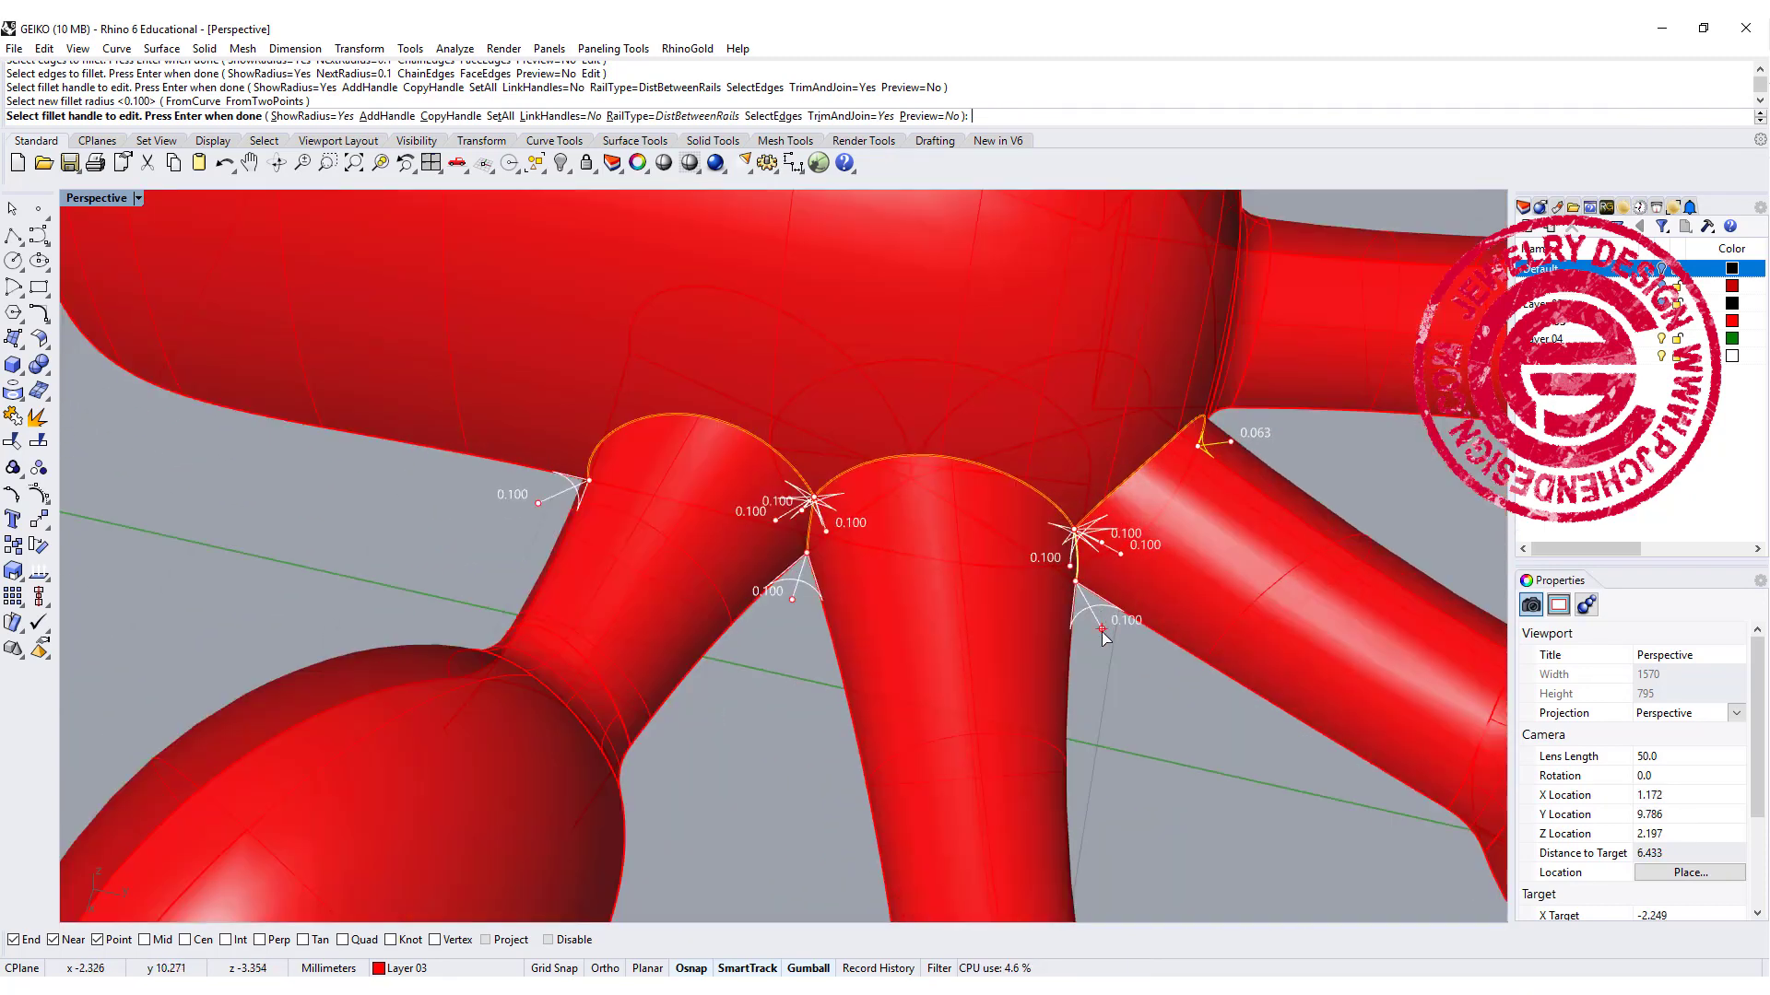
key(Return)
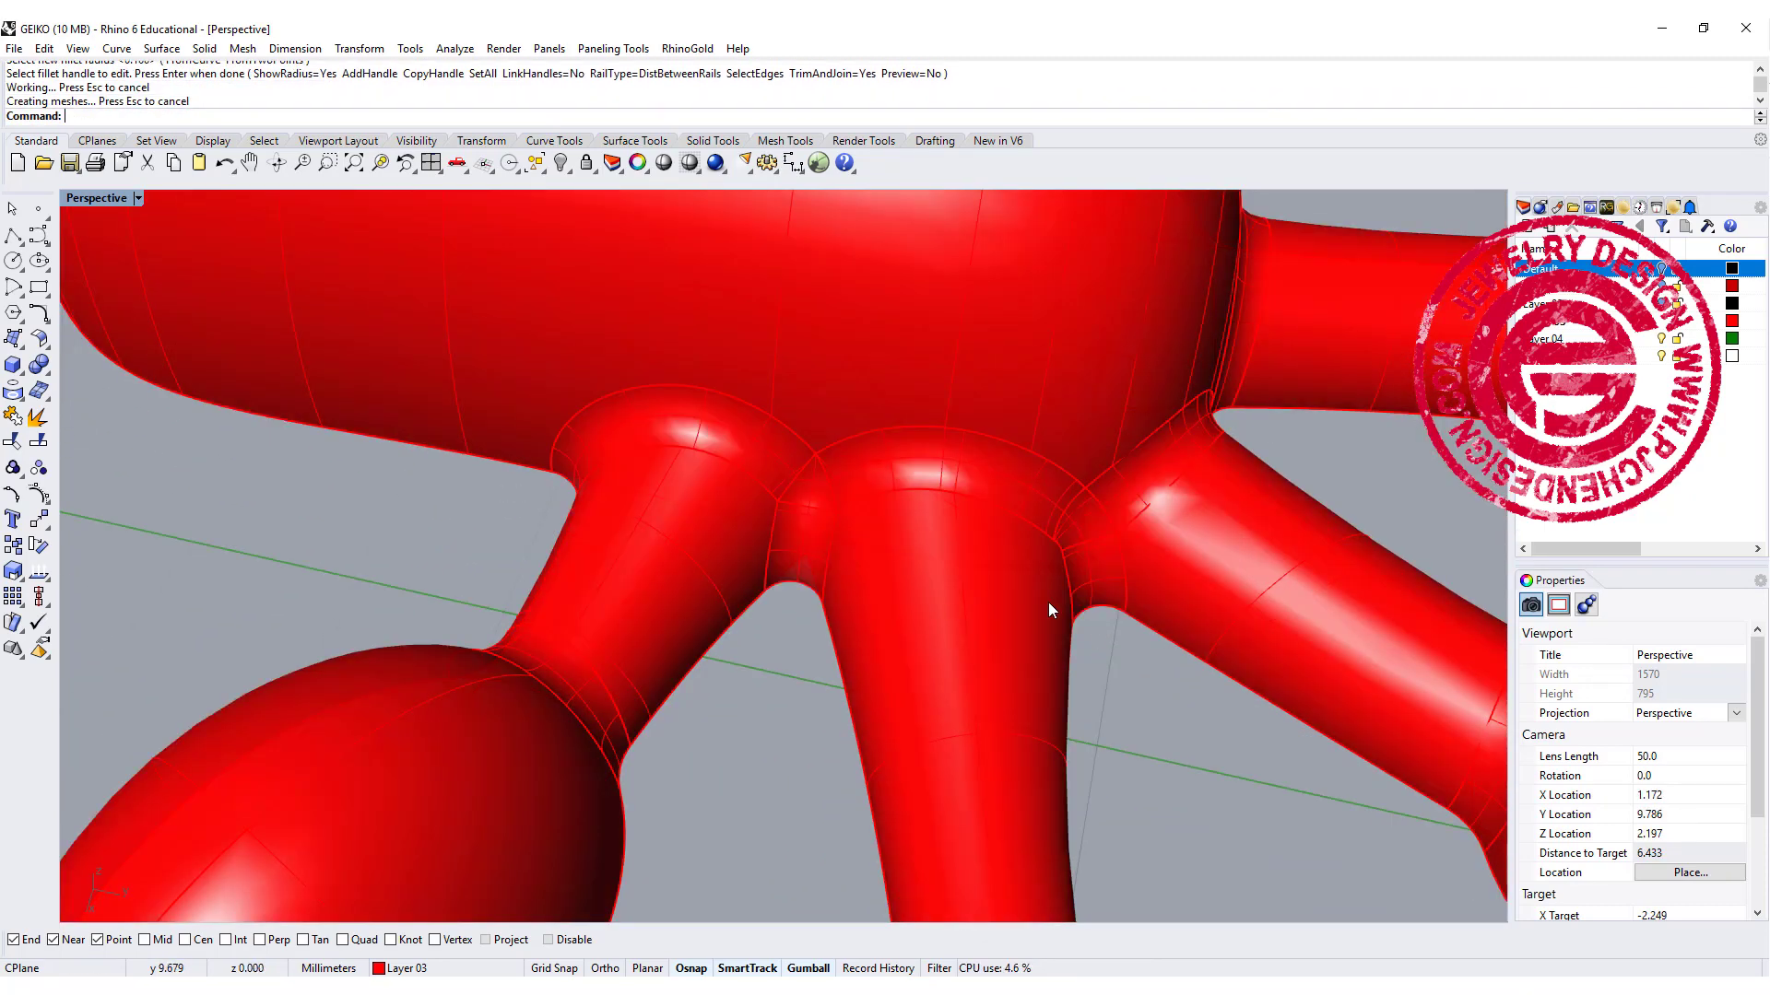
Step: On another foot, fillet the five edges where the toes join their ellipsoid tips with radius 0.1
right_drag(1048, 601, 1079, 612)
scroll(947, 566, up, 2)
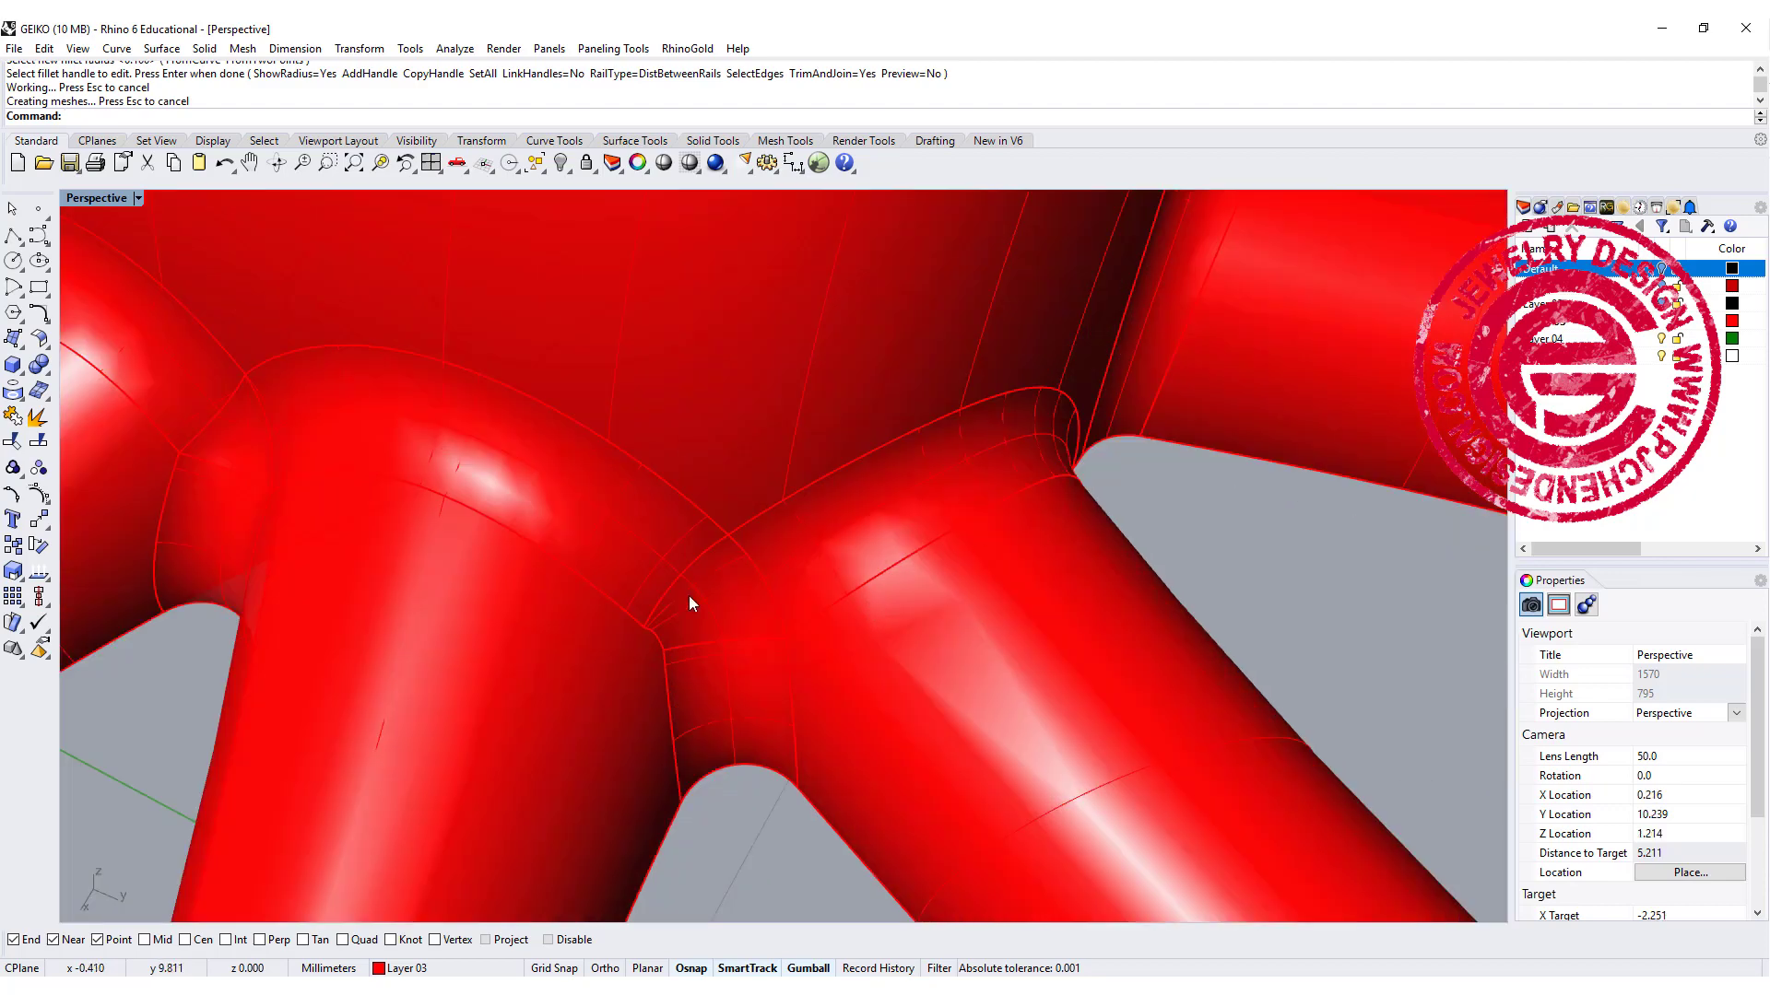
scroll(709, 593, down, 8)
scroll(682, 579, down, 4)
shift+right_drag(692, 608, 913, 433)
scroll(823, 472, down, 6)
shift+right_drag(563, 576, 876, 534)
scroll(942, 446, up, 6)
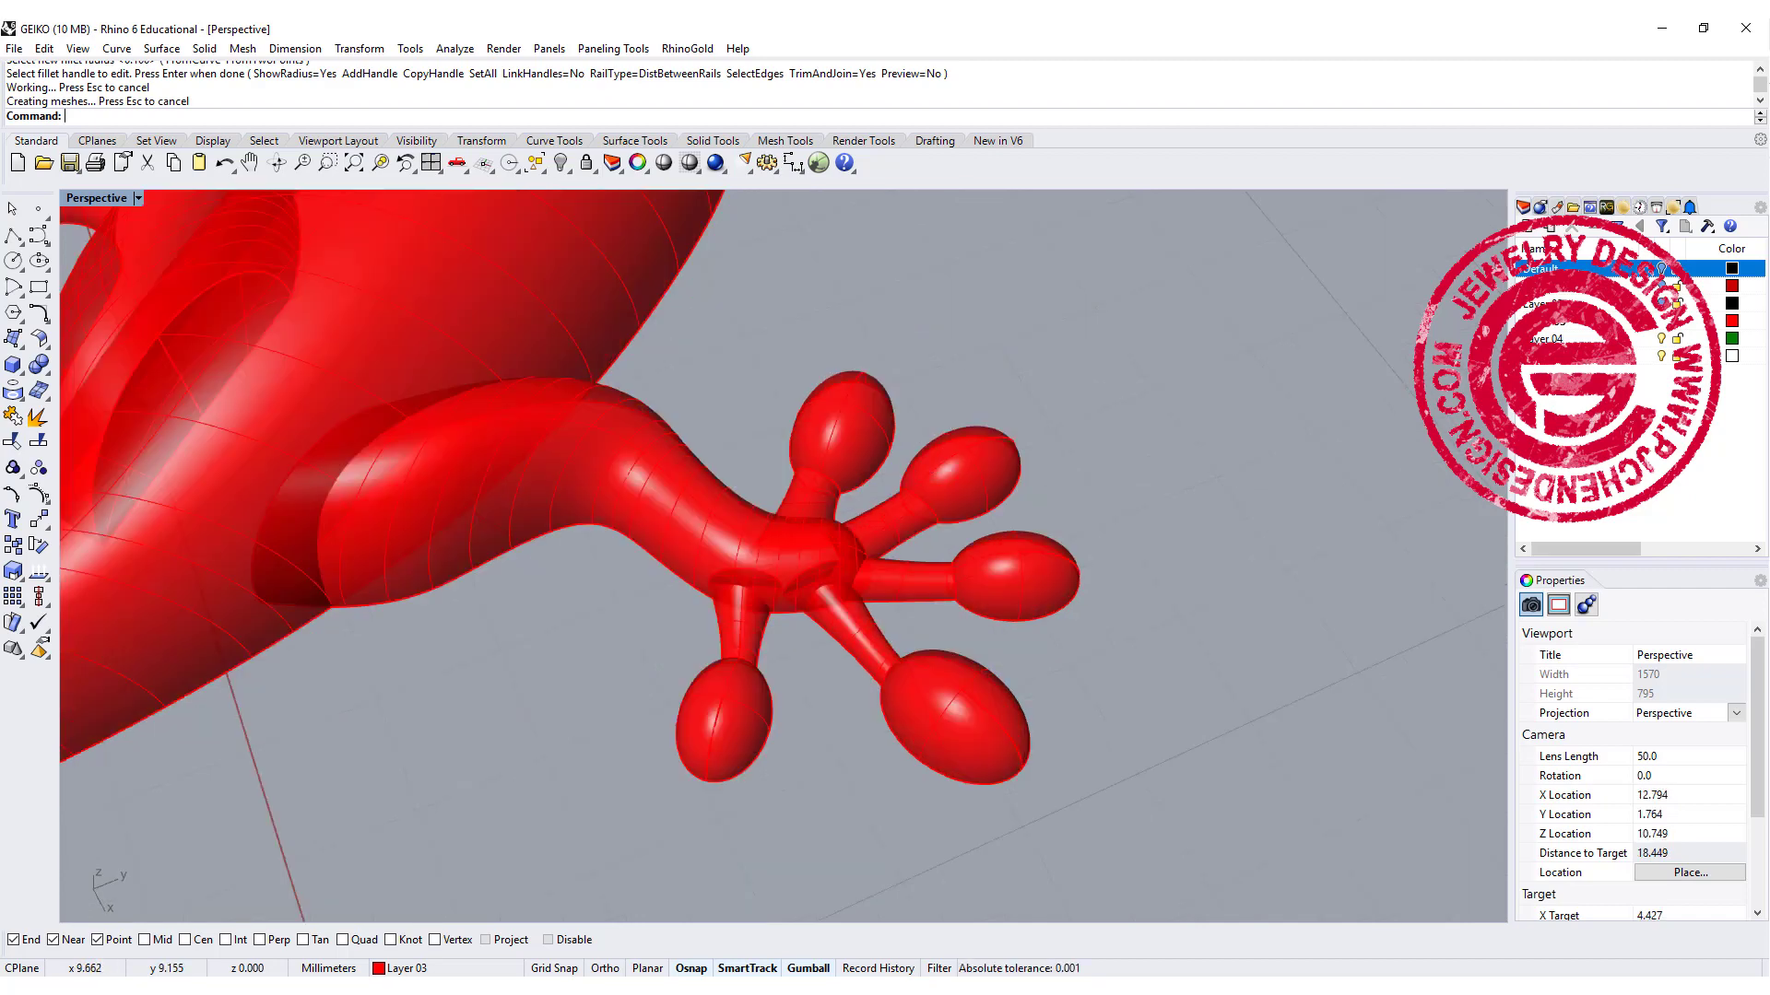
right_click(350, 334)
scroll(829, 466, up, 2)
click(834, 488)
click(959, 512)
click(999, 608)
click(912, 756)
click(719, 738)
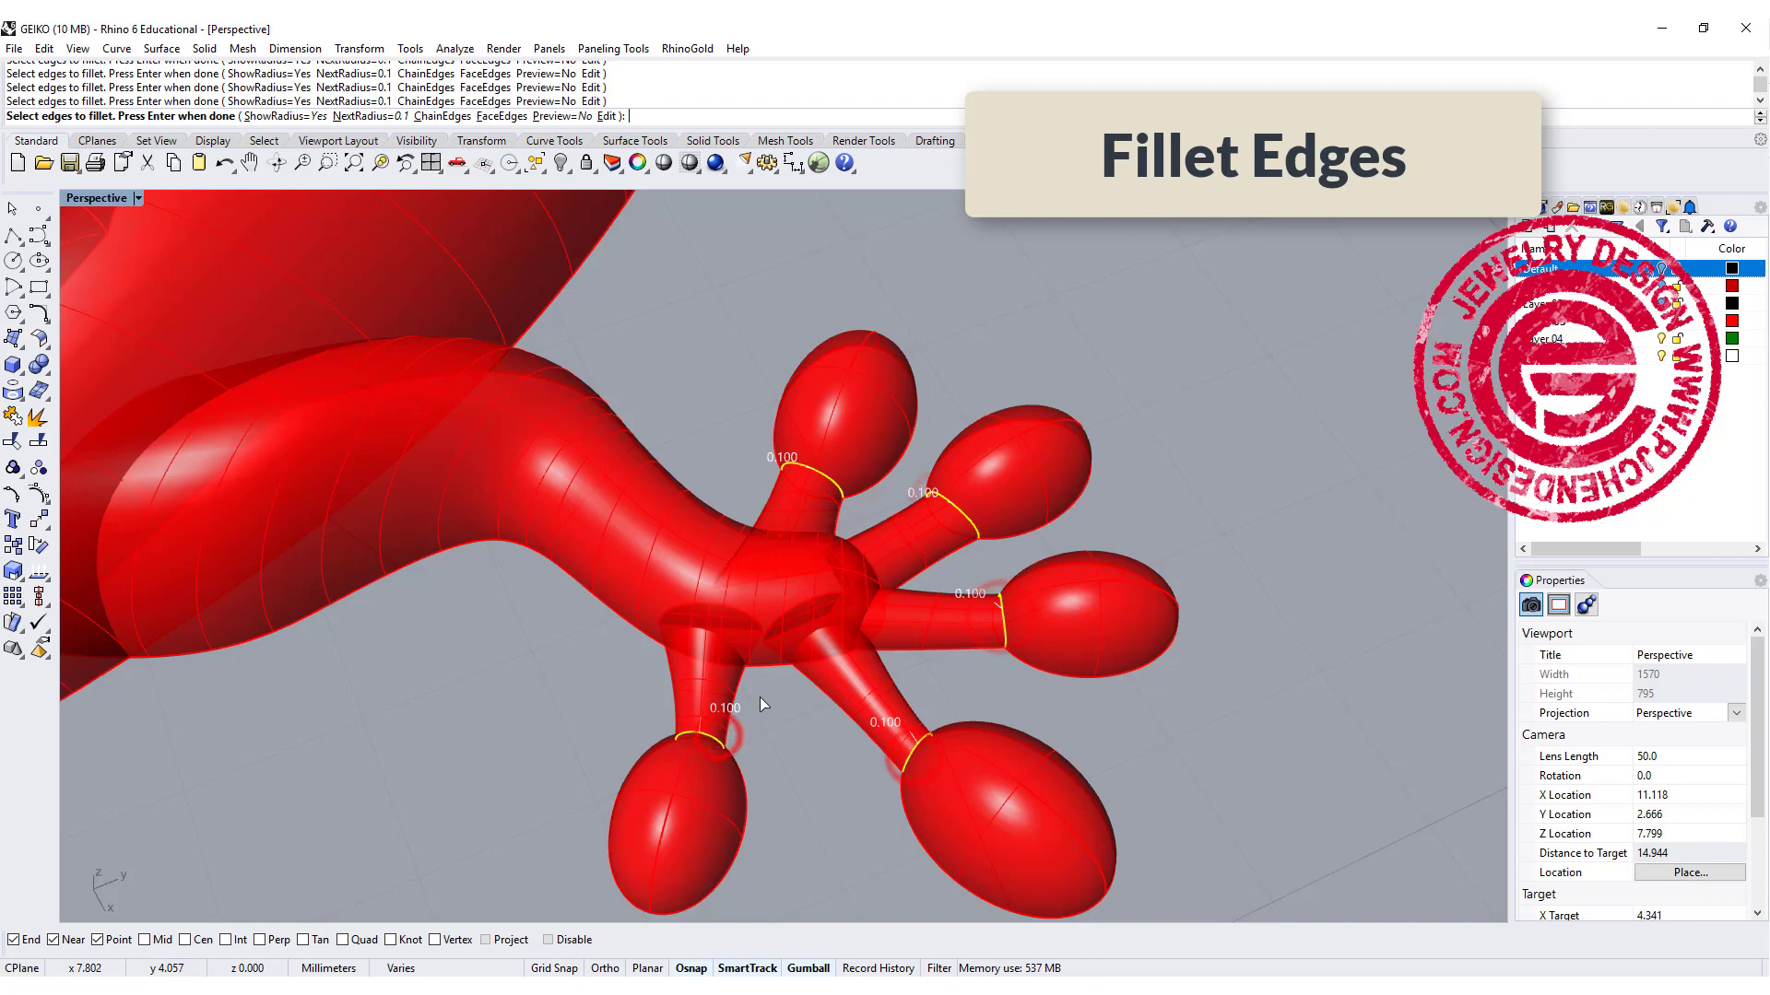
key(Return)
Step: Boolean-union this leg with its toes into one solid
key(ctrl+a)
click(39, 364)
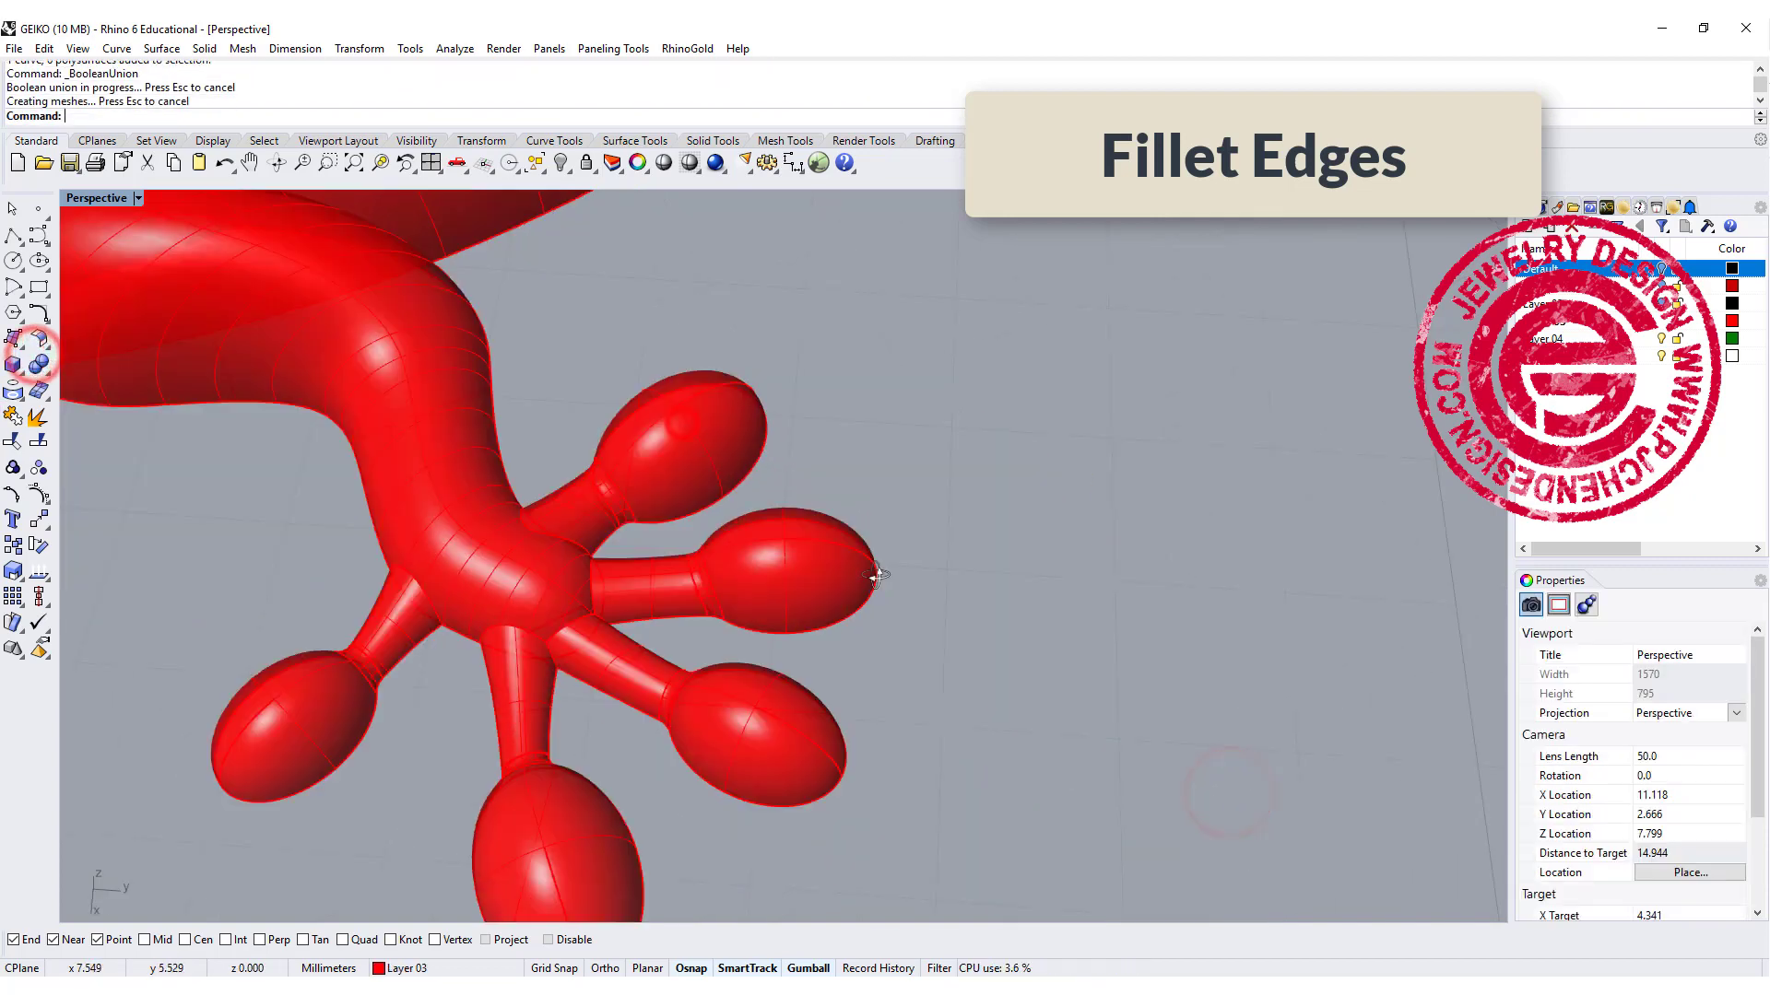
right_drag(876, 576, 913, 571)
Step: Choose the edges where this foot's five toes meet the palm for a Fillet Edge of radius 0.1
click(44, 368)
click(198, 400)
scroll(737, 608, up, 5)
click(807, 615)
click(979, 603)
click(1029, 594)
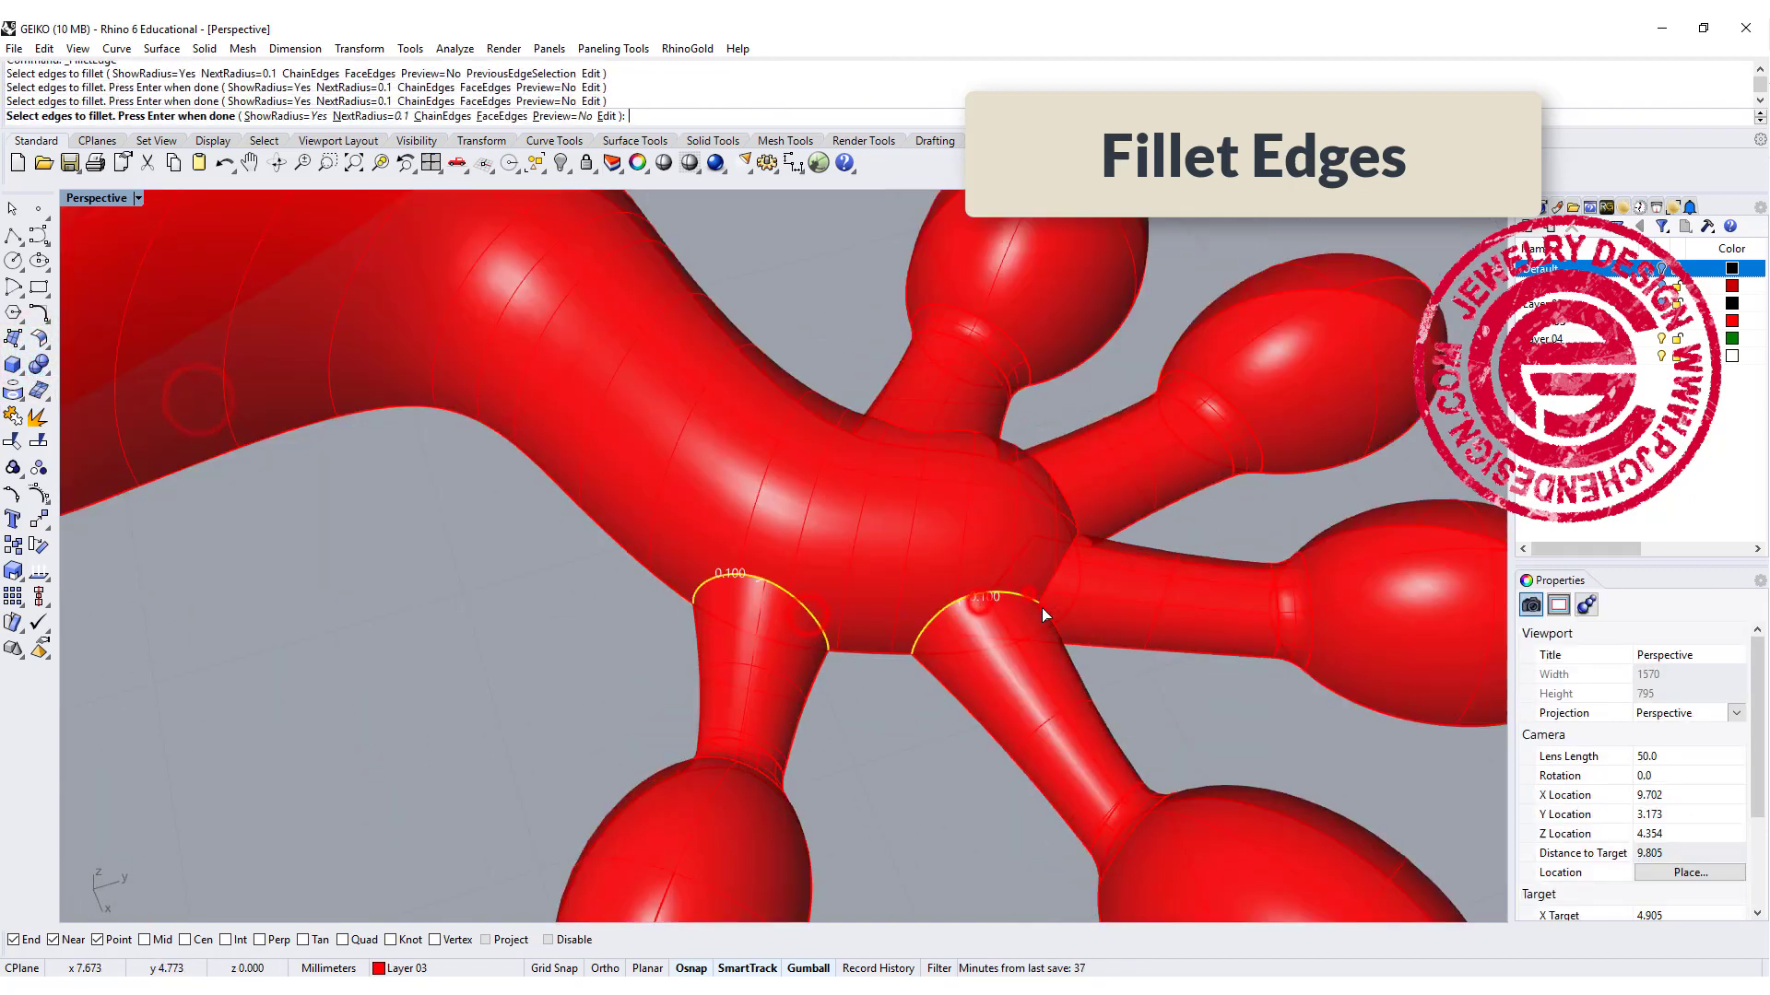
right_drag(1042, 608, 840, 577)
click(637, 690)
click(630, 651)
scroll(840, 577, up, 4)
click(562, 412)
Step: Shorten the overlapping fillet handle between two neighbouring toes to a smaller radius and create the toe-base fillets
key(Return)
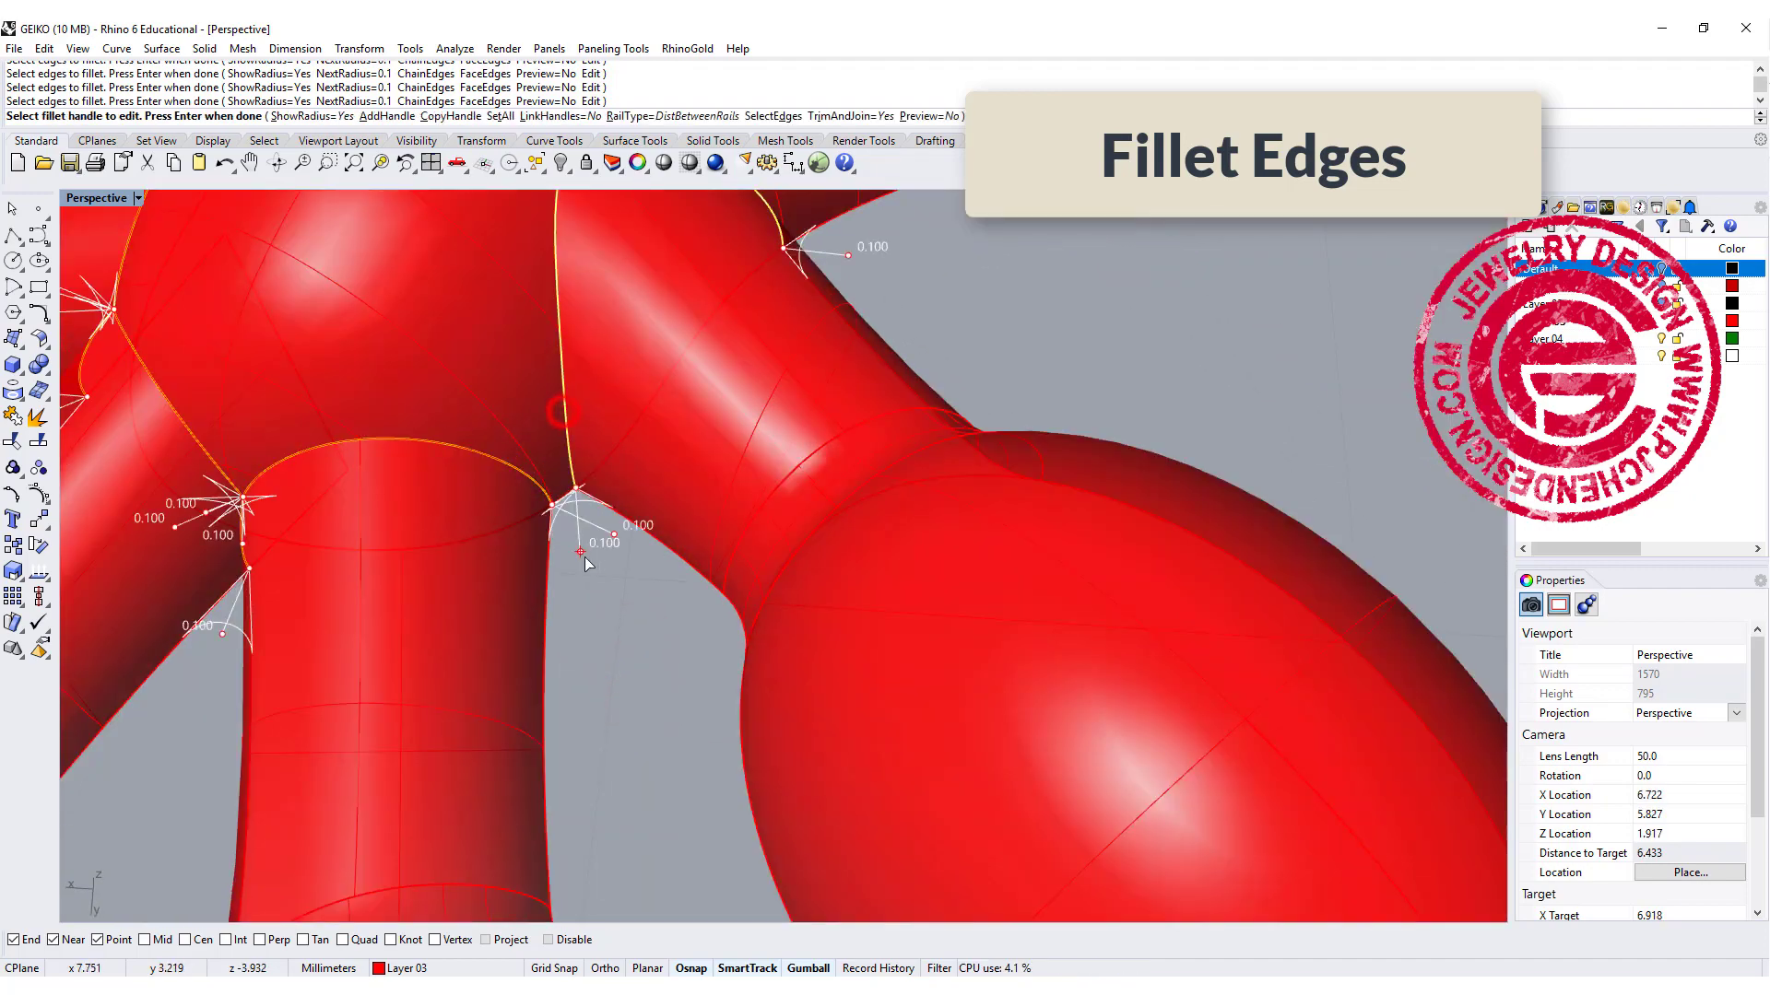
click(580, 551)
click(581, 530)
scroll(595, 543, down, 5)
key(Return)
Step: Boolean-union the two remaining legs on the same side of the body with their toes
scroll(576, 540, up, 5)
right_drag(577, 540, 810, 568)
scroll(593, 541, down, 8)
drag(883, 629, 415, 420)
click(39, 362)
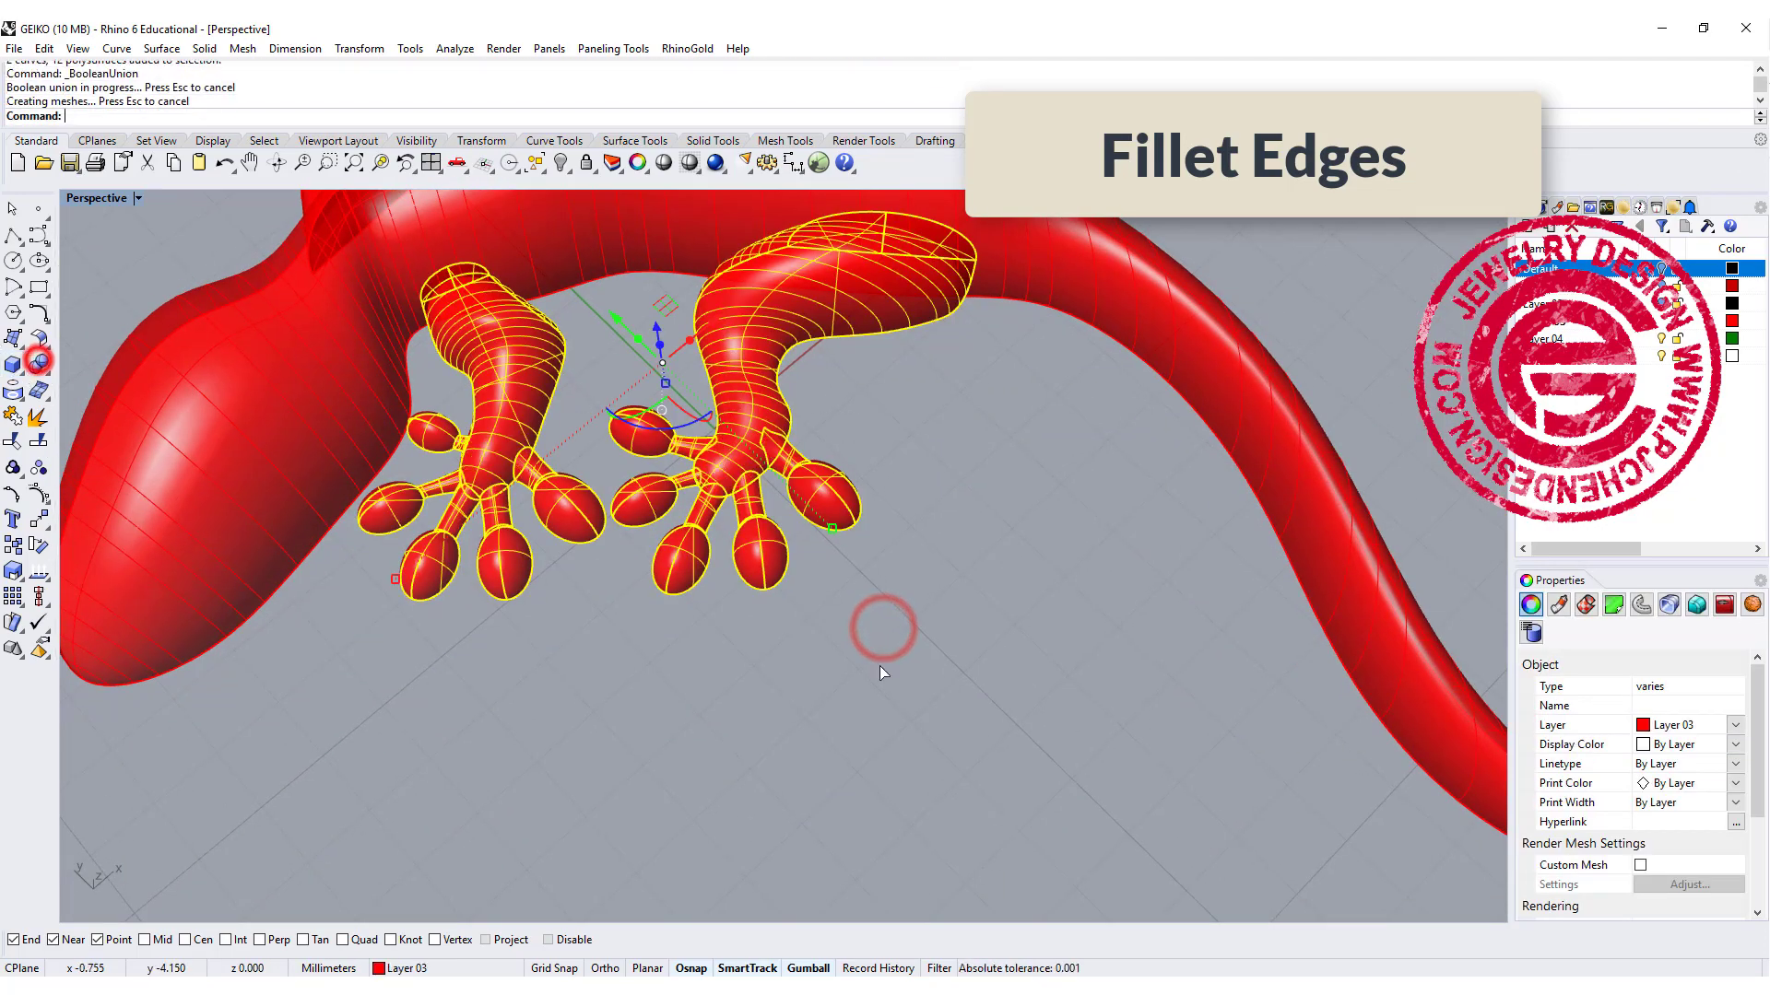
click(833, 623)
click(21, 370)
click(119, 300)
Step: Try to fillet a toe's base edge with radius 0.1, and undo the Boolean union of the two legs
click(45, 369)
click(194, 396)
scroll(785, 445, up, 12)
click(776, 401)
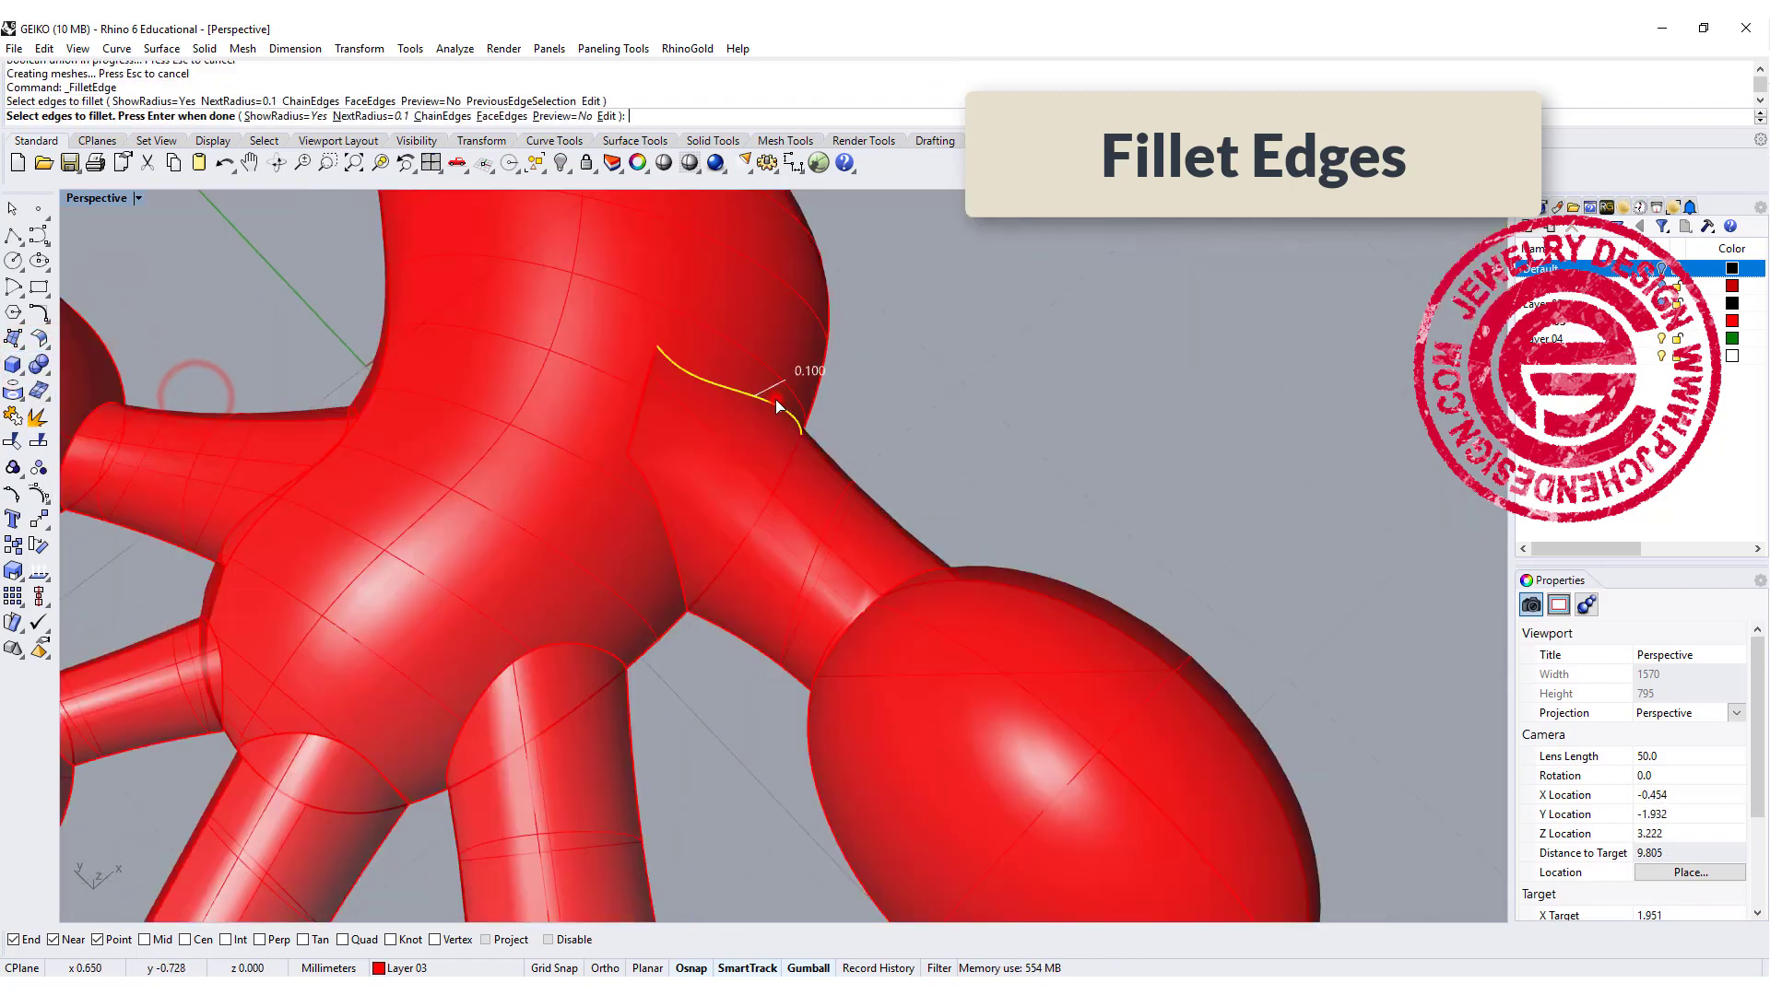
key(Escape)
click(893, 399)
key(ctrl+z)
Step: Nudge one toe part slightly relative to its foot
click(845, 533)
right_drag(987, 396, 1008, 550)
drag(993, 742, 970, 728)
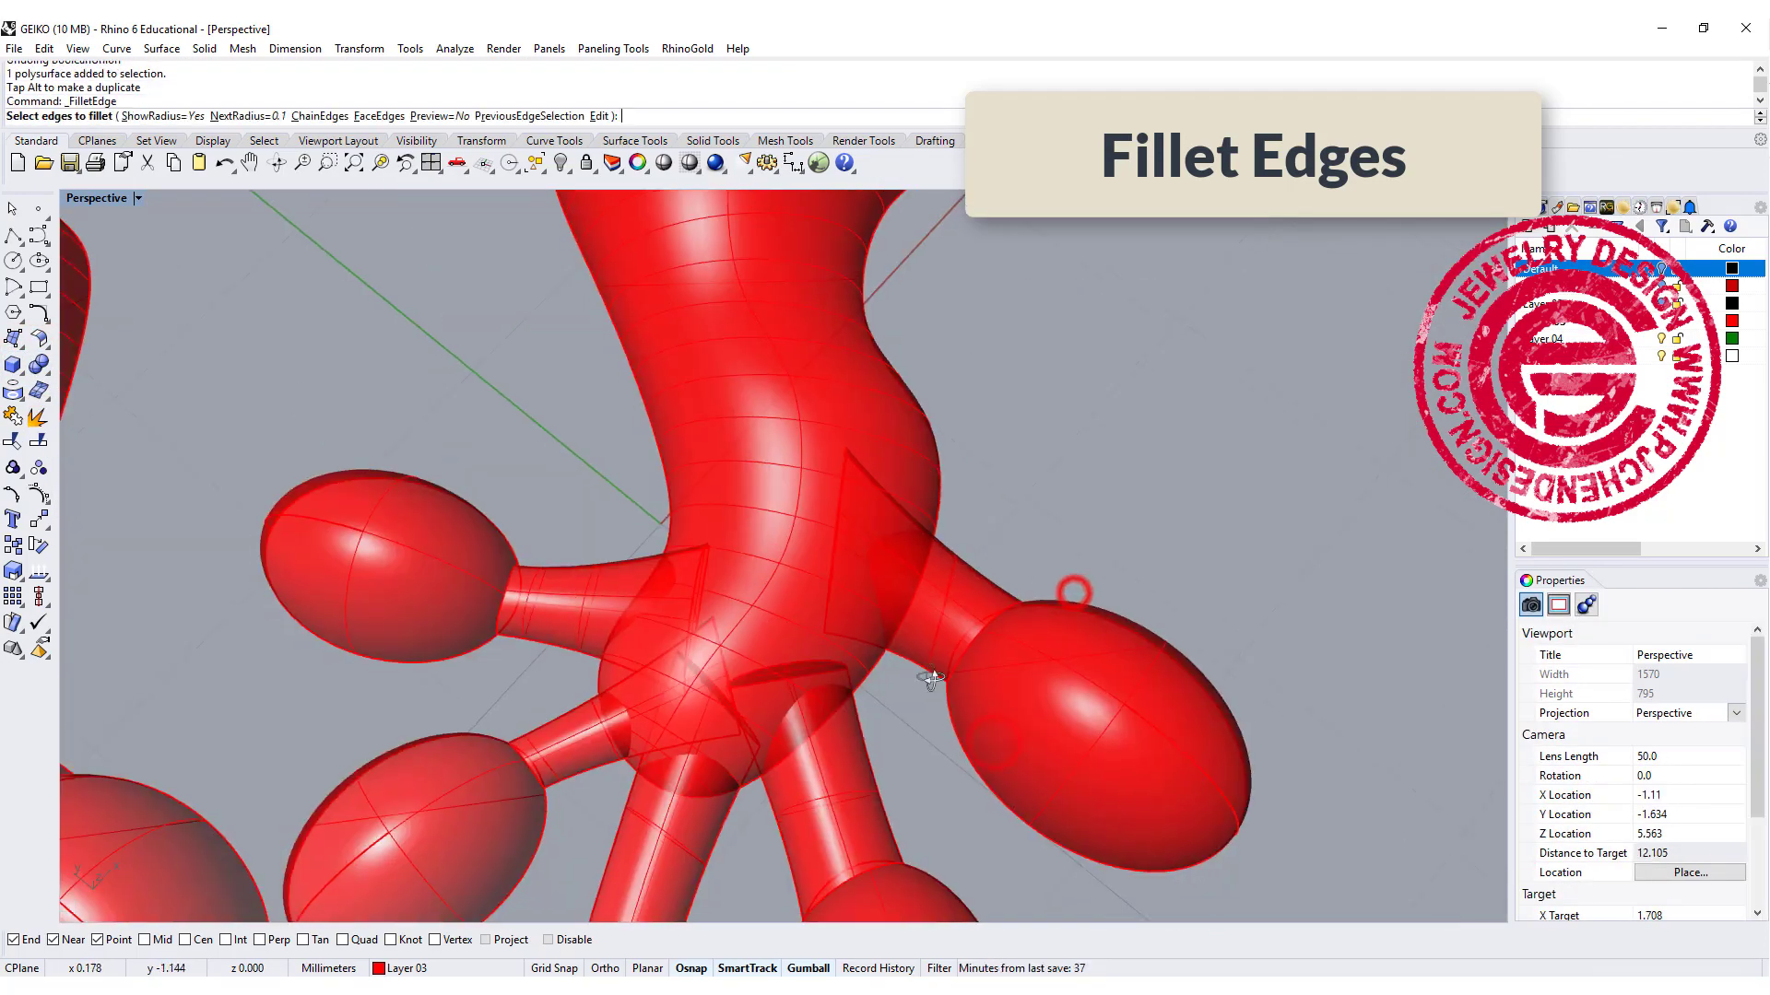
Step: Try to fillet all edges of the two legs and their toes at once with radius 0.1
right_drag(1074, 593, 943, 771)
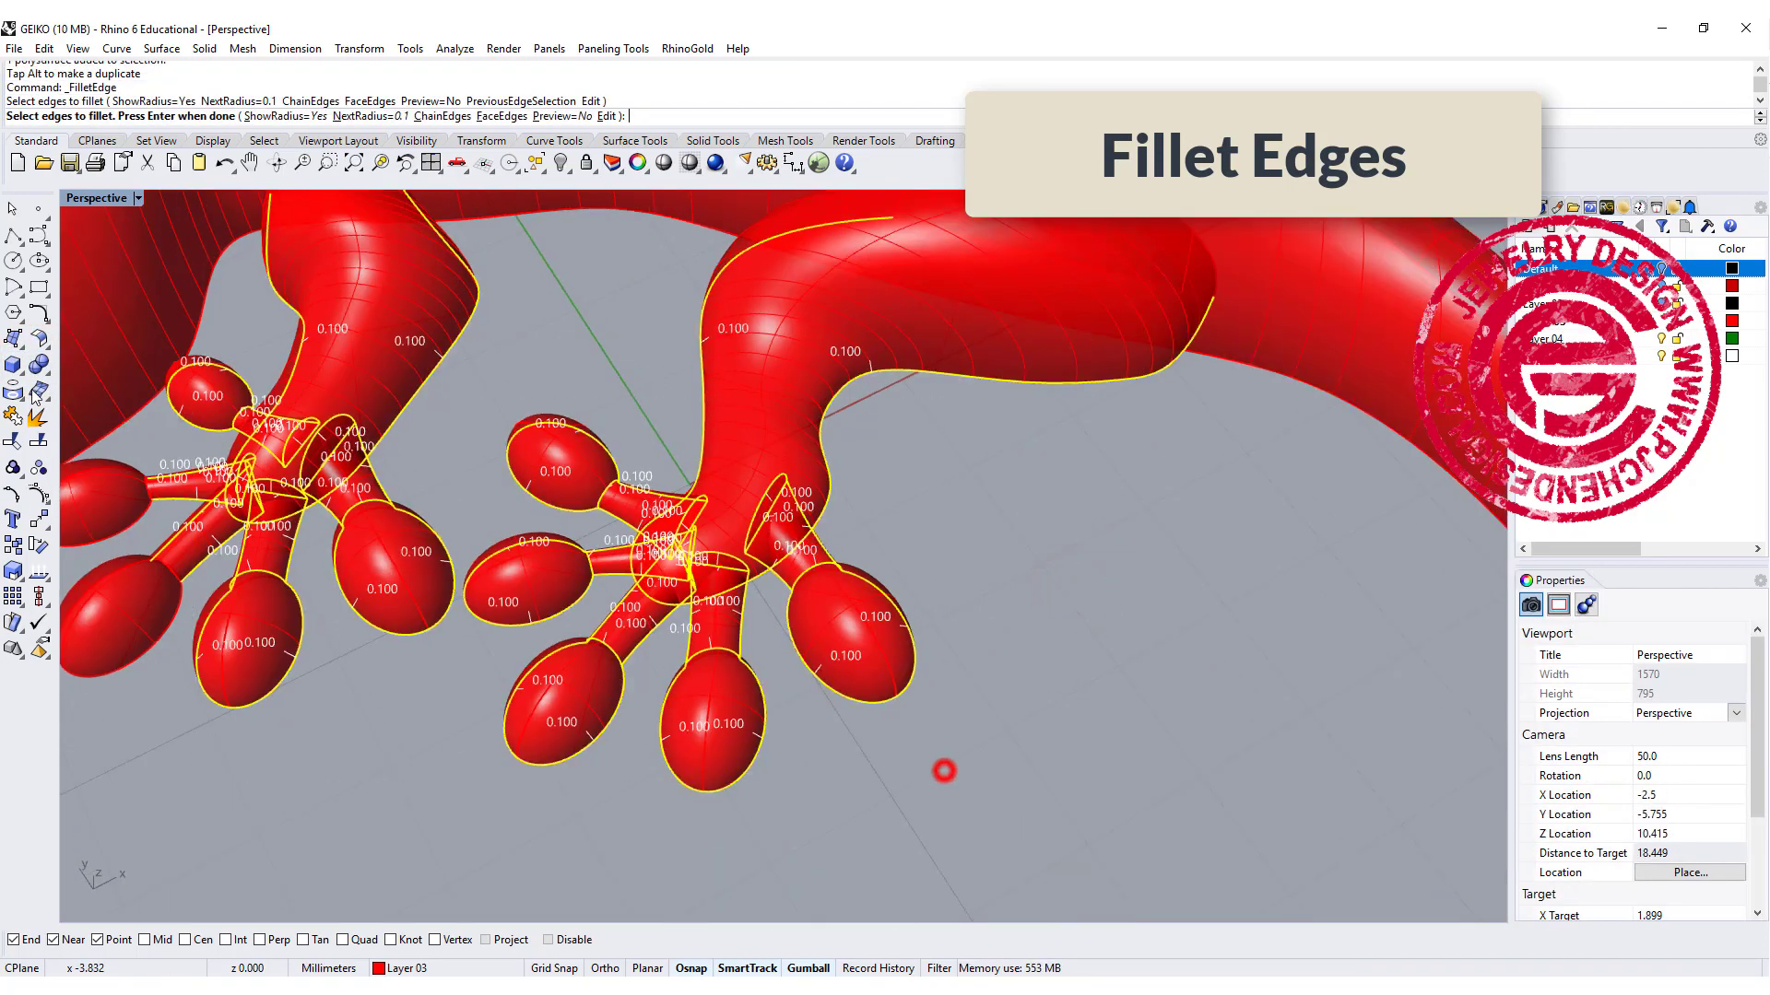
right_click(921, 759)
drag(833, 698, 820, 690)
key(ctrl+z)
Step: Boolean-union the legs with their toes, leaving the gecko's body out of the selection
click(1020, 749)
key(ctrl+a)
ctrl+click(92, 404)
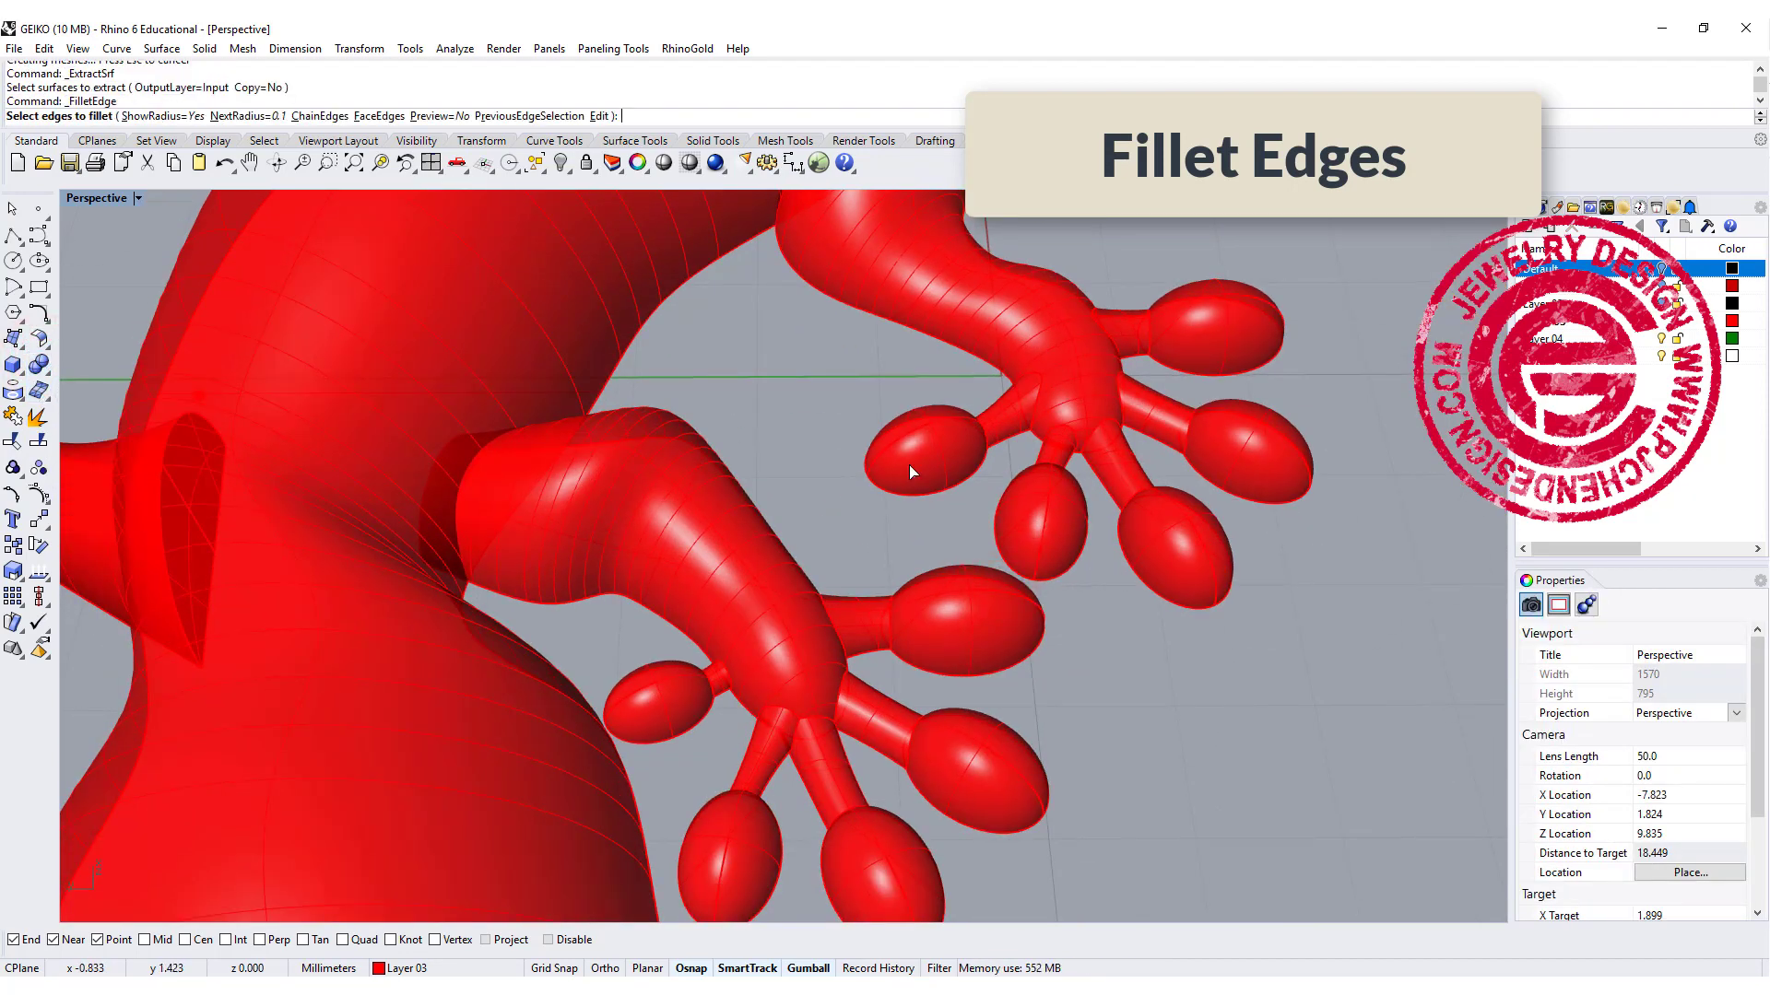
Step: Fillet the foot's toe joints with radius 0.1, adjusting the overlapping radius handles in the gaps between neighbouring toes
click(198, 396)
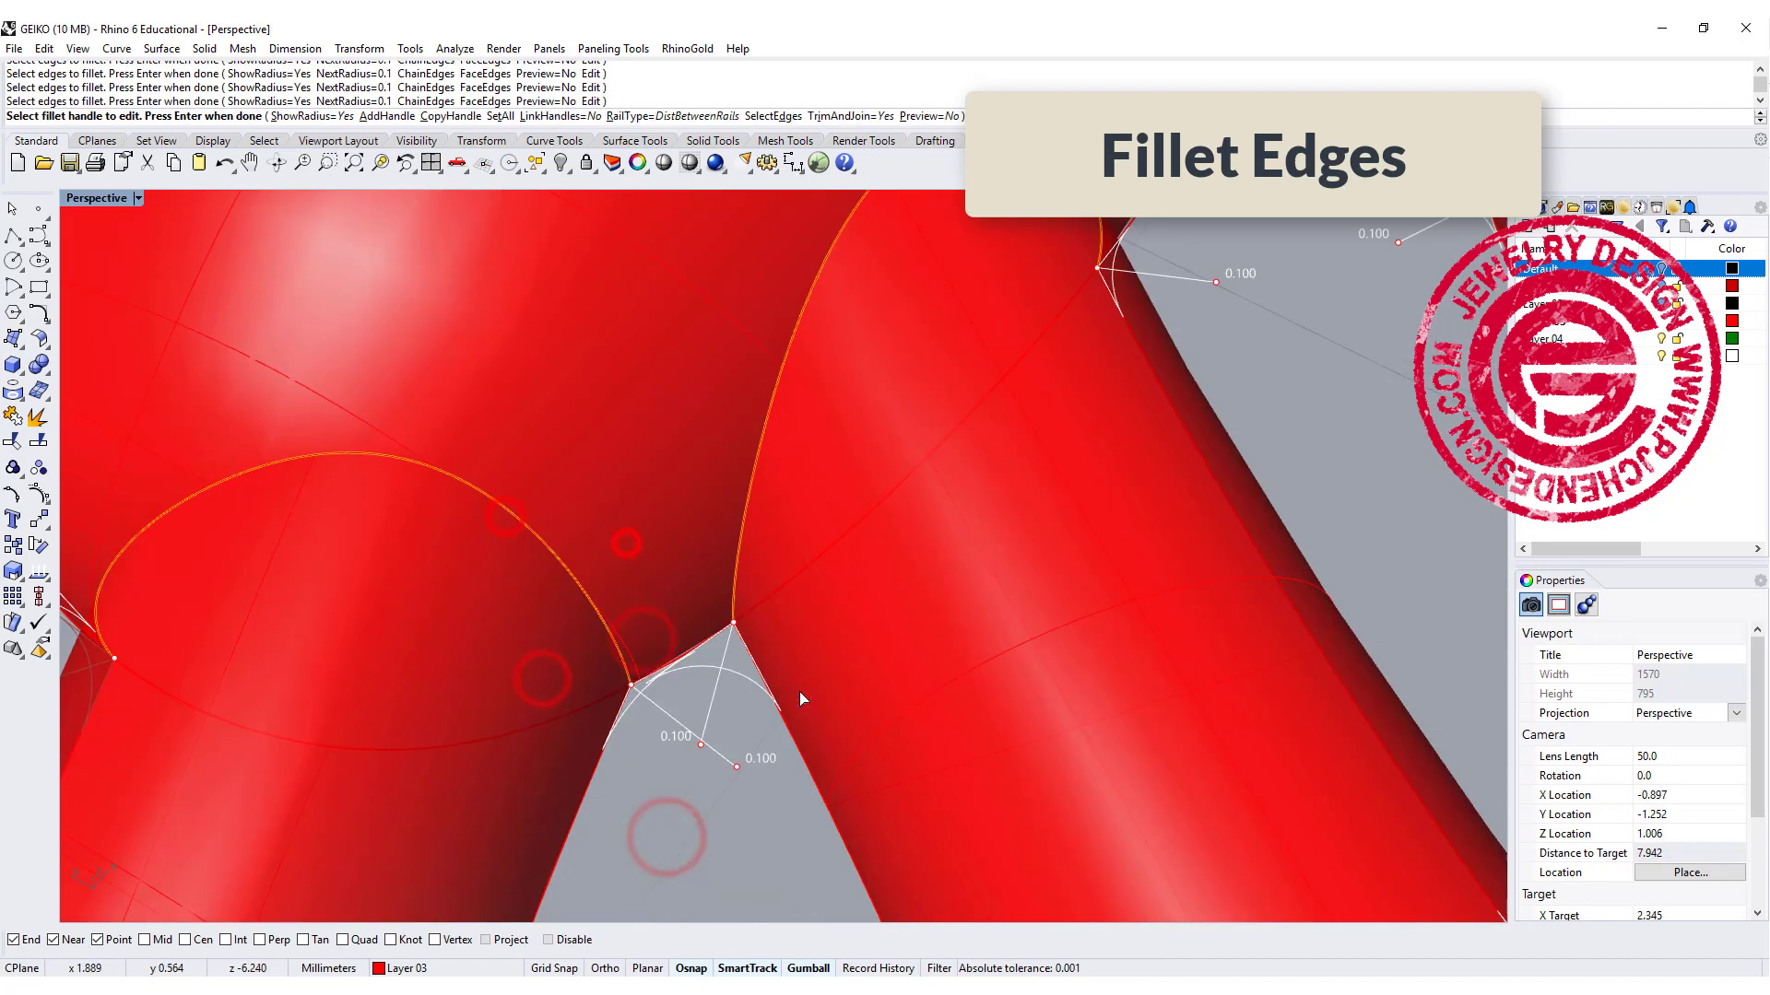
click(699, 738)
click(734, 763)
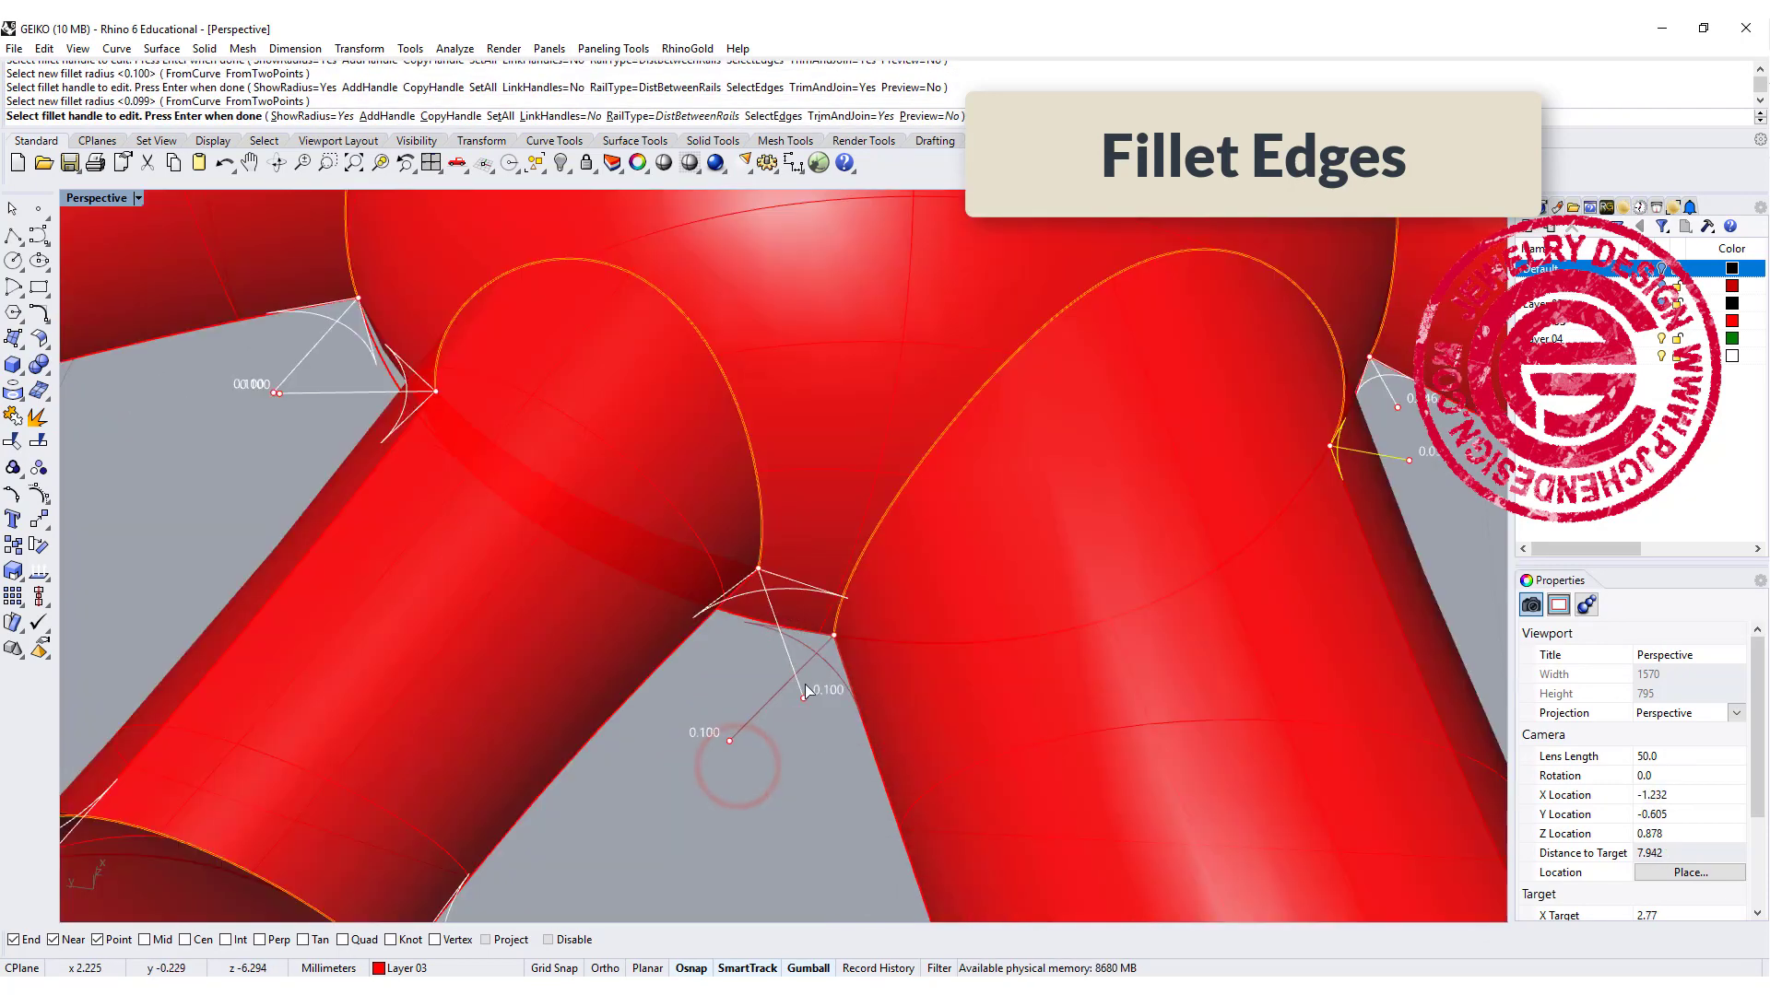
click(794, 695)
click(731, 737)
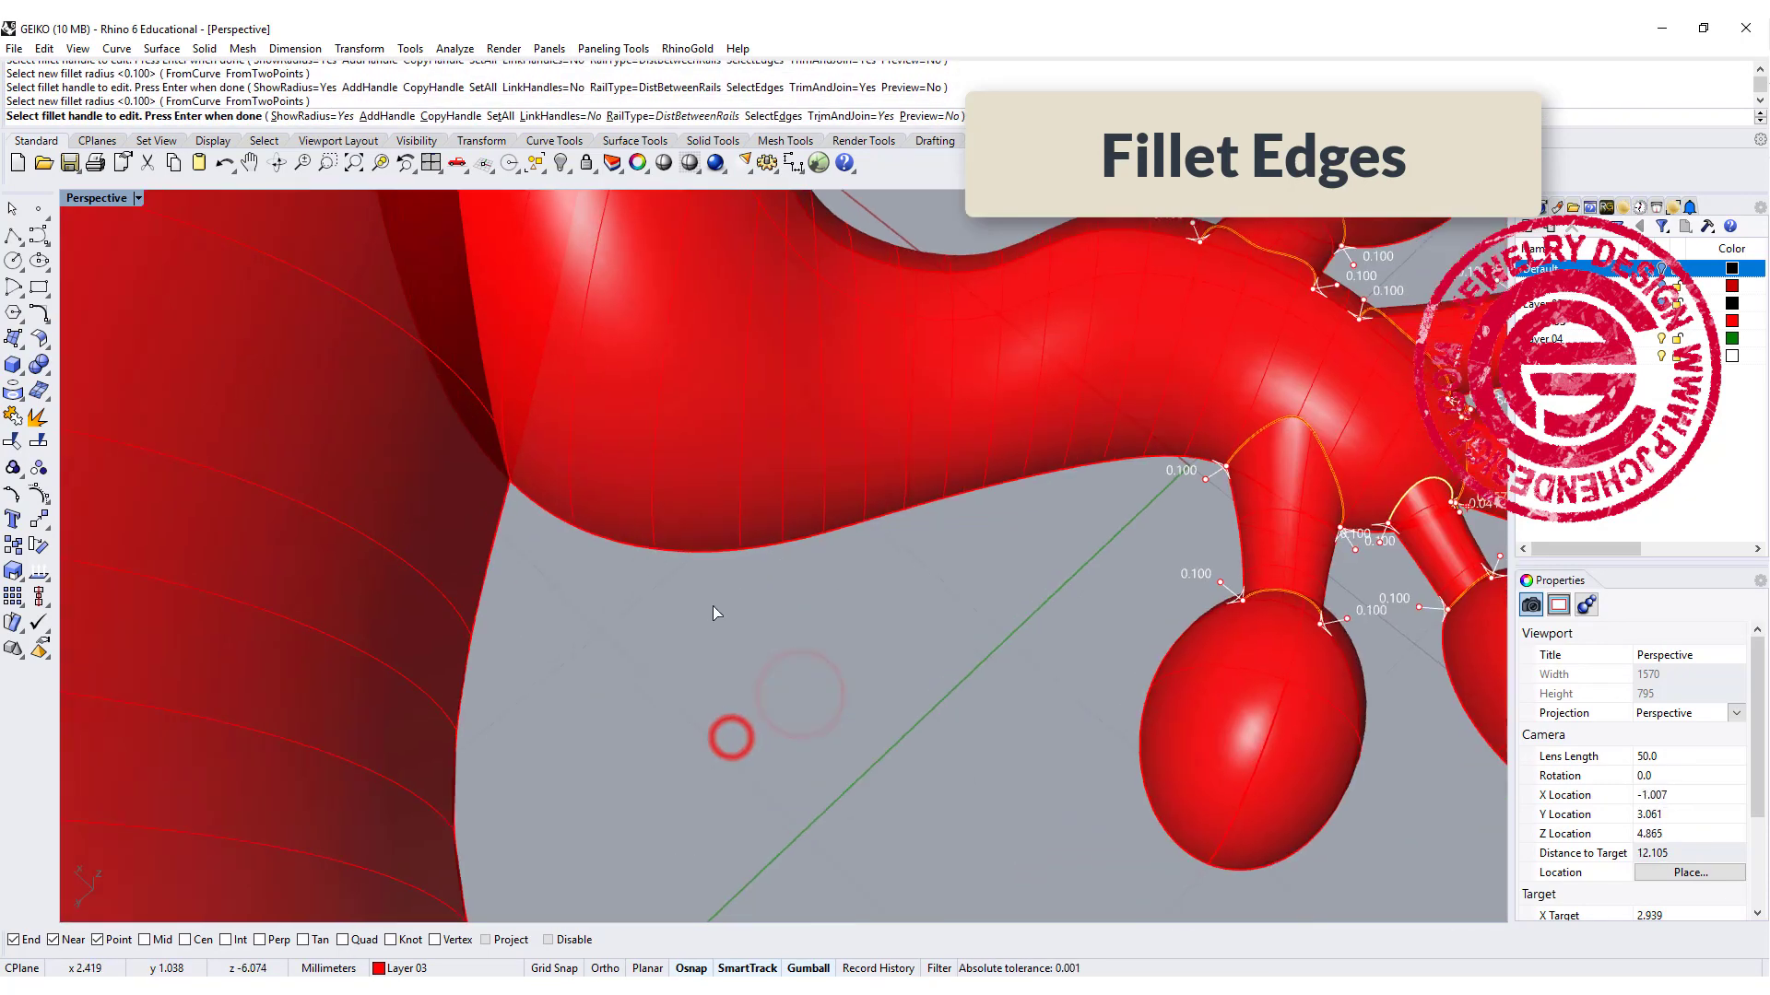
key(Return)
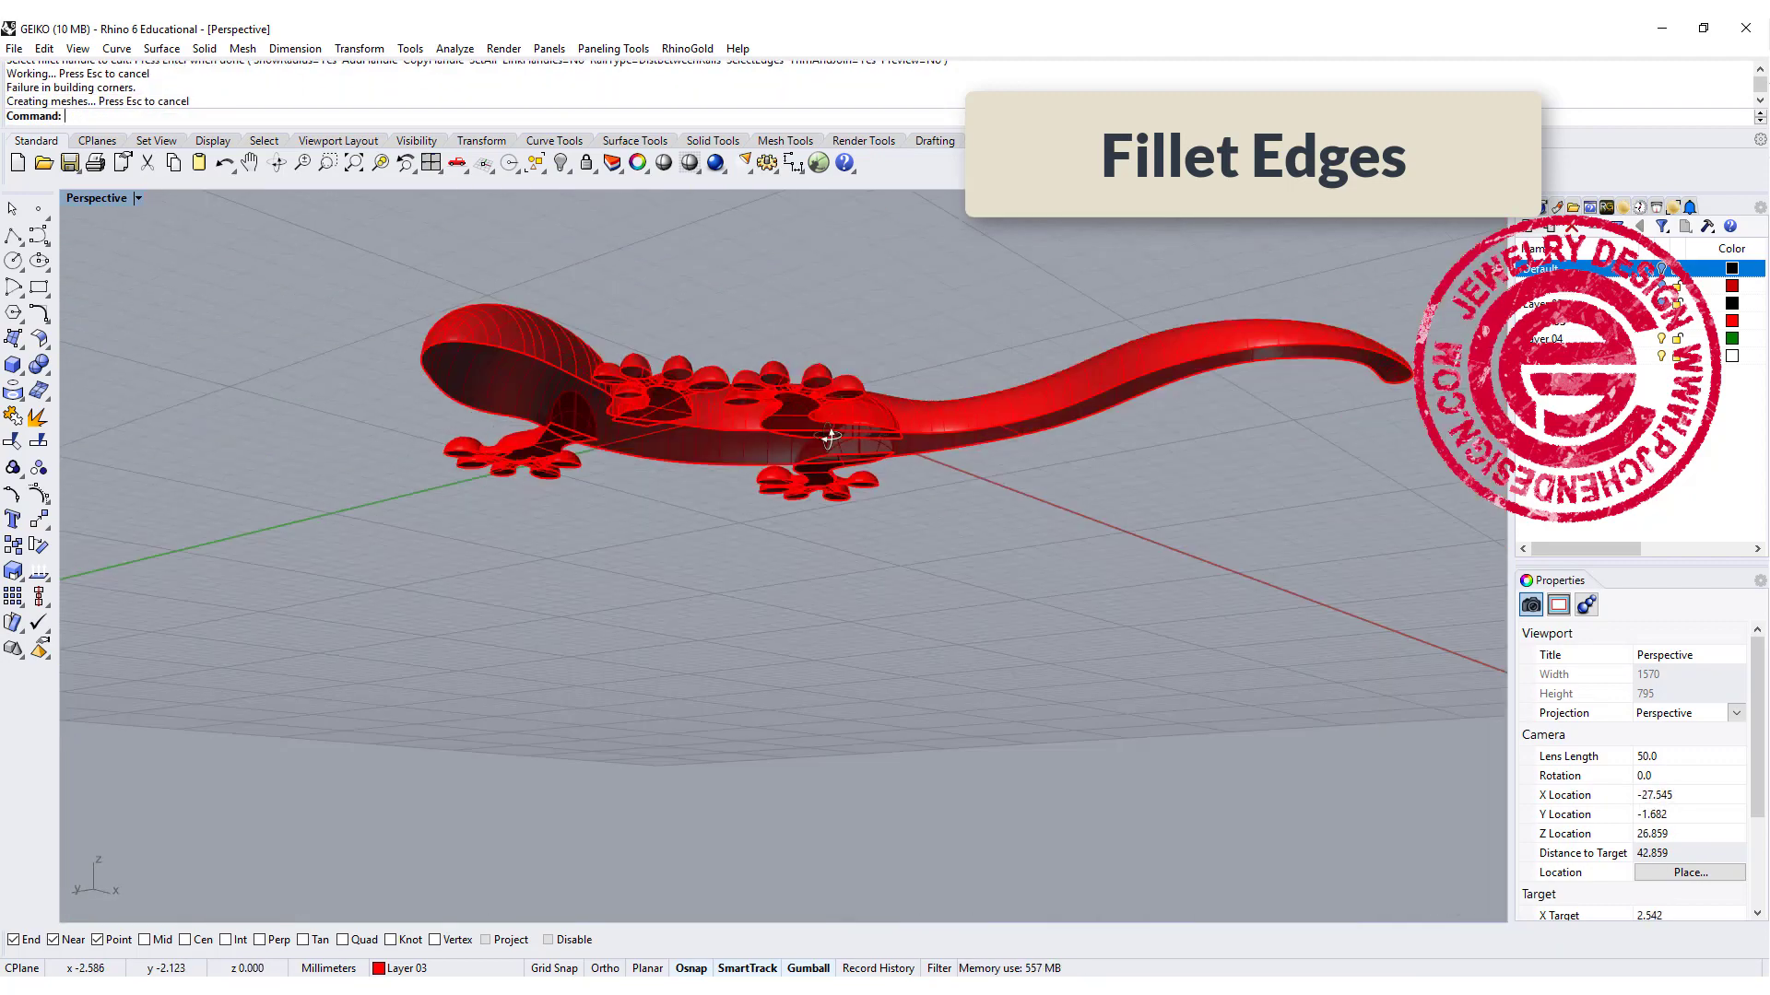
Step: Try to fillet the front foot's remaining toe-base edges with radius 0.1, and undo the fillet
click(579, 636)
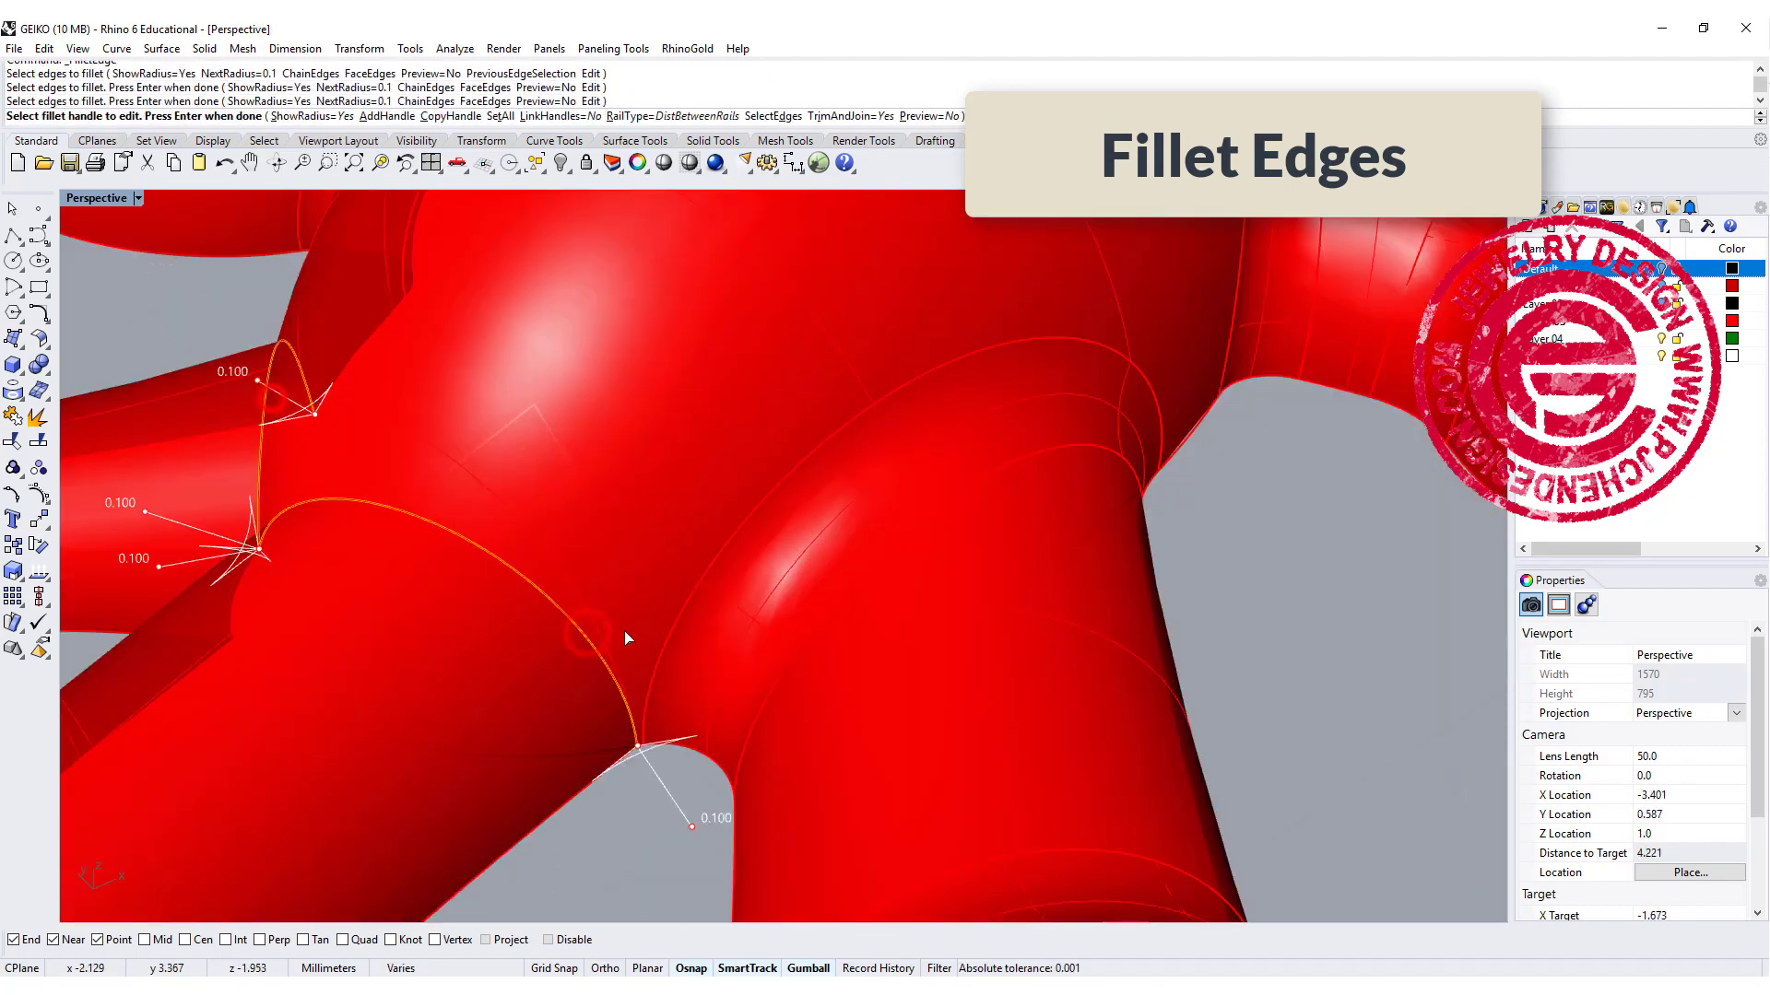
click(691, 822)
key(Return)
key(ctrl+z)
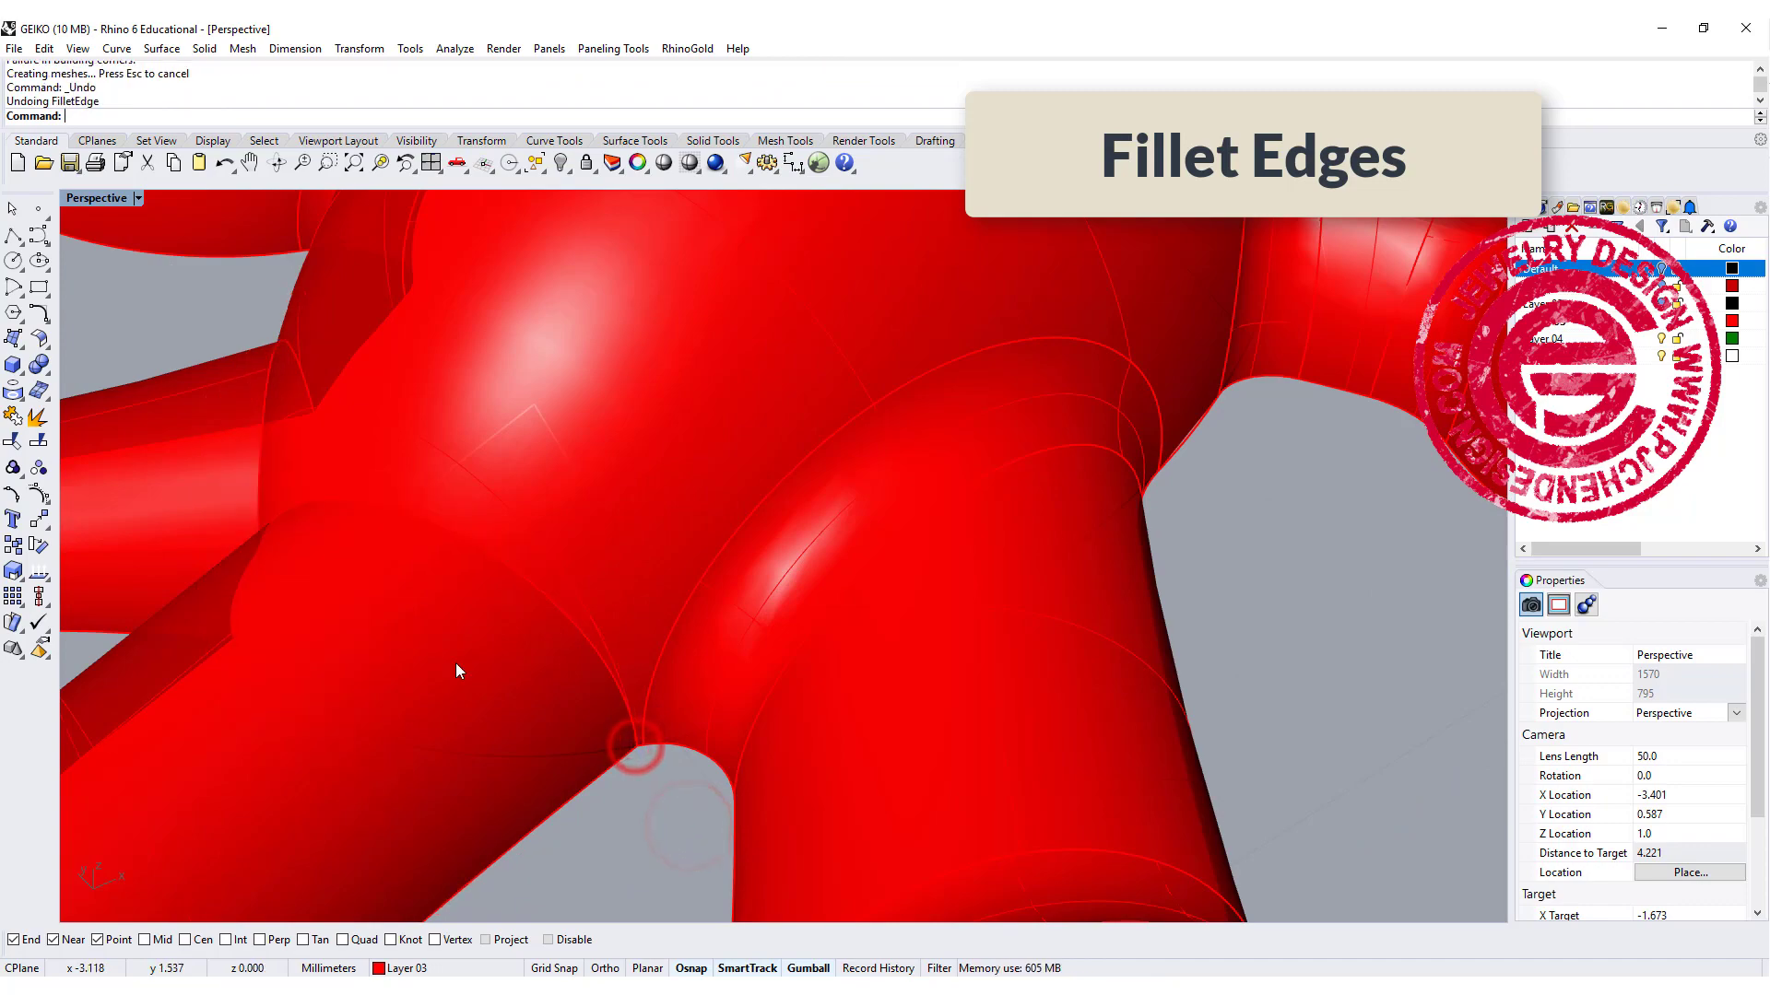
Step: Shift a toe of the front foot slightly and Boolean-union the foot's parts again
click(630, 702)
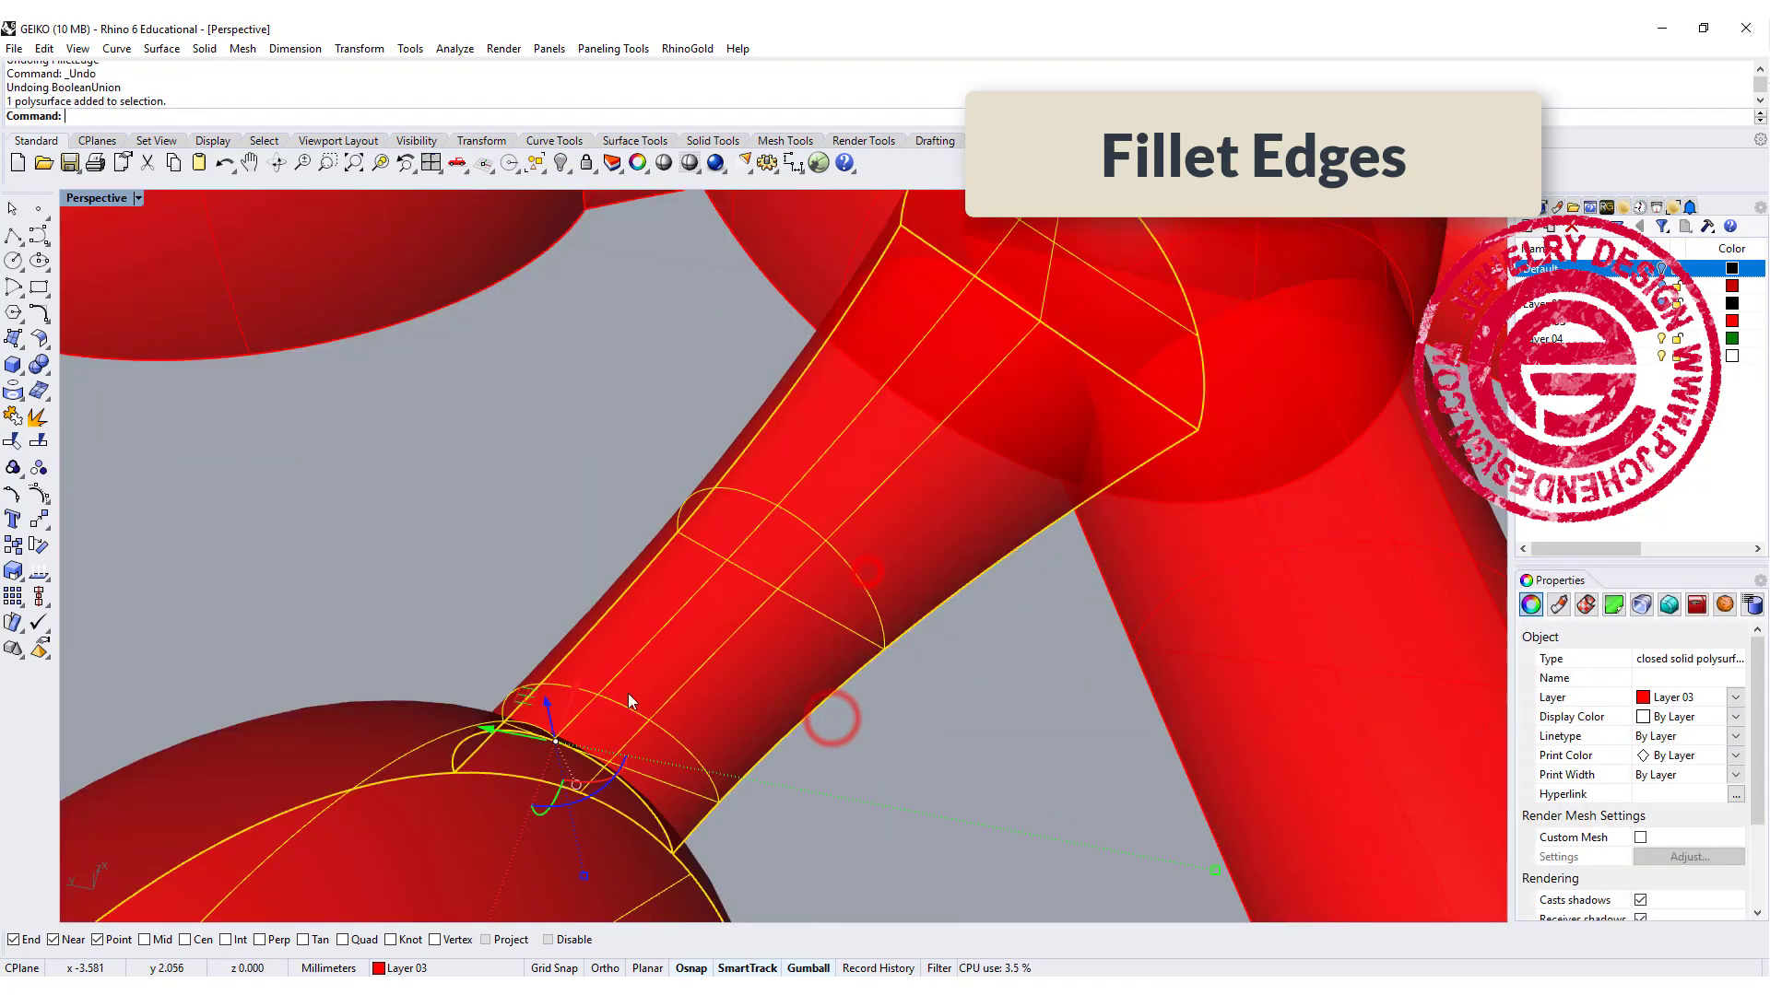
click(1020, 699)
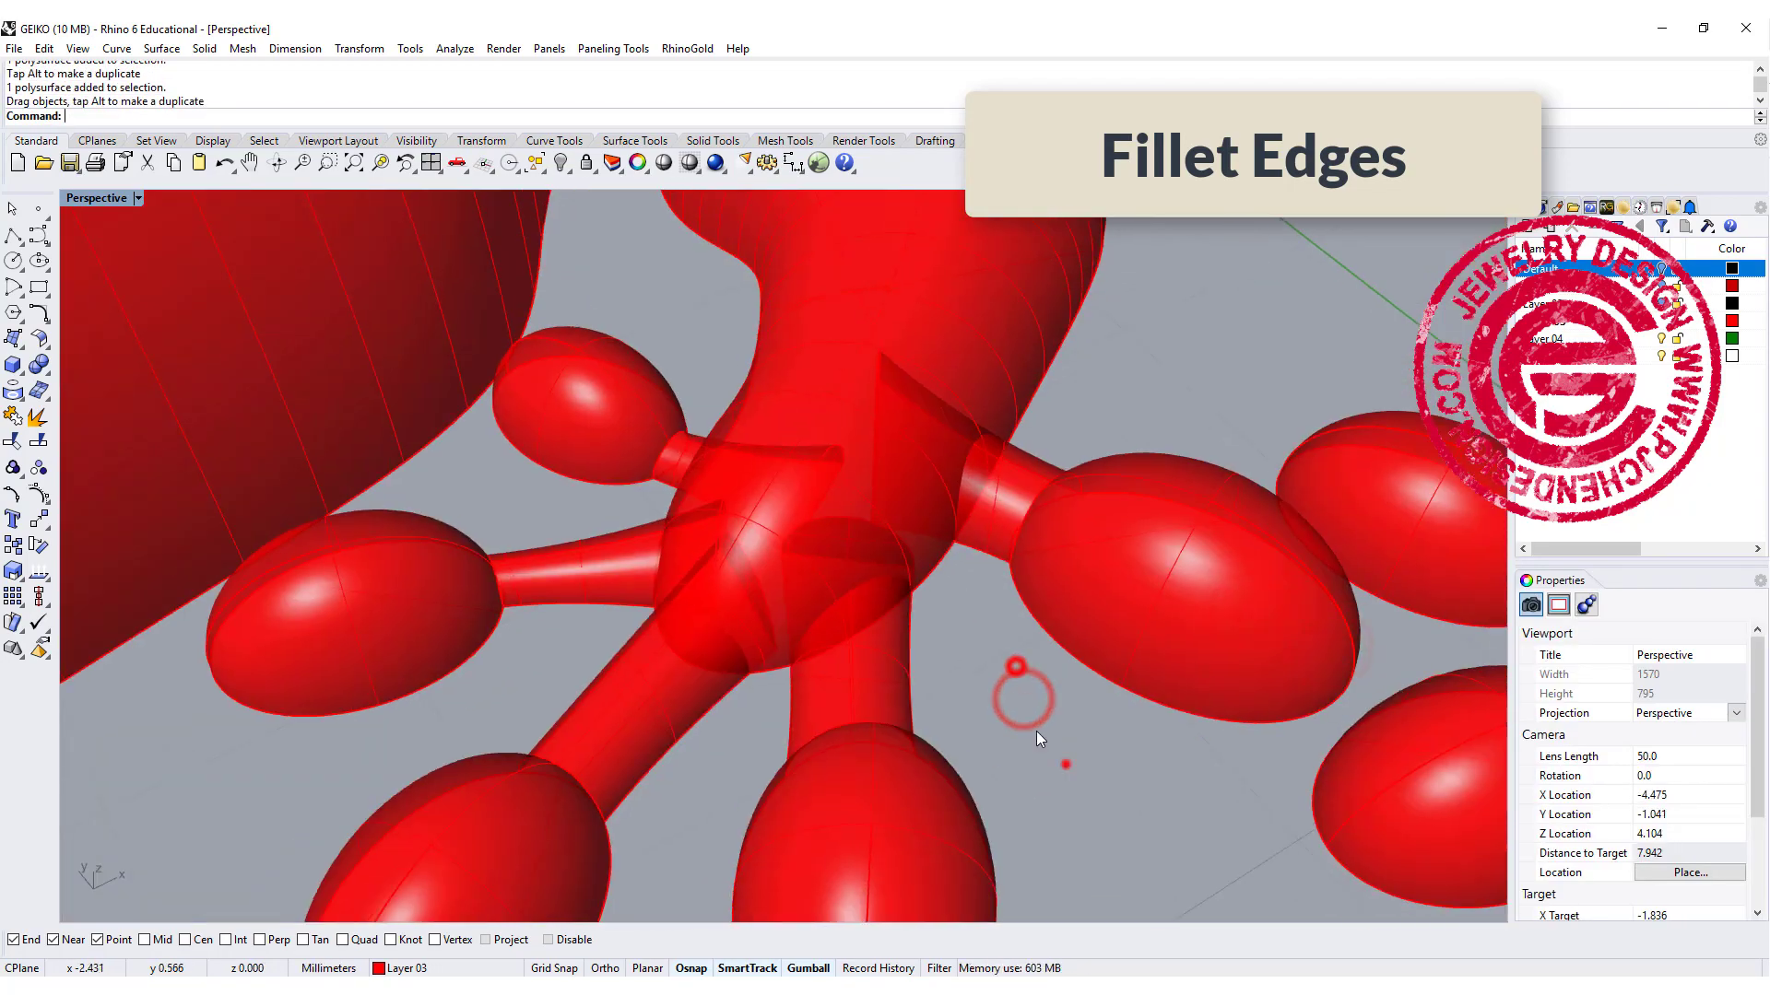
key(ctrl+a)
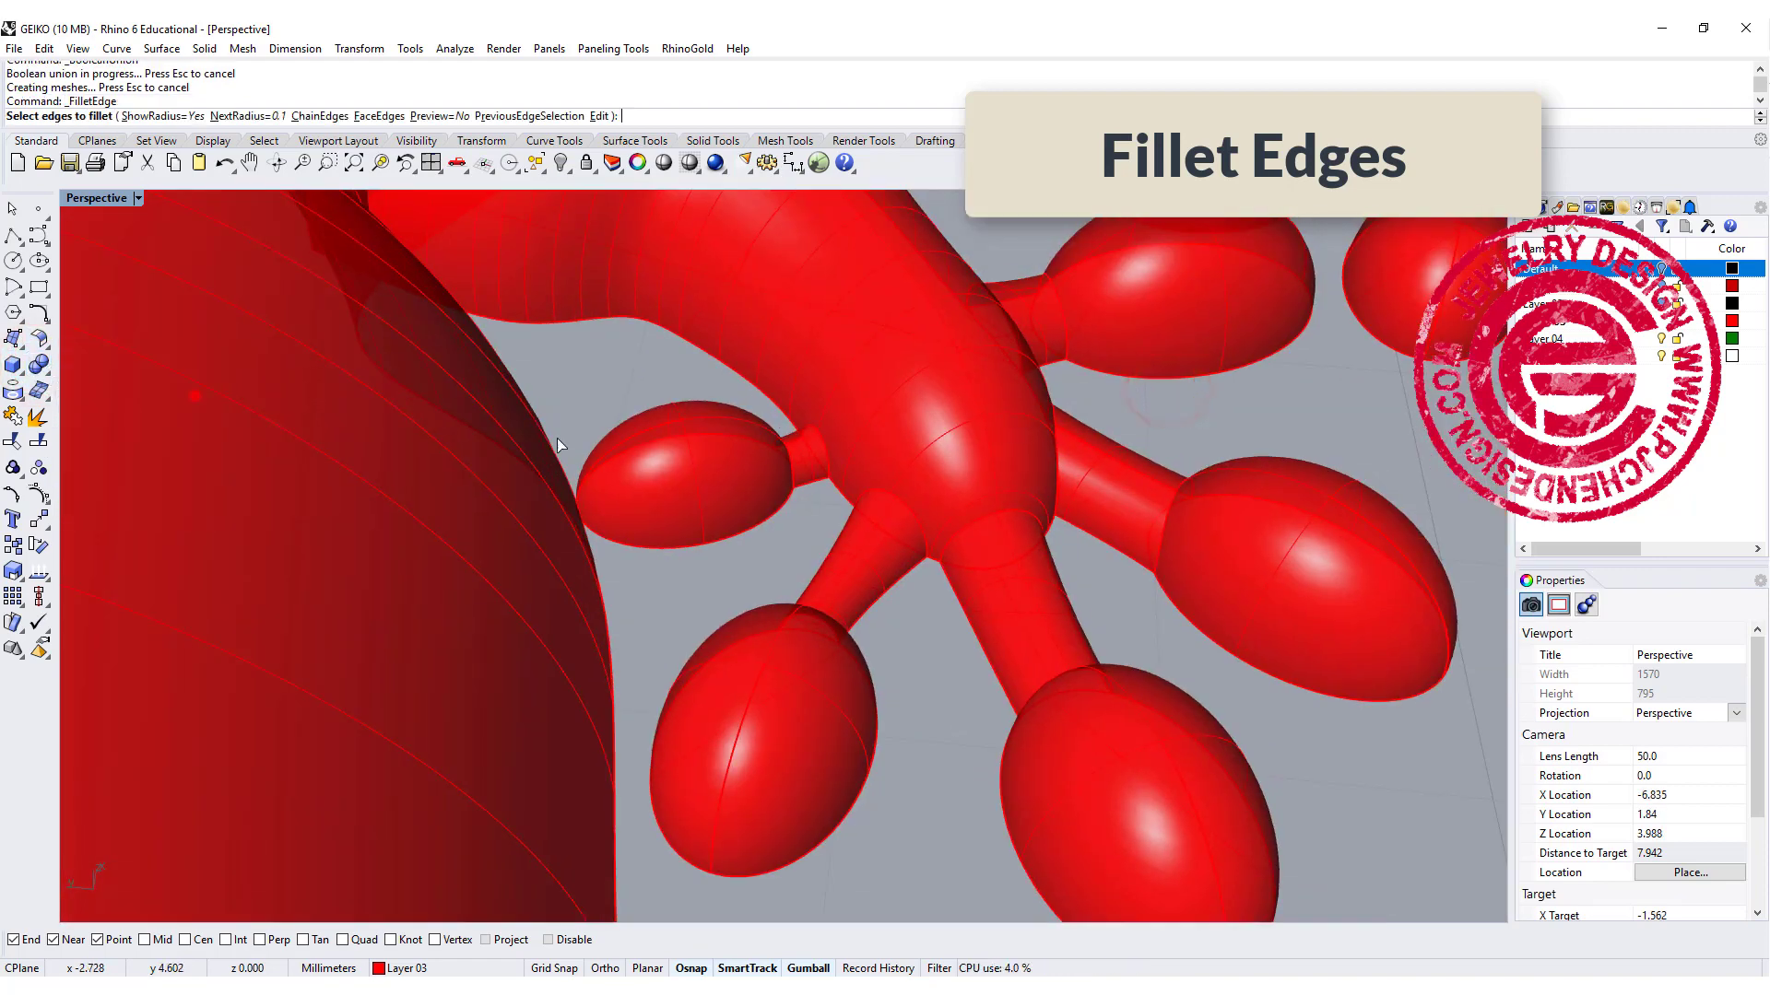
Step: Fillet the front foot's toe bases and tip joints with radius 0.1, using a smaller radius where two toes nearly touch
click(791, 463)
click(826, 461)
click(868, 496)
click(811, 623)
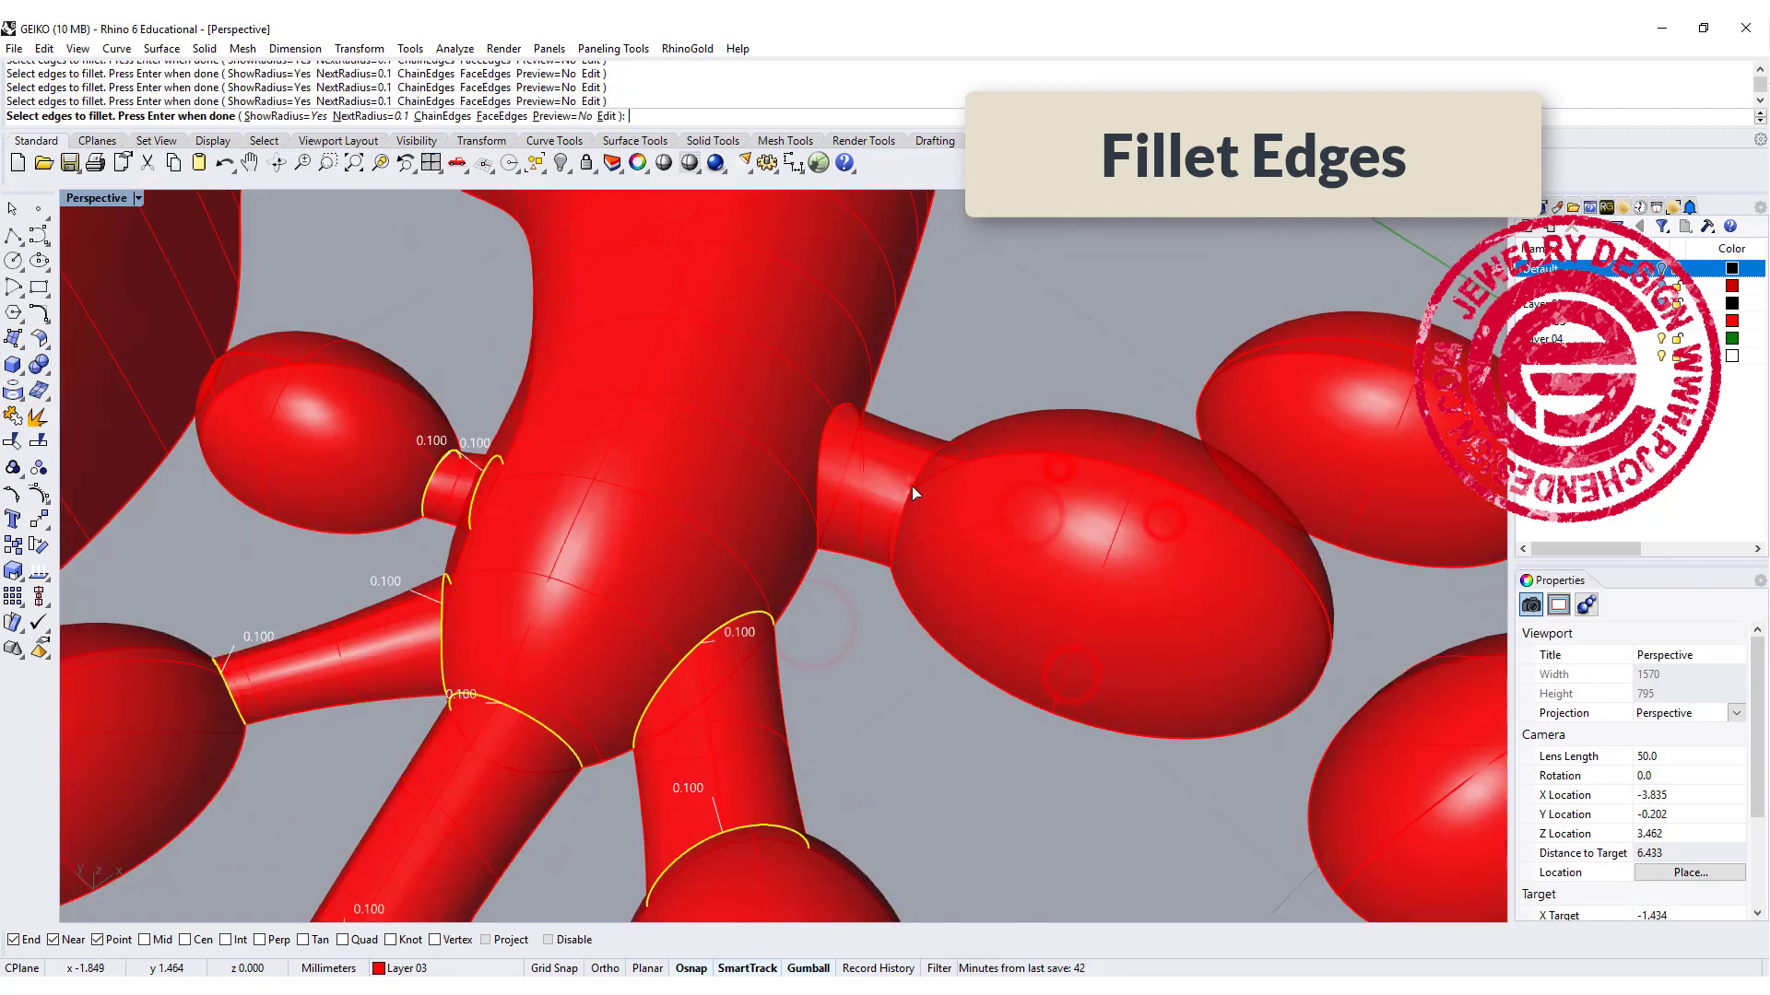
key(Return)
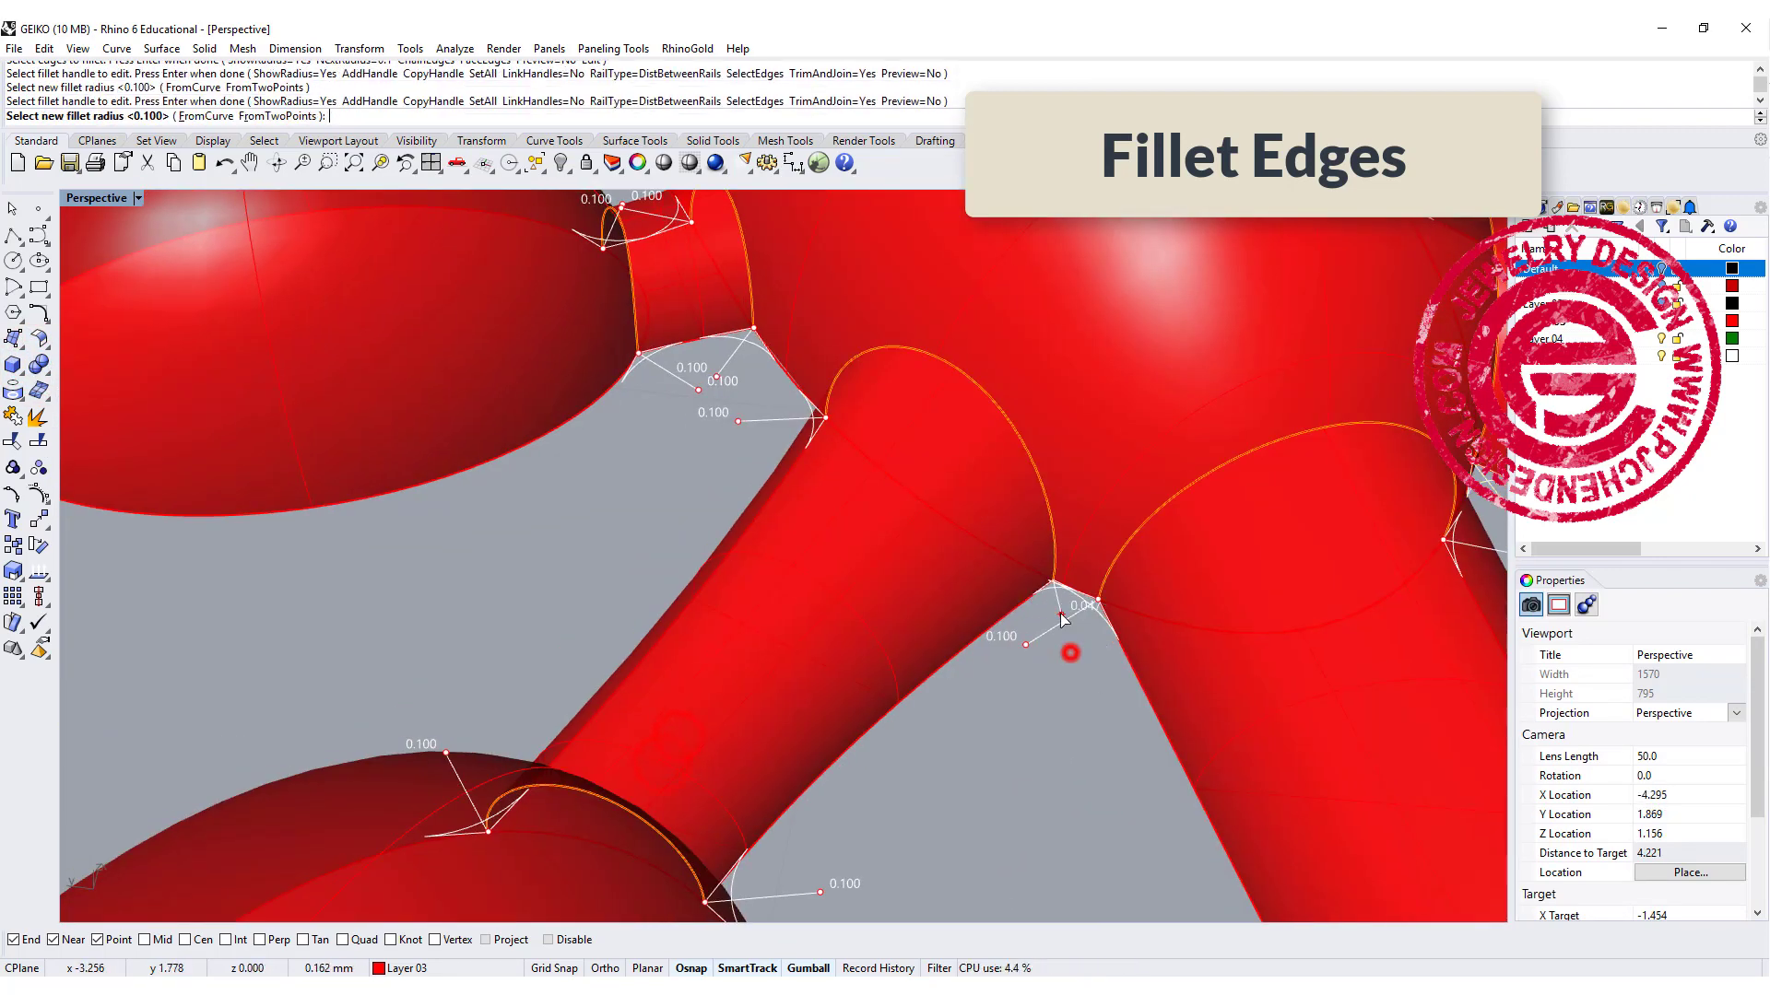
click(1106, 595)
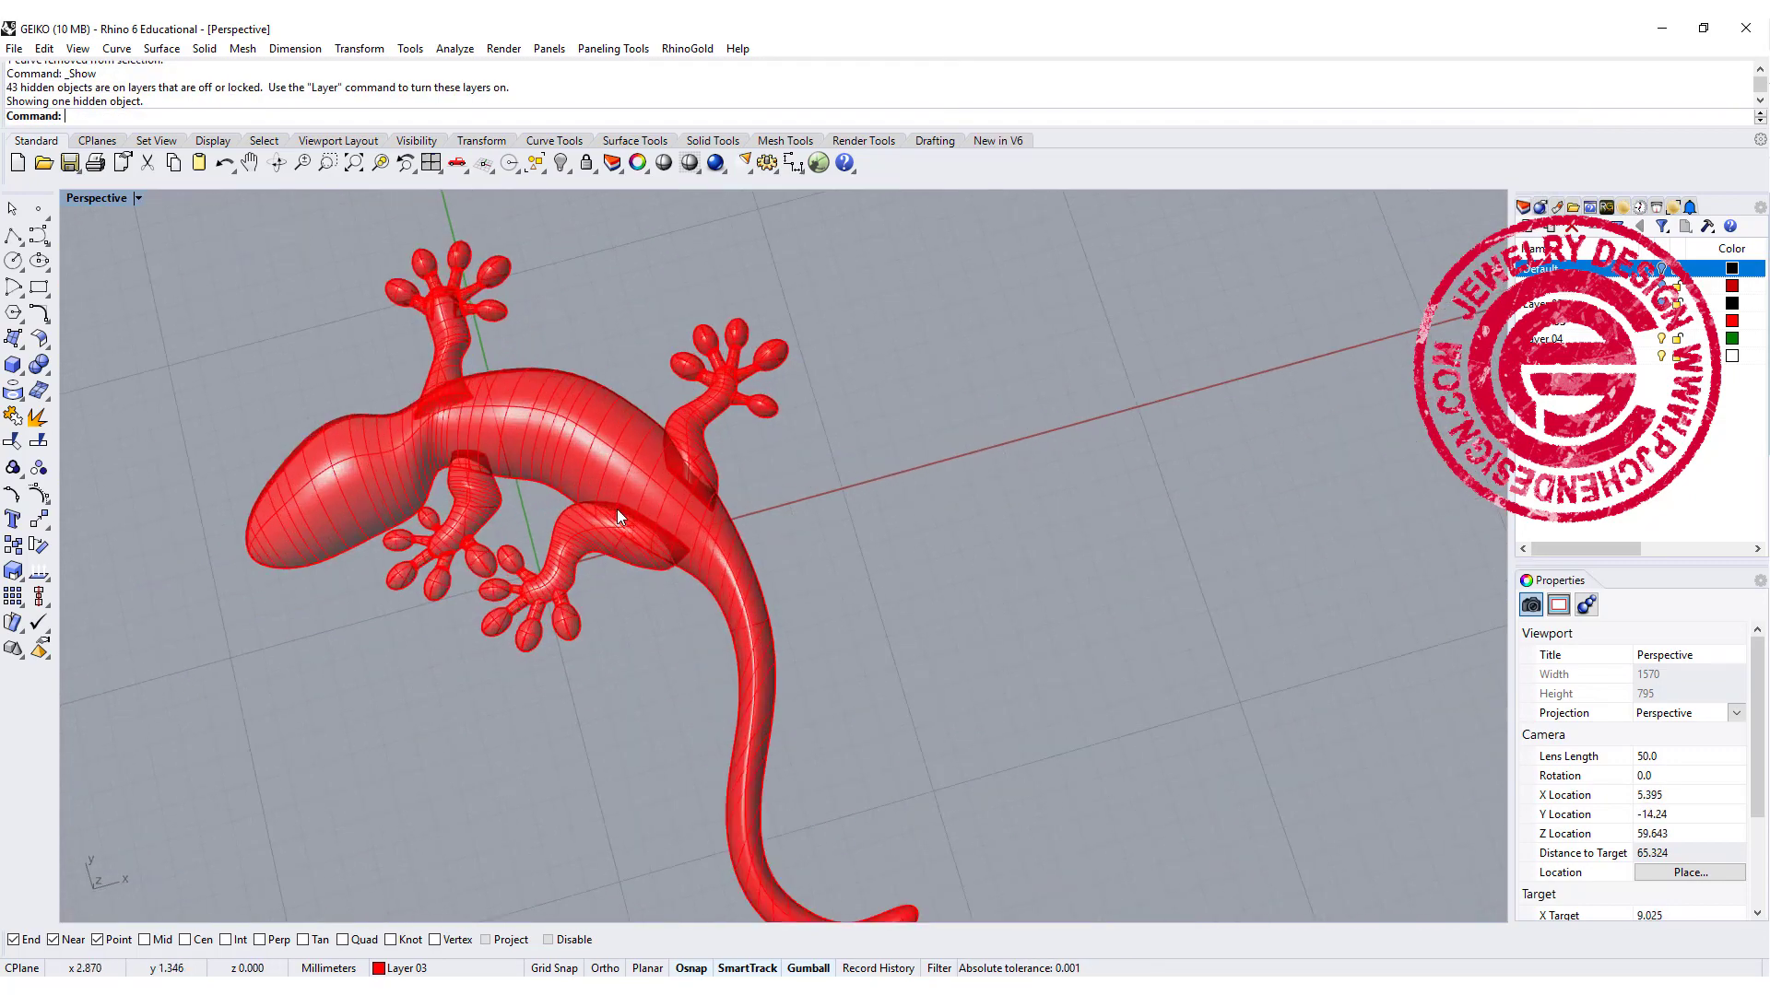
Step: Boolean-union the gecko's body with all four legs into one solid
scroll(616, 509, up, 3)
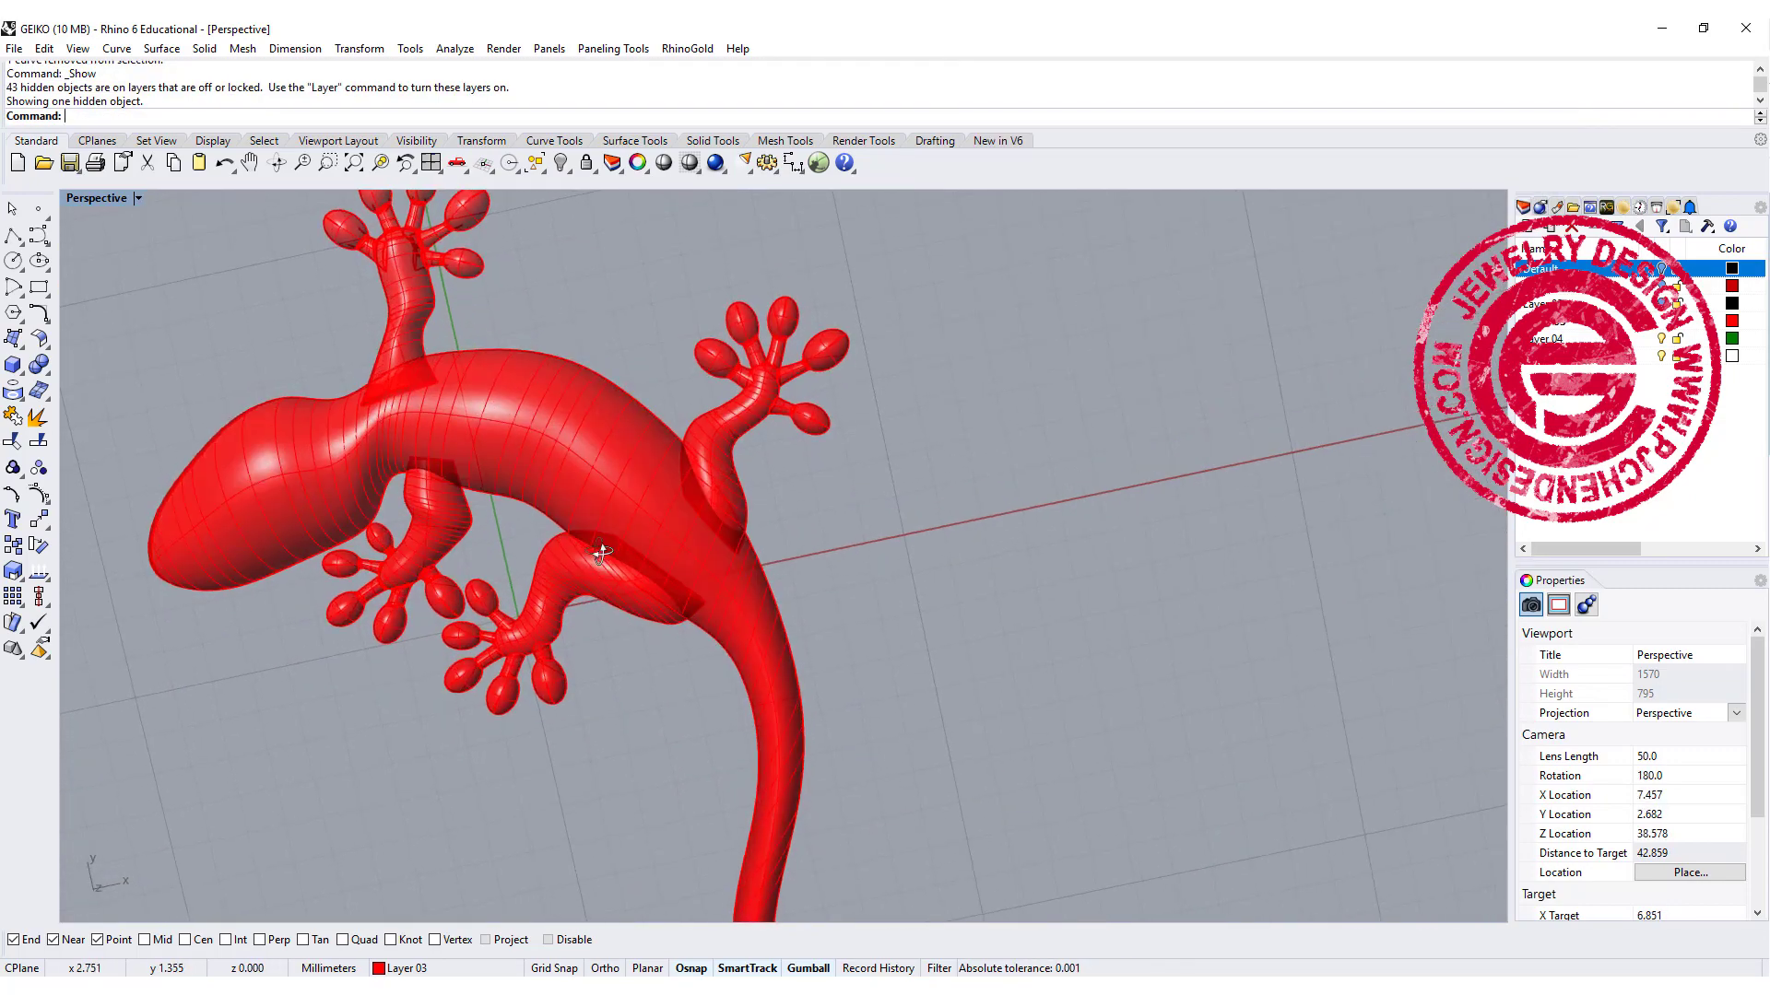
drag(262, 220, 100, 359)
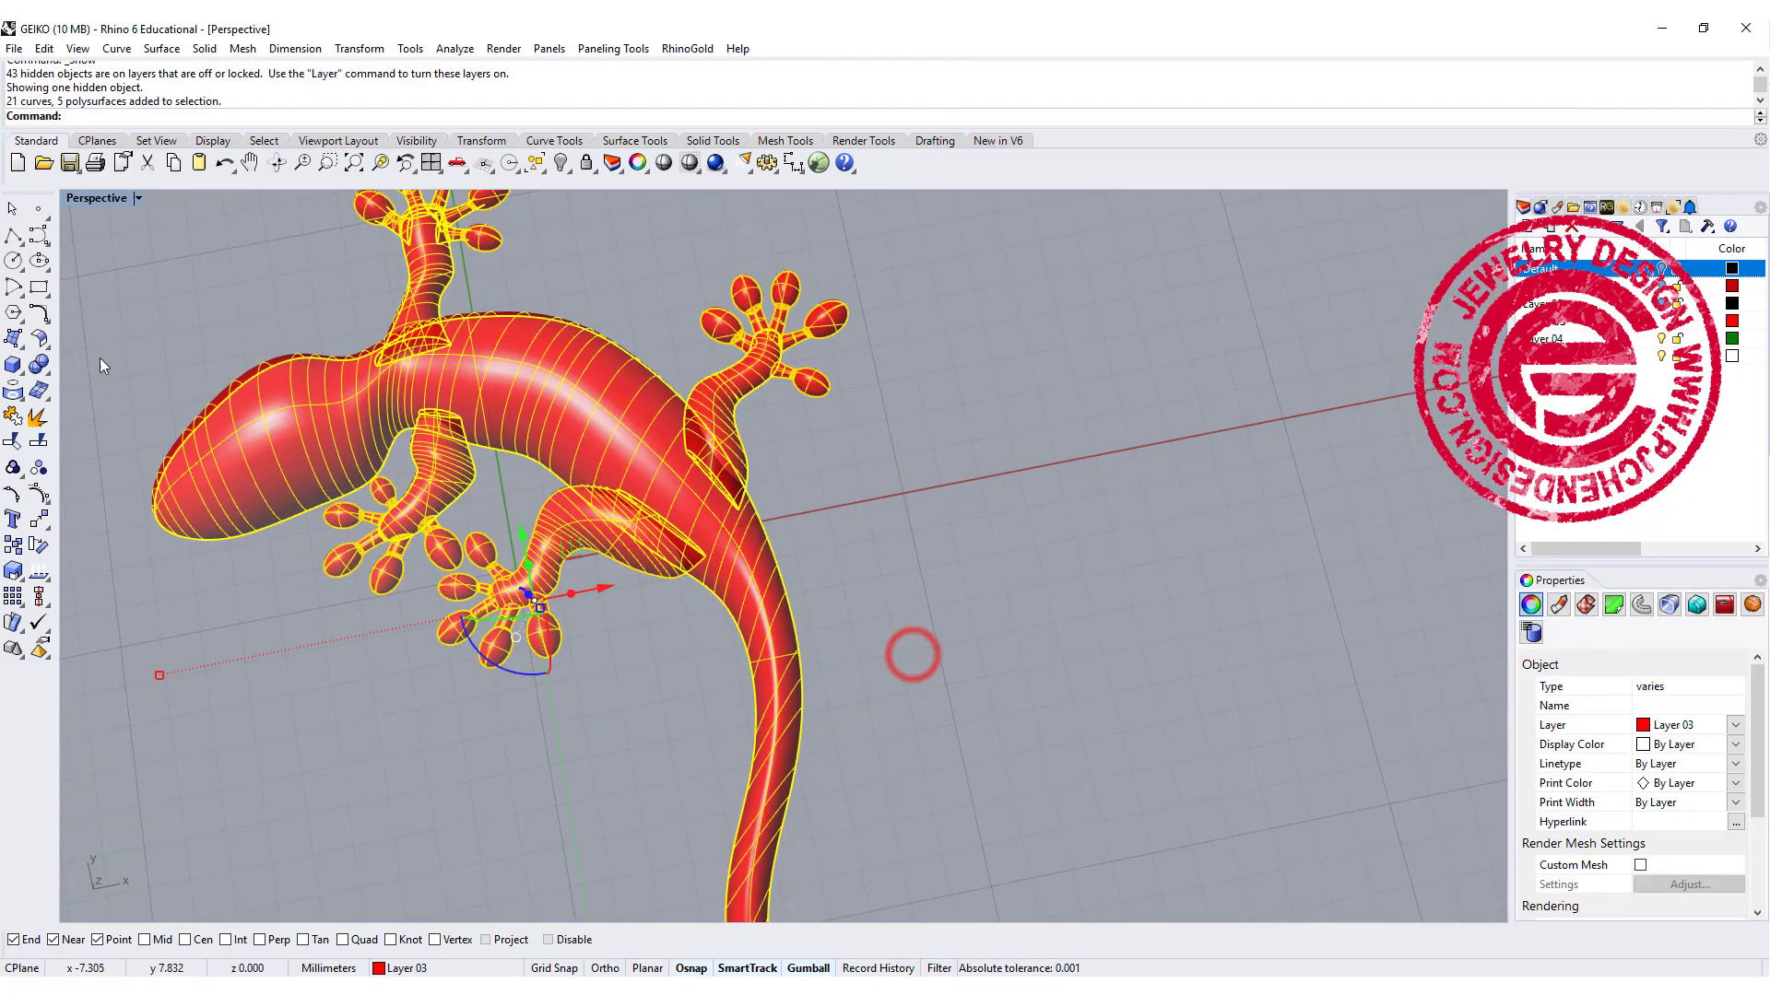
click(37, 366)
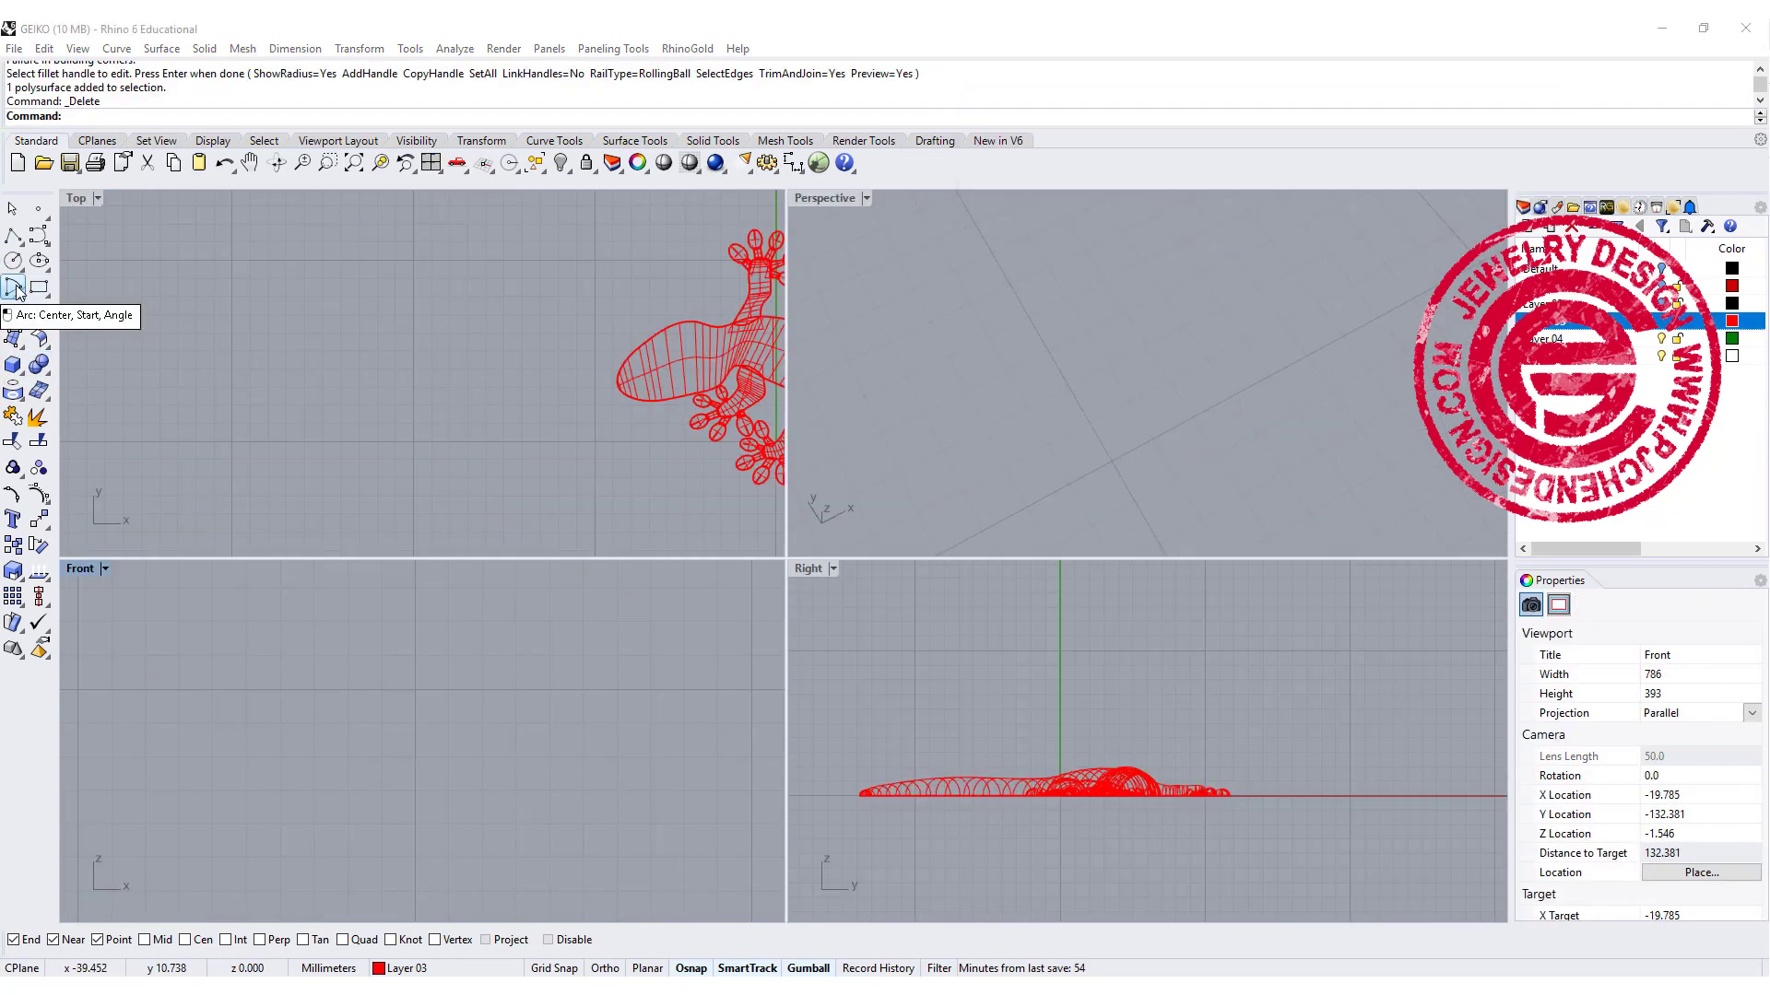
click(39, 261)
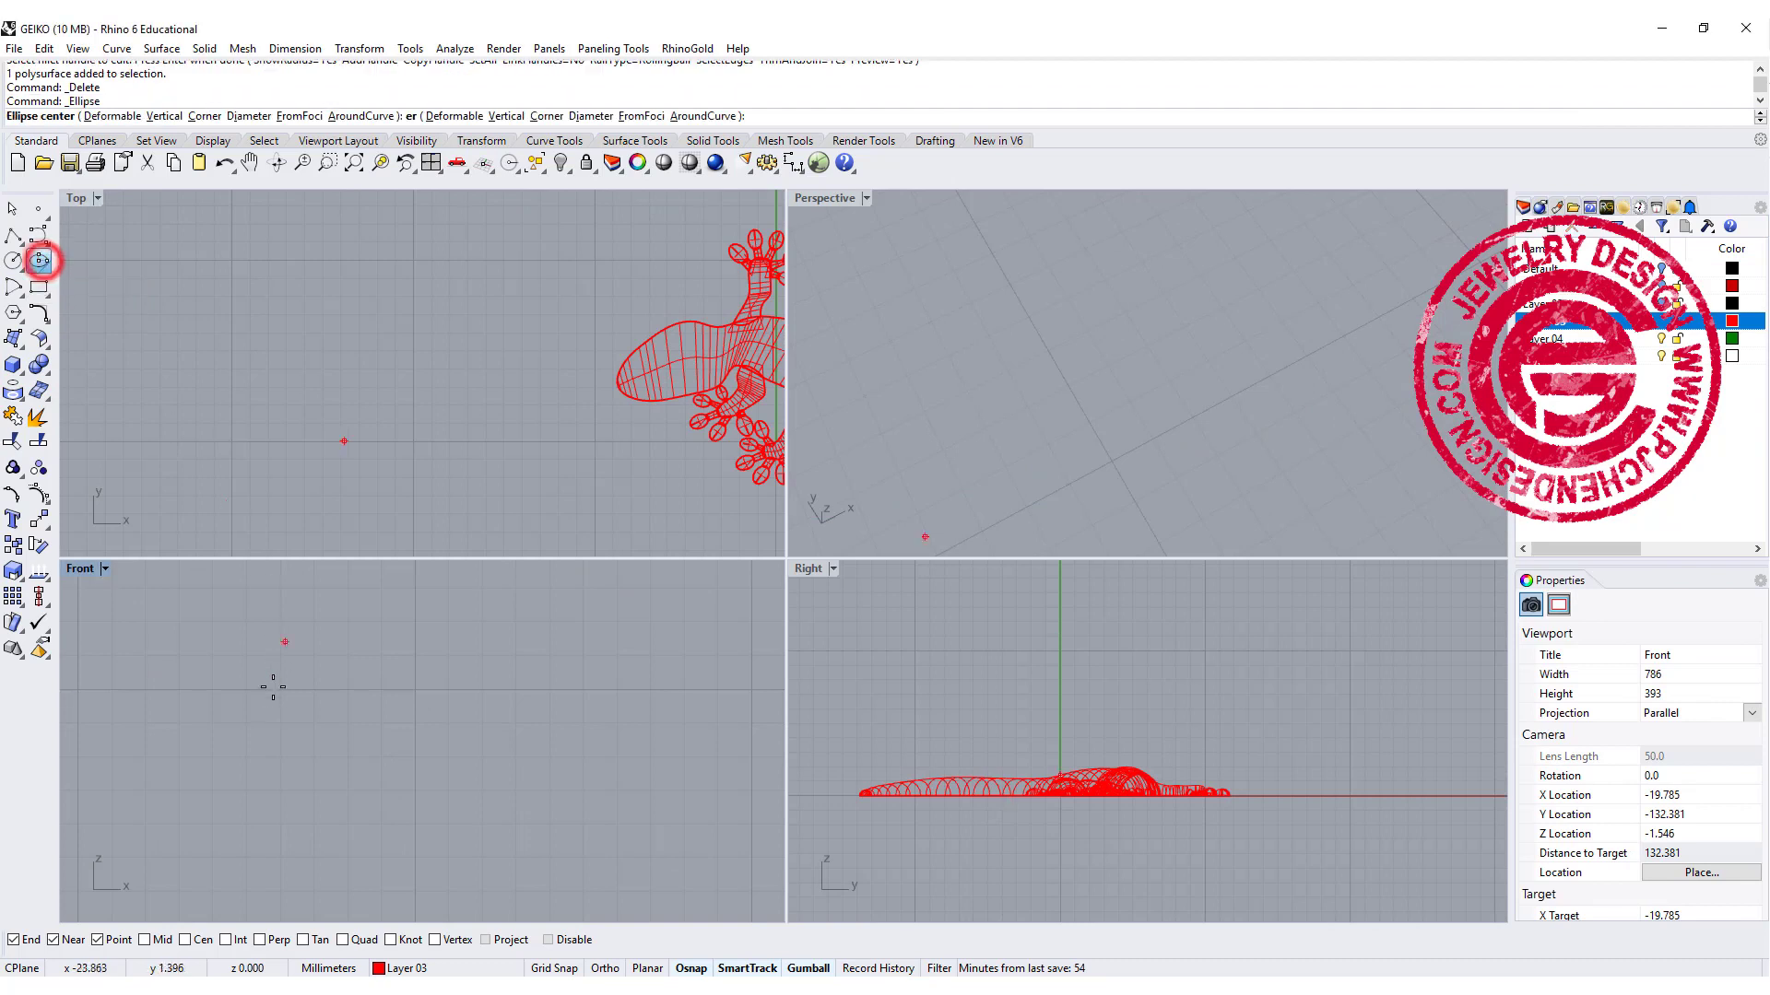
click(290, 732)
click(357, 733)
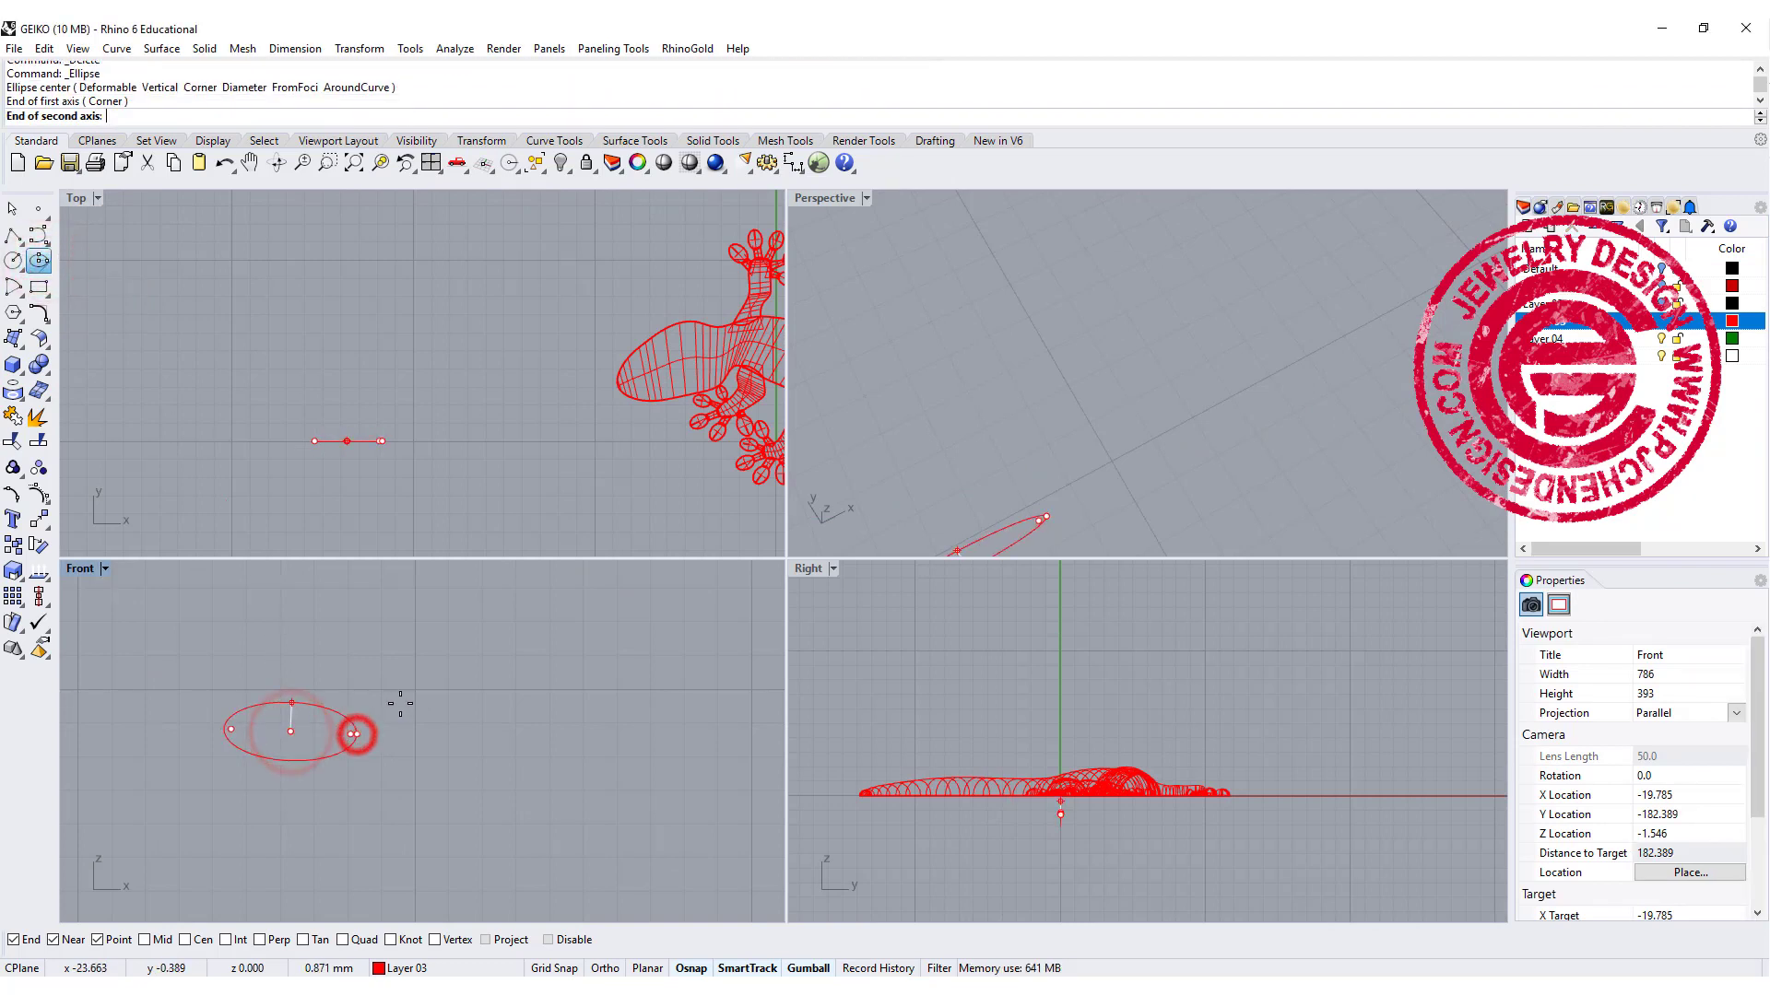
Step: Draw an open control-point curve in the Front view as an eye profile, with a bulging rim and both ends vertically aligned
click(38, 237)
click(286, 728)
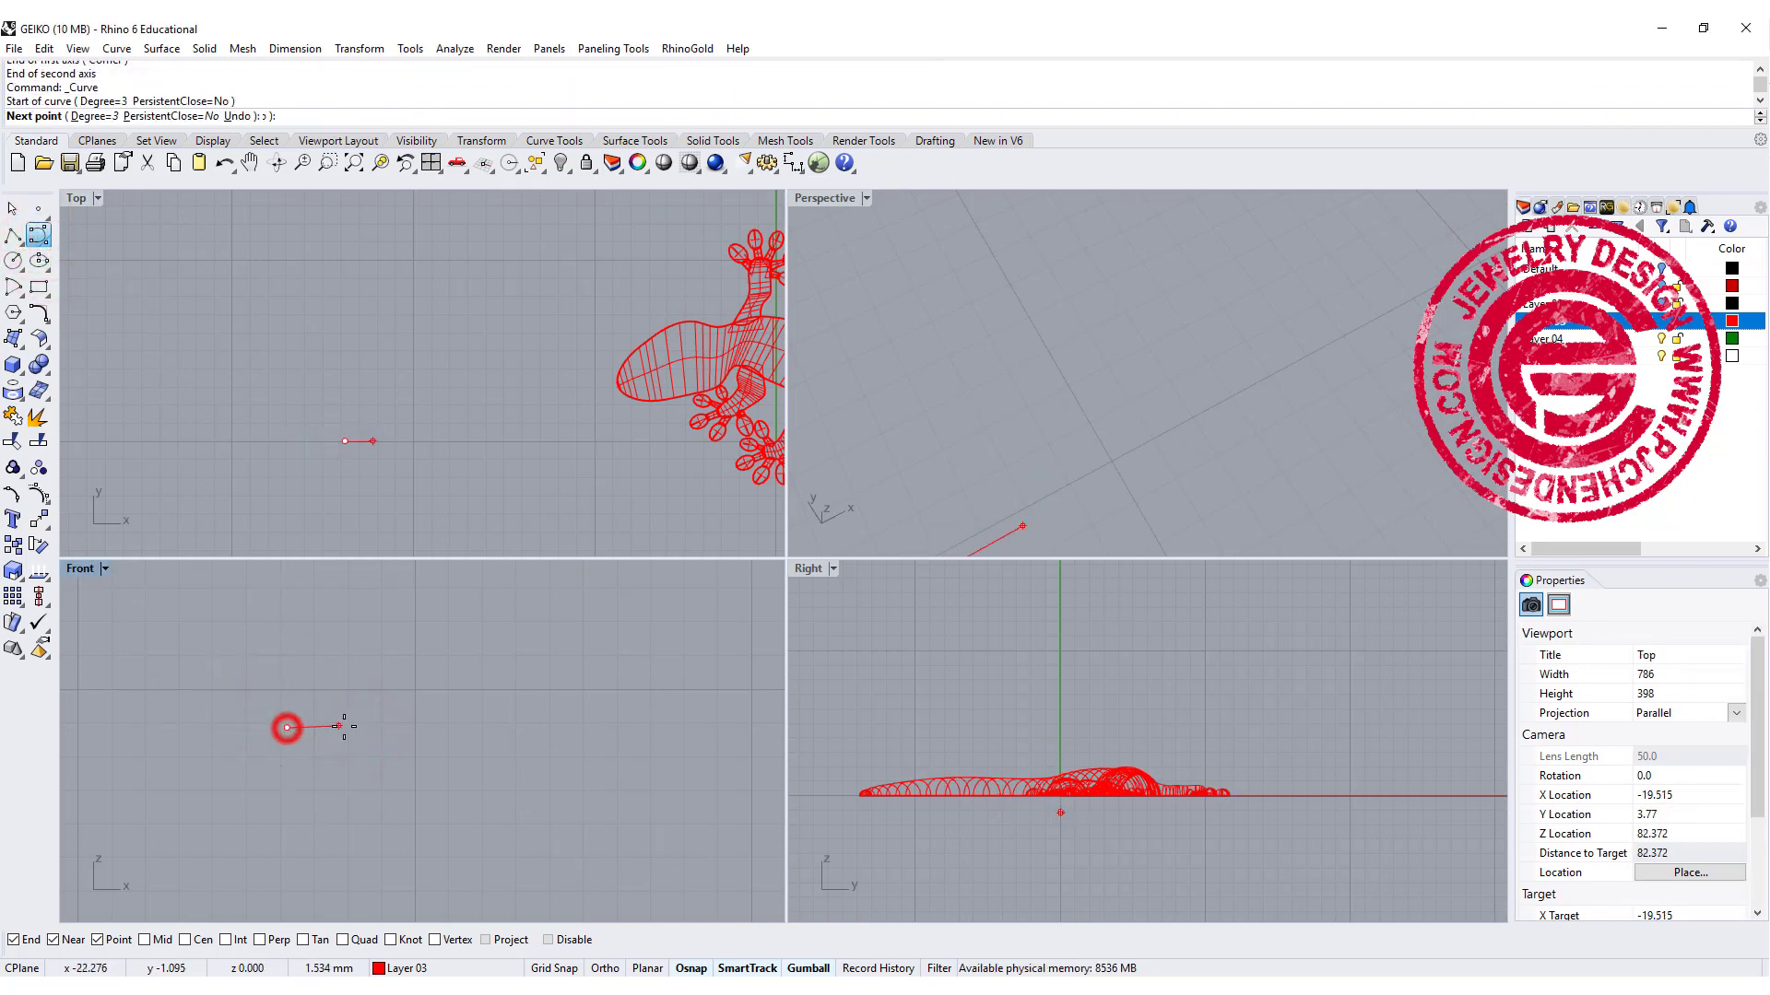
click(348, 726)
click(408, 685)
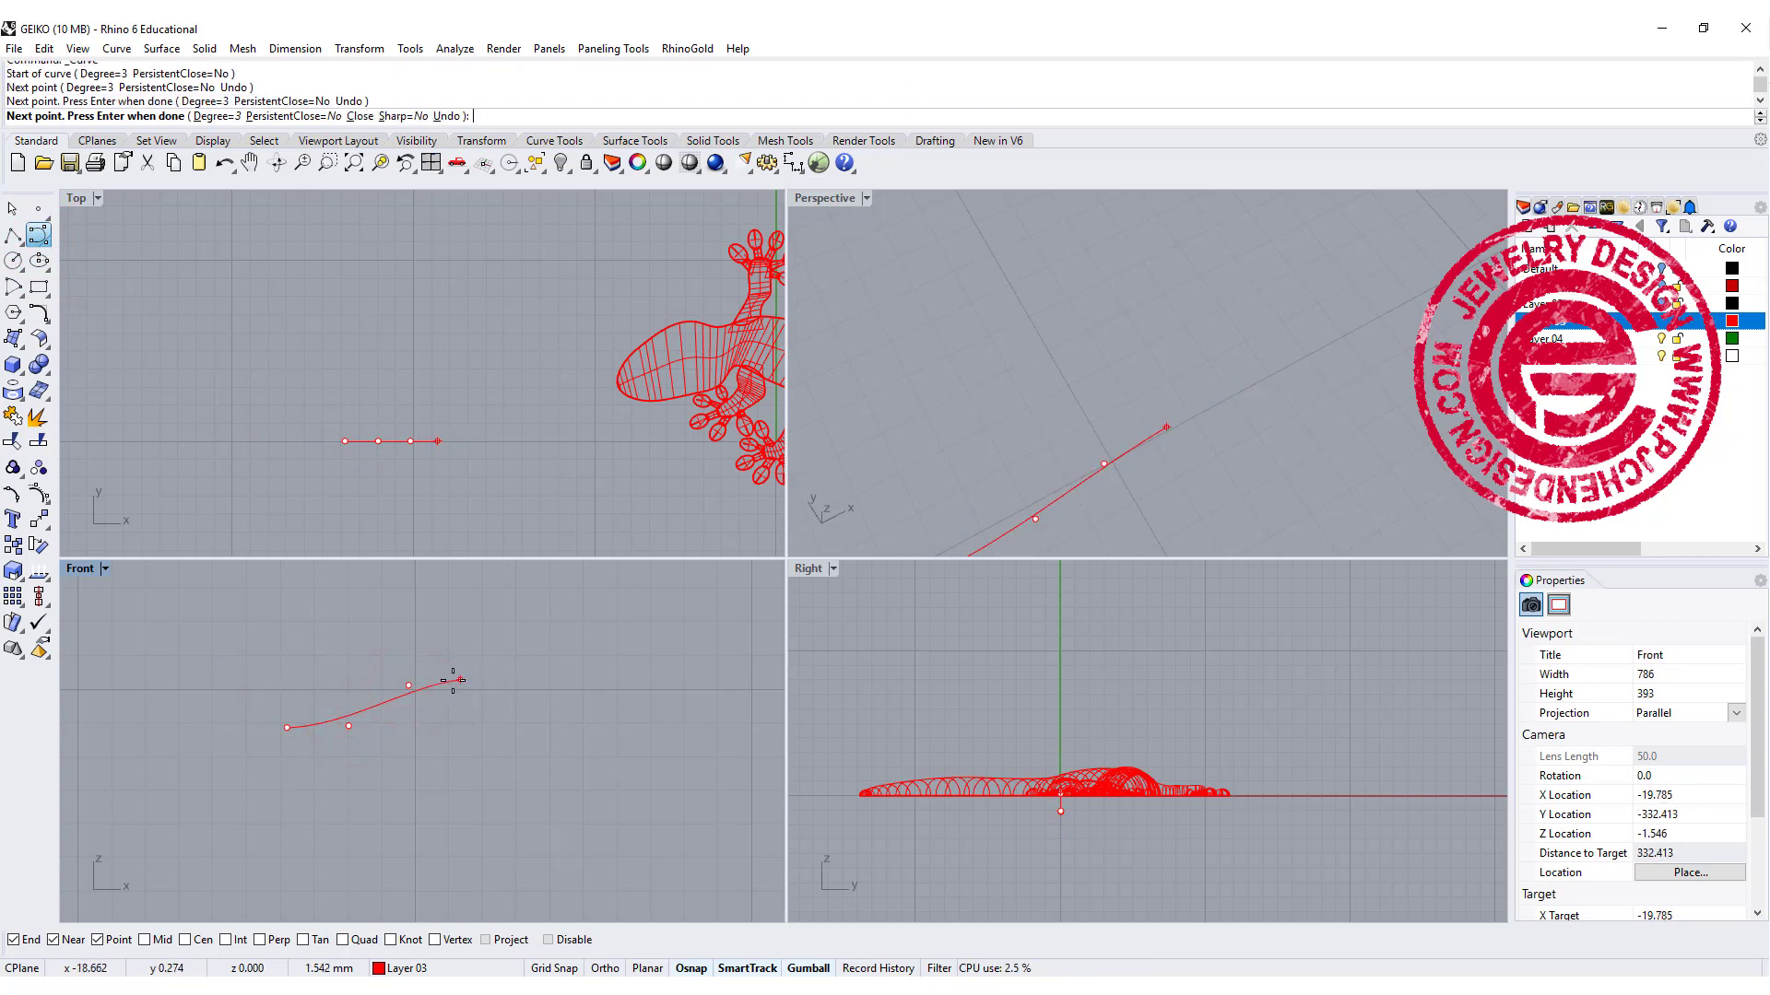
click(396, 676)
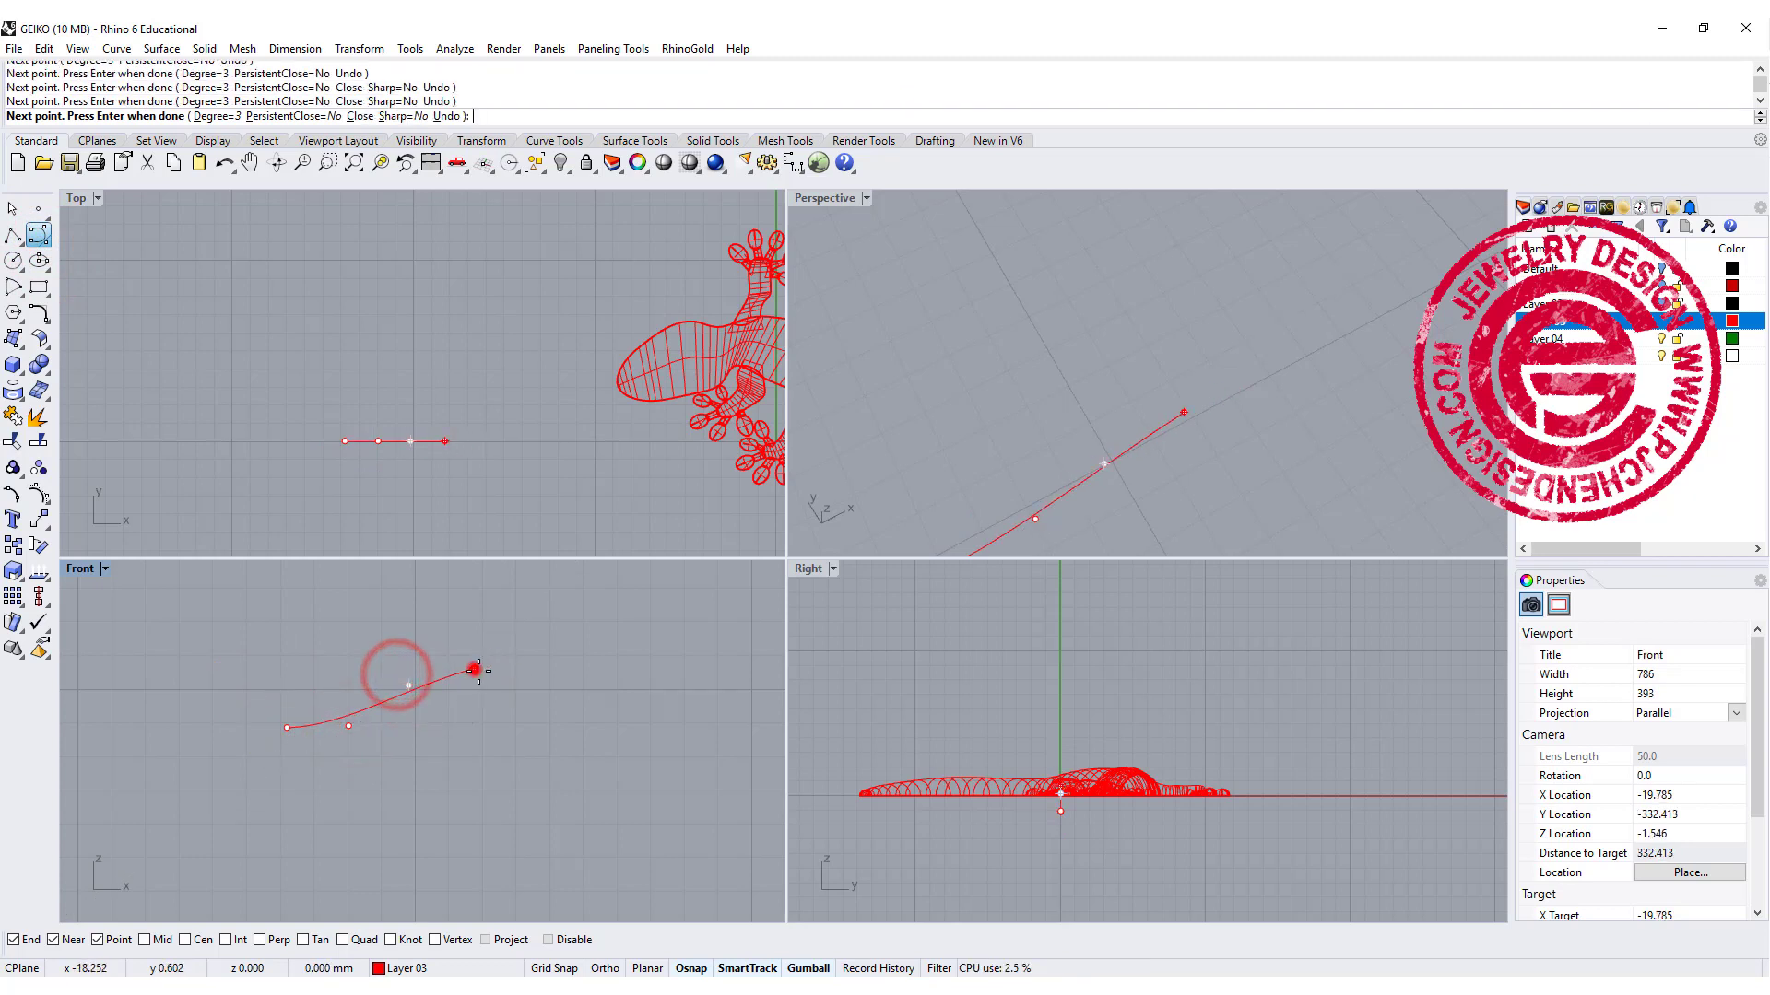
click(474, 668)
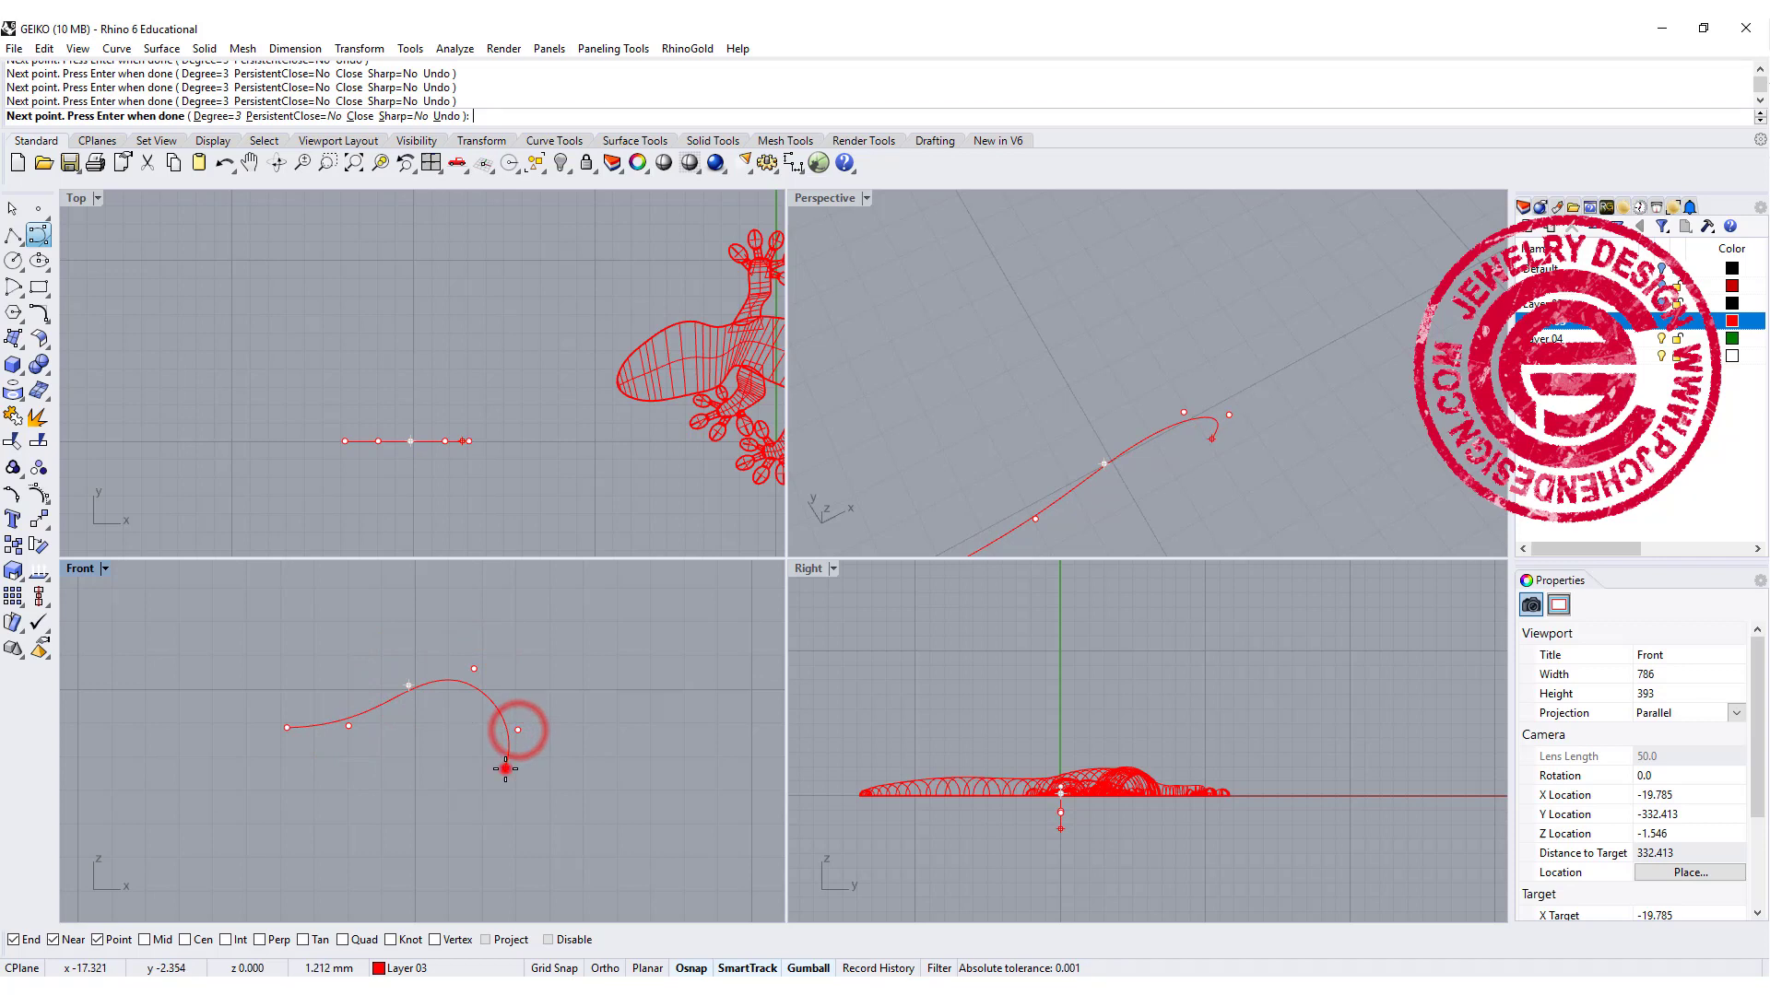
click(505, 768)
click(458, 804)
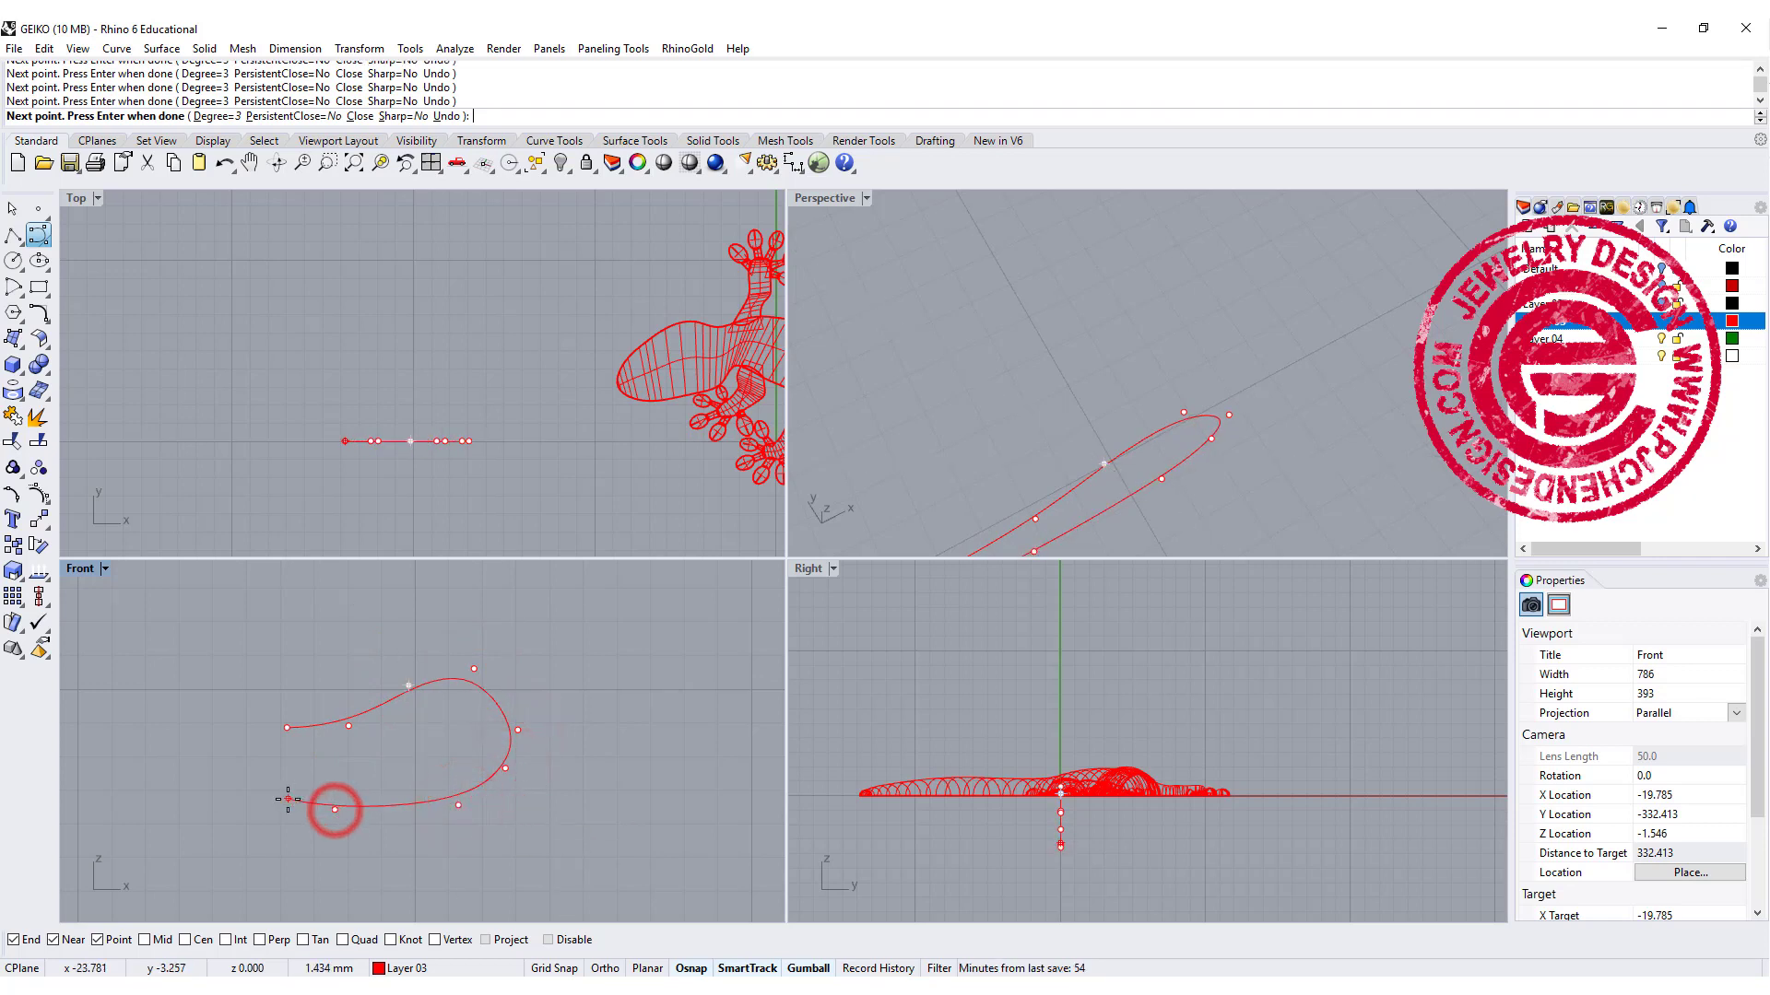
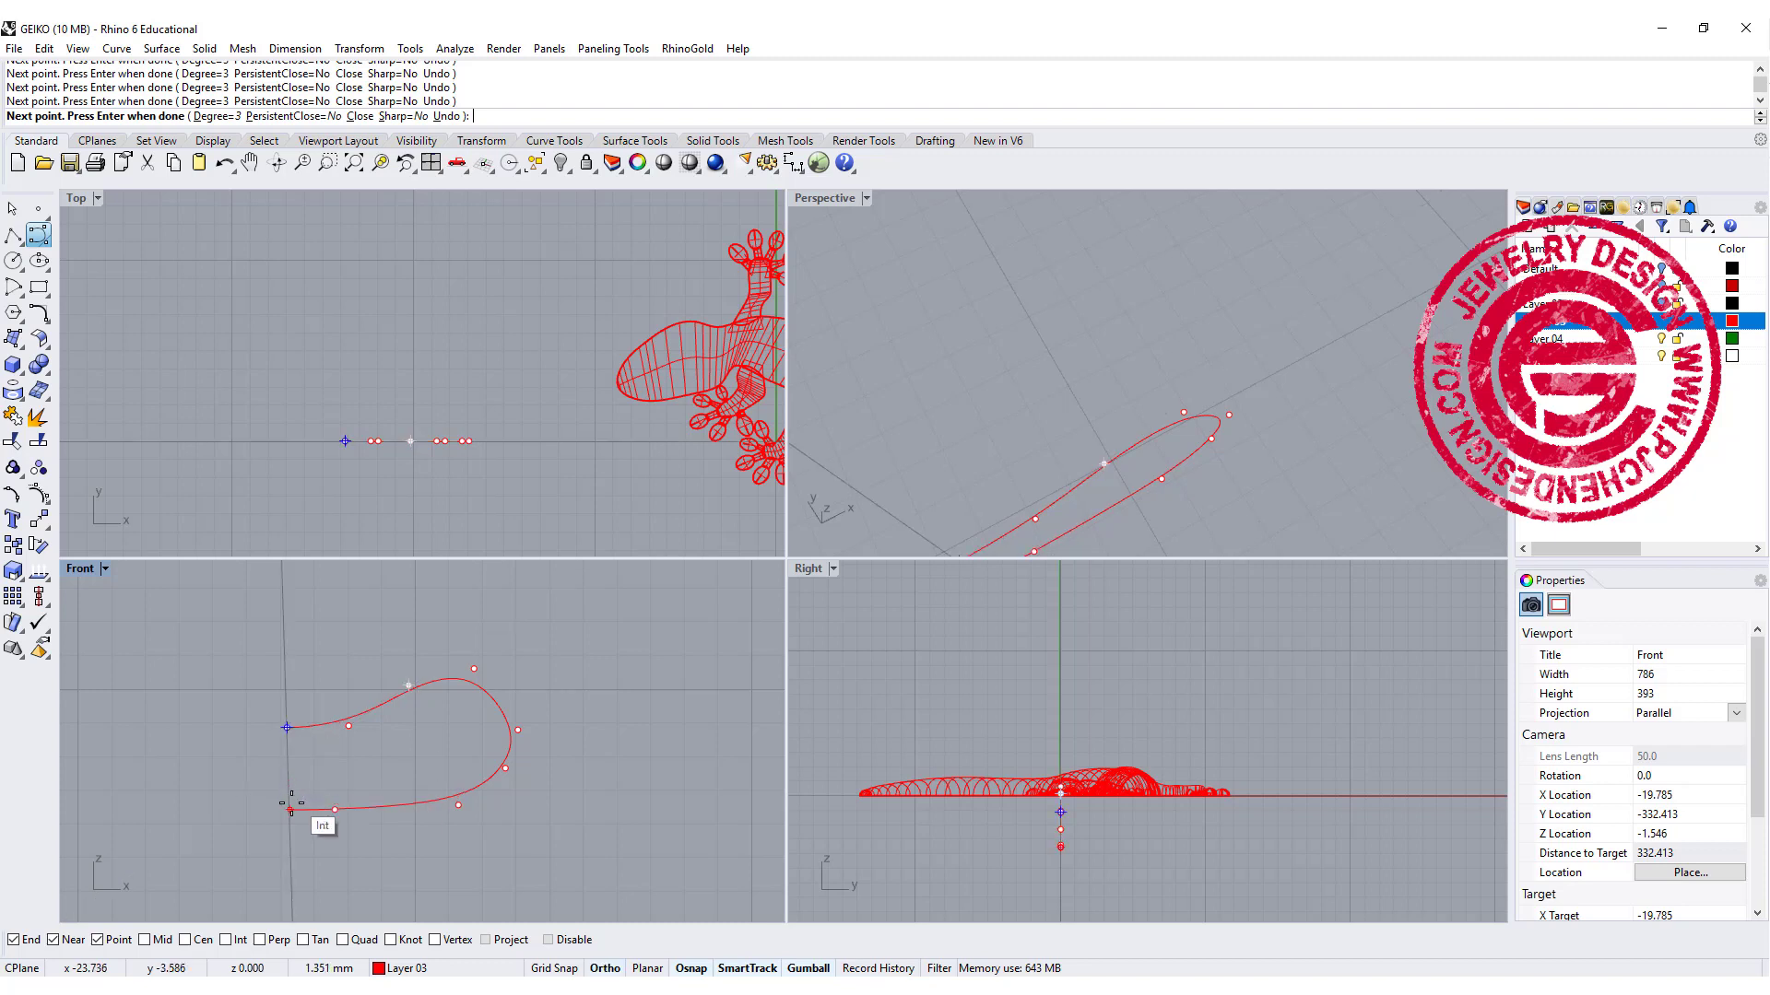
key(Return)
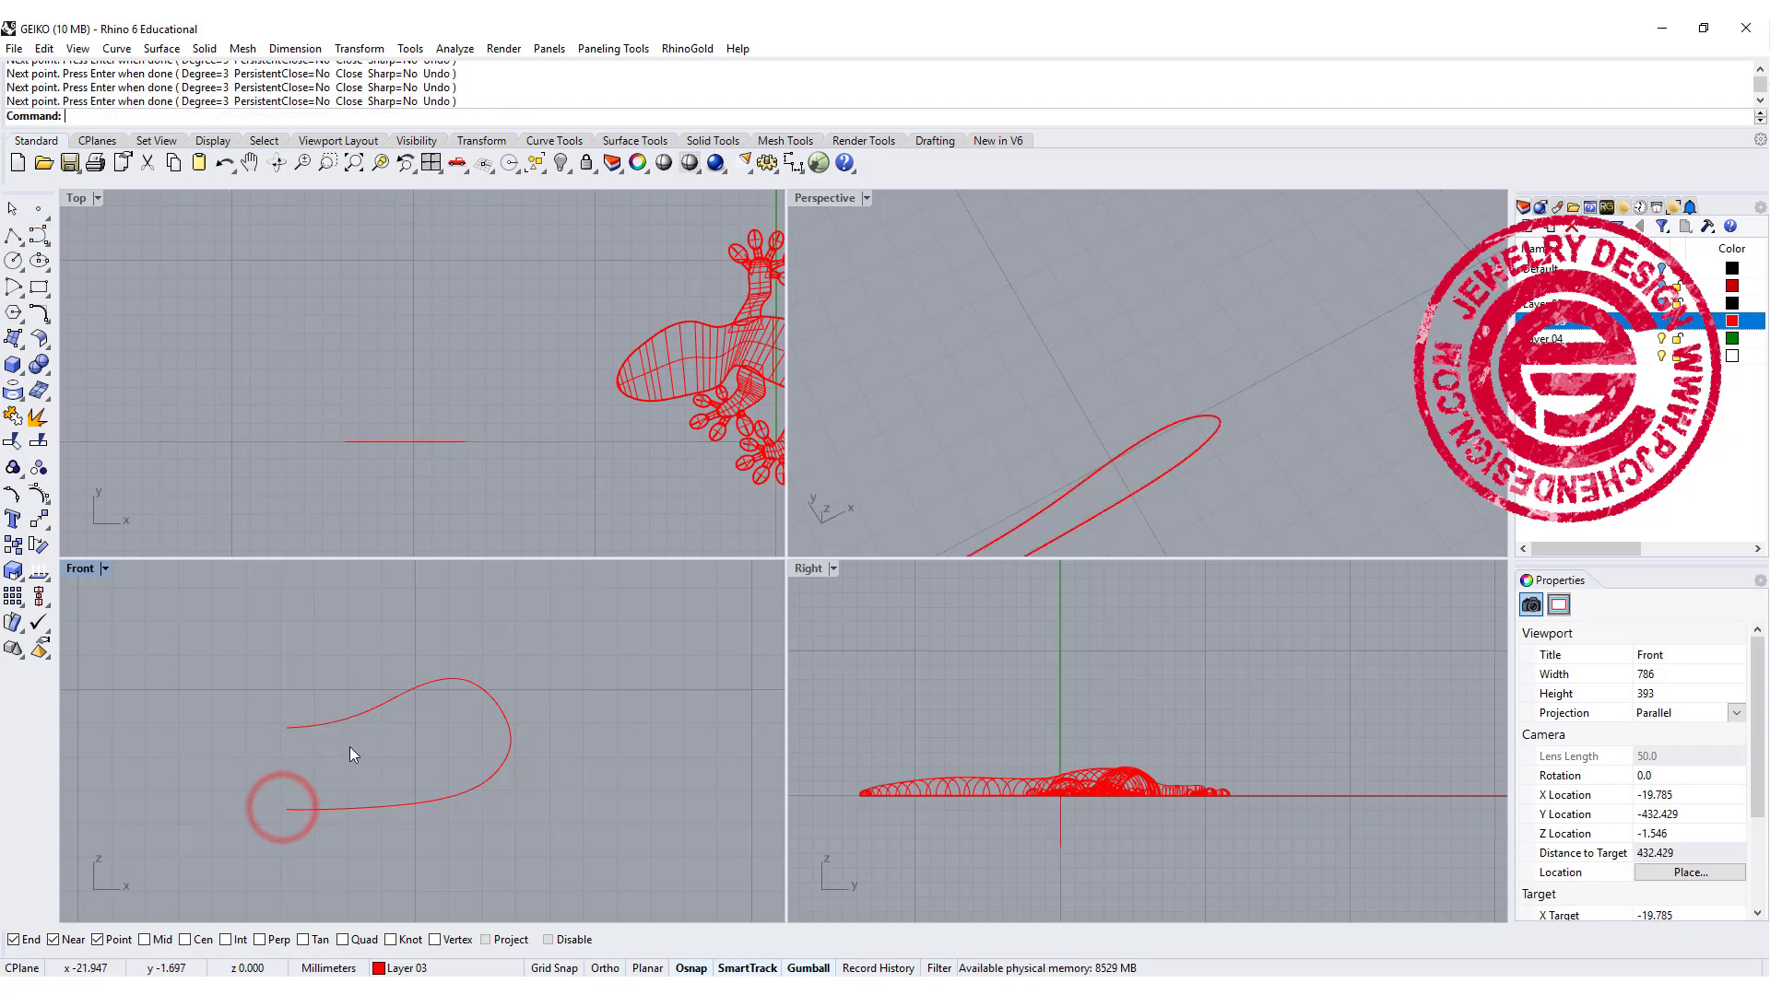
Step: Lower the first two control points of the eye profile's upper end together to deepen the hollow
scroll(349, 737, up, 2)
click(345, 716)
drag(224, 691, 361, 730)
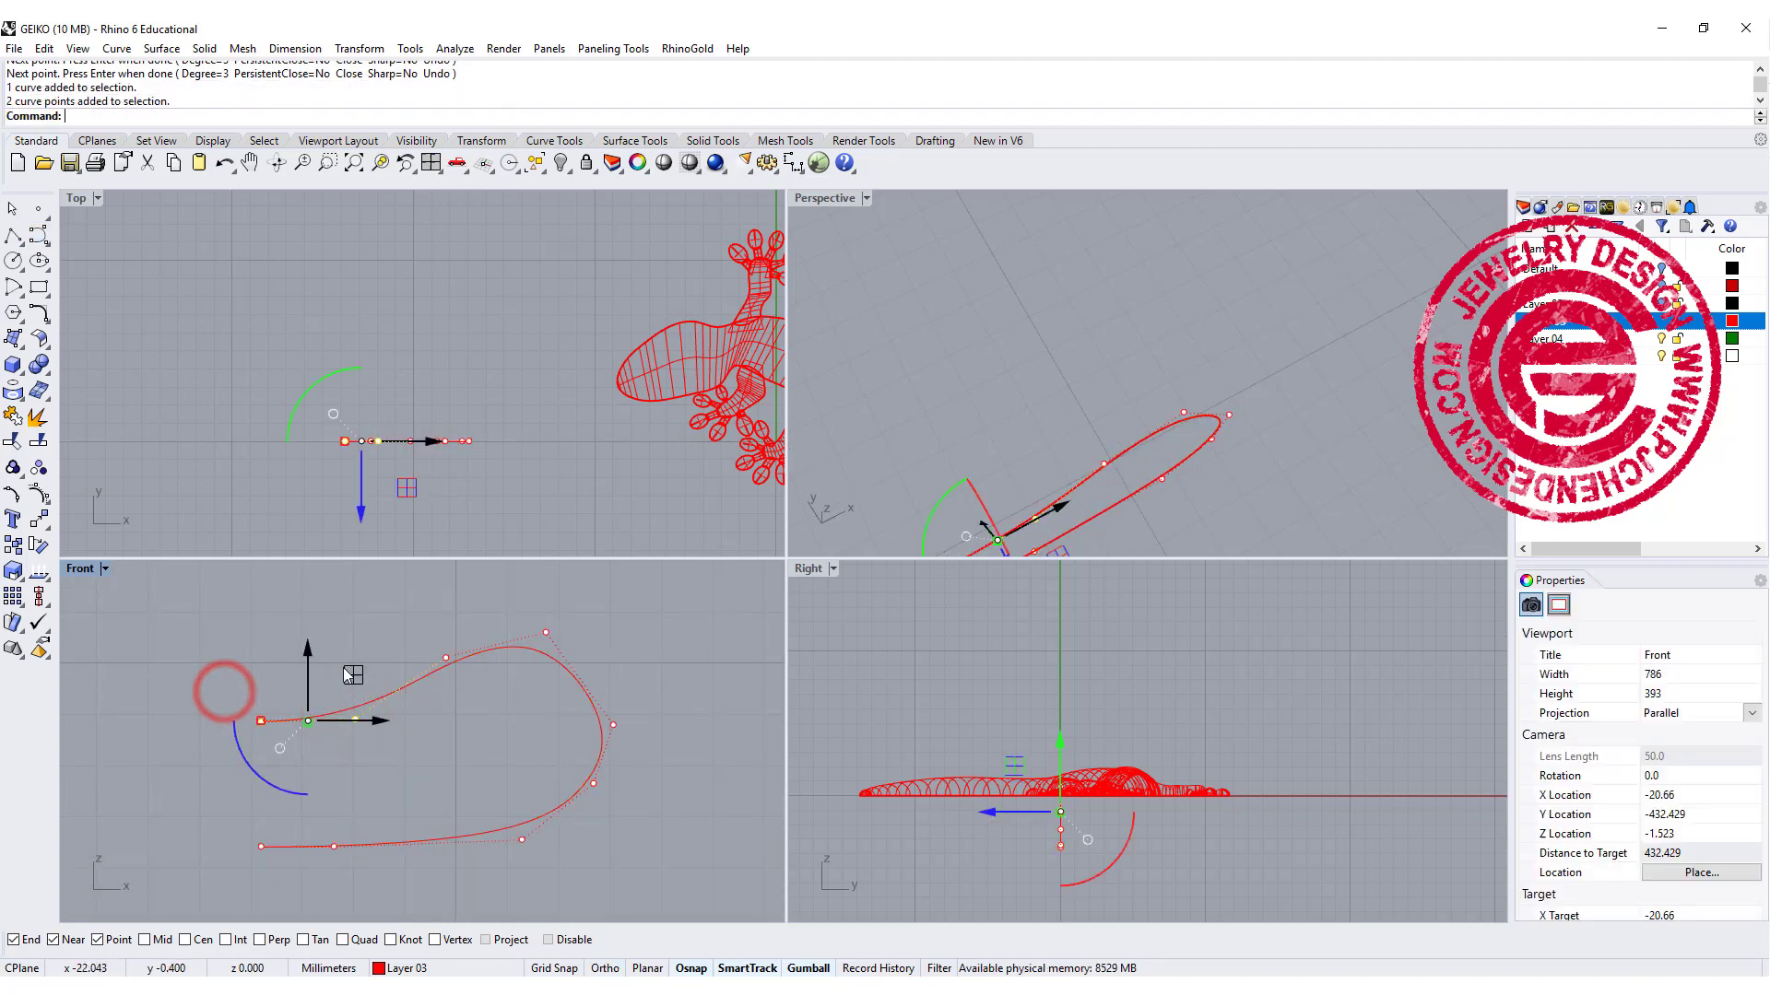
drag(308, 650, 410, 682)
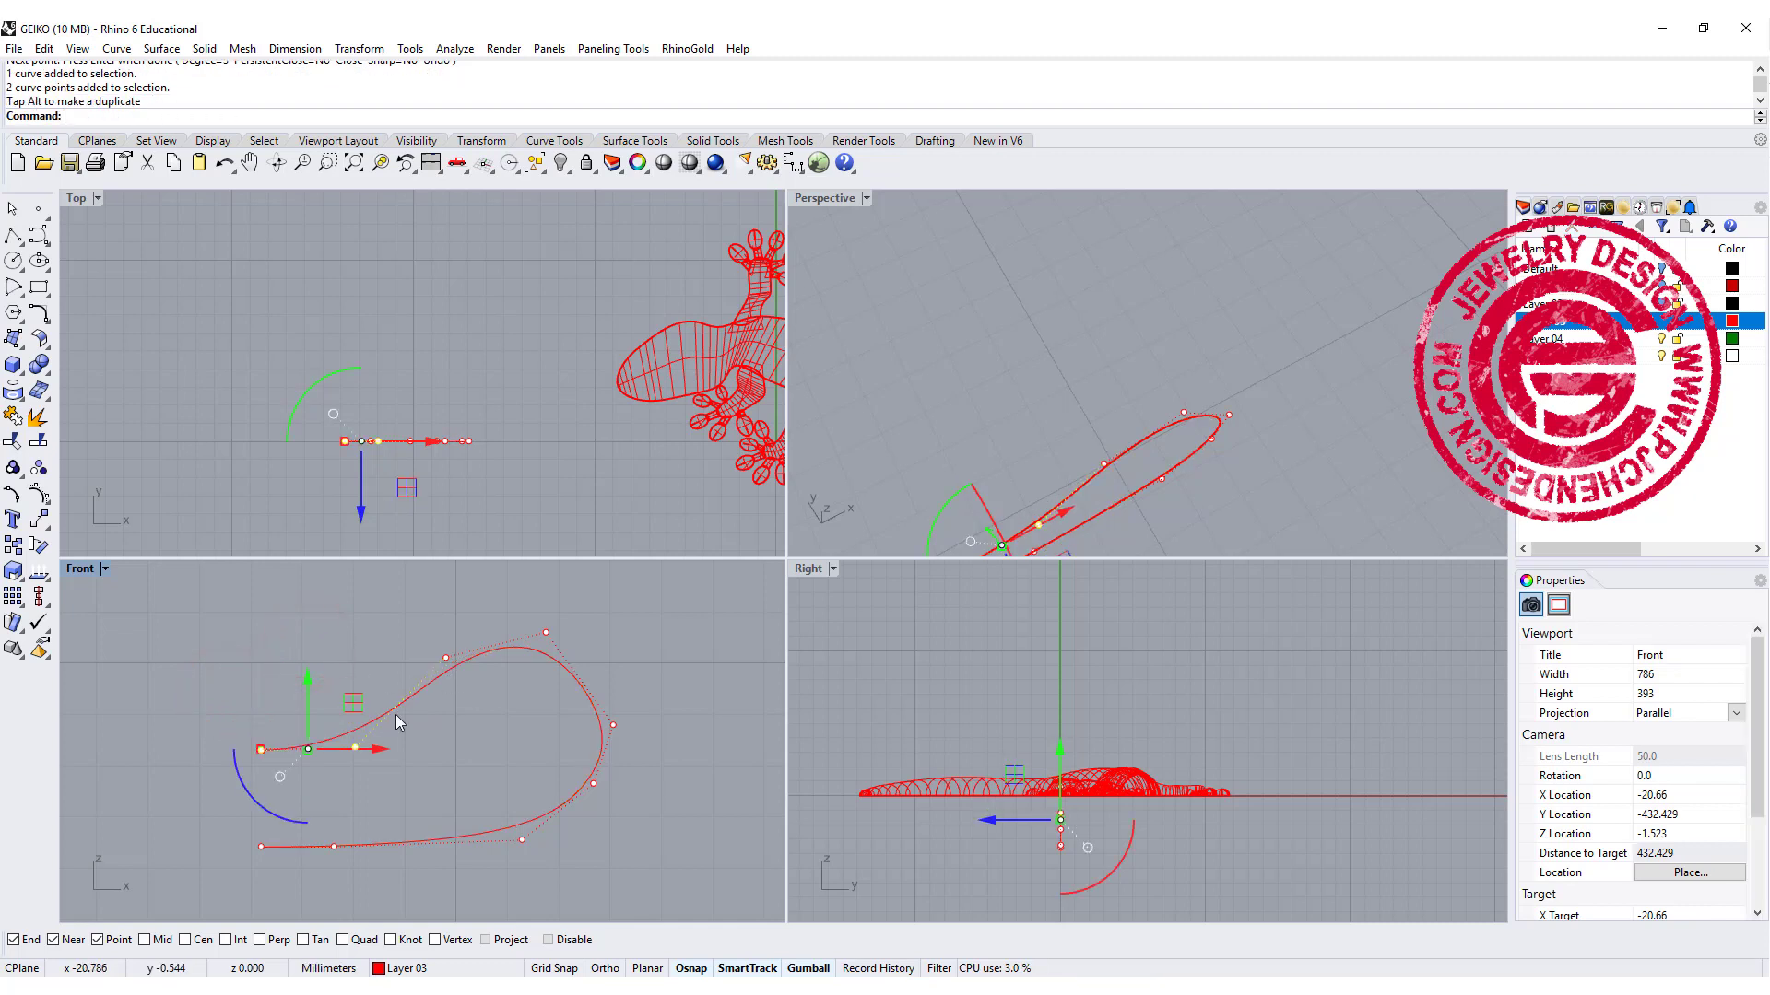
Step: Shift the second control point of the profile's upper end horizontally towards the rim, widening the flat part of the hollow
click(358, 746)
click(454, 720)
click(350, 743)
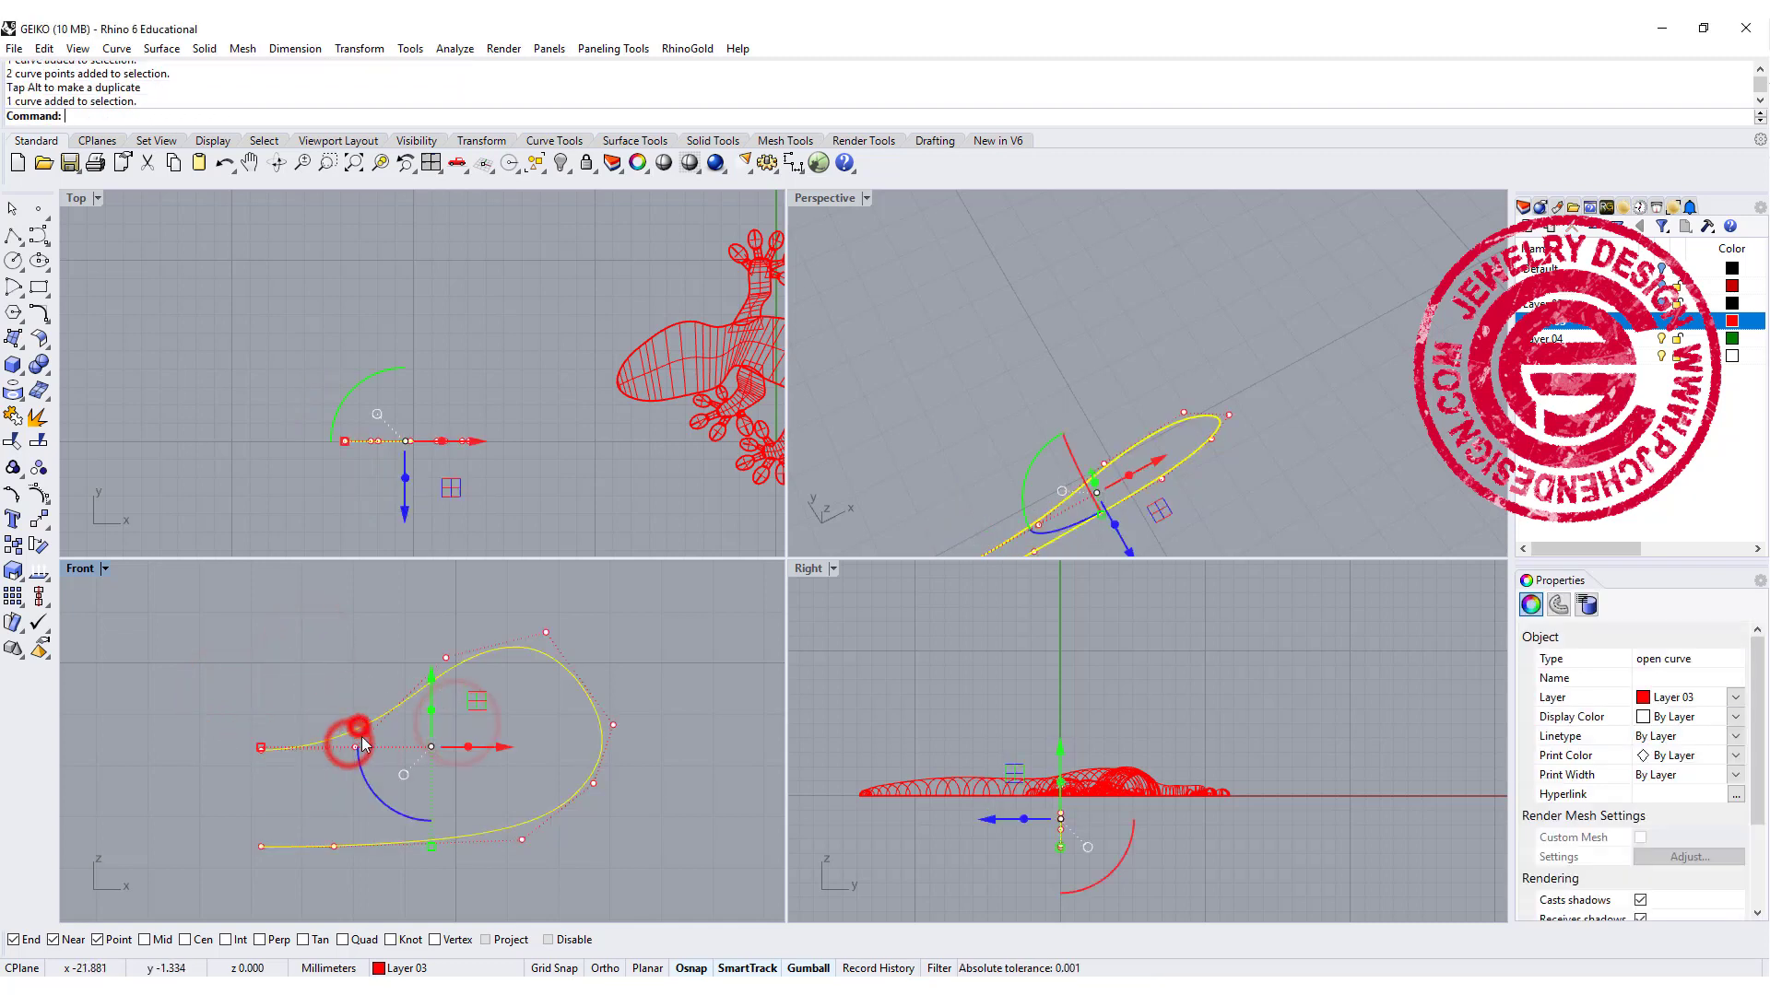
click(358, 745)
click(308, 758)
scroll(357, 761, up, 6)
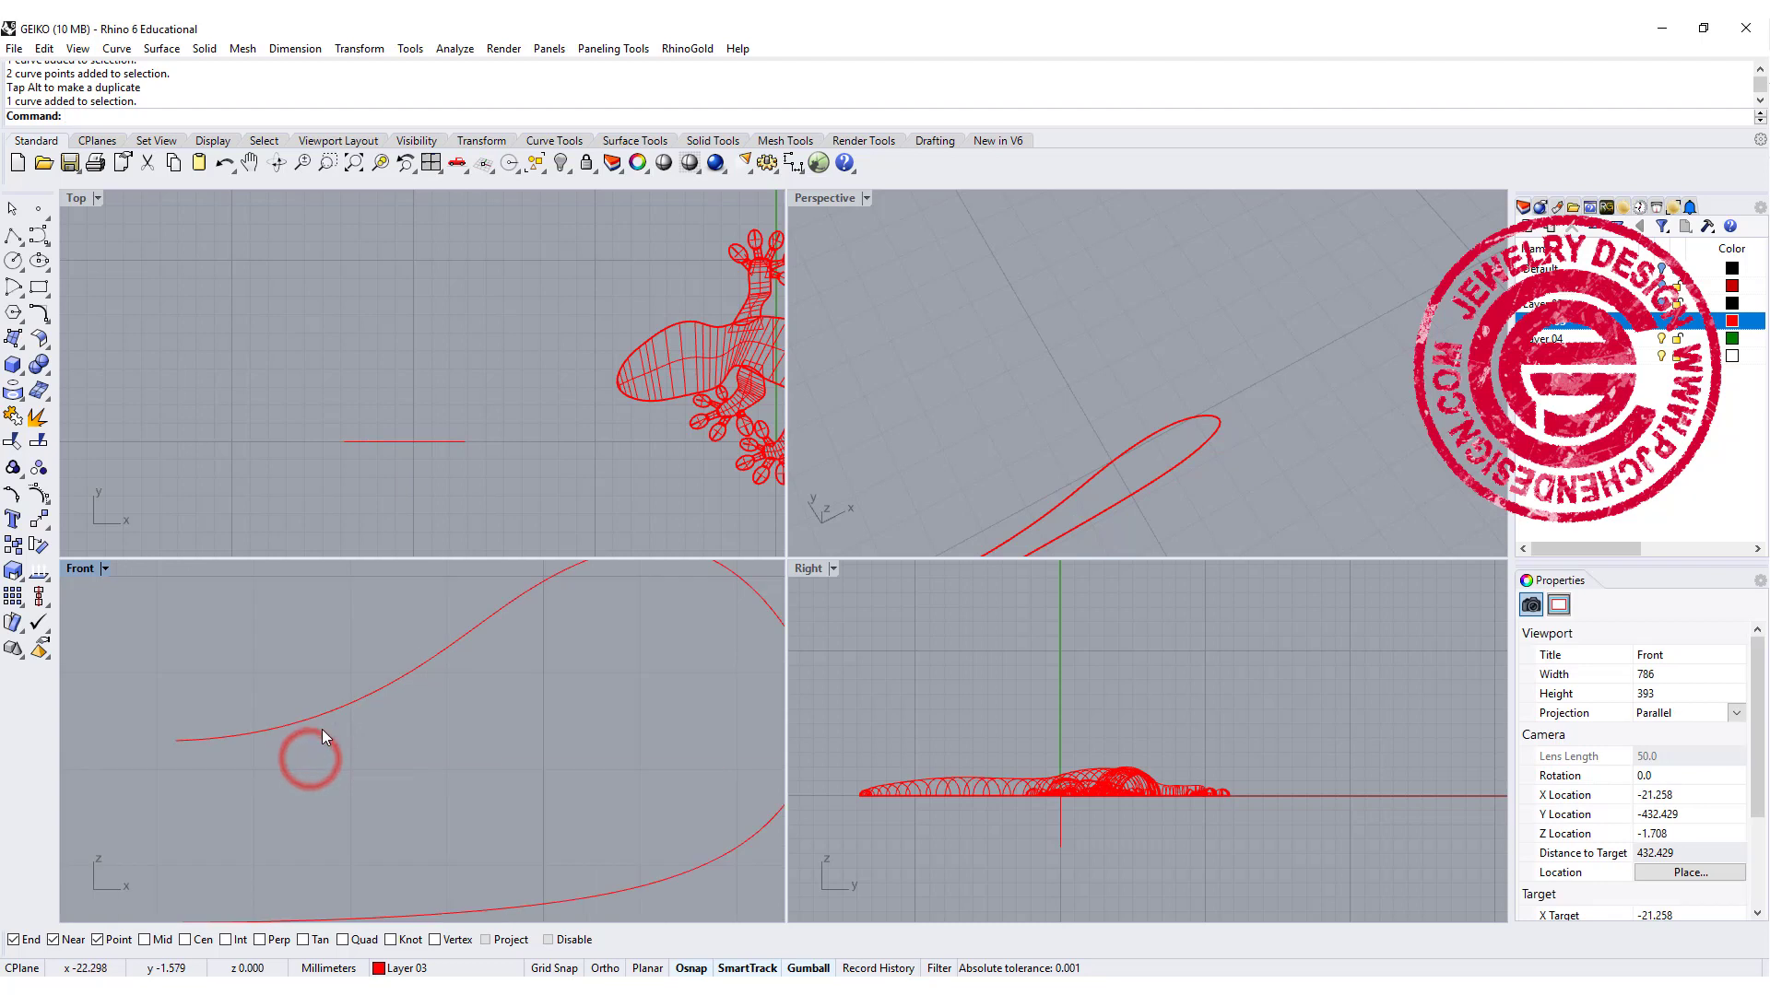
click(320, 713)
click(353, 736)
drag(431, 735, 509, 738)
scroll(312, 702, down, 6)
click(307, 763)
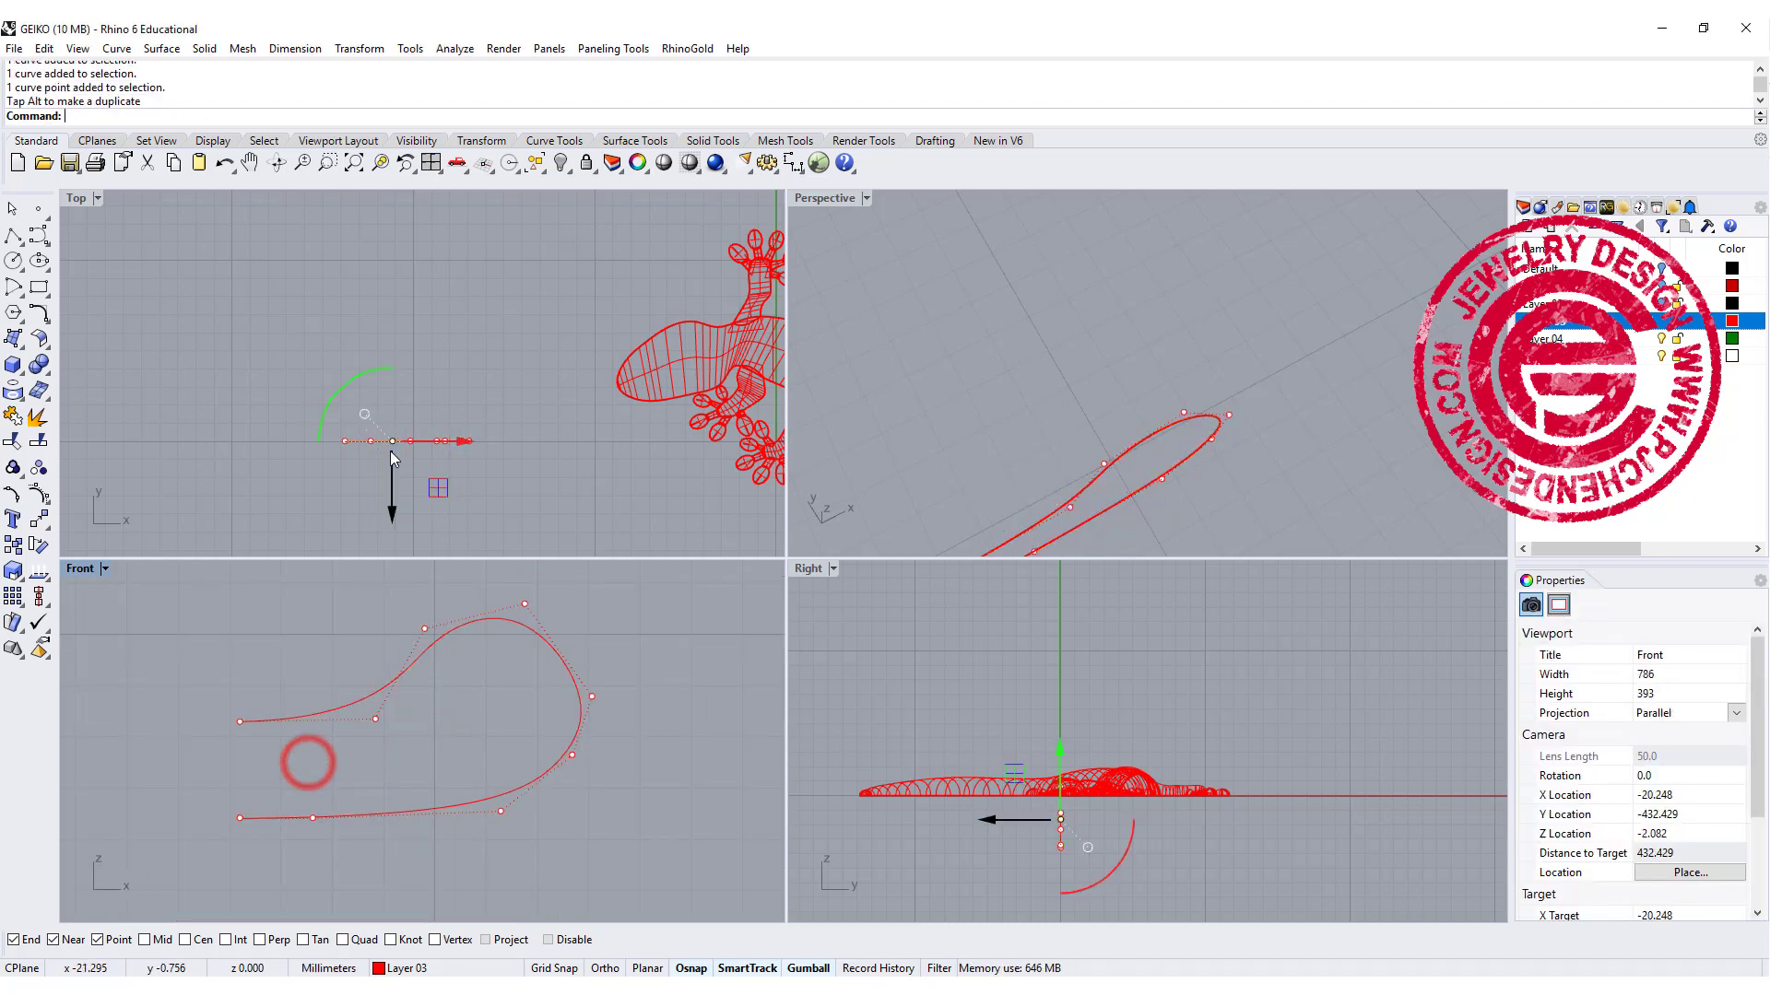
Step: Revolve the eye profile 360 degrees about the axis through its two end points
click(148, 49)
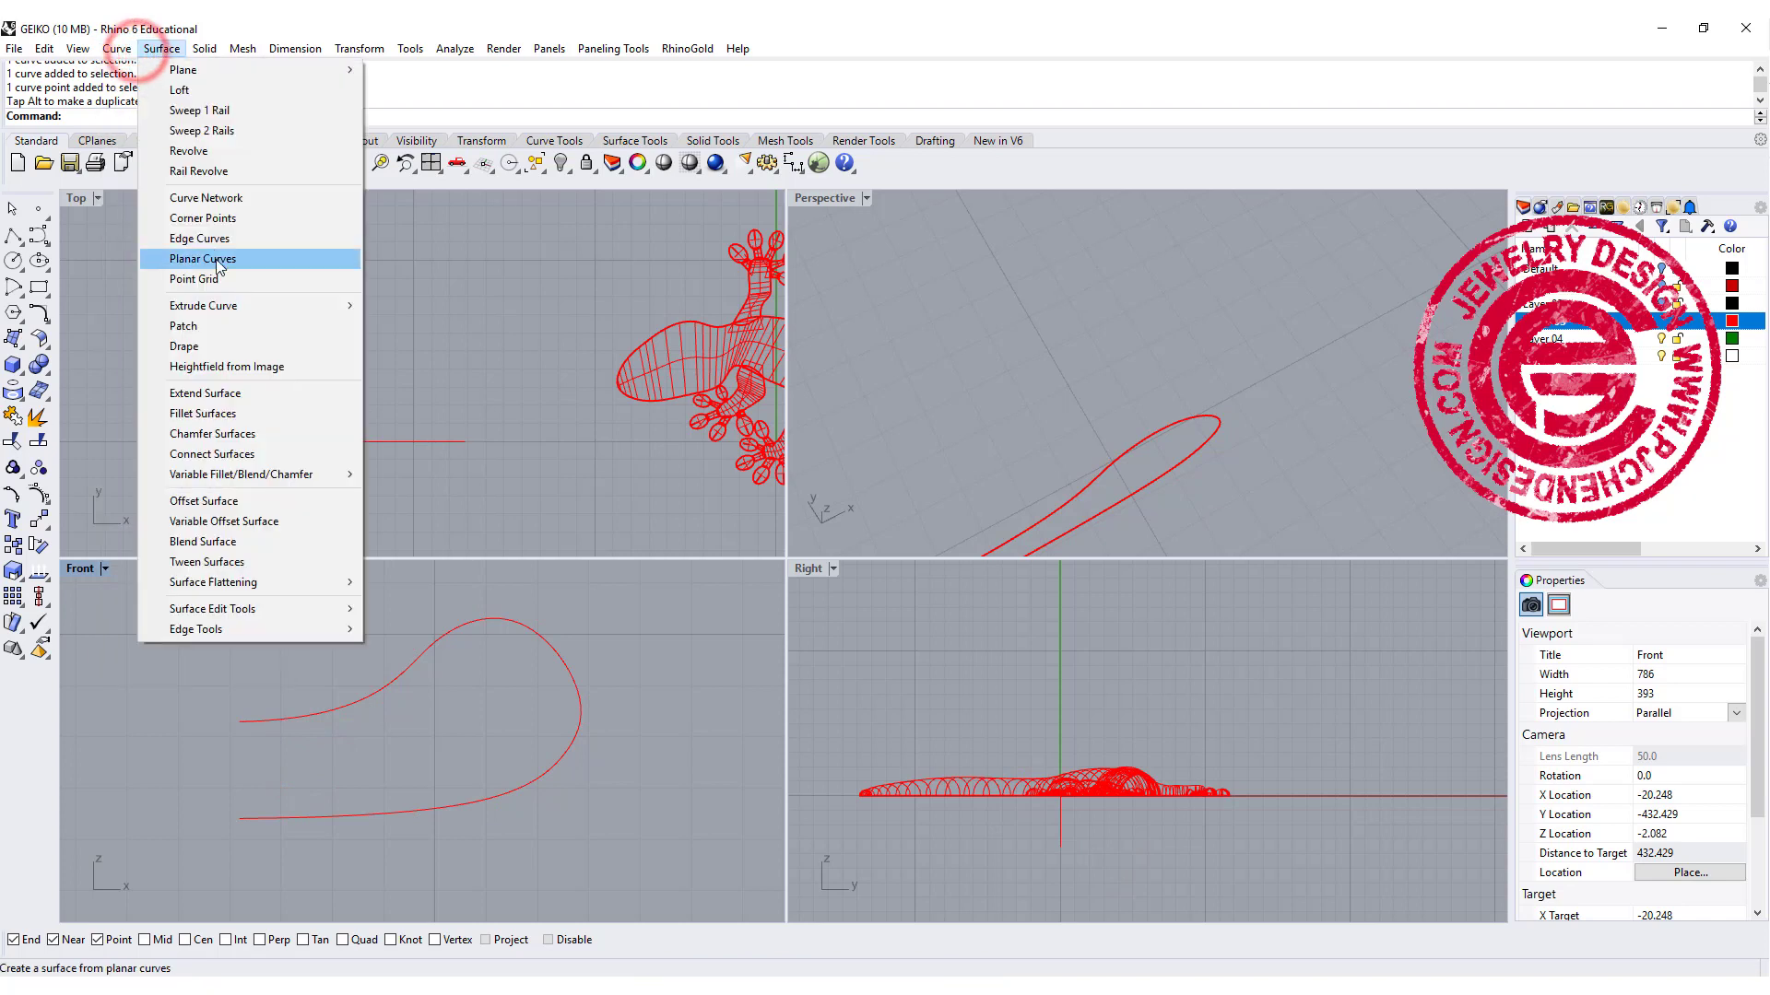
click(221, 153)
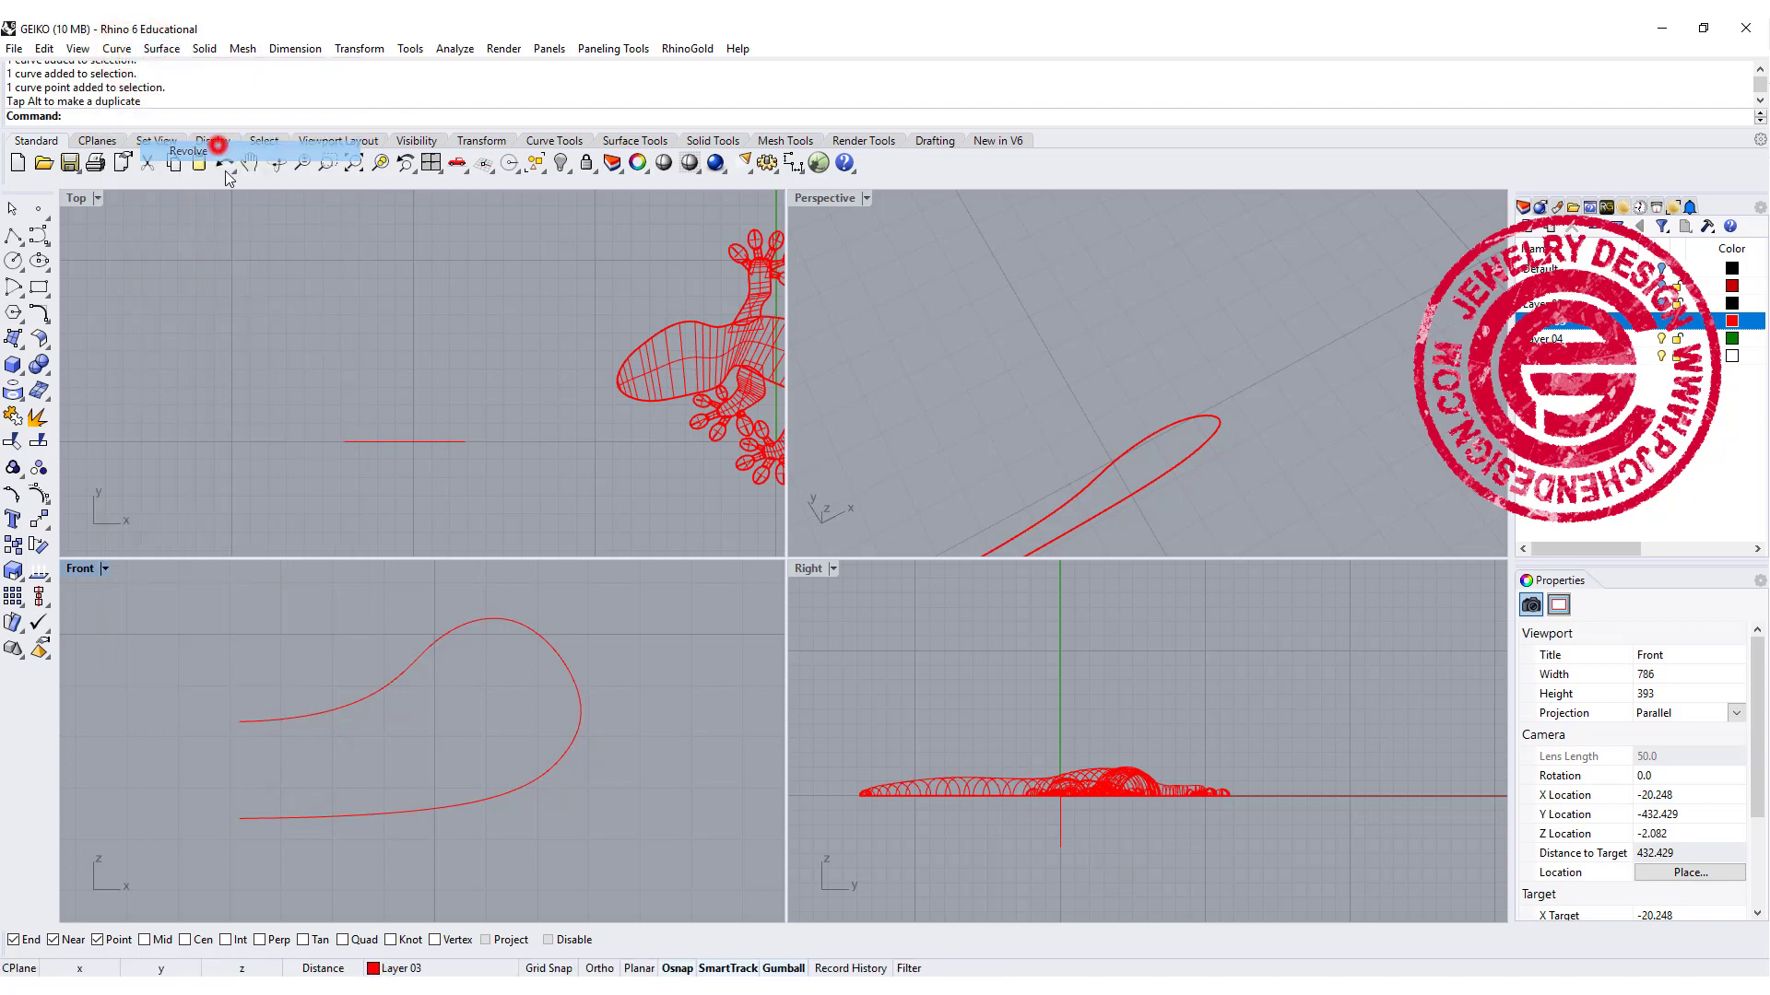
click(267, 721)
key(Return)
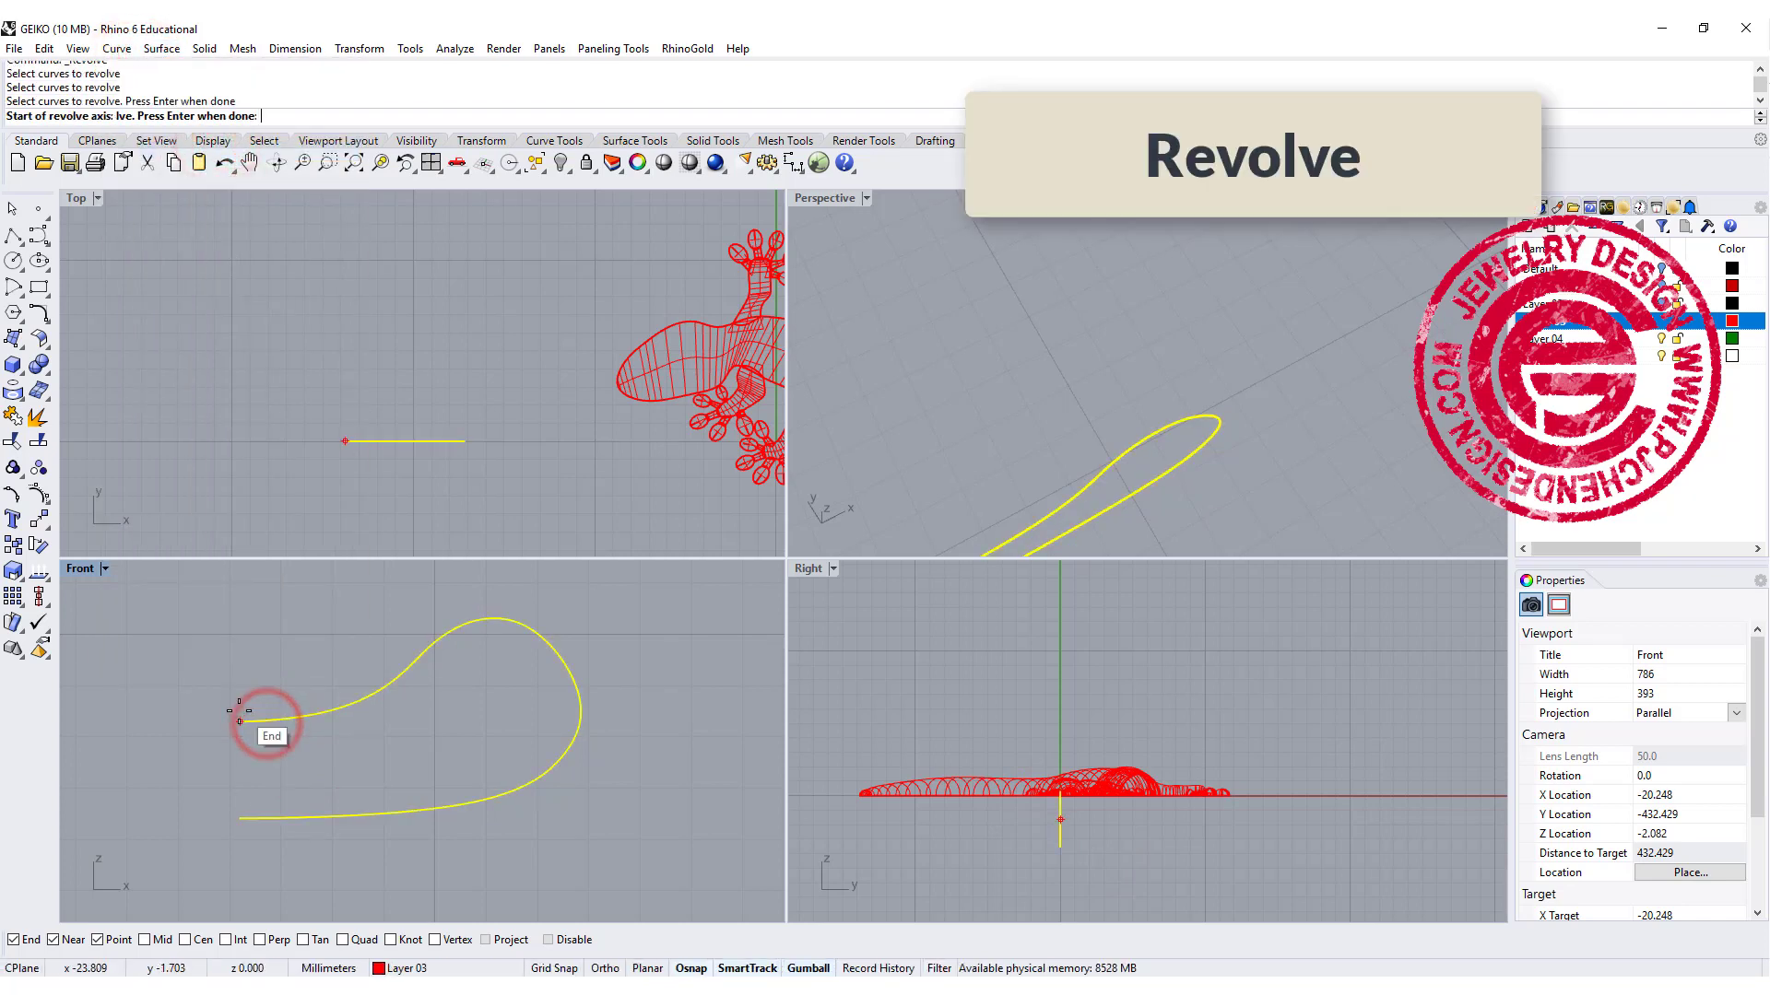
click(240, 722)
click(238, 816)
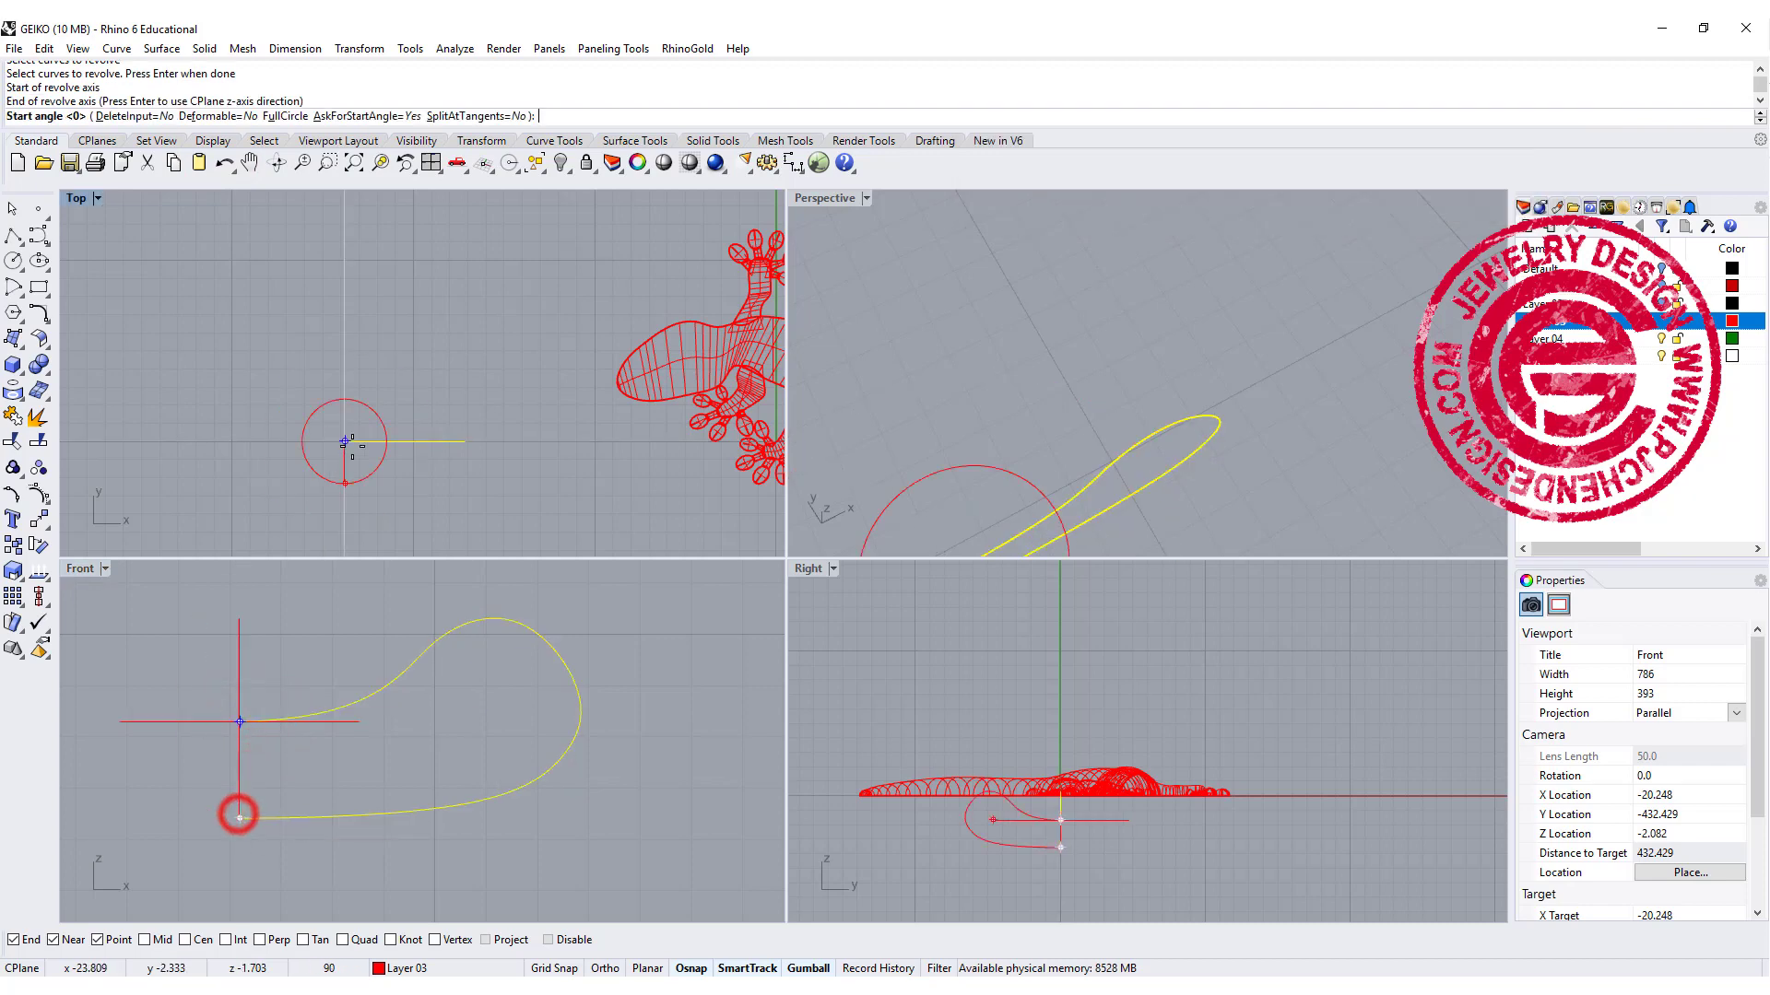
key(Return)
key(Return)
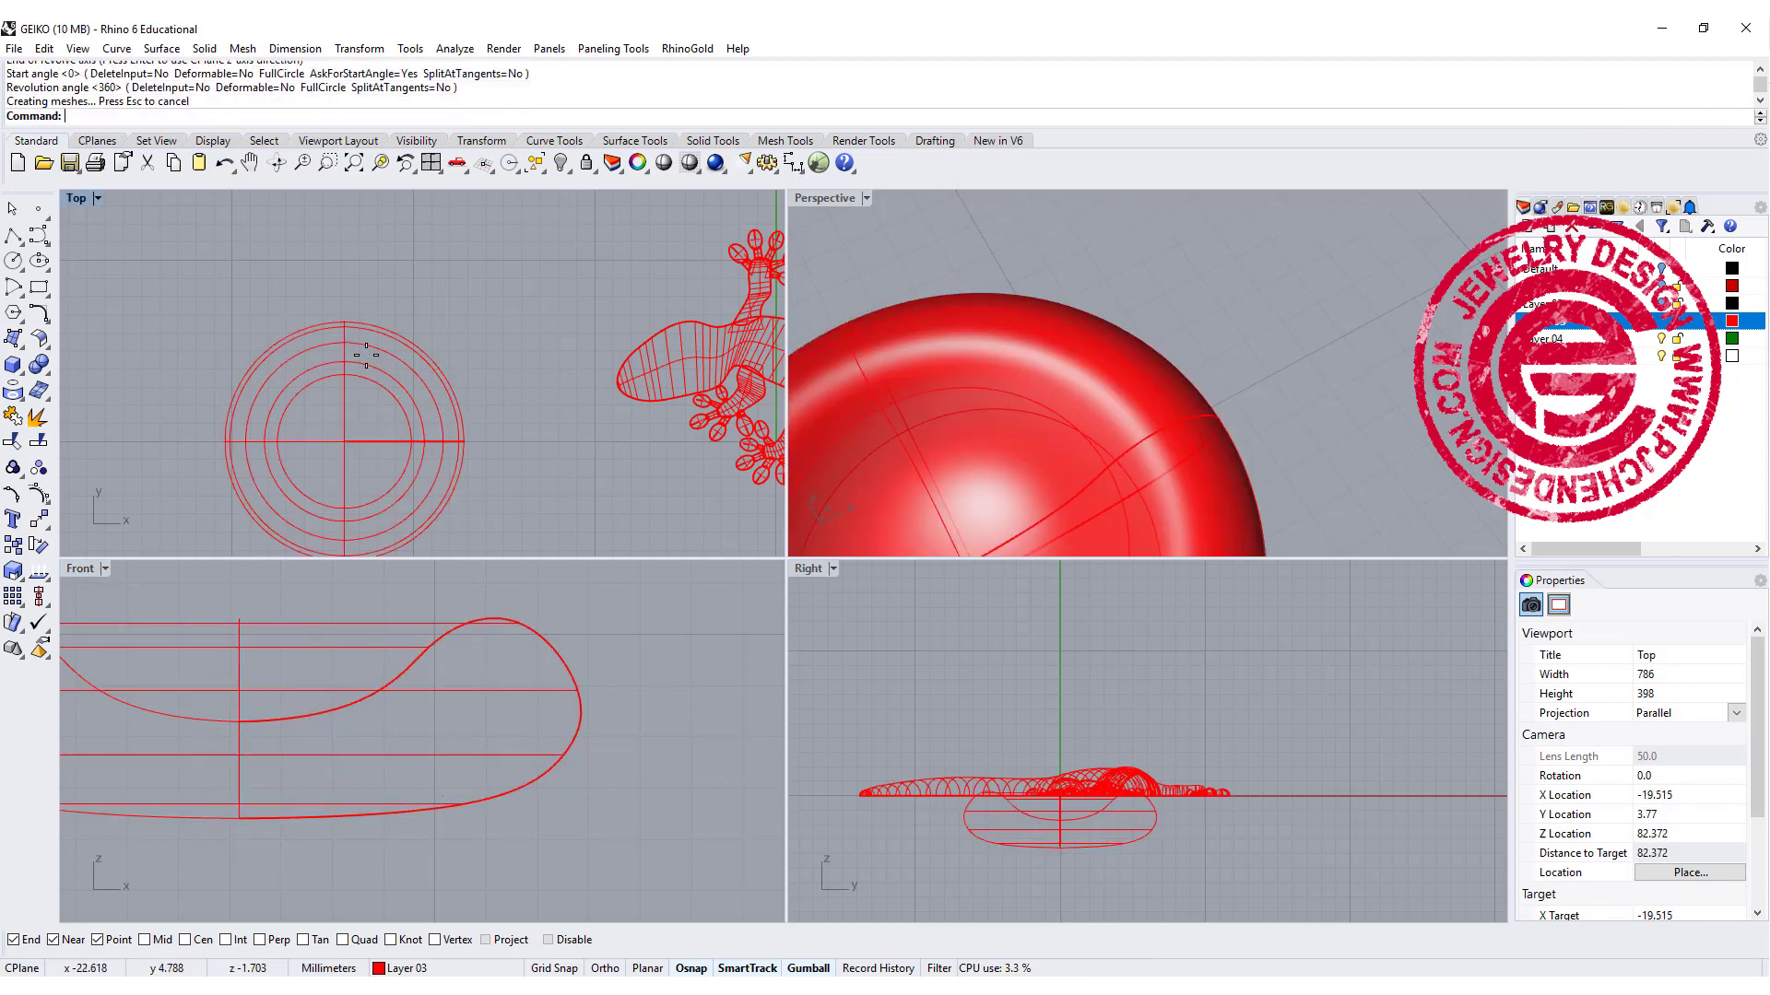
Step: Create a sphere about 8 mm in diameter, centred on the middle of the revolved eye rim
scroll(960, 379, down, 5)
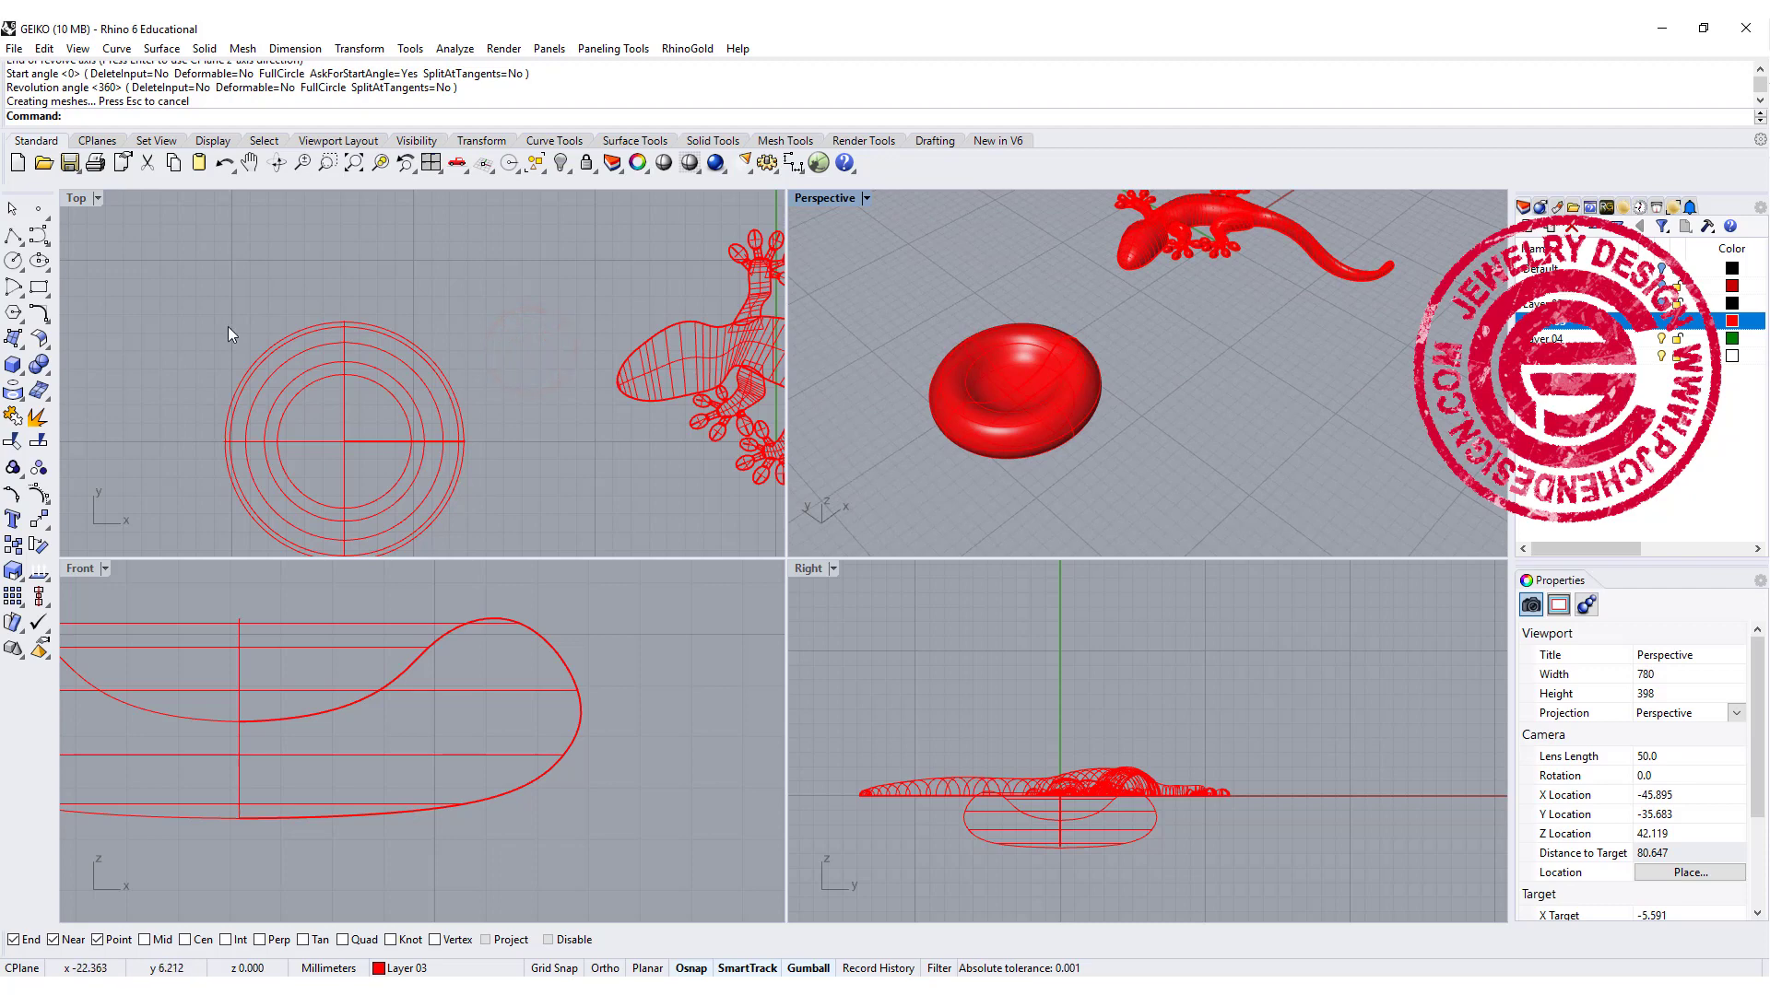
scroll(293, 381, down, 3)
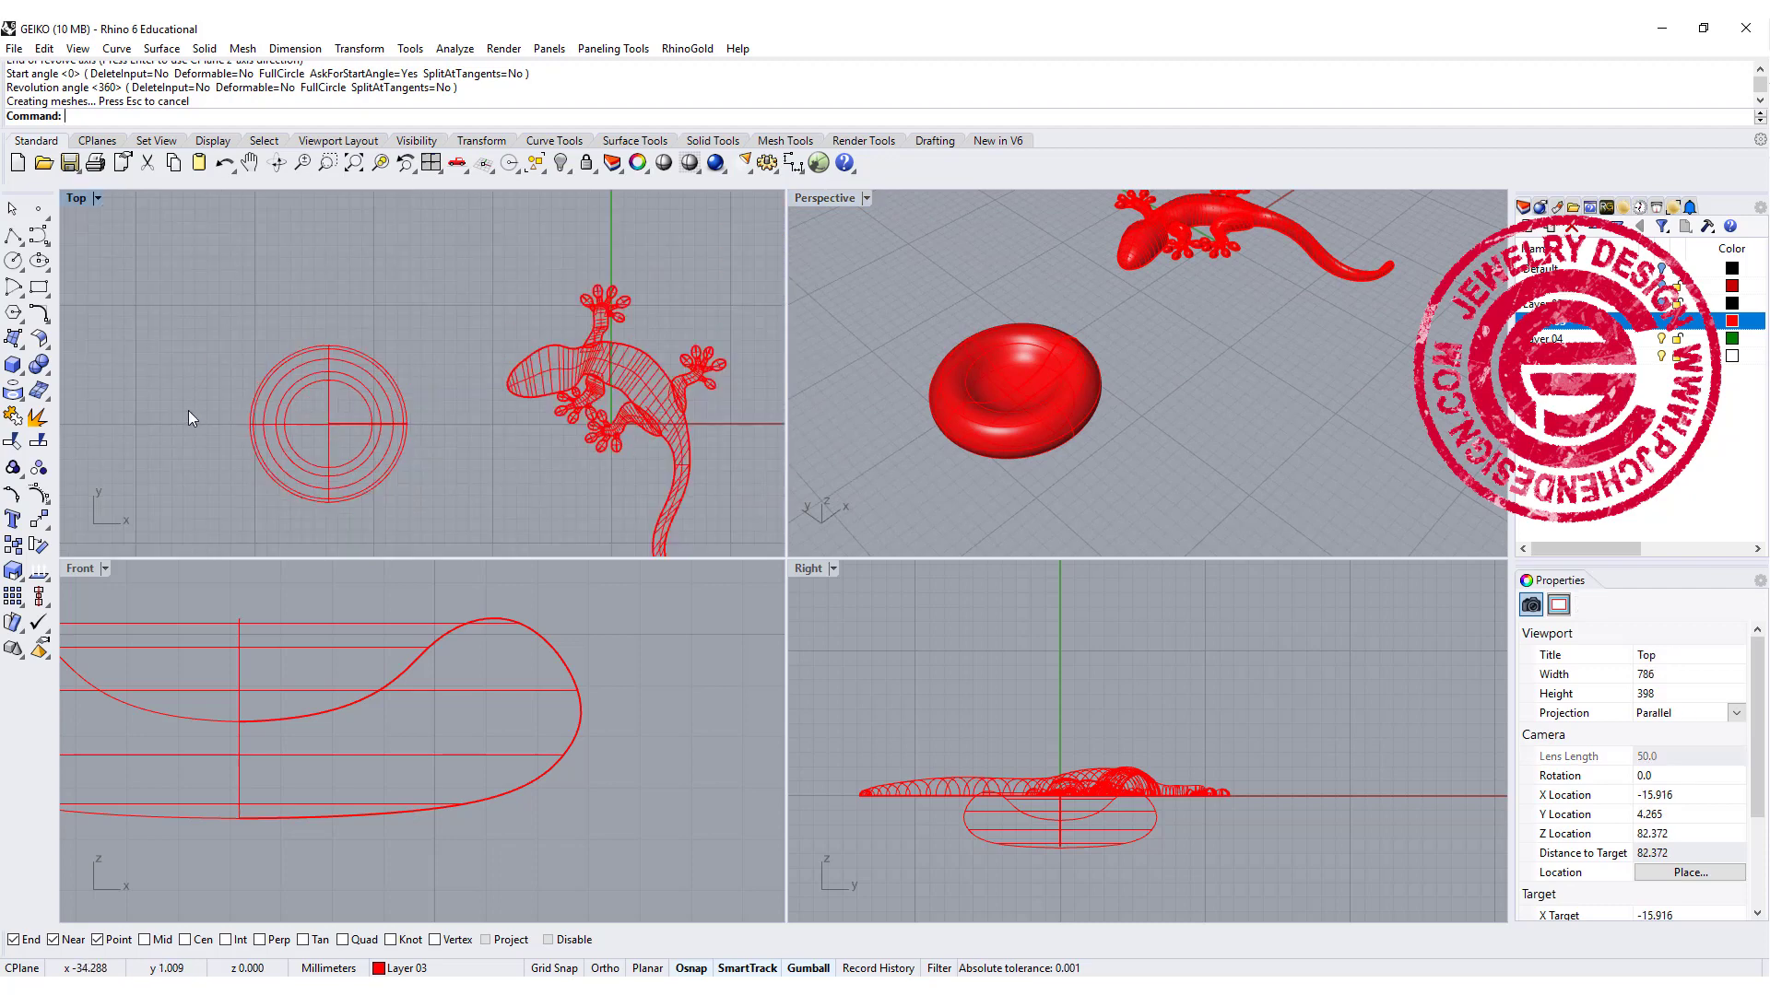
click(15, 366)
click(92, 374)
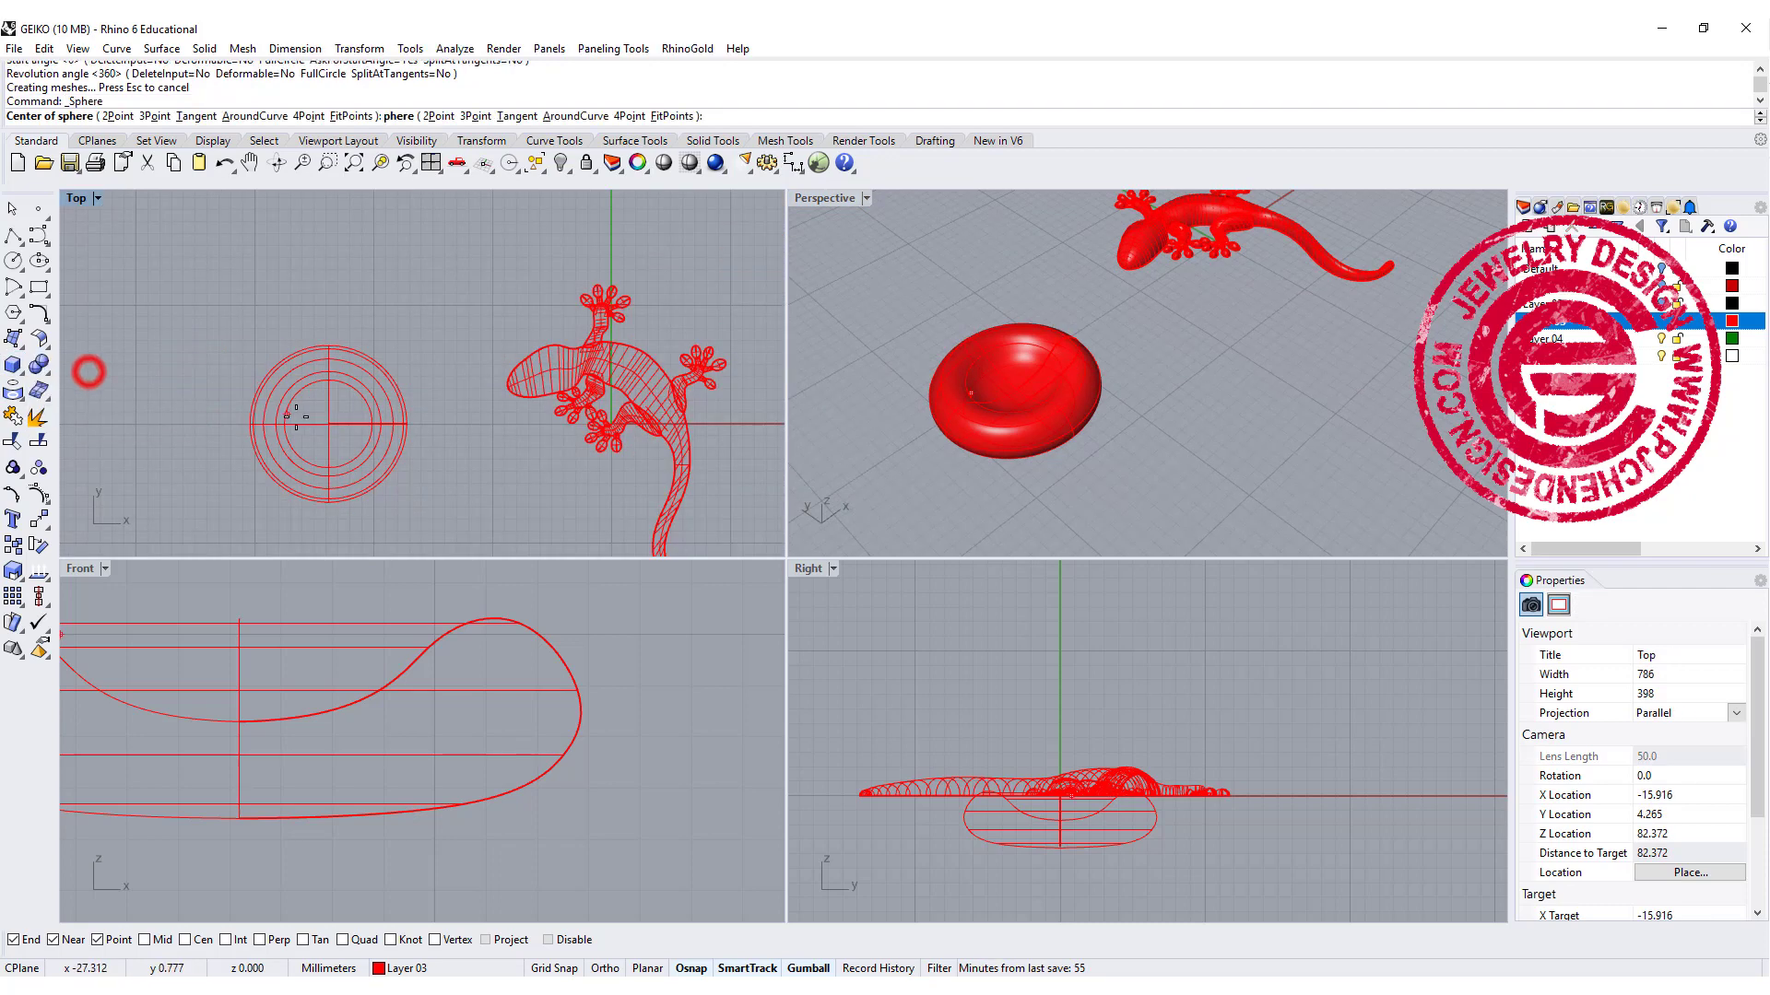
click(328, 424)
scroll(332, 379, up, 2)
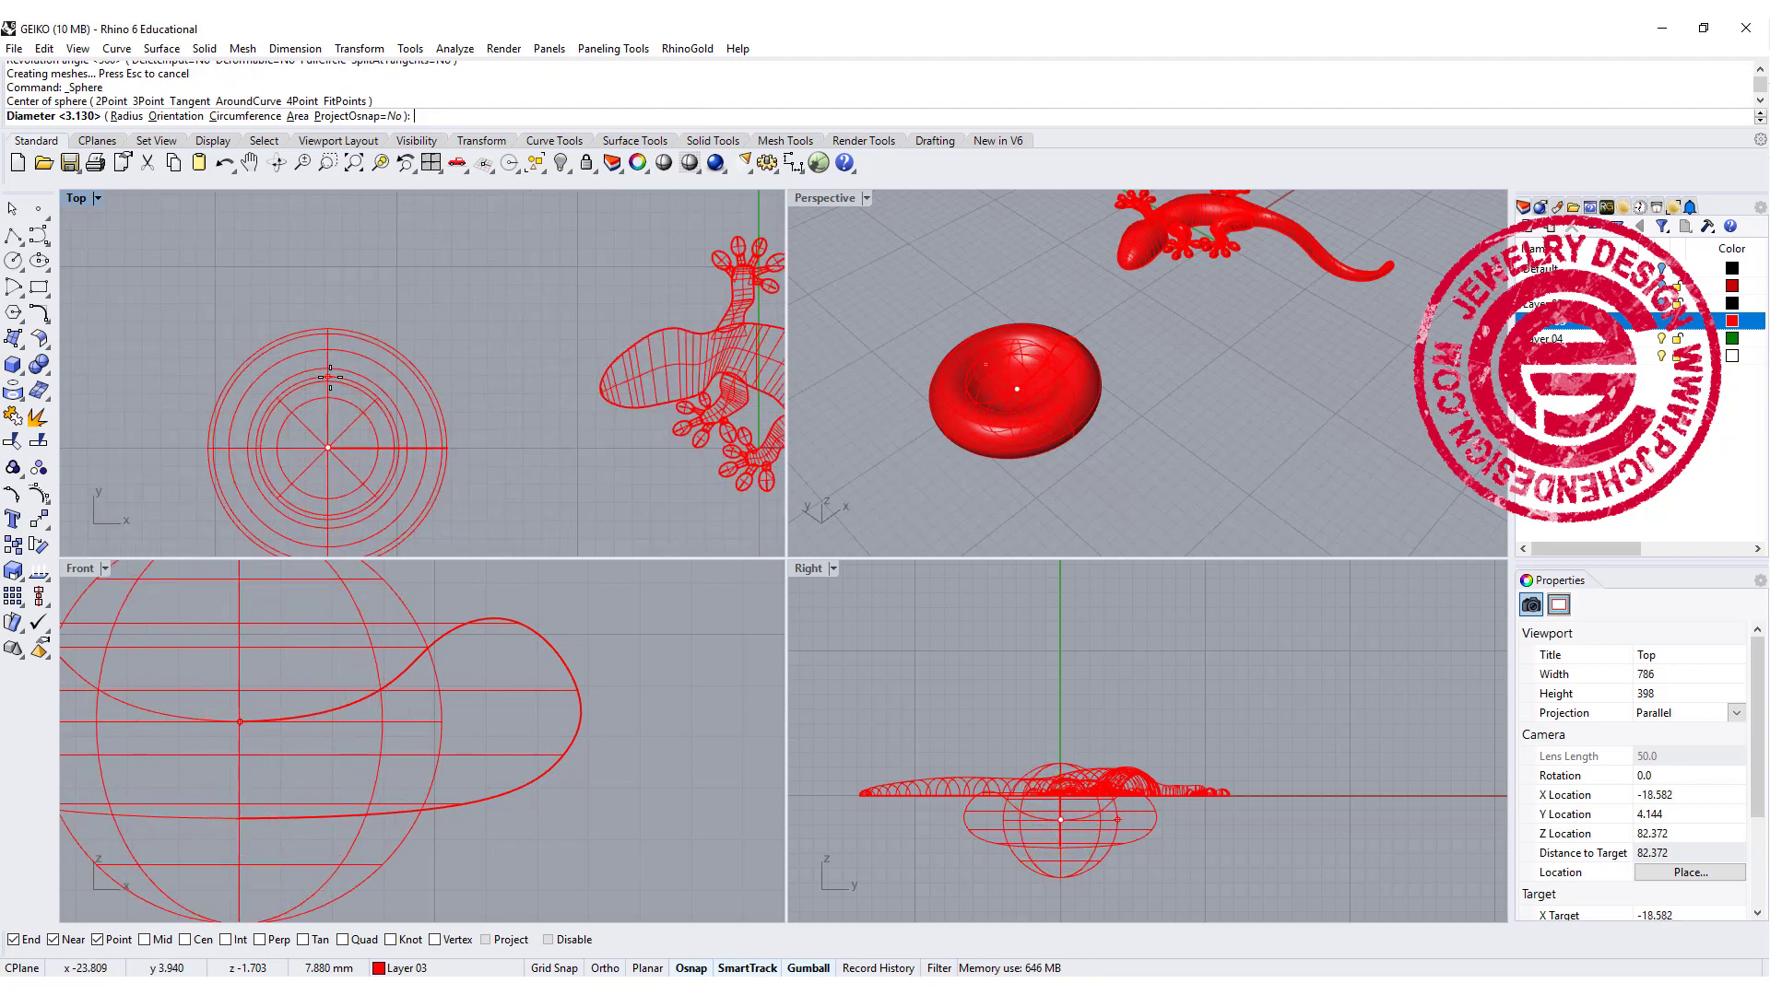
click(327, 371)
scroll(318, 745, down, 6)
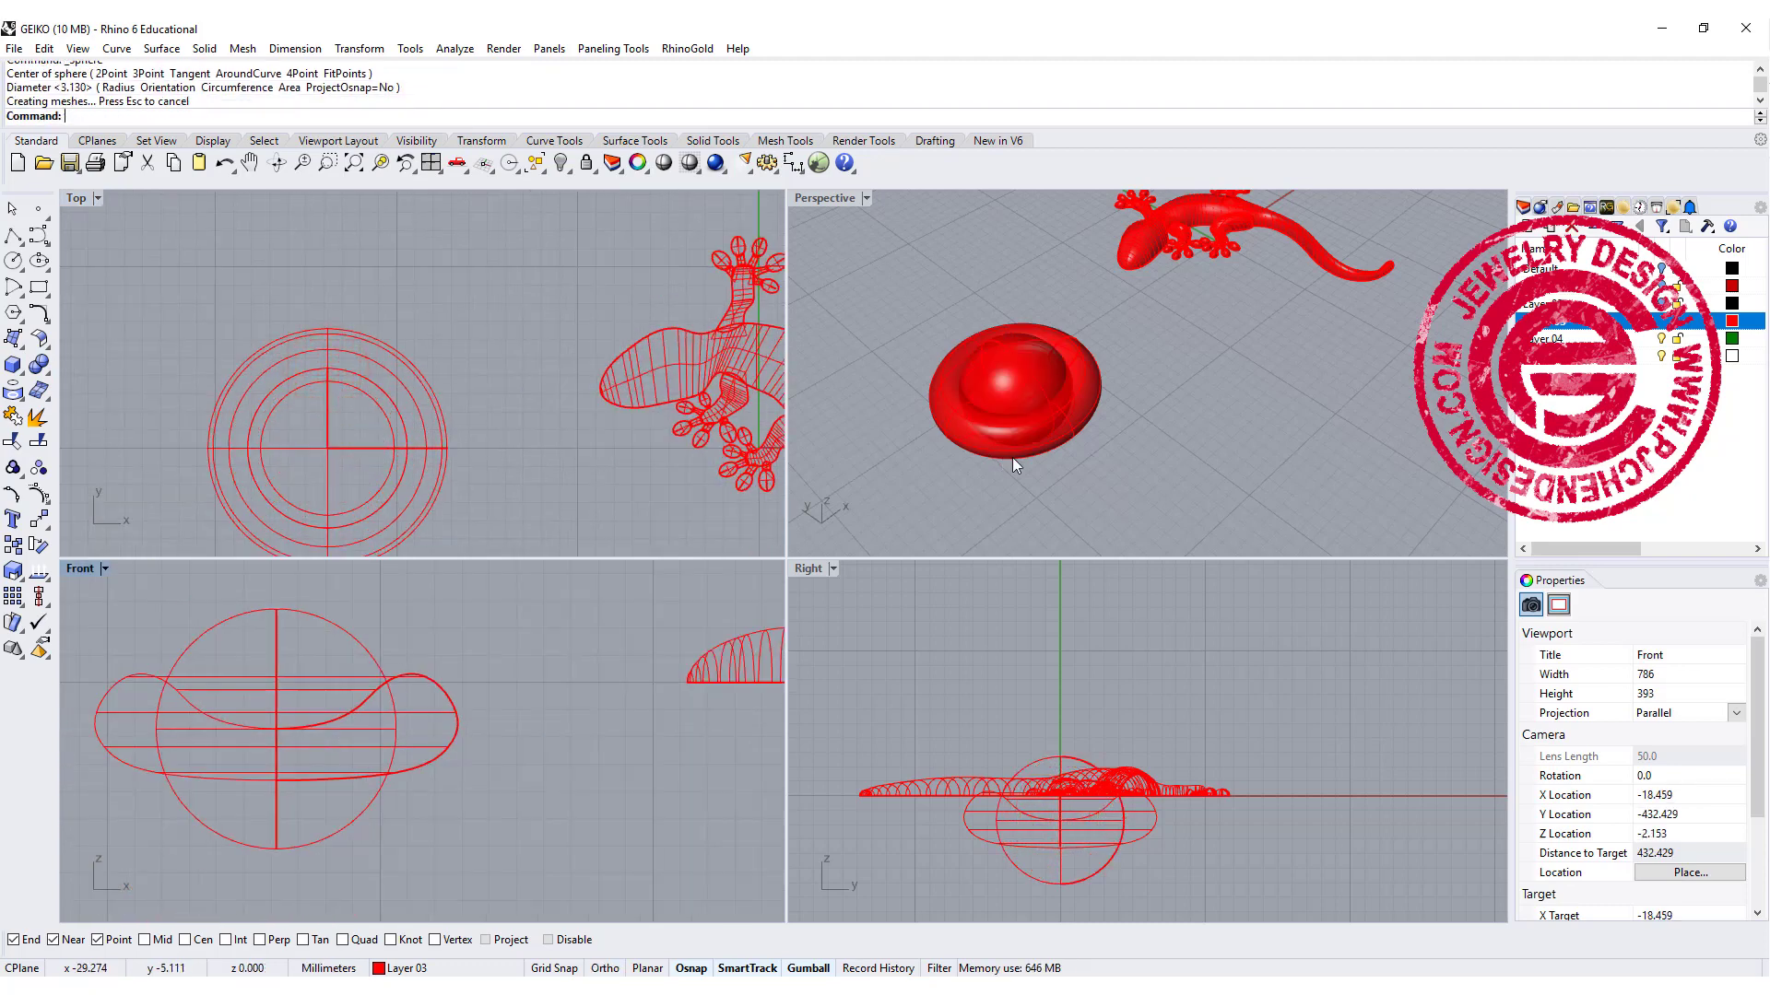
Step: Flatten the sphere vertically into an ellipsoid about as tall as the eye rim
click(1142, 466)
right_drag(1108, 390, 1042, 460)
scroll(970, 427, up, 5)
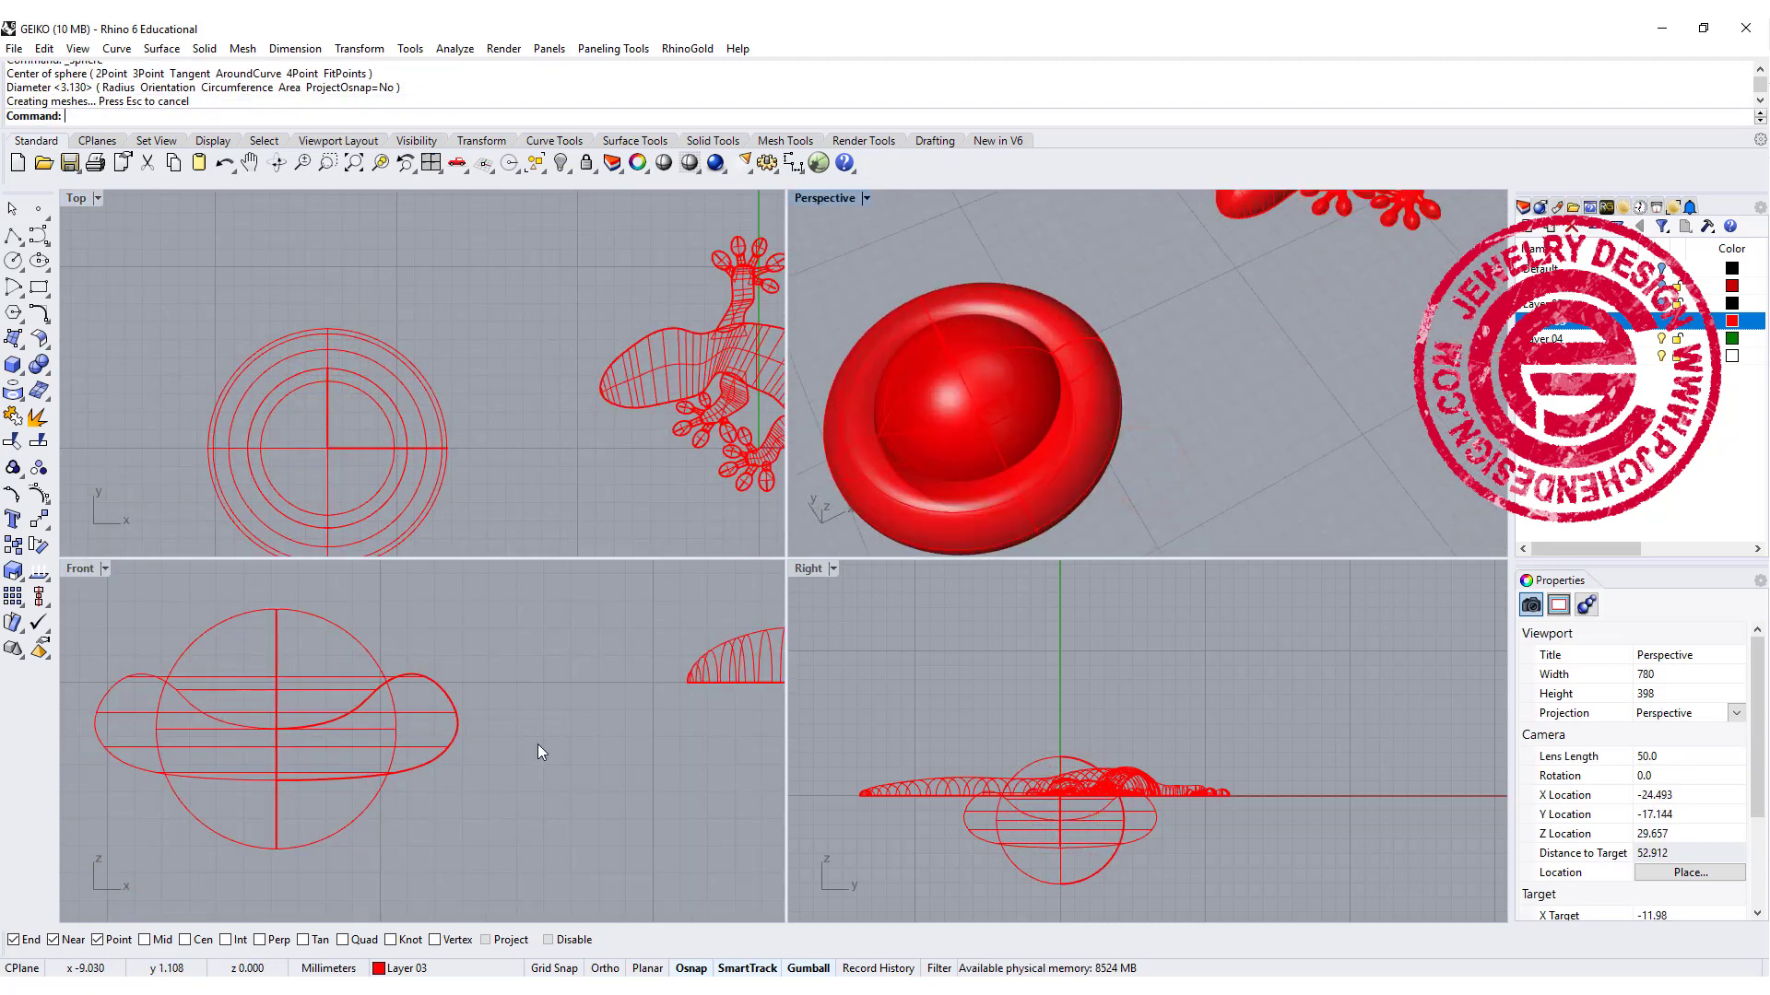
click(280, 854)
drag(268, 855, 284, 785)
click(1218, 446)
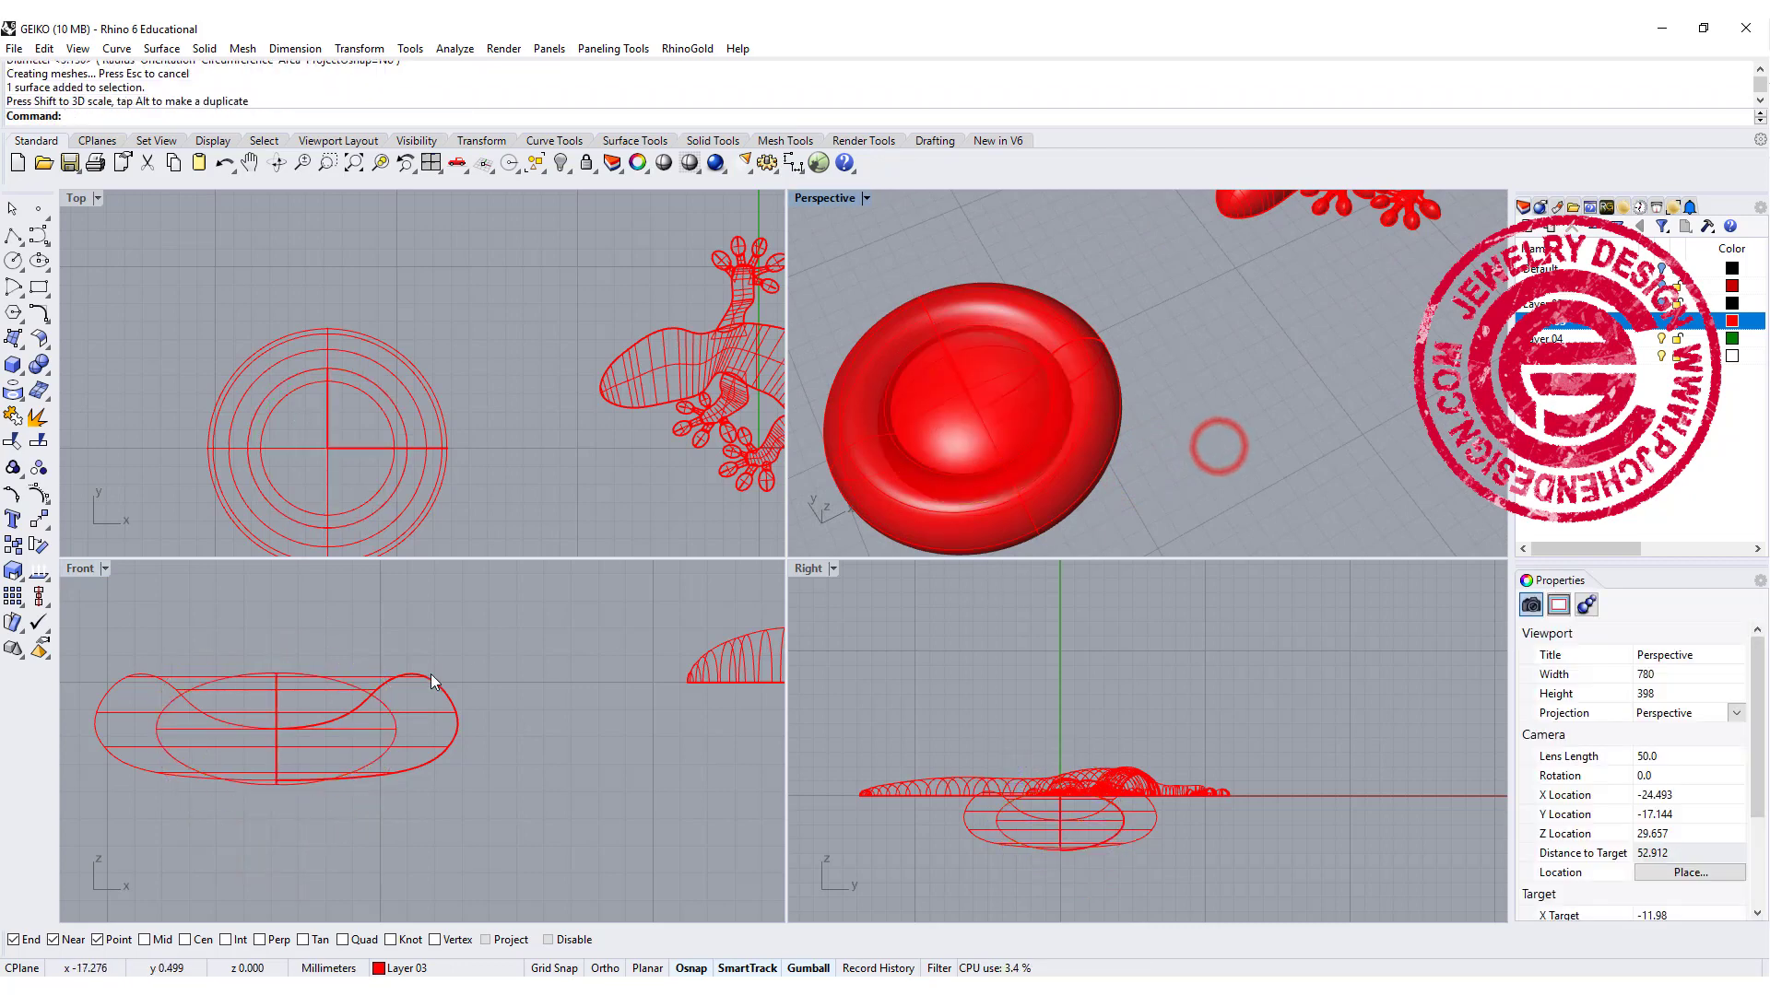
Step: Raise the flattened sphere so that its dome bulges above the eye rim
click(332, 681)
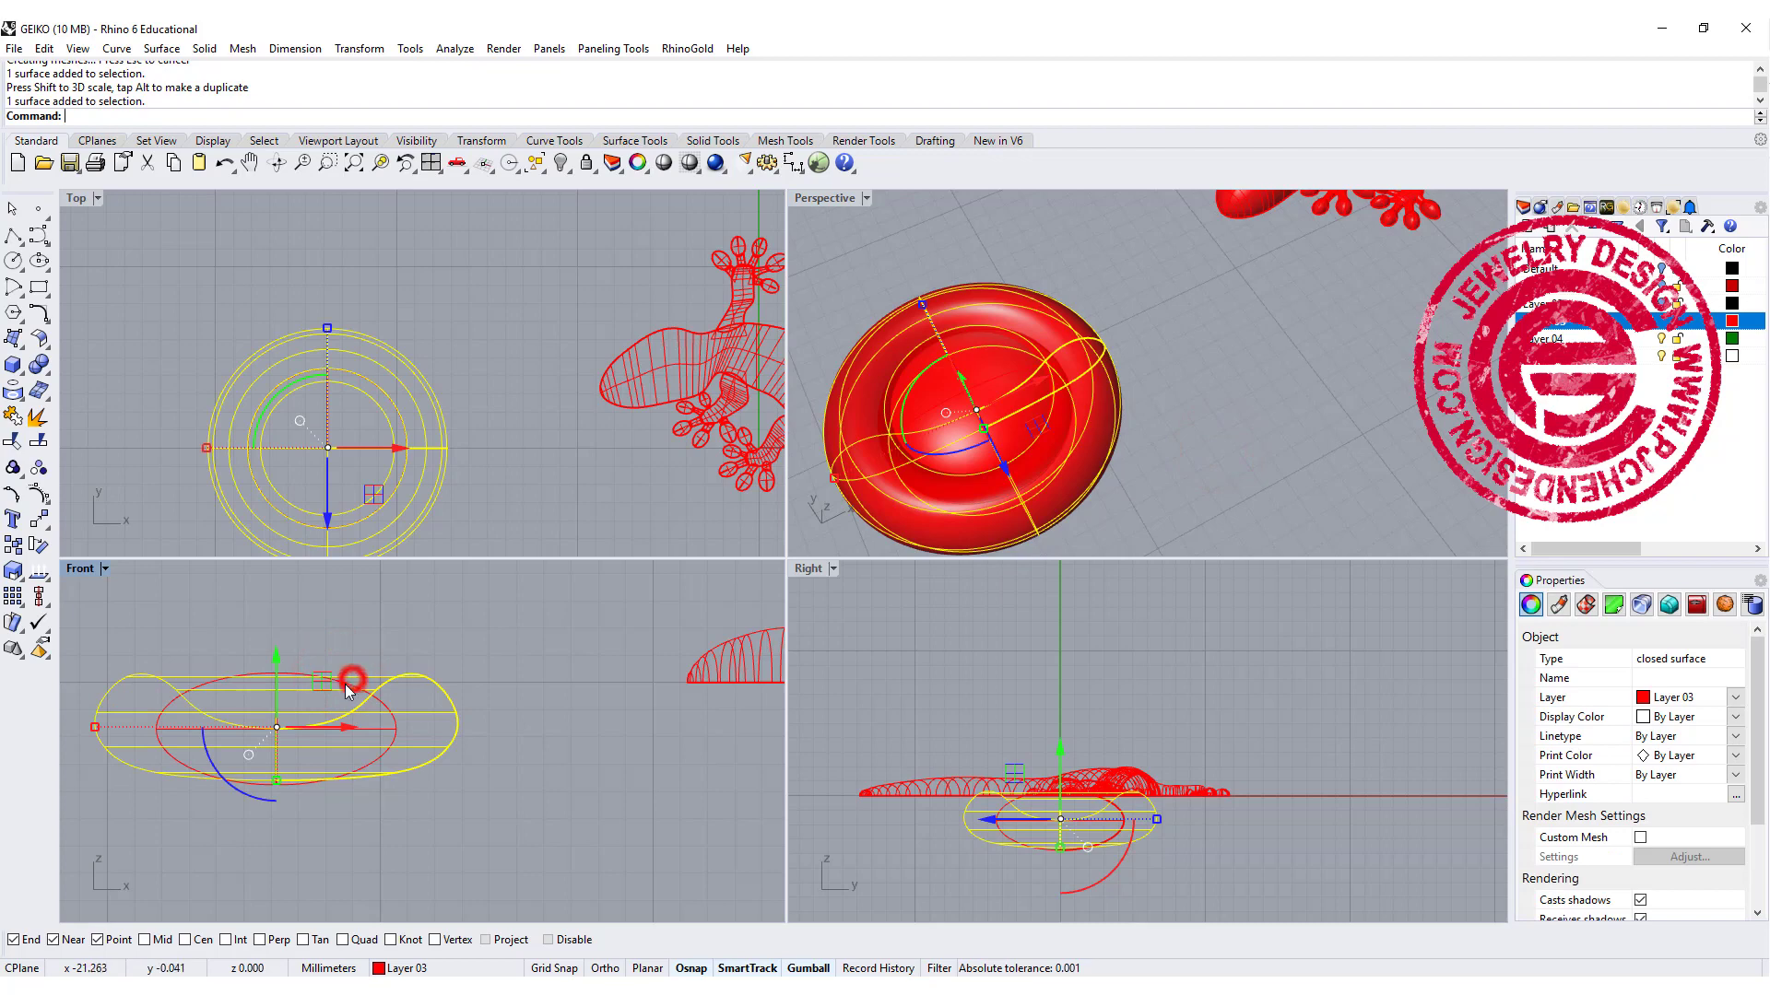
click(346, 683)
drag(284, 663, 291, 622)
click(484, 630)
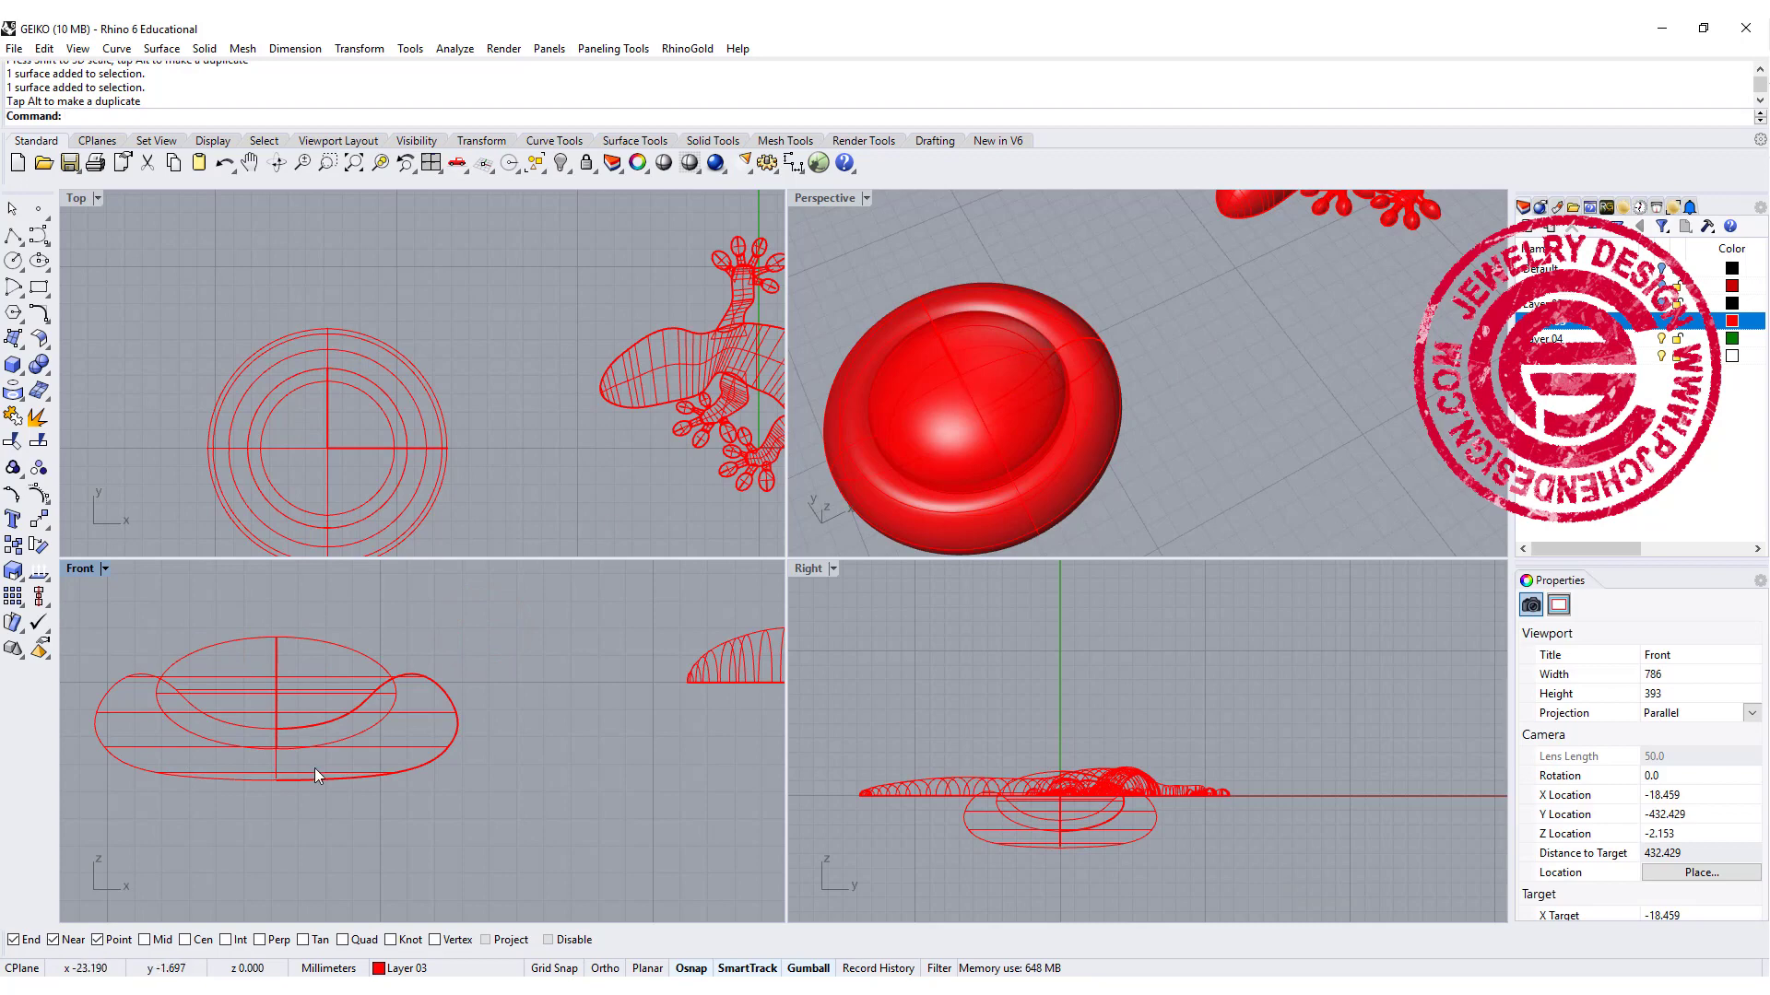
Step: Boolean-union the eye rim and the flattened sphere into a single eye solid
drag(361, 834, 281, 645)
click(39, 364)
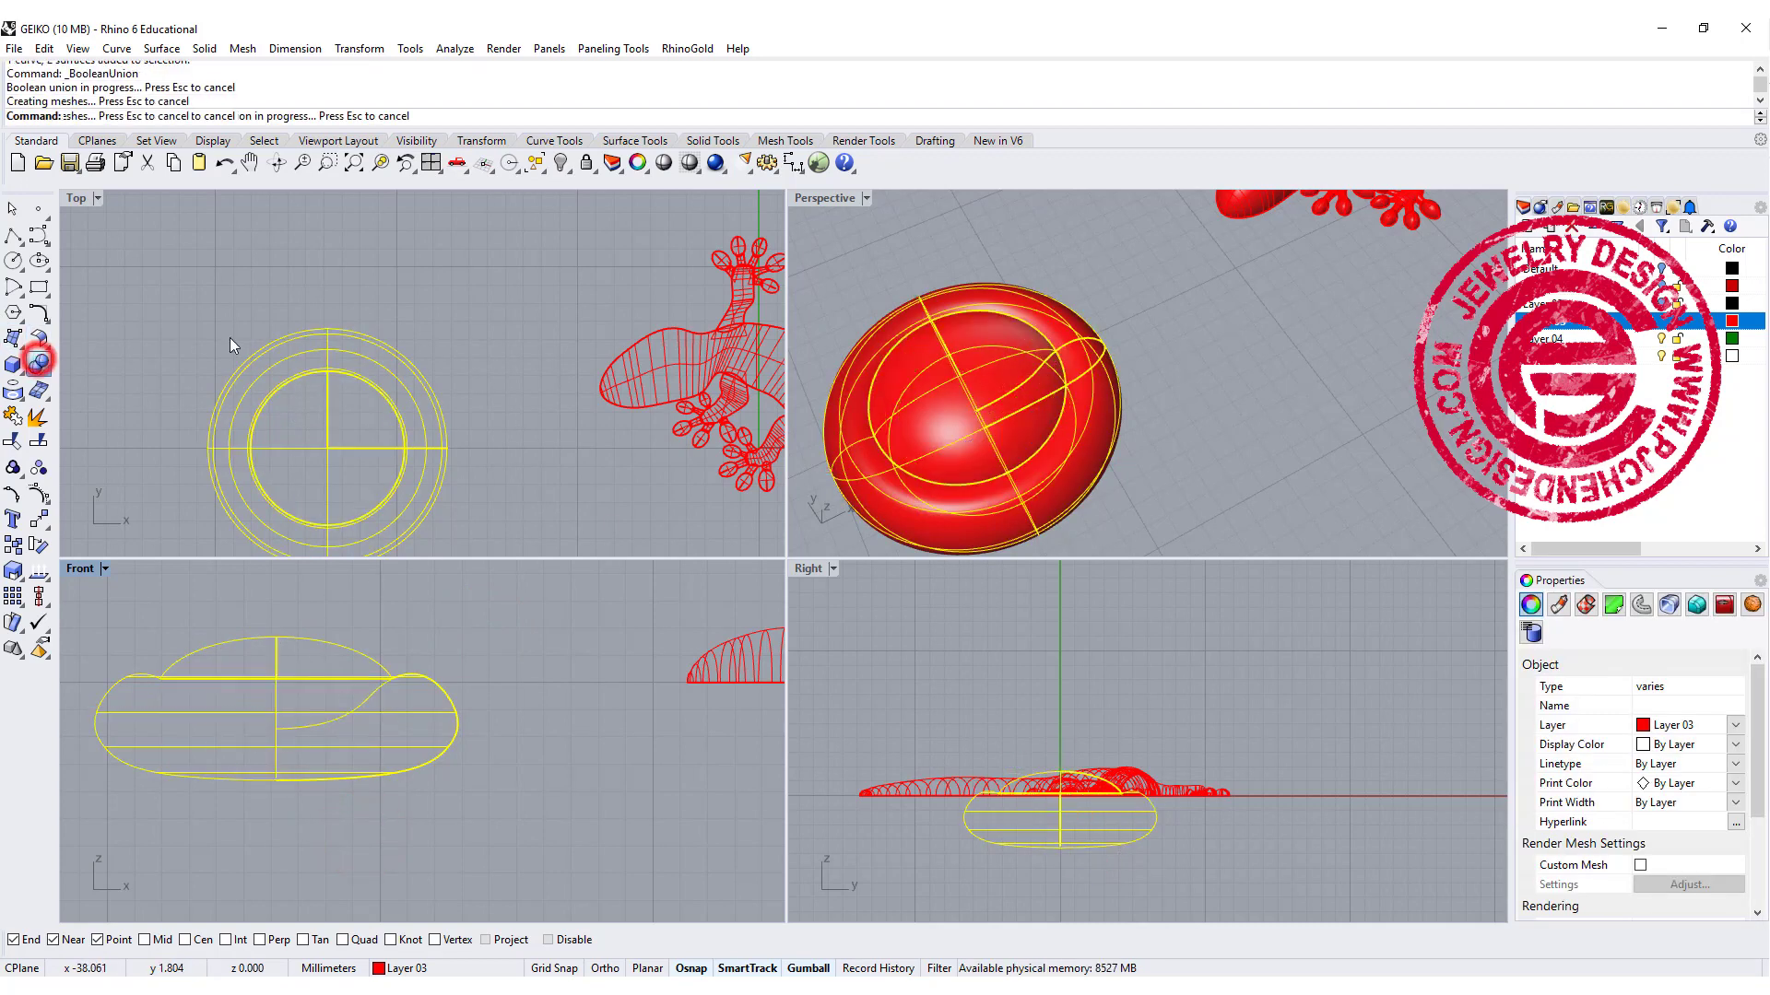
click(525, 335)
scroll(1099, 429, down, 5)
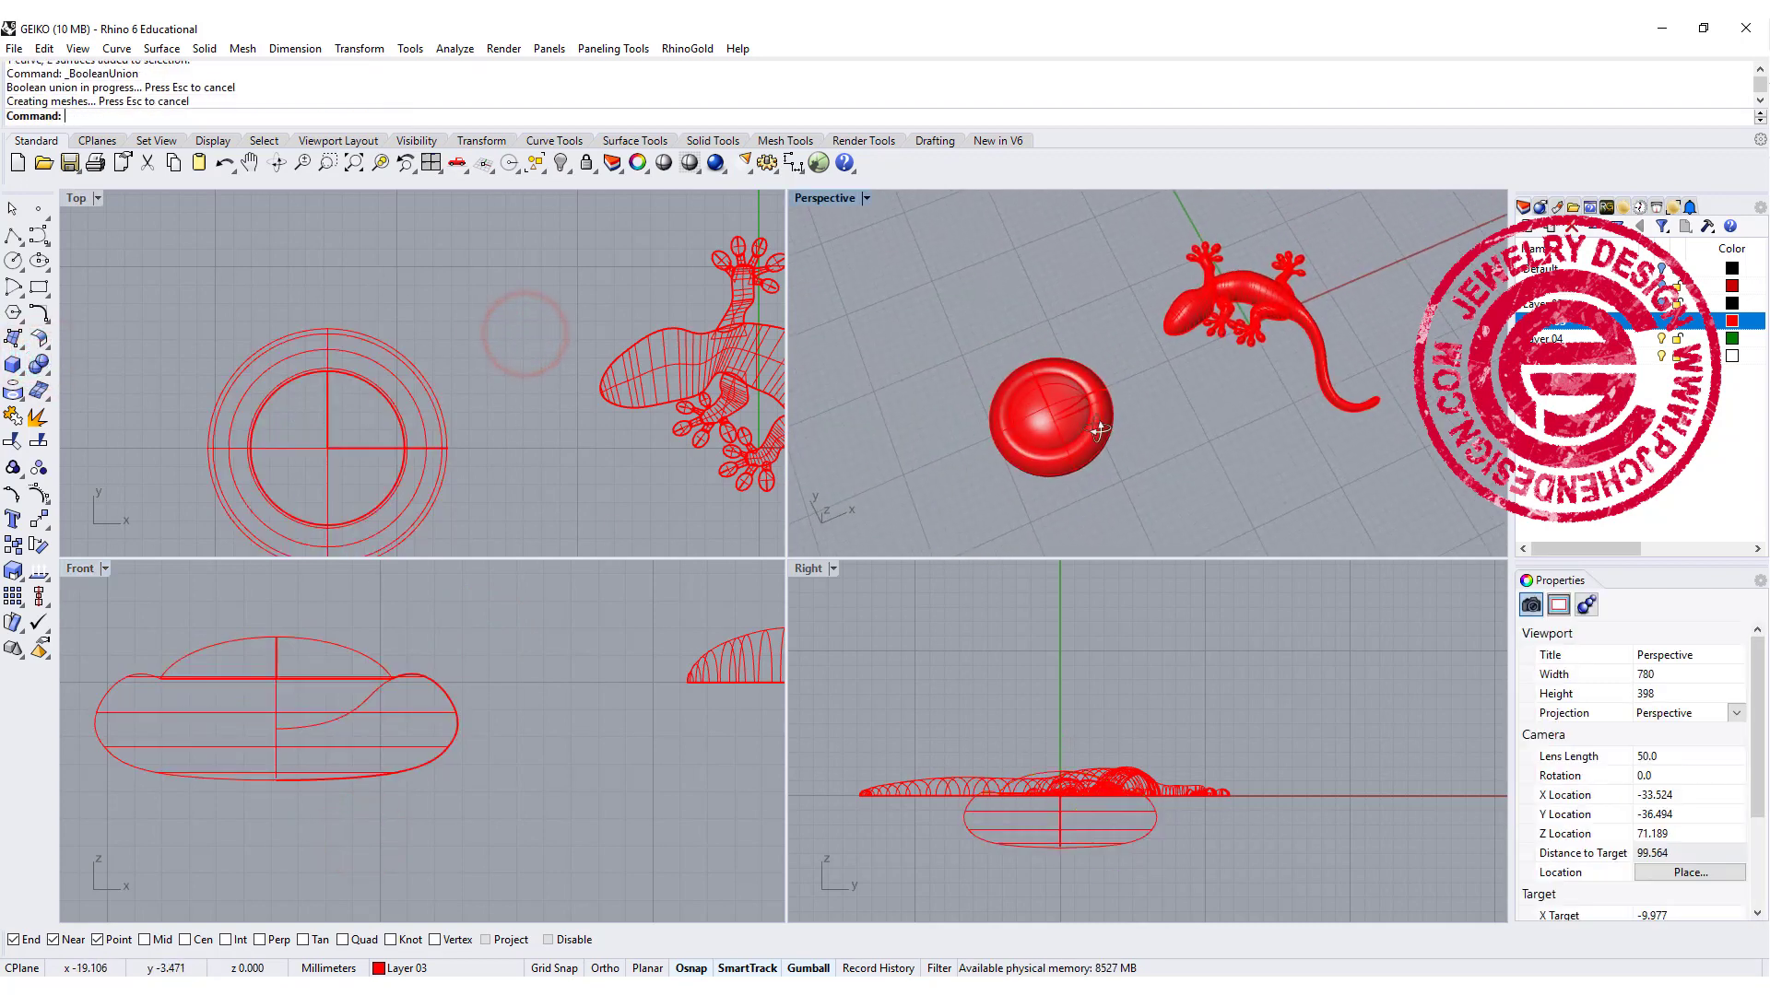
Step: Move the eye solid closer to the gecko's head and scale it down uniformly to suit the head
click(1106, 478)
drag(206, 452, 195, 434)
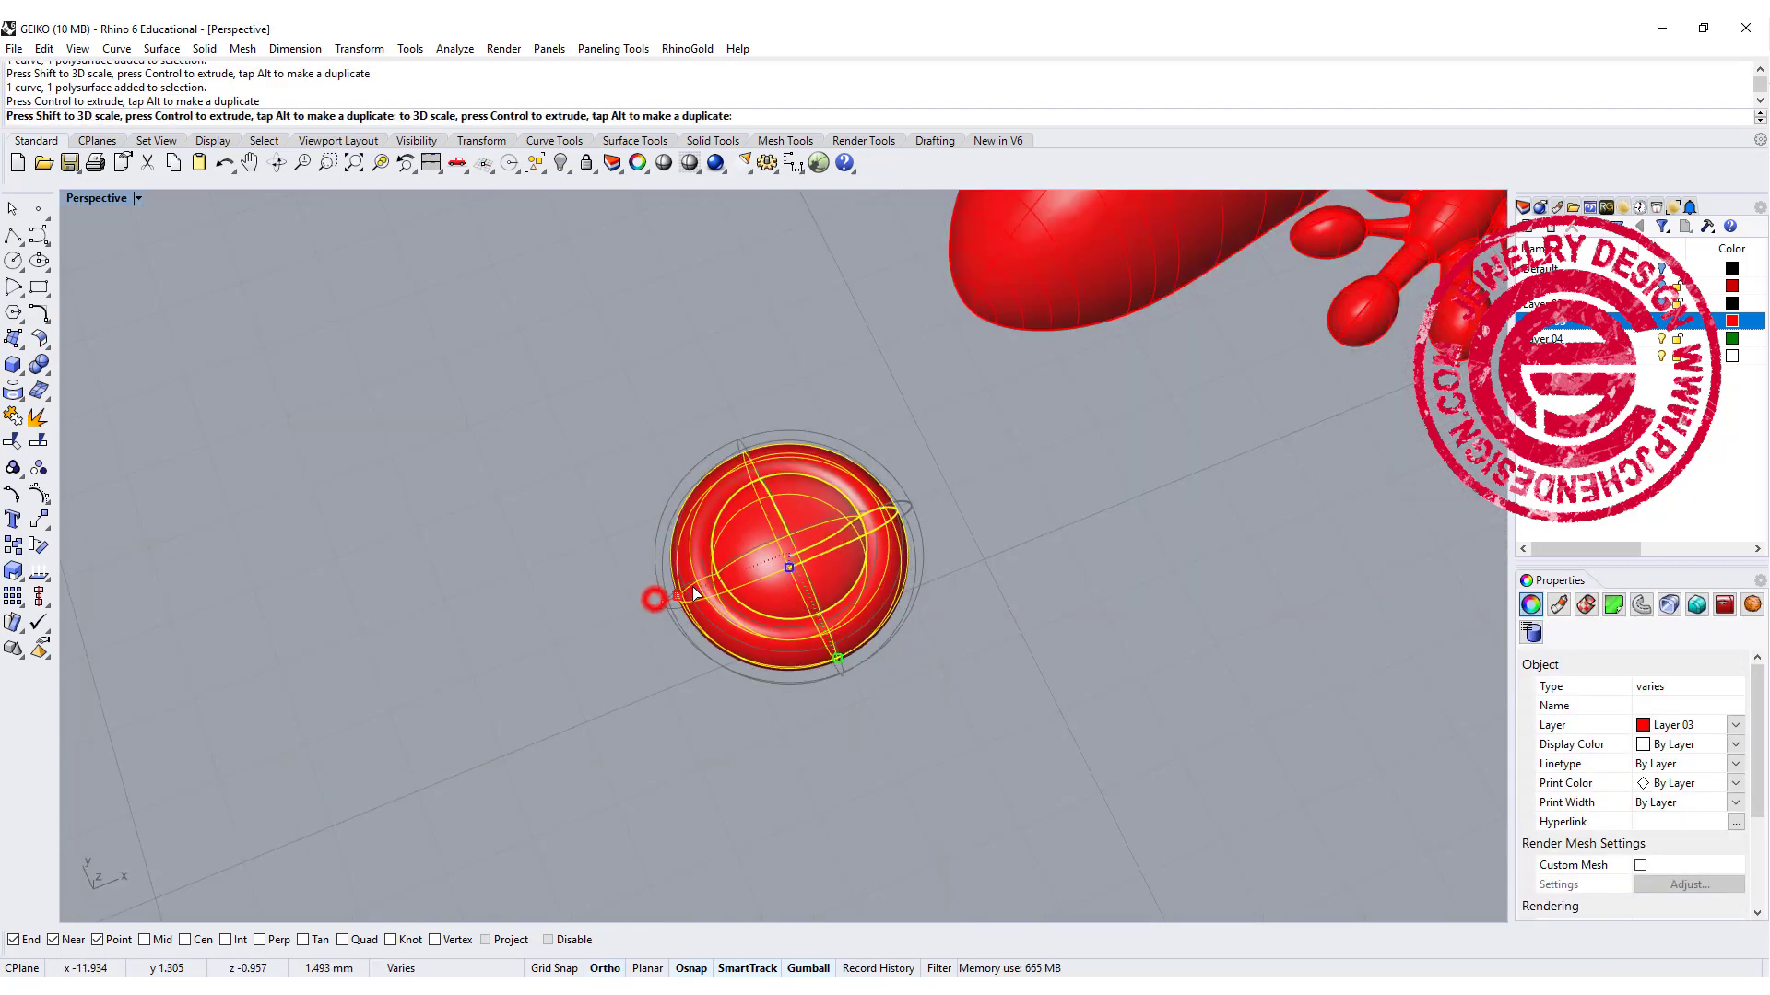
drag(693, 586, 721, 578)
scroll(1014, 542, down, 8)
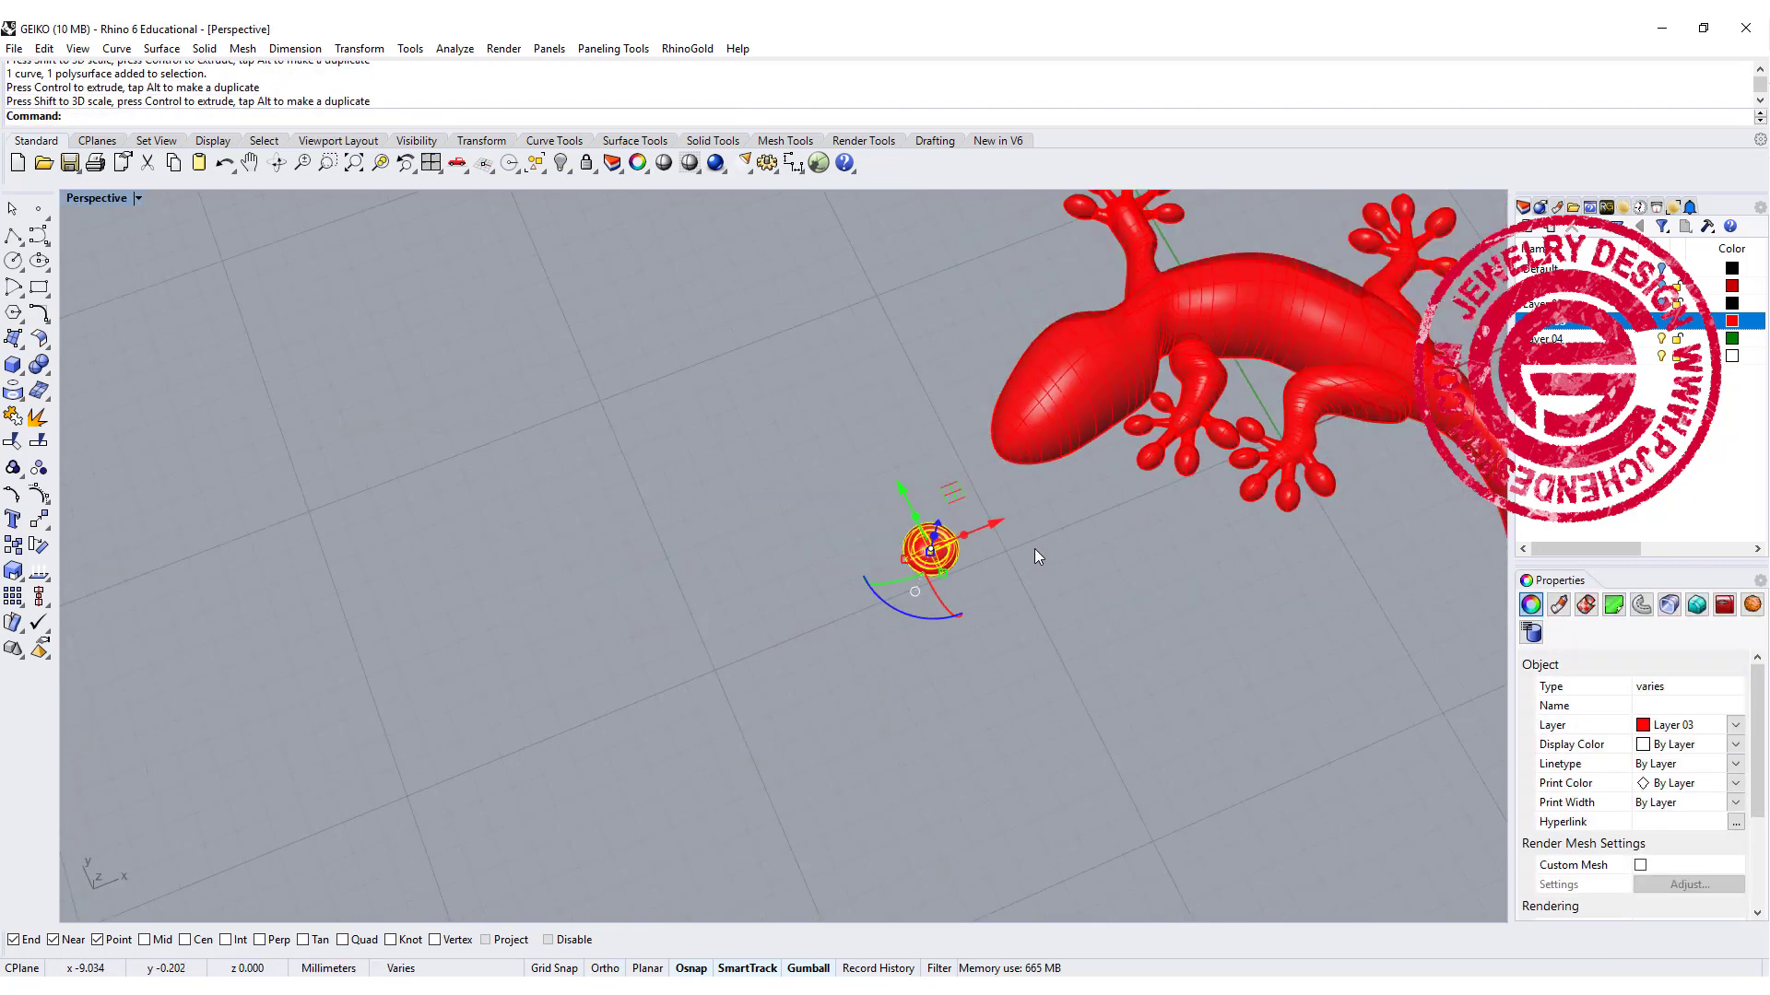
Step: Scale the eye solid down uniformly a little more beside the gecko's head and deselect it
shift+right_drag(1034, 550, 810, 634)
scroll(809, 634, up, 5)
click(634, 680)
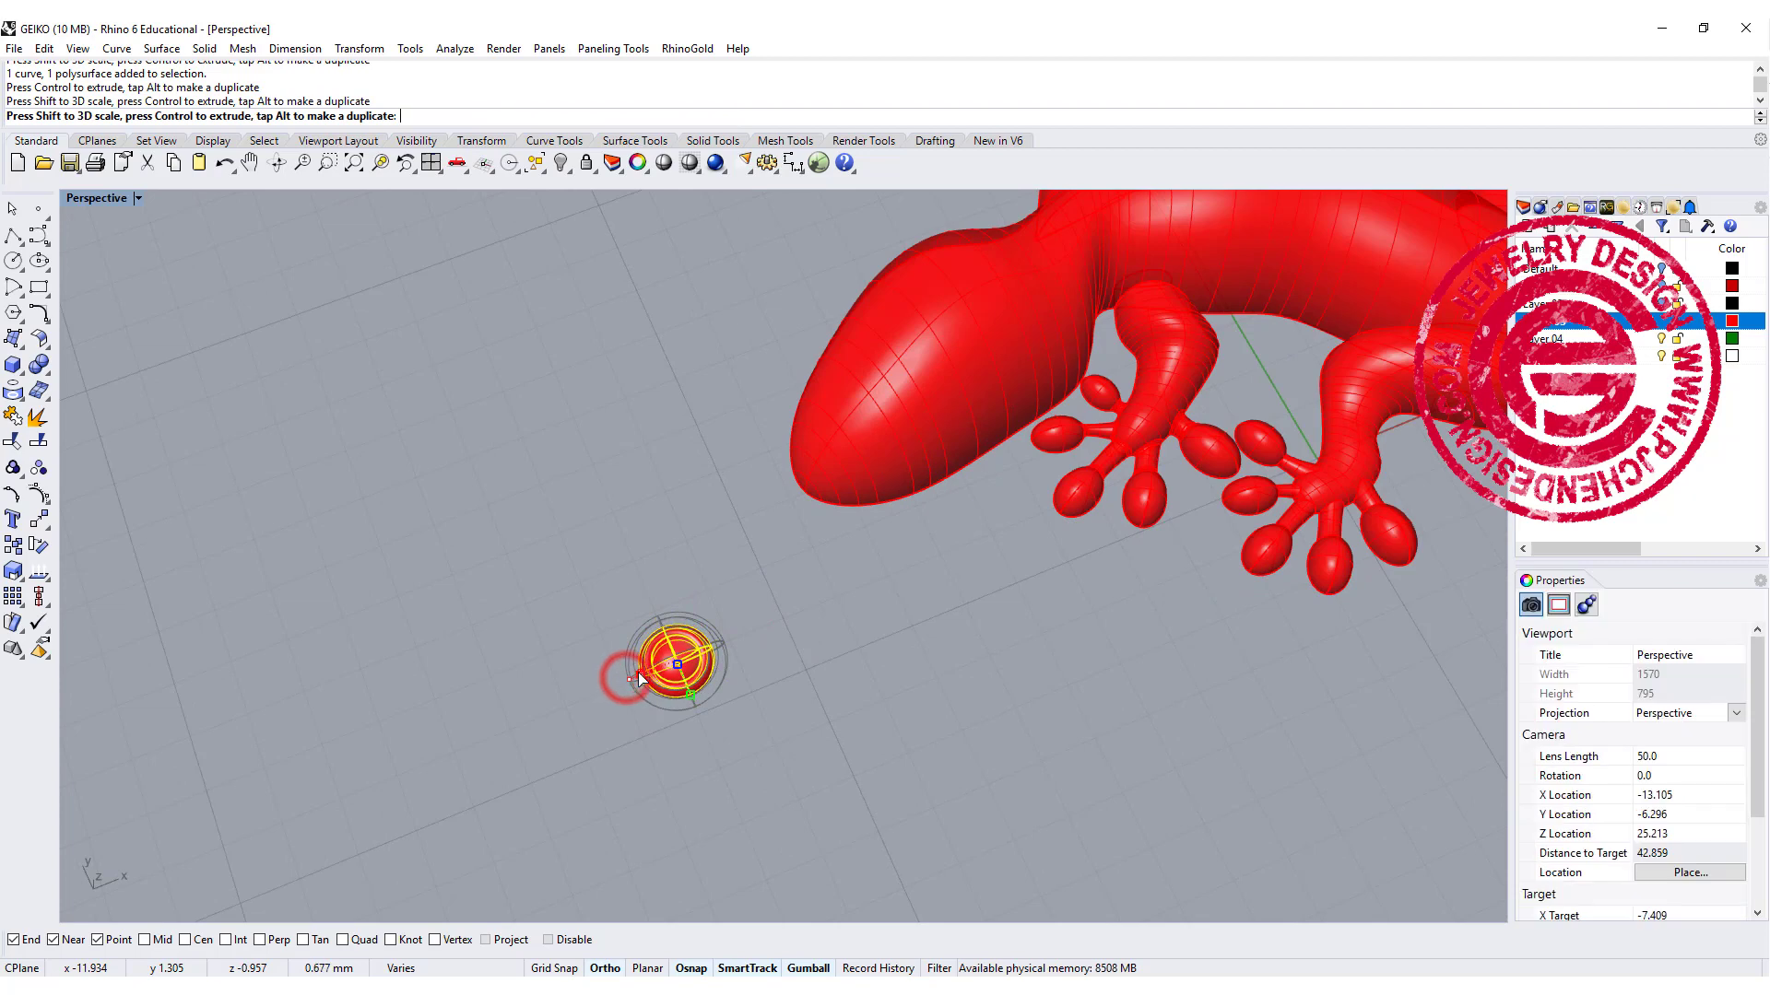
click(838, 687)
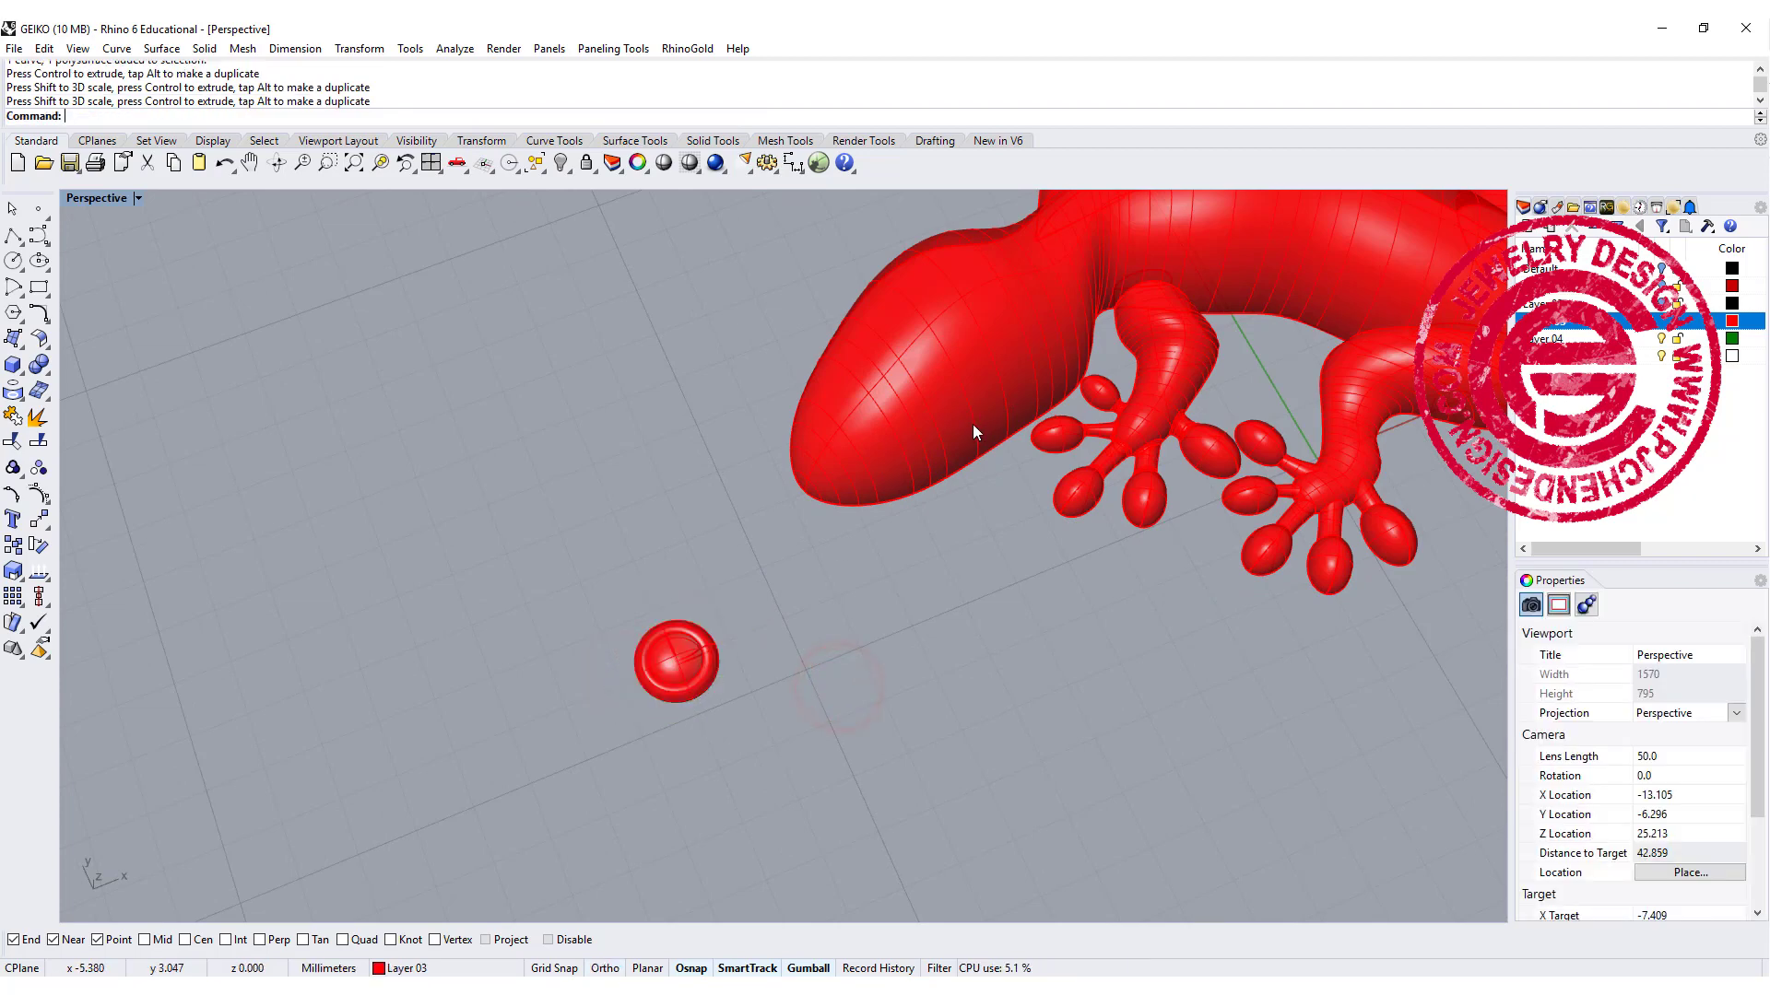
Step: Set up Orient on Surface for the eye solid, with its centre as base point and a reference point about 1.6 mm beside it
click(544, 51)
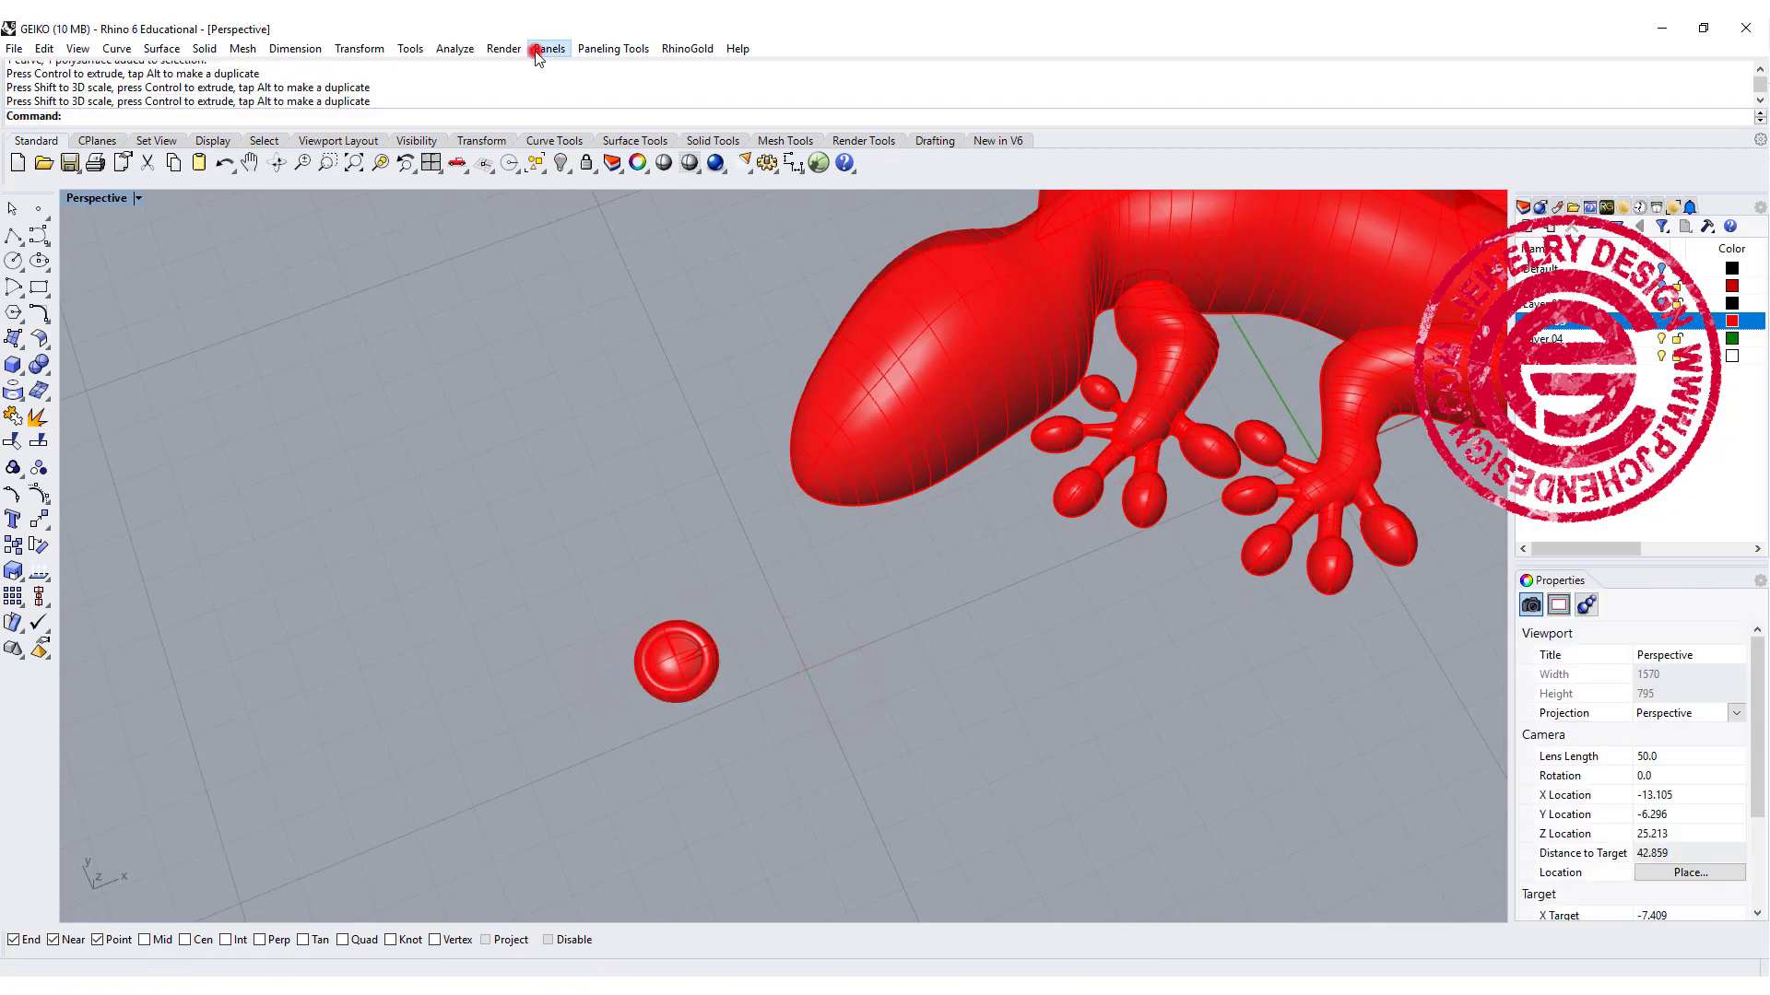
mouse_move(468, 255)
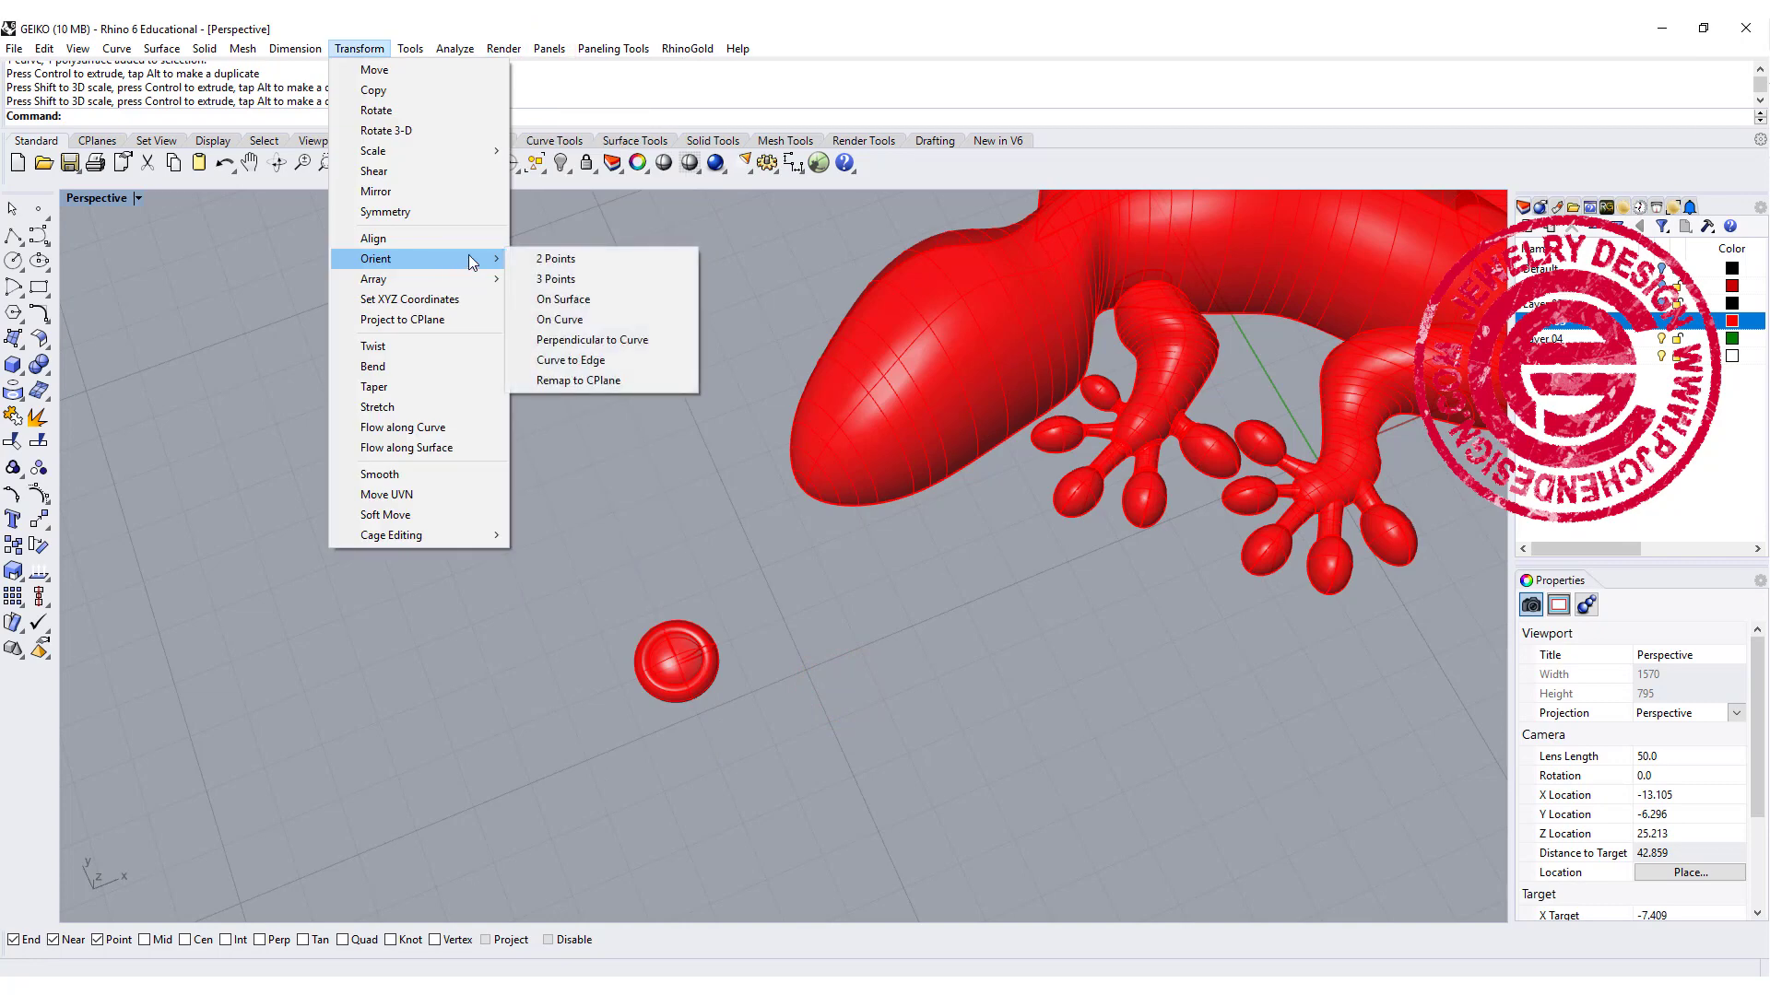
click(565, 298)
drag(725, 757, 640, 647)
key(Return)
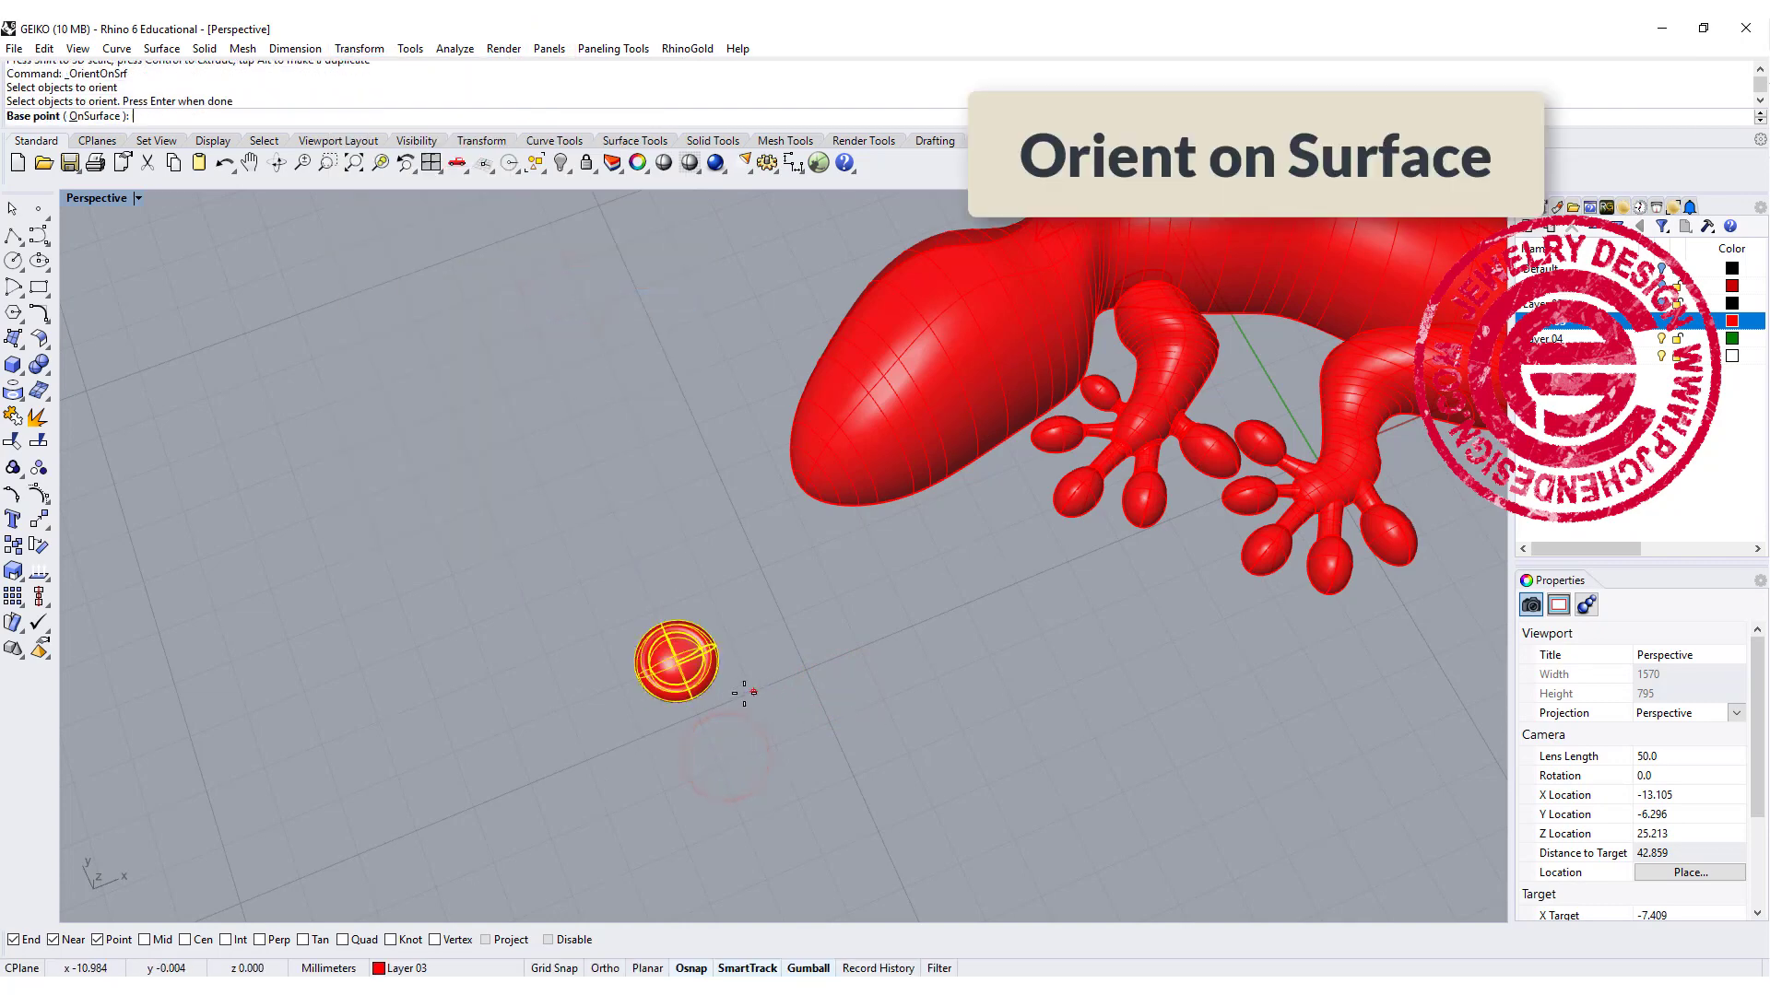
click(680, 663)
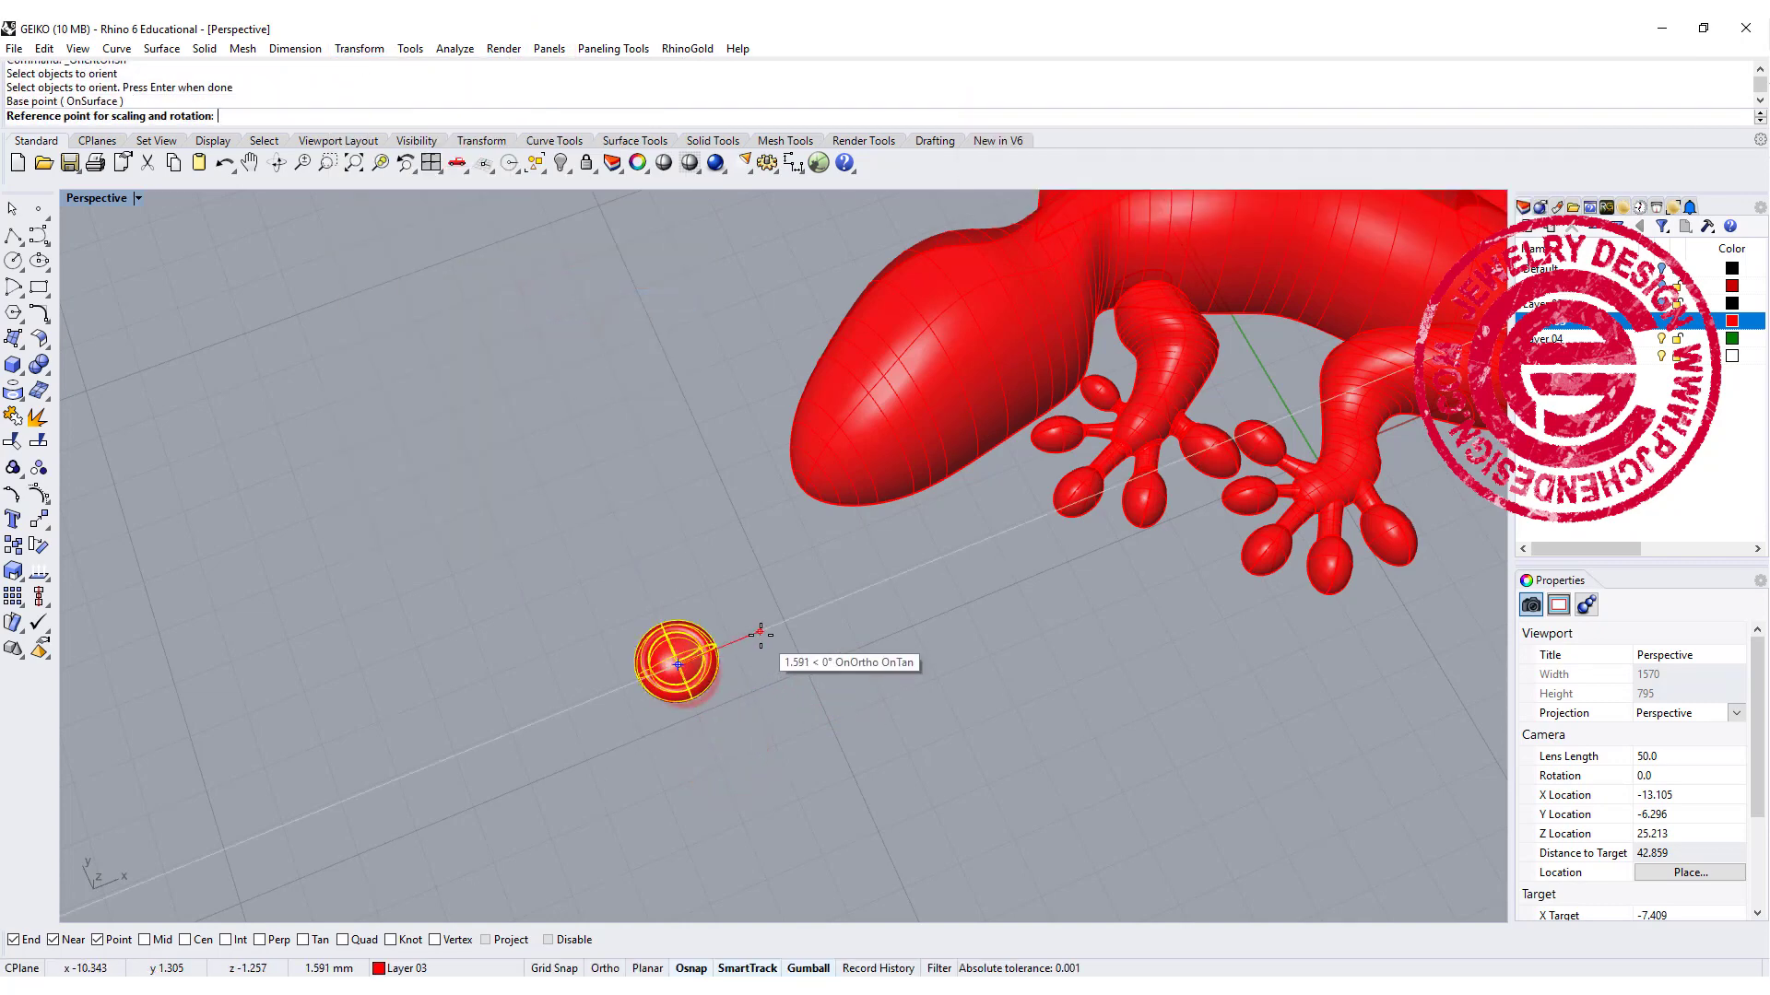
click(760, 635)
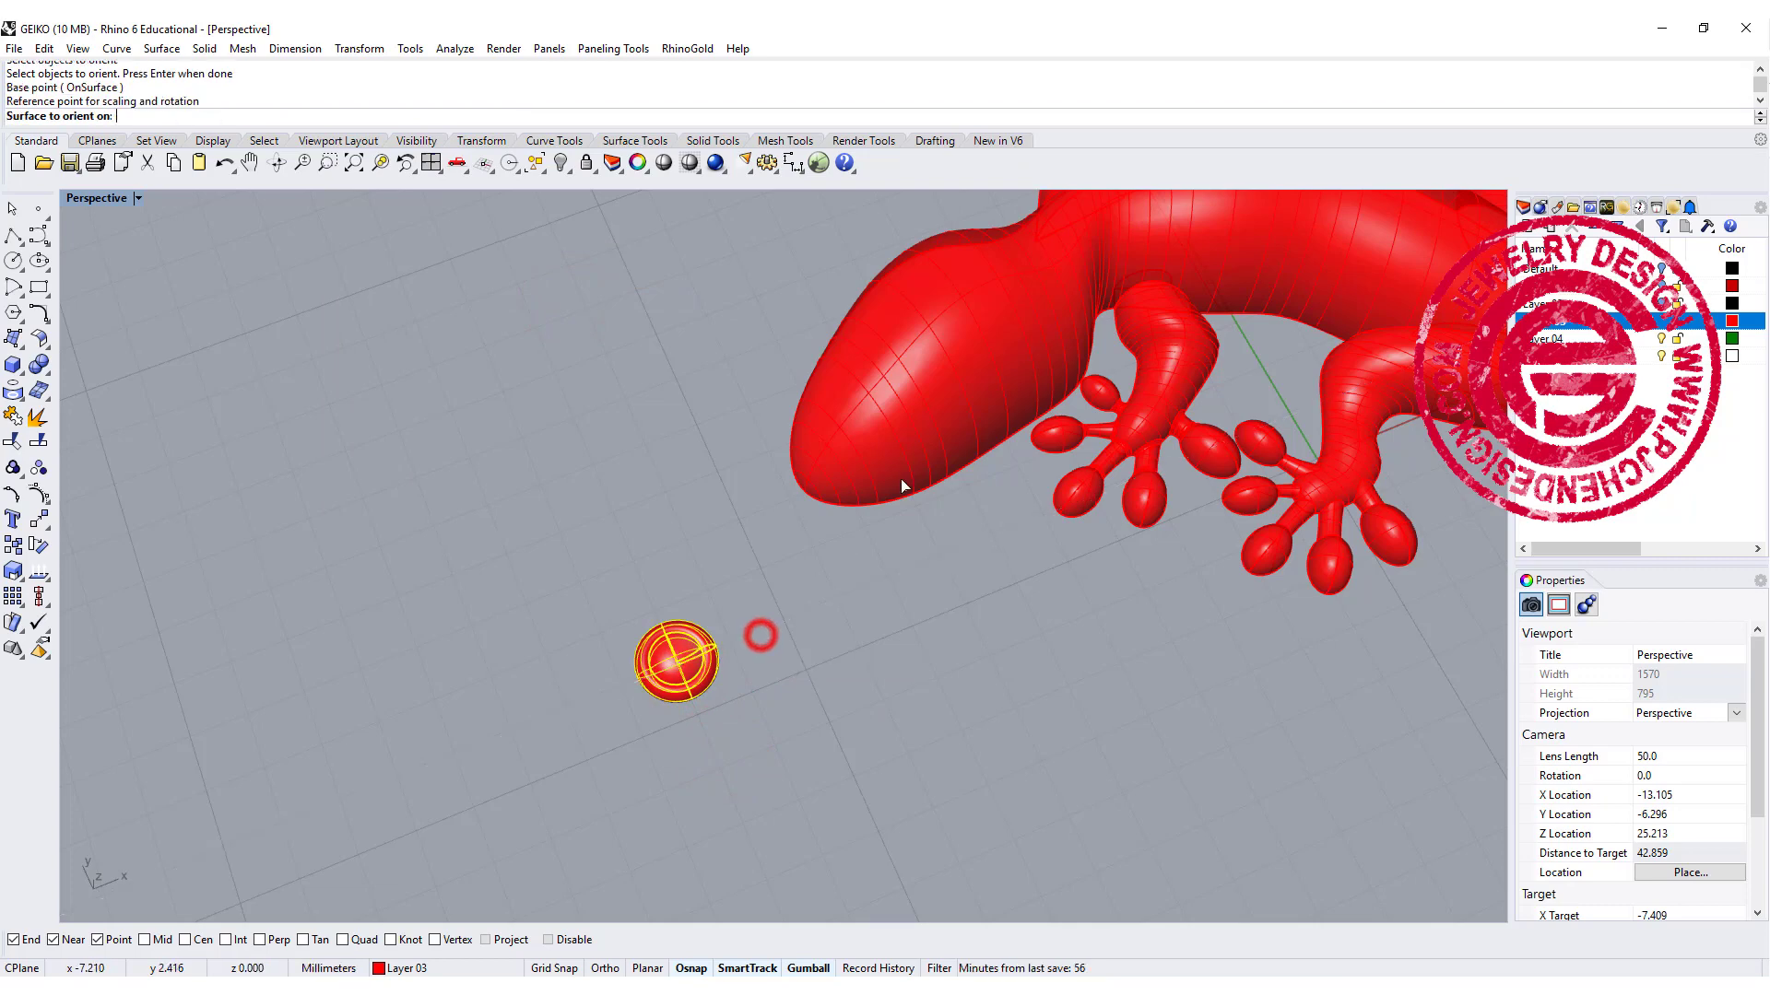
Step: Orient a non-rigid copy of the eye at uniform scale 1.0 onto the side of the head nearest the original eye
click(963, 411)
click(967, 406)
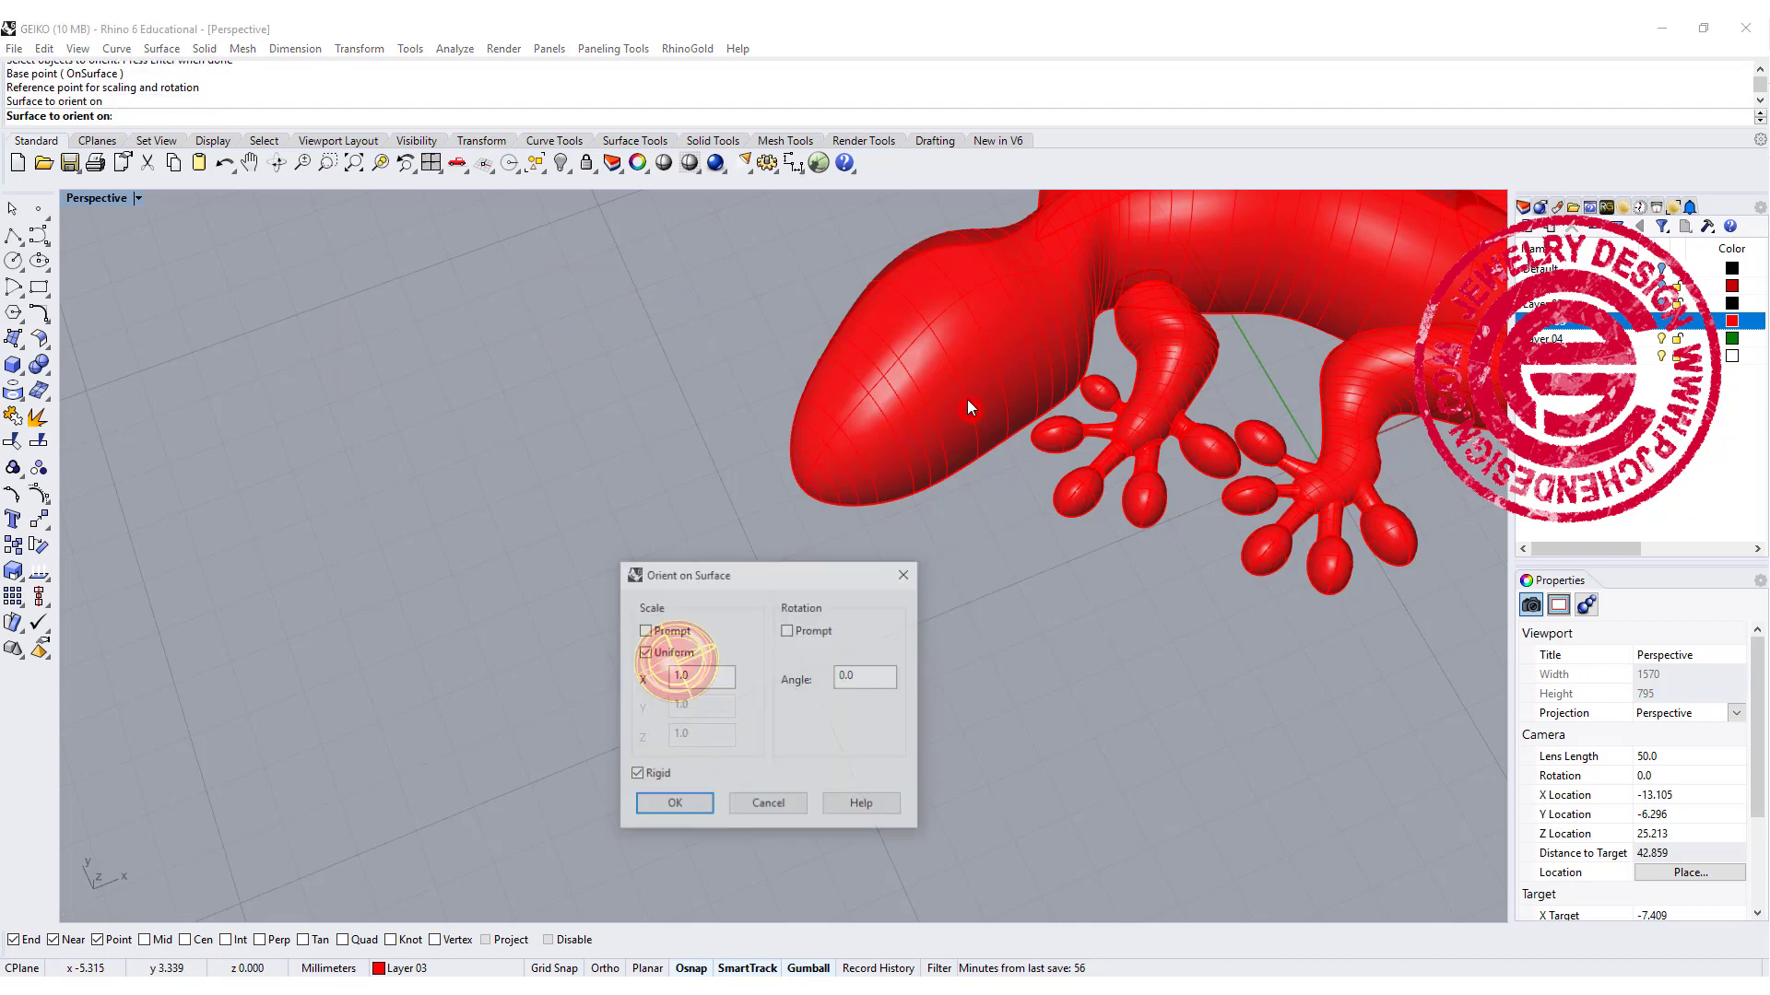
click(668, 807)
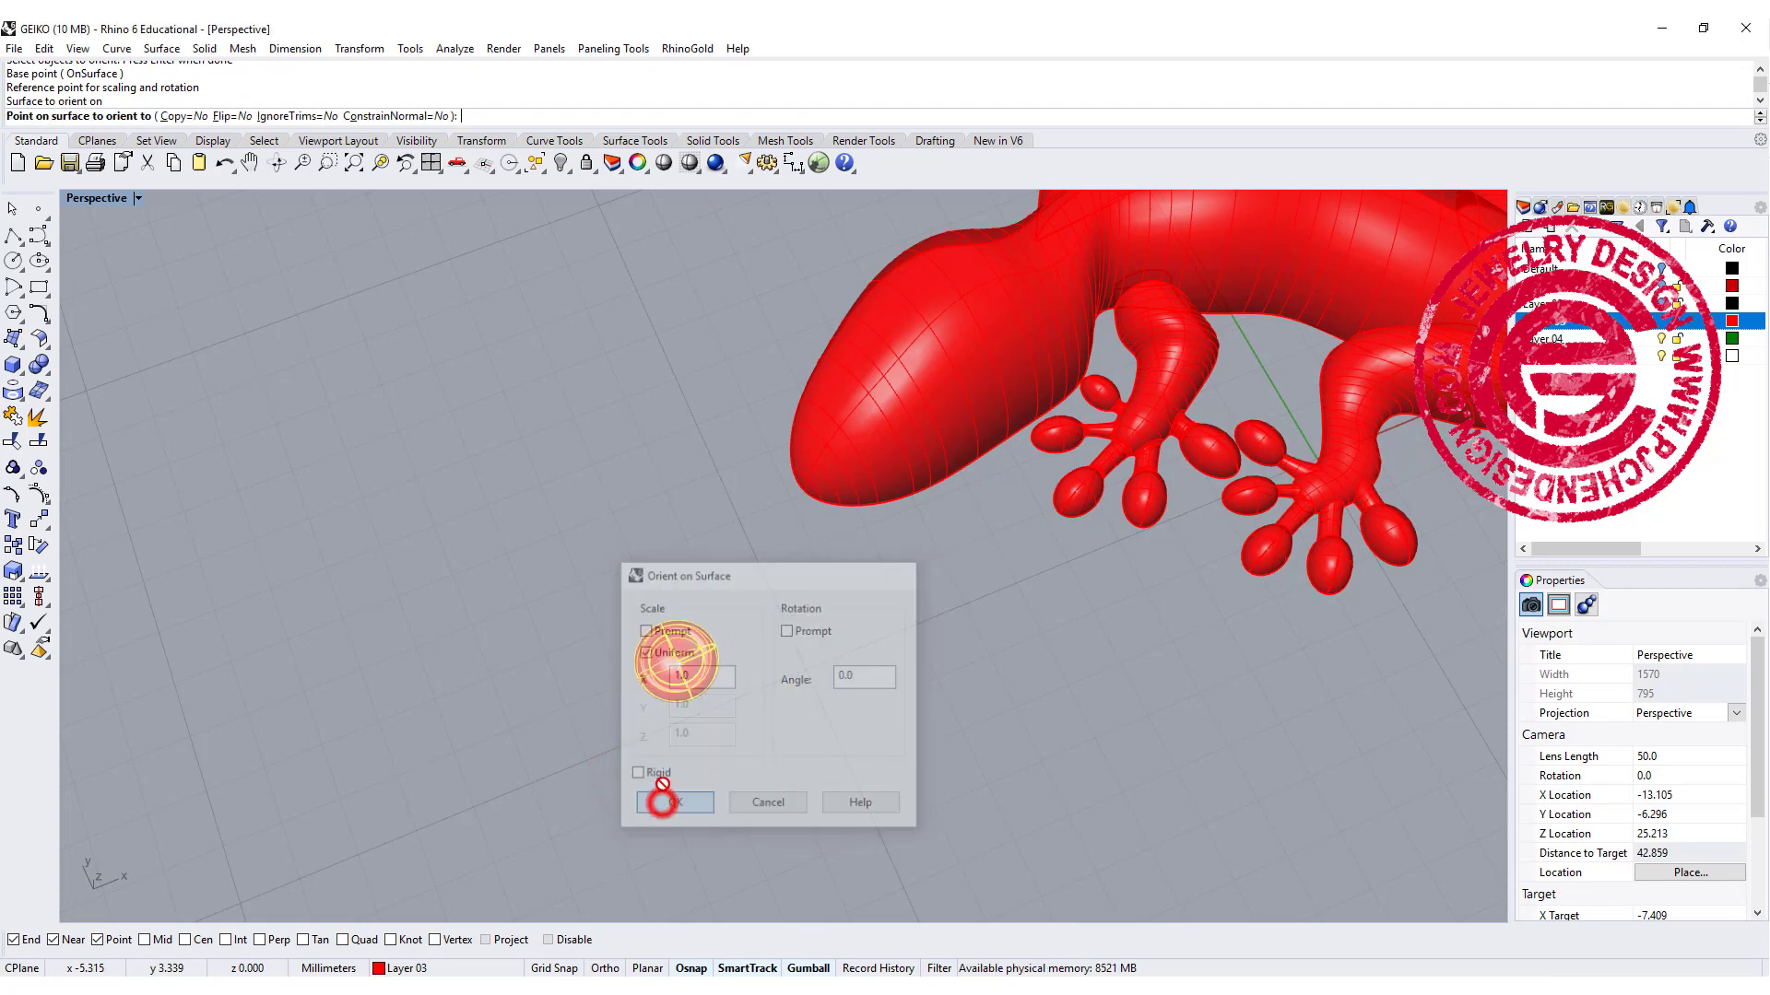
click(182, 116)
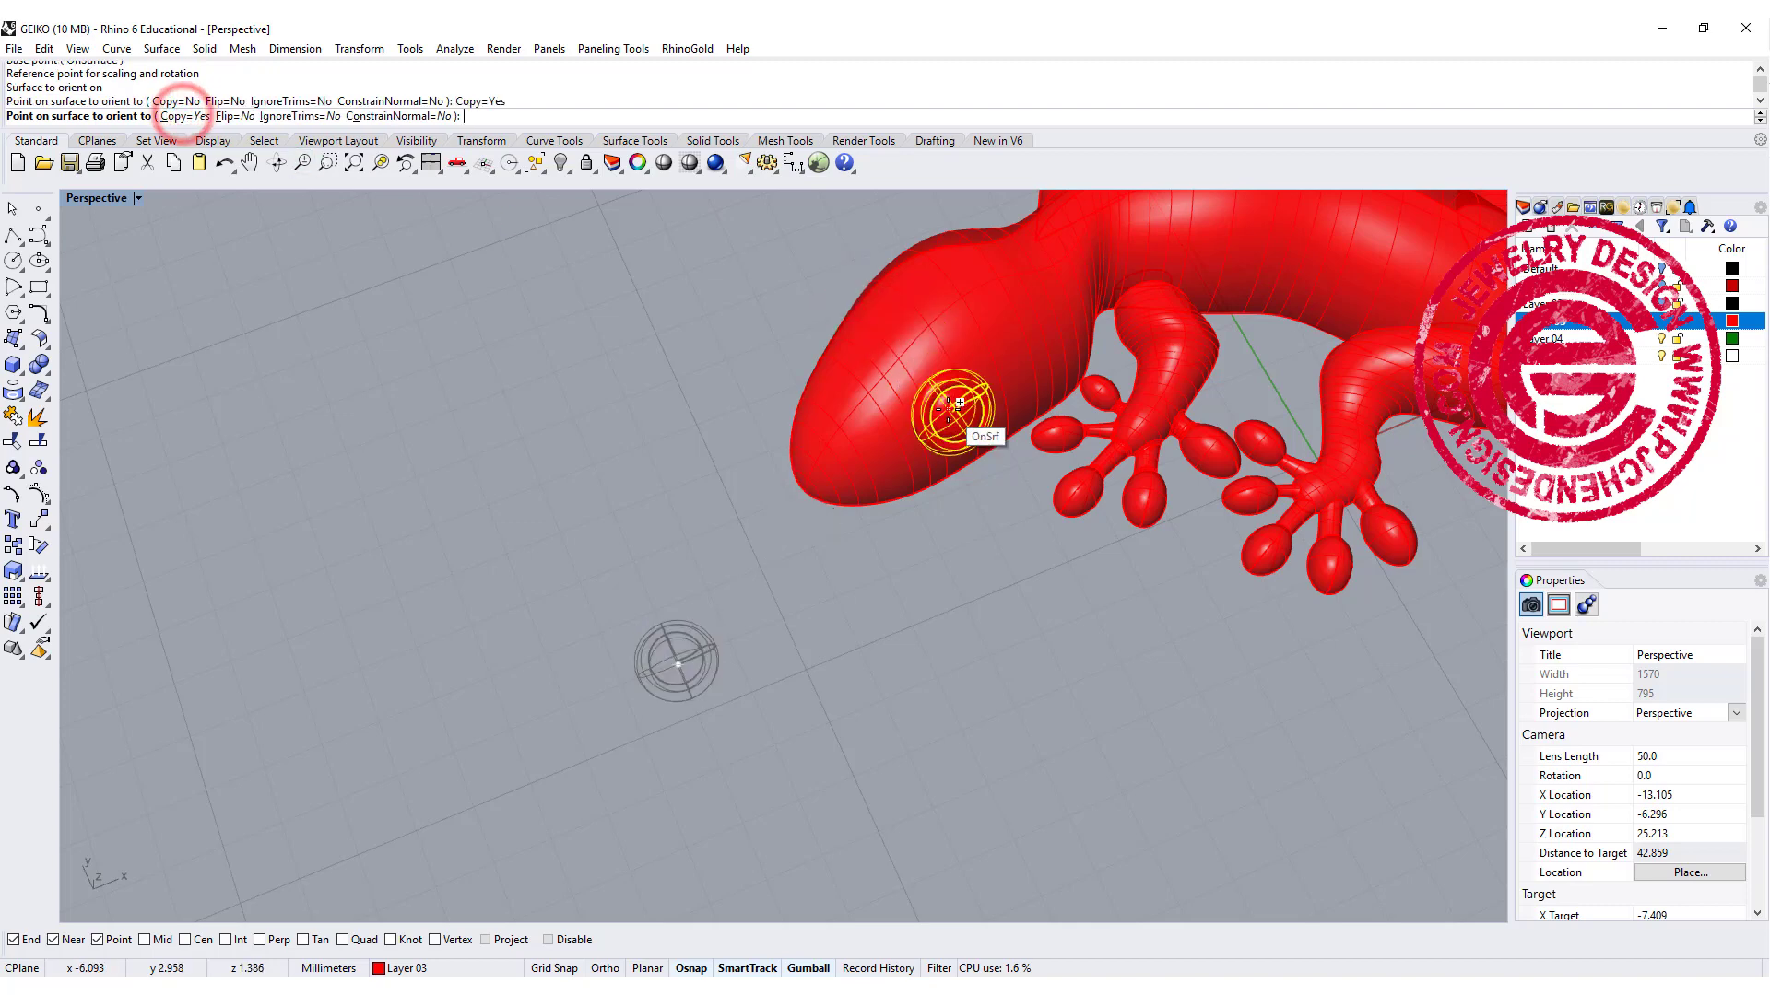
click(979, 378)
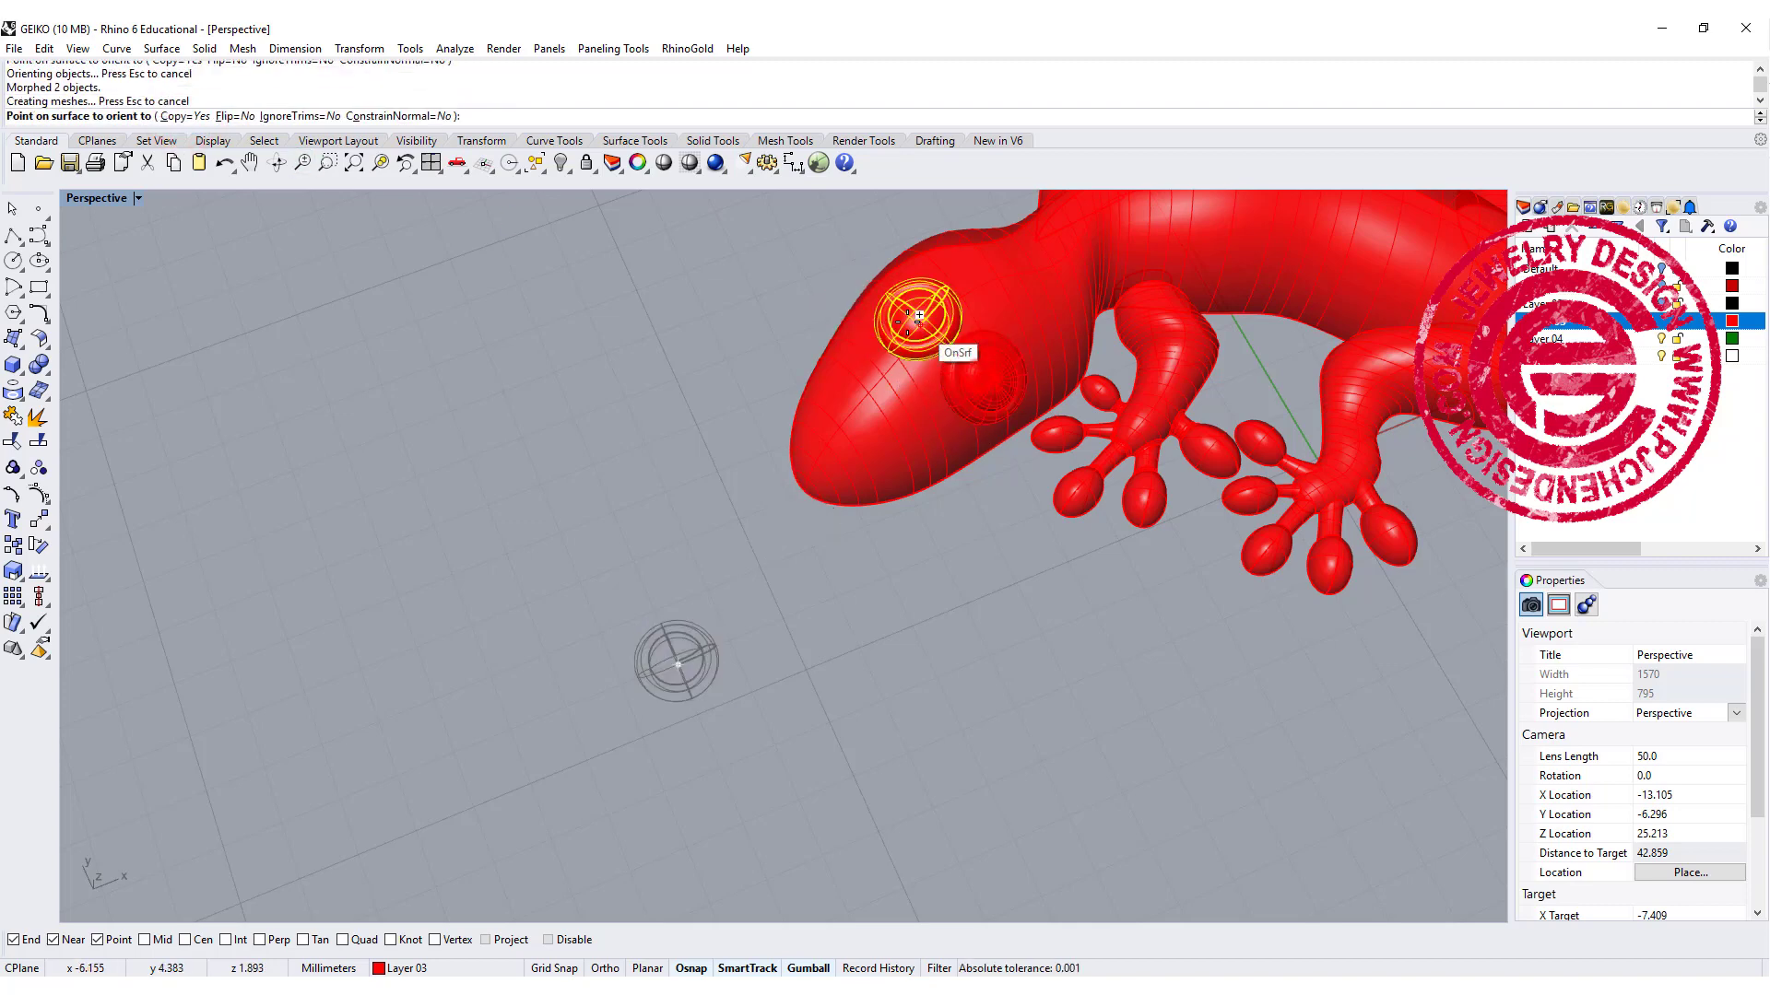
Step: Place a second oriented copy of the eye on the opposite side of the head and finish the command
right_drag(941, 502, 1222, 447)
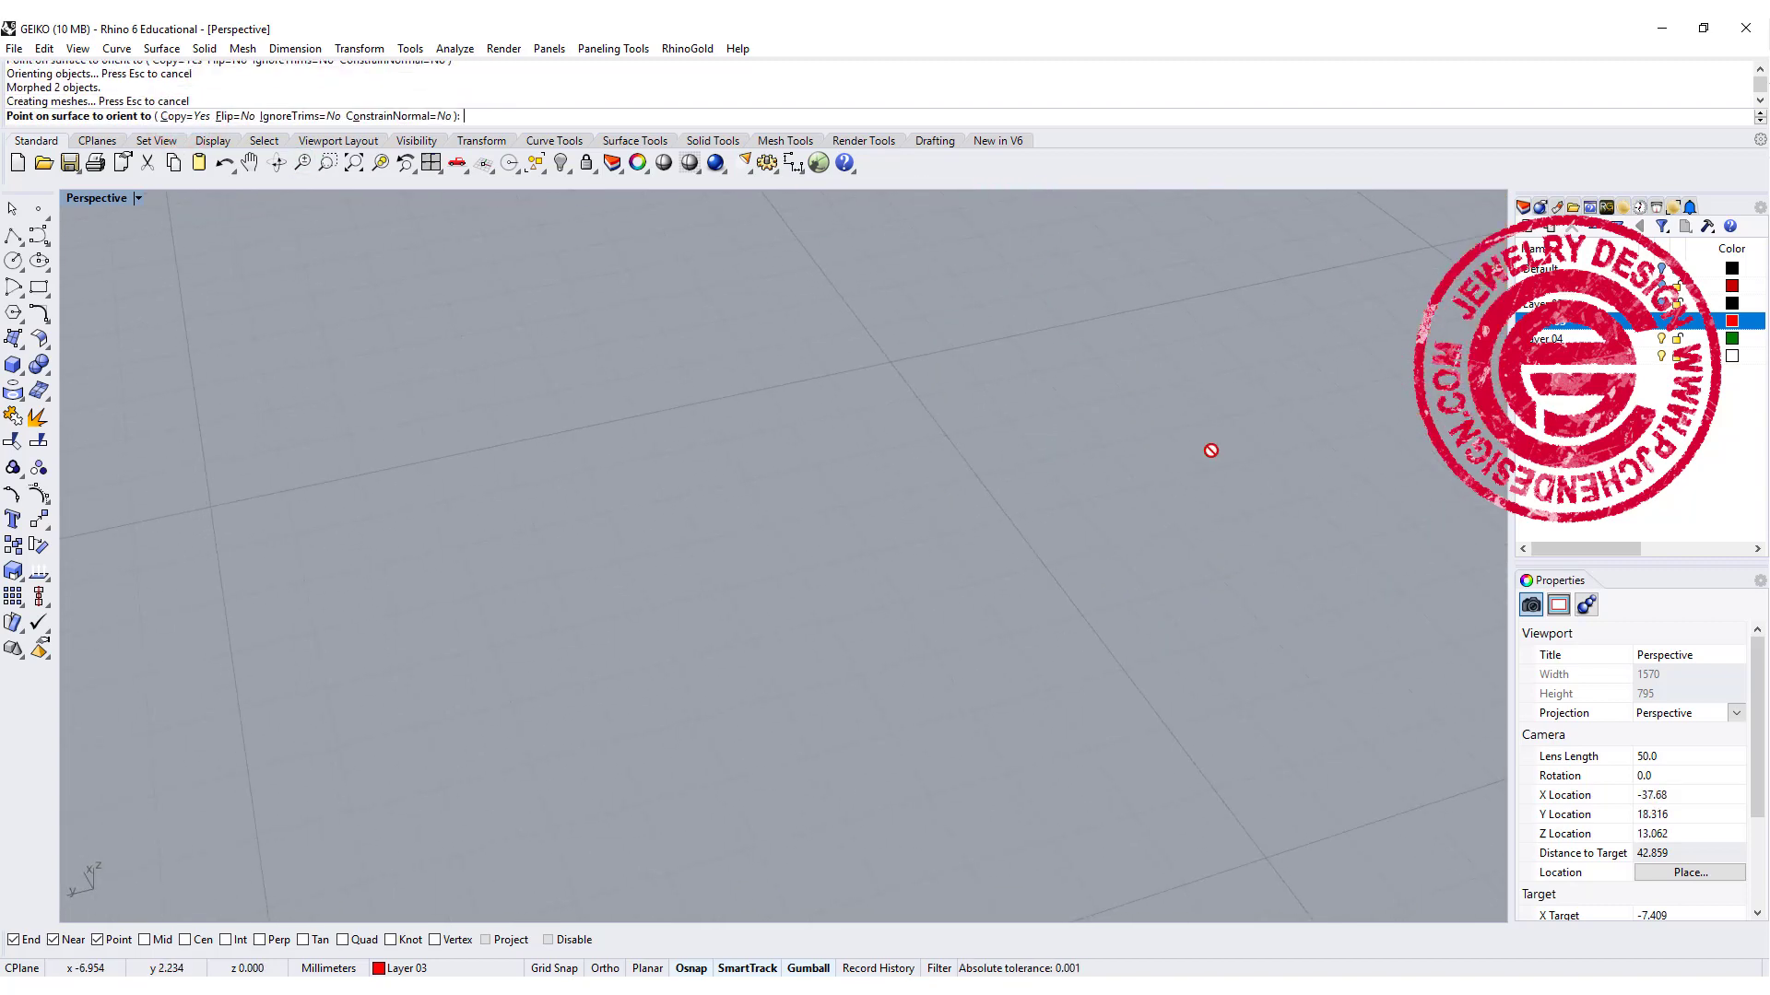
shift+right_drag(982, 371, 913, 754)
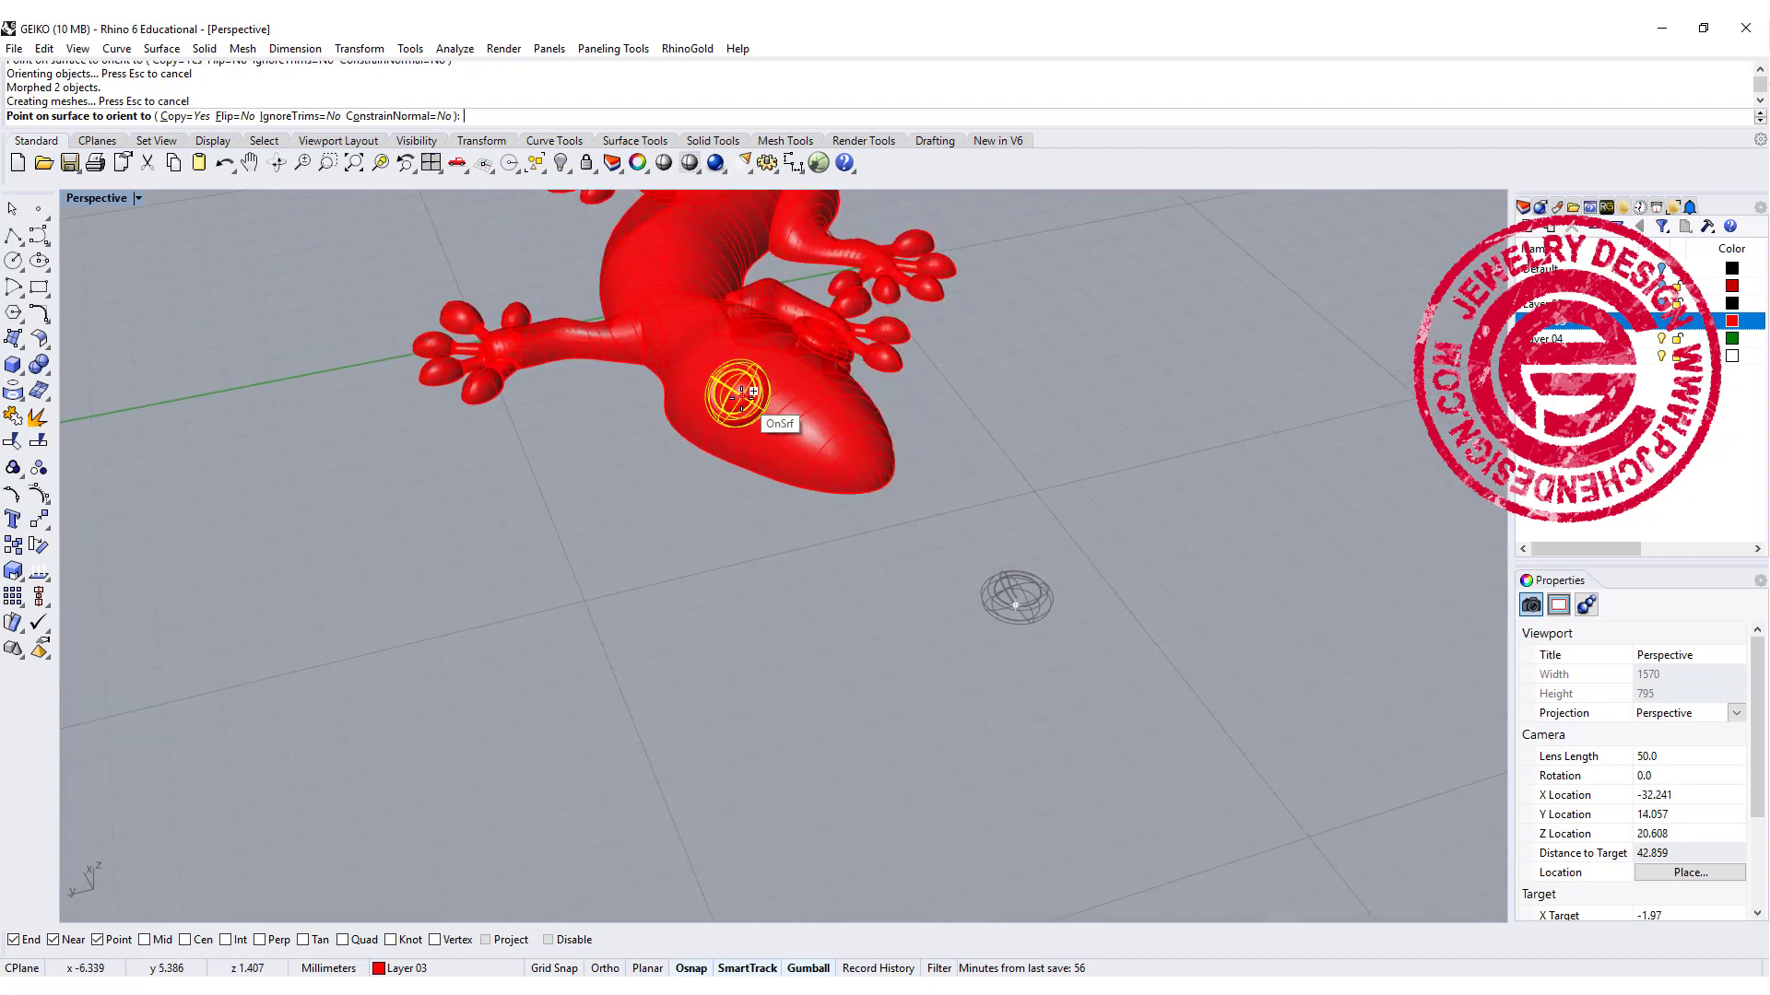
right_drag(736, 393, 711, 528)
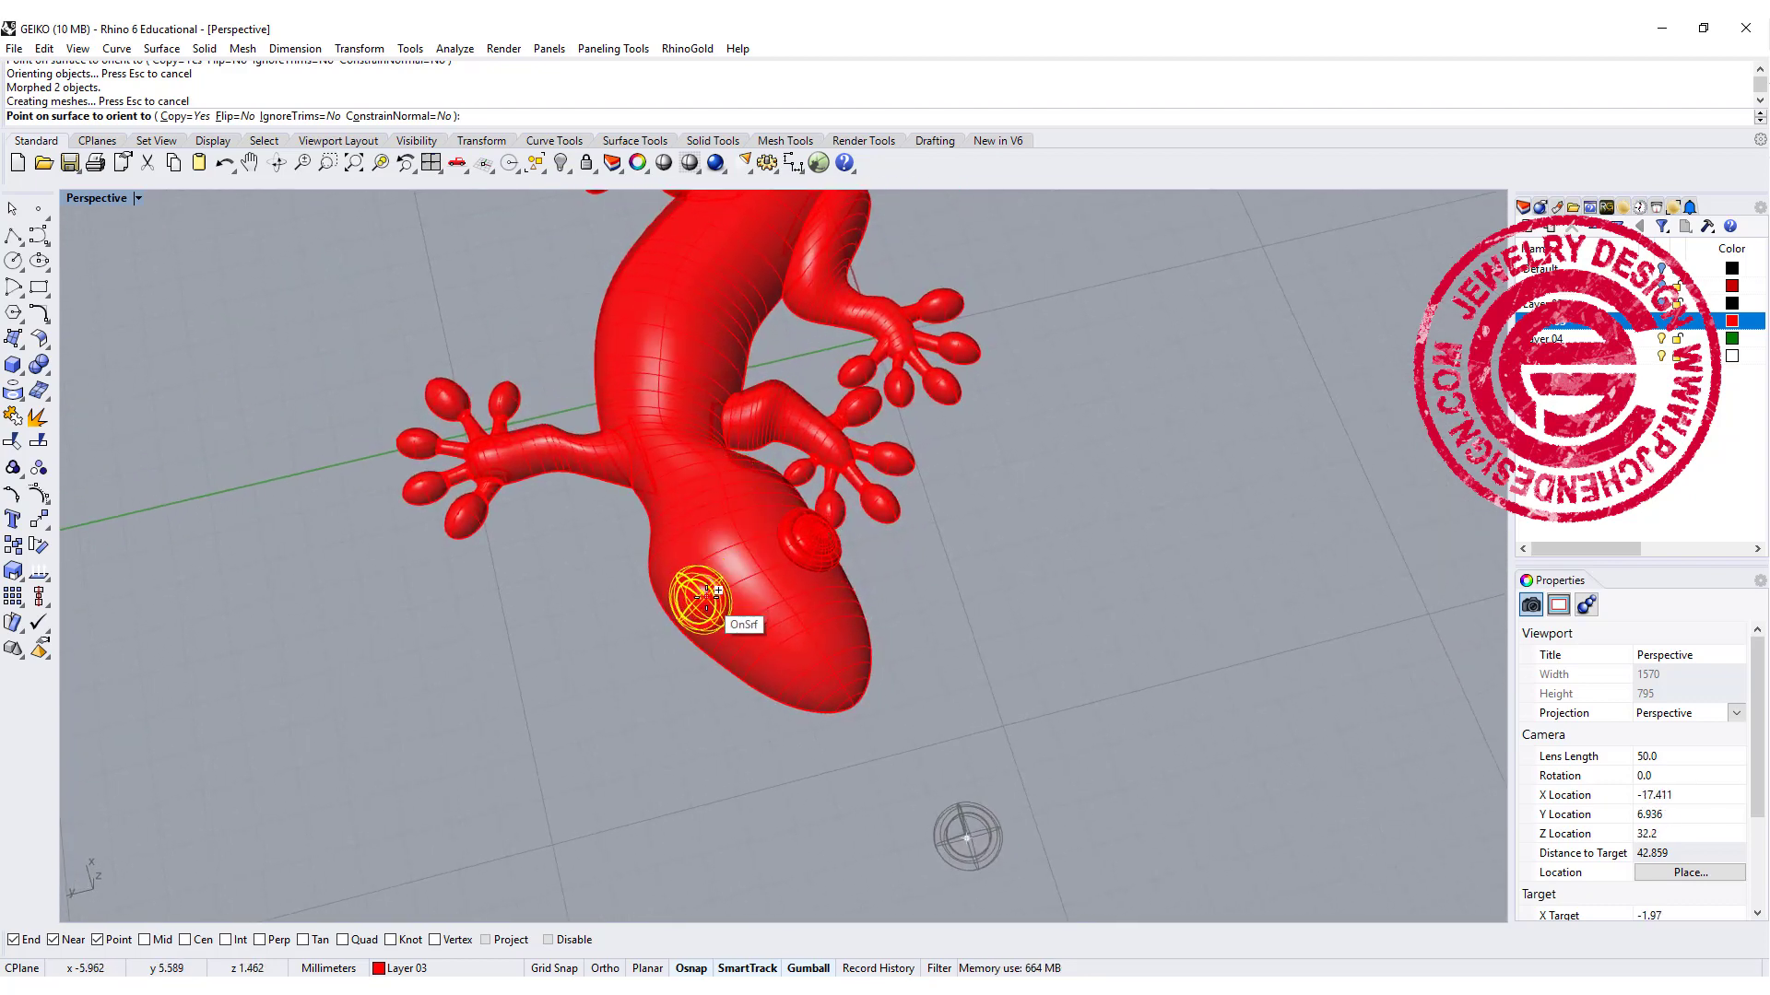
click(710, 592)
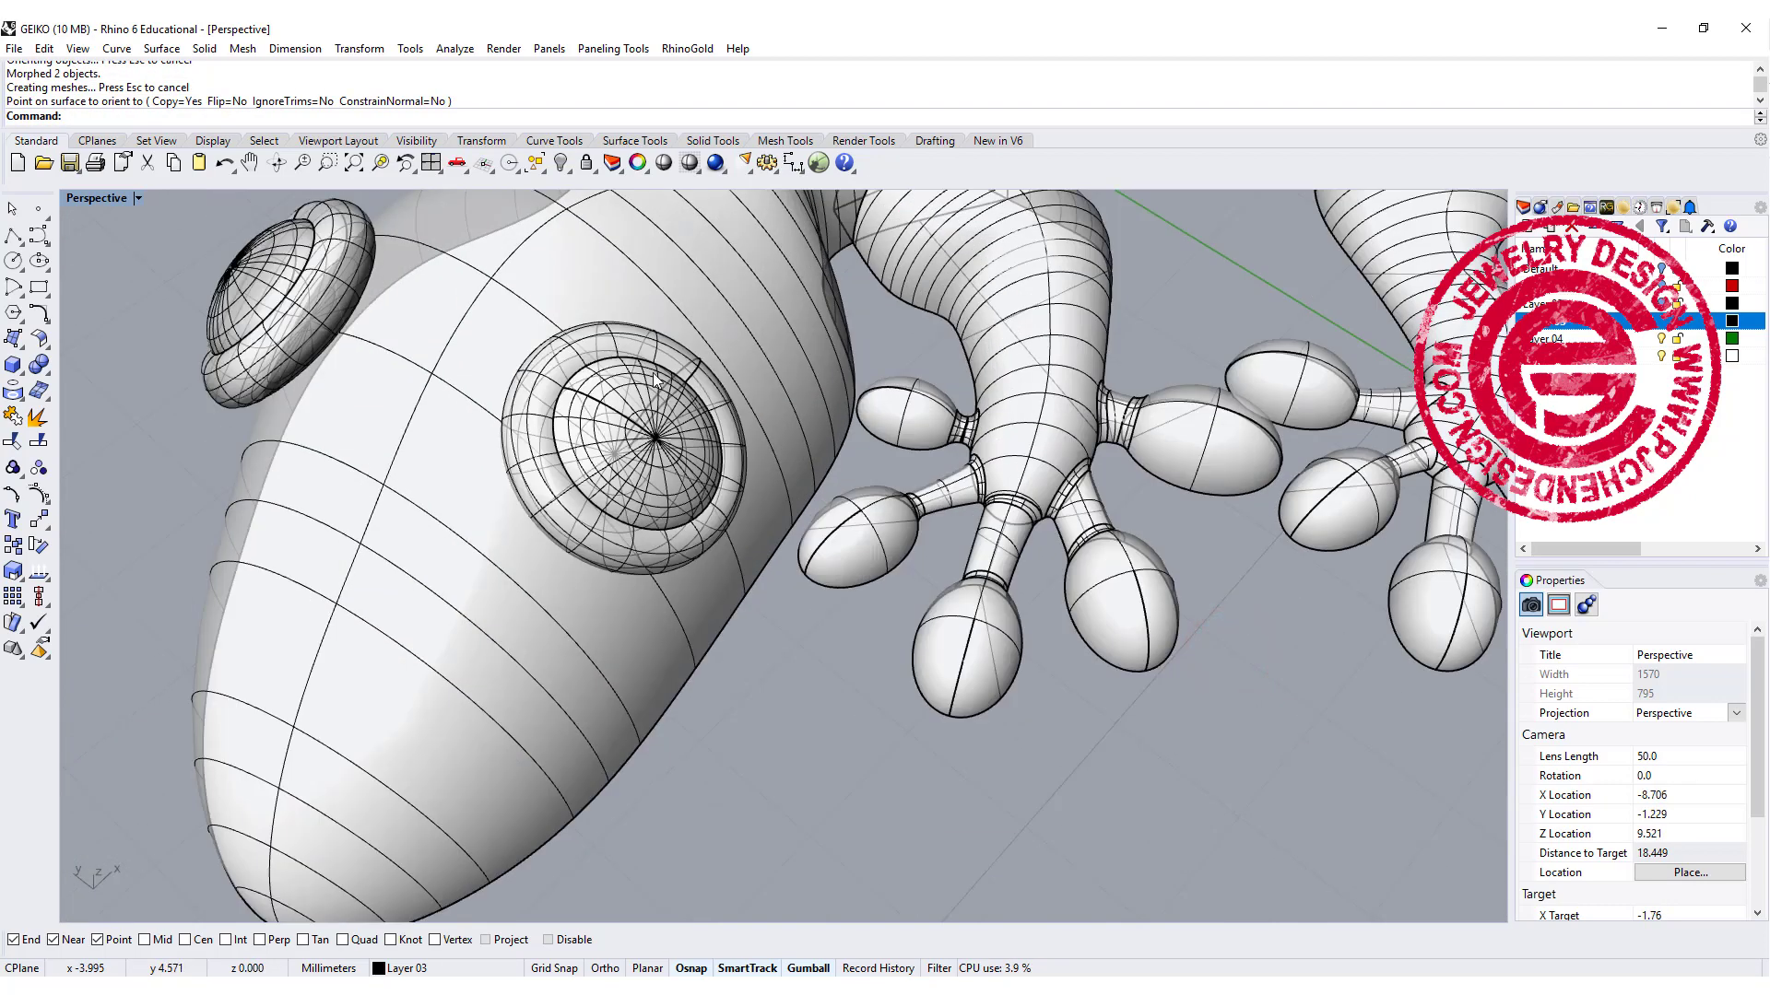
Step: Move the first placed eye slightly down and inward in the Right view so that it sinks into the head
scroll(710, 392, up, 3)
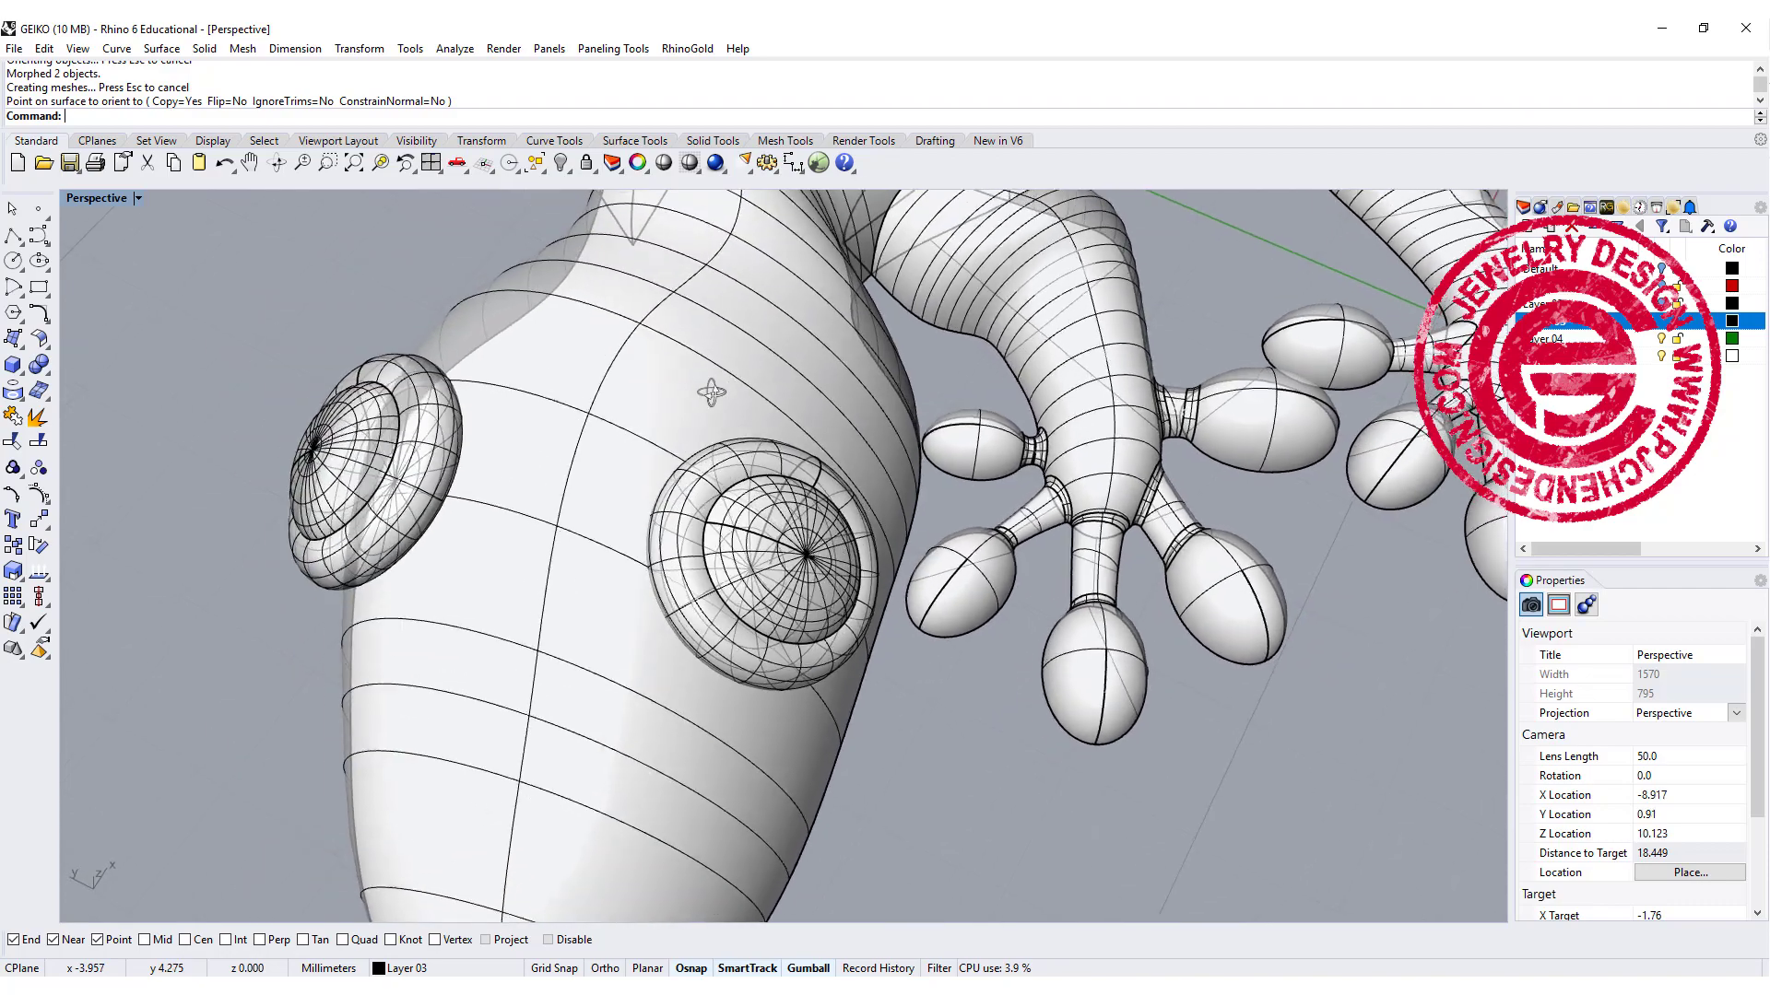
right_drag(711, 392, 1016, 576)
click(1088, 632)
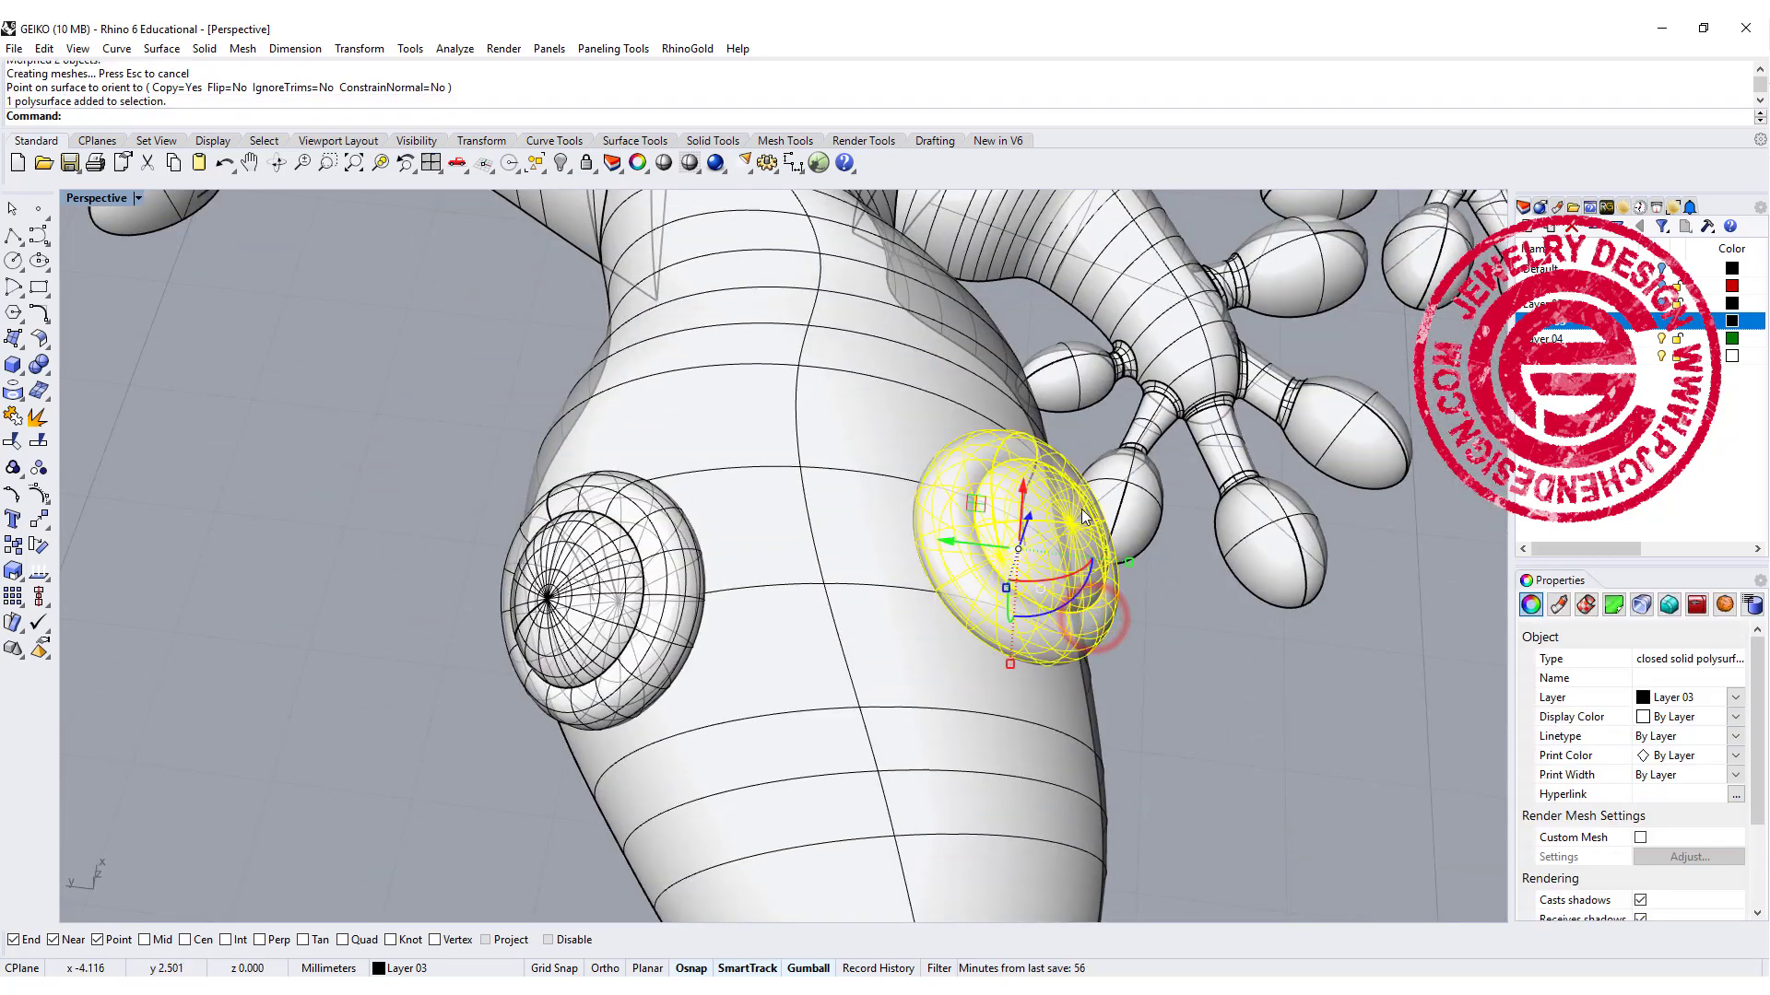
double_click(96, 199)
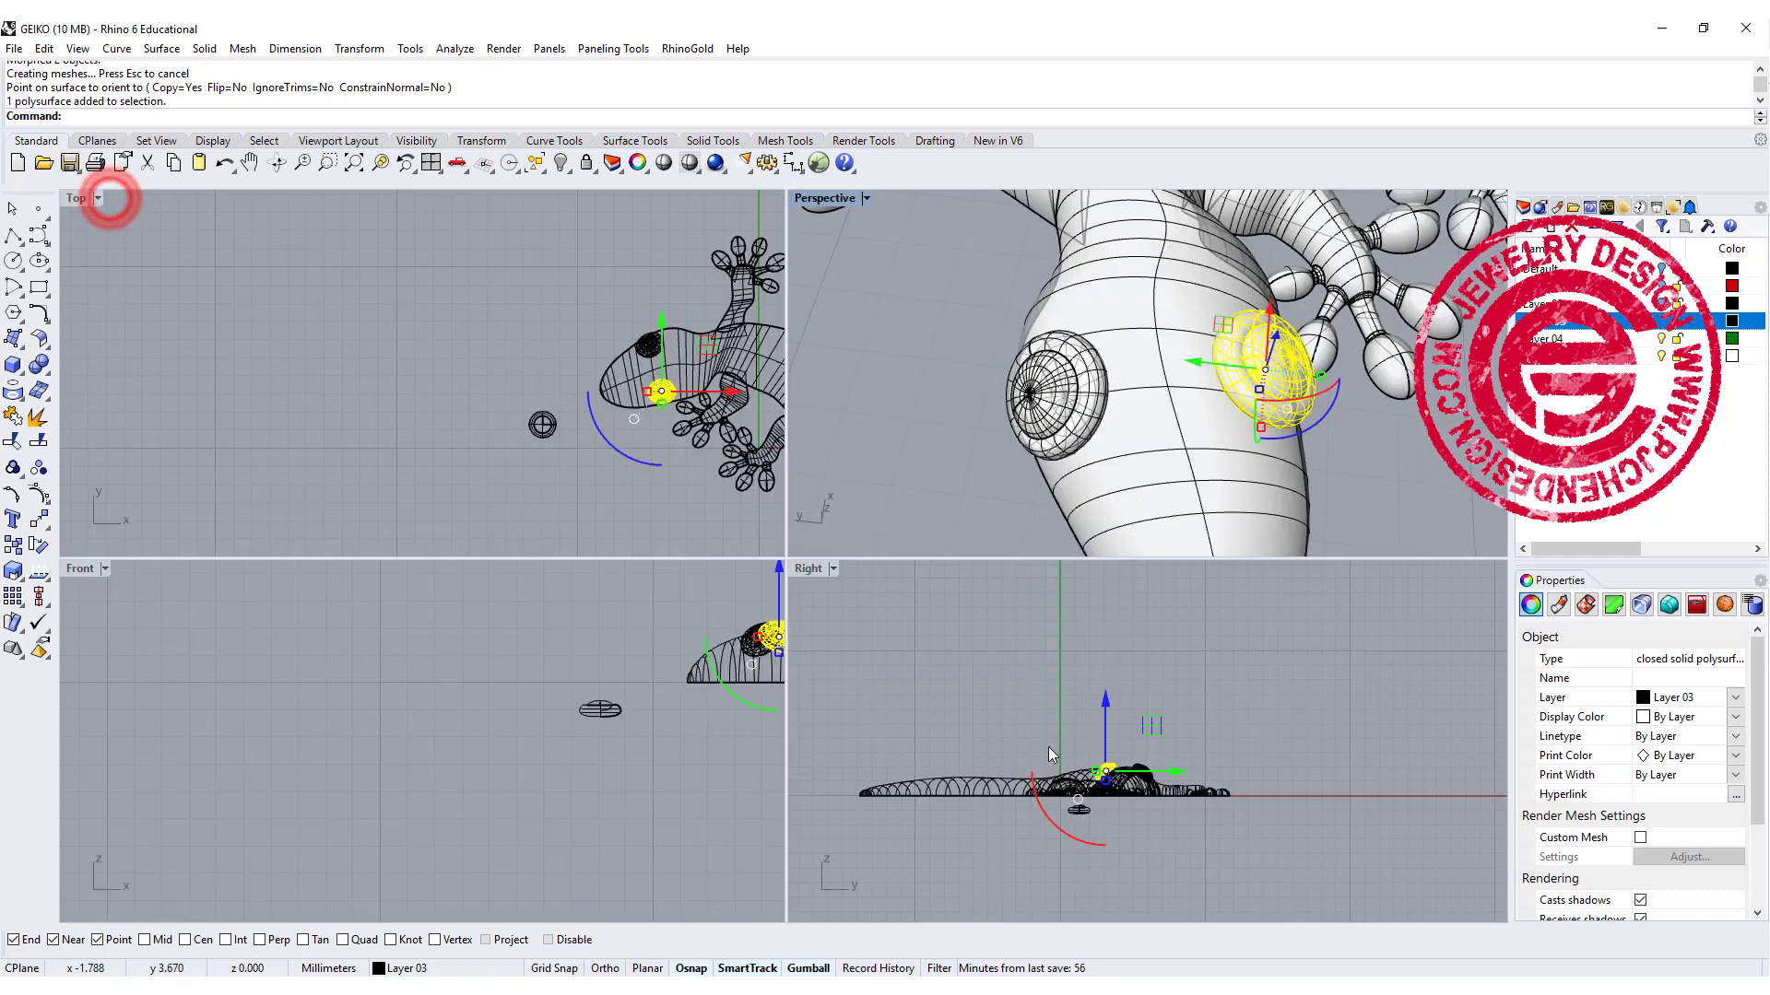
scroll(1103, 790, up, 2)
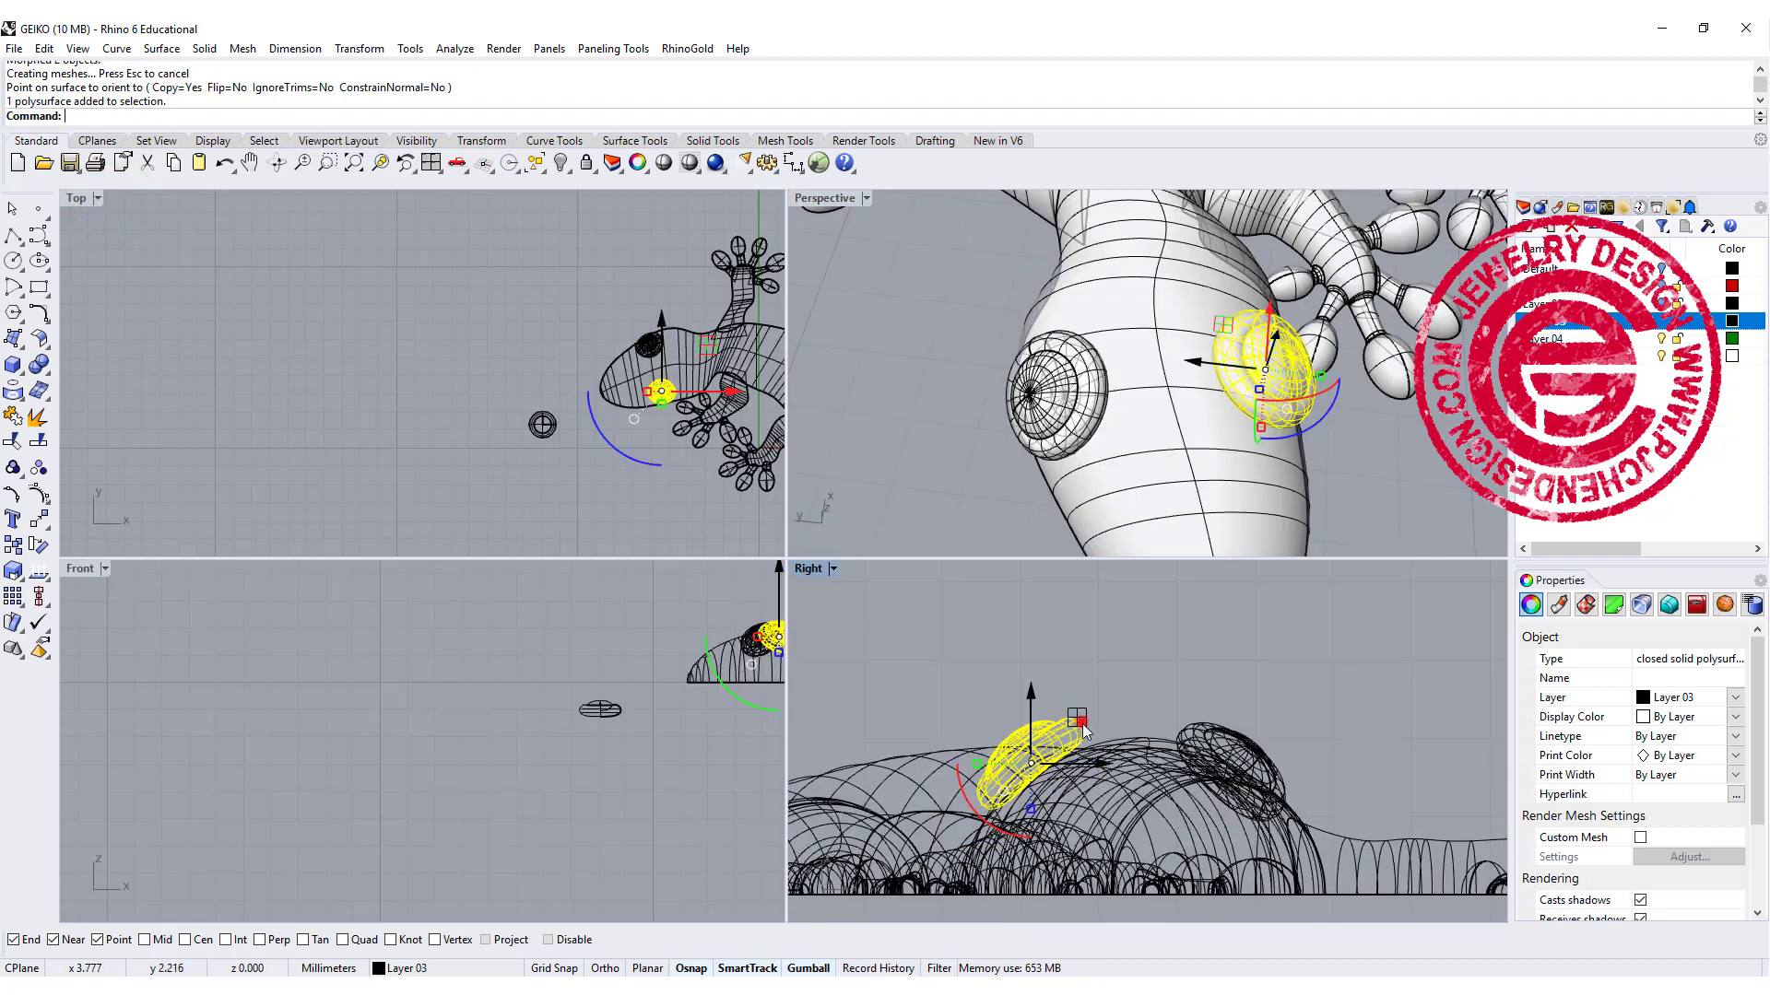
drag(1082, 724, 1094, 738)
click(1218, 682)
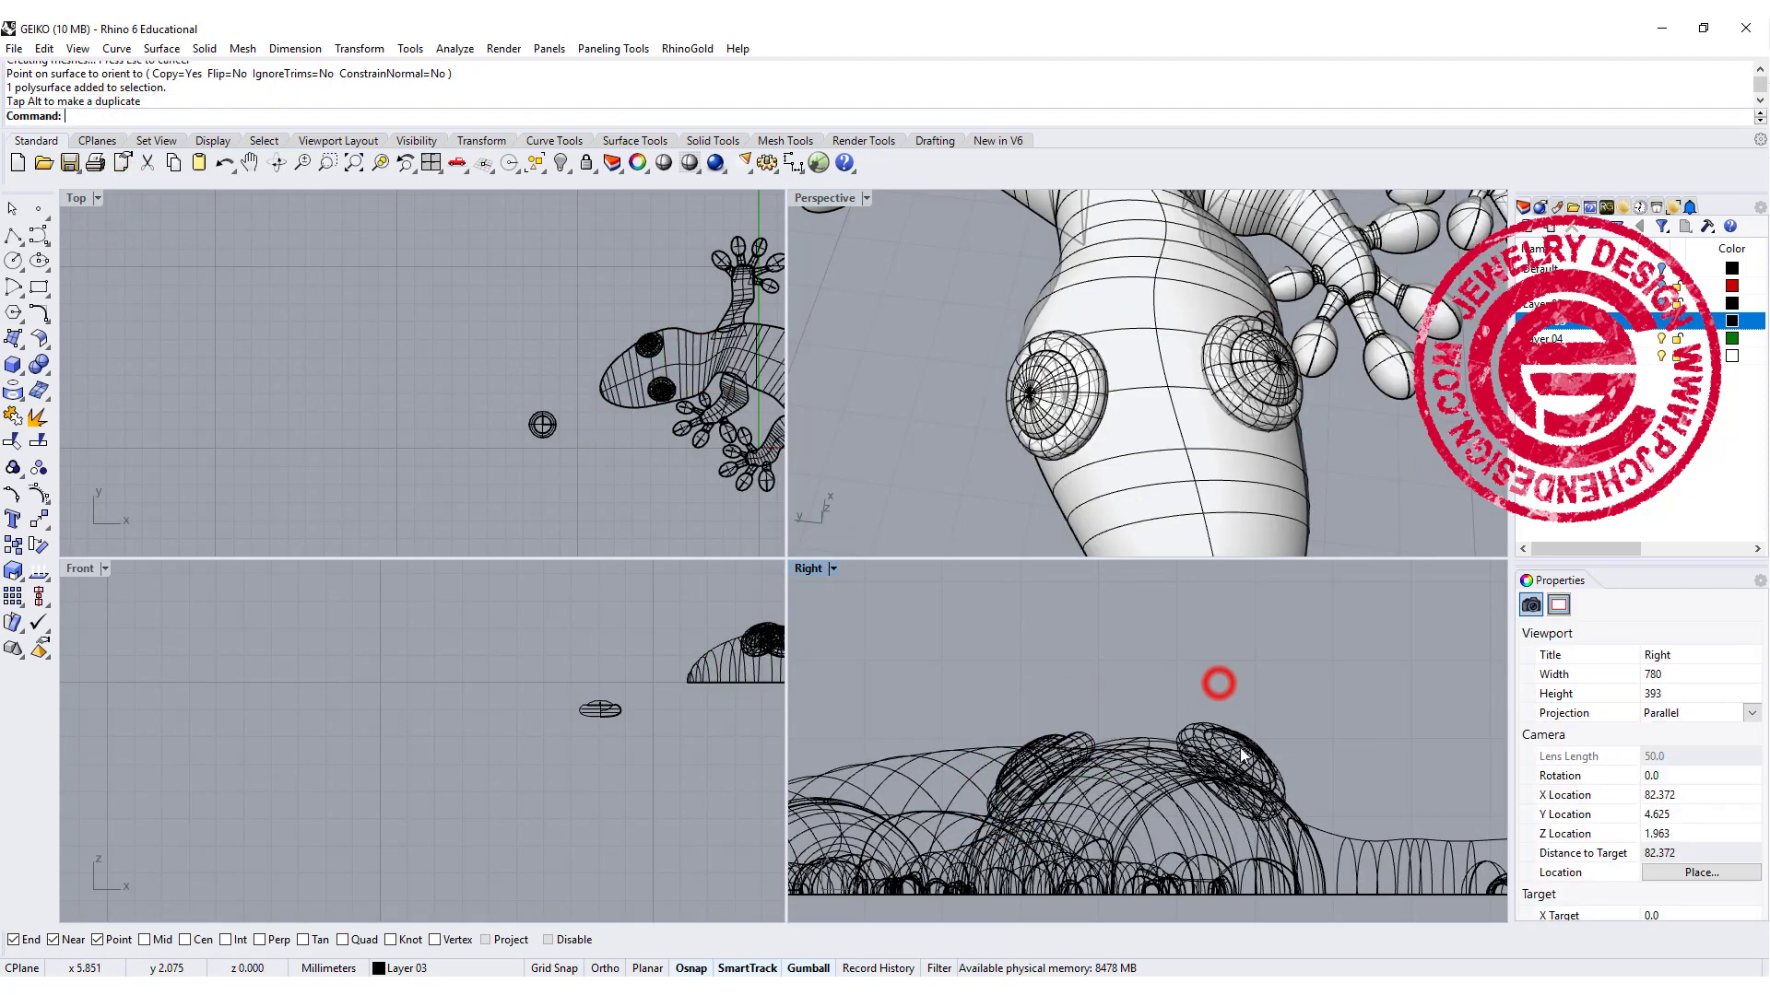
Step: Sink the second eye slightly into the head in the Right view and deselect it
click(1241, 749)
drag(1268, 737, 1268, 741)
click(1317, 694)
Step: Delete the two leftover circle curves standing beside the eyes on the head
right_drag(1255, 395, 917, 274)
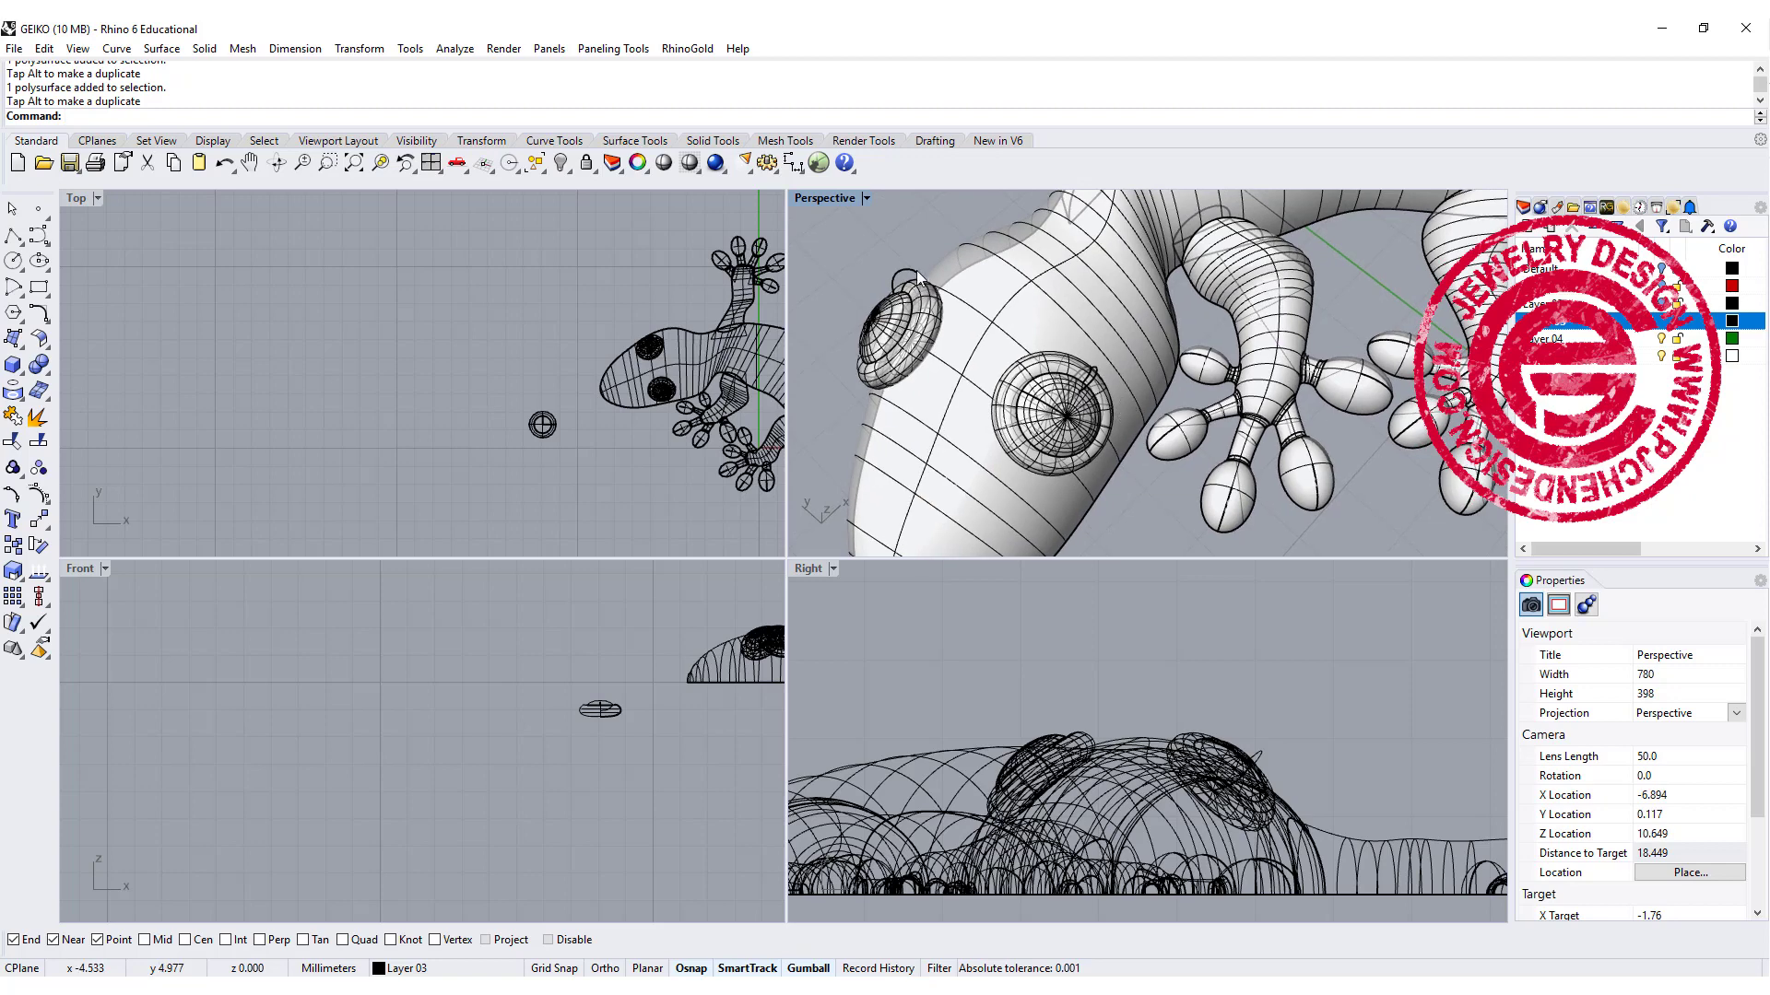
double_click(823, 197)
right_drag(731, 456, 787, 463)
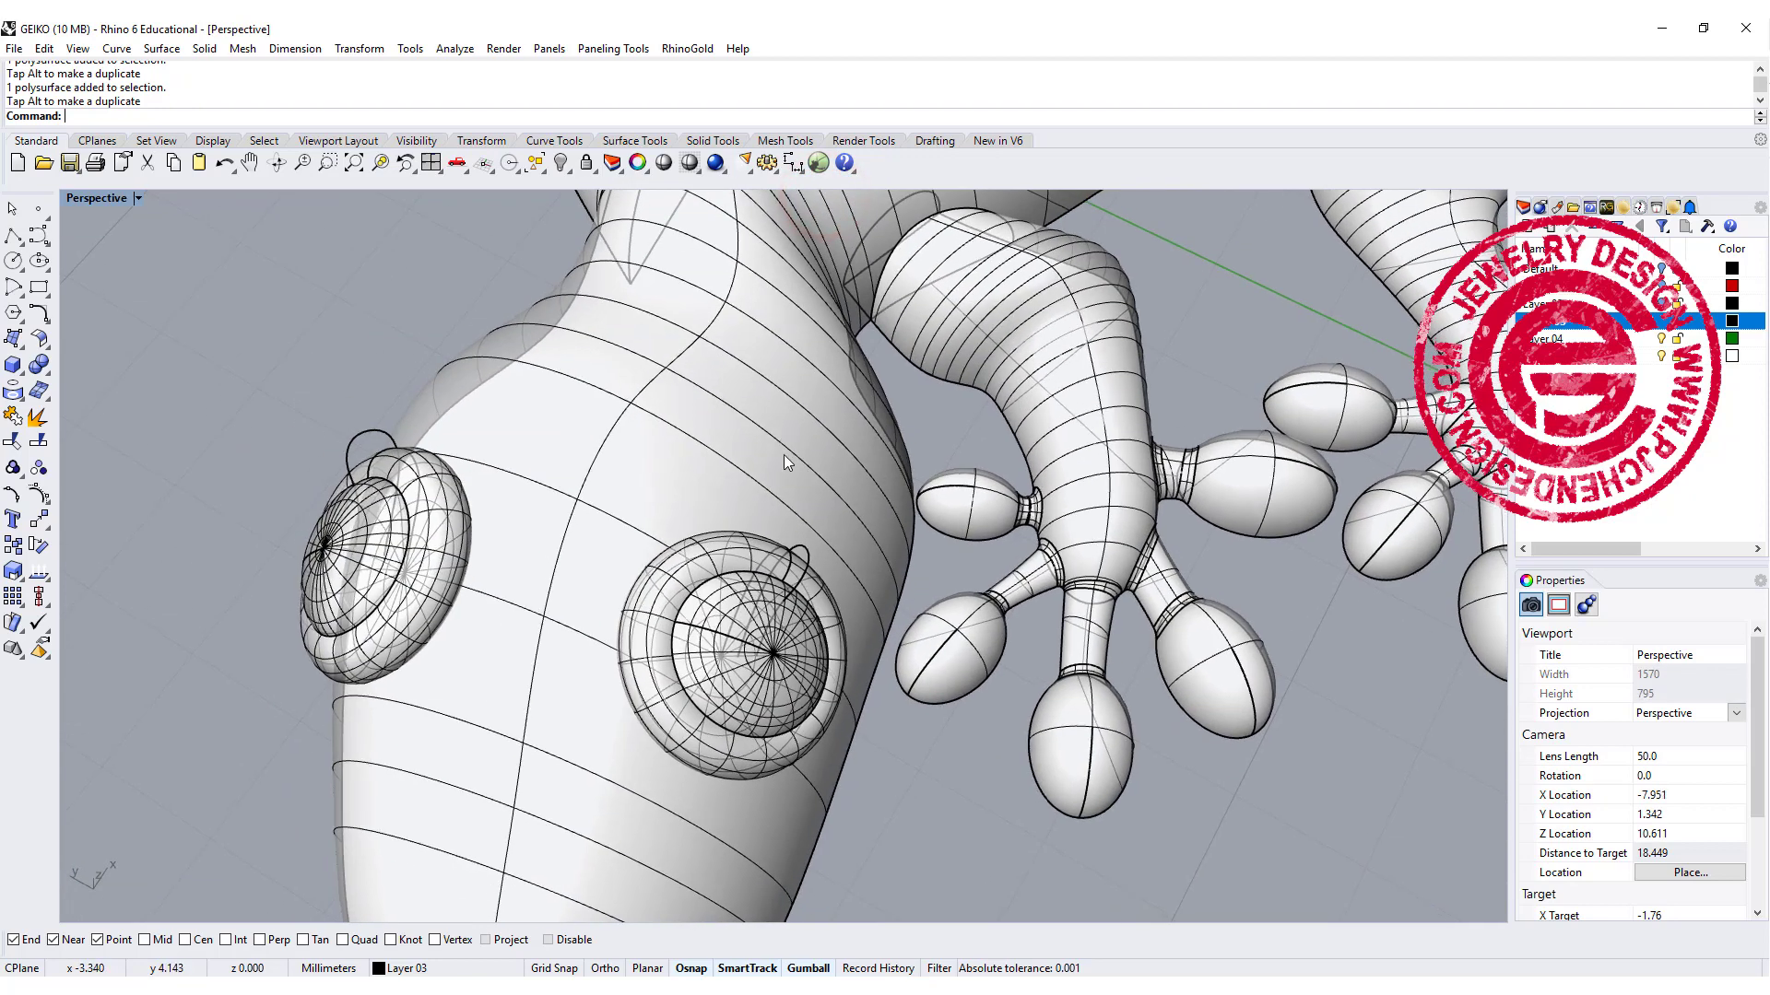
click(800, 559)
key(Delete)
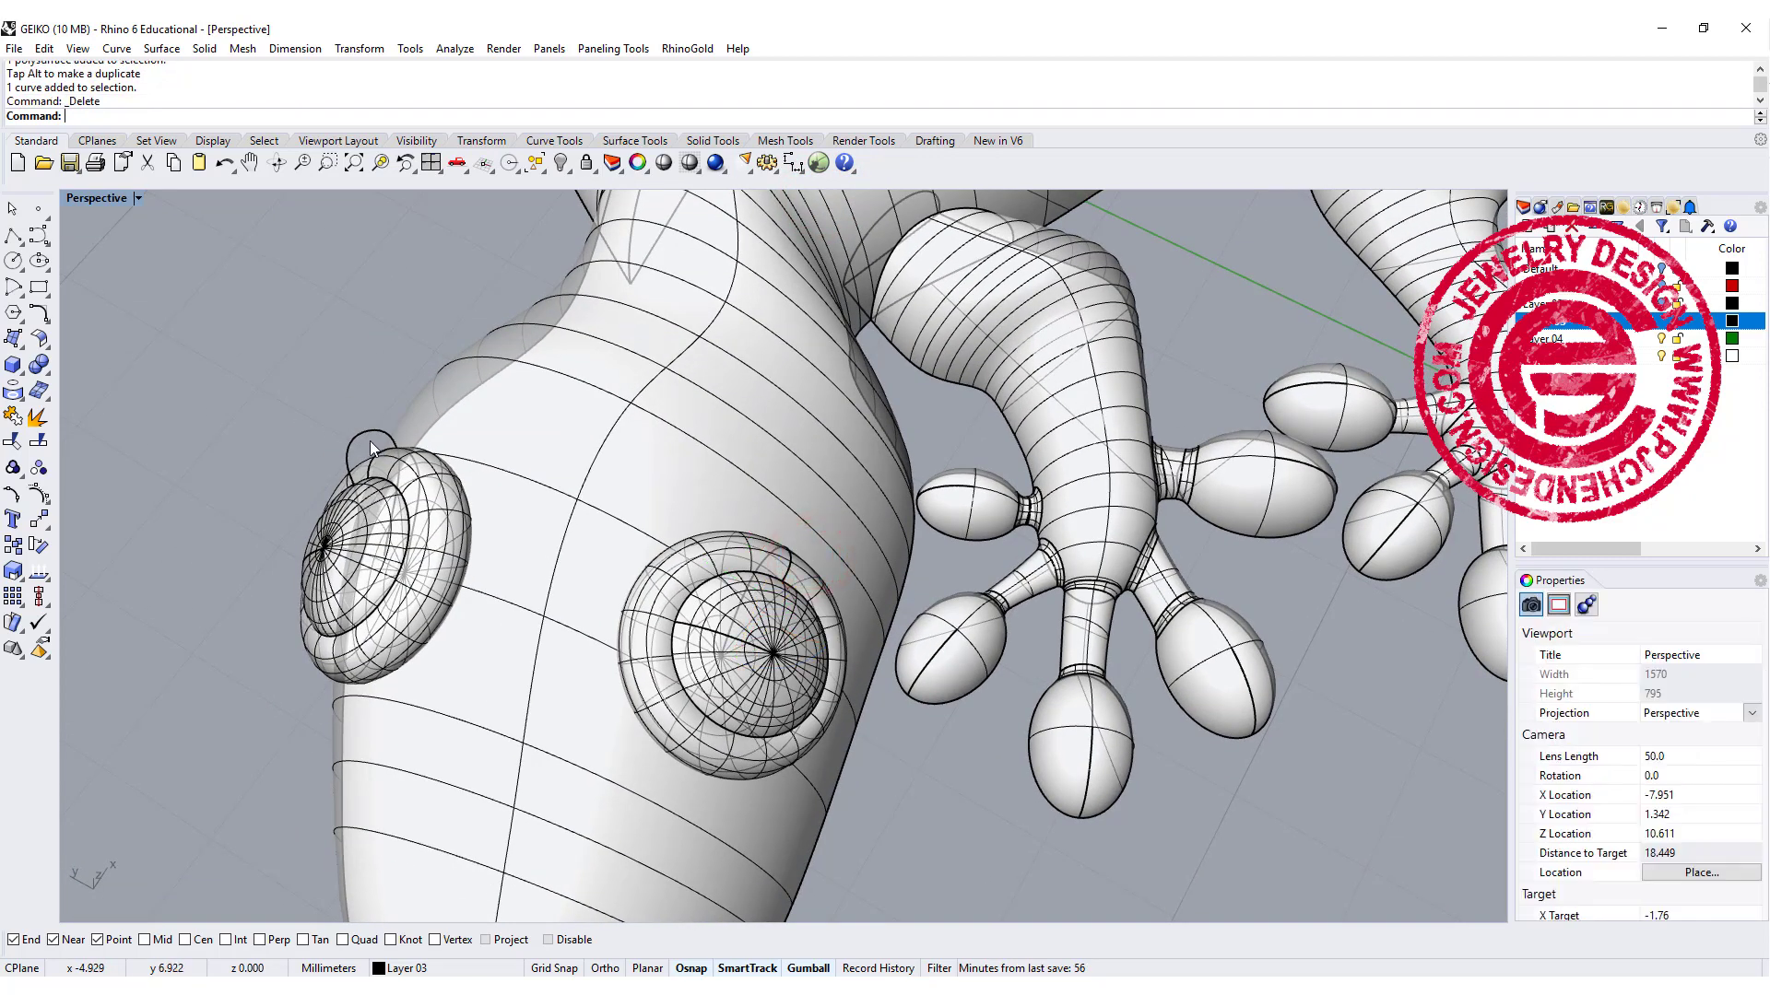
click(368, 437)
key(Delete)
Step: Boolean-union both eyes with the gecko body
right_drag(808, 588, 786, 653)
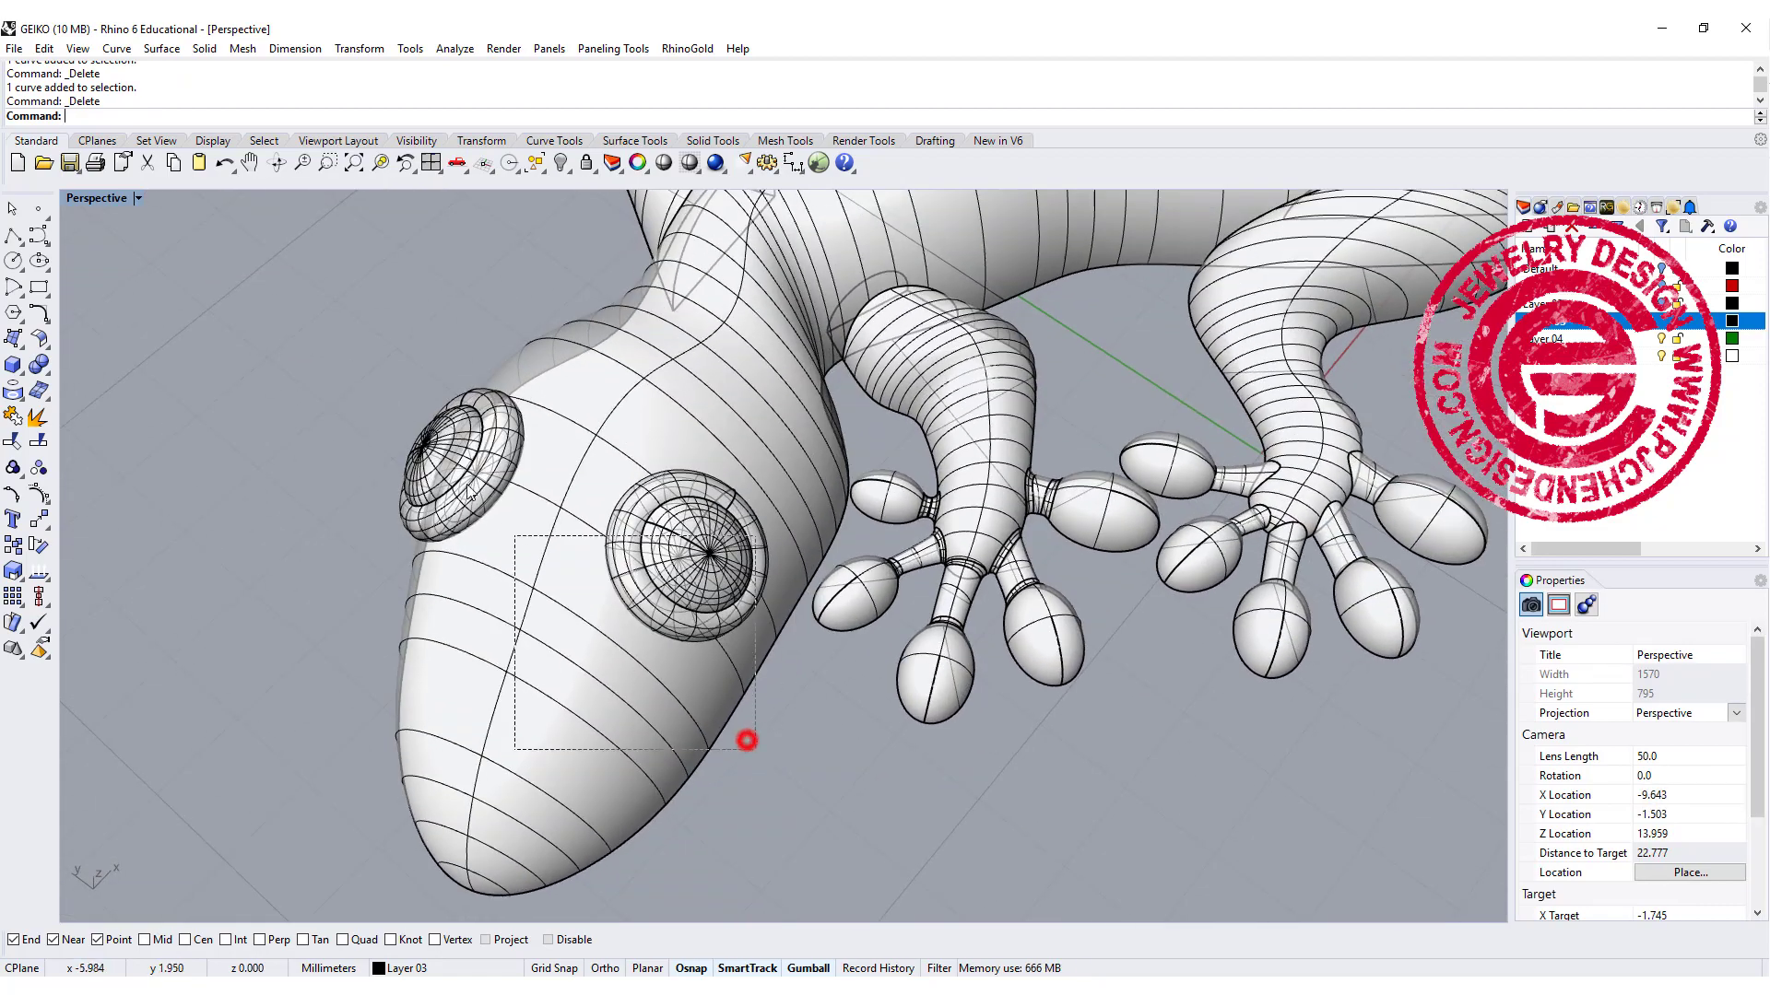
drag(515, 536, 376, 446)
click(39, 364)
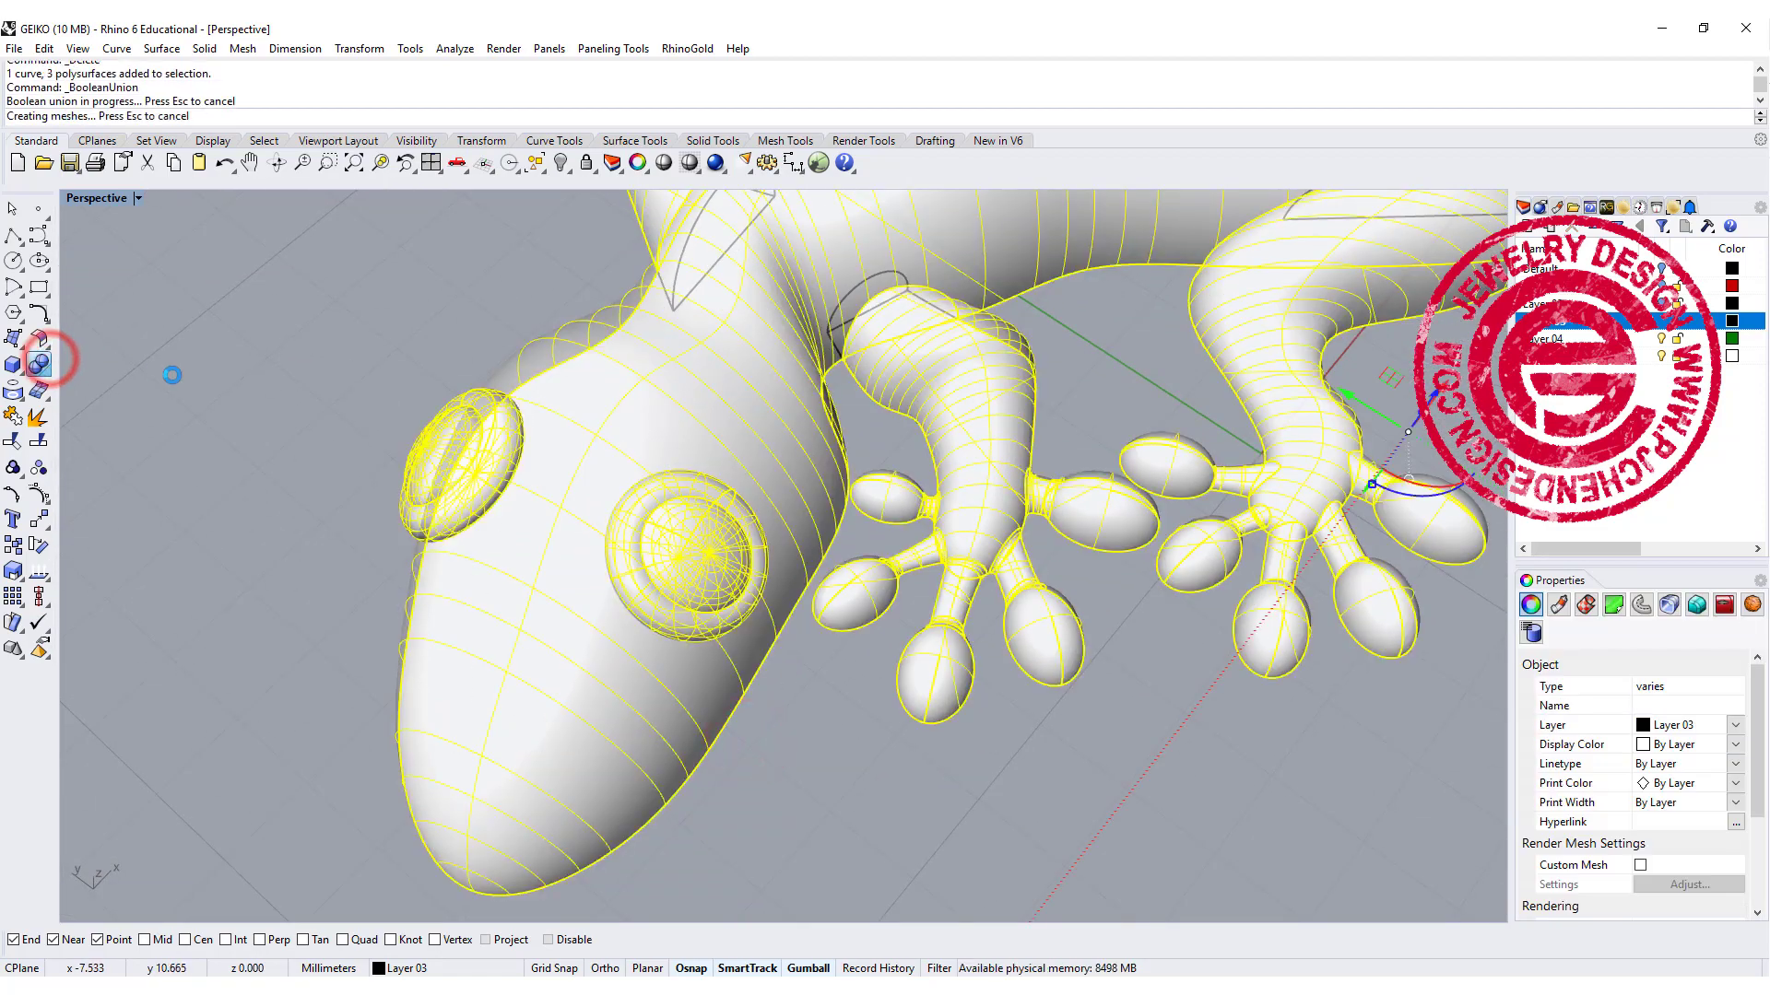
Step: Fillet the edges where both eyes meet the head with a radius of 0.1 mm
scroll(505, 476, up, 2)
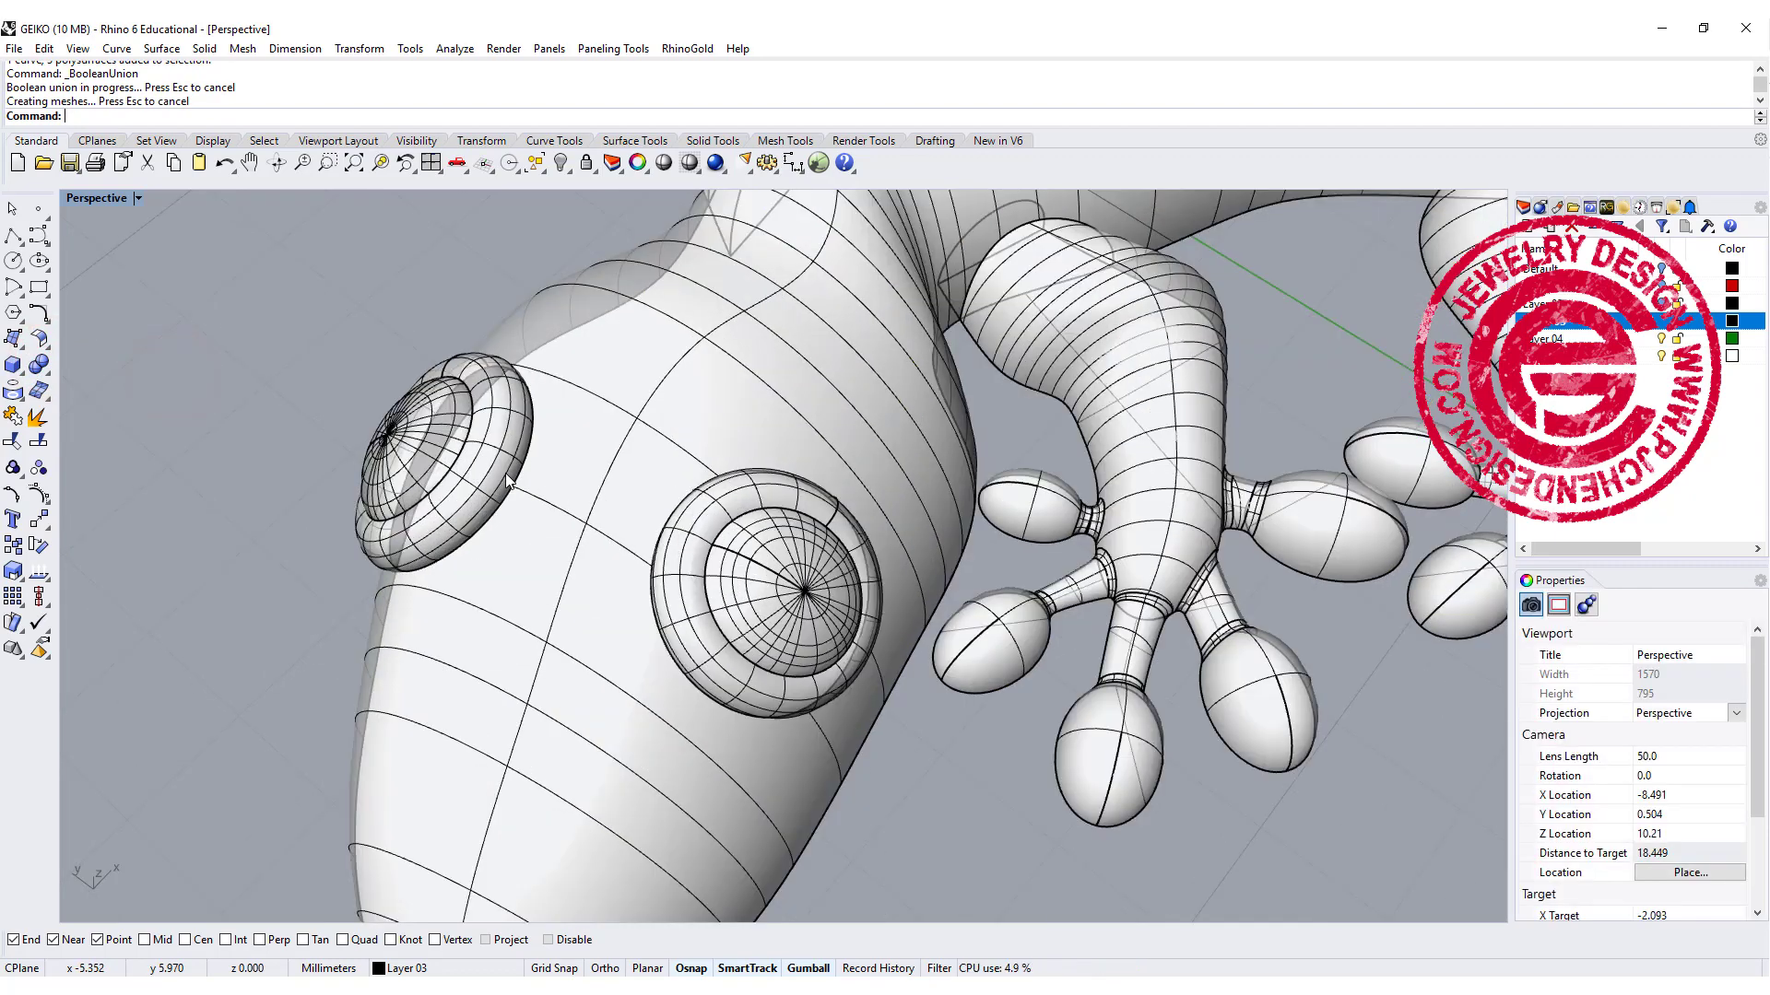
scroll(507, 483, up, 2)
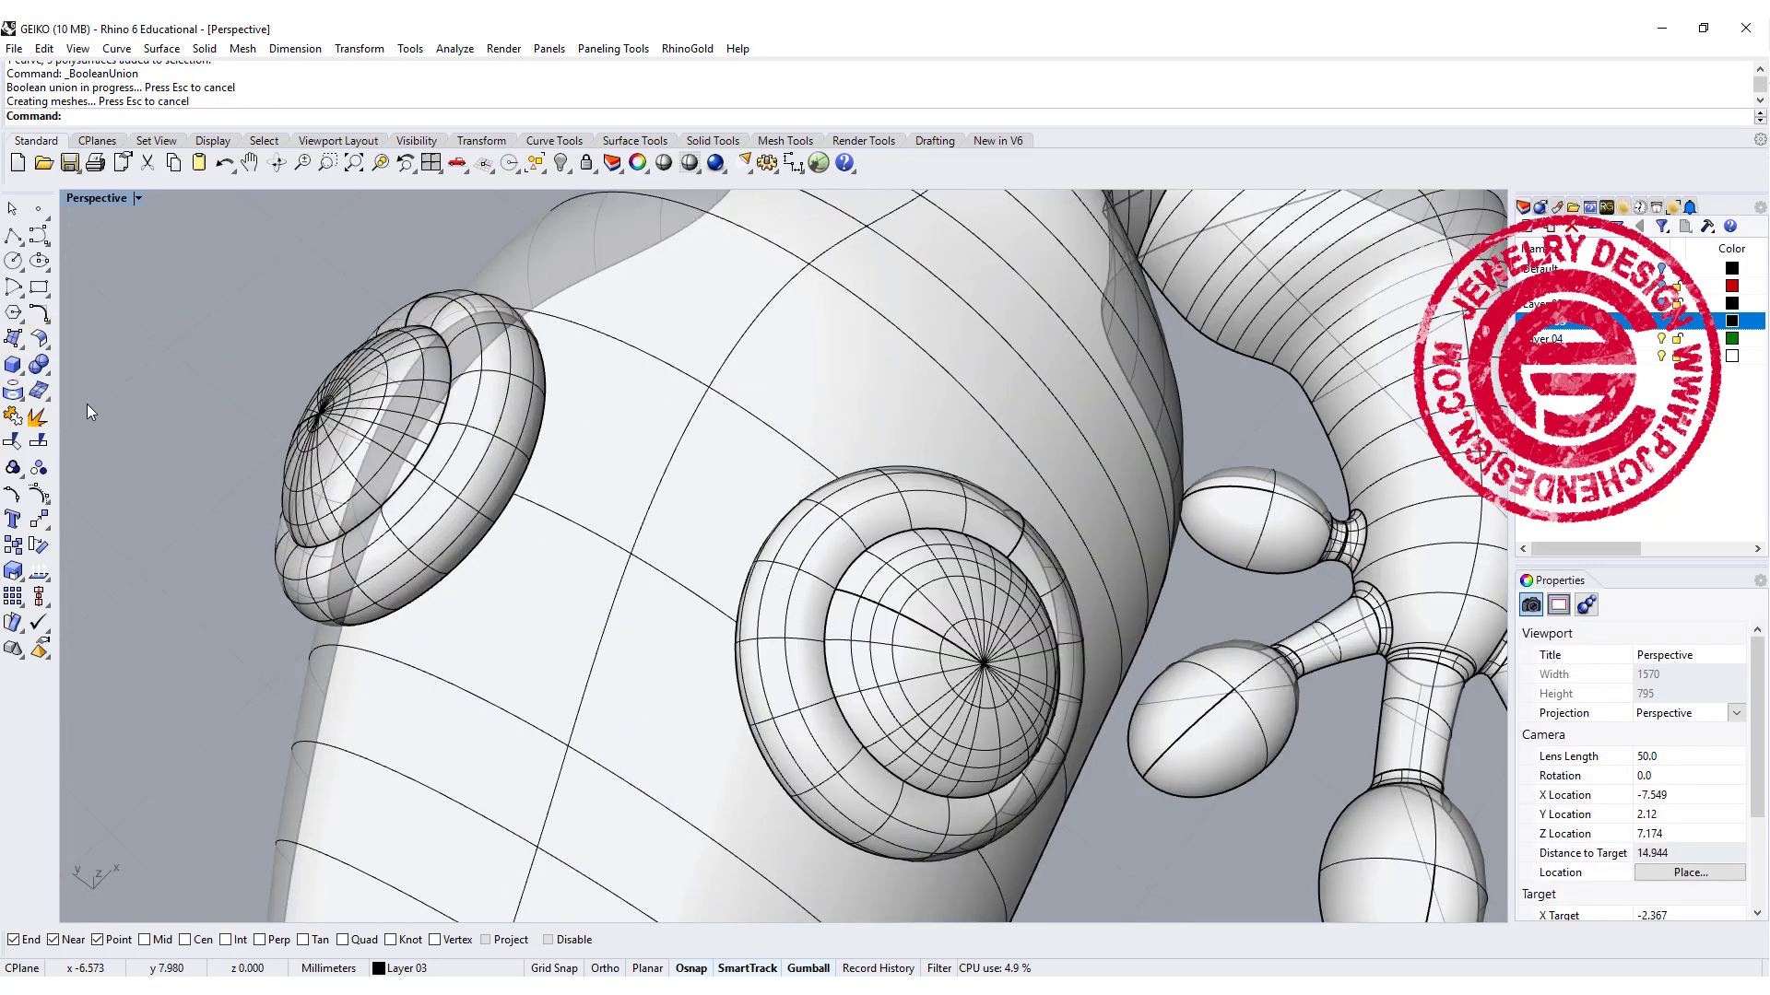
click(40, 365)
click(195, 399)
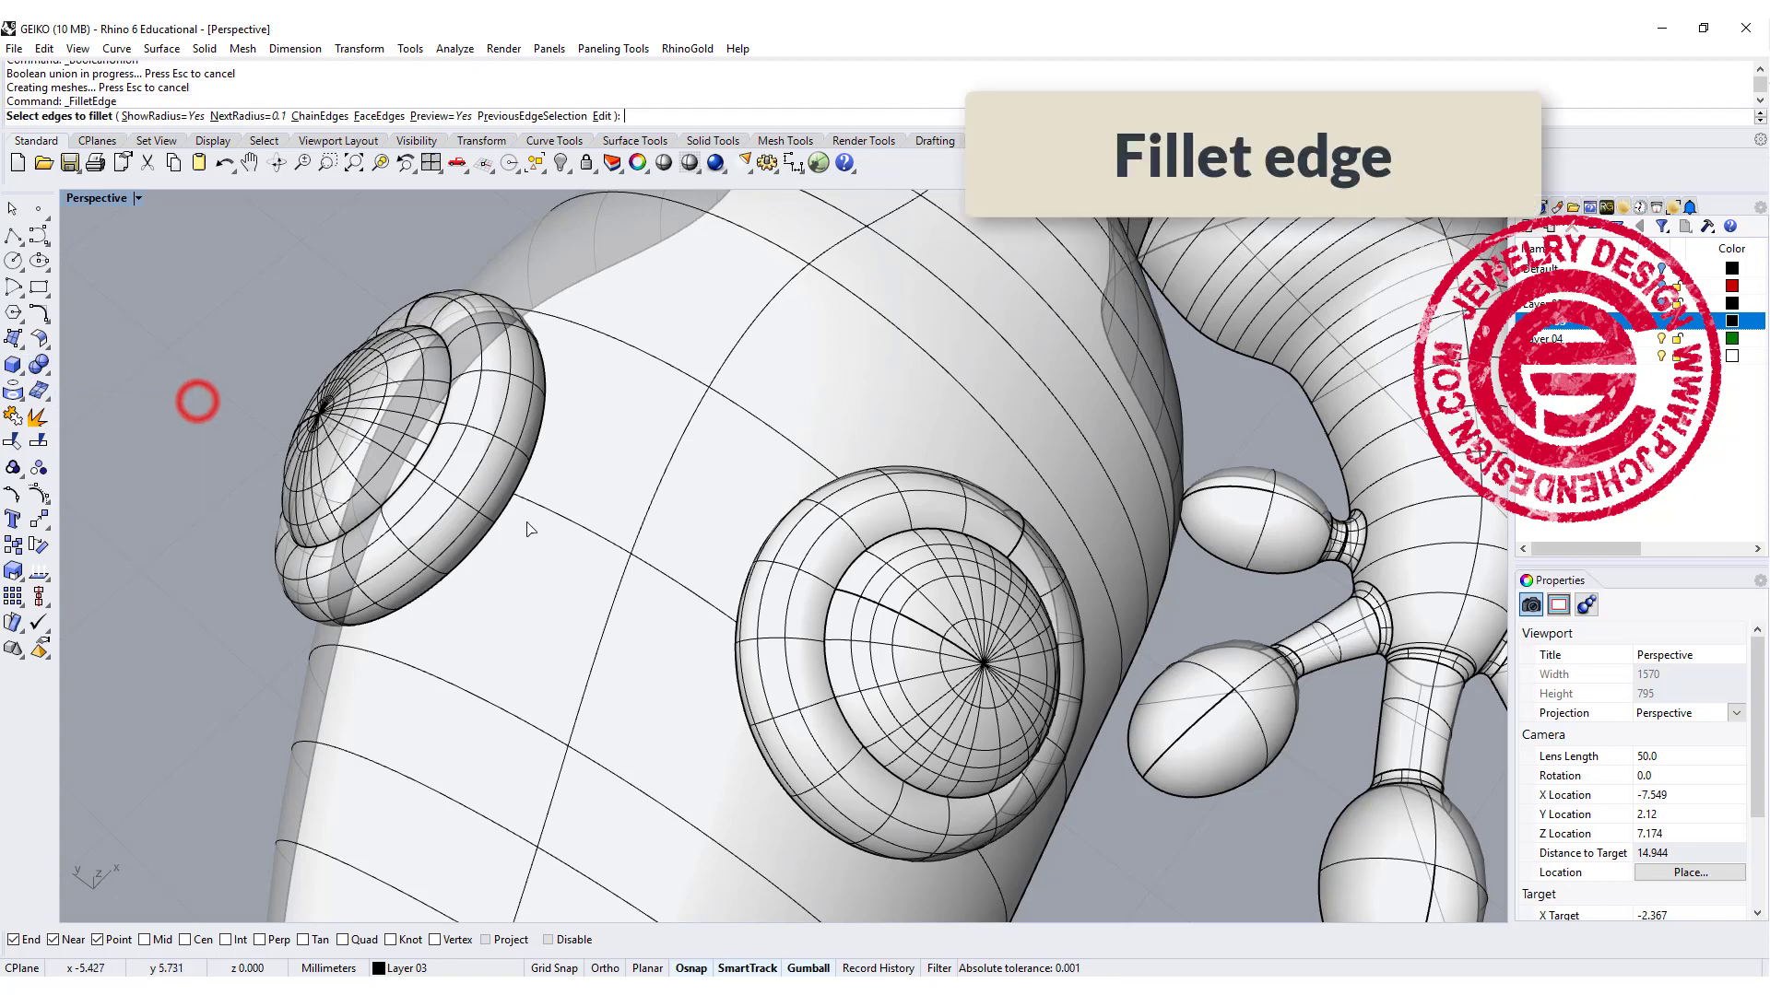
click(511, 502)
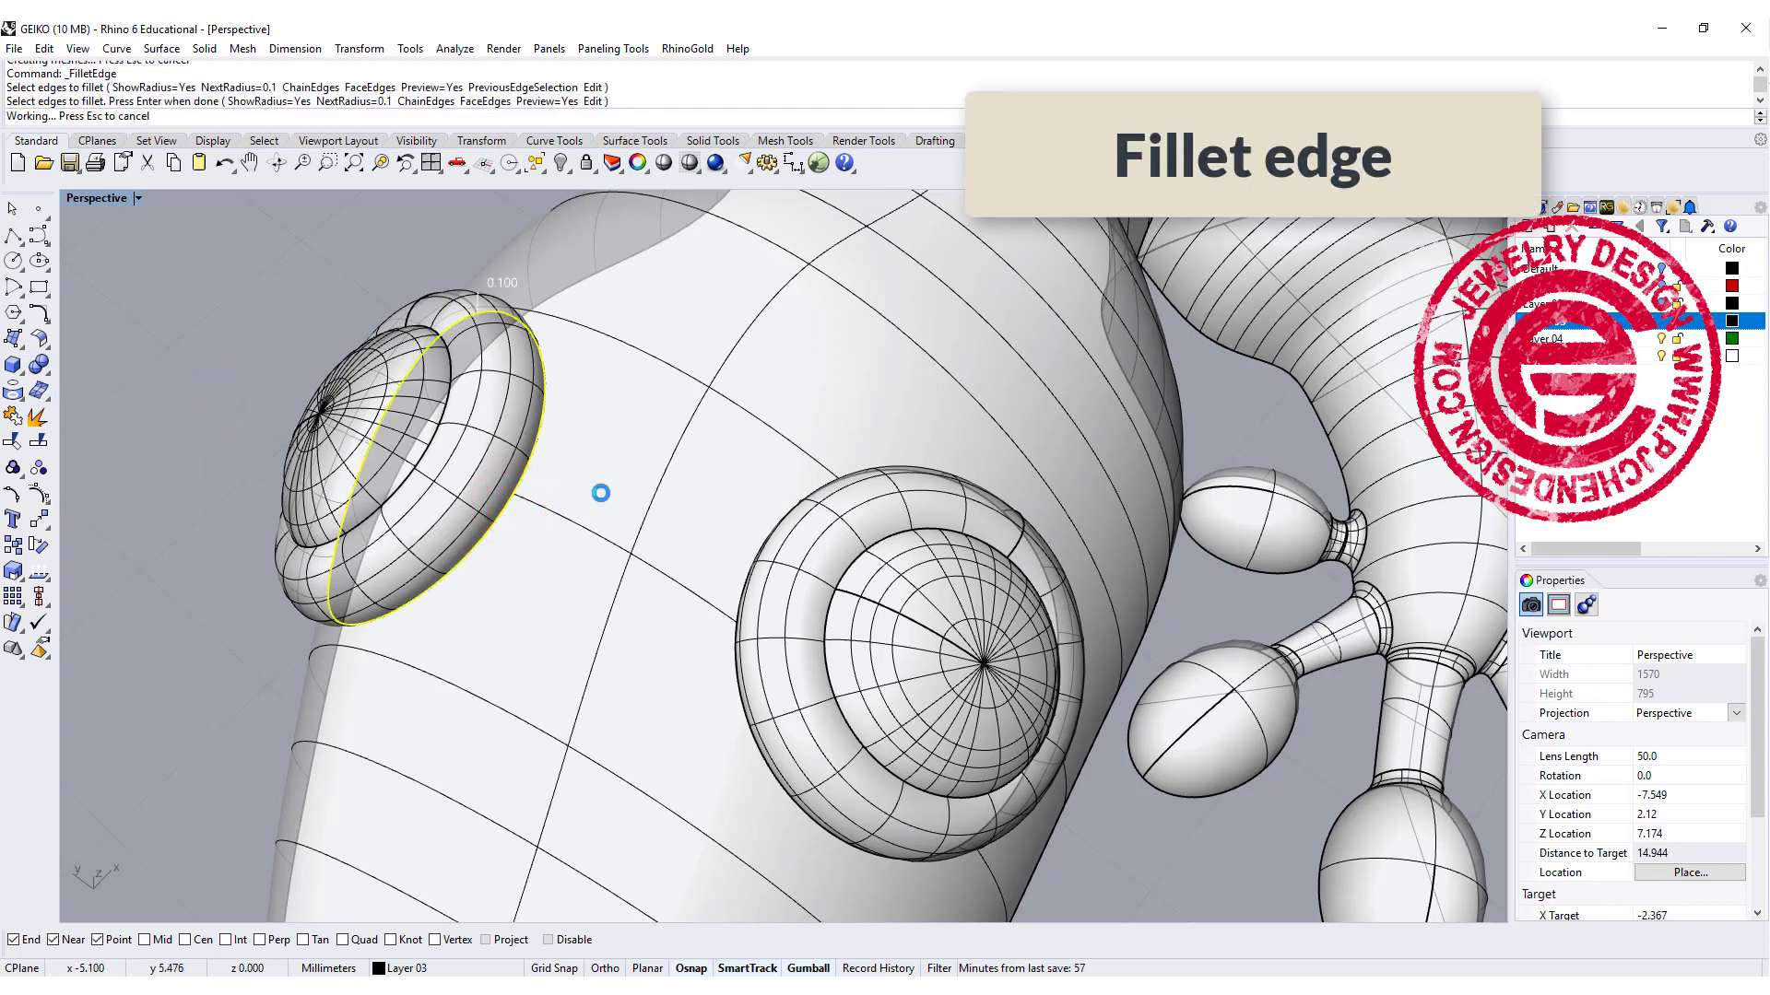
key(Return)
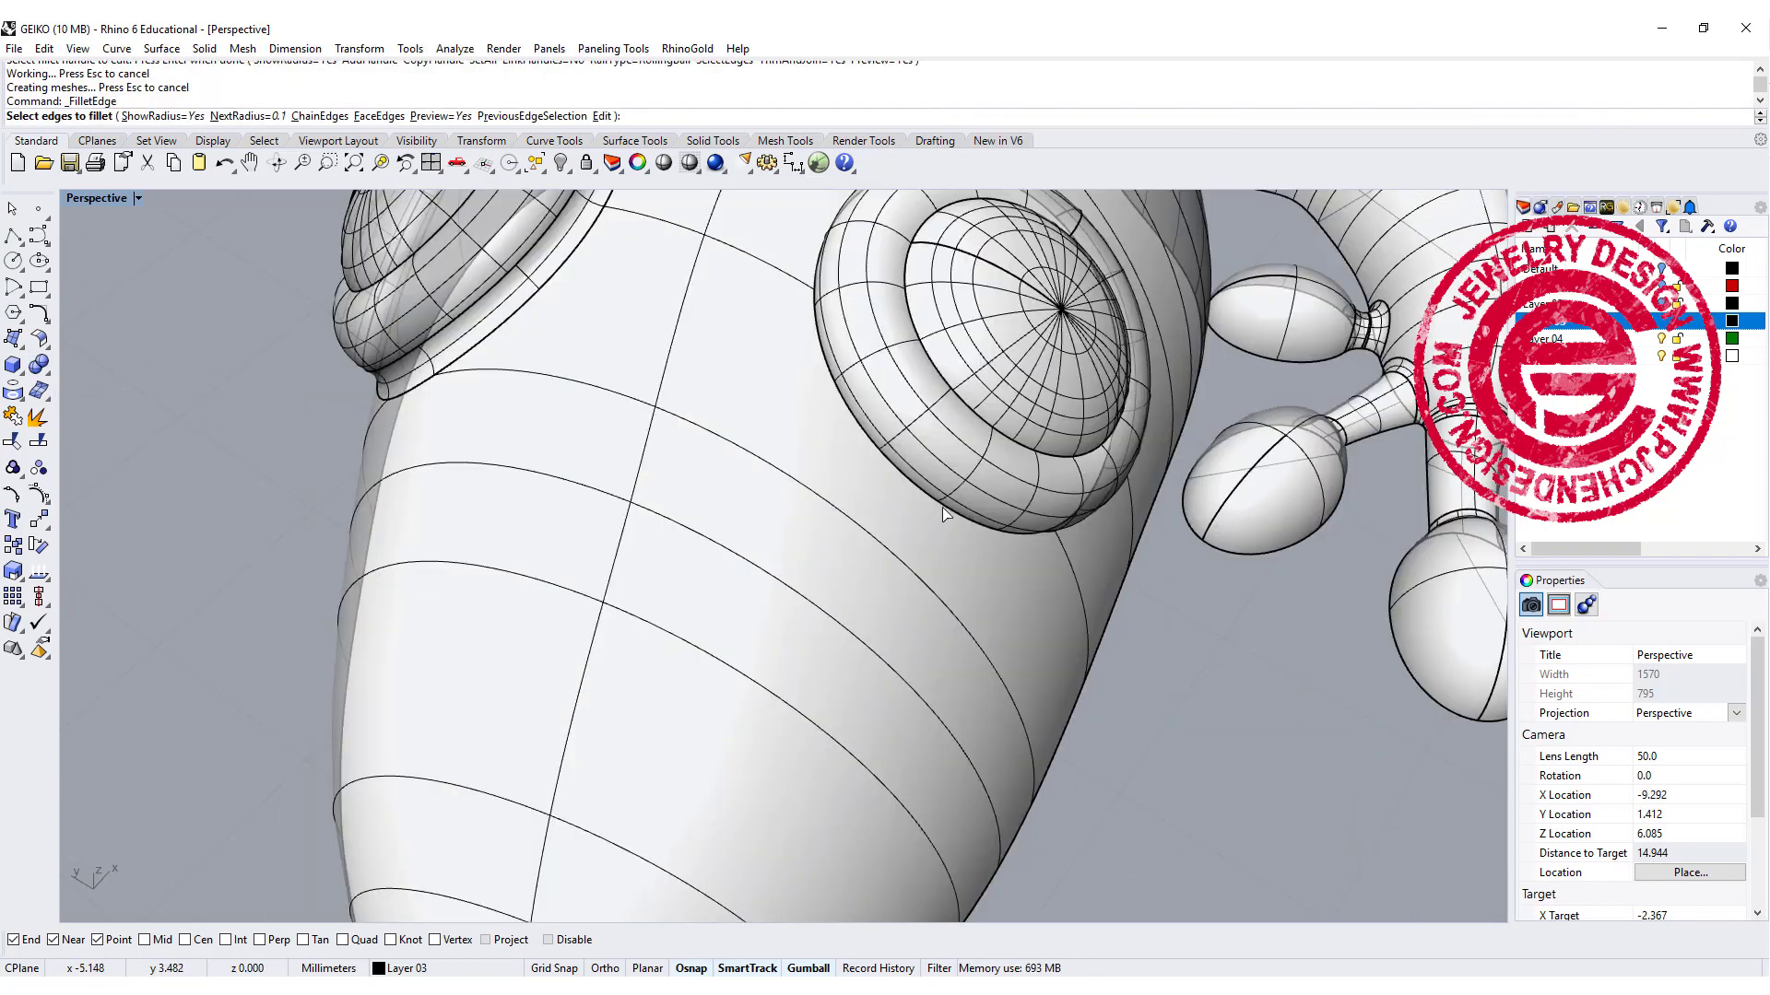
click(941, 503)
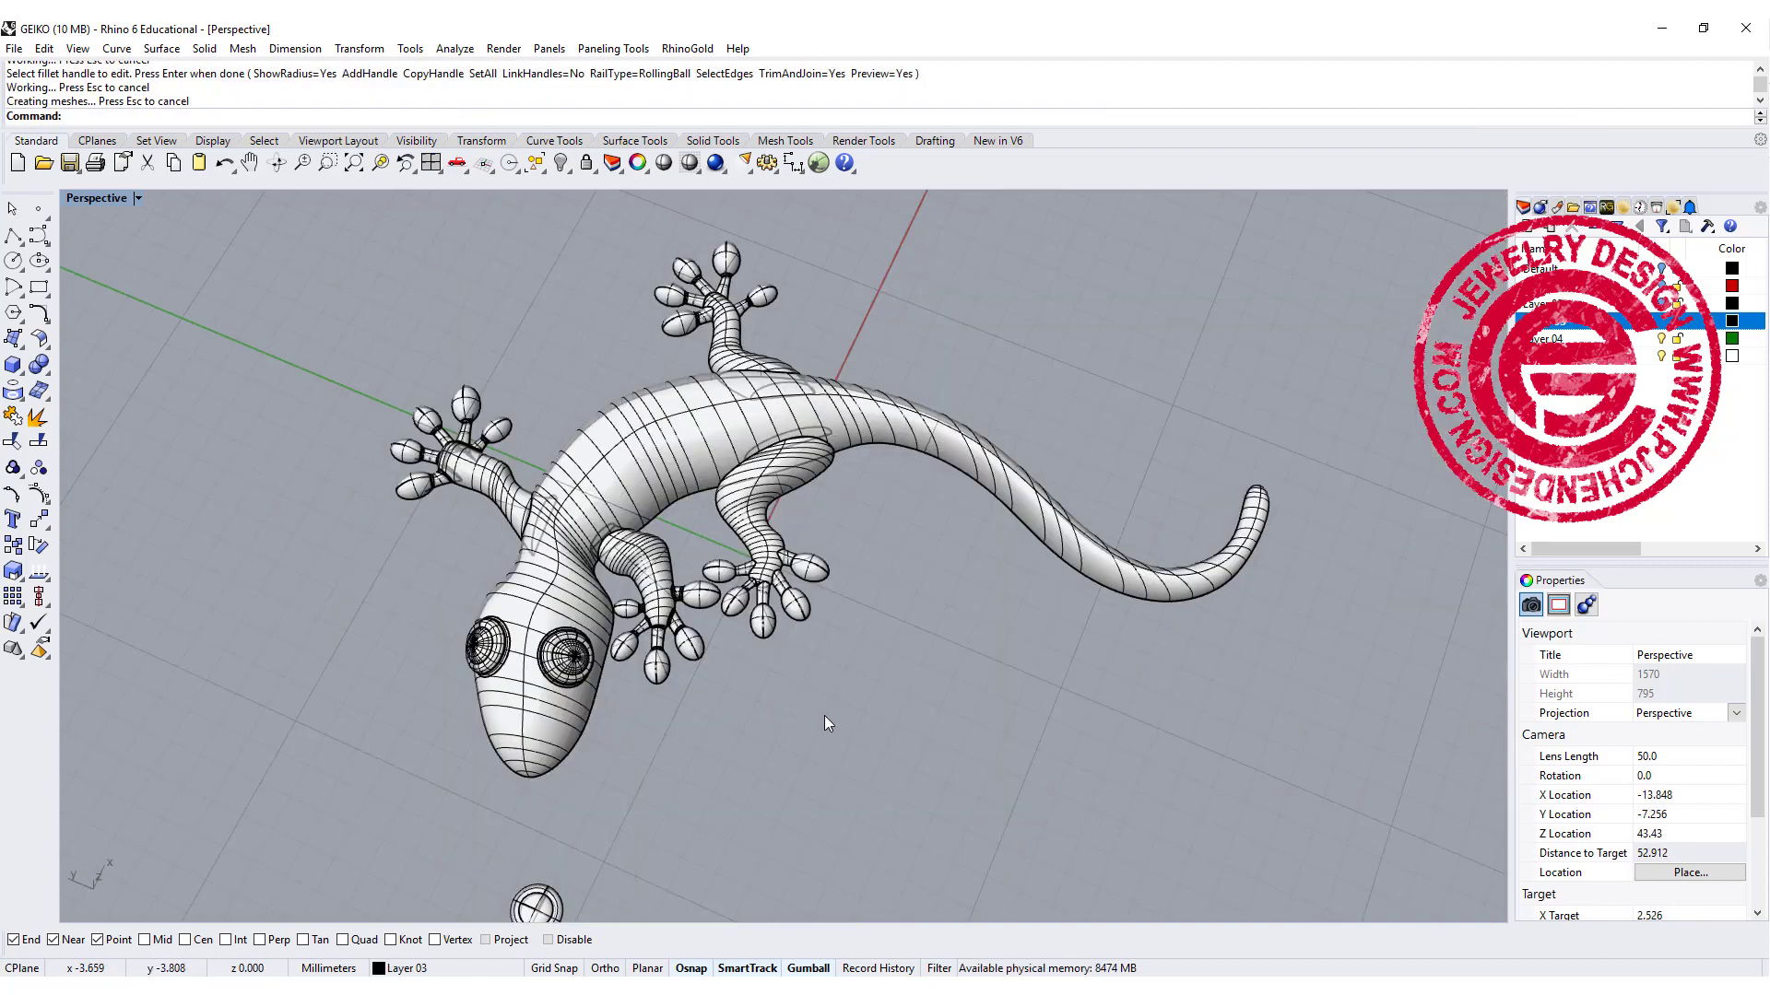
right_drag(863, 696, 814, 723)
scroll(765, 669, up, 2)
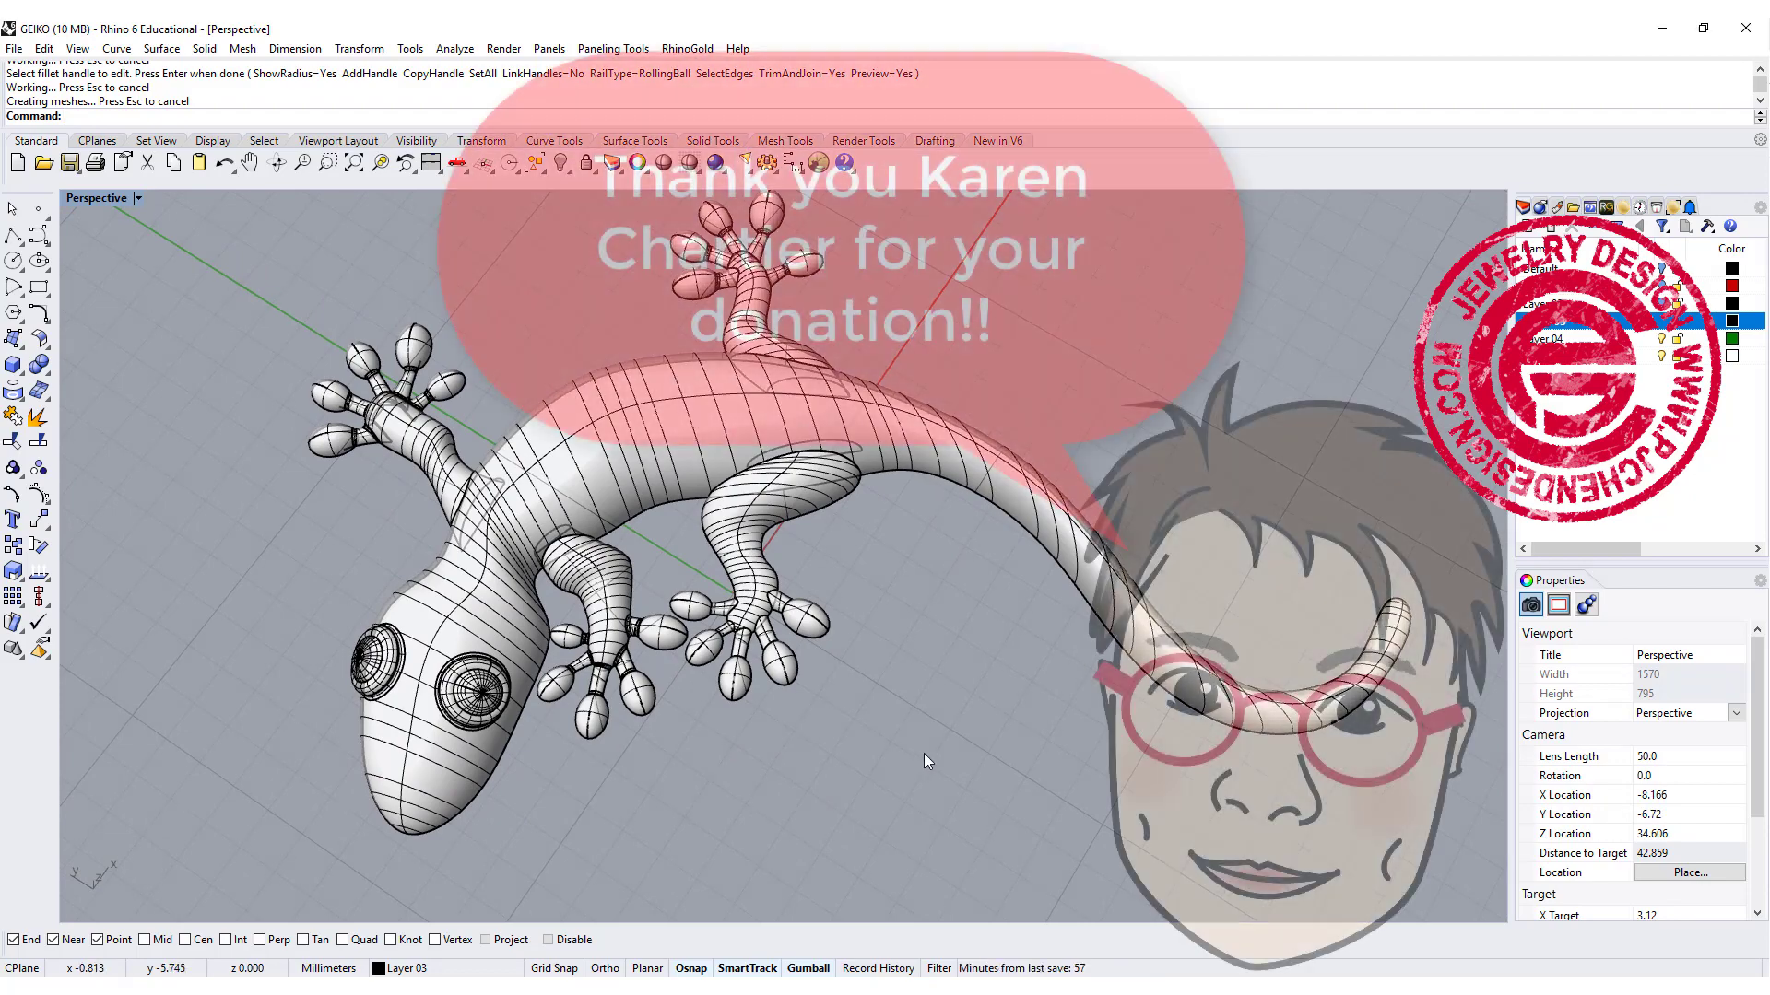
right_drag(924, 753, 925, 684)
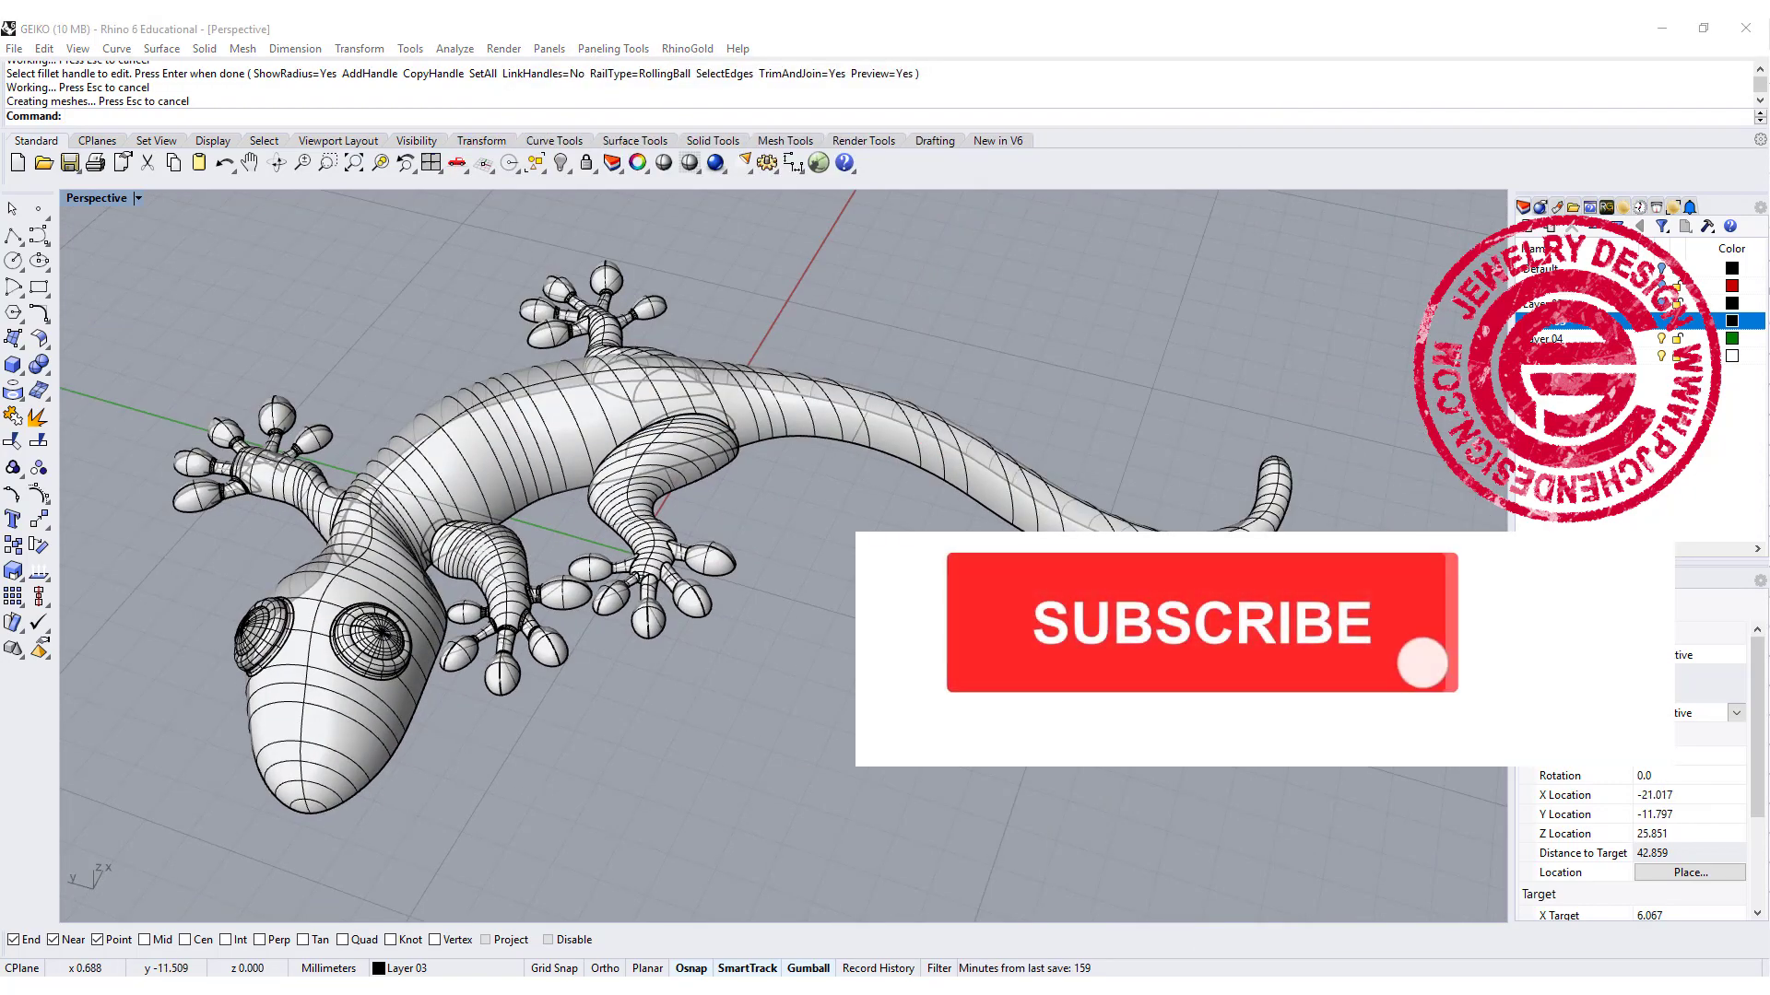
right_drag(1060, 701, 1134, 636)
mouse_move(1199, 686)
right_down()
mouse_move(1182, 688)
mouse_move(1208, 636)
mouse_move(1166, 681)
right_up()
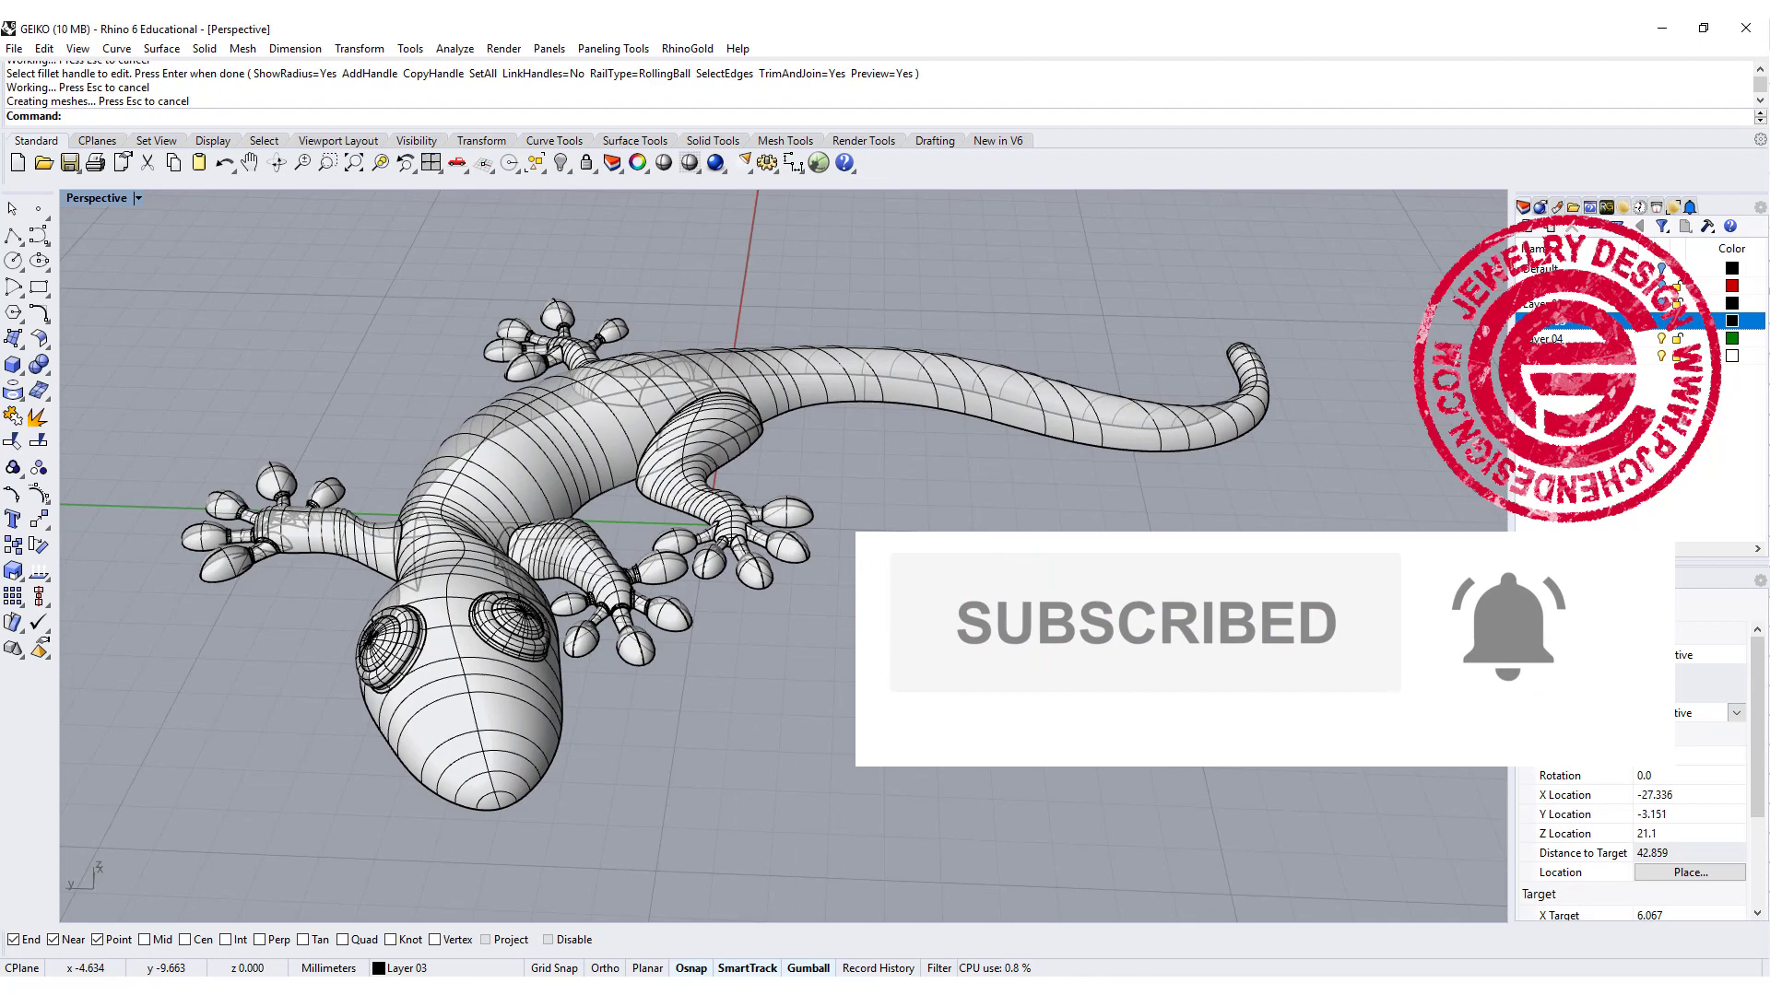